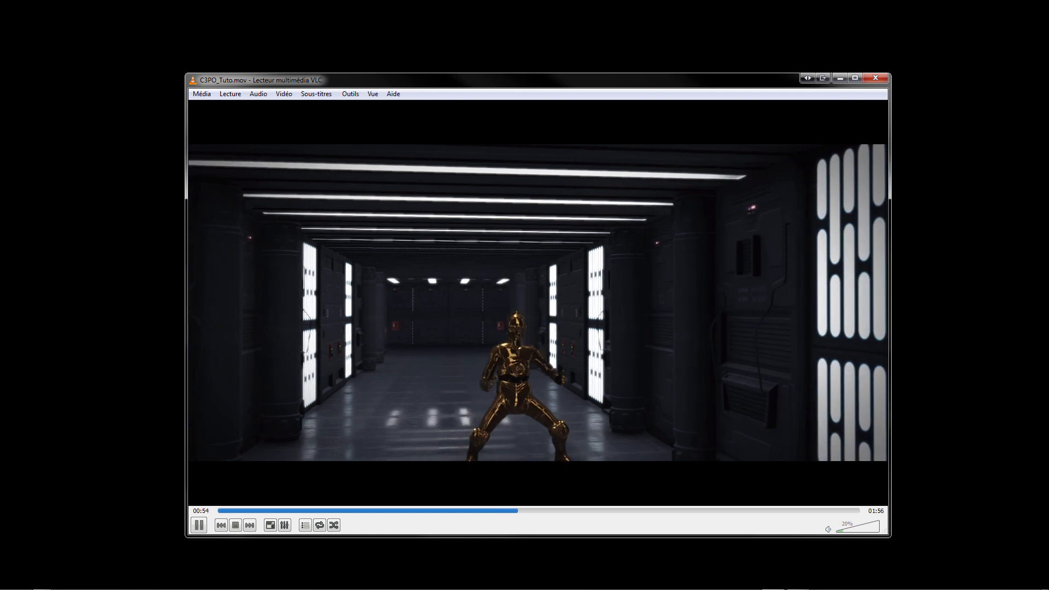
Raise the playback volume of the C3PO_Tuto.mov video to 40%
key("ctrl+Up")
key("ctrl+Up")
key("ctrl+Up")
key("ctrl+Up")
key("ctrl+Up")
key("ctrl+Up")
key("ctrl+Up")
key("ctrl+Up")
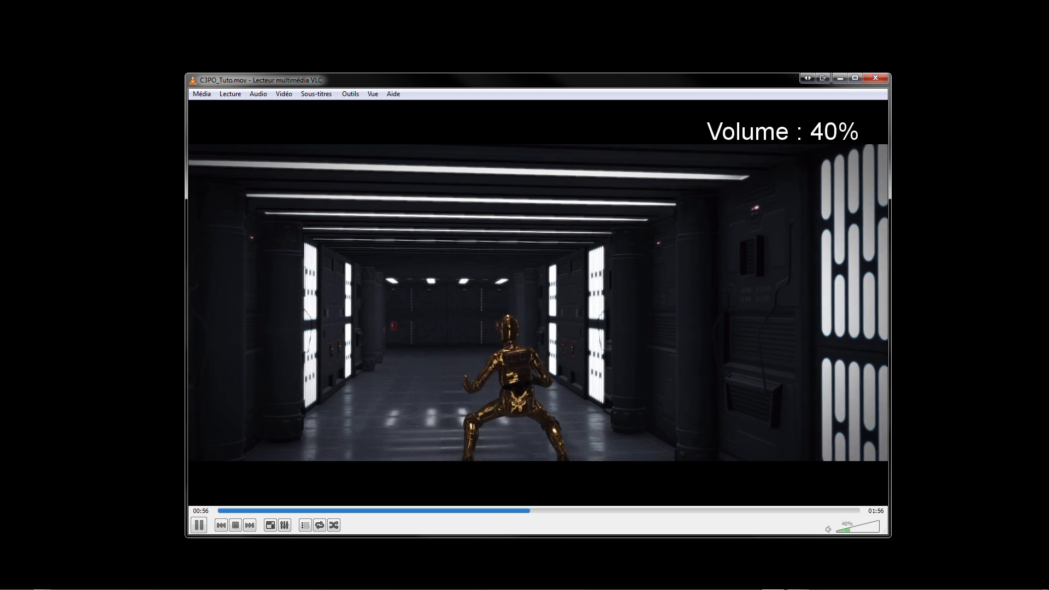
key("ctrl+Up")
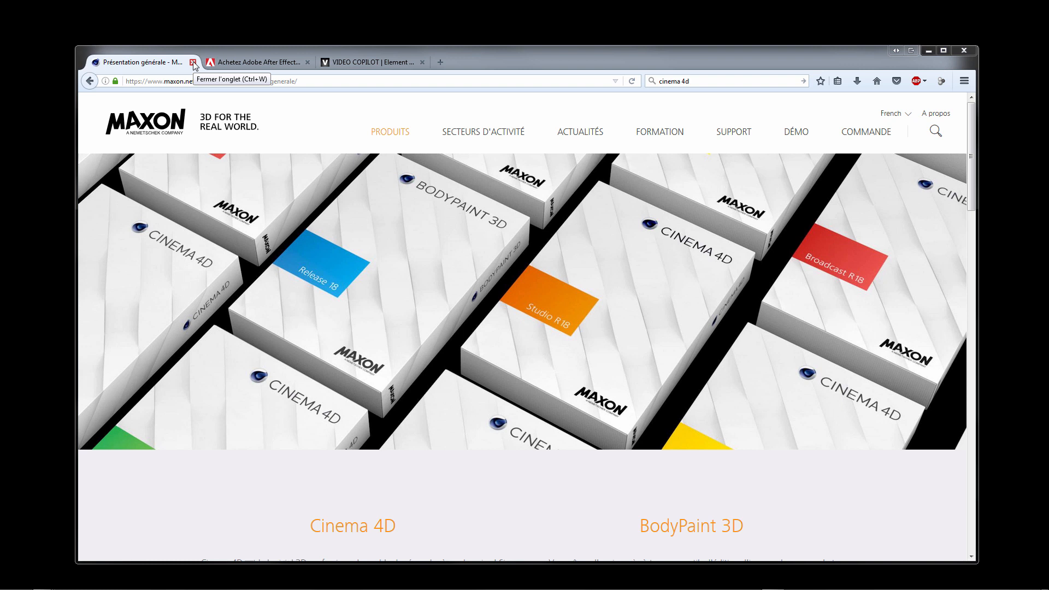
Close the Maxon product page and the Adobe After Effects page in the browser
left_click(193, 62)
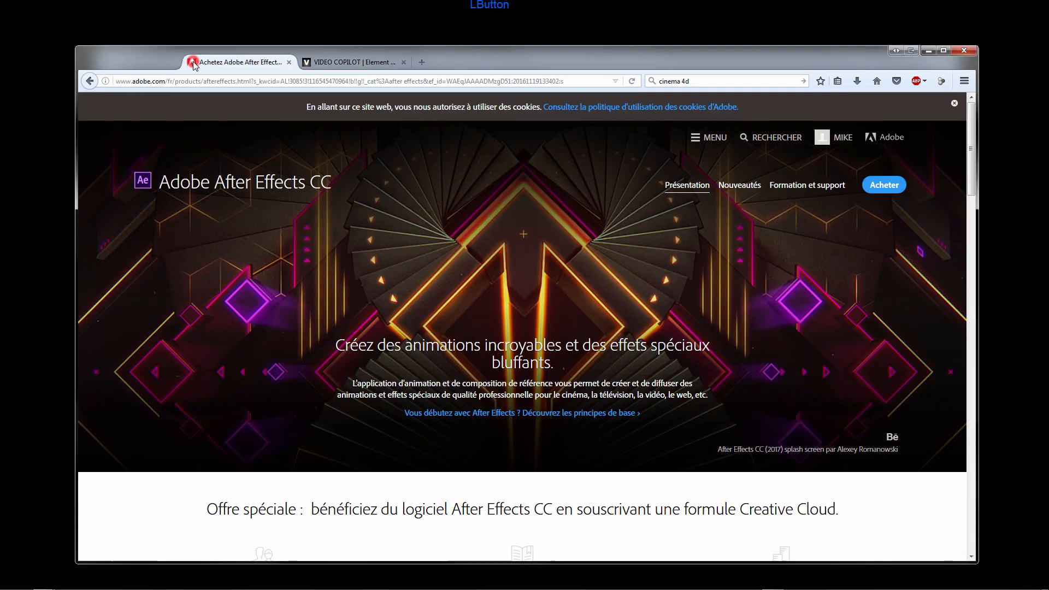
left_click(193, 62)
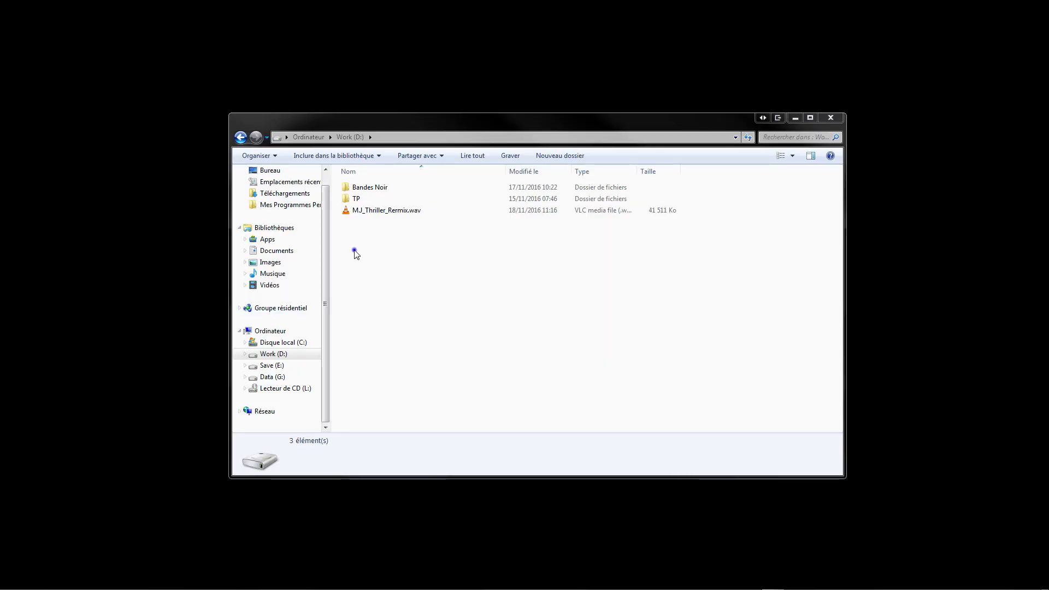
Create a new folder named Tutoriel on the Work (D:) drive
right_click(355, 253)
mouse_move(385, 371)
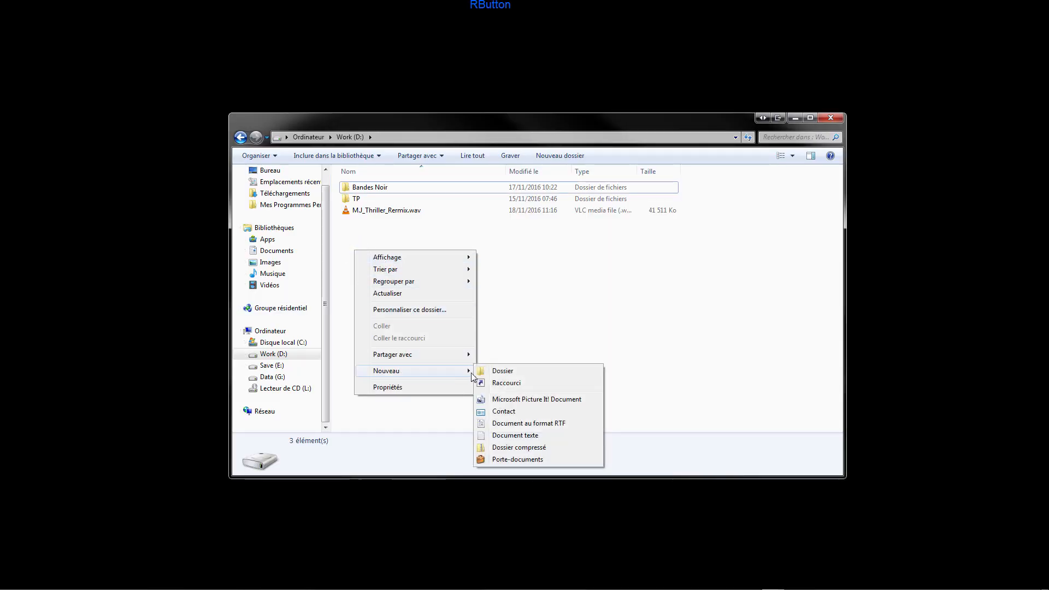
left_click(504, 373)
type("Tutoriel")
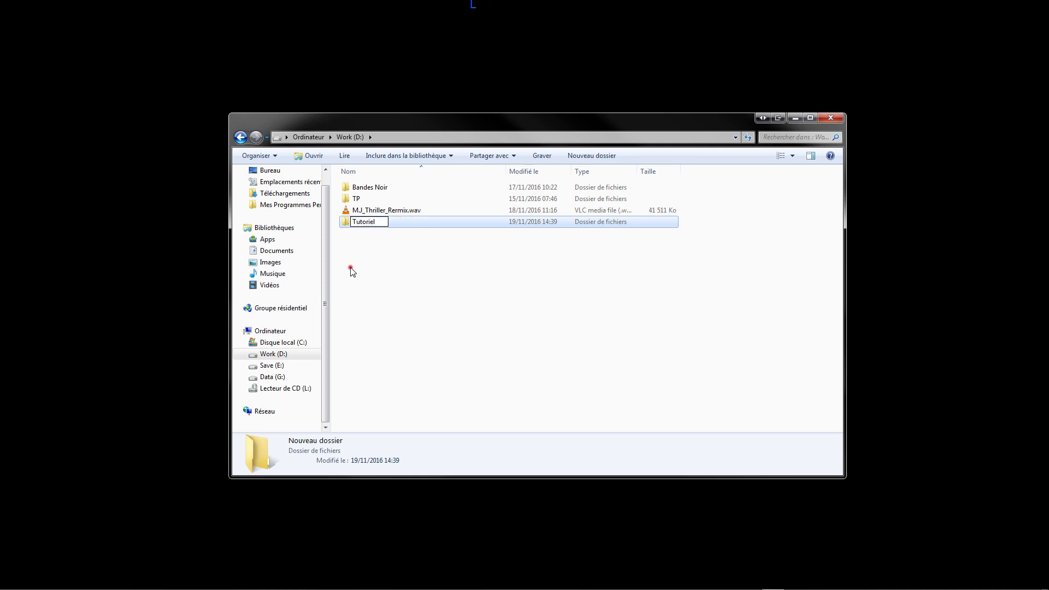
left_click(352, 271)
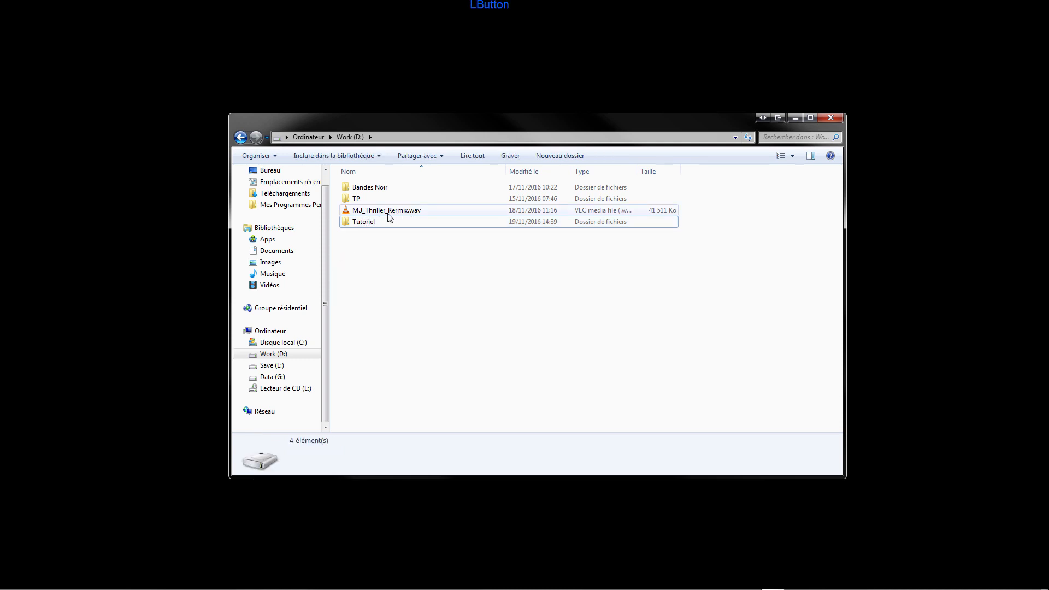
Move the audio file MJ_Thriller_Rermix.wav into the Tutoriel folder and open that folder
left_click_drag(382, 215, 369, 222)
double_click(361, 221)
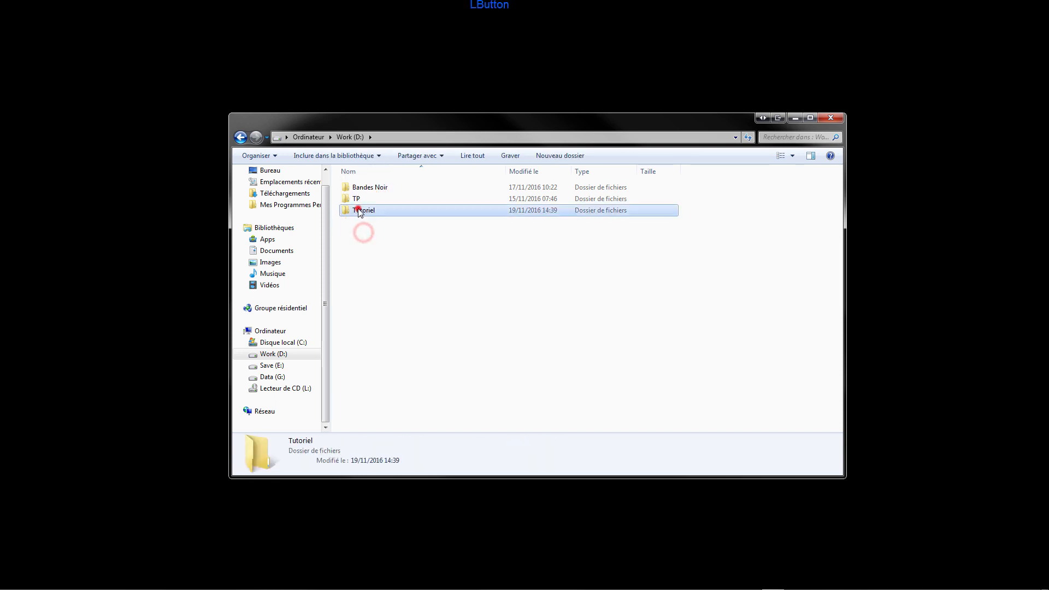
left_click(376, 229)
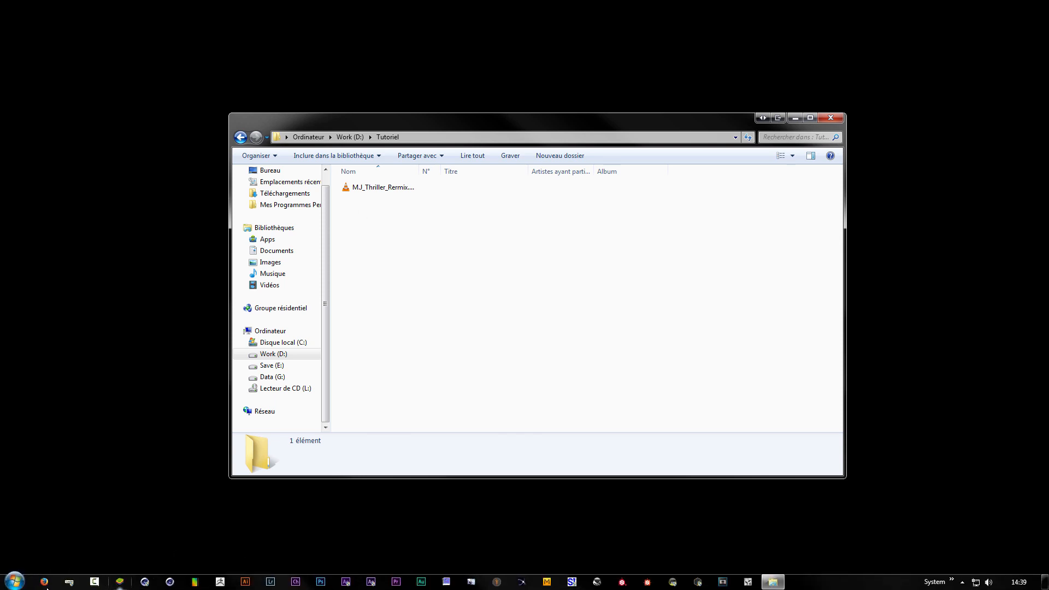
Switch to Firefox, search Google for tf3dm and open the TF3DM free 3D models site
left_click(44, 582)
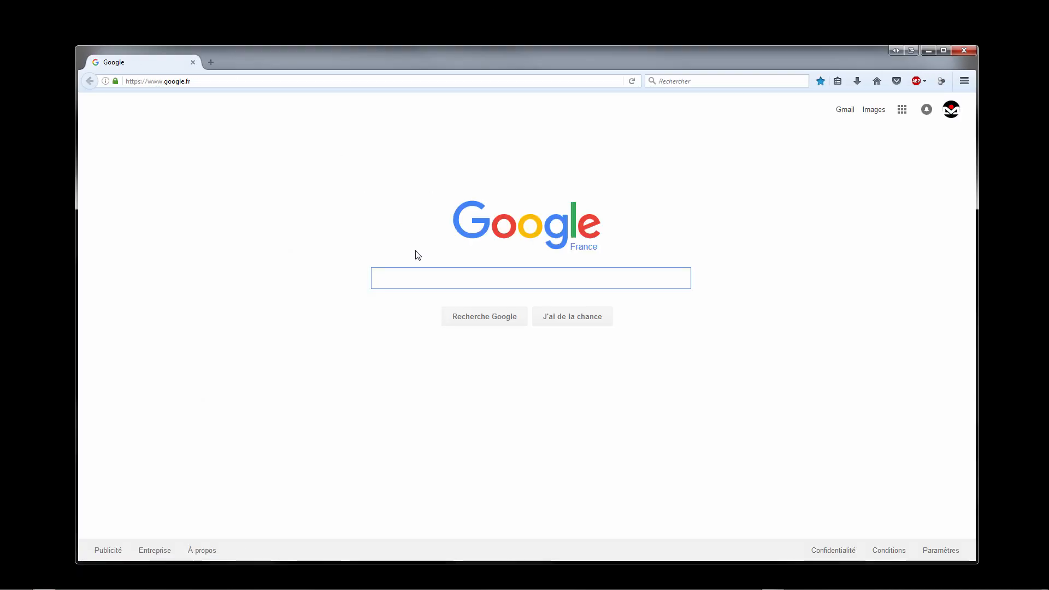
left_click(394, 277)
type("tf3")
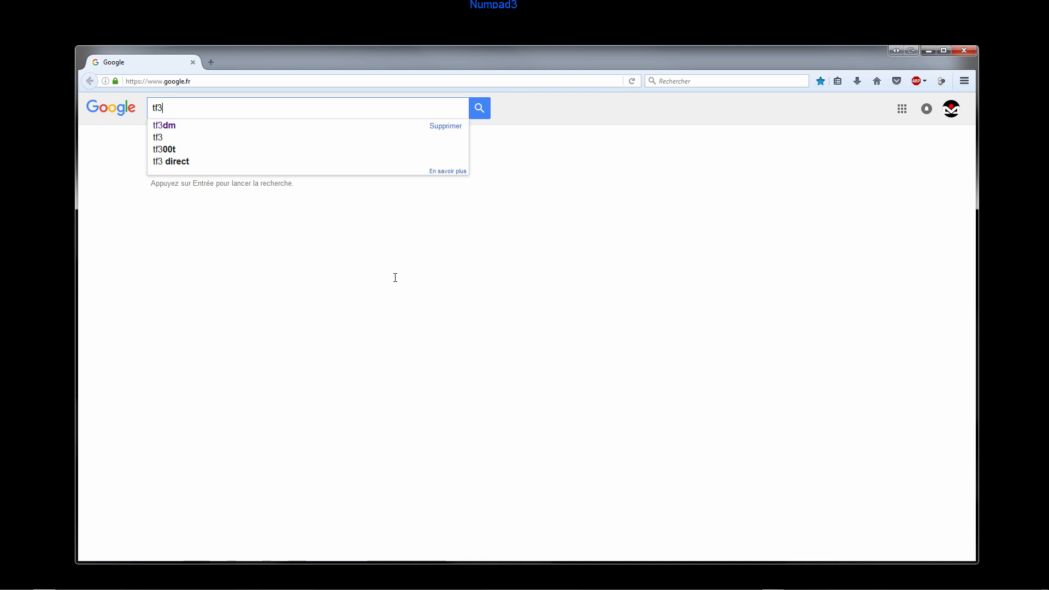
type("dm")
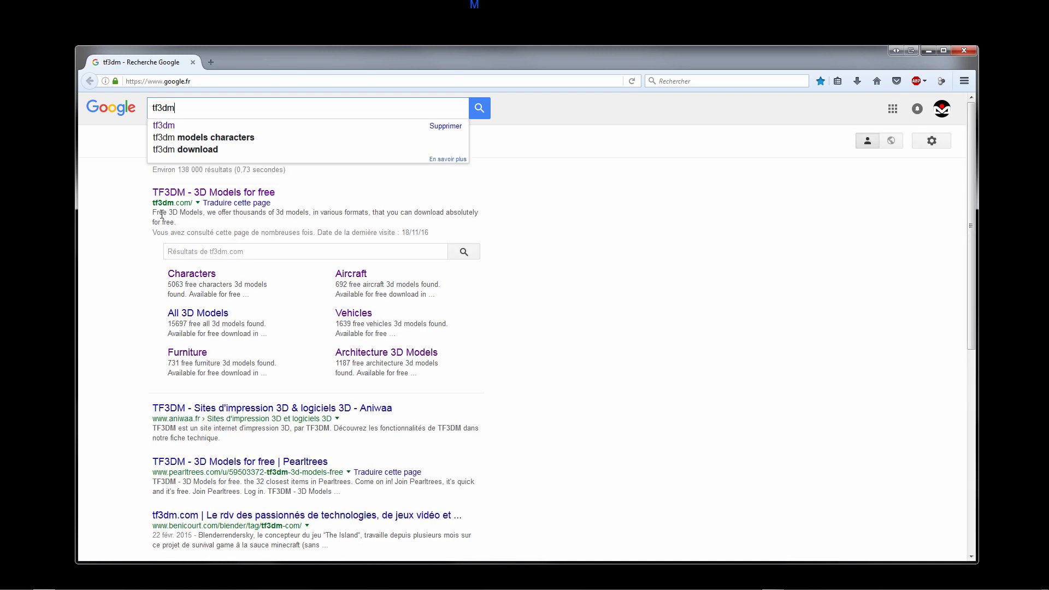
left_click(214, 194)
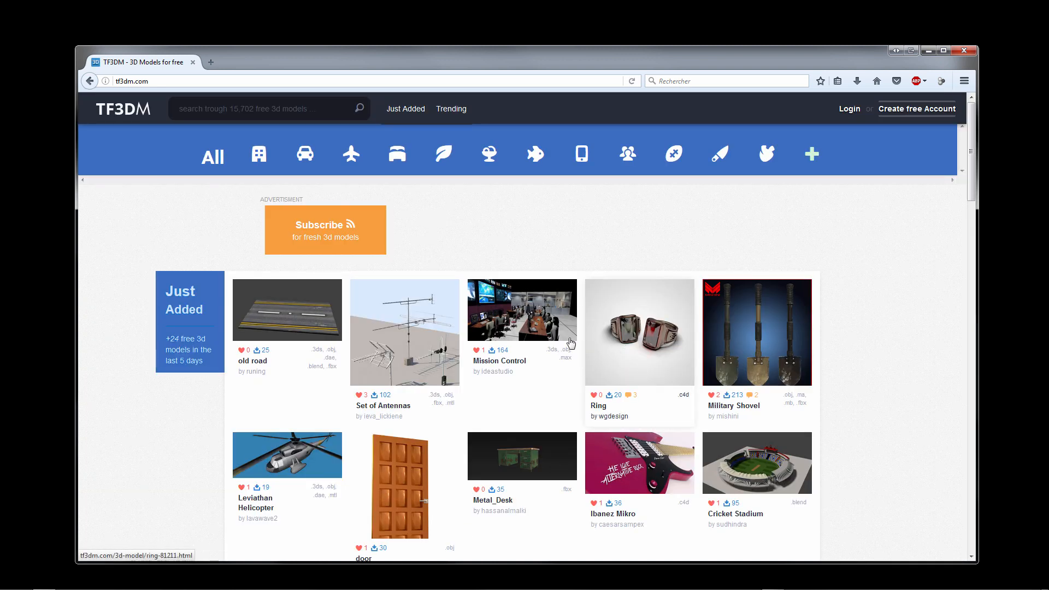
Search the TF3DM model library for c3po
left_click(233, 106)
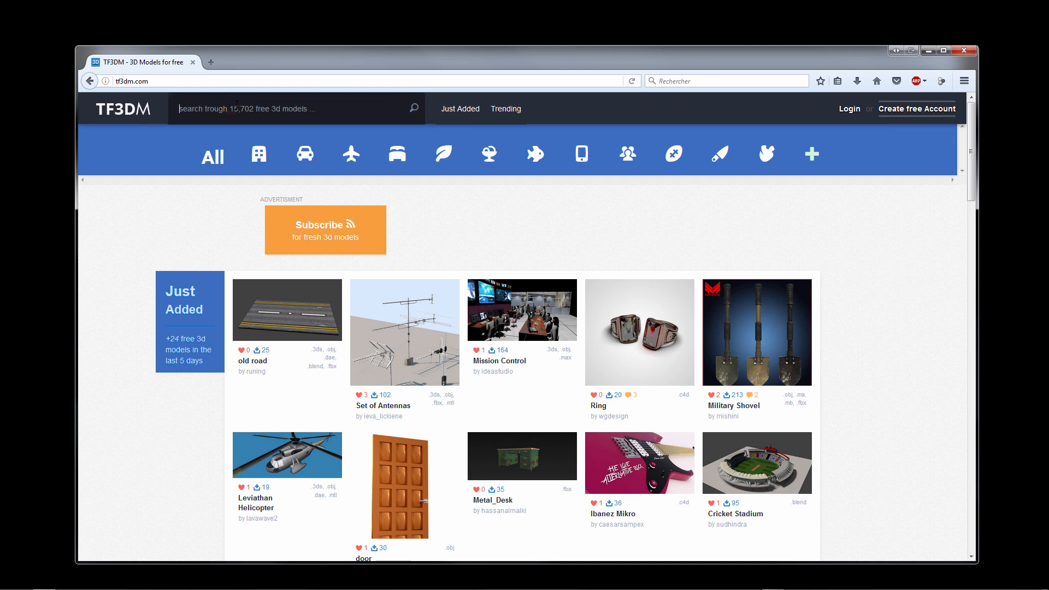
type("c3po")
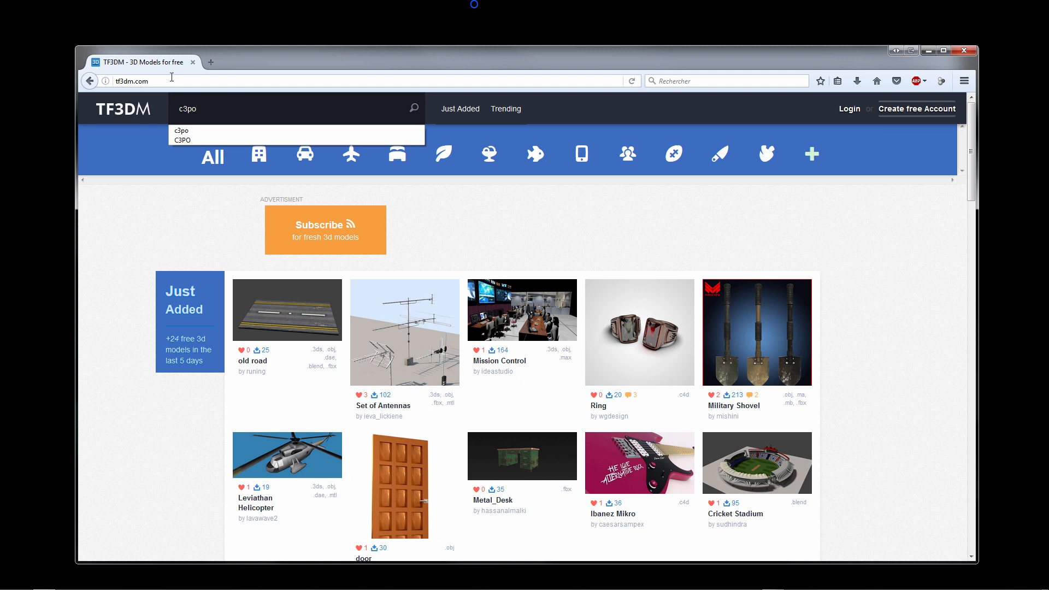
key("Down")
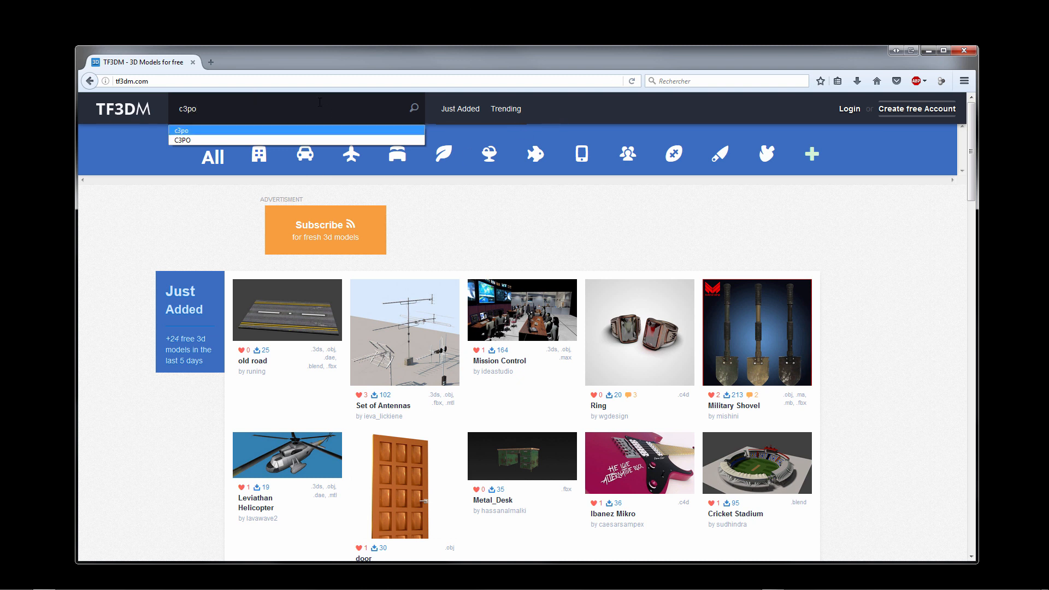
key("Return")
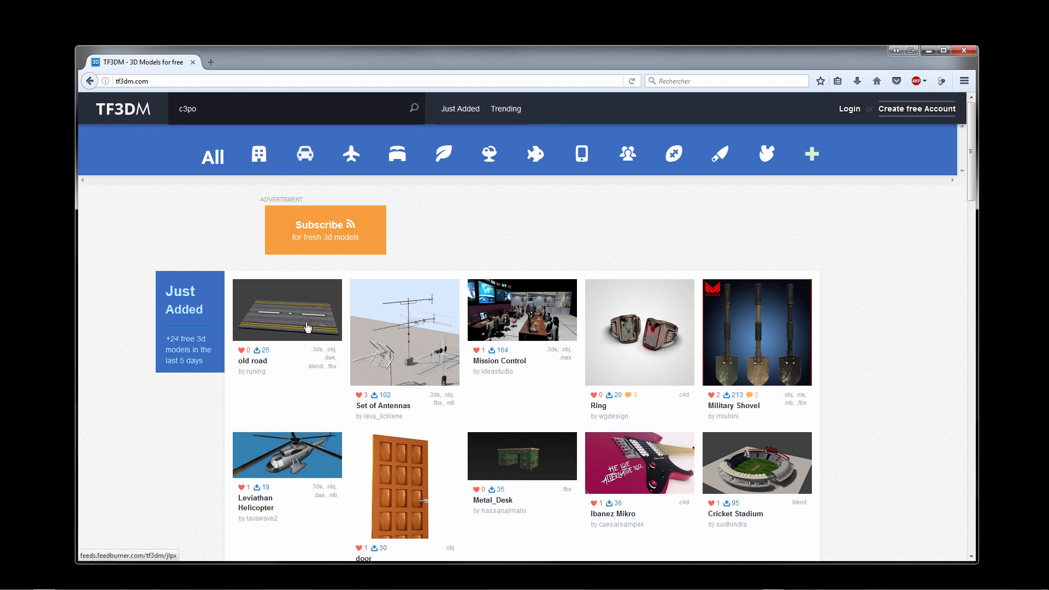
left_click(221, 107)
key("Return")
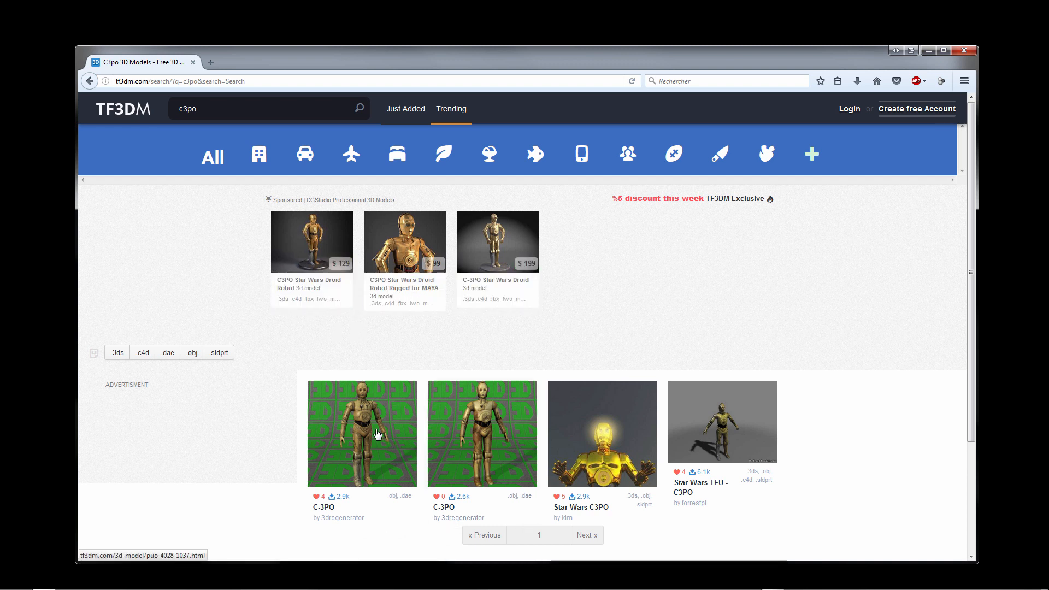
Open the page of the second free C-3PO model in the results and start its download
scroll(377, 434, "down", 5)
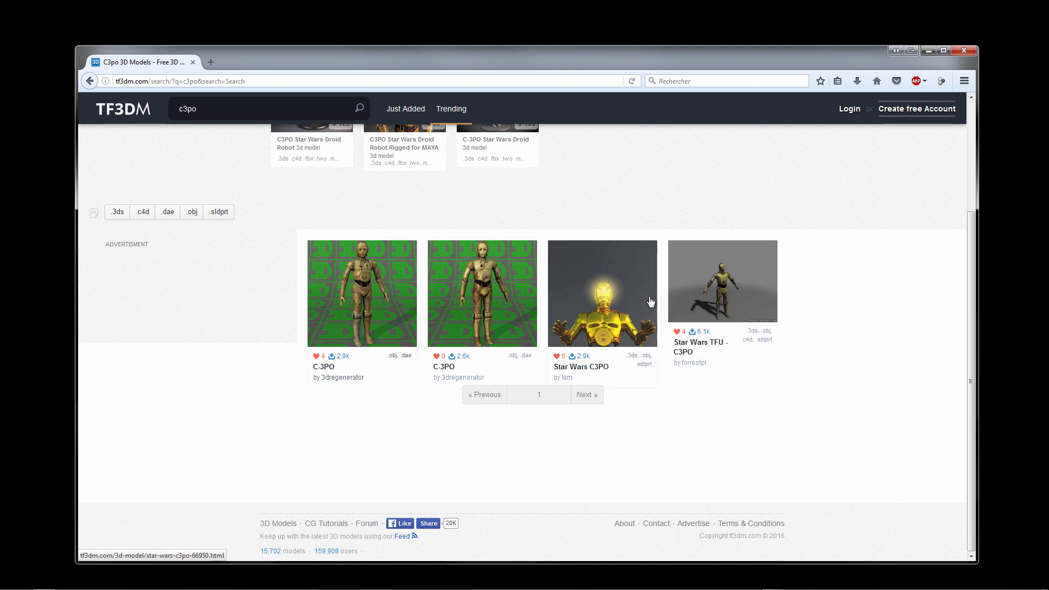
left_click(486, 292)
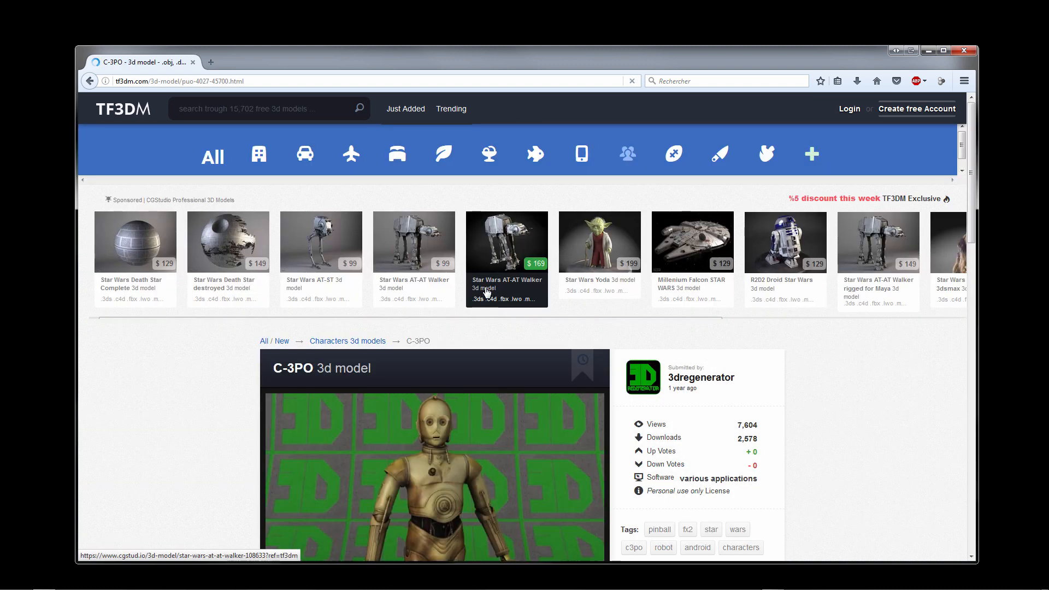
scroll(442, 377, "down", 1)
scroll(442, 377, "down", 5)
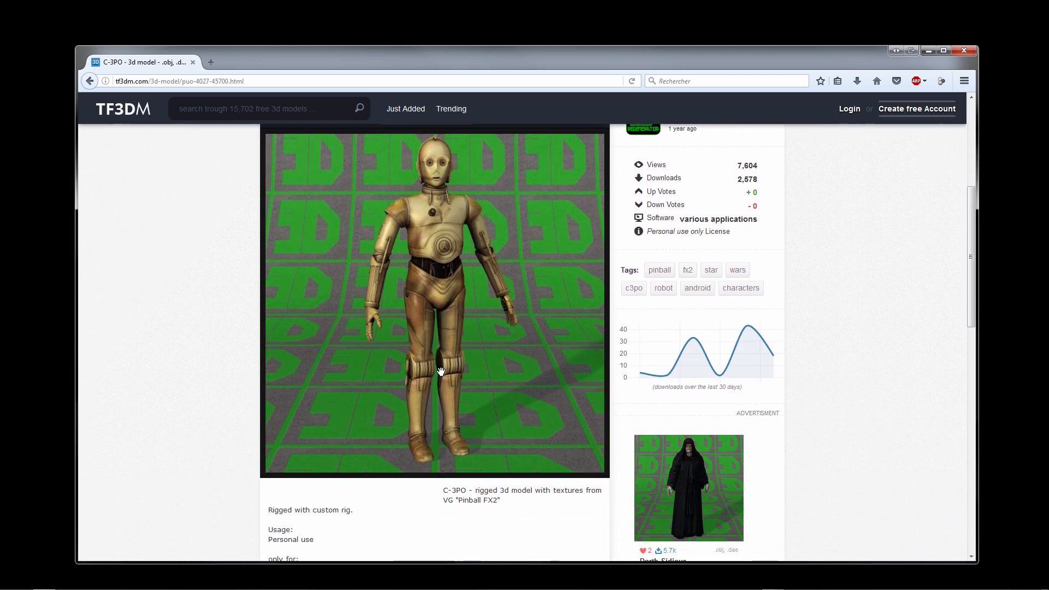
scroll(416, 385, "down", 4)
left_click(483, 417)
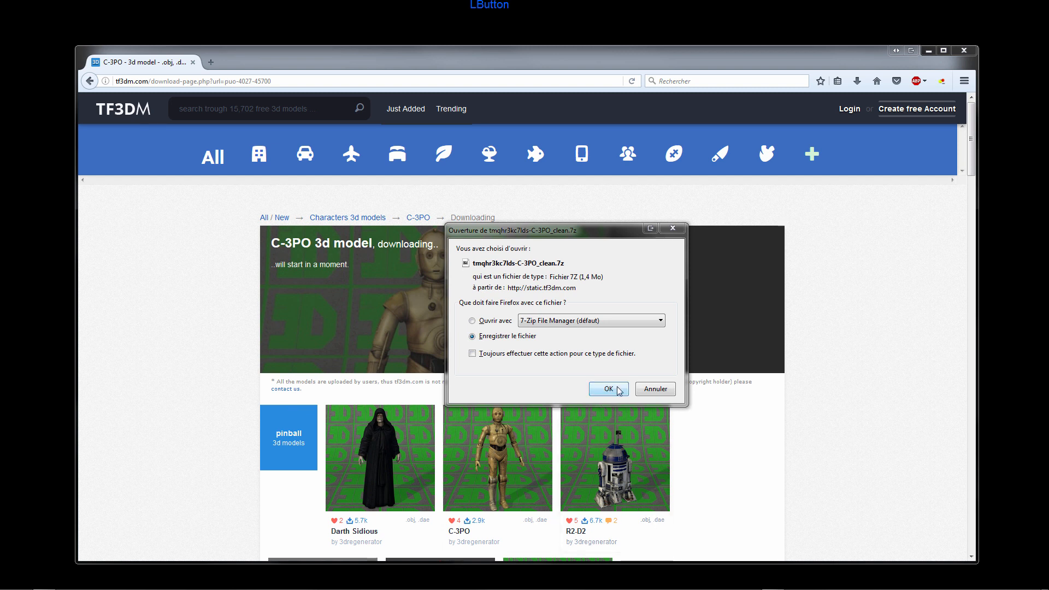
Save the C-3PO_clean.7z archive into the Tutoriel folder on Work (D:) and close the browser
left_click(611, 389)
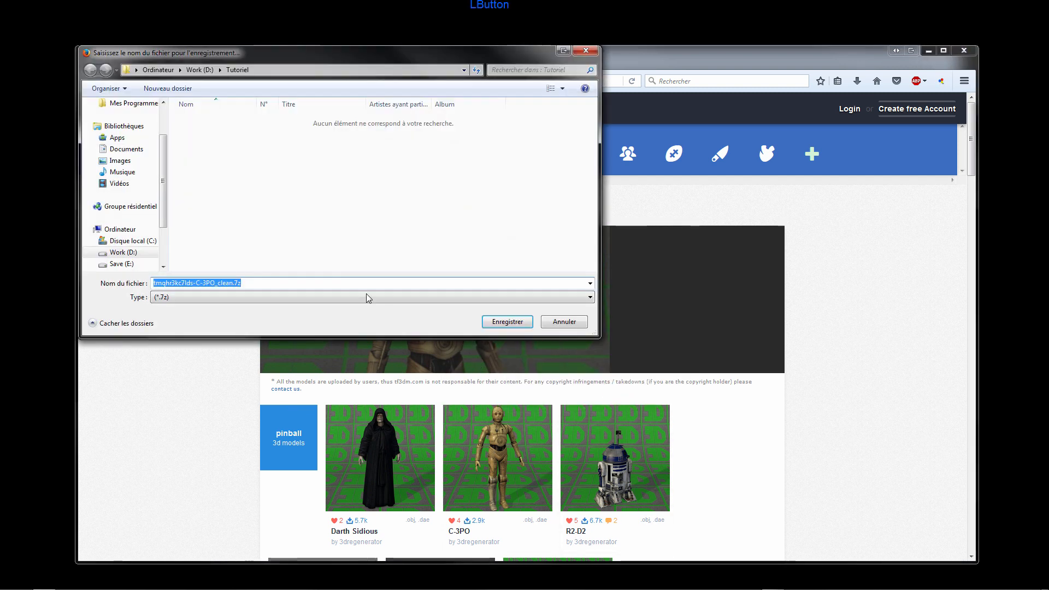
left_click(517, 322)
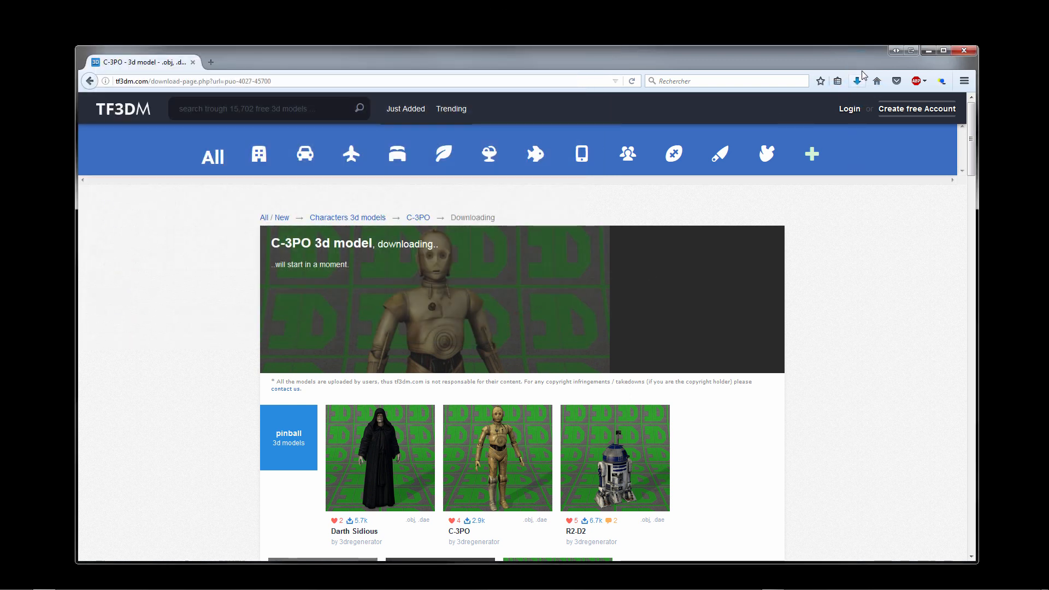
left_click(964, 50)
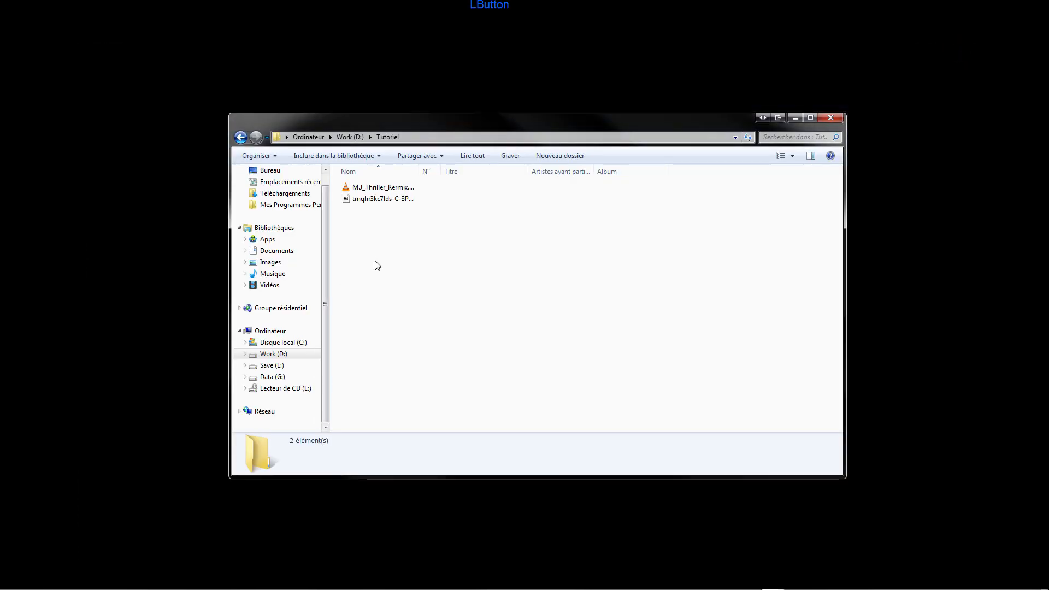
Extract the downloaded C-3PO_clean.7z archive into the Tutoriel folder, then delete the archive
right_click(373, 202)
mouse_move(469, 238)
left_click(577, 270)
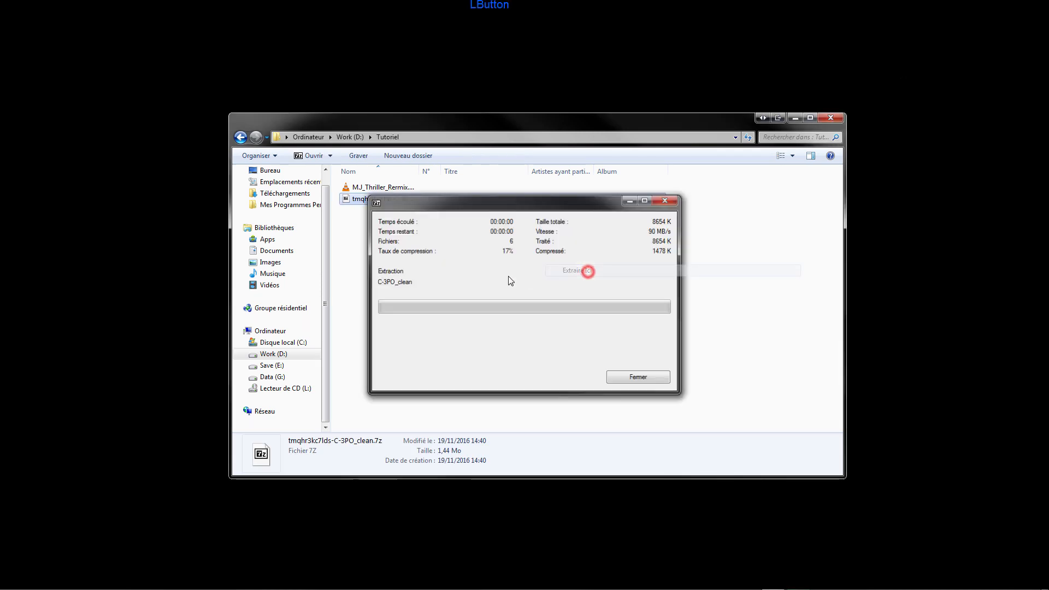
right_click(376, 213)
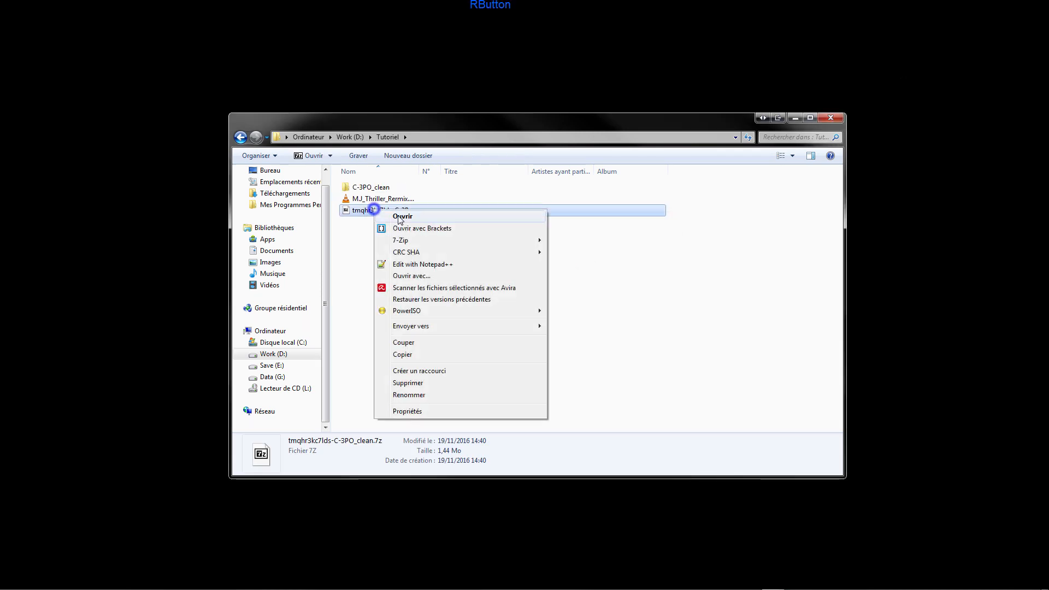
left_click(413, 381)
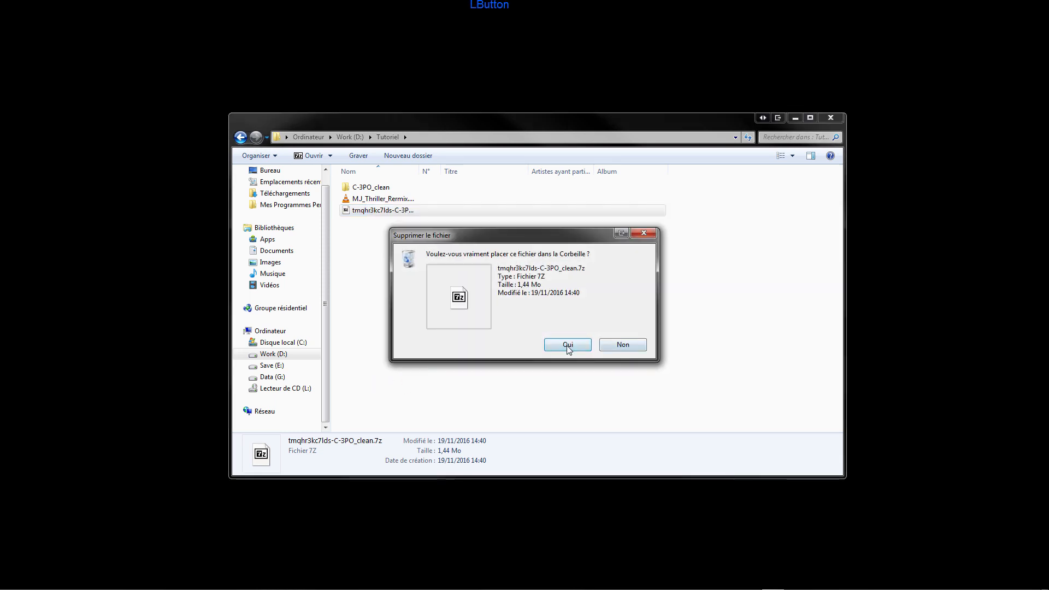
left_click(566, 345)
Open the C-3PO_clean folder and delete the files C-3PO.mtl and C-3PO.obj
double_click(374, 188)
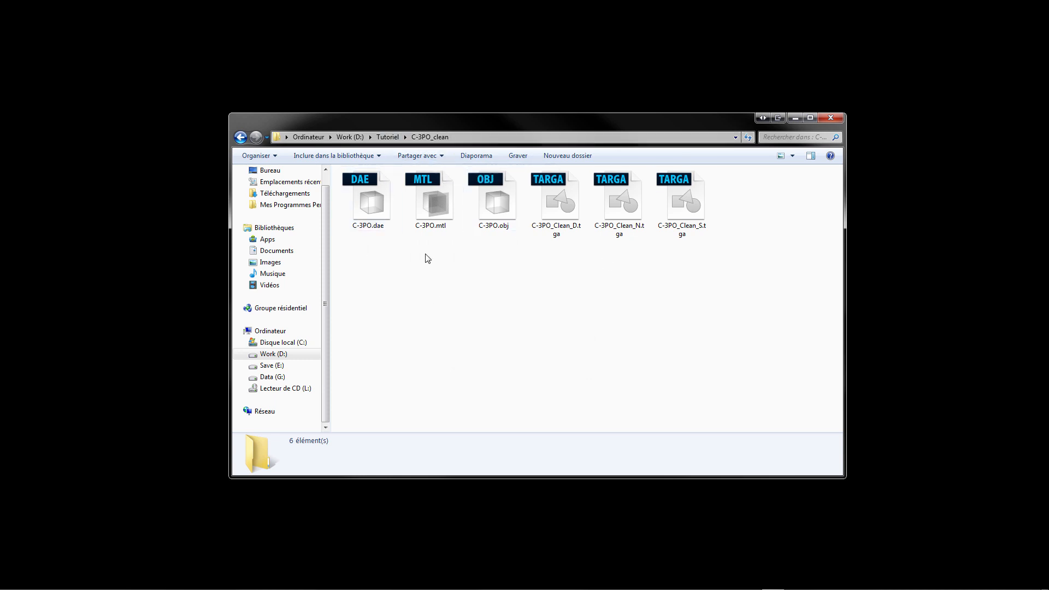
left_click_drag(423, 247, 496, 203)
right_click(497, 203)
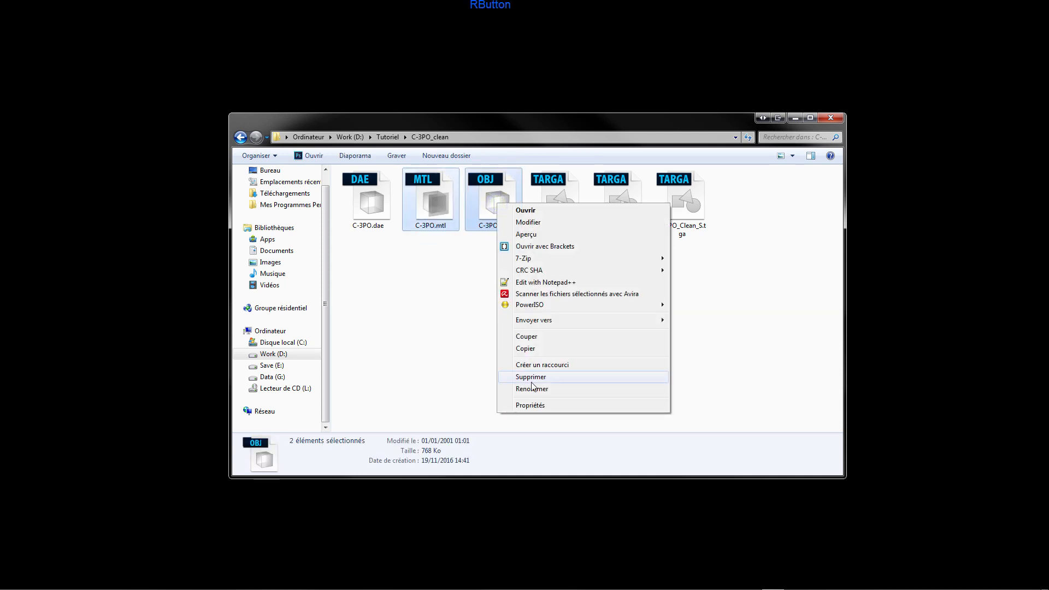
left_click(547, 377)
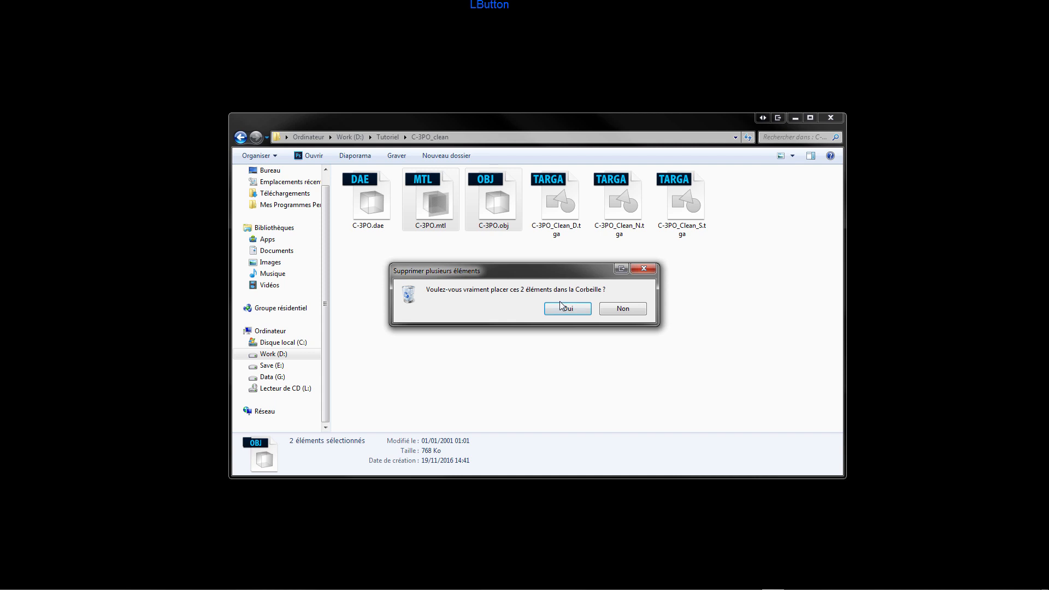
left_click(564, 309)
left_click(429, 250)
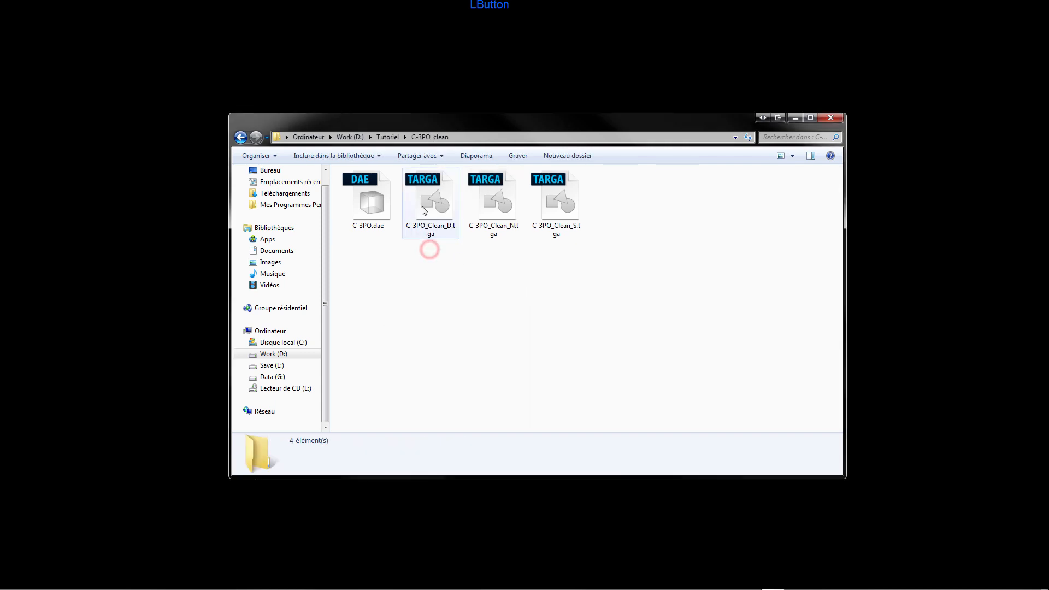
Examine the three C-3PO TARGA texture files and the C-3PO.dae model file one by one
left_click(434, 207)
left_click(482, 211)
left_click(562, 206)
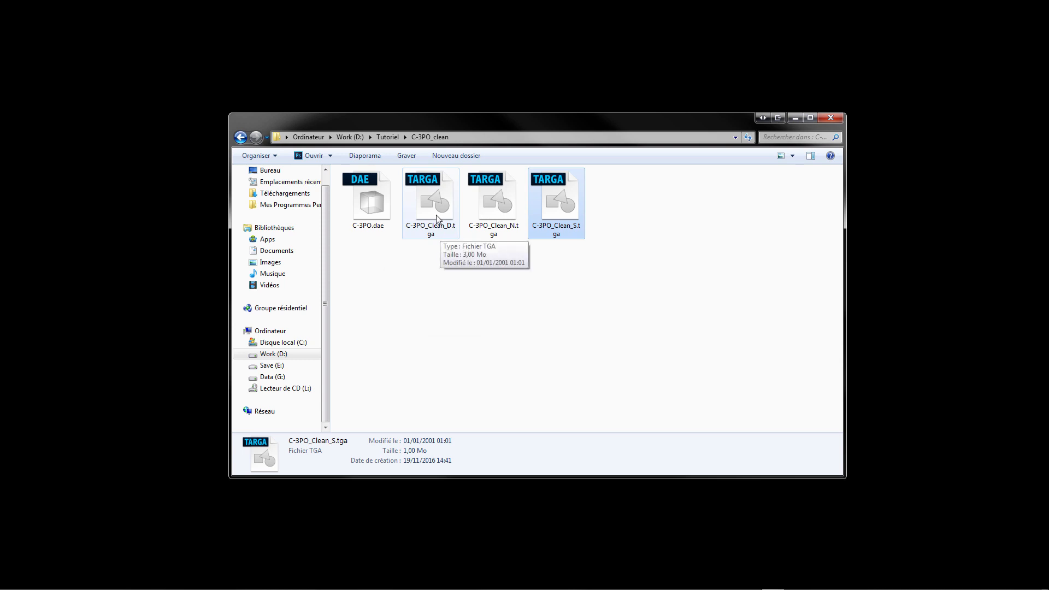
left_click(415, 257)
left_click(374, 211)
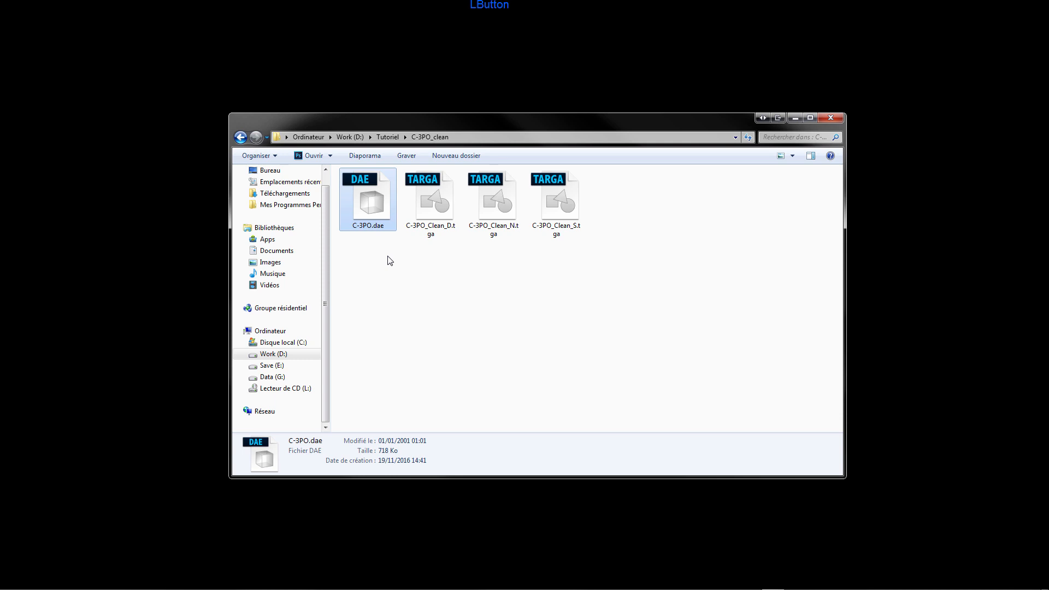
Go back to the Tutoriel folder and create a new subfolder named C4D
left_click(388, 137)
right_click(348, 226)
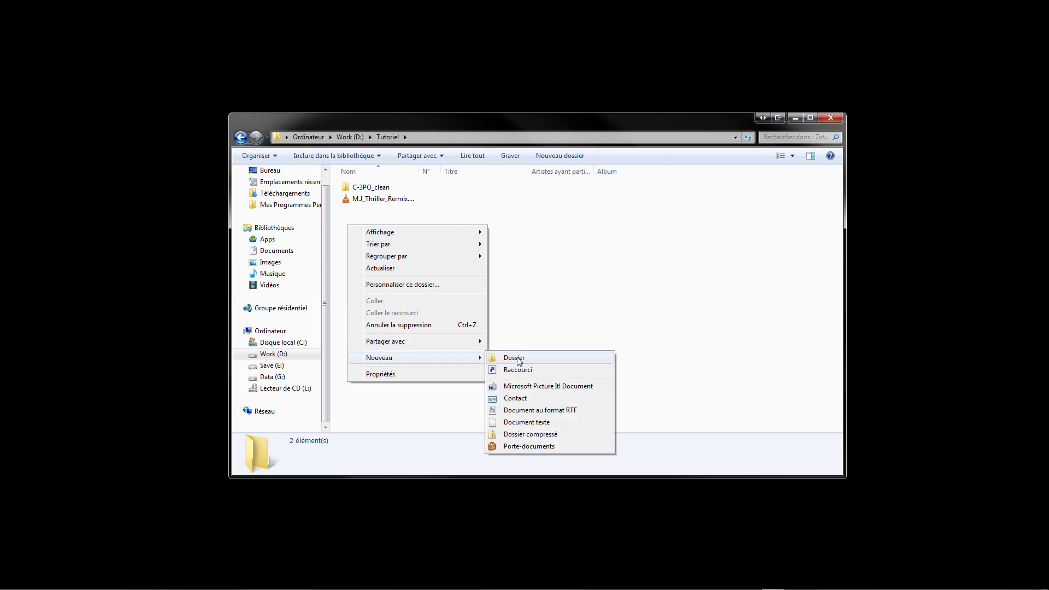
left_click(504, 357)
type("C4")
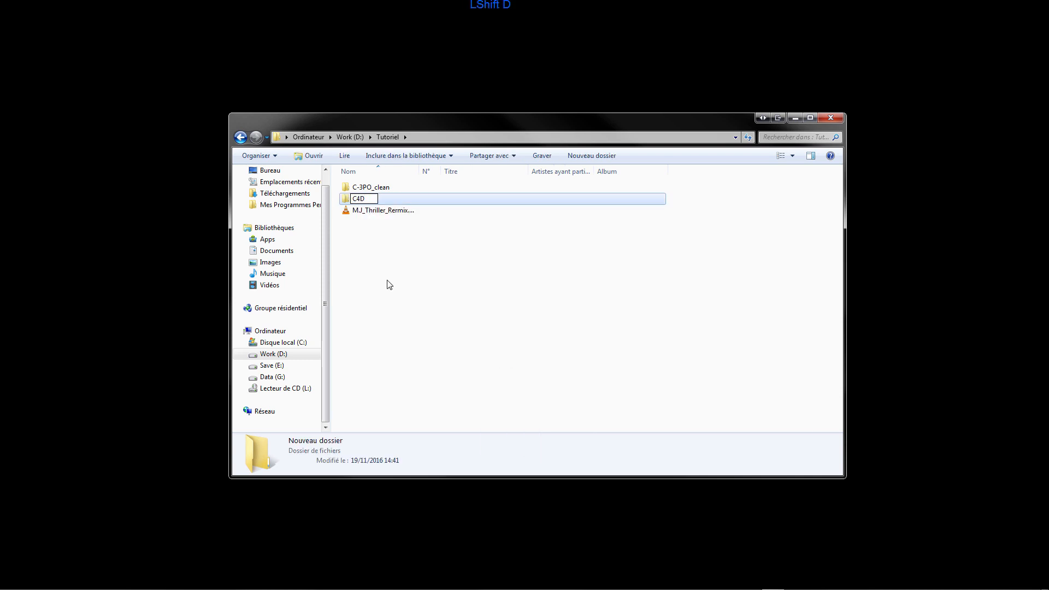
type("D")
left_click(369, 258)
Open the C4D folder and create a subfolder named tex inside it
double_click(360, 199)
right_click(360, 200)
mouse_move(412, 329)
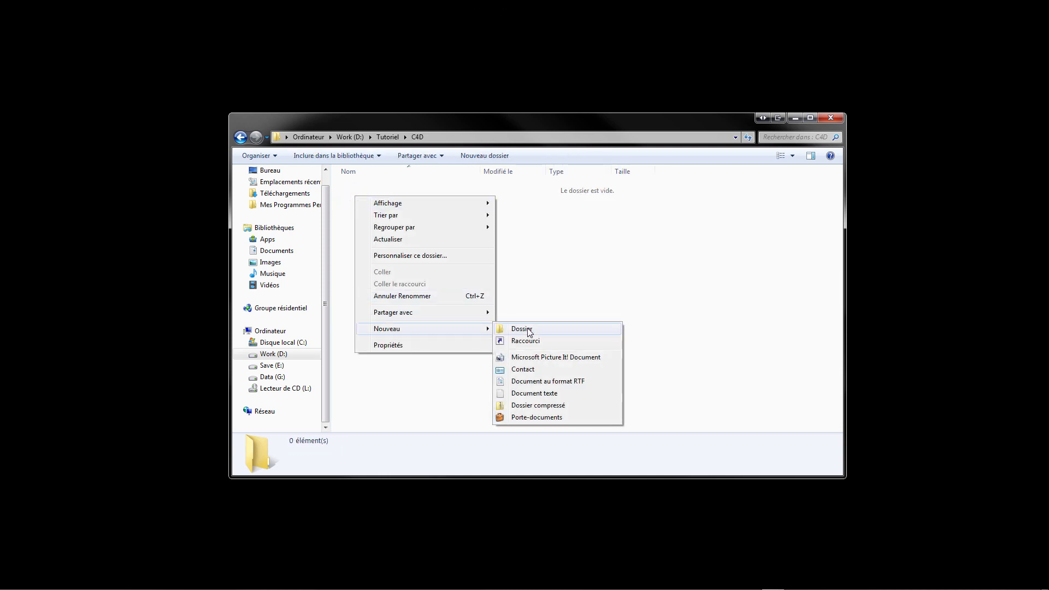
left_click(527, 330)
type("t")
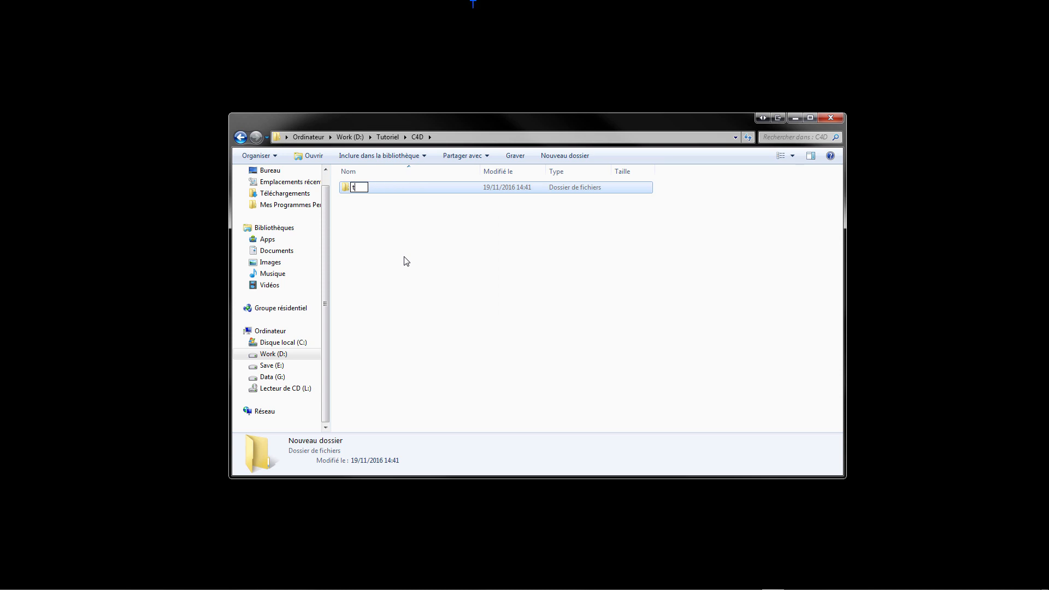
type("ex")
left_click(394, 250)
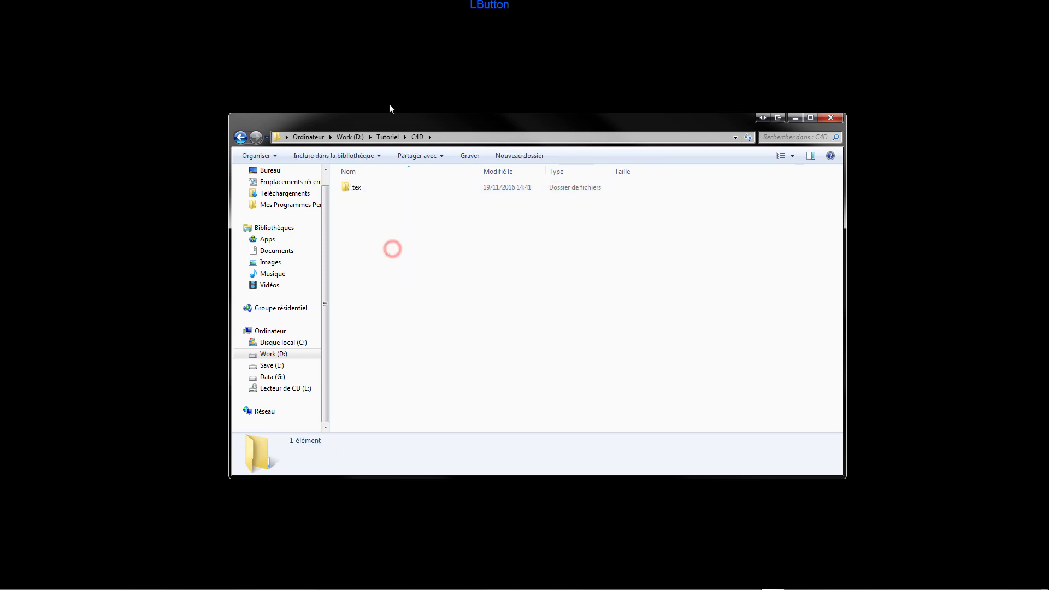
Return to the C-3PO_clean folder and look over its three TARGA texture files
left_click(241, 138)
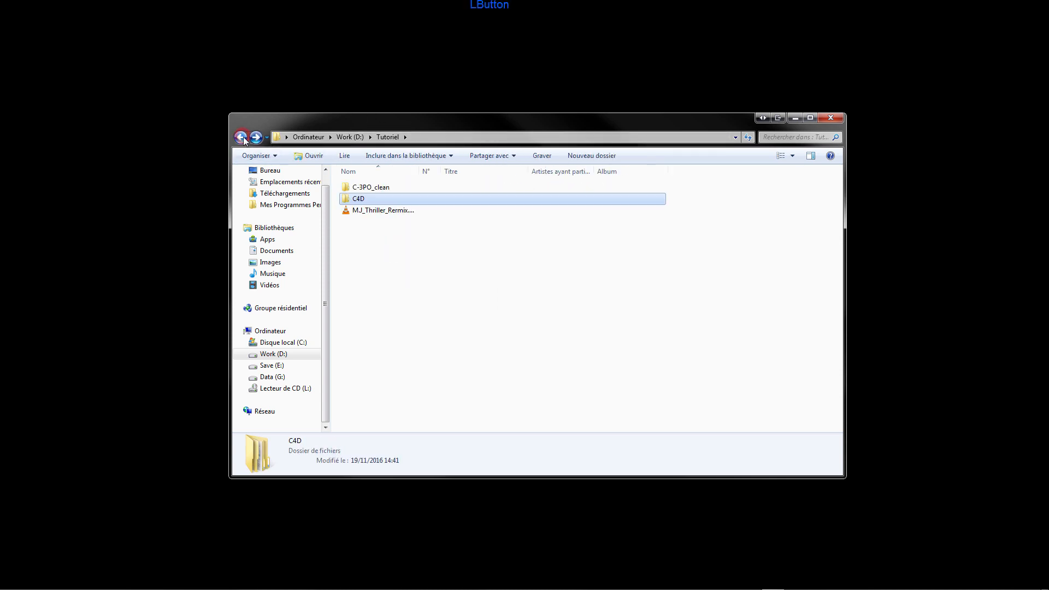
double_click(381, 187)
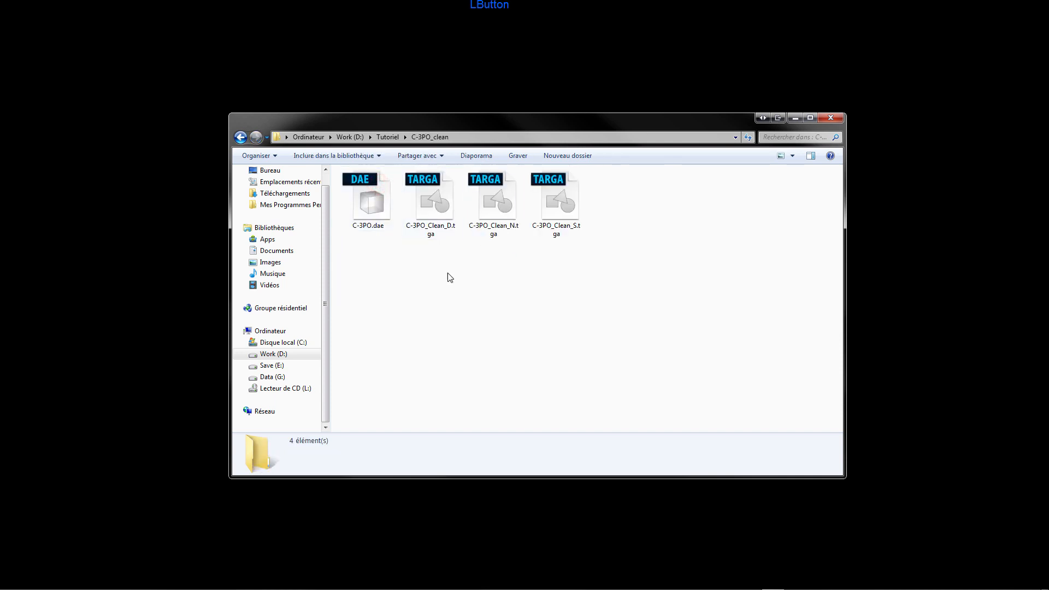
left_click_drag(574, 246, 581, 208)
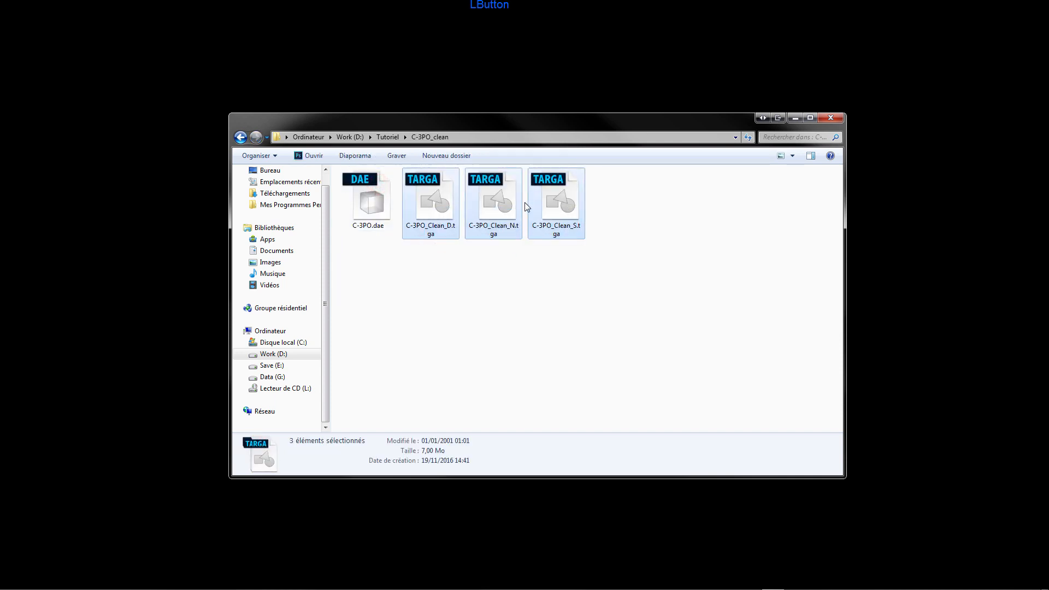
left_click(611, 265)
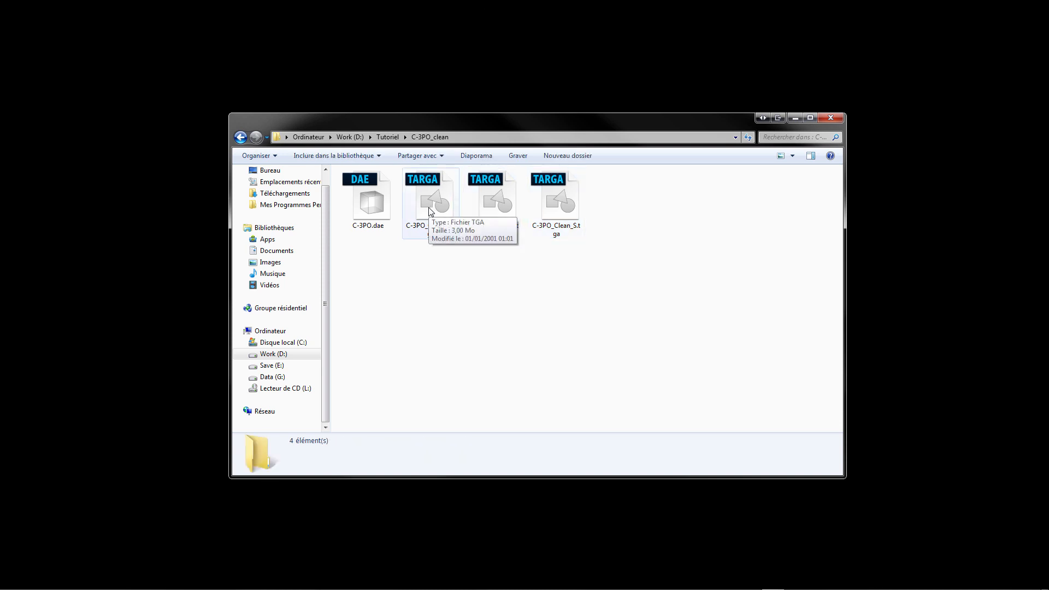
Launch Photoshop and open C-3PO_Clean_D.tga from the Tutoriel\C-3PO_clean folder on Work (D:)
mouse_move(174, 588)
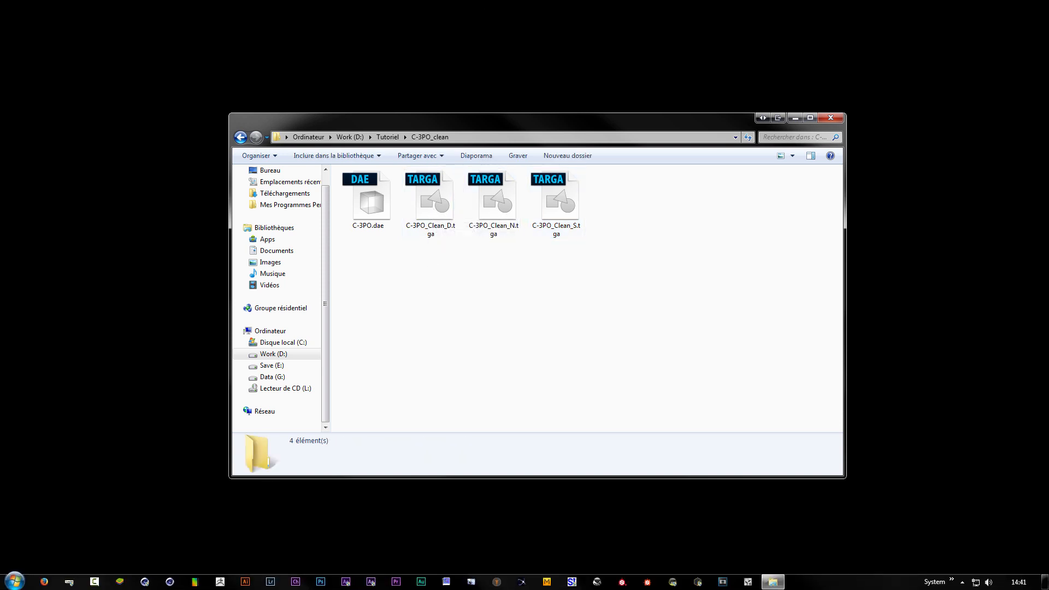
left_click(320, 582)
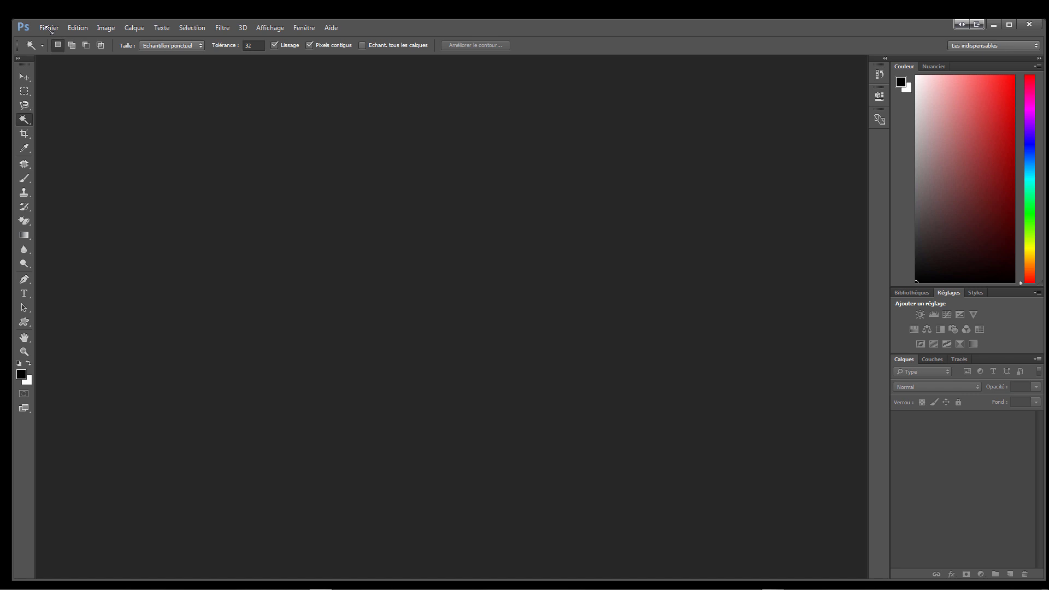
left_click(52, 25)
left_click(61, 70)
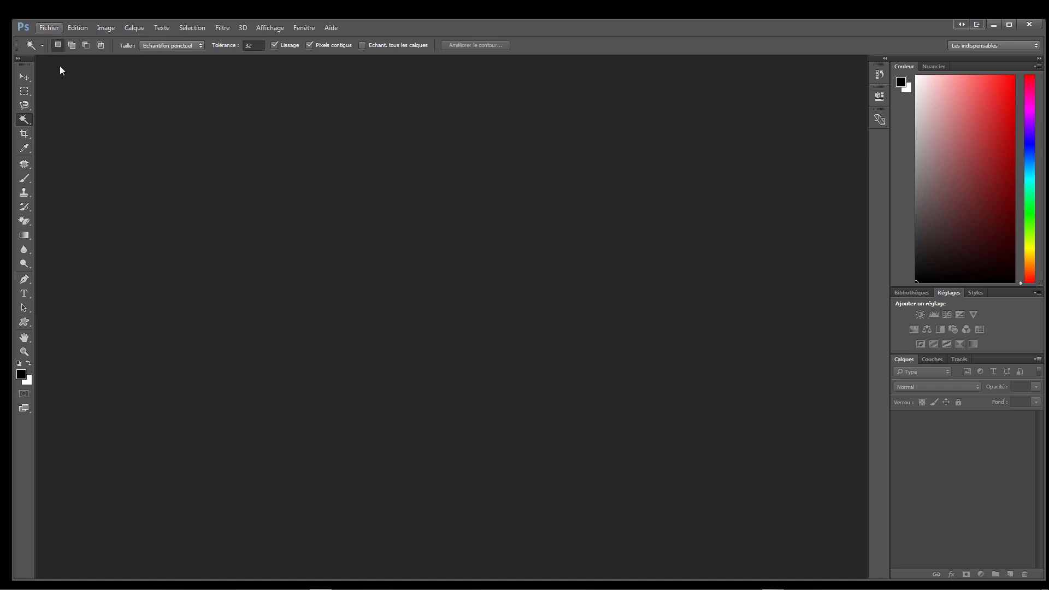
left_click(51, 28)
left_click(64, 51)
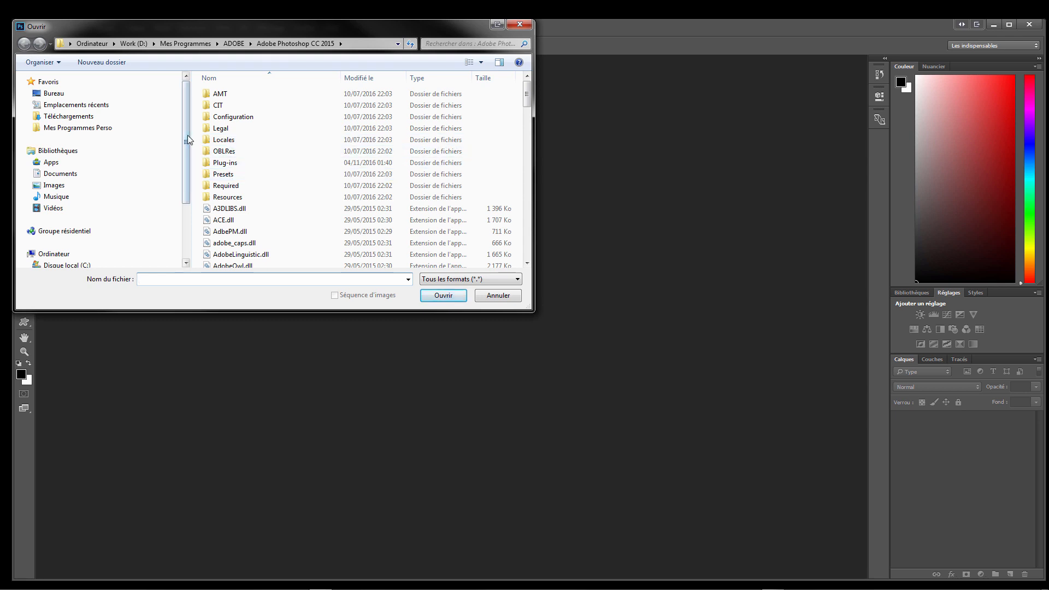
left_click_drag(188, 136, 187, 191)
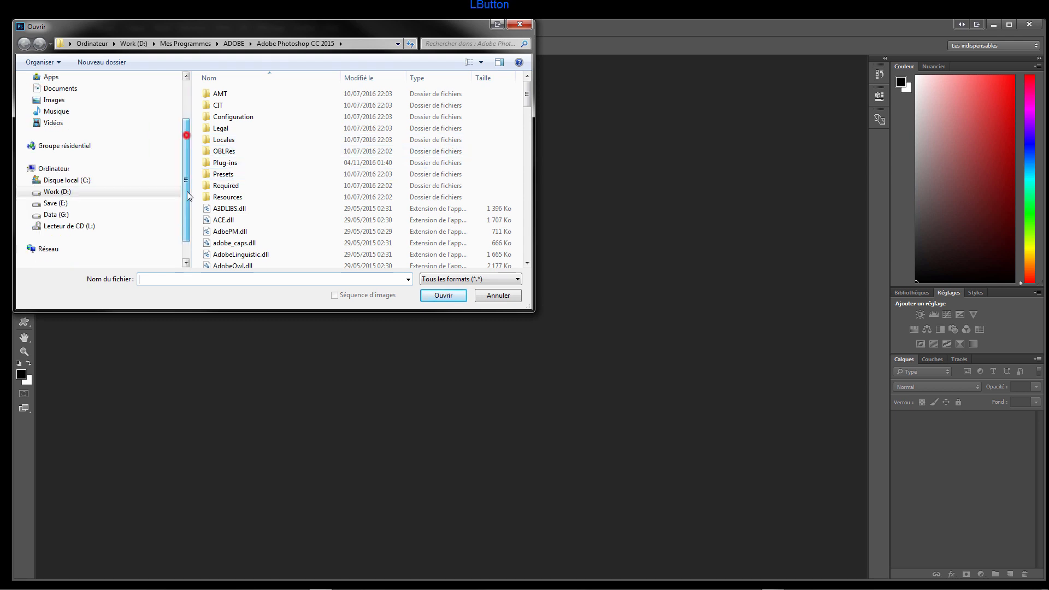
left_click(53, 192)
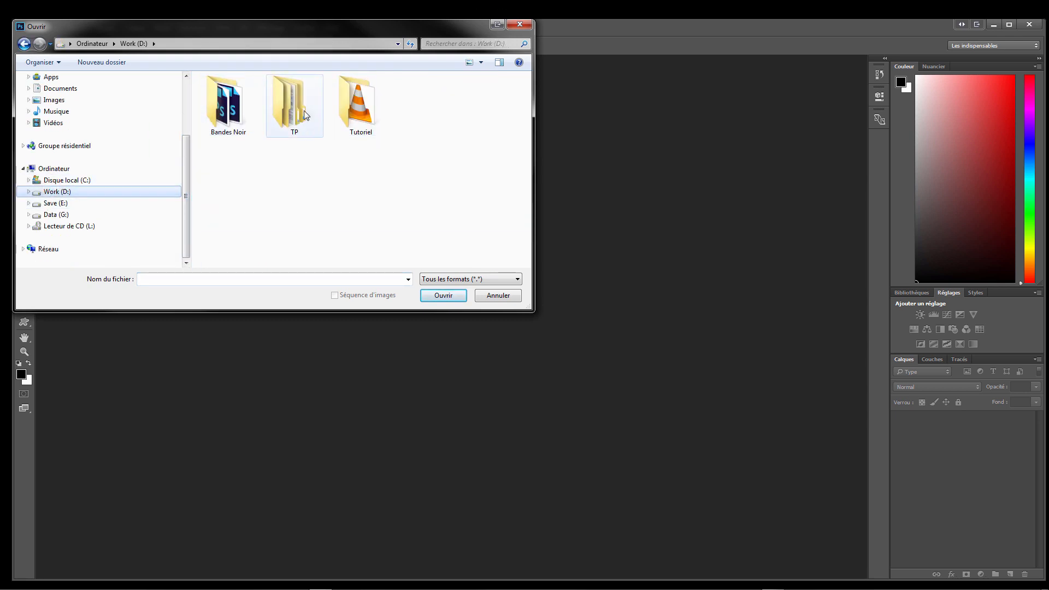
double_click(355, 106)
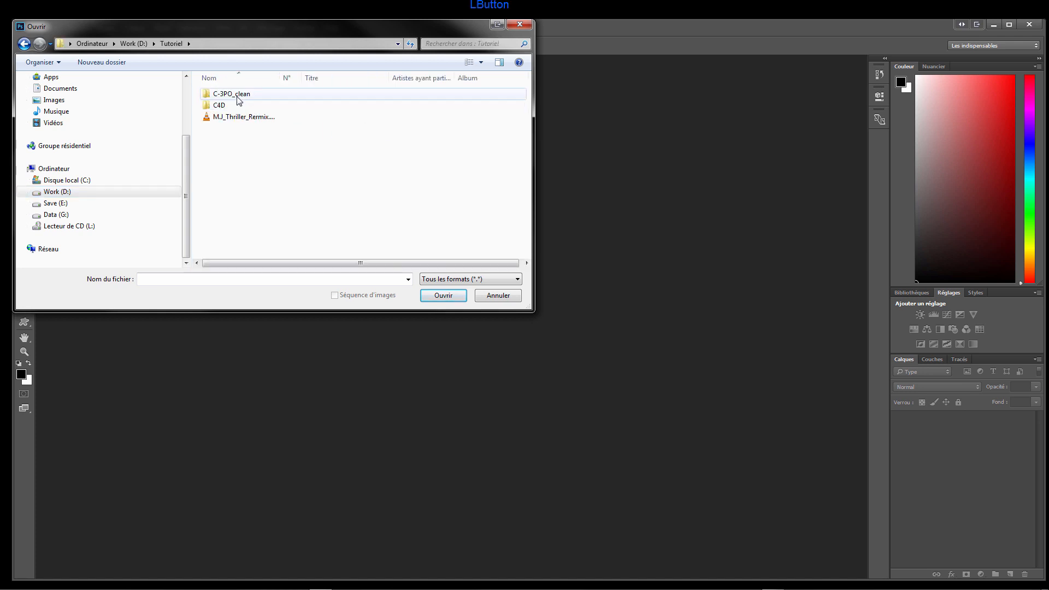
double_click(238, 96)
left_click(294, 109)
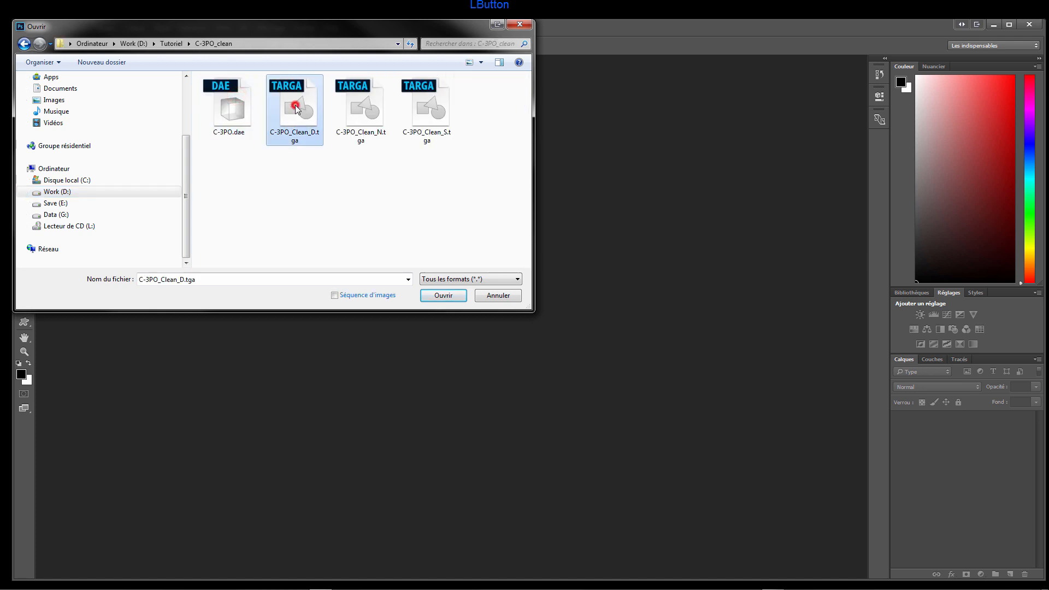
left_click(444, 297)
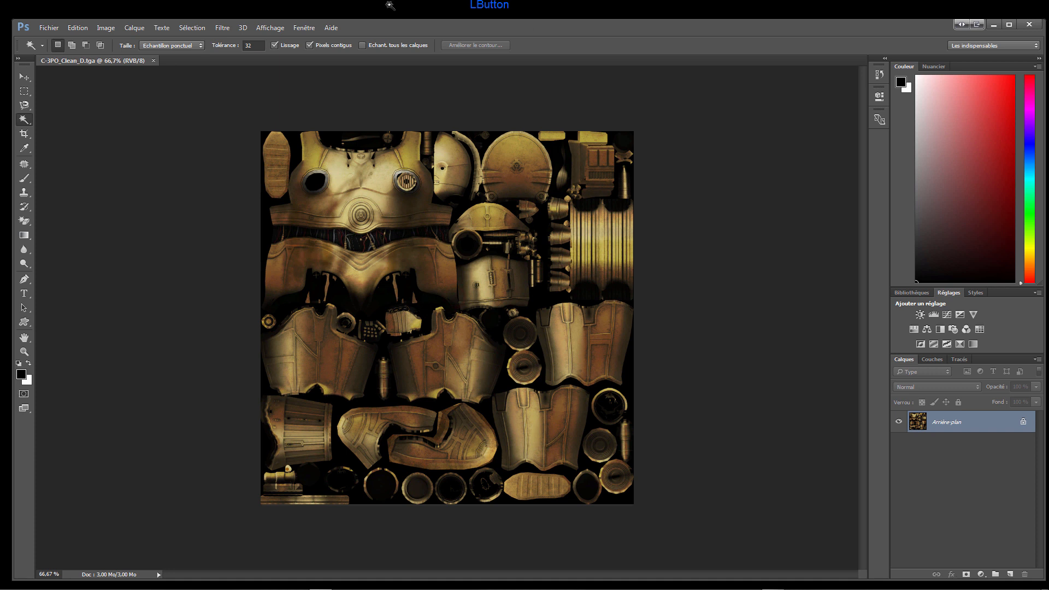
Begin saving the open texture under a new file name, Diff, in PNG format
left_click(48, 27)
left_click(87, 148)
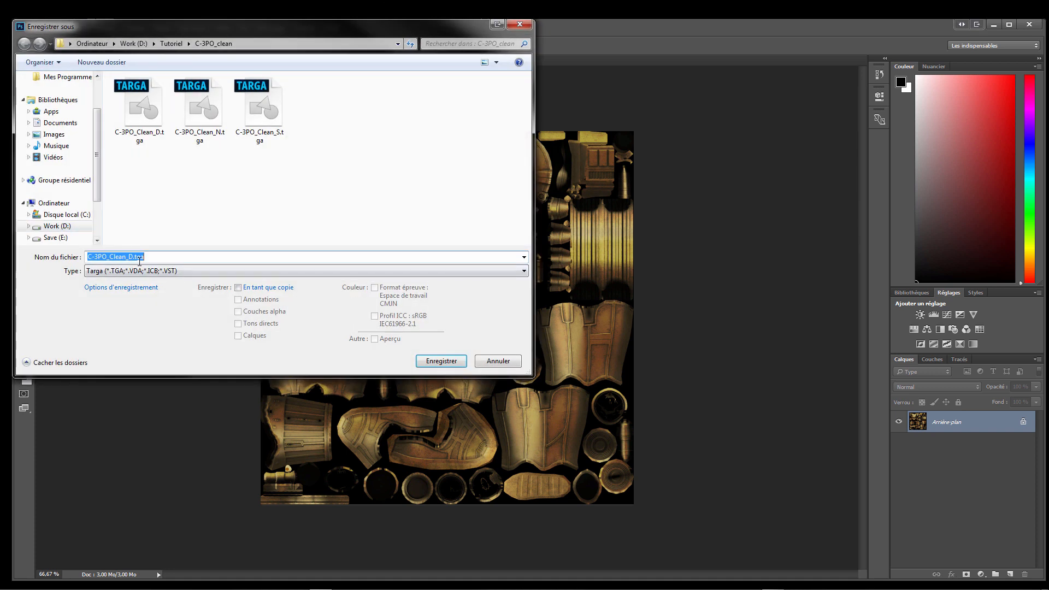
left_click(155, 256)
type("D")
left_click(205, 270)
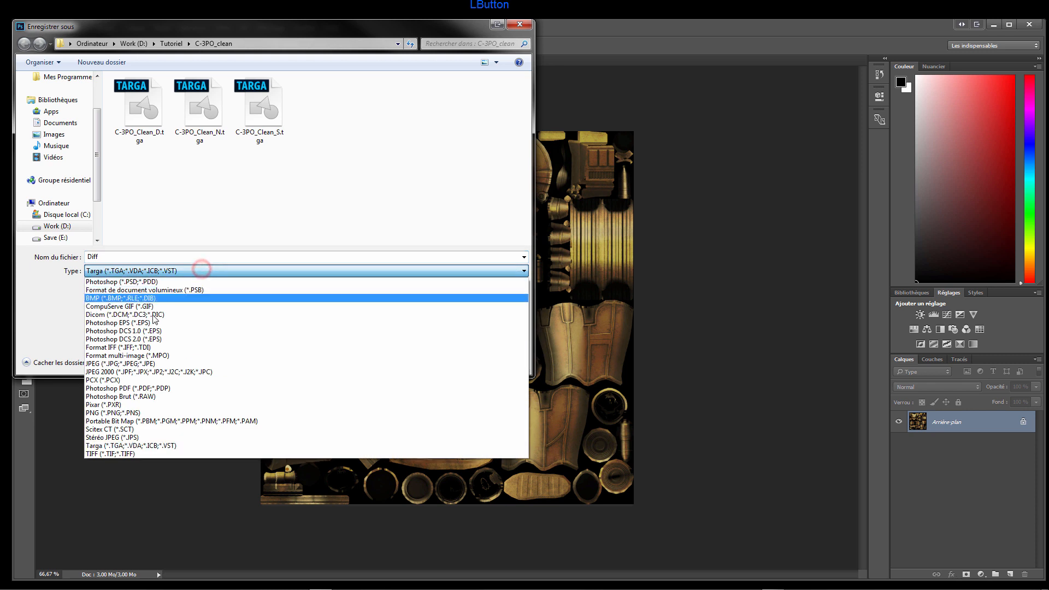
left_click(125, 413)
Save Diff.png into the Tutoriel\C4D\tex folder with the Sans/Rapide compression option
left_click(171, 43)
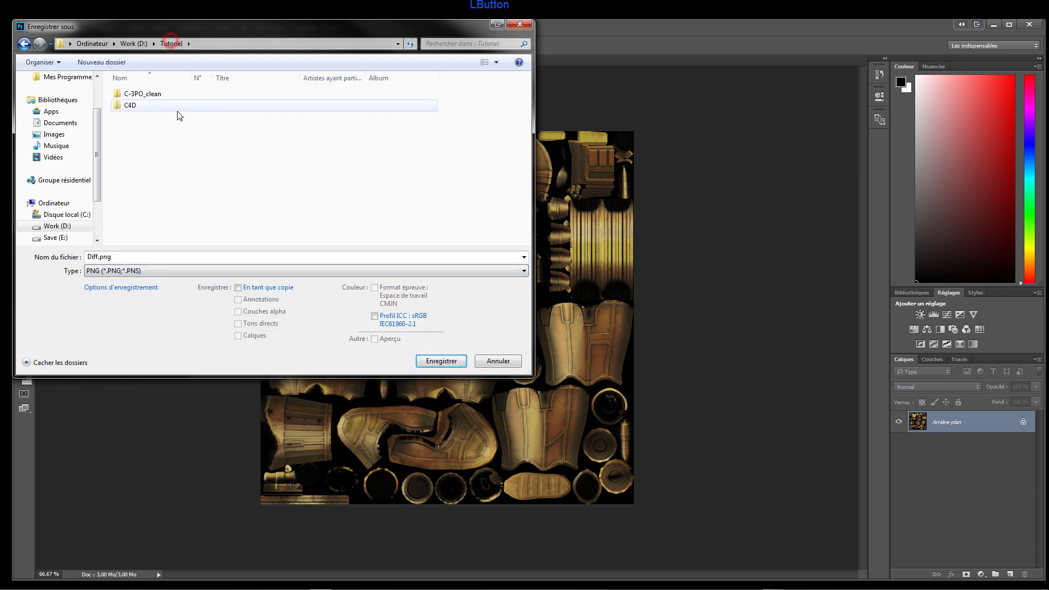
double_click(131, 104)
double_click(131, 96)
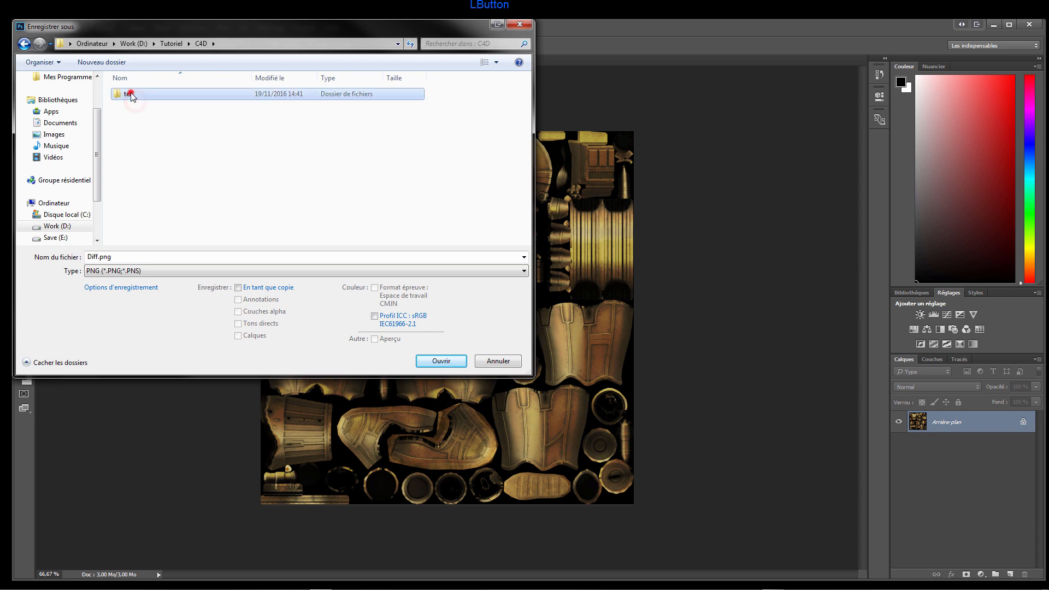
left_click(441, 362)
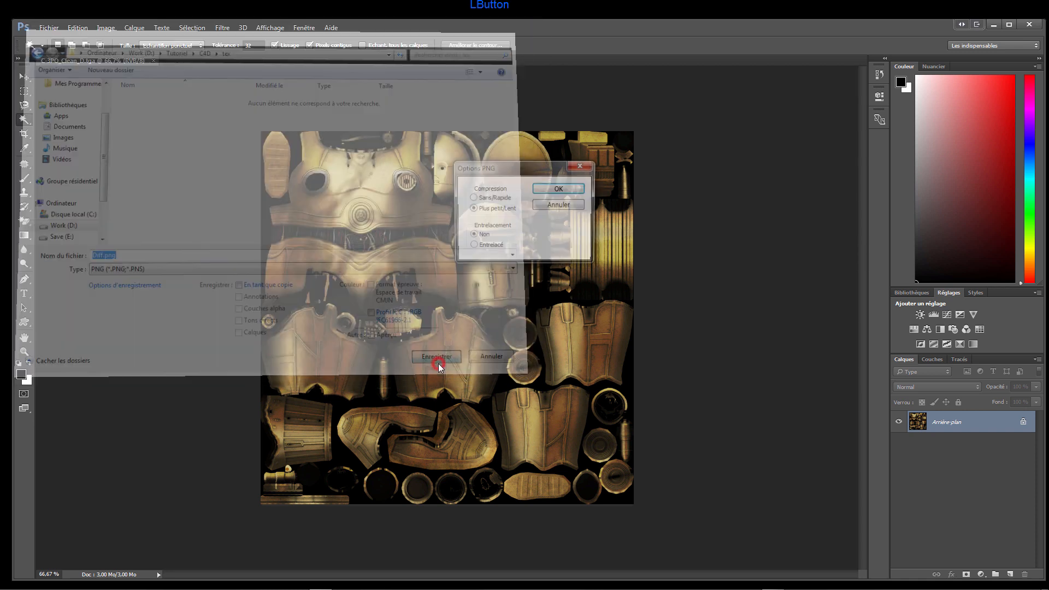
left_click(488, 199)
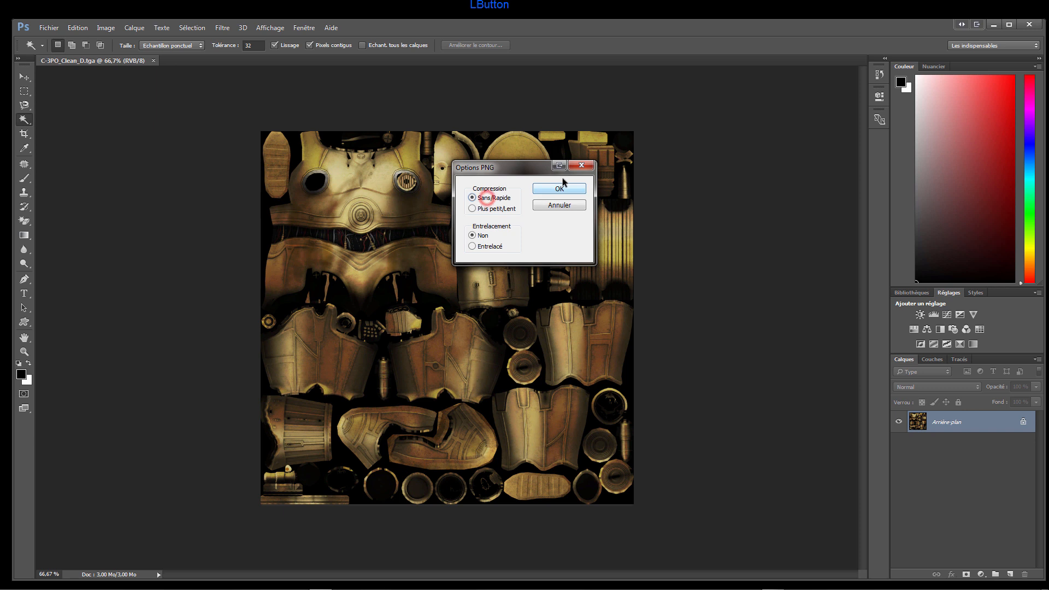
left_click(555, 189)
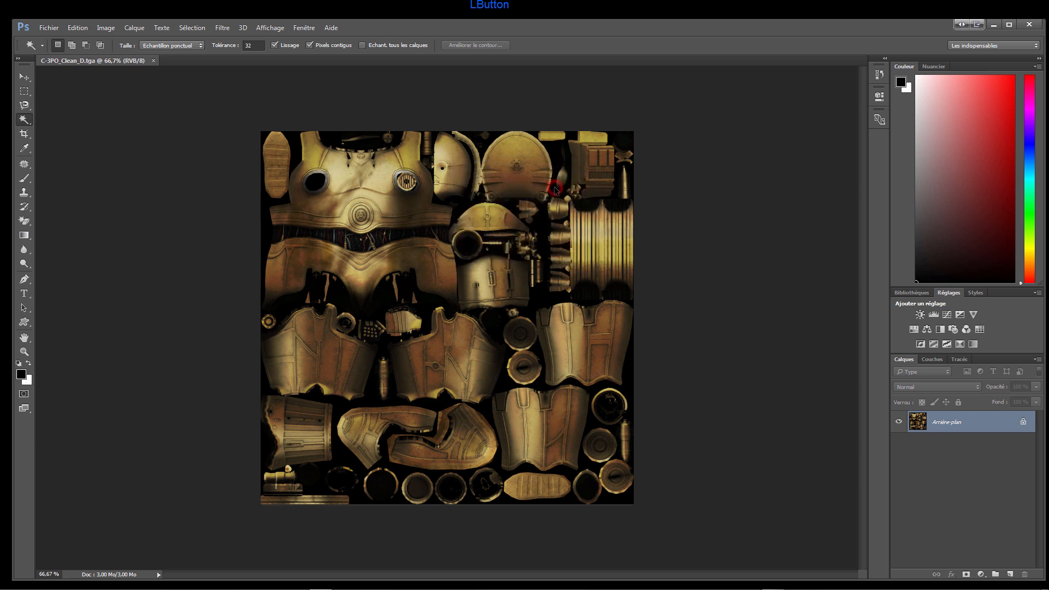
Close the current texture and open C-3PO_Clean_N.tga from the Tutoriel\C-3PO_clean folder
left_click(49, 27)
left_click(61, 106)
left_click(49, 27)
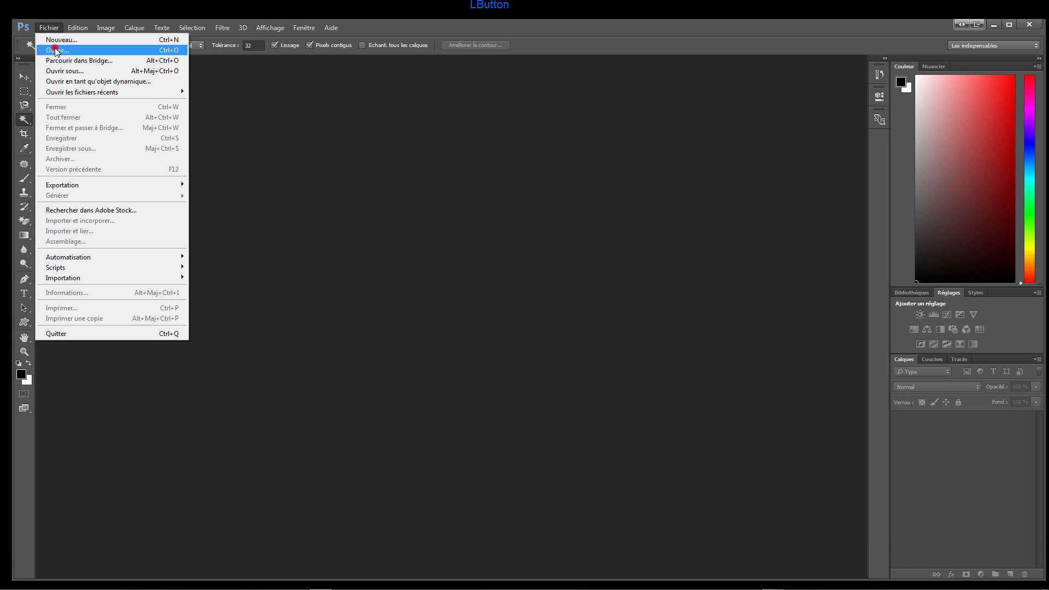
left_click(57, 50)
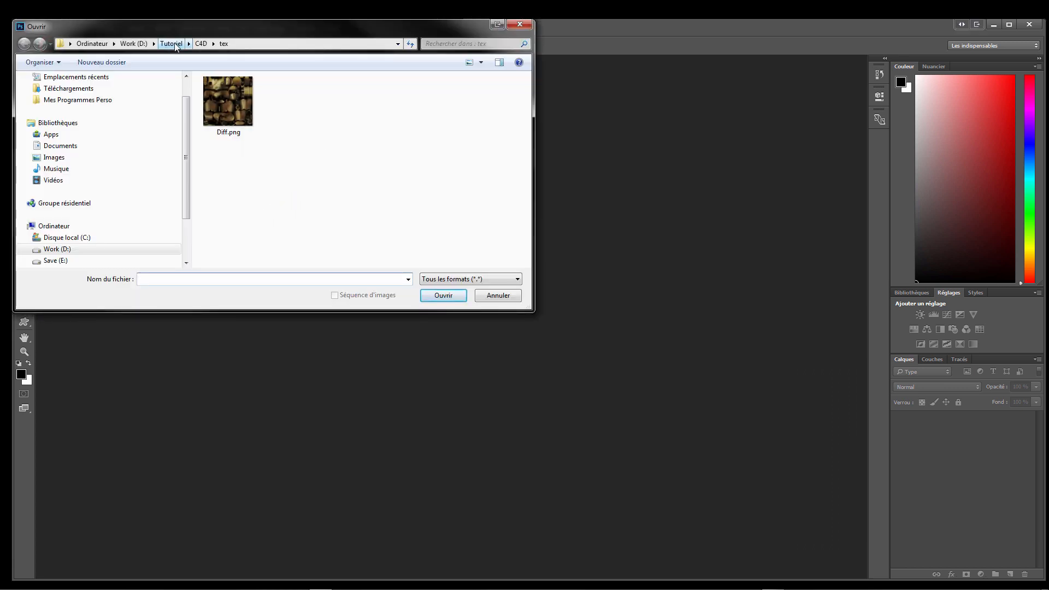
left_click(182, 45)
double_click(237, 93)
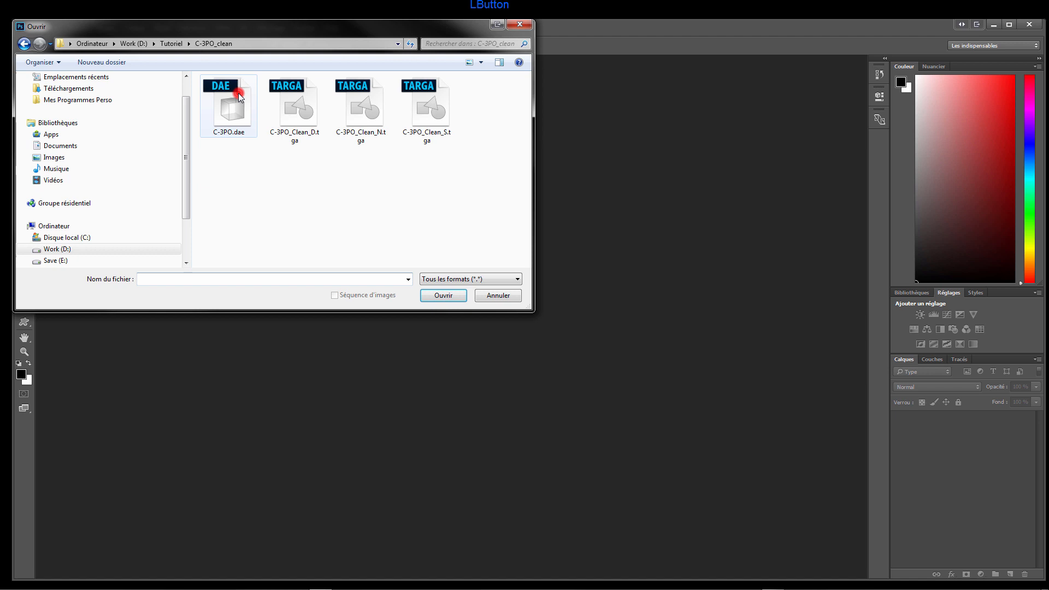
left_click(364, 112)
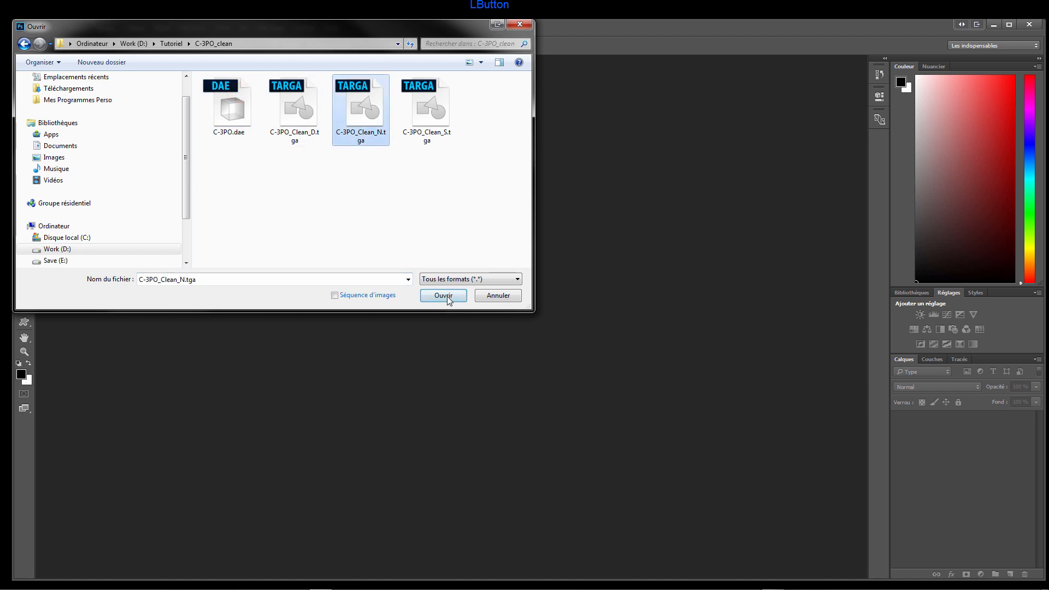
left_click(447, 297)
Begin saving the normal map in PNG format under the file name Norm
left_click(48, 29)
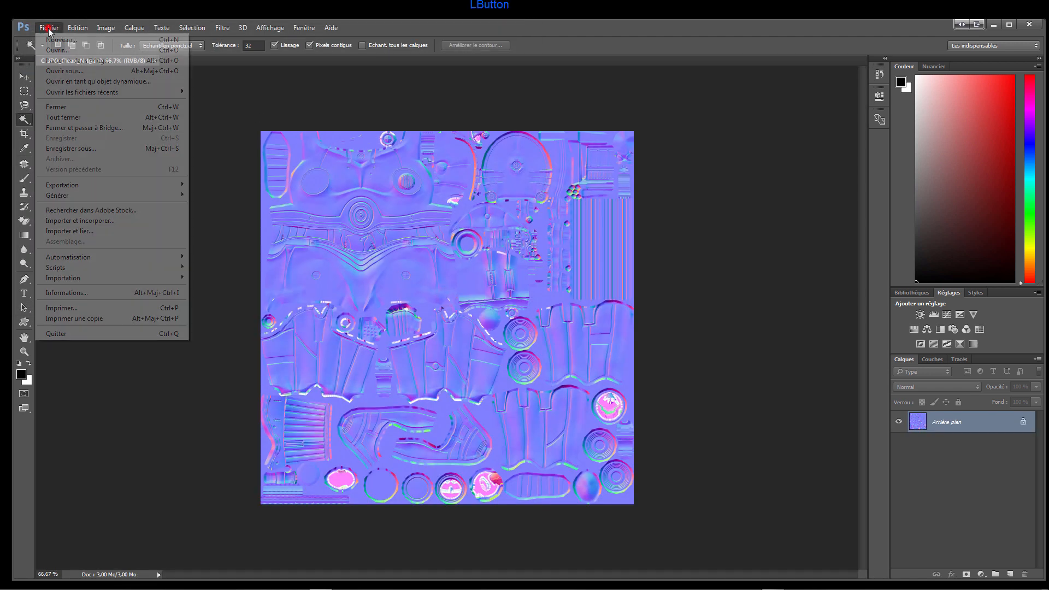
left_click(80, 149)
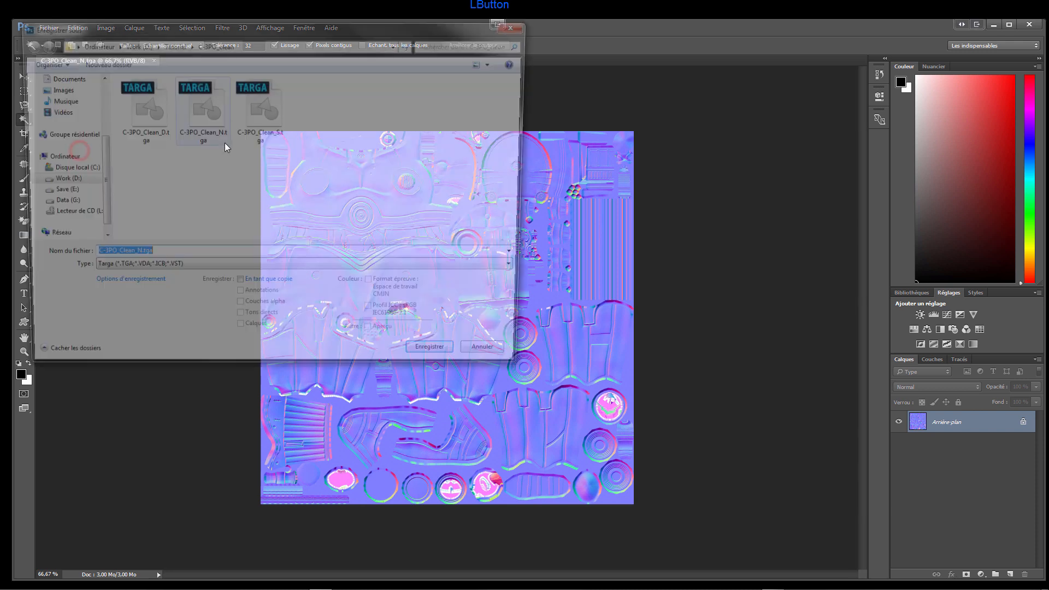
left_click(171, 271)
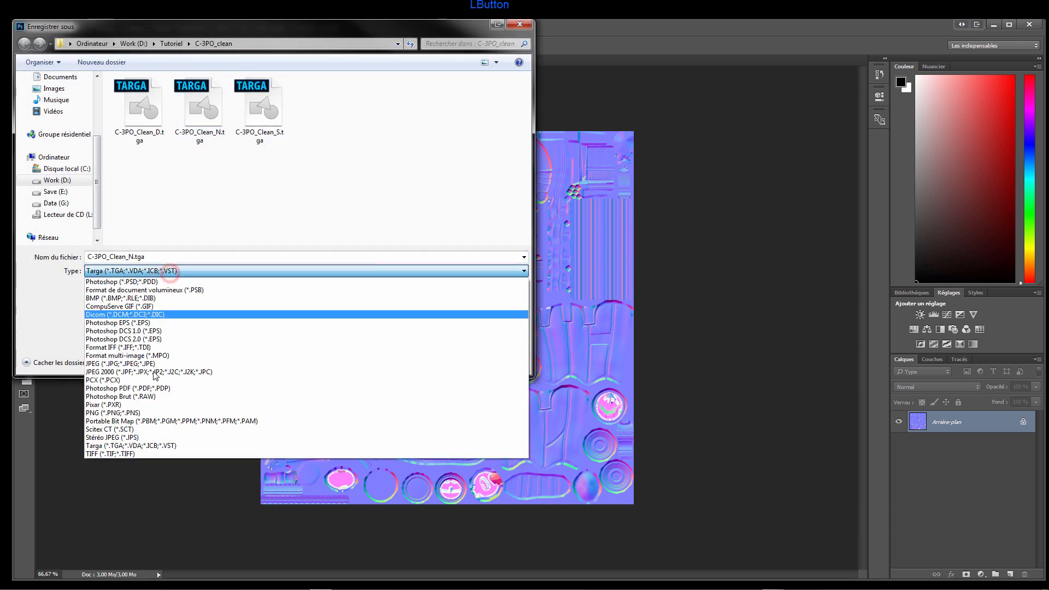
left_click(137, 412)
double_click(150, 257)
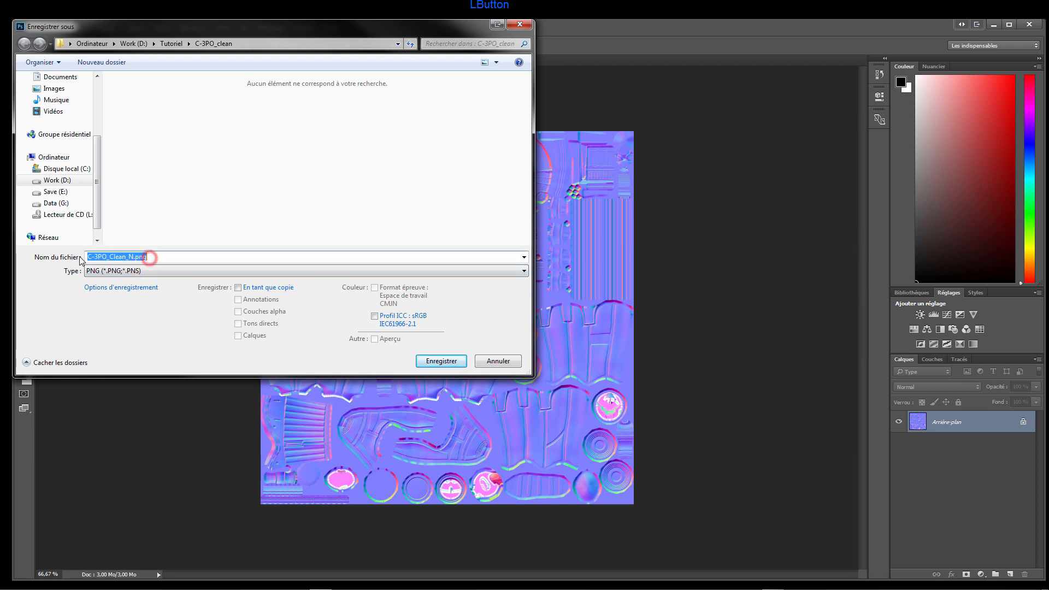
type("Nom")
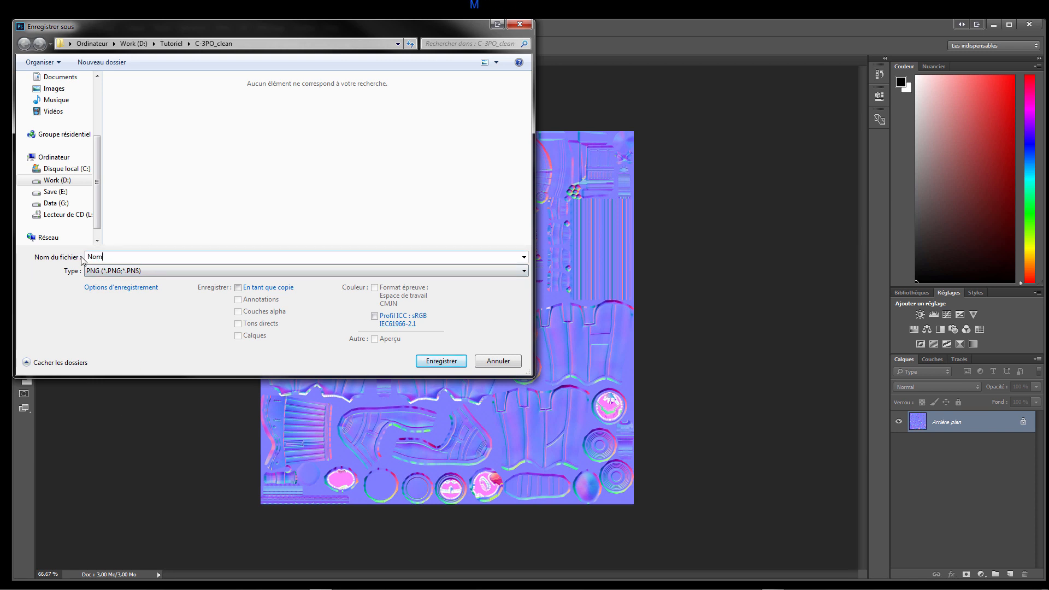
left_click(96, 257)
Save Norm.png into the Tutoriel\C4D\tex folder with Sans/Rapide compression and no interlacing
left_click(171, 43)
double_click(129, 111)
double_click(129, 96)
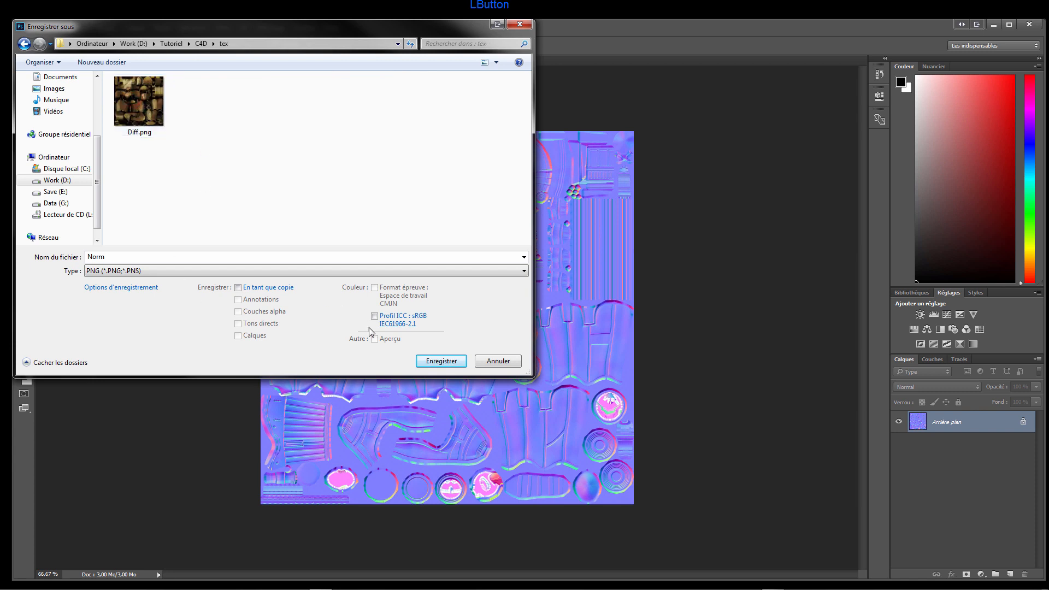
left_click(441, 360)
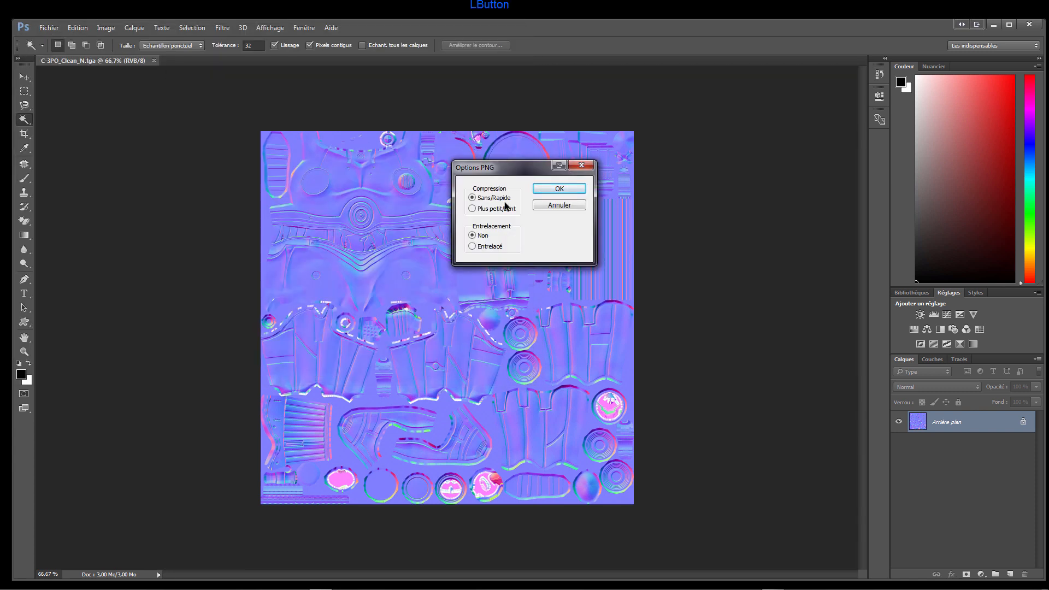
left_click(559, 188)
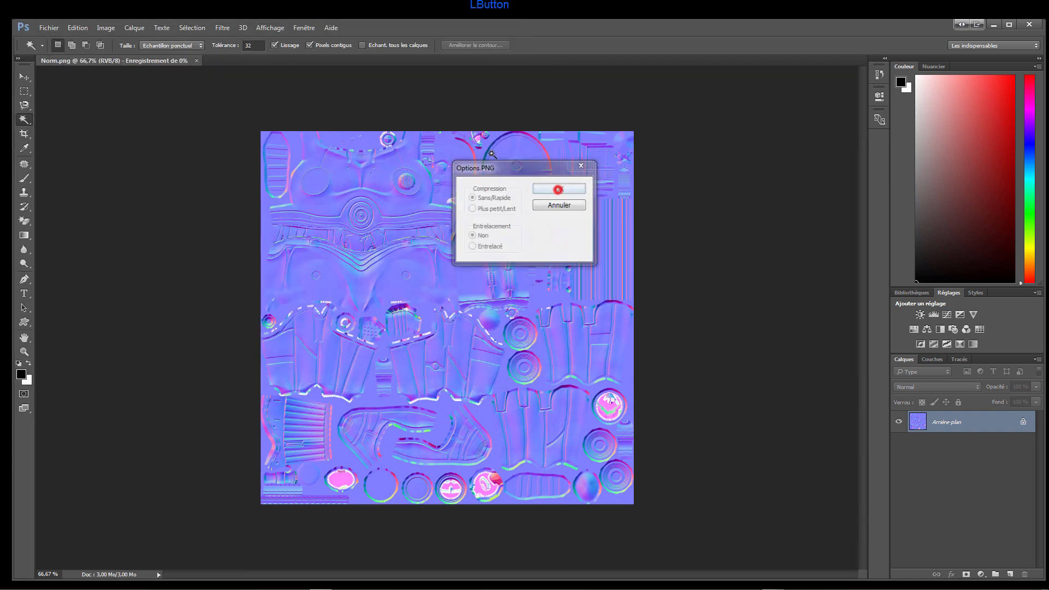
Close the normal map and open C-3PO_Clean_S.tga from the Tutoriel\C-3PO_clean folder
left_click(49, 27)
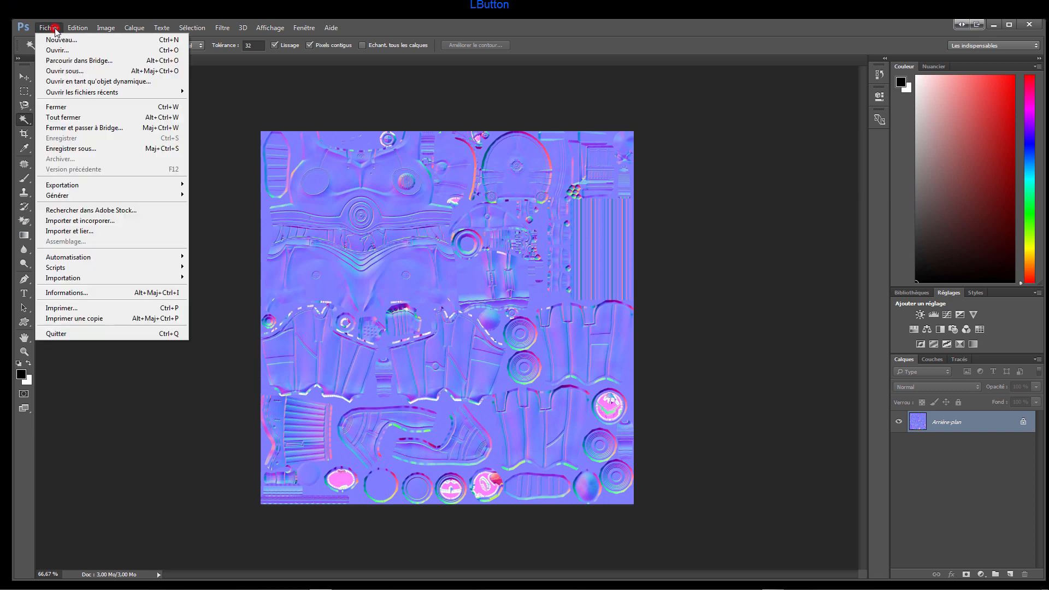
left_click(69, 109)
left_click(49, 27)
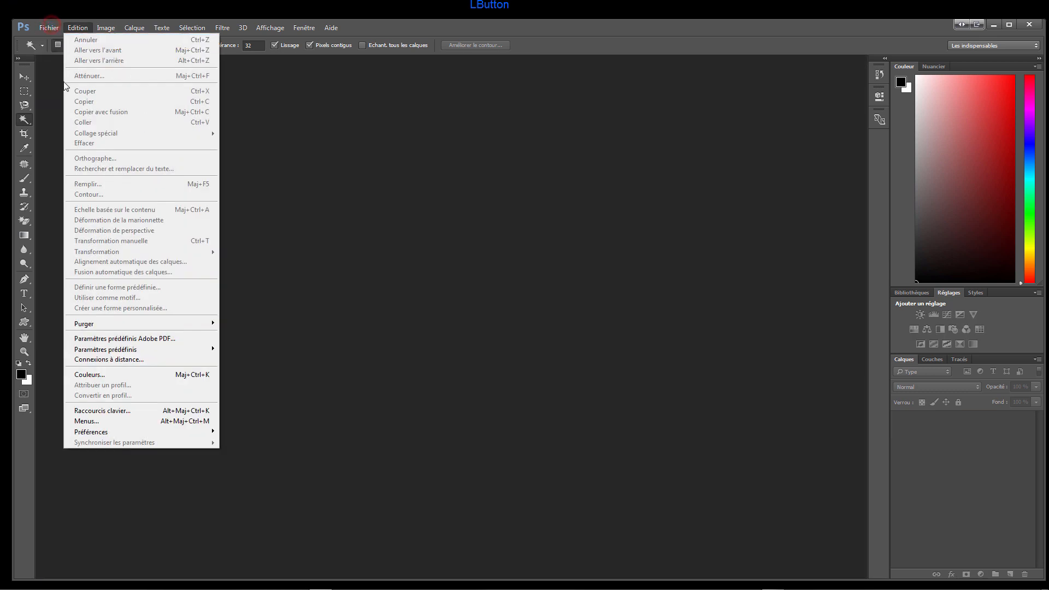
left_click(51, 52)
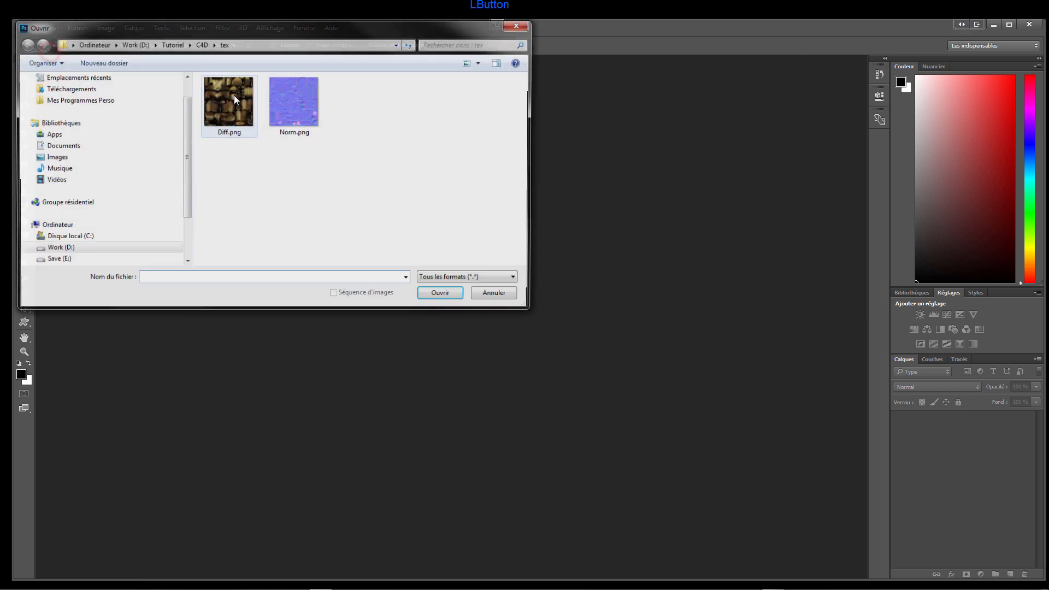
left_click(171, 44)
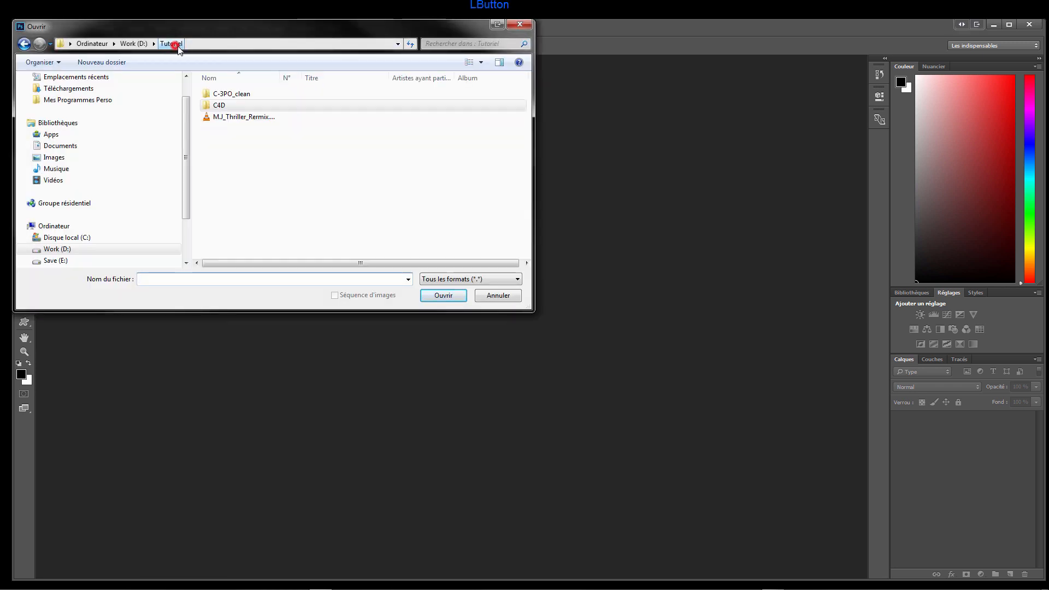
double_click(221, 90)
left_click(425, 108)
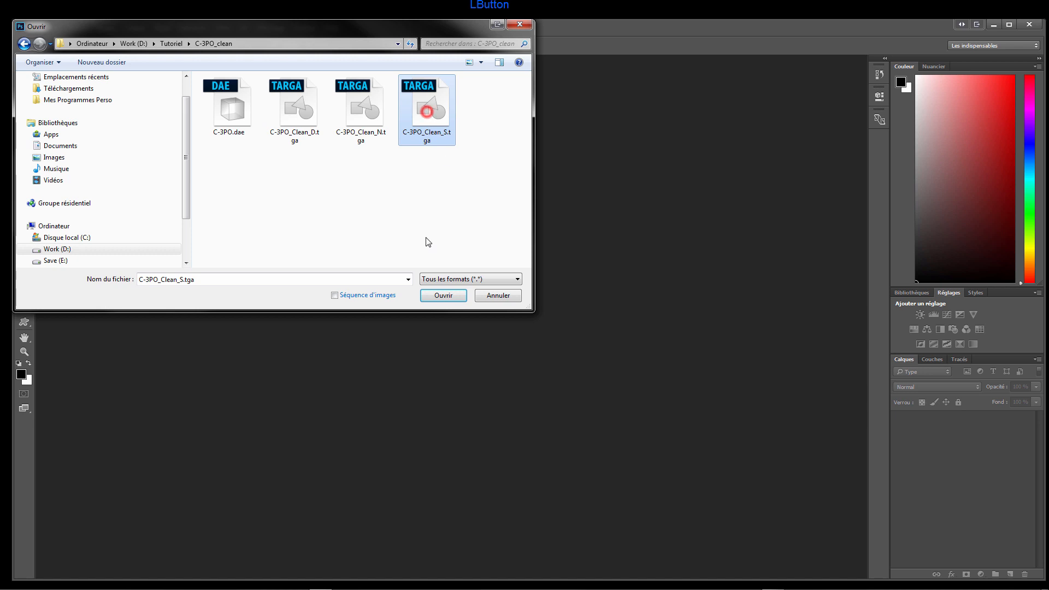
left_click(445, 300)
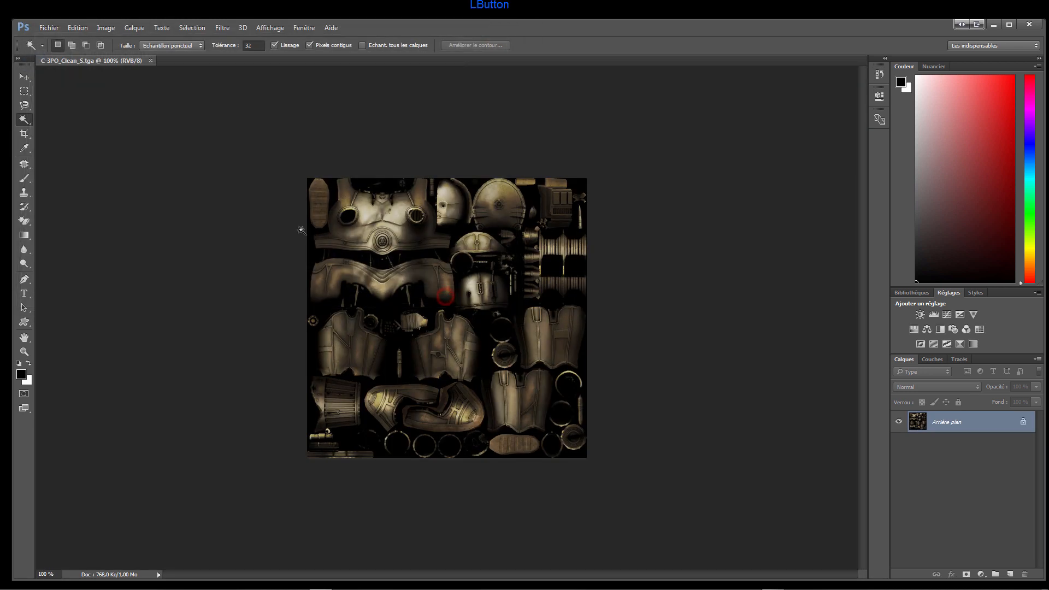
Begin saving the specular texture in PNG format under the file name Spec
left_click(48, 27)
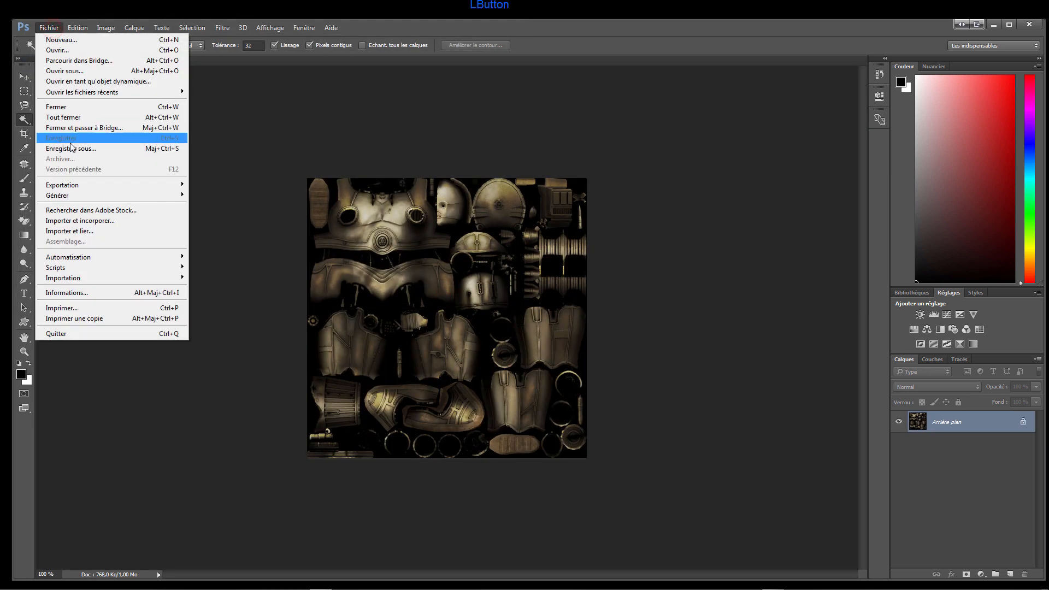
left_click(91, 150)
left_click(156, 256)
type("Spec")
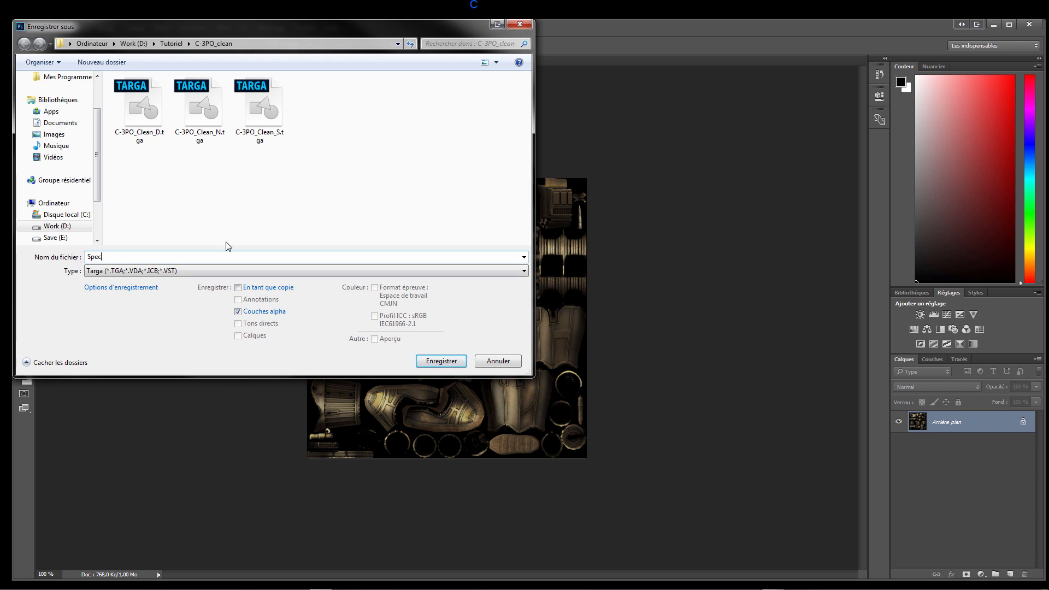
left_click(221, 270)
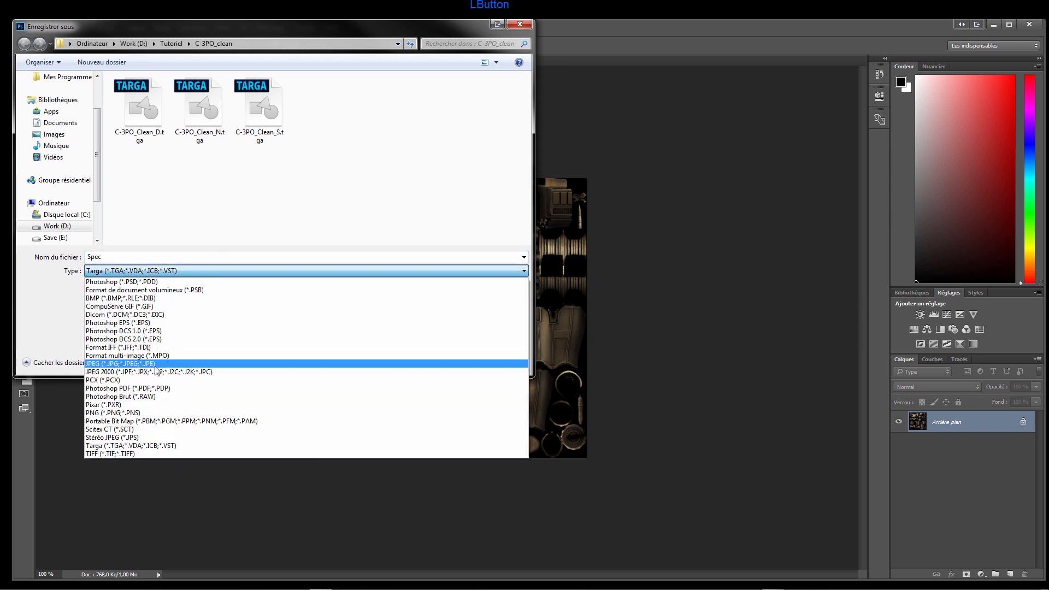
left_click(144, 411)
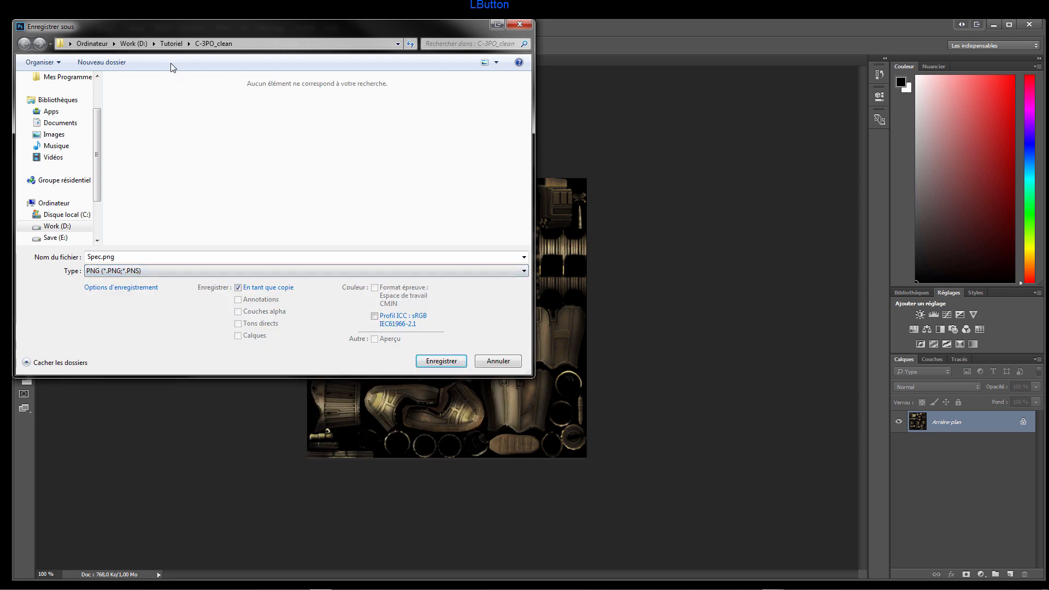
Save Spec.png into the Tutoriel\C4D\tex folder using the Sans/Rapide compression option without interlacing
left_click(171, 43)
double_click(125, 104)
double_click(128, 94)
left_click(442, 361)
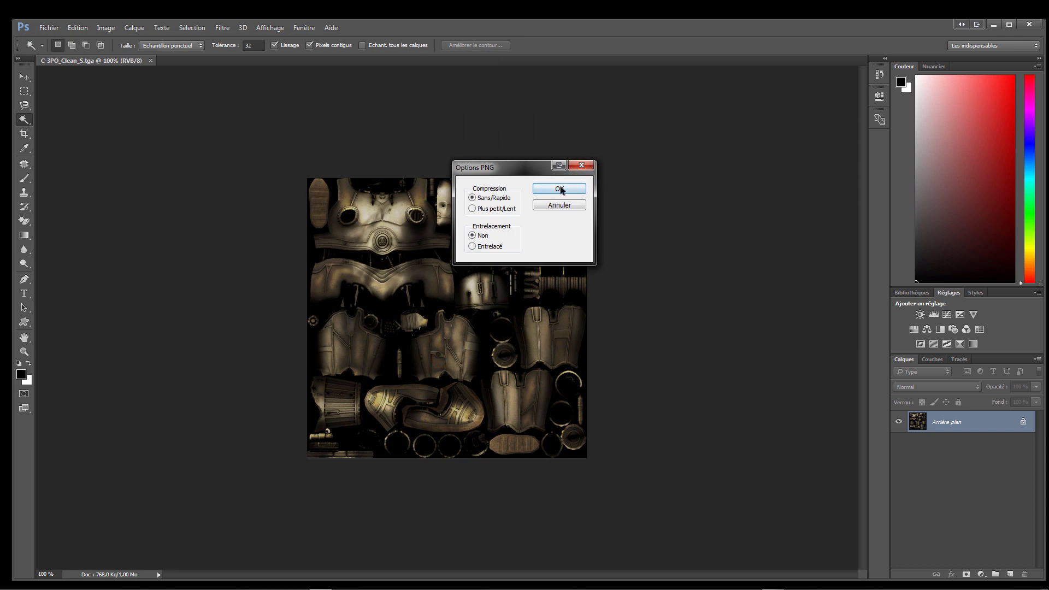
left_click(559, 188)
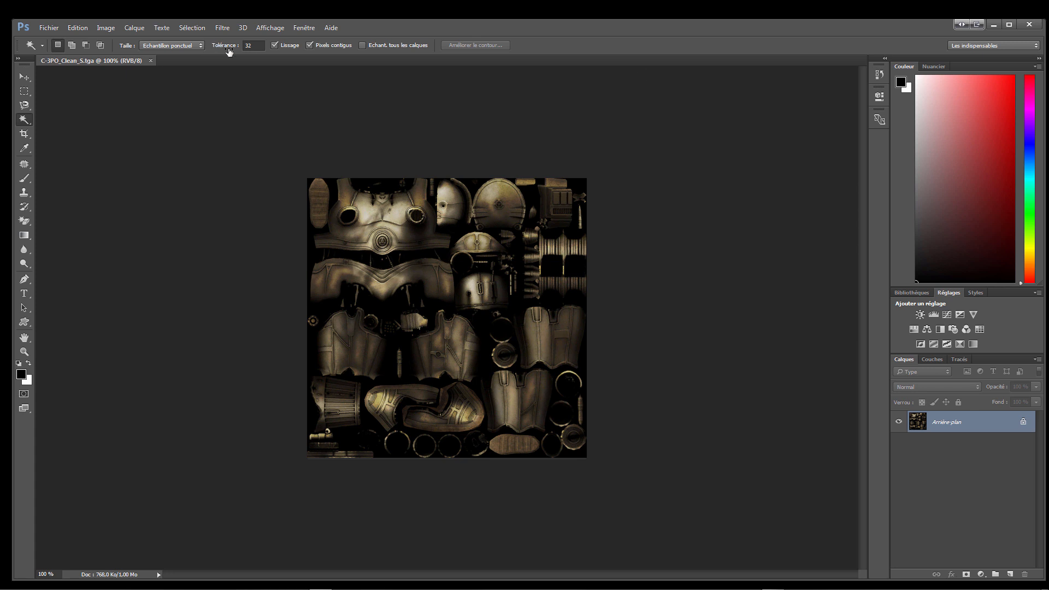
Close Photoshop and switch to the empty C3PO.c4d scene in Cinema 4D
left_click(1028, 24)
left_click(432, 286)
left_click(368, 207)
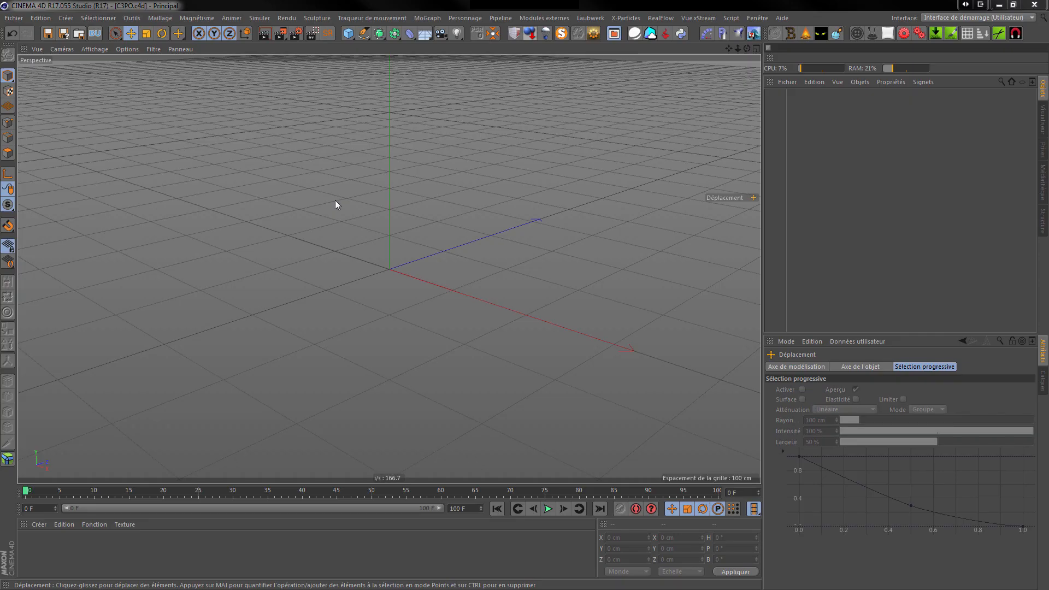
left_click(336, 201)
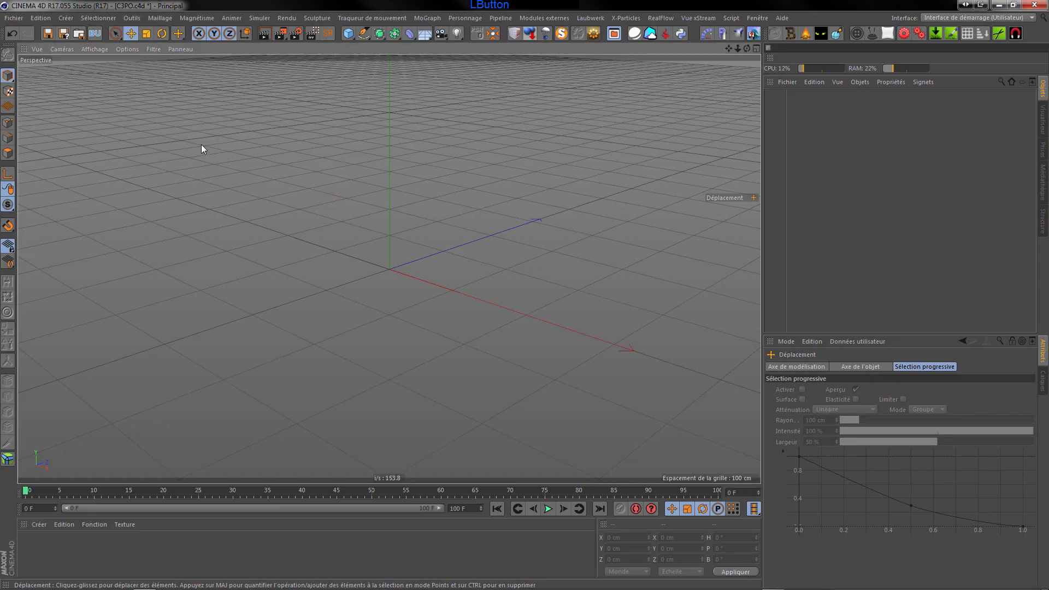
Merge C-3PO.dae from the Tutoriel\C-3PO_clean folder into the scene, with 2D geometry import on and animation import off
left_click(14, 20)
left_click(41, 60)
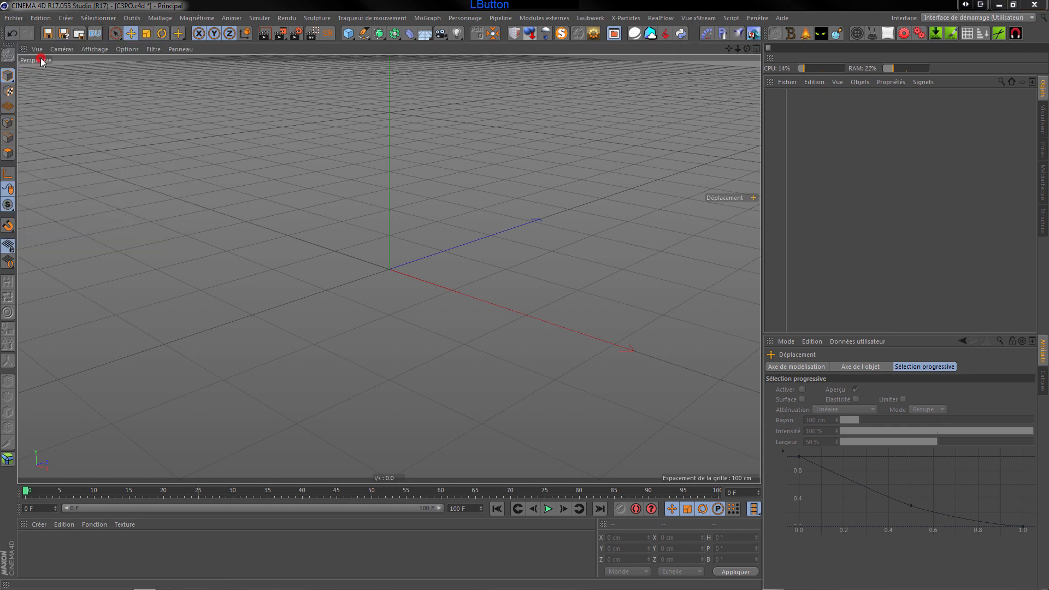
left_click(161, 37)
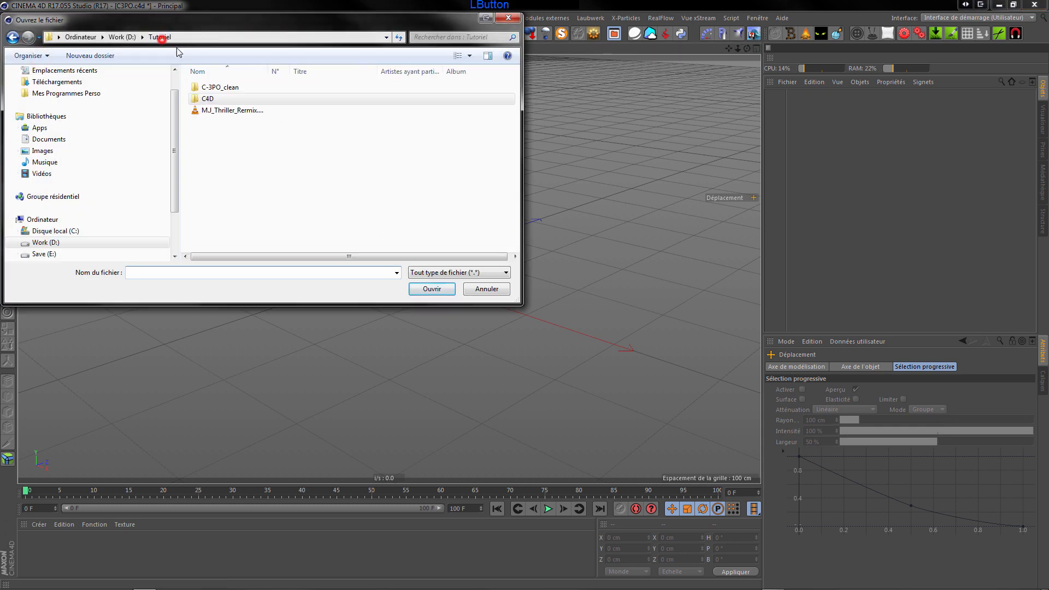
double_click(216, 89)
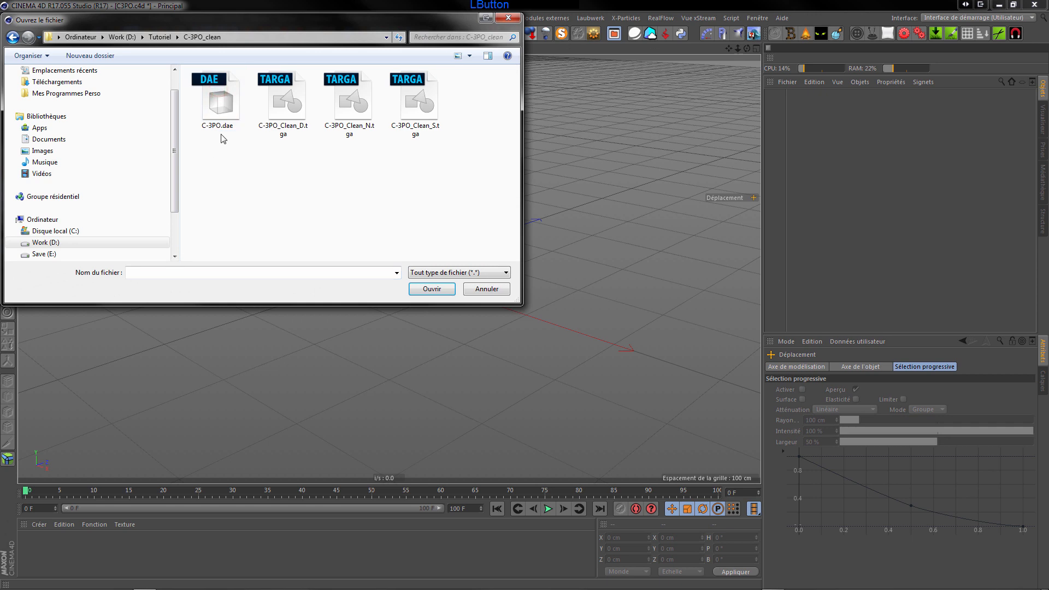
left_click(220, 110)
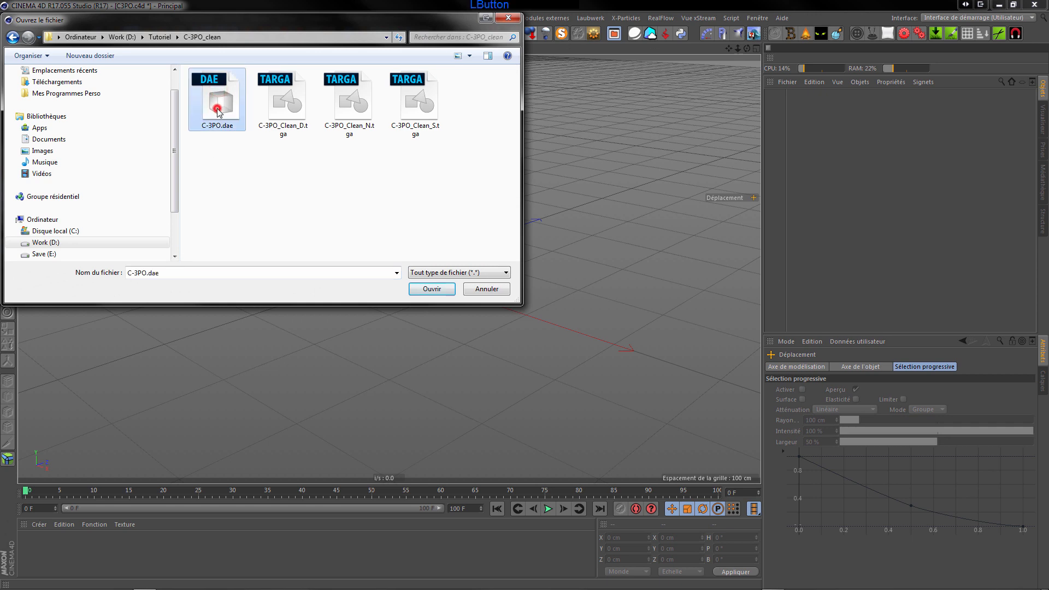
left_click(428, 289)
left_click(406, 398)
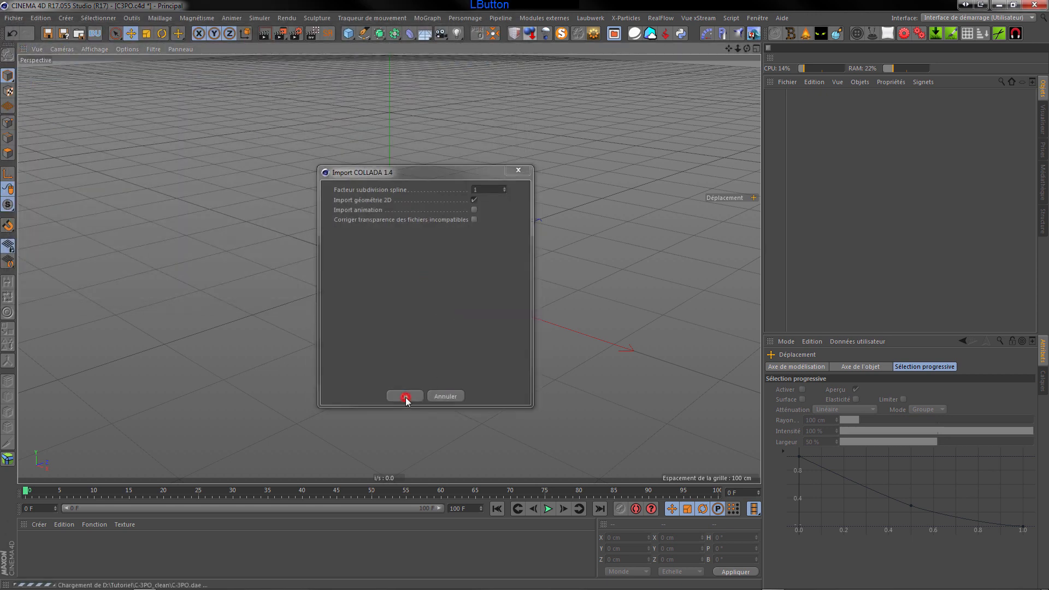
Select the C3PO mesh and the Armature together and group them under a null object
scroll(563, 262, "down", 5)
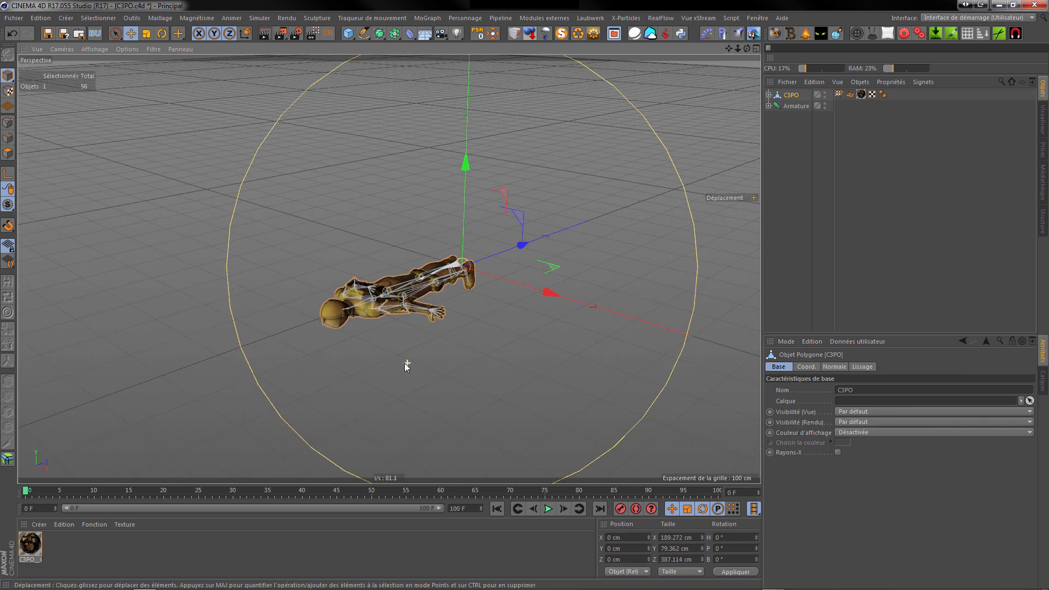
scroll(405, 363, "up", 5)
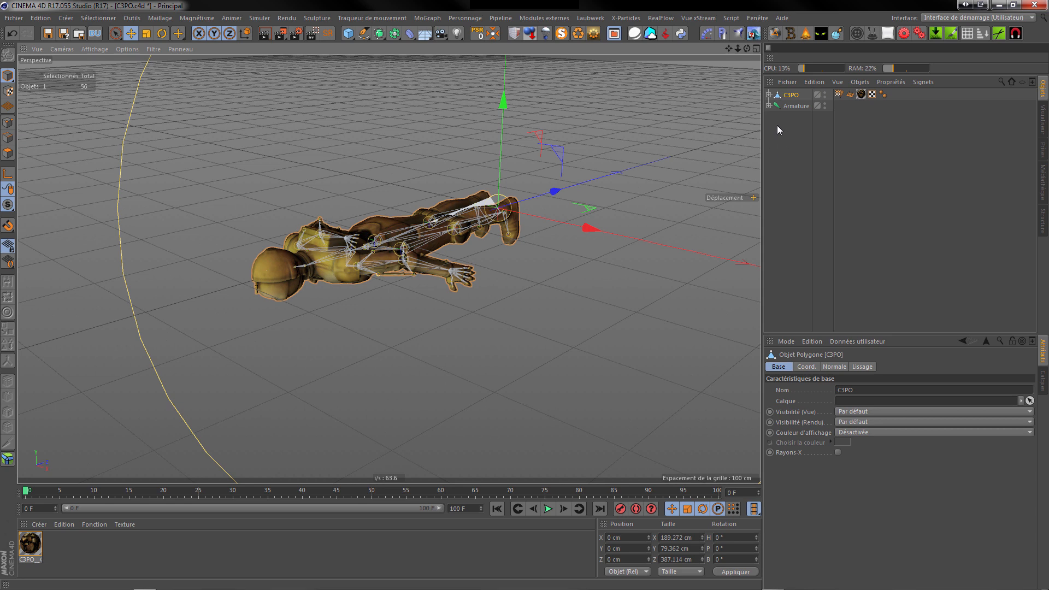
left_click_drag(773, 121, 809, 94)
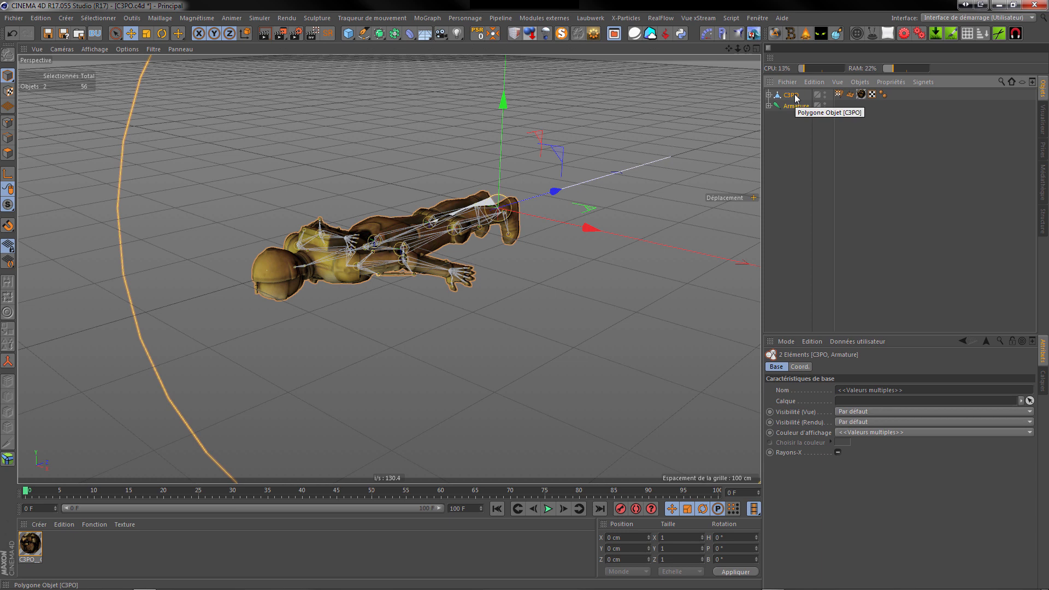
key("alt+g")
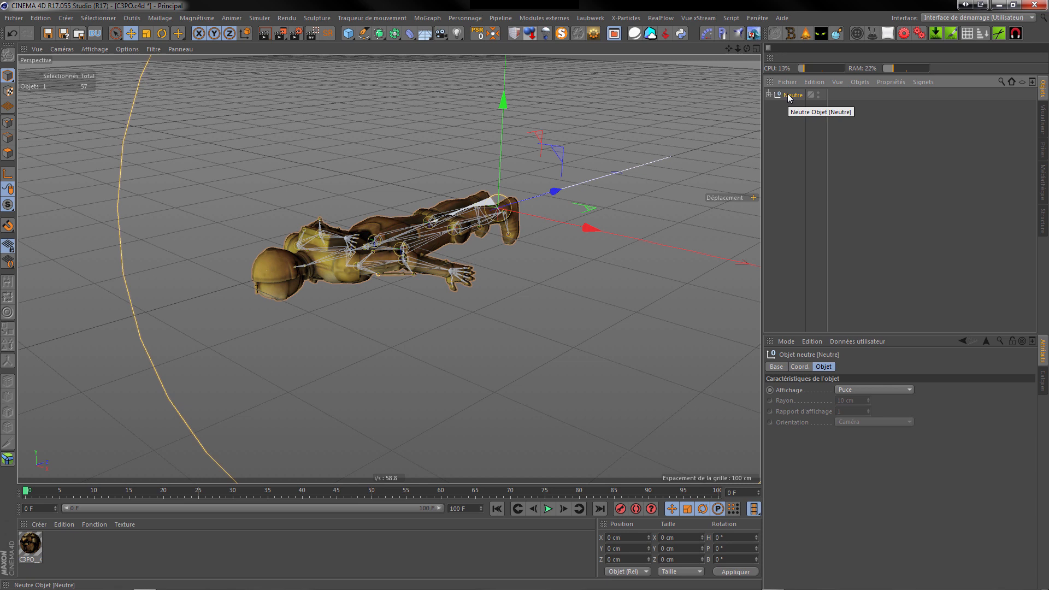
Set the null's P rotation to about -89° to stand the model upright, then deselect it
left_click(787, 95)
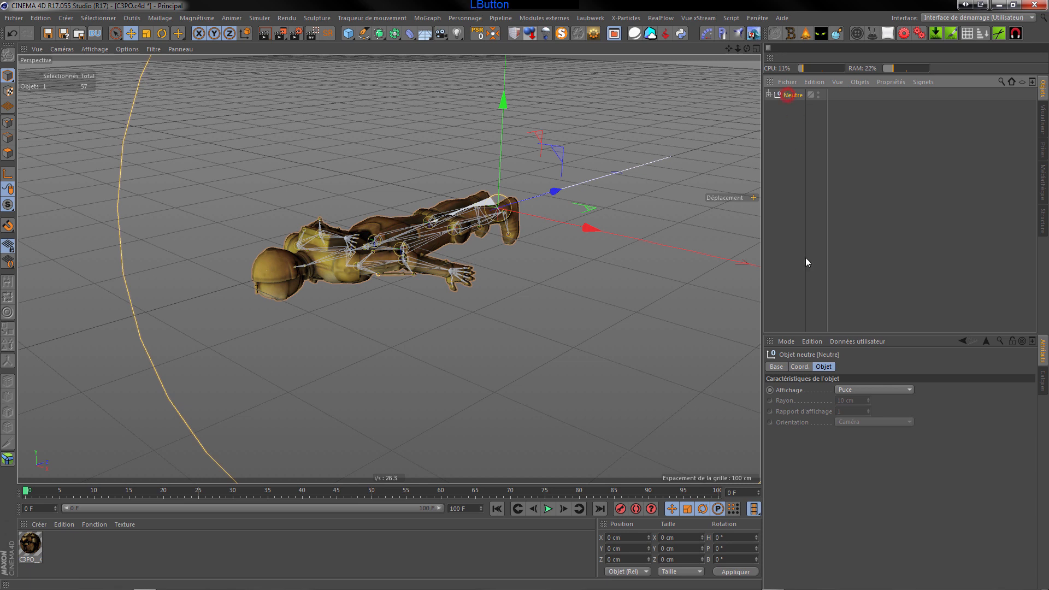
left_click(799, 366)
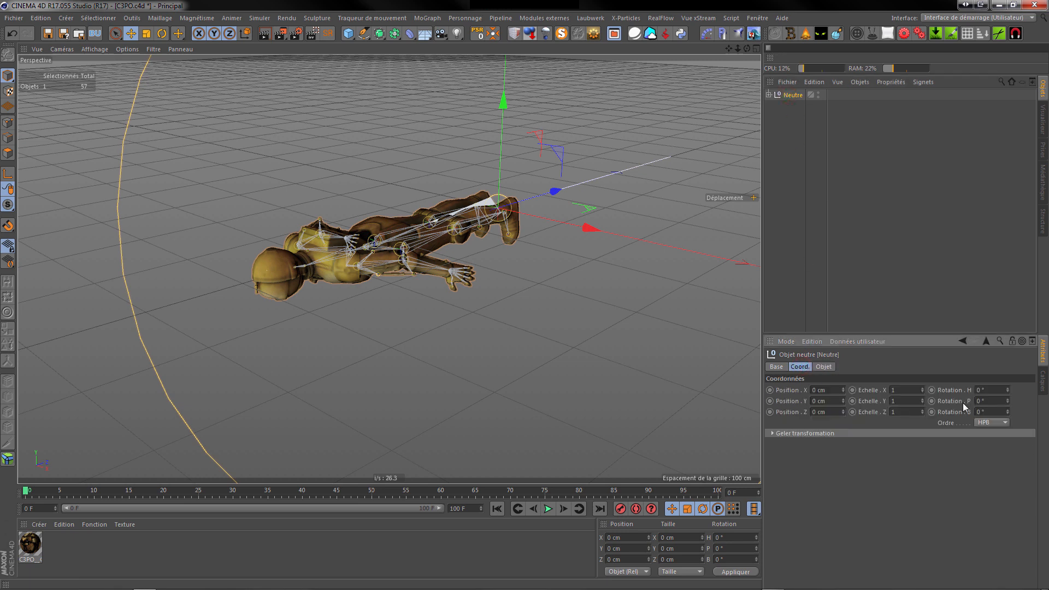
left_click(988, 401)
scroll(987, 401, "down", 20)
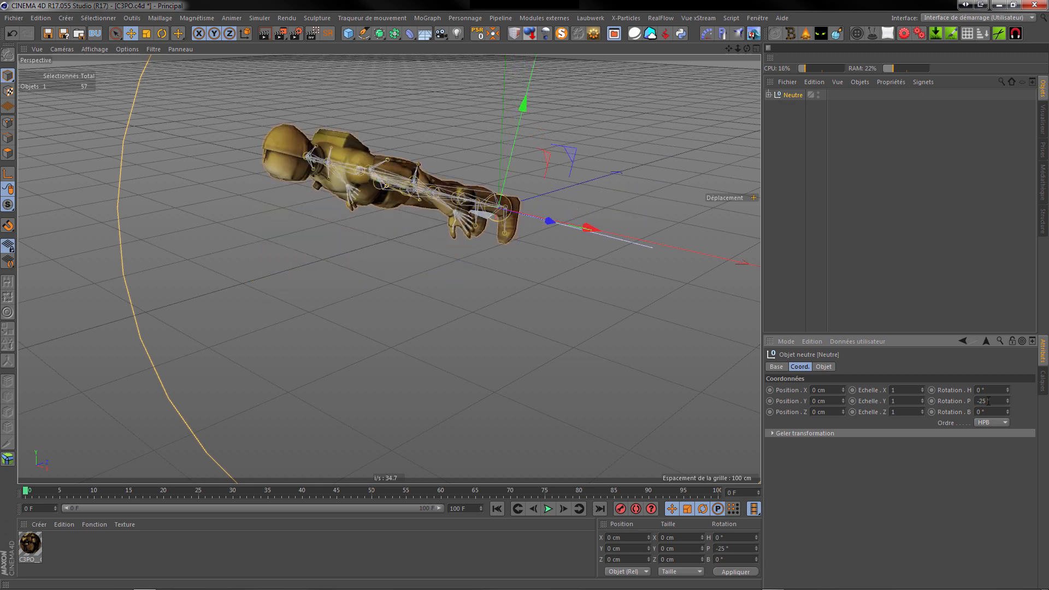
scroll(988, 401, "down", 20)
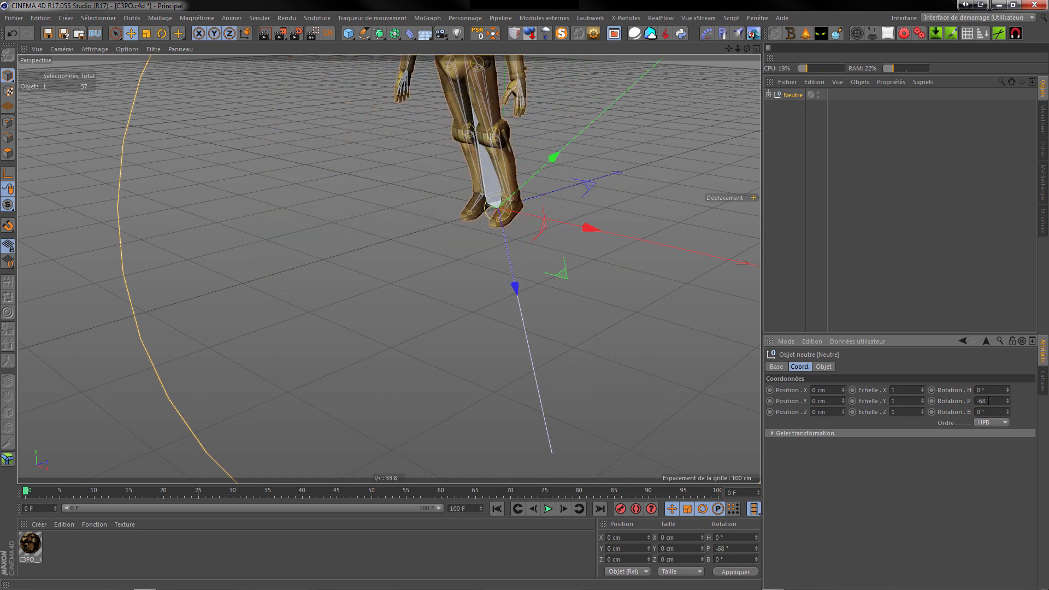
scroll(988, 401, "down", 10)
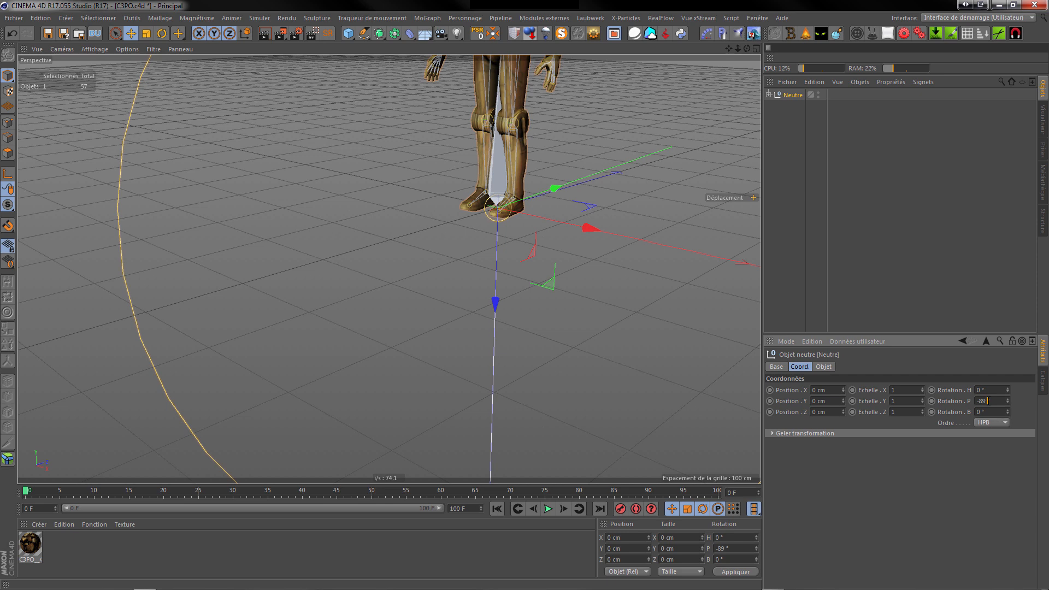
left_click(794, 147)
Examine the upright C-3PO model and its joint skeleton from the front, at full height and close up
scroll(464, 317, "down", 8)
scroll(472, 340, "down", 2)
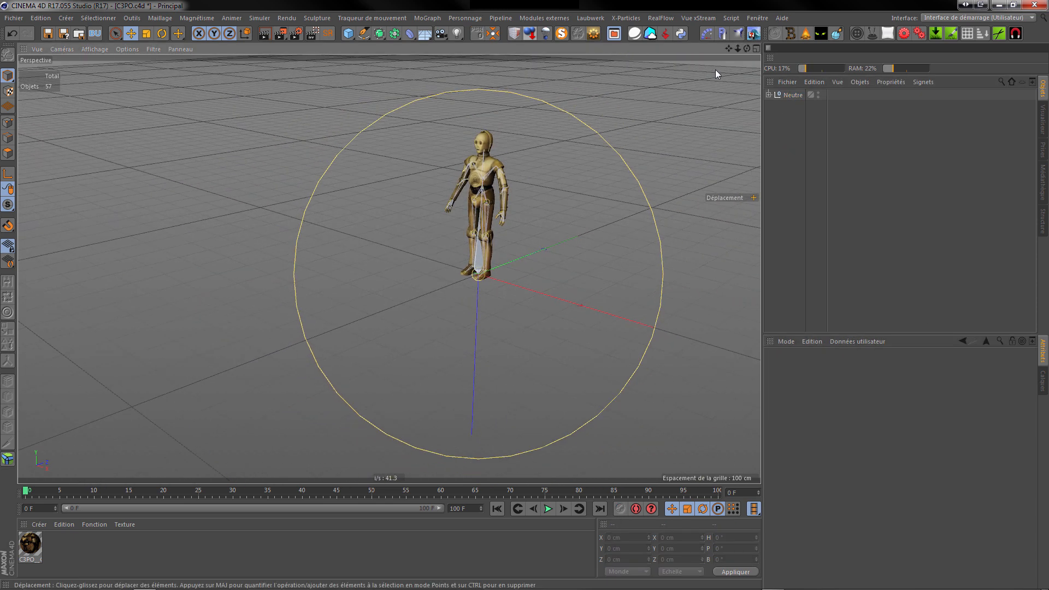
left_click_drag(745, 49, 744, 49)
scroll(442, 147, "up", 6)
scroll(442, 146, "up", 4)
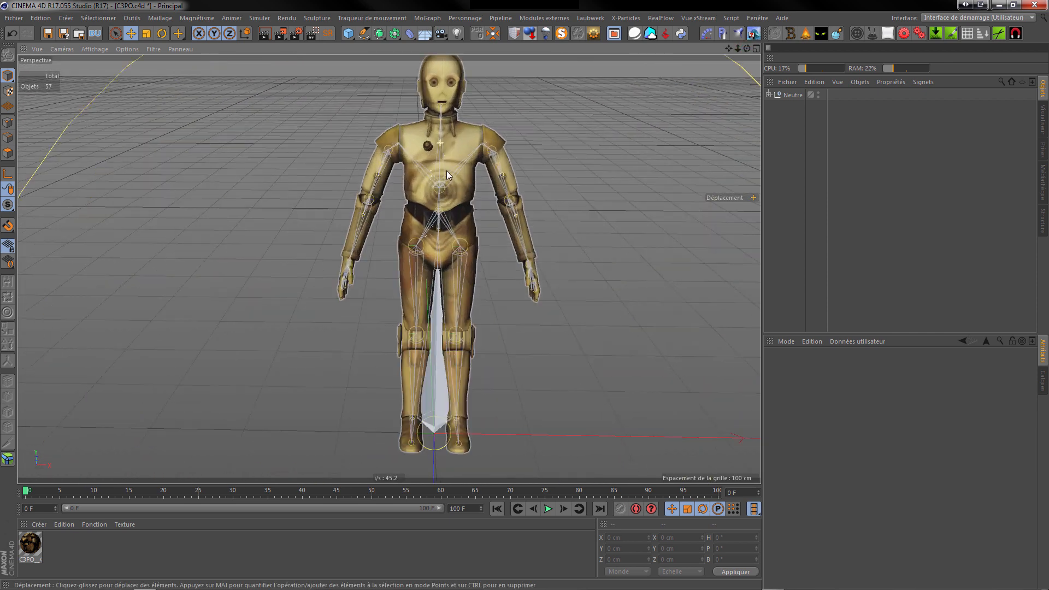
scroll(386, 236, "down", 5)
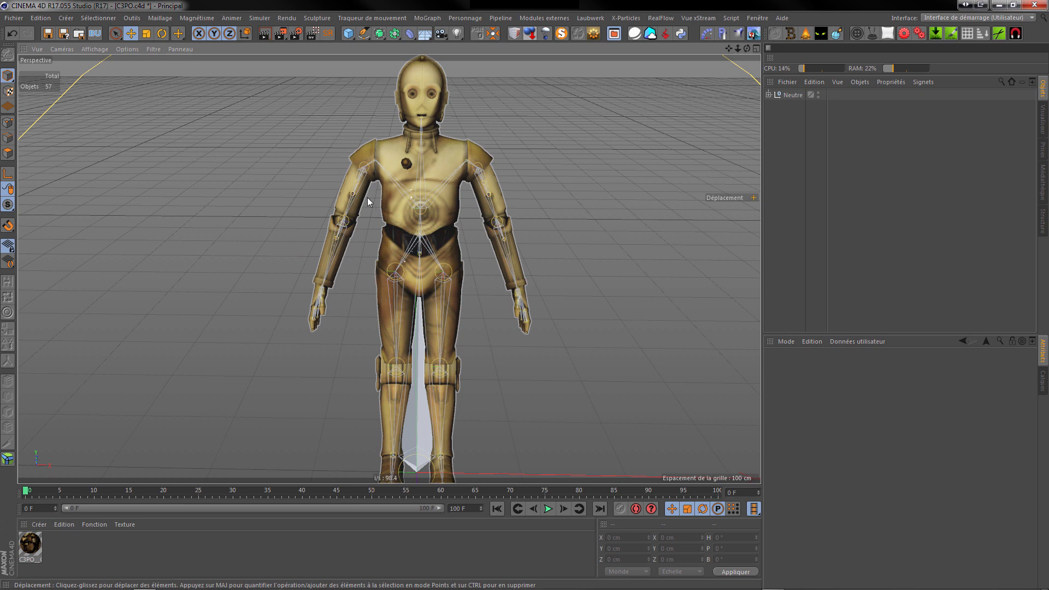
scroll(365, 181, "up", 3)
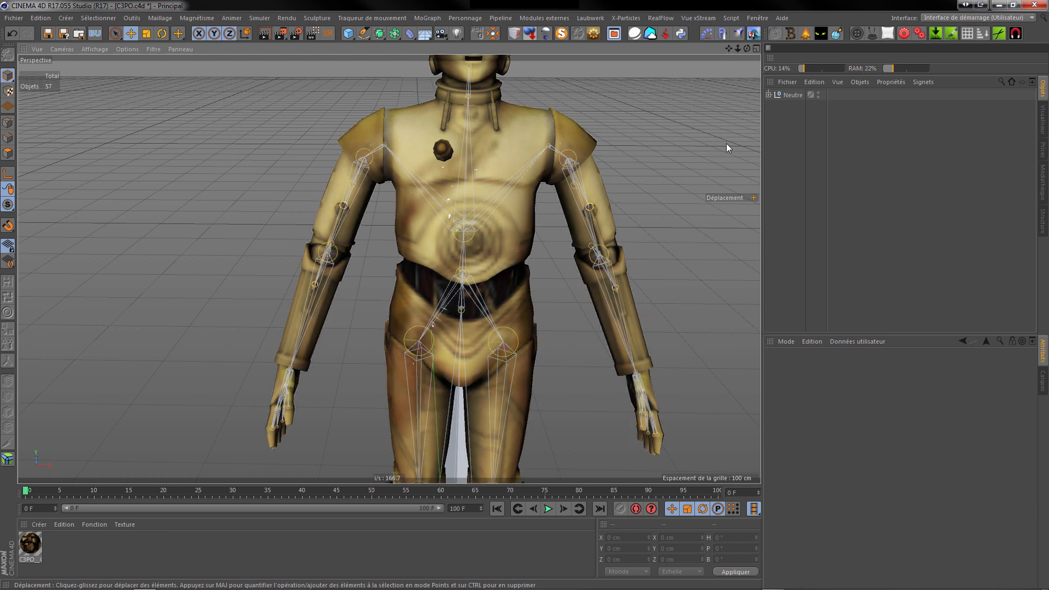
Expand the null's Armature hierarchy down to the arm_shoulder_2 joints on both sides
left_click(768, 95)
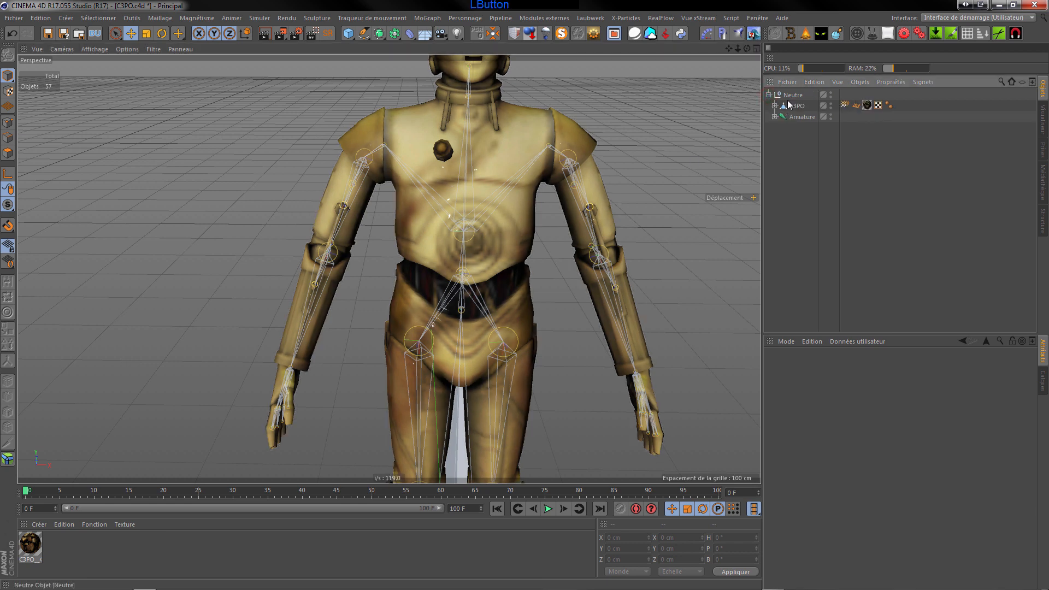
left_click(774, 118)
left_click(780, 128)
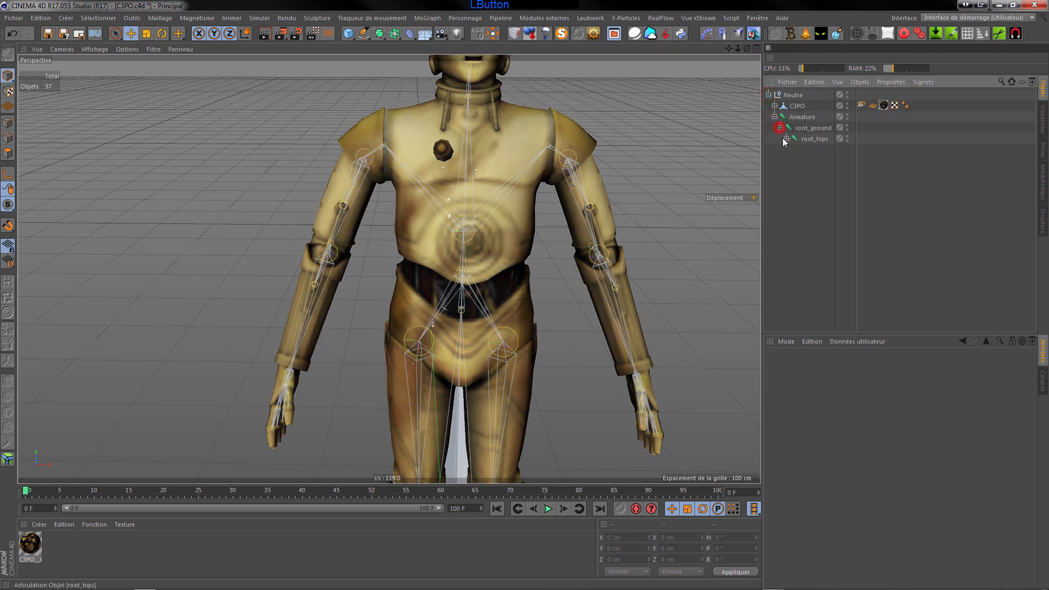
left_click(786, 139)
left_click(793, 149)
left_click(799, 160)
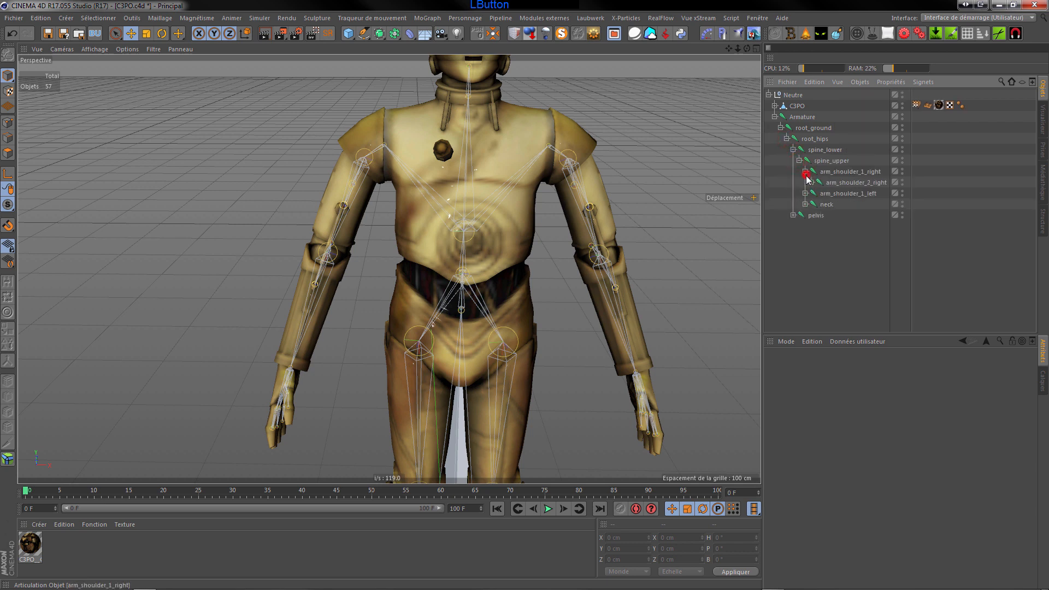
left_click(805, 193)
Rotate the arm_shoulder_2_right joint in world coordinates to raise the right arm, to about H -17°, P 35.2°, B 8.6°
left_click(837, 185)
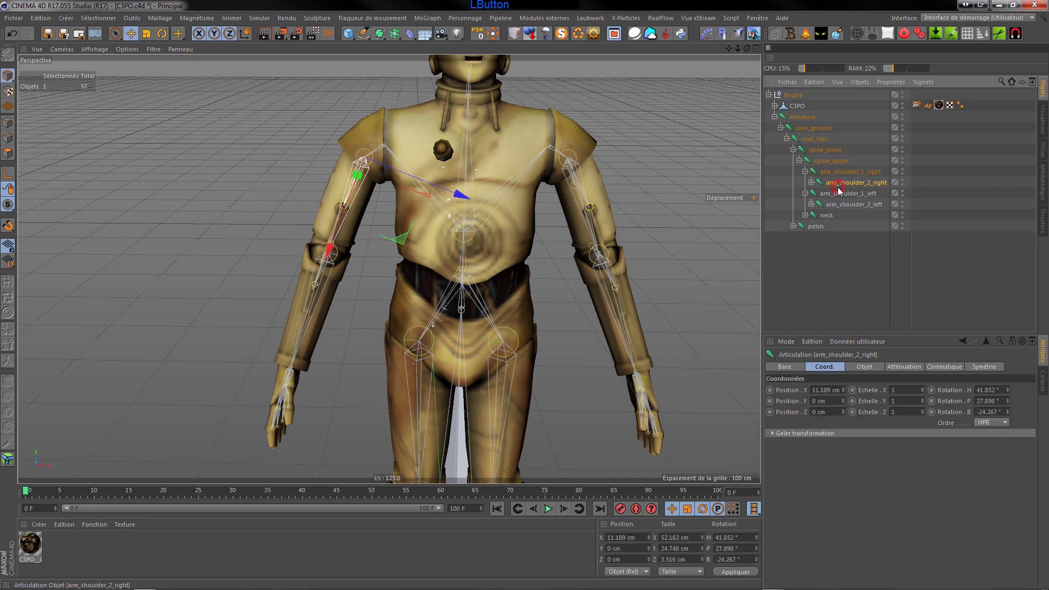
left_click(842, 205)
left_click(831, 184)
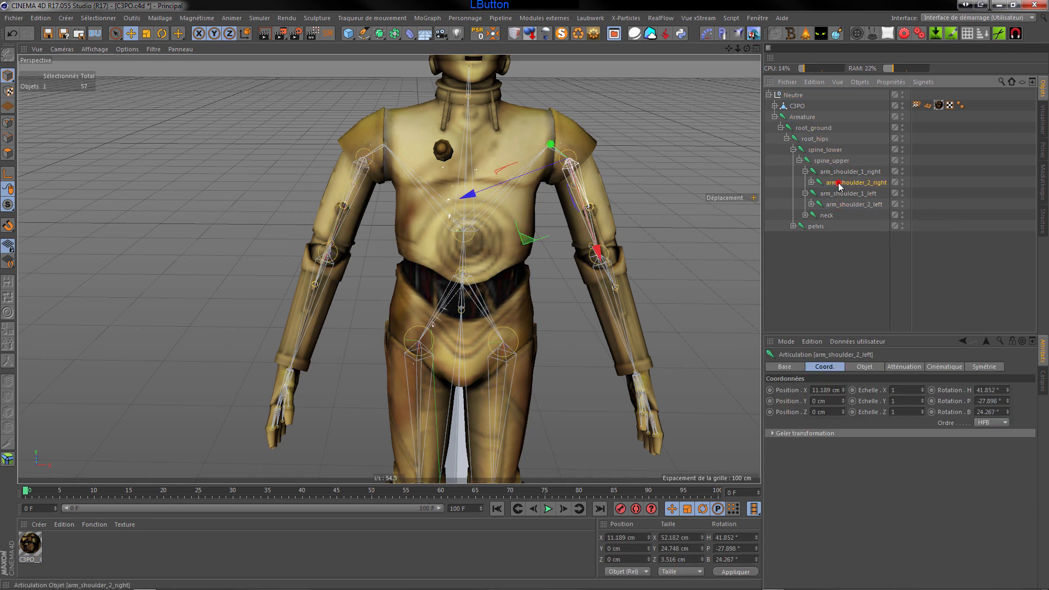
left_click(162, 33)
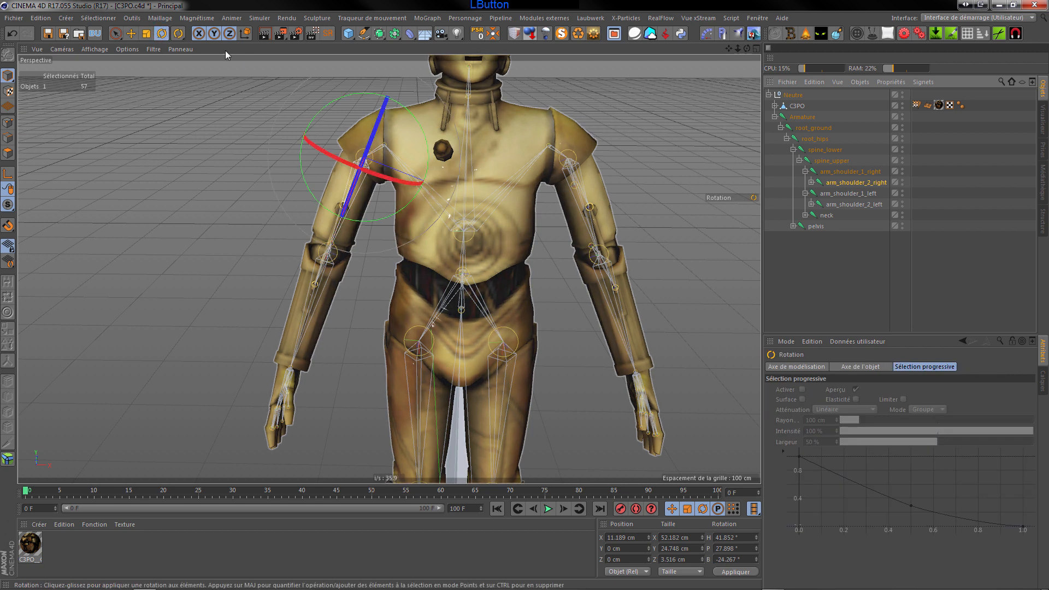
left_click(245, 34)
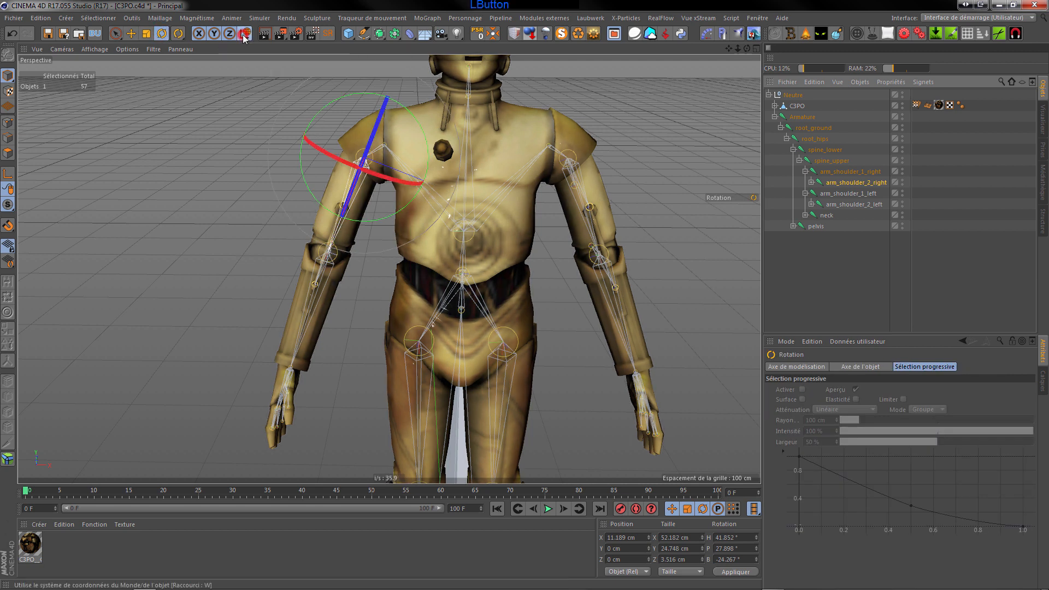
scroll(345, 214, "up", 3)
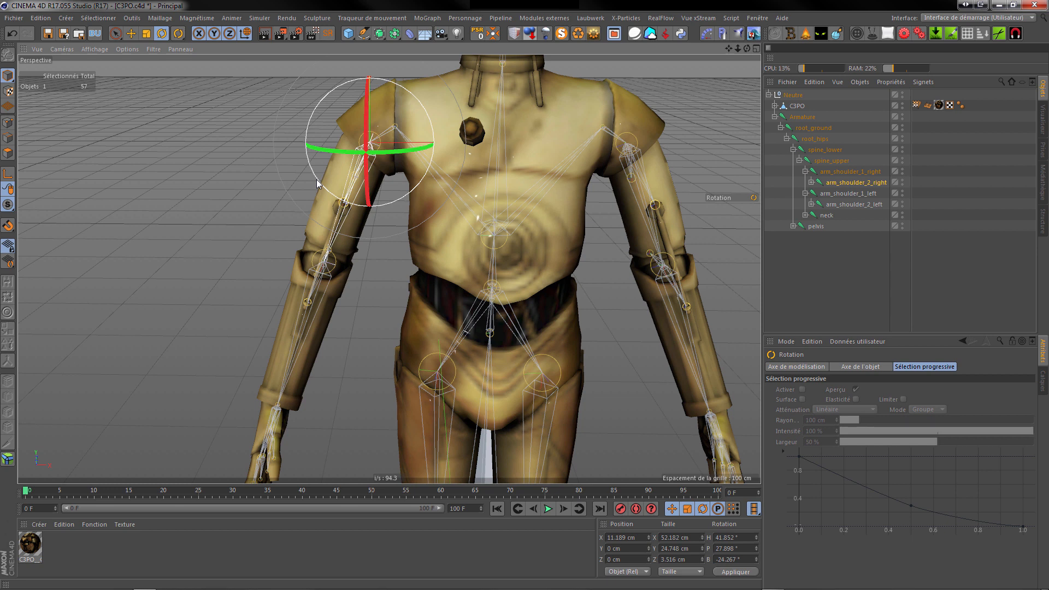
left_click_drag(317, 180, 307, 126)
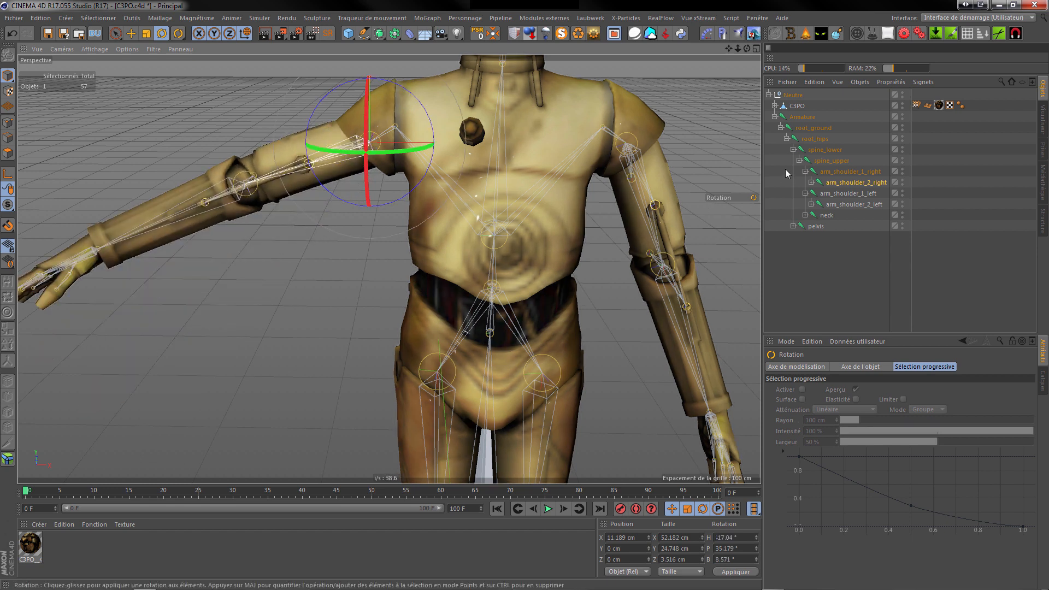
Rotate the arm_shoulder_2_left joint to raise the left arm symmetrically, to about H -17°, P -35.2°, B -8.6°
left_click(826, 205)
left_click_drag(682, 176, 692, 126)
scroll(590, 212, "down", 10)
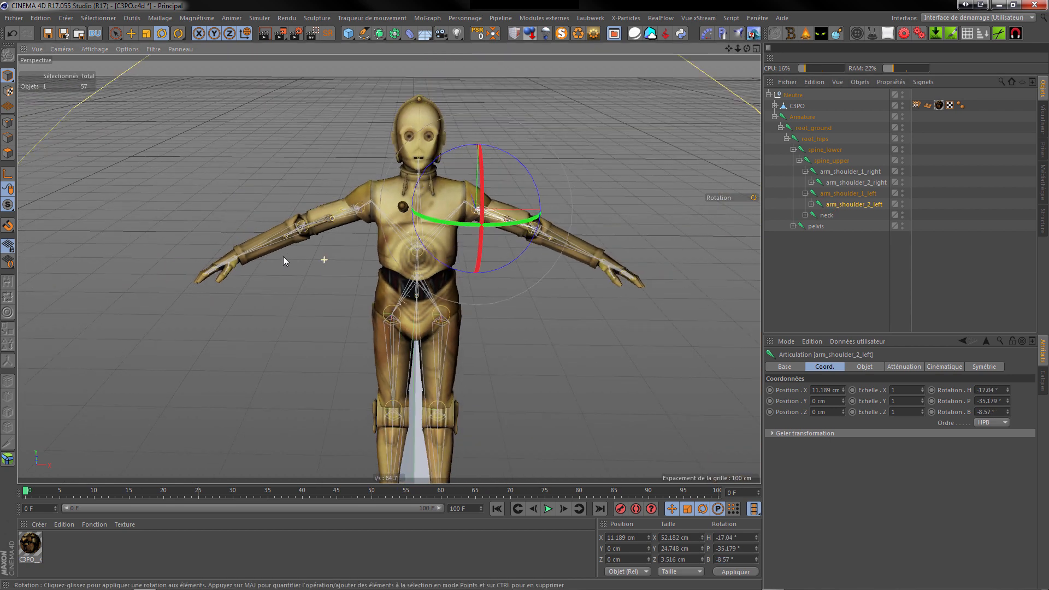
scroll(355, 352, "up", 3)
scroll(507, 302, "down", 4)
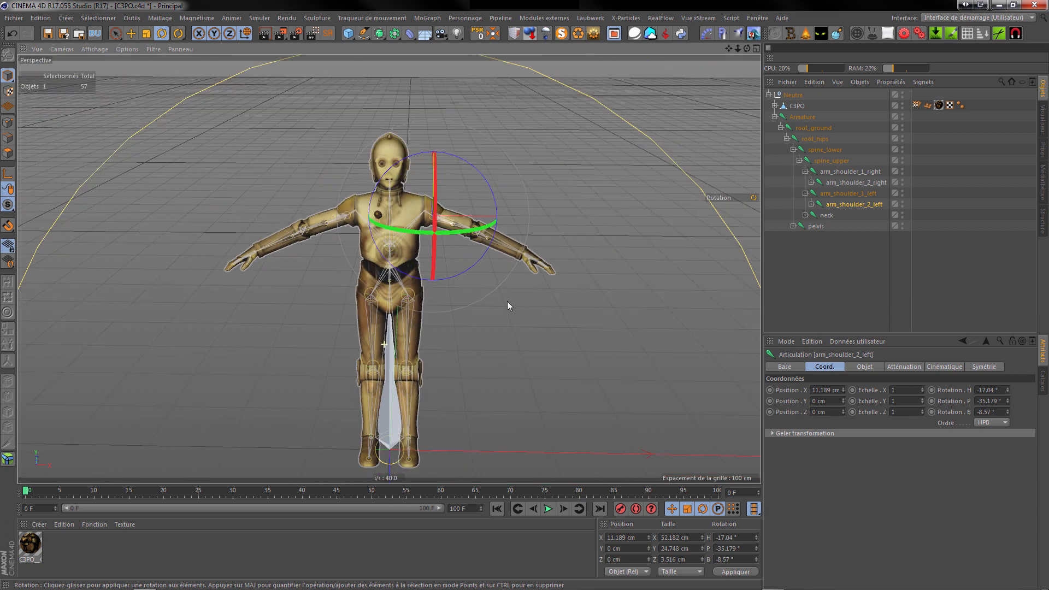
scroll(385, 441, "up", 1)
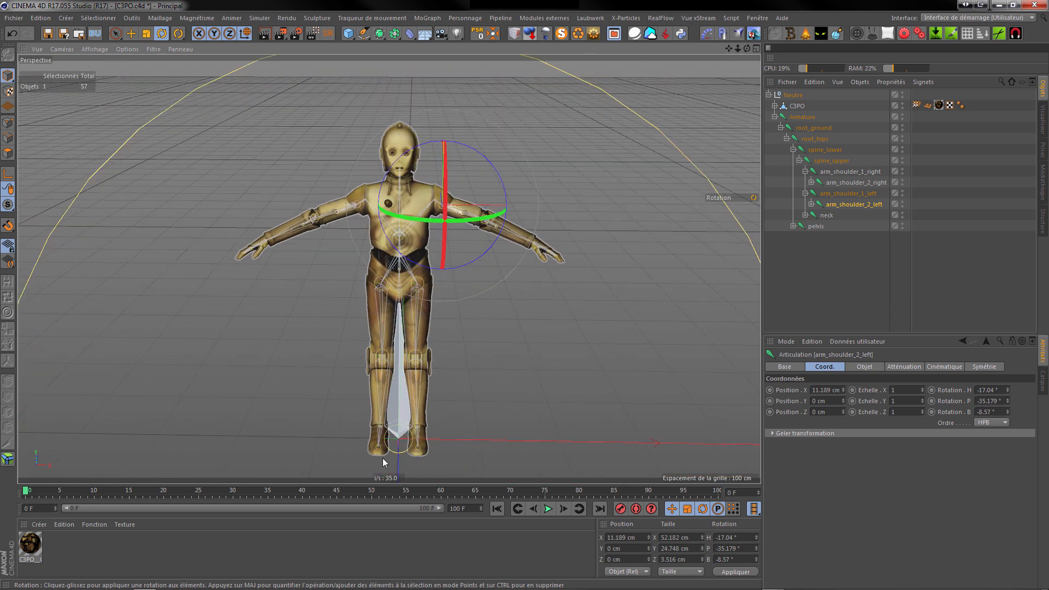
scroll(383, 459, "up", 1)
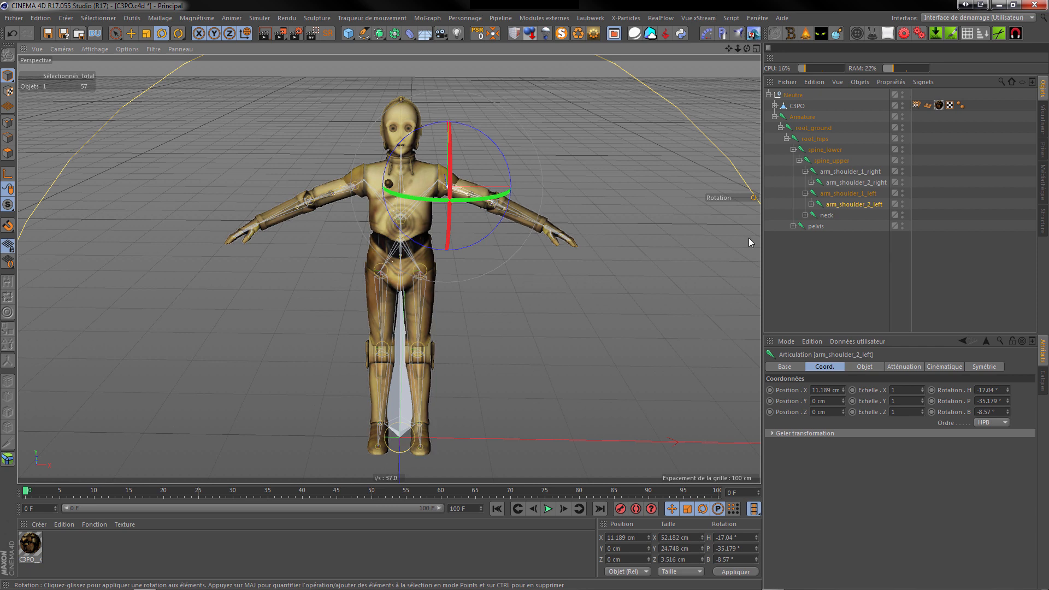
Convert the posed C3PO mesh to a baked object and move the resulting mesh out of the null to the root level
left_click(801, 253)
left_click(774, 117)
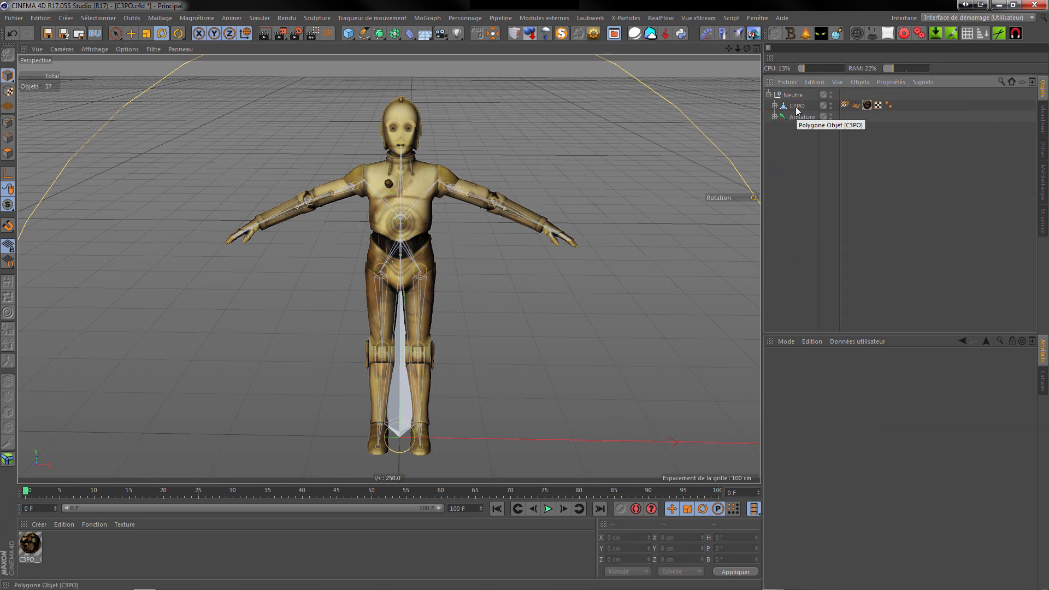
right_click(797, 107)
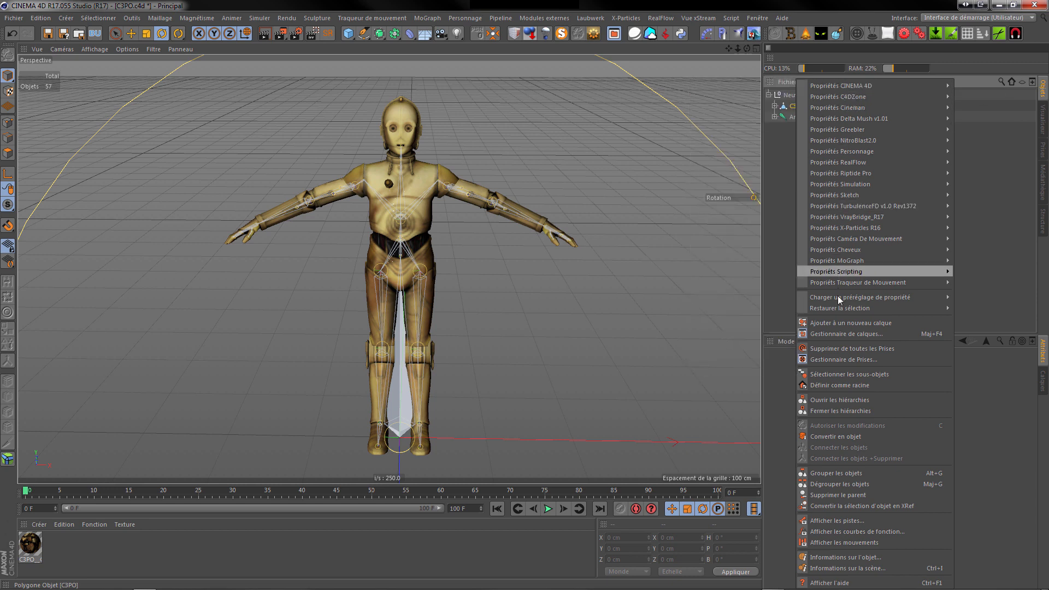
left_click(837, 439)
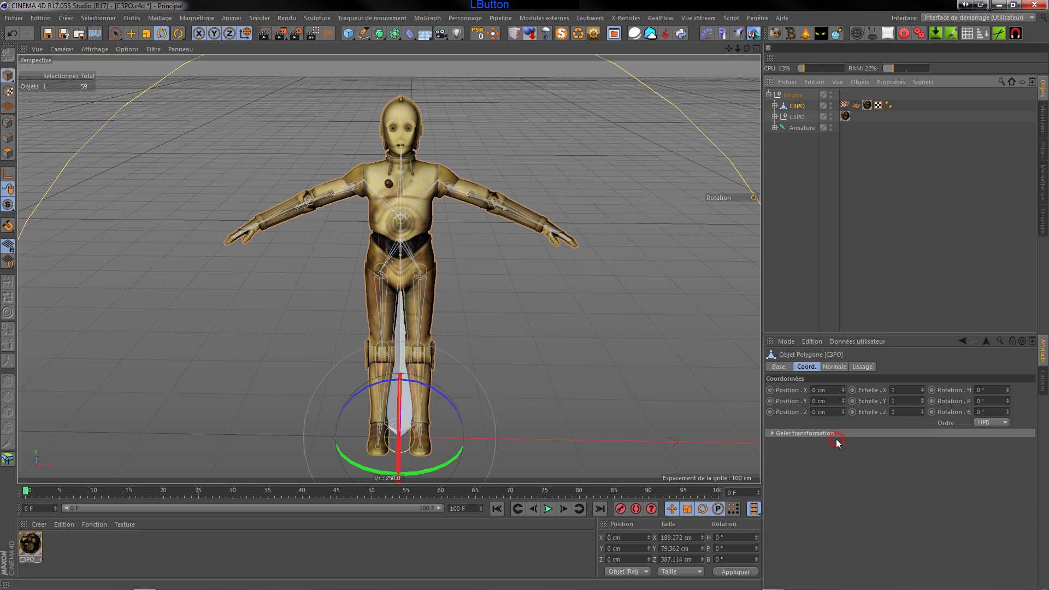
left_click(774, 117)
left_click_drag(801, 129, 794, 160)
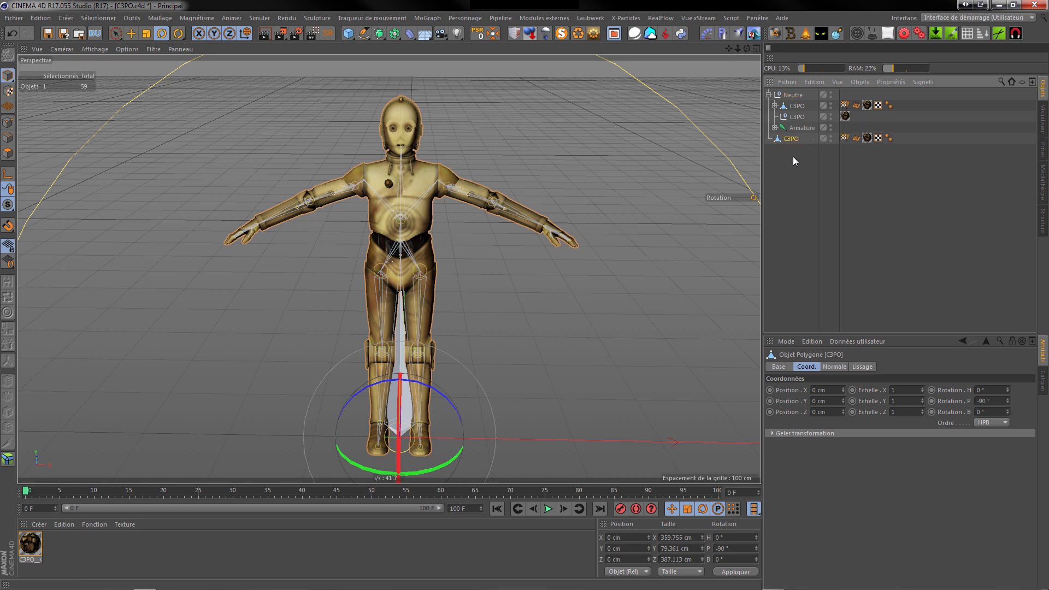
Delete the Neutre null with its armature and original mesh, keeping only the baked C3PO mesh
left_click(769, 95)
left_click(786, 96)
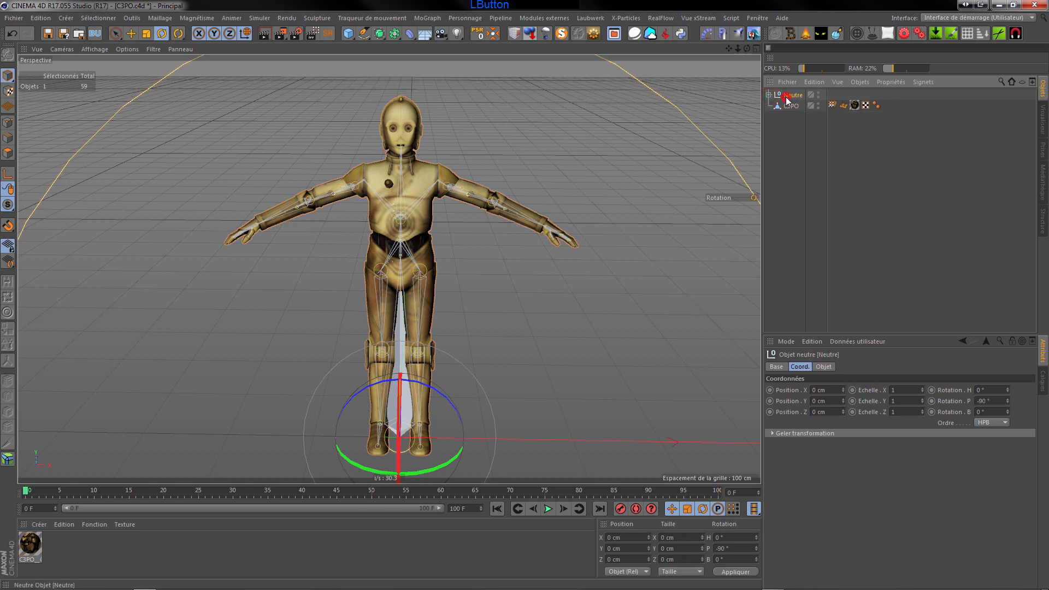
key("Delete")
scroll(372, 333, "up", 3)
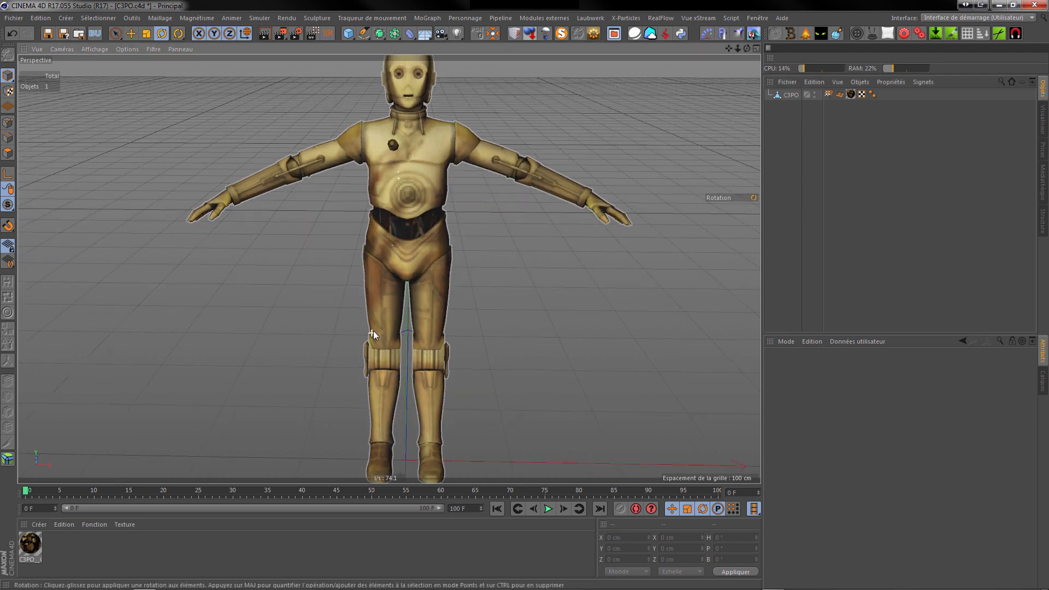
scroll(470, 280, "down", 5)
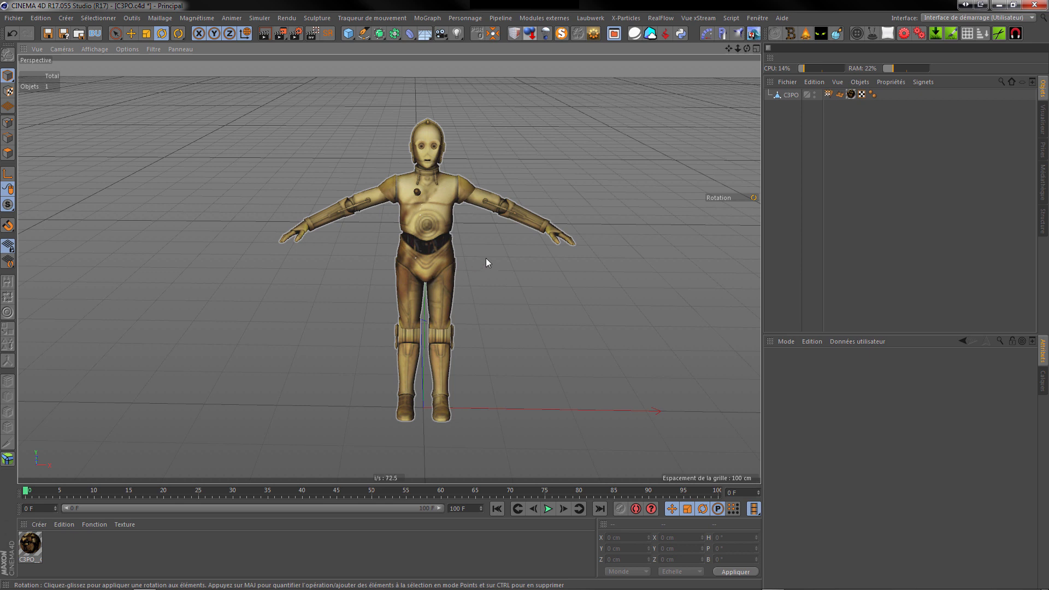
Delete the Influence tag and the texture tag from the C3PO mesh
left_click(789, 96)
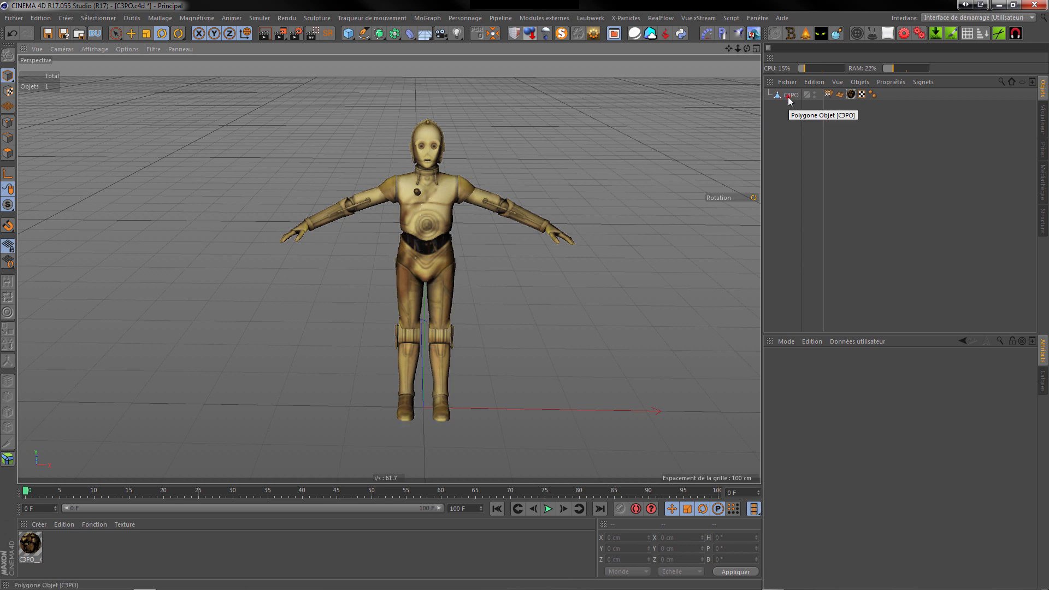
left_click(789, 96)
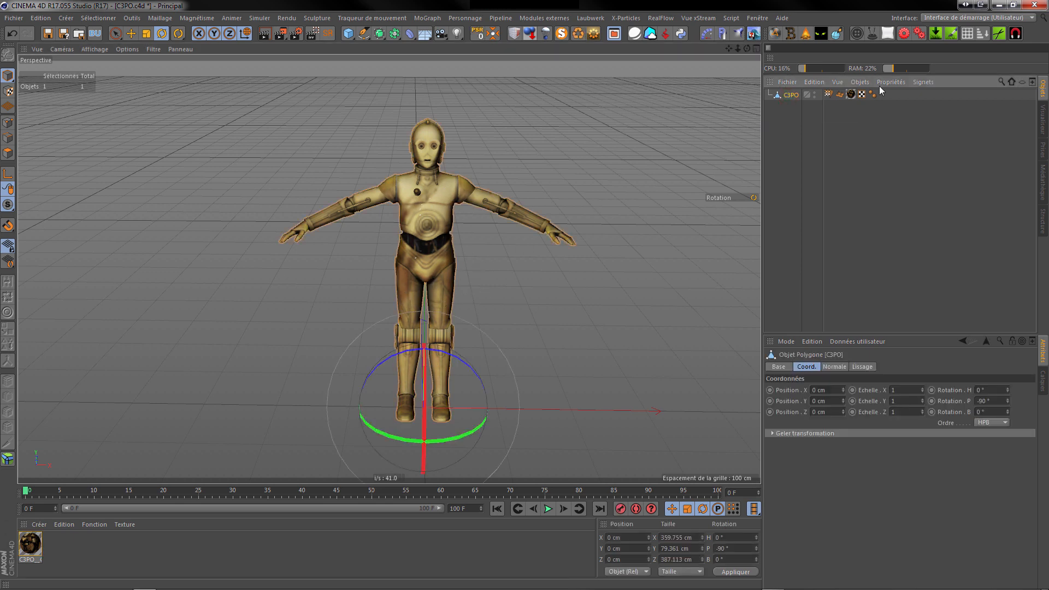
left_click(828, 94)
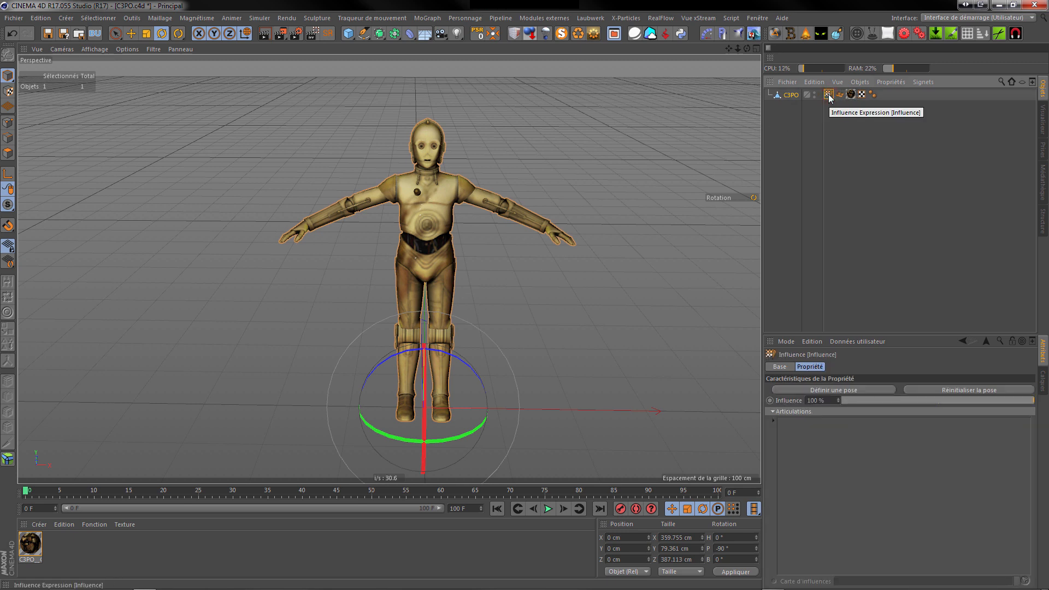
key("Delete")
left_click(841, 96)
key("Delete")
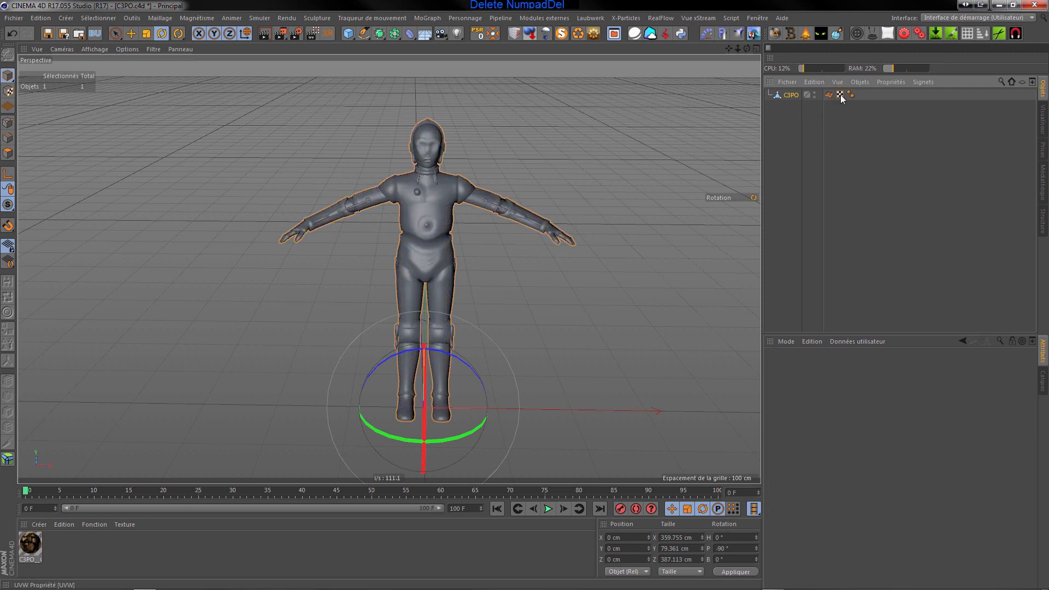
scroll(421, 296, "down", 2)
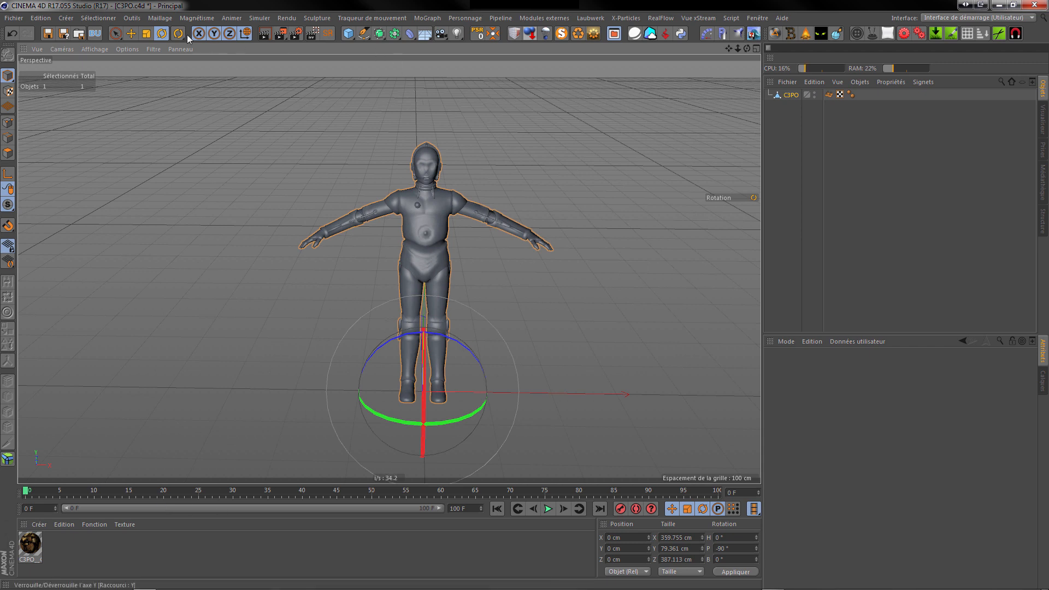
Examine the selected C3PO mesh's feet and axis against the ground grid from a low angle with the Move tool active
left_click(131, 34)
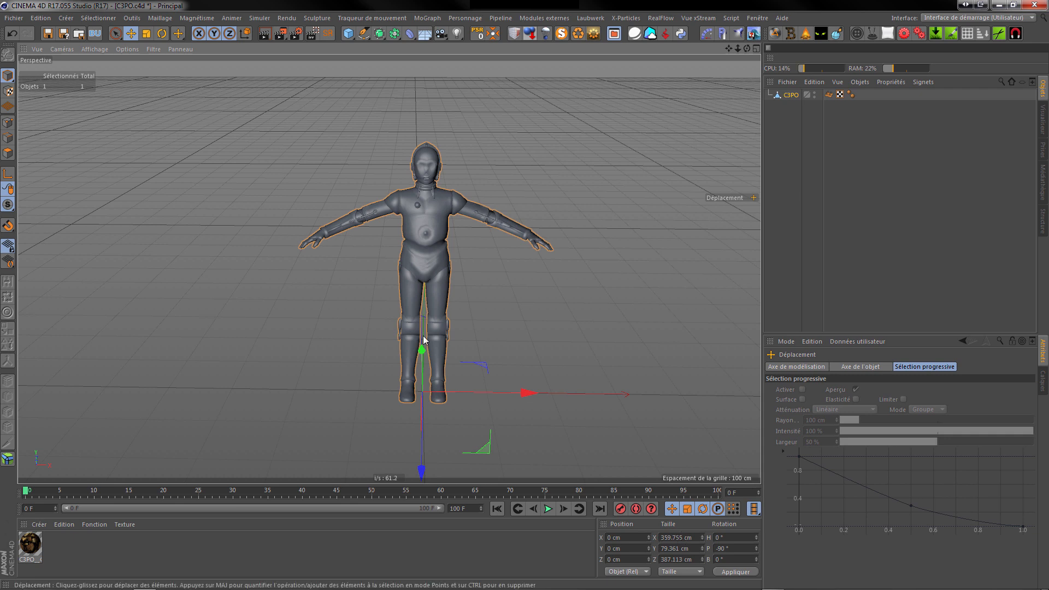
left_click(789, 96)
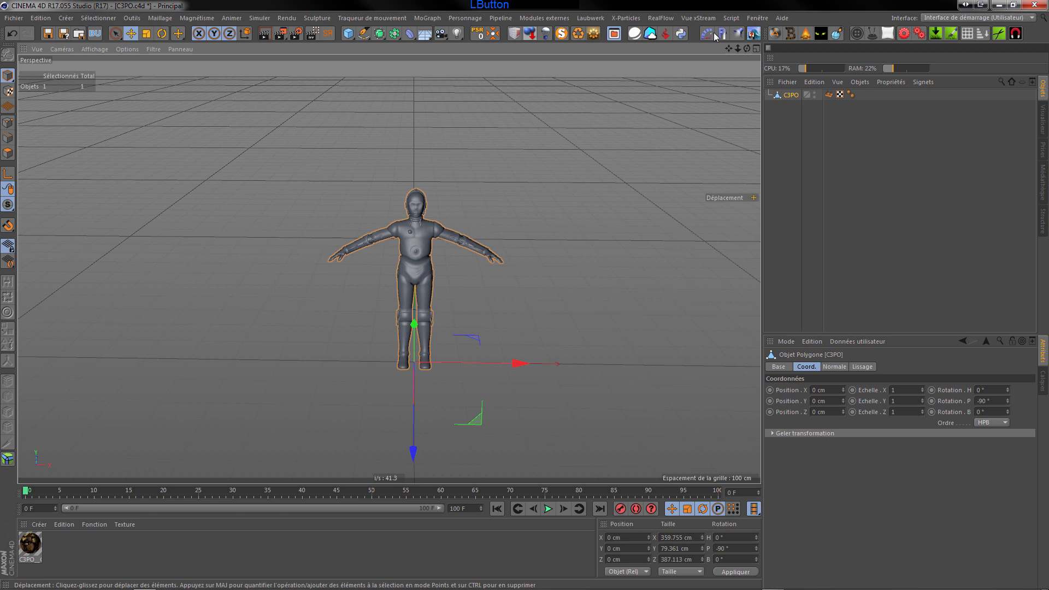
left_click_drag(747, 49, 738, 19)
scroll(437, 330, "down", 1)
scroll(428, 388, "up", 5)
scroll(402, 415, "up", 3)
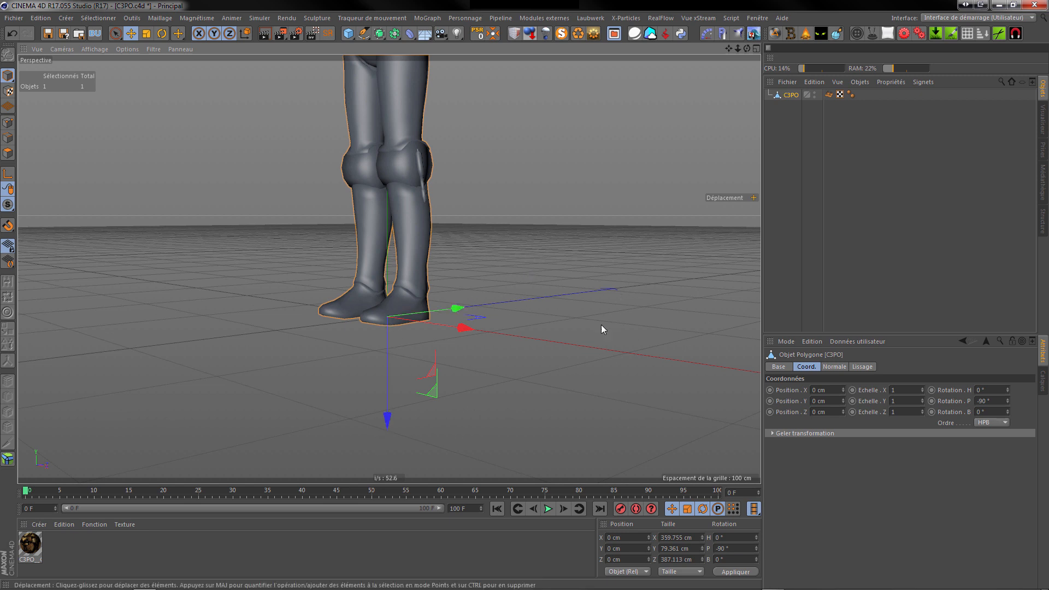
left_click(784, 123)
left_click(790, 96)
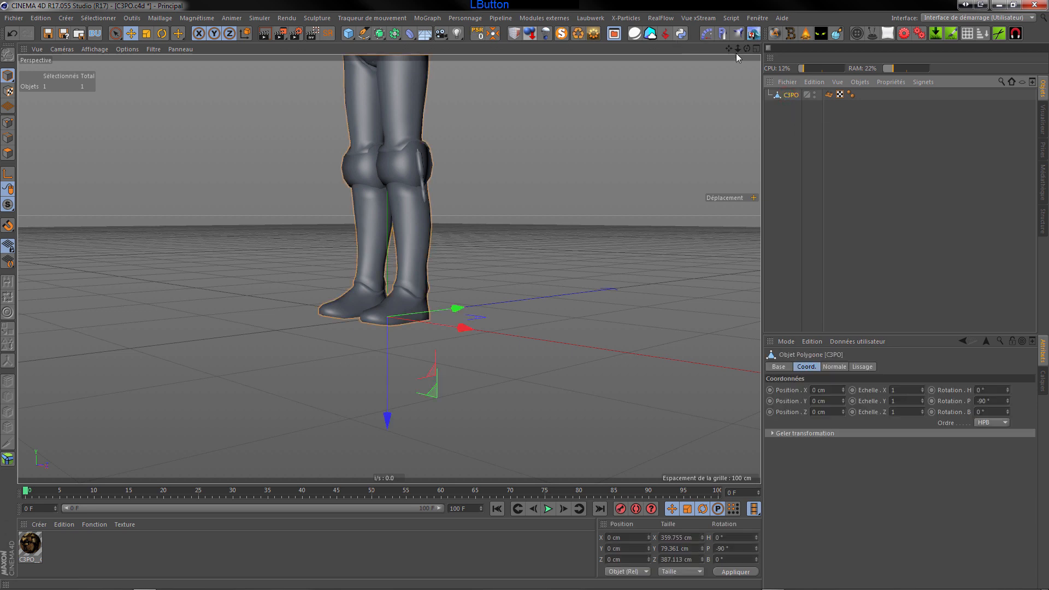
In the maximized front view, raise the C3PO mesh to Y 0.161 cm to align its soles with the ground line
left_click(756, 48)
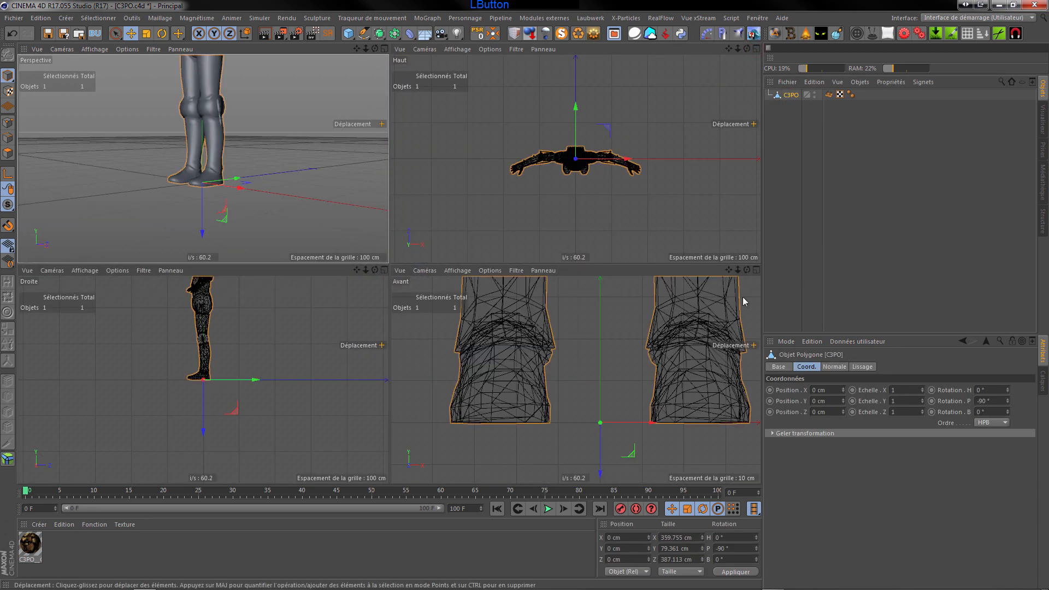
left_click(756, 269)
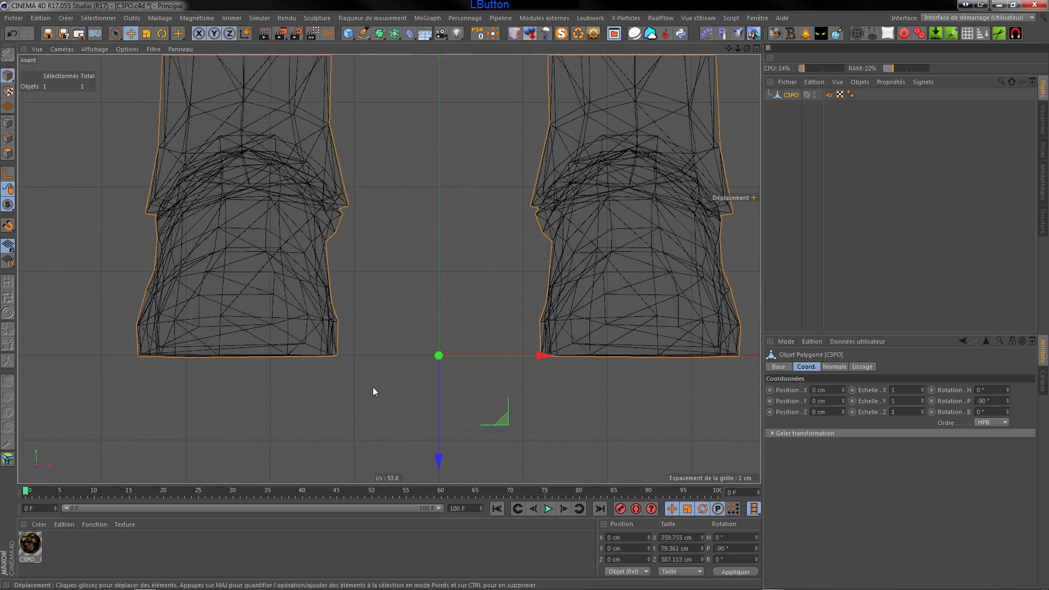
scroll(366, 385, "up", 5)
scroll(328, 326, "down", 2)
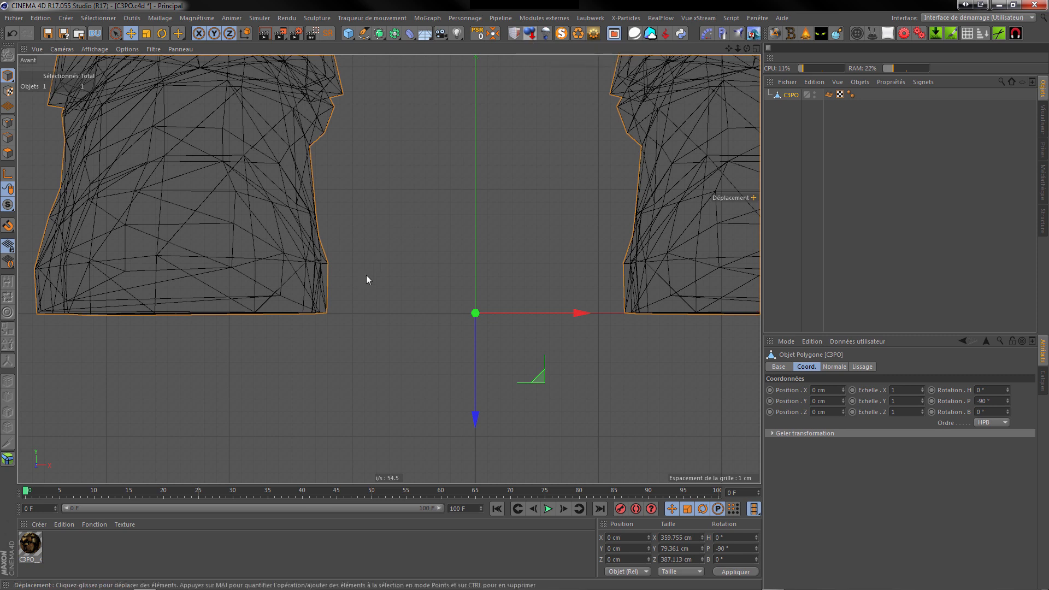
scroll(366, 309, "down", 3)
scroll(306, 317, "up", 3)
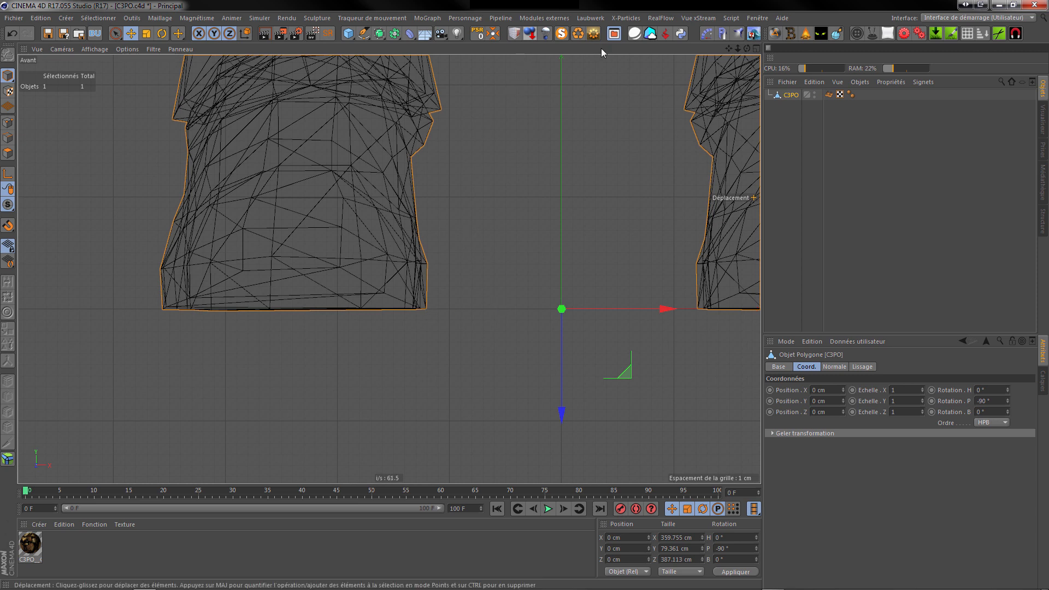
left_click(529, 34)
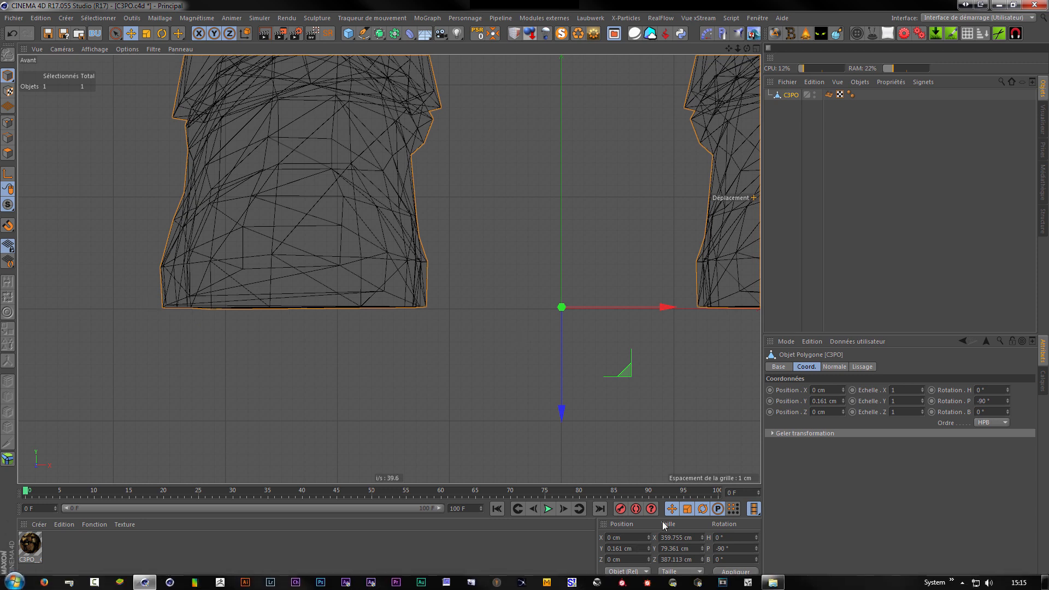
With axis modification enabled, set the C3PO mesh's axis pitch to 0° and its Y position to 0 cm
left_click(8, 175)
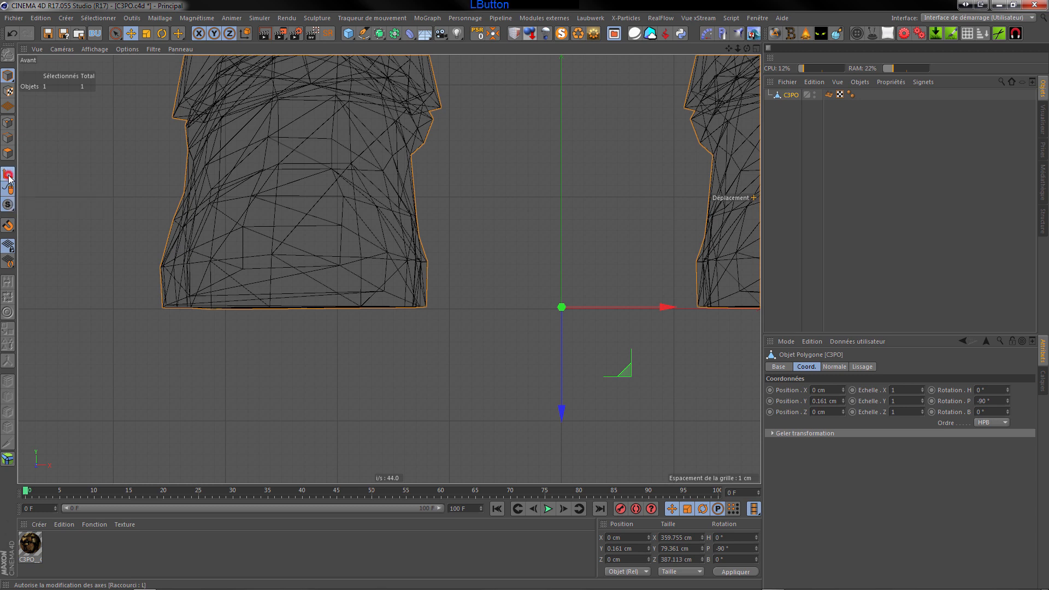
left_click(735, 549)
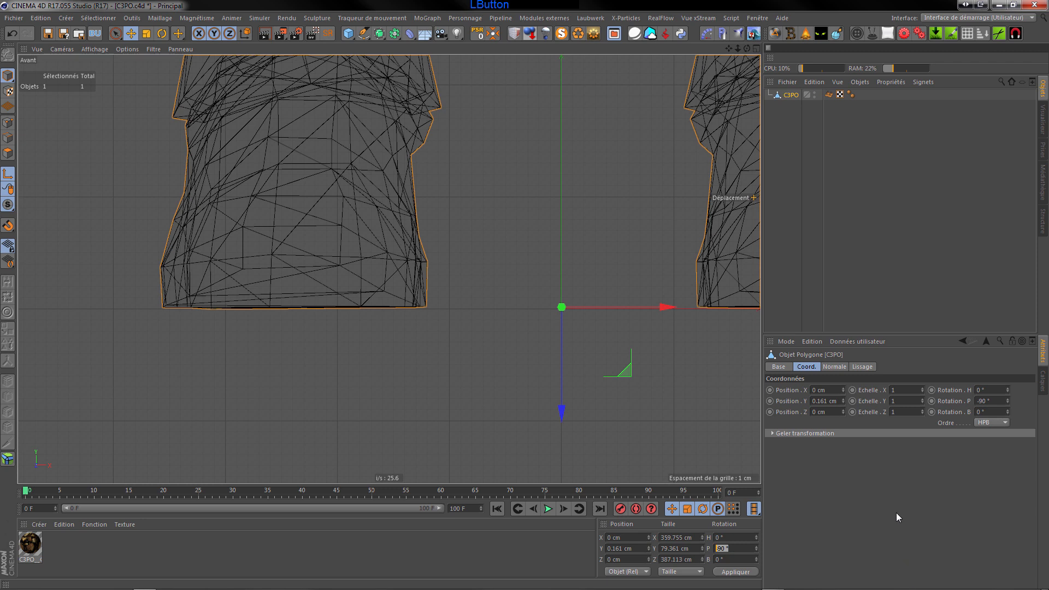
type("0")
key("KP_Enter")
left_click(634, 549)
type("0")
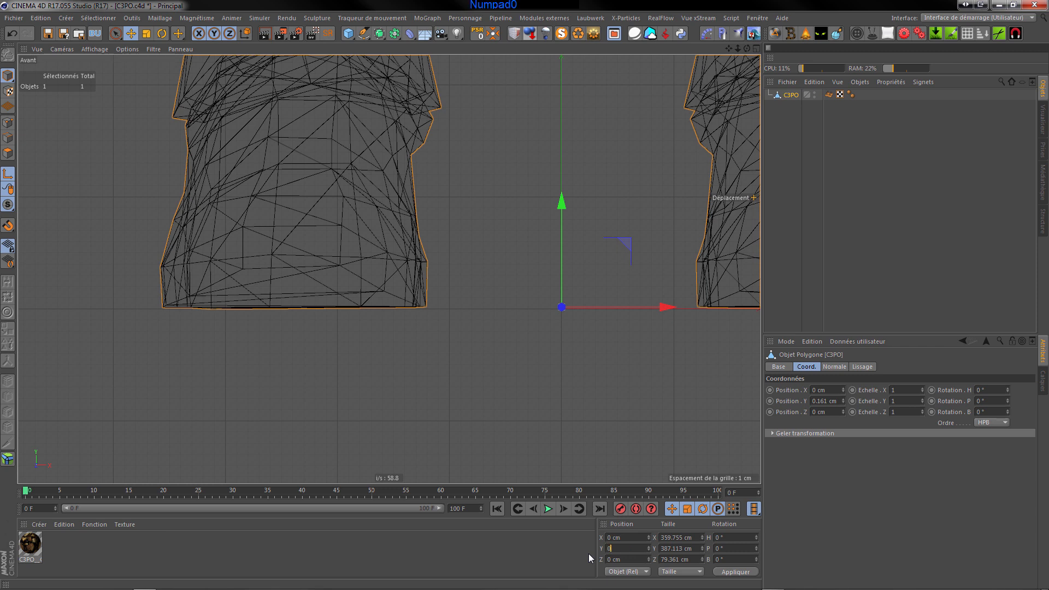
key("KP_Enter")
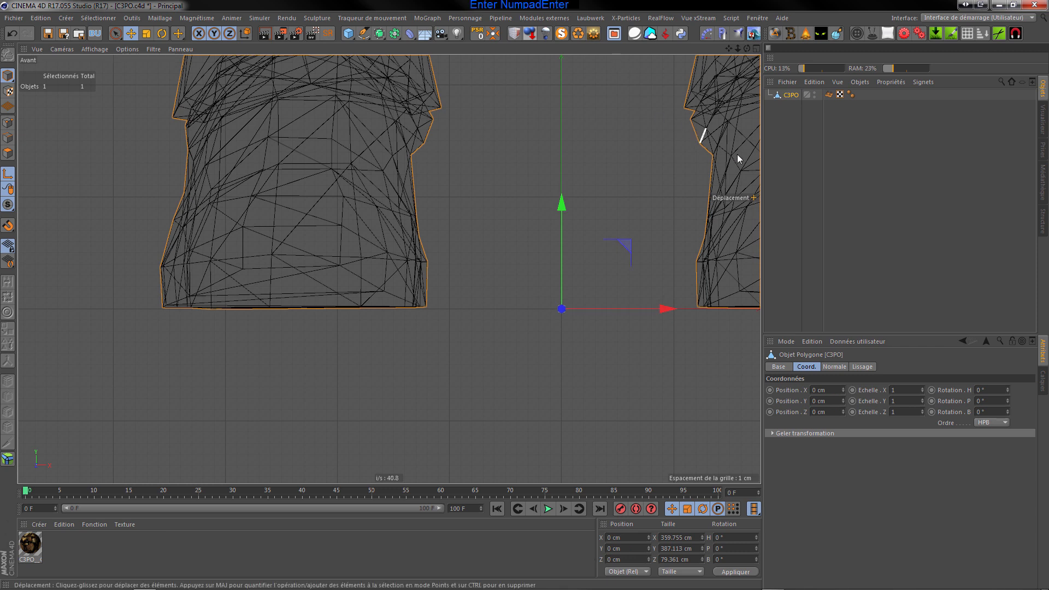
left_click(787, 149)
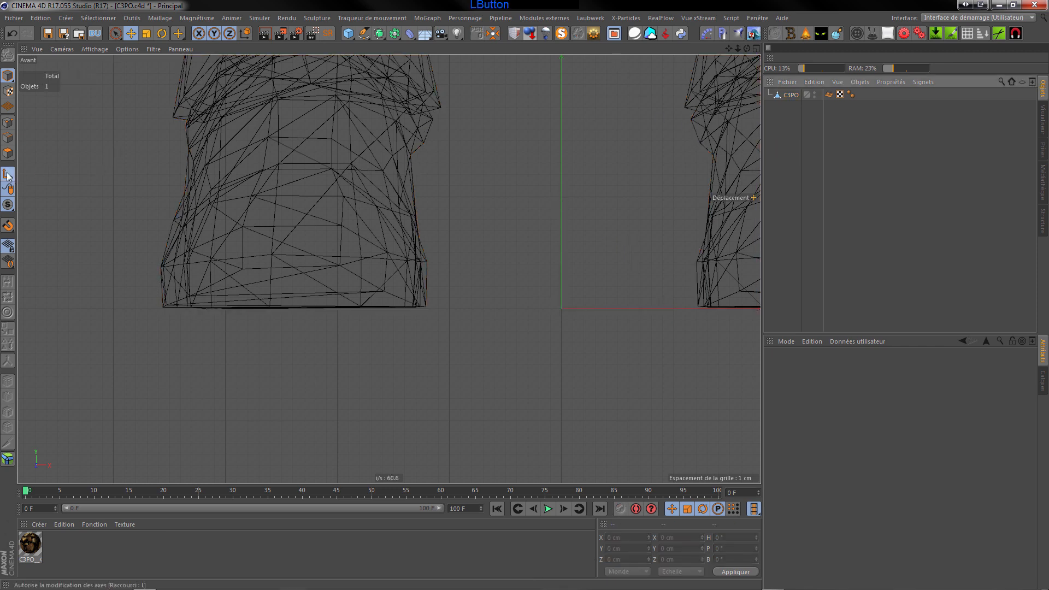
Examine the whole C3PO mesh from the front in the maximized perspective view
left_click(757, 49)
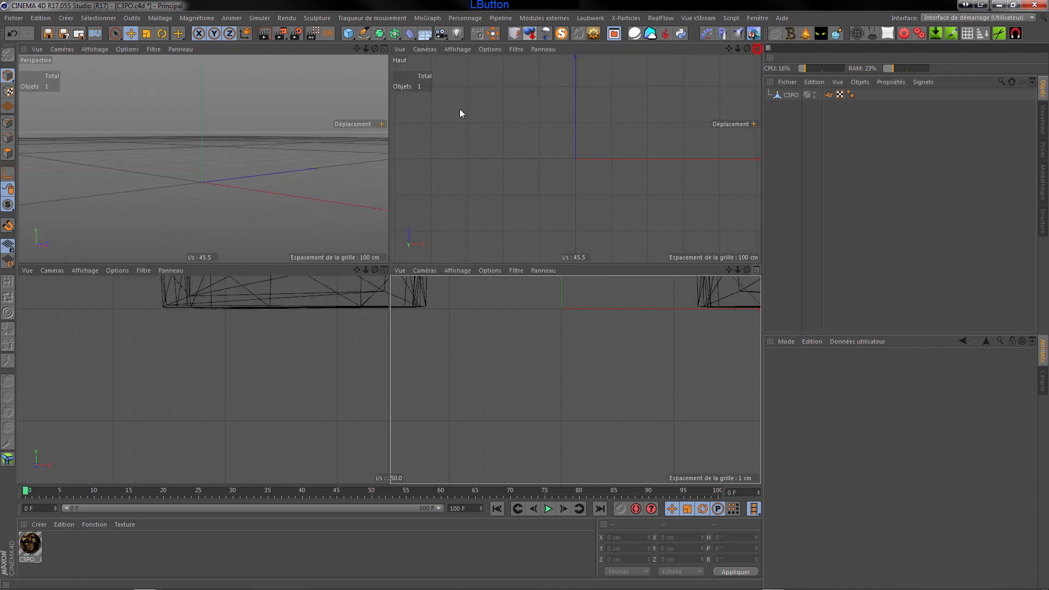
left_click(384, 49)
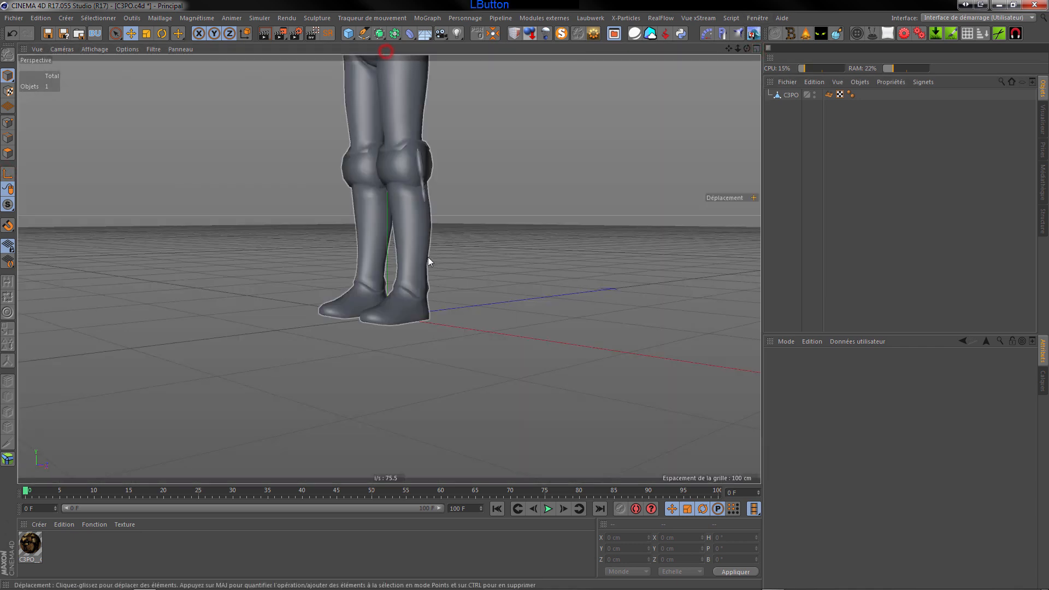
scroll(446, 407, "down", 5)
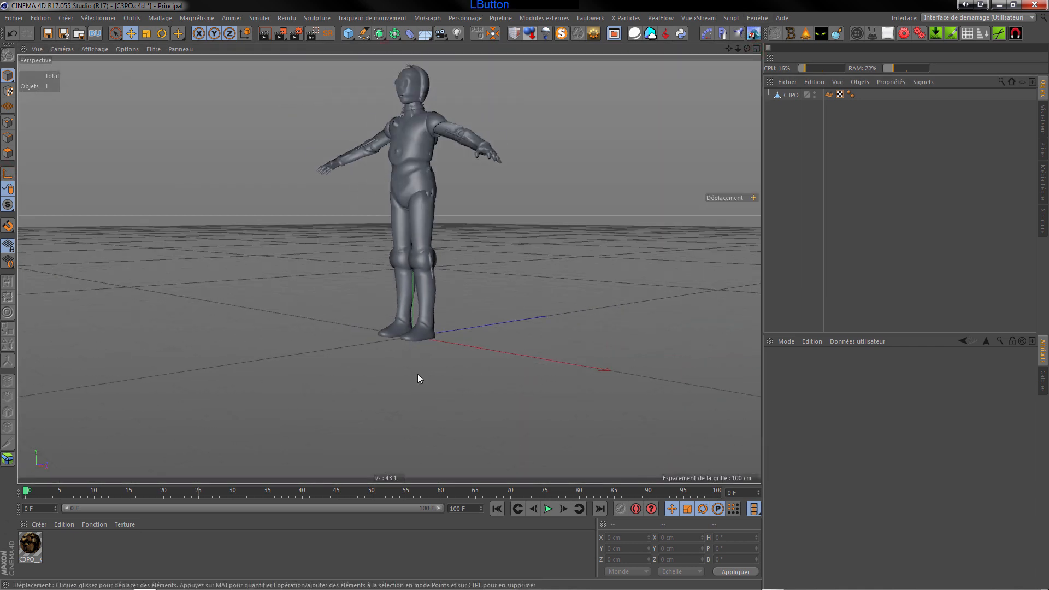
scroll(418, 374, "down", 4)
scroll(396, 195, "up", 3)
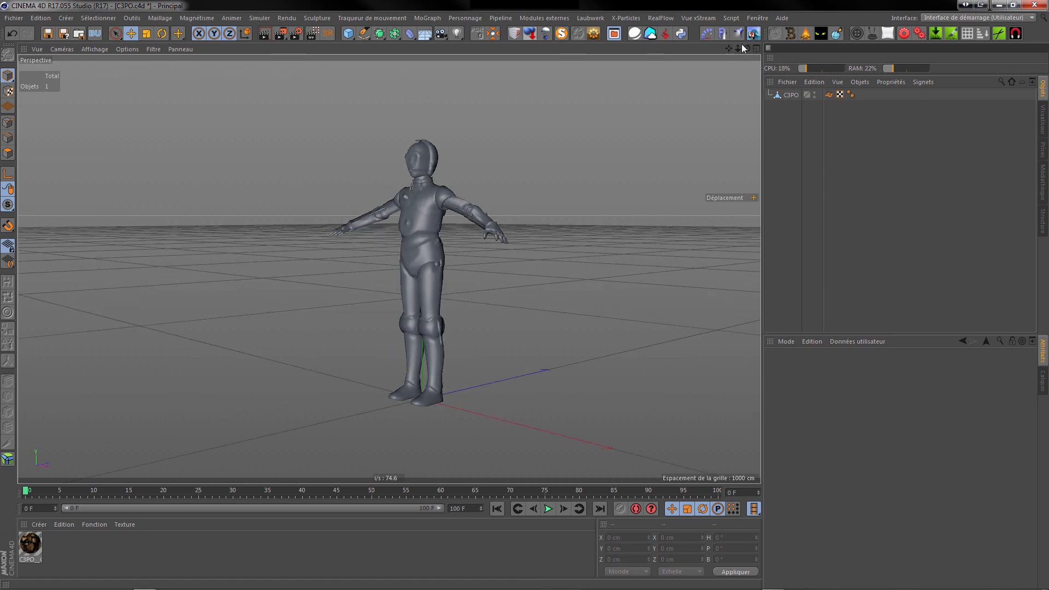
left_click_drag(747, 48, 701, 50)
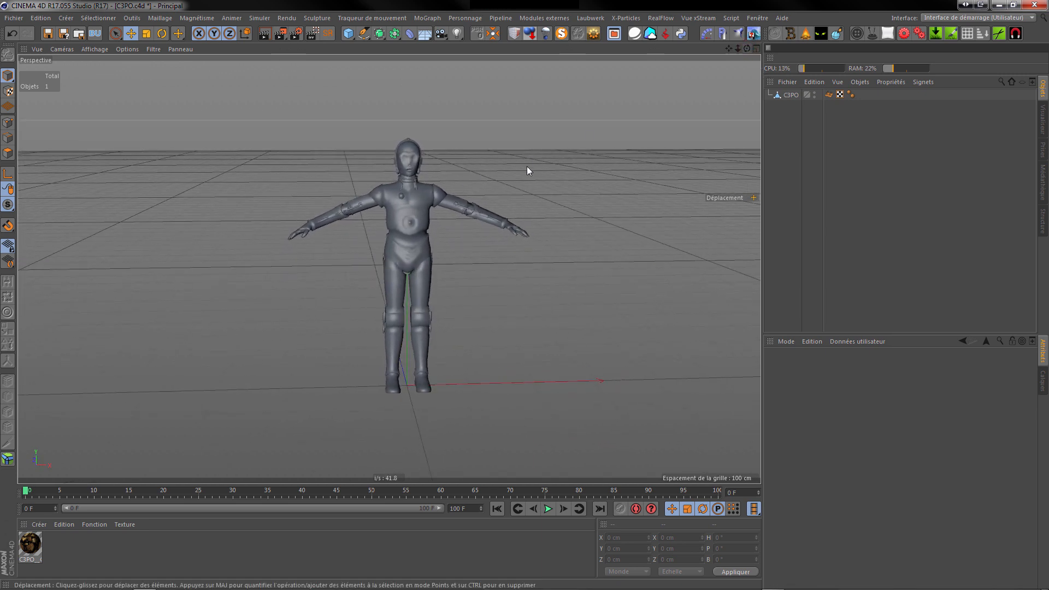
left_click(796, 131)
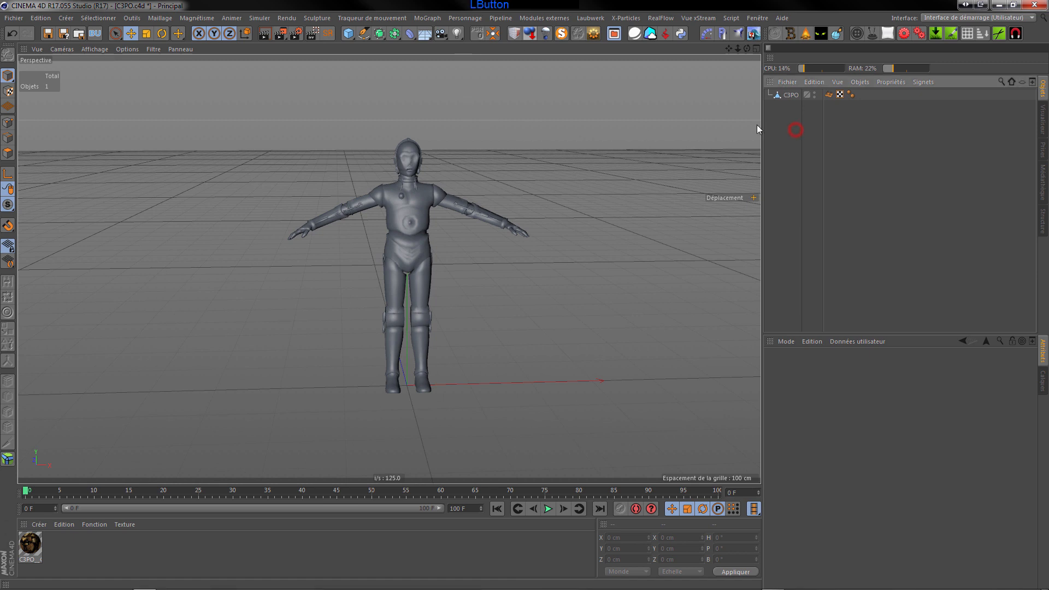
Add a Pantin figure 180 cm tall as a scale reference and place its feet on the ground
left_click(348, 36)
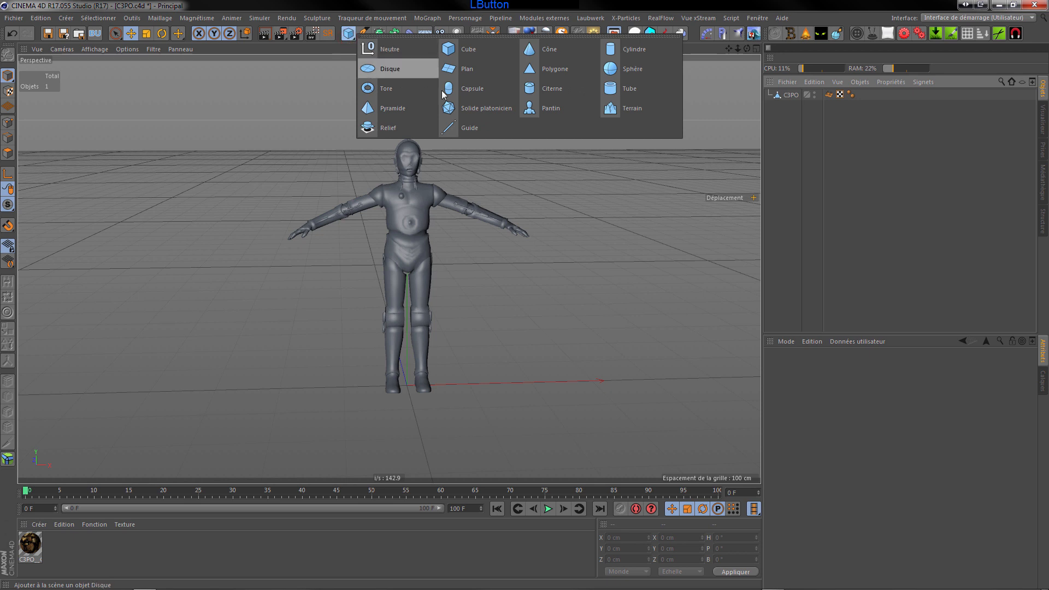
left_click(555, 110)
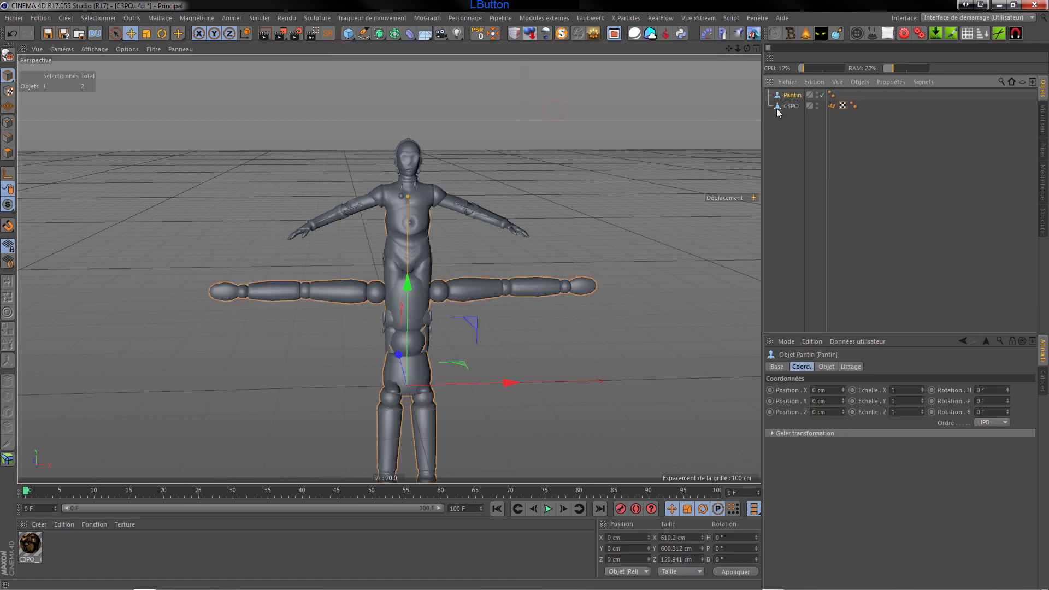
left_click(826, 367)
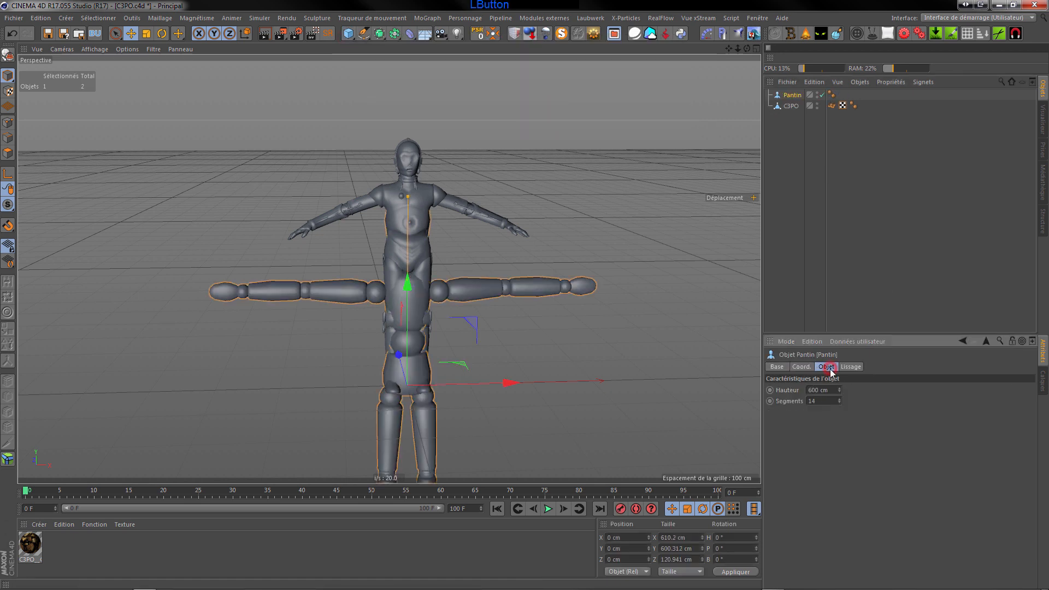
left_click(831, 390)
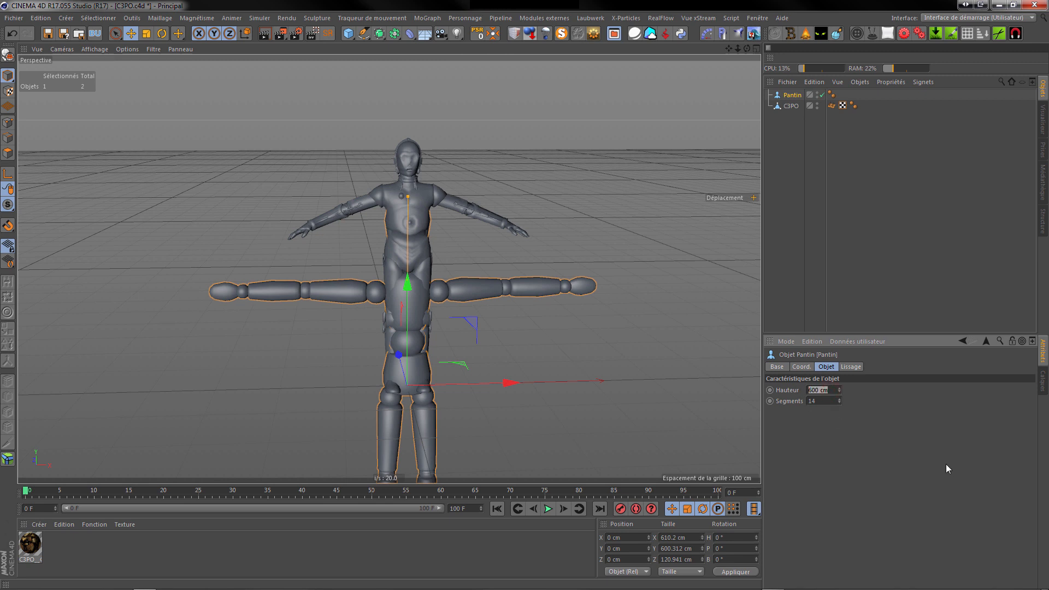
type("180")
left_click(892, 439)
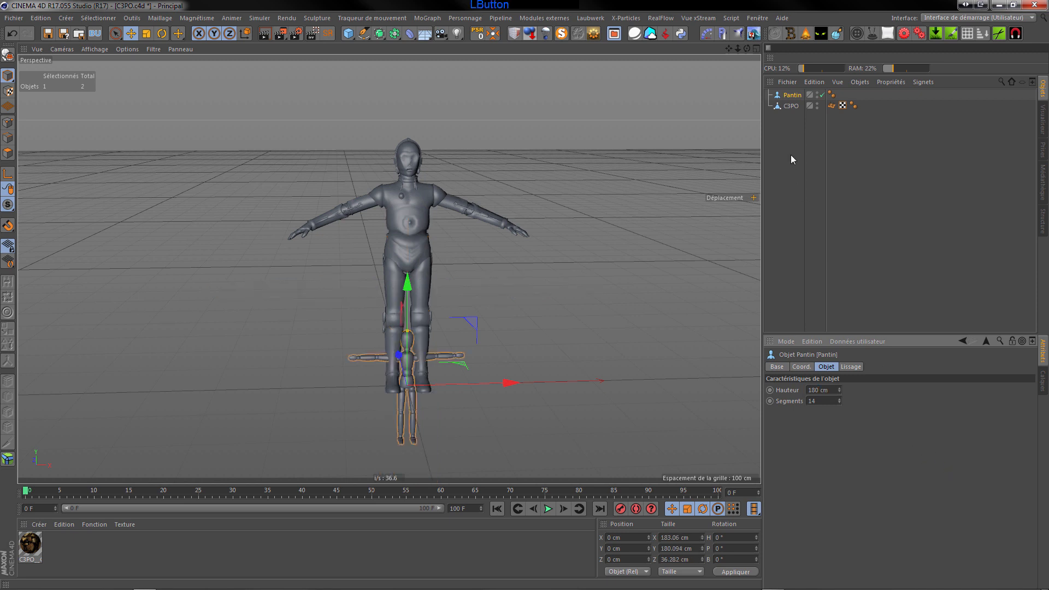
left_click(524, 37)
scroll(427, 342, "up", 3)
scroll(427, 342, "down", 3)
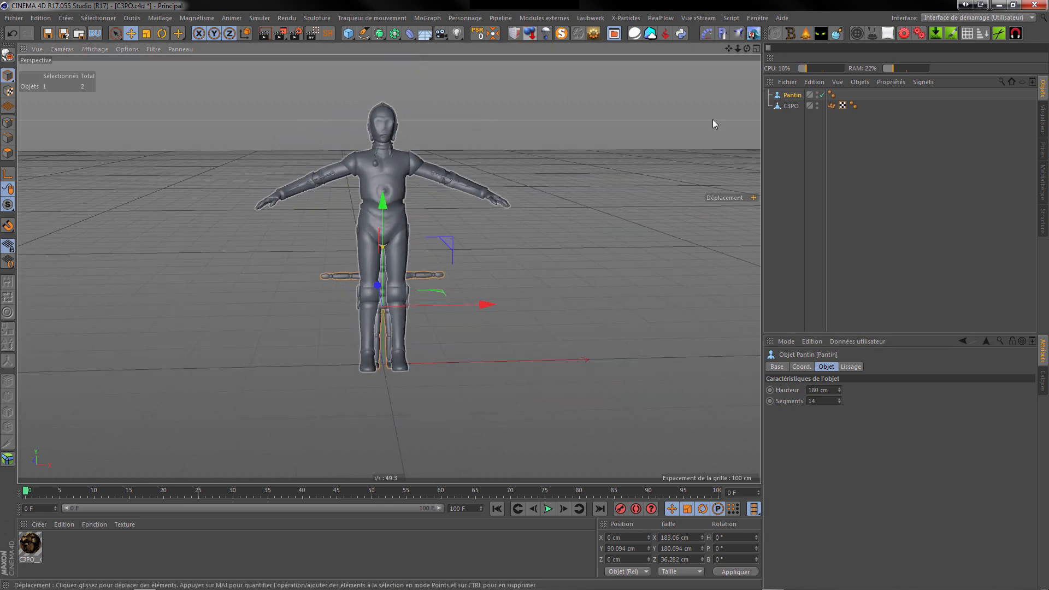
Scale the C3PO mesh down uniformly to about 170 cm tall, matching it to the Pantin figure
left_click(792, 107)
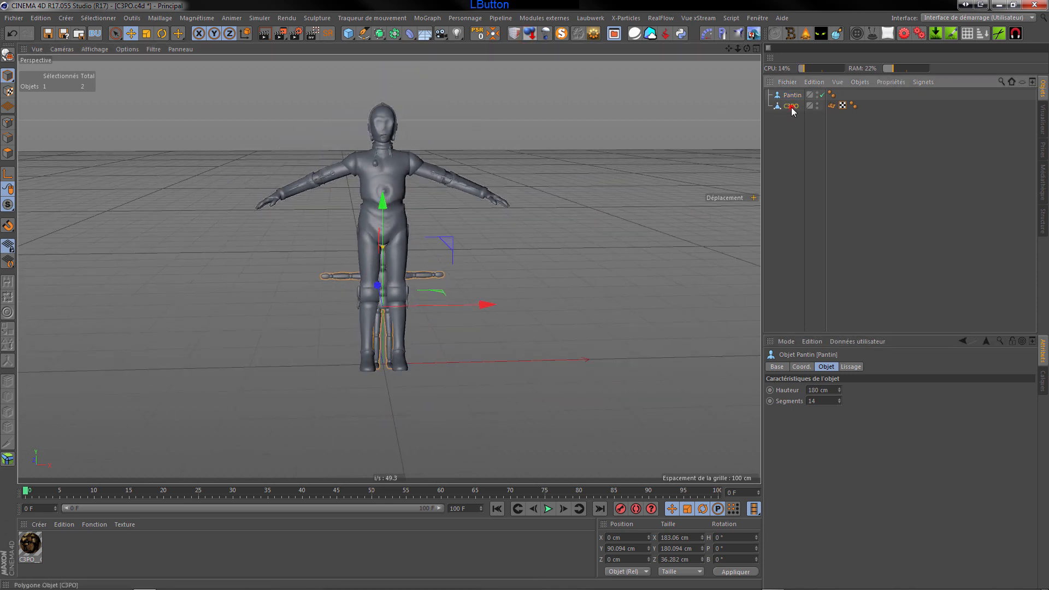
left_click(146, 33)
left_click_drag(651, 193, 464, 313)
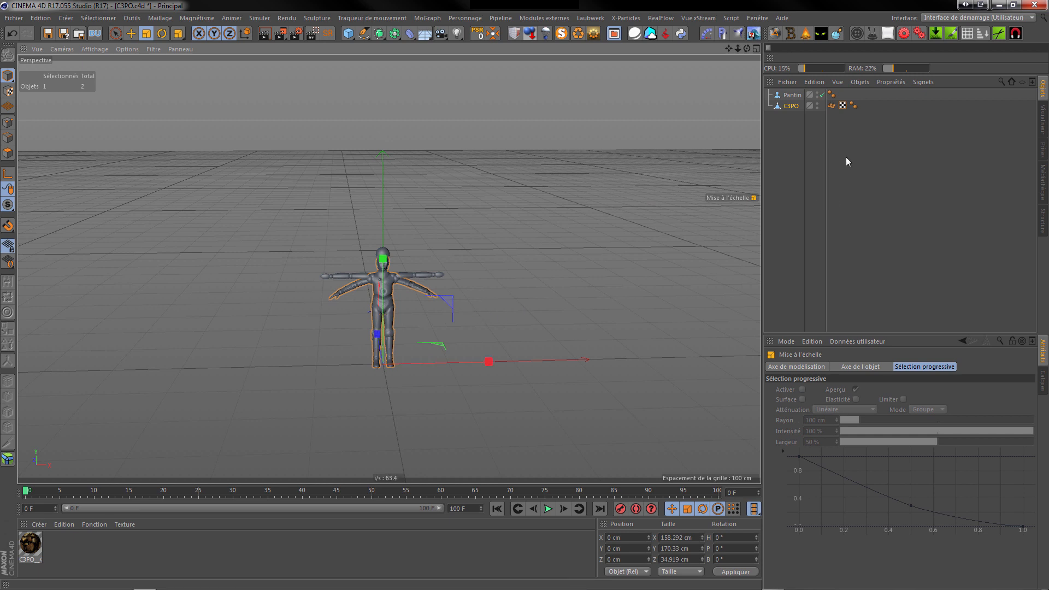
left_click(779, 138)
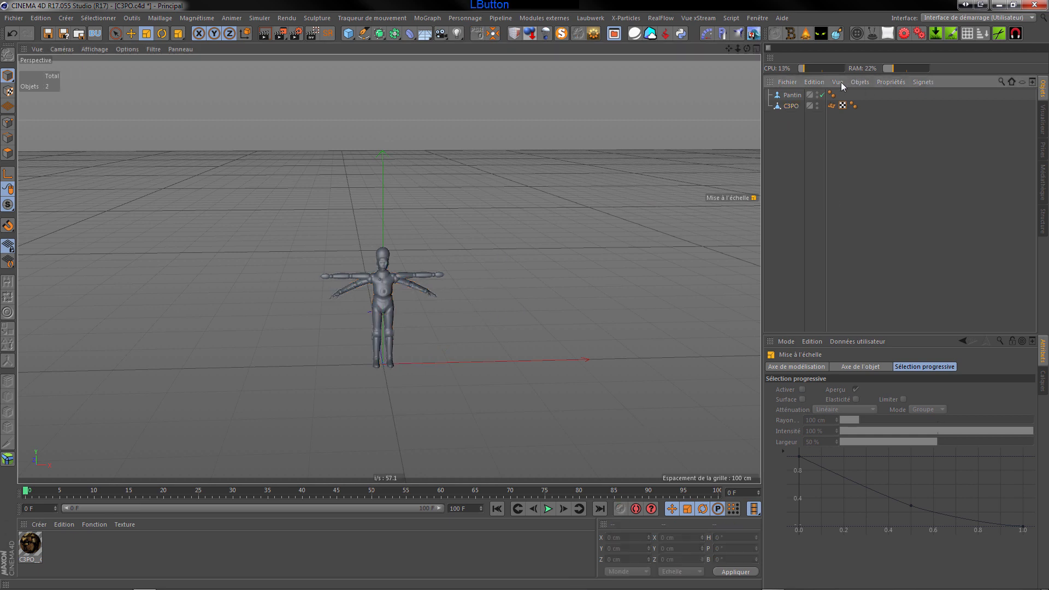
Delete the Pantin reference figure, keeping only the scaled C3PO mesh in the scene
left_click(790, 96)
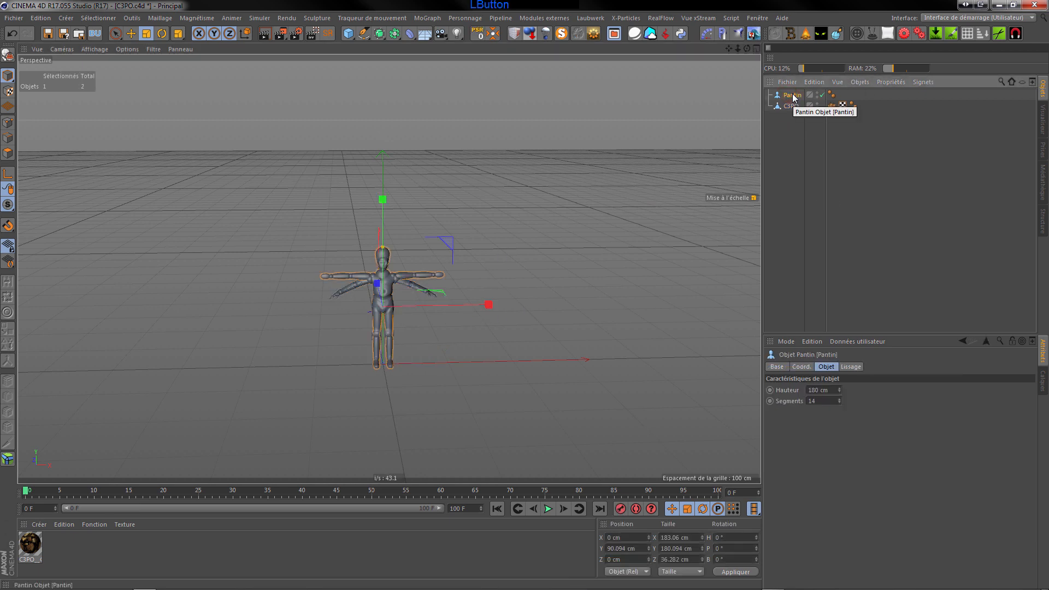
key("Delete")
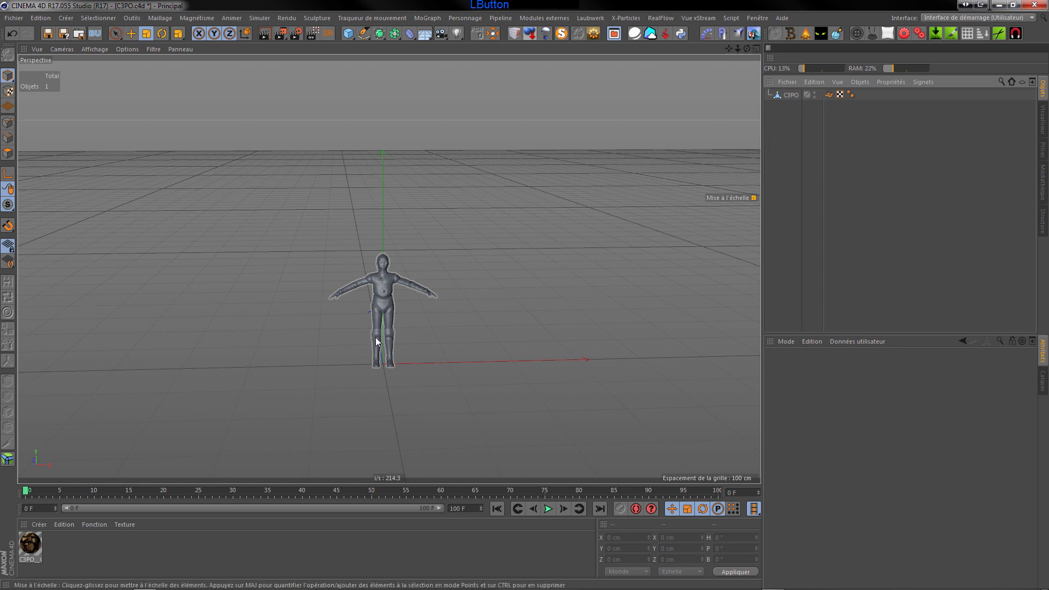
scroll(412, 310, "up", 5)
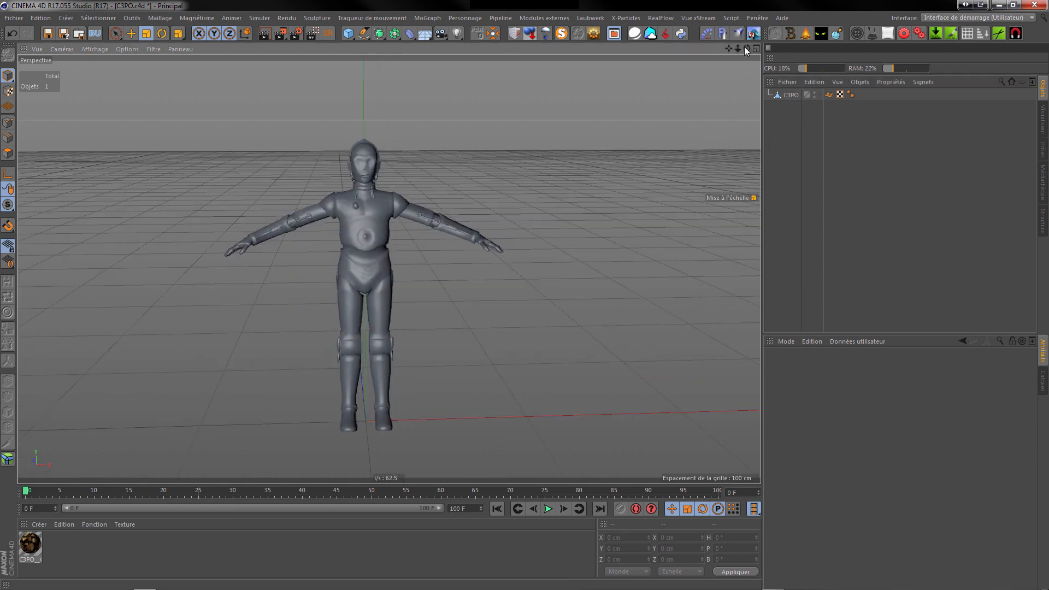
left_click_drag(391, 246, 390, 267, "alt")
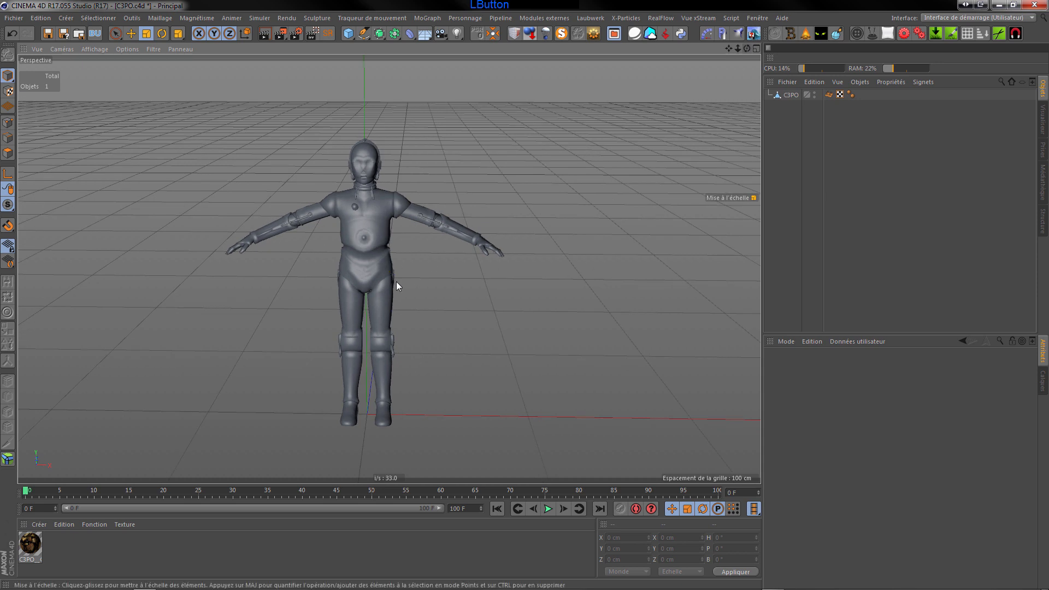
Start an FBX export of the scene to C3PO.fbx in the Tutoriel C4D folder on drive D
left_click(14, 19)
mouse_move(54, 217)
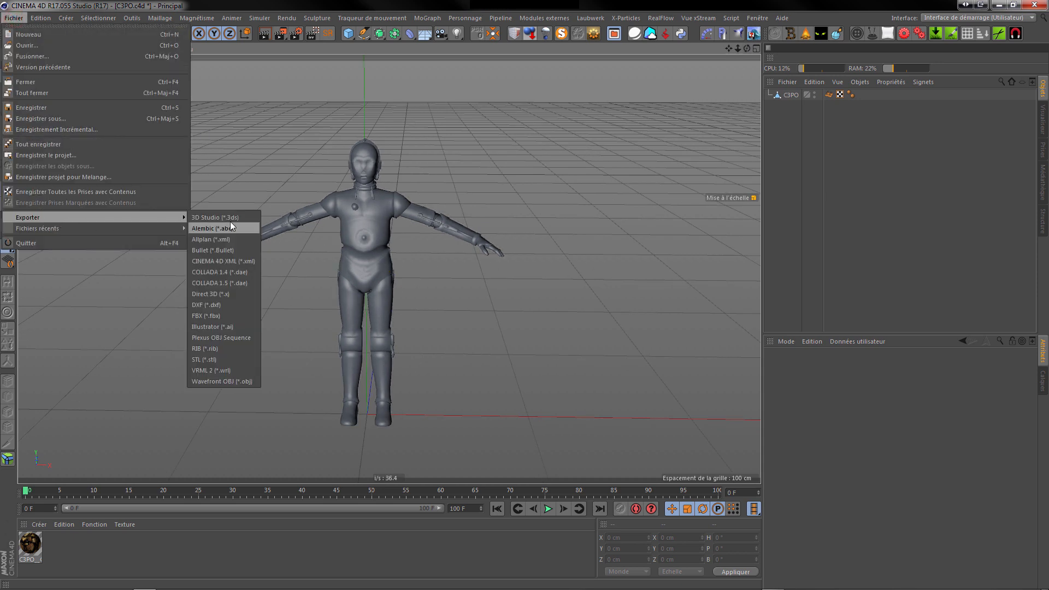
left_click(215, 317)
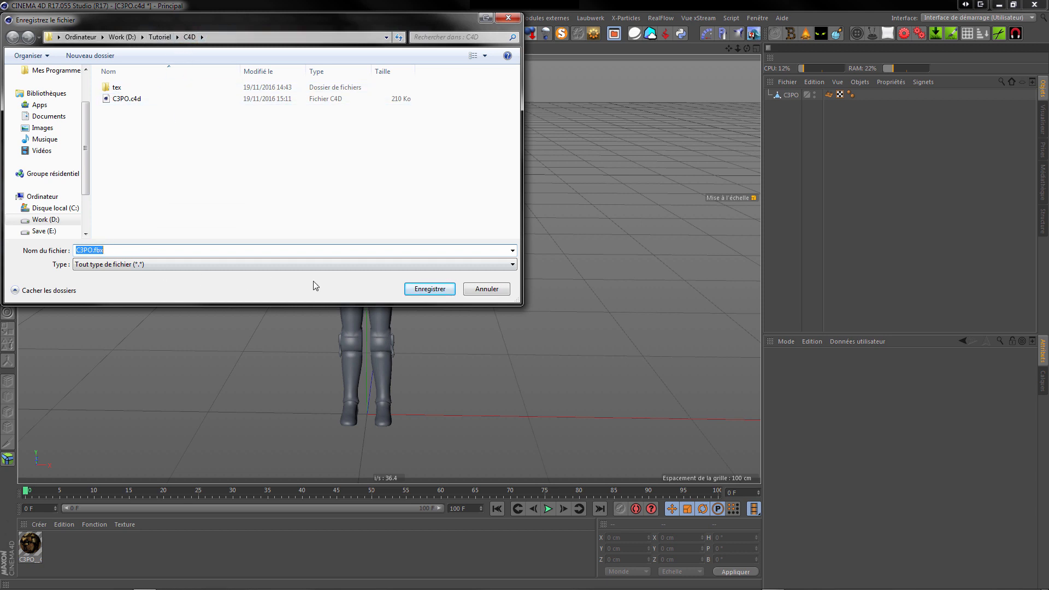
left_click(430, 289)
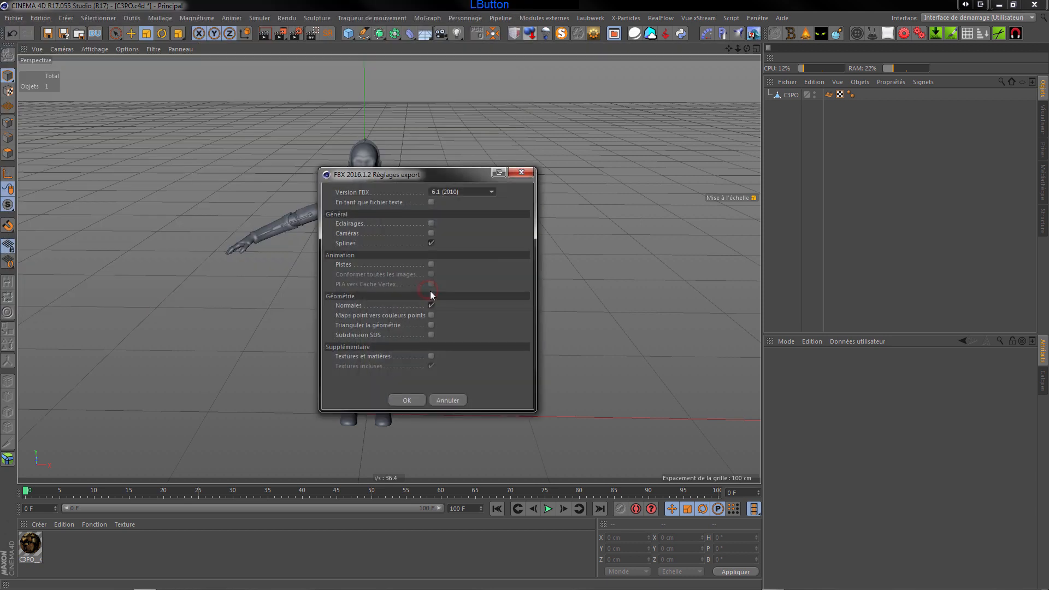
Choose FBX version 6.1 (2010) in the export settings and complete the export
left_click_drag(451, 172, 480, 136)
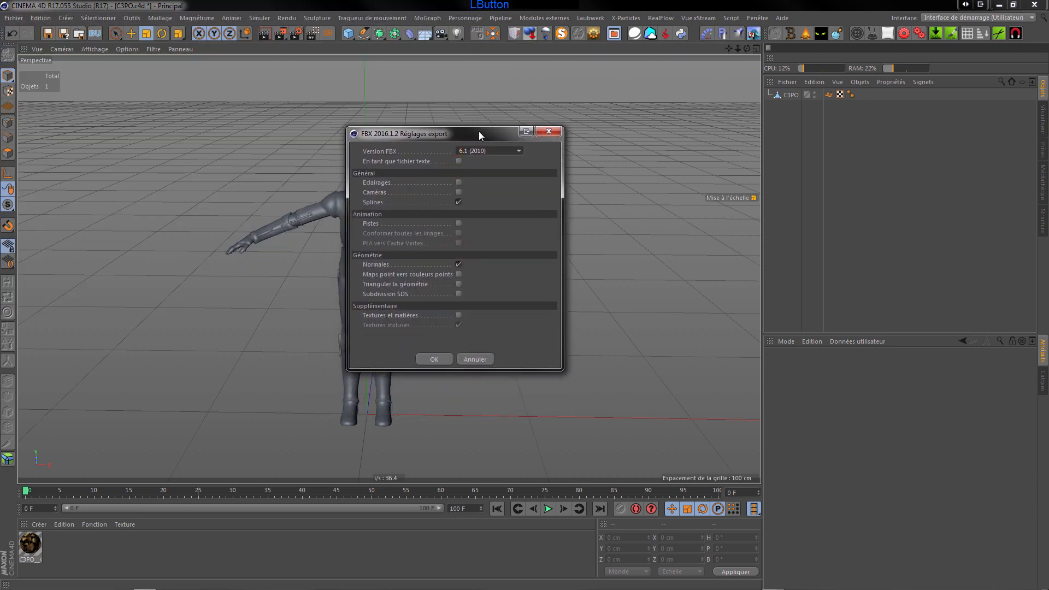
left_click(517, 152)
left_click(485, 161)
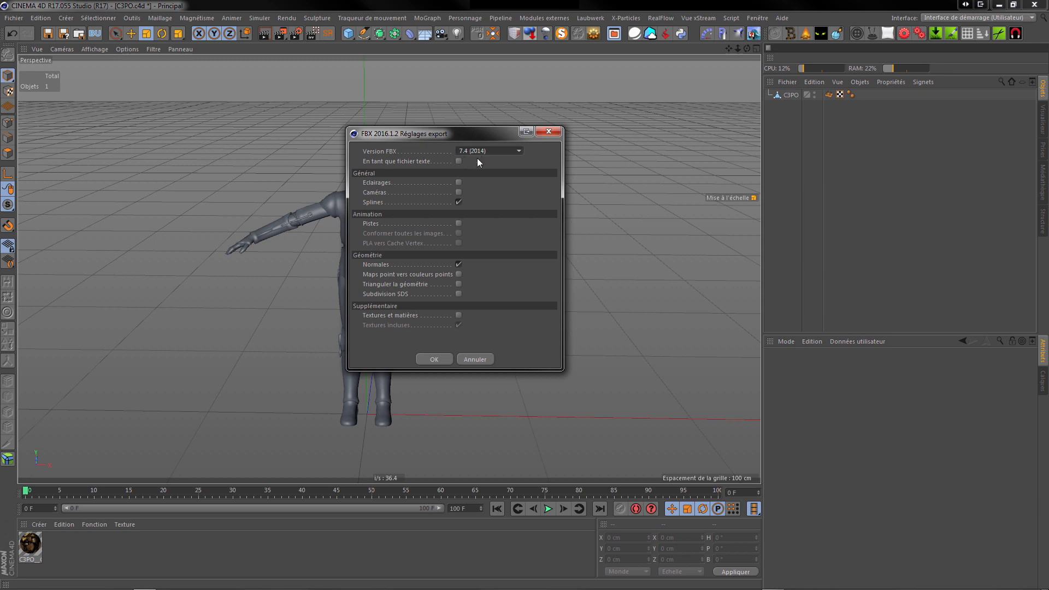
left_click(518, 151)
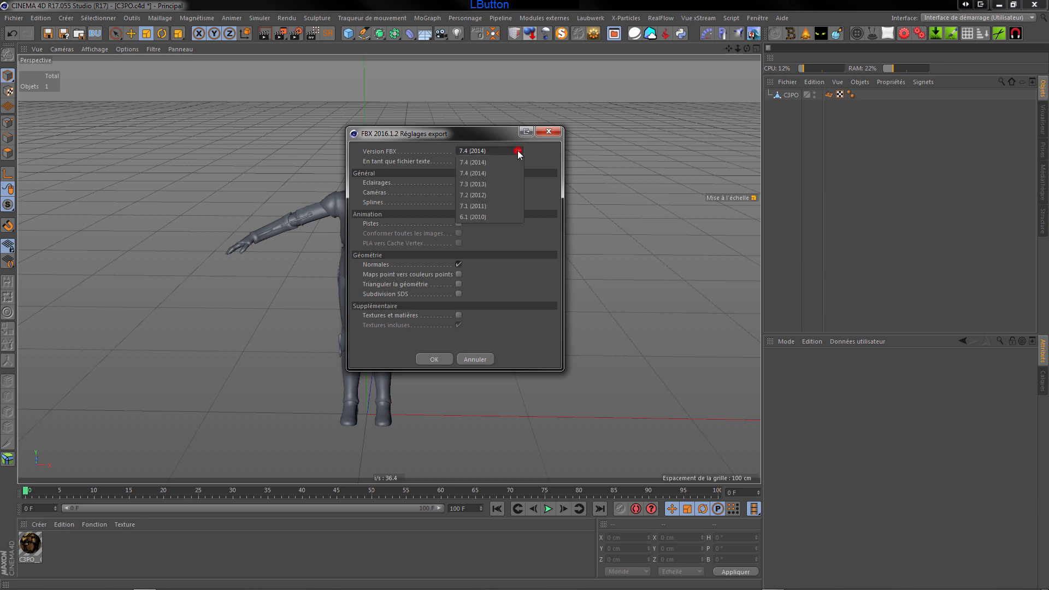
left_click(464, 218)
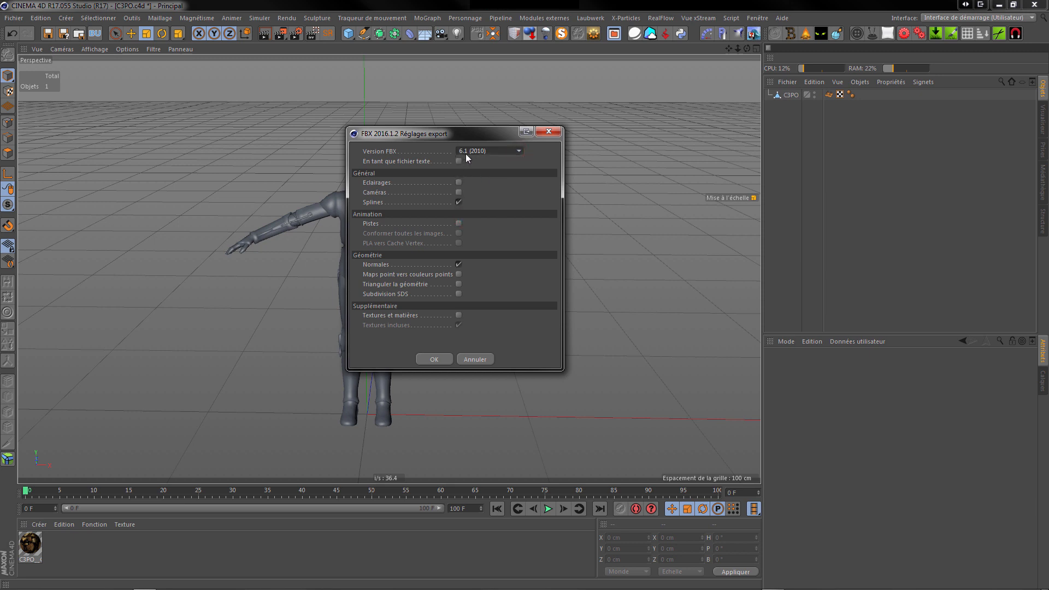
left_click(437, 359)
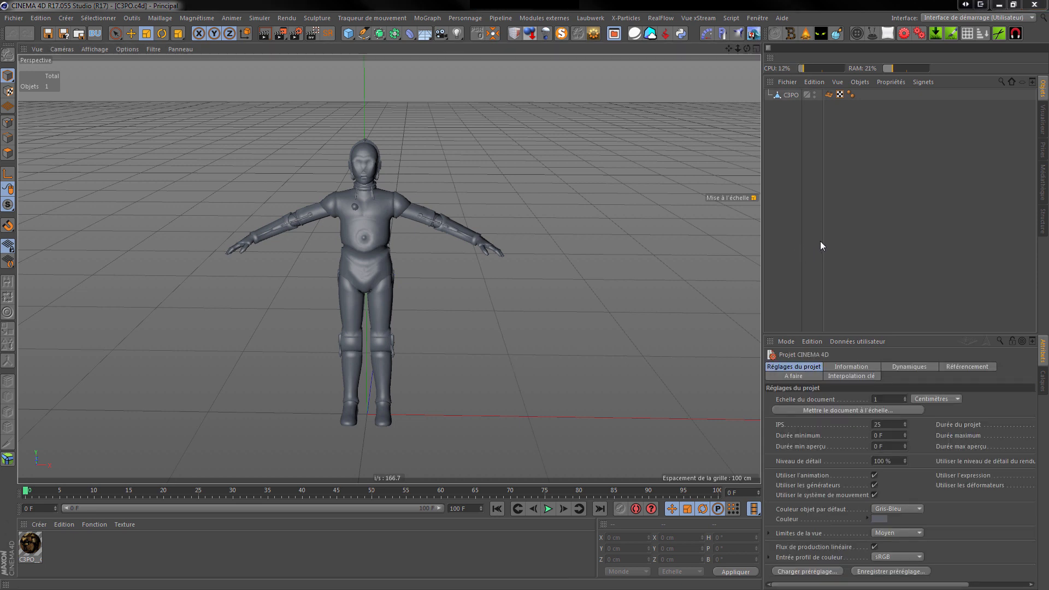
Switch from the 3D scene to the Firefox browser, search Google for mixamo and open the official Mixamo site
left_click(904, 211)
left_click(1034, 4)
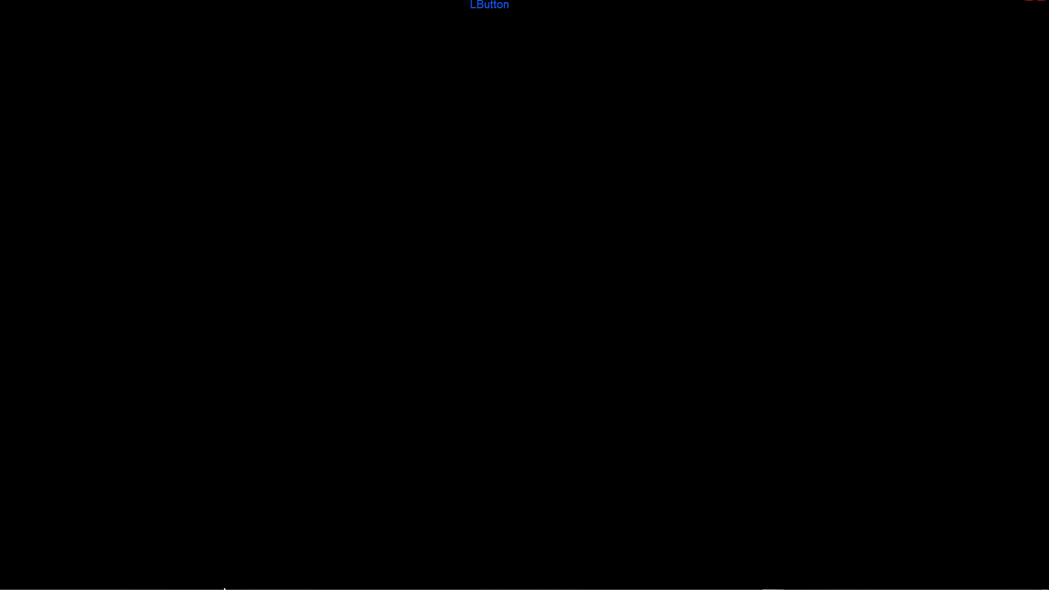
left_click(44, 582)
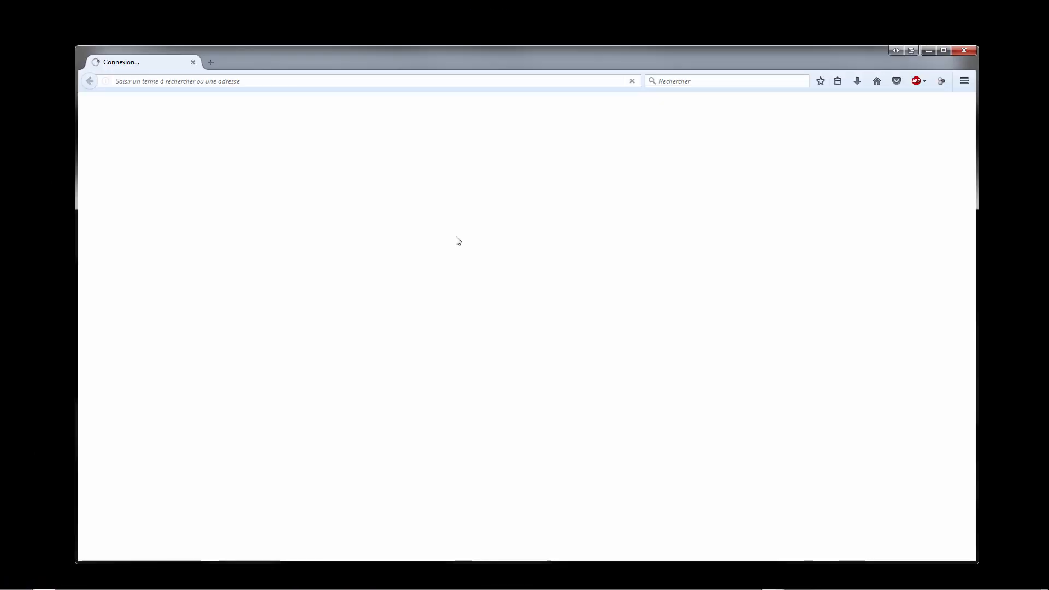
left_click(388, 277)
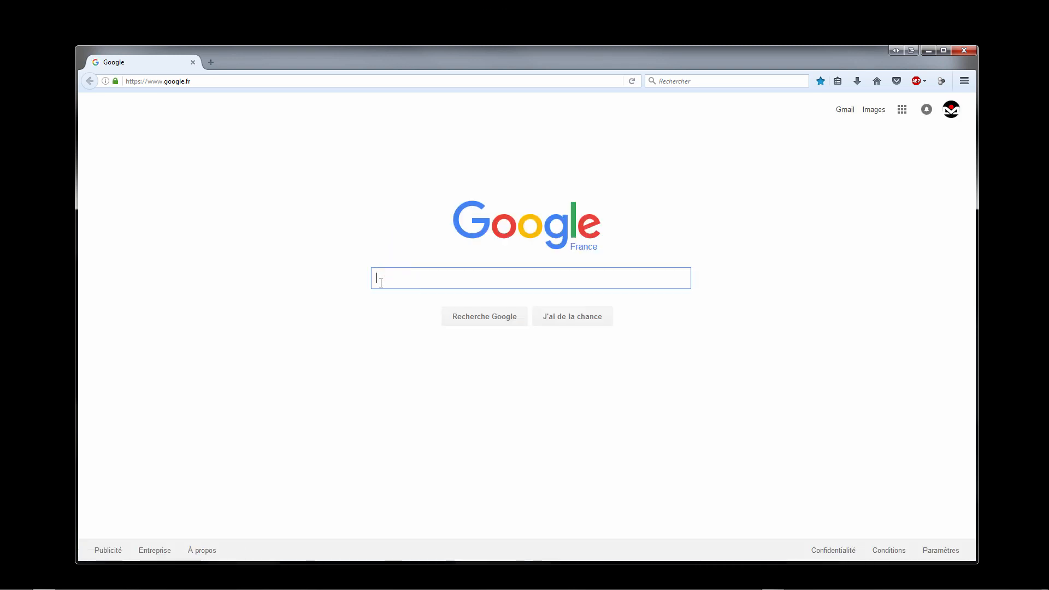
type("mixamo")
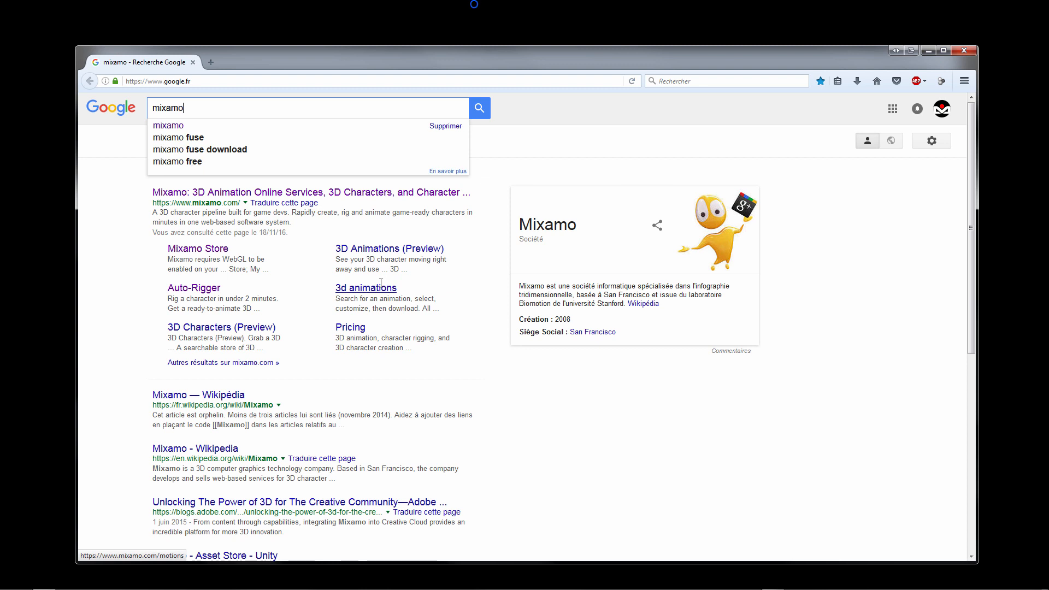
key("Return")
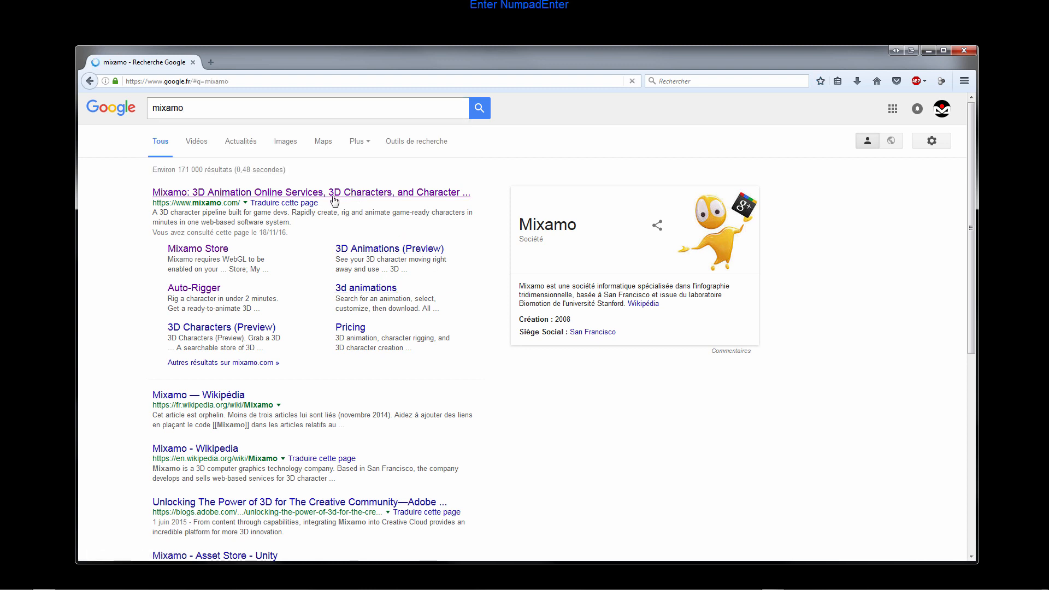
left_click(315, 193)
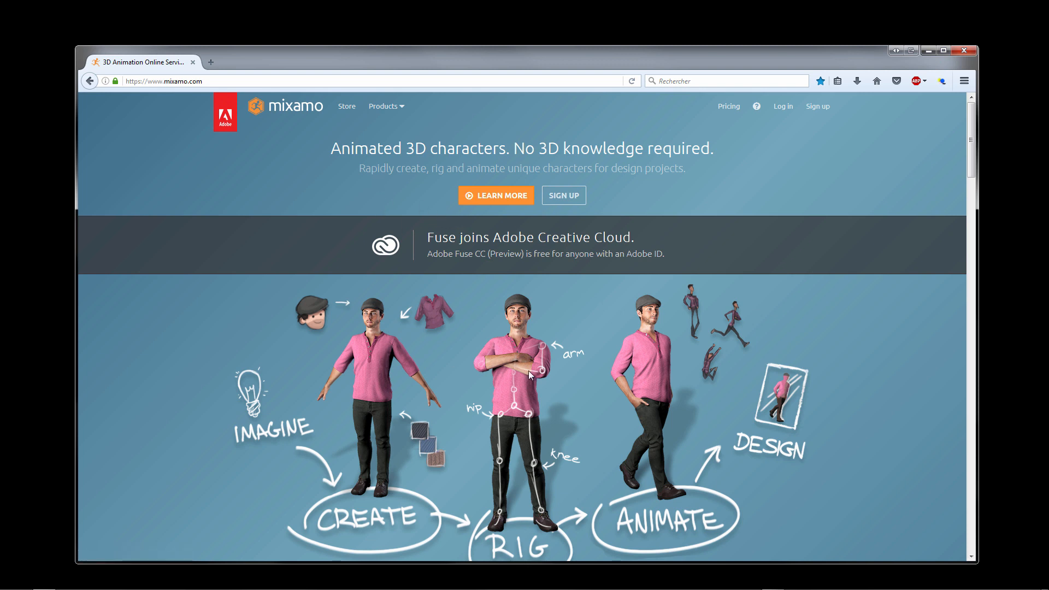
Log in to Mixamo and launch the Auto-Rigger (Preview) product
left_click(784, 108)
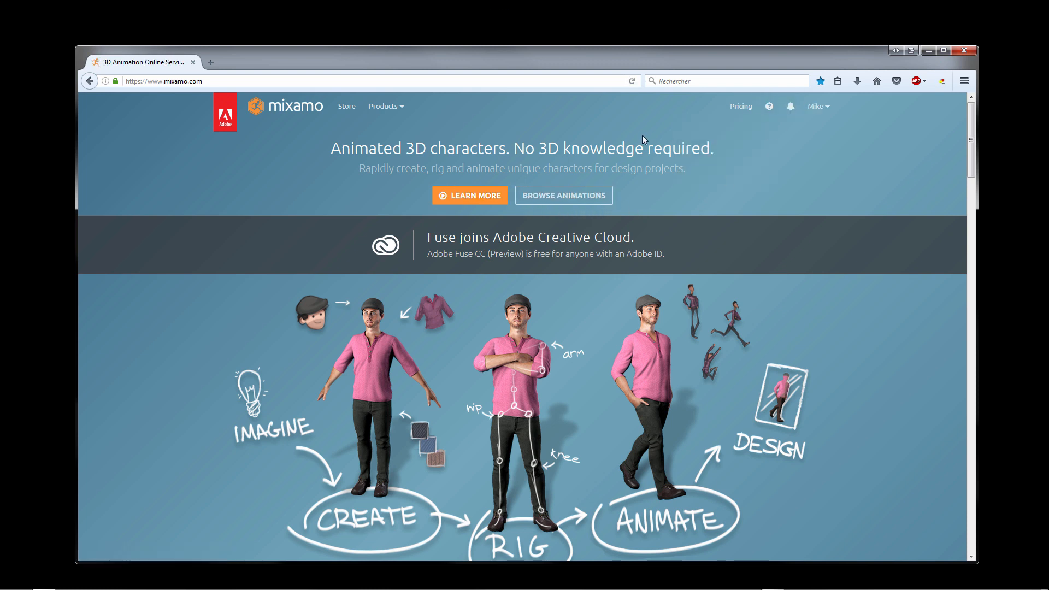
mouse_move(387, 107)
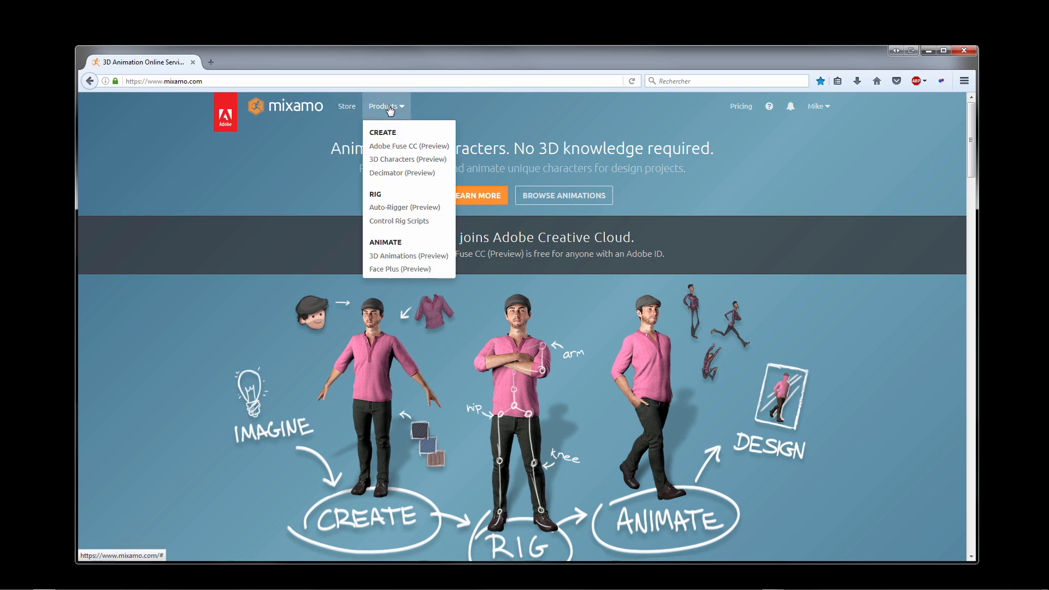
left_click(398, 207)
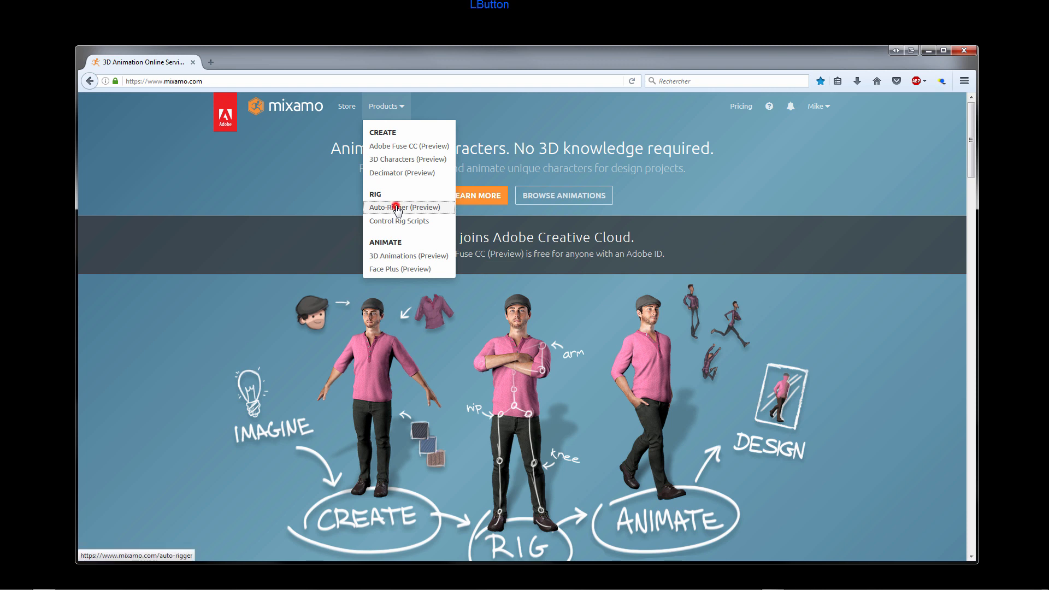
left_click(557, 217)
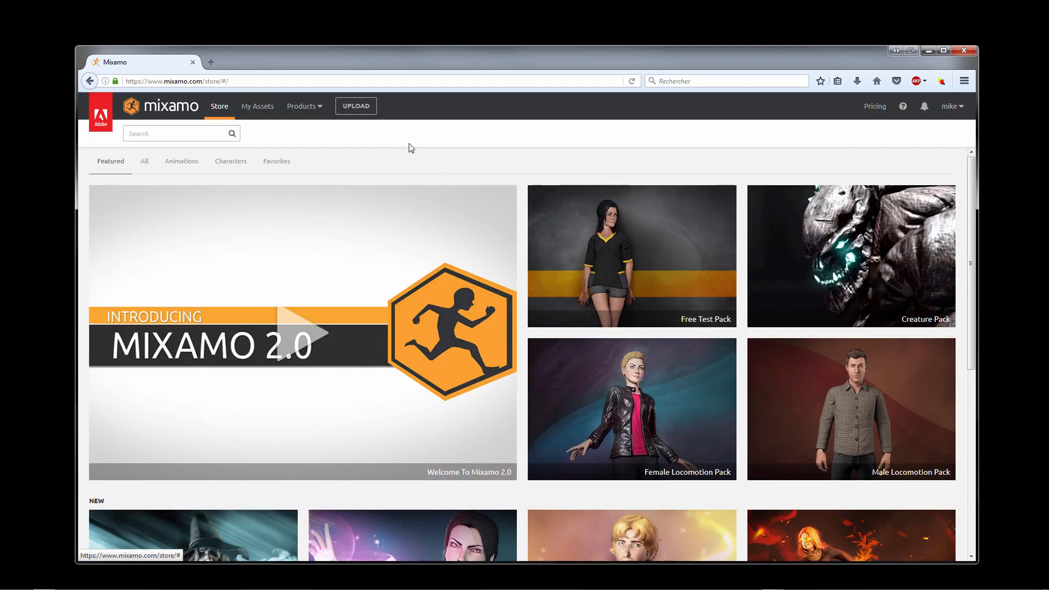
Upload C3PO.fbx from the Tutoriel C4D folder on drive D as a new character
left_click(356, 108)
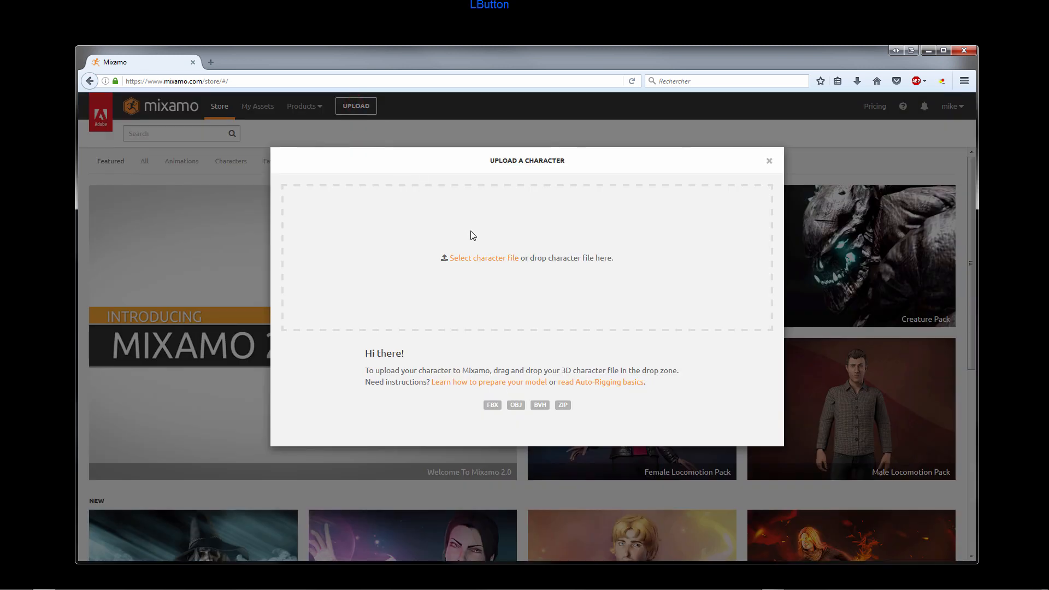
left_click(484, 259)
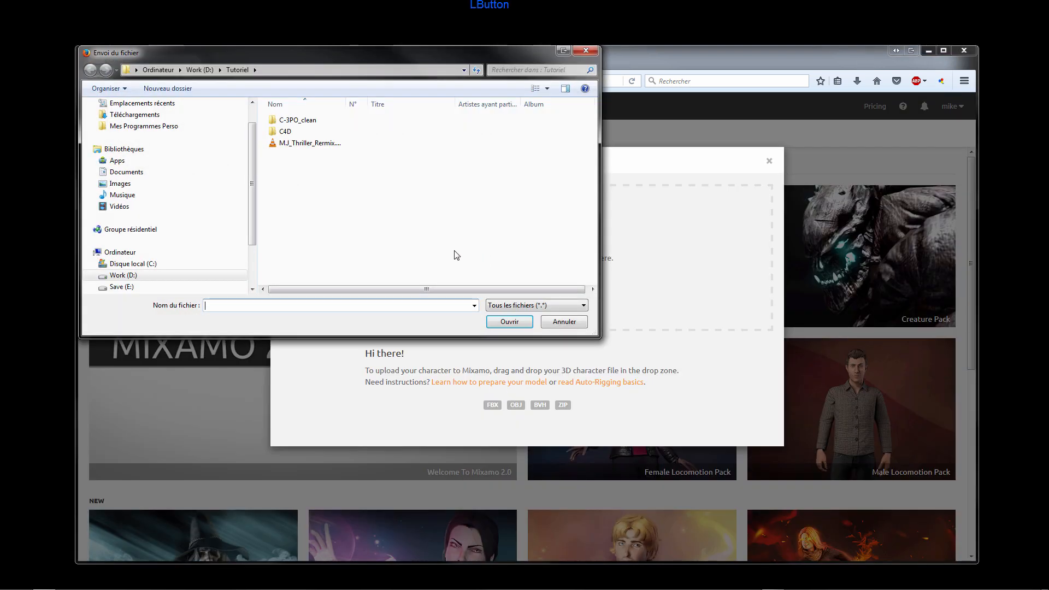
double_click(286, 132)
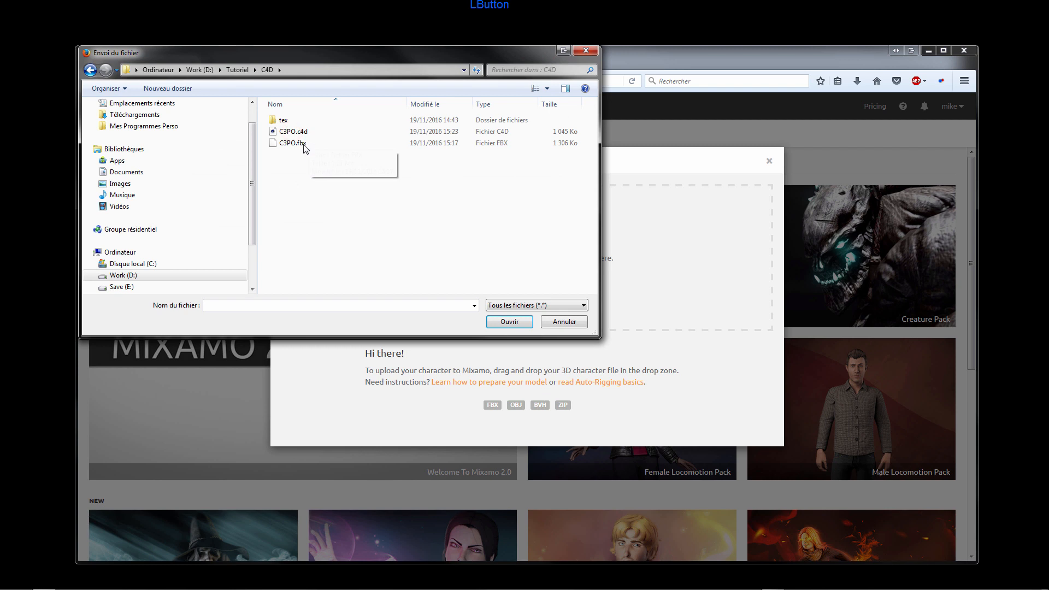
left_click(301, 143)
left_click(509, 321)
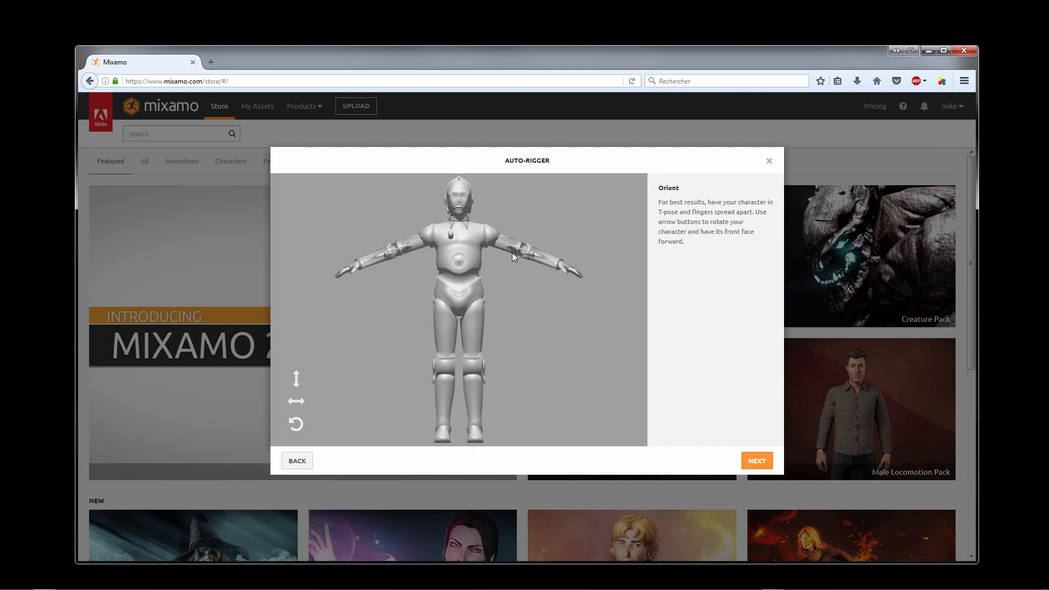
Accept the character's orientation, place the chin, wrist, elbow, knee and groin markers on C3PO and start the auto-rigging
left_click(758, 462)
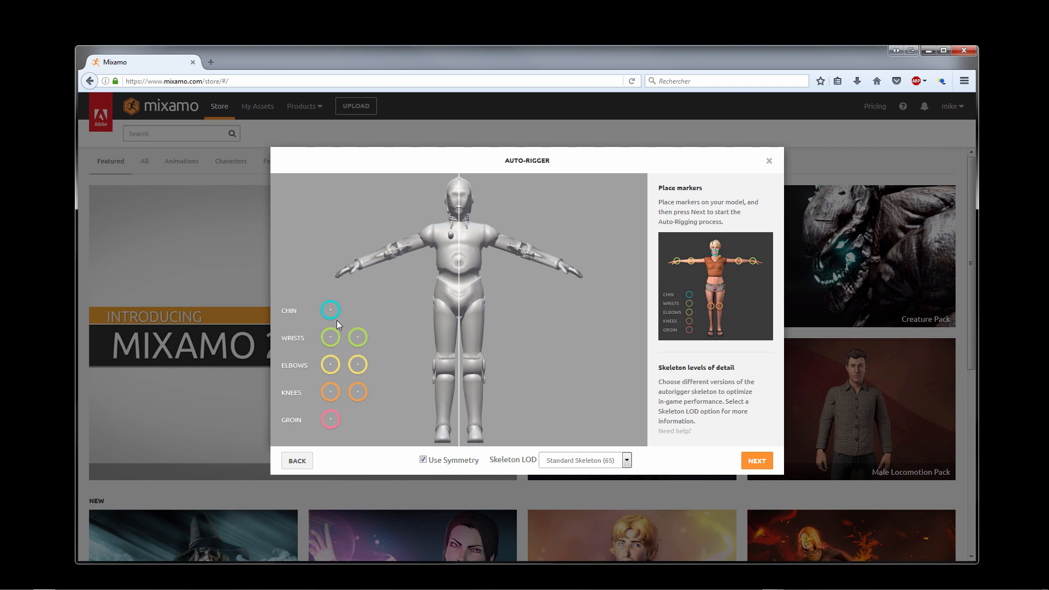
mouse_move(330, 310)
left_mouse_down()
mouse_move(417, 272)
mouse_move(461, 217)
left_mouse_up()
left_click_drag(333, 343, 361, 268)
mouse_move(330, 364)
left_mouse_down()
mouse_move(403, 304)
mouse_move(397, 254)
left_mouse_up()
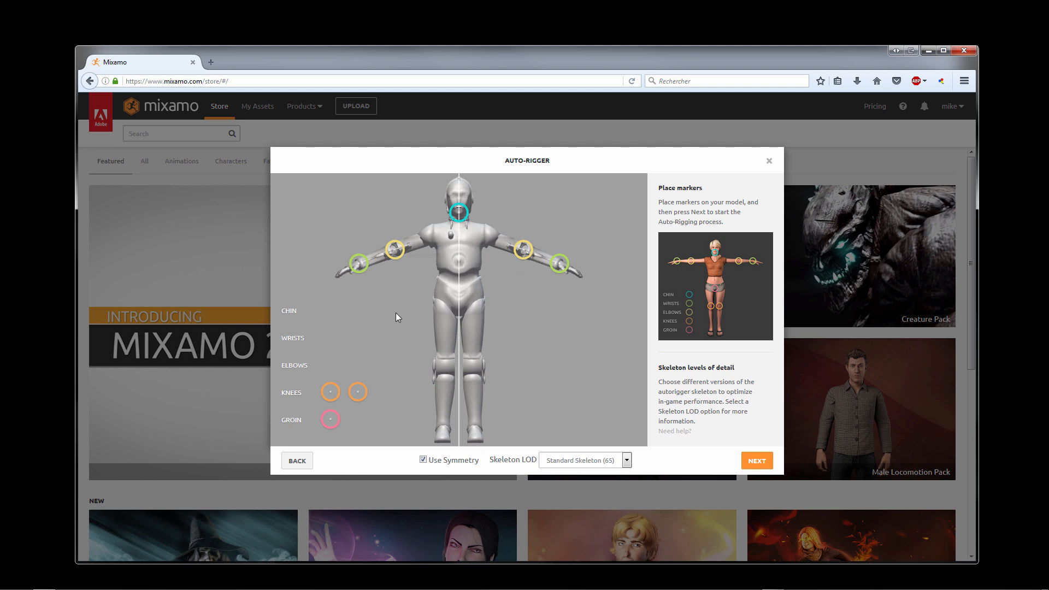
left_click_drag(331, 394, 446, 371)
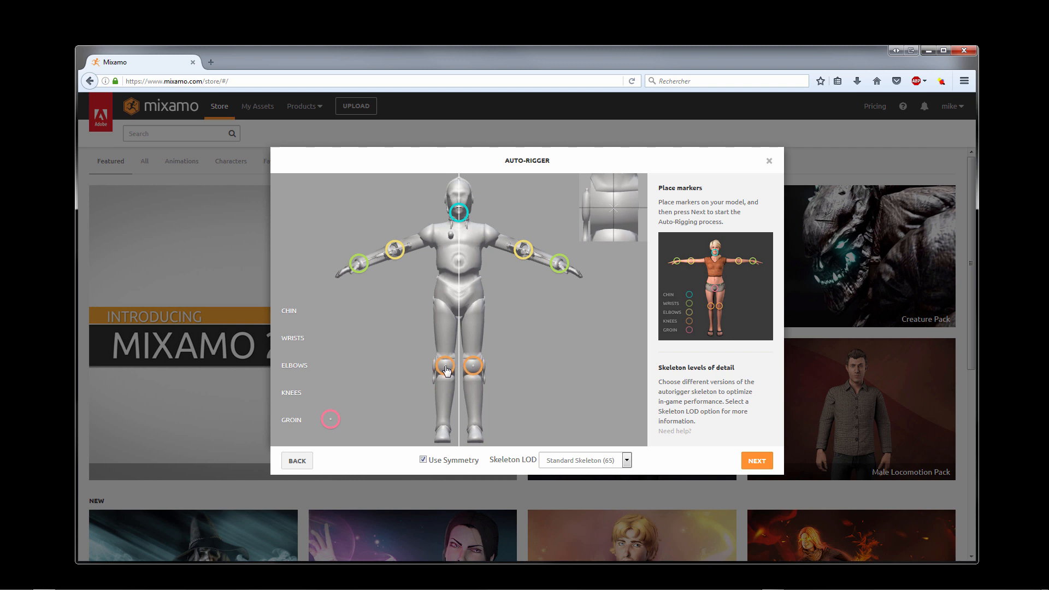
mouse_move(331, 419)
left_mouse_down()
mouse_move(387, 412)
mouse_move(464, 320)
mouse_move(459, 309)
left_mouse_up()
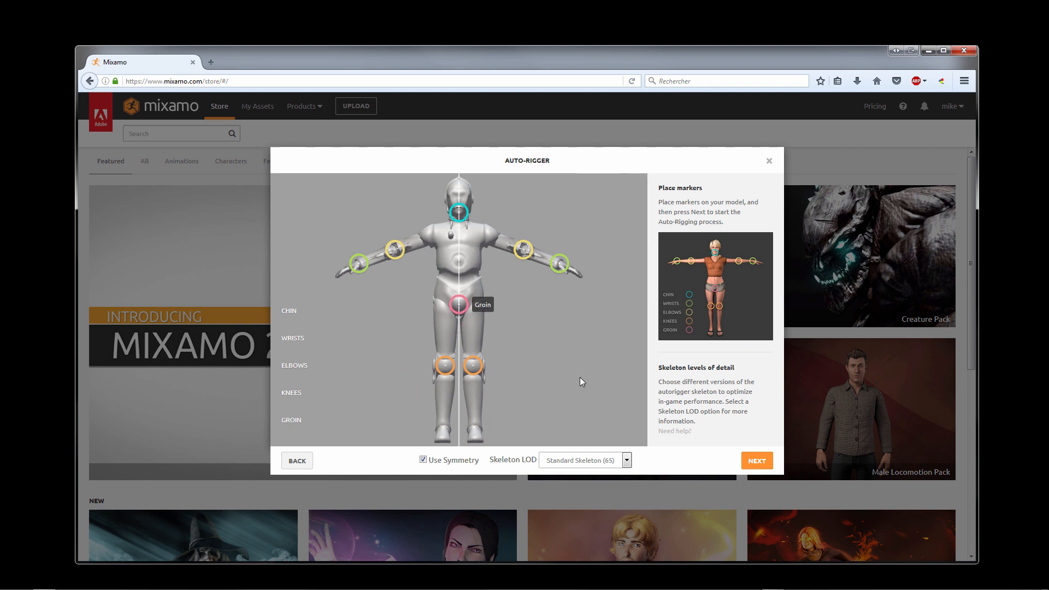
left_click(756, 460)
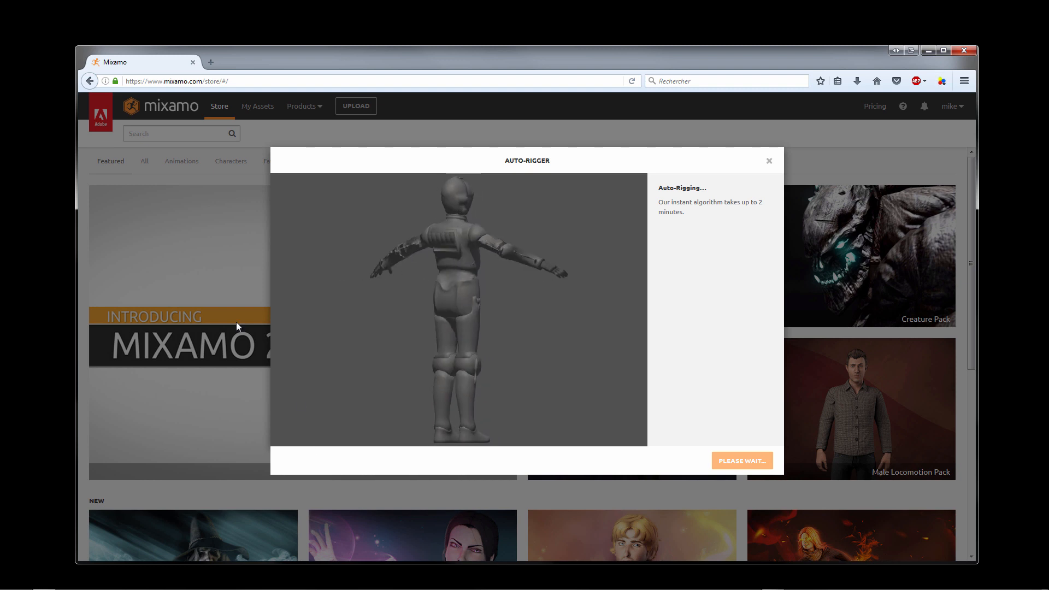
Review the auto-rigged C3PO from the front, confirm the rig and proceed to animating the character
left_click(1, 388)
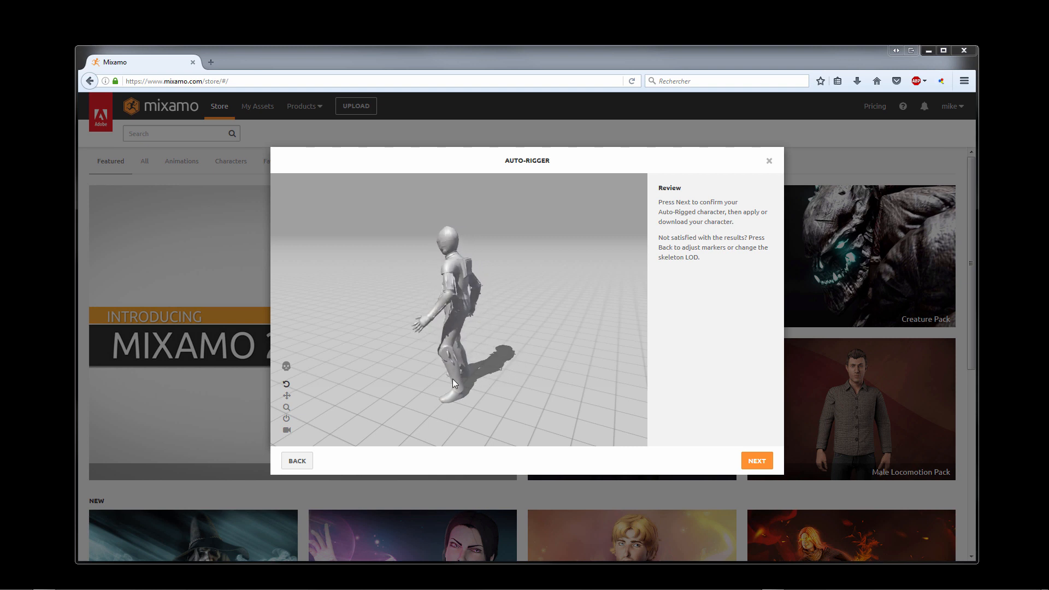
left_click_drag(510, 341, 545, 343)
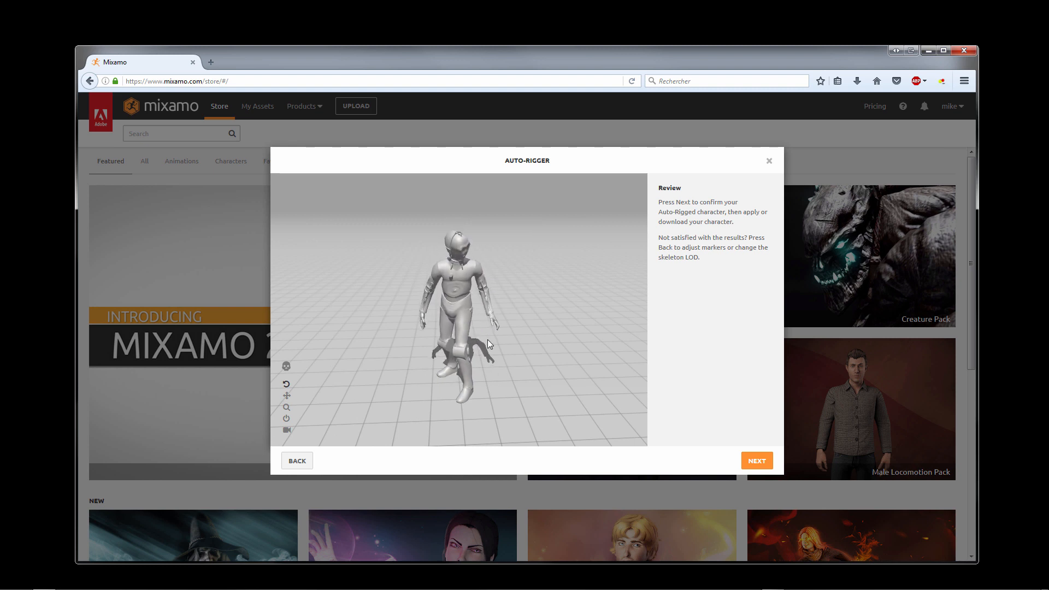
left_click(756, 461)
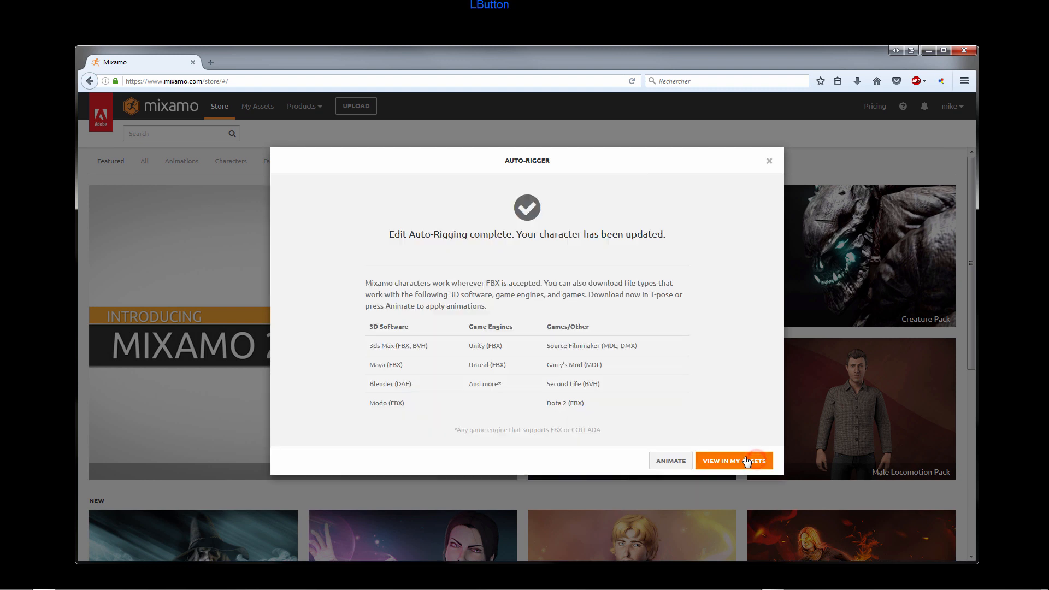
left_click(679, 462)
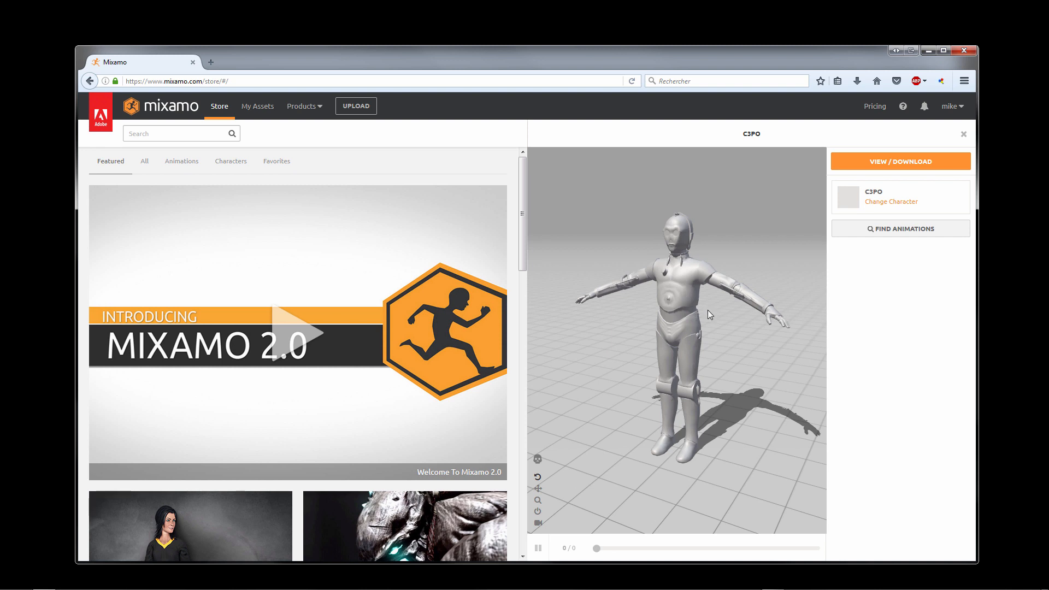
Open the animation library for C3PO and search it for thriller
left_click(896, 229)
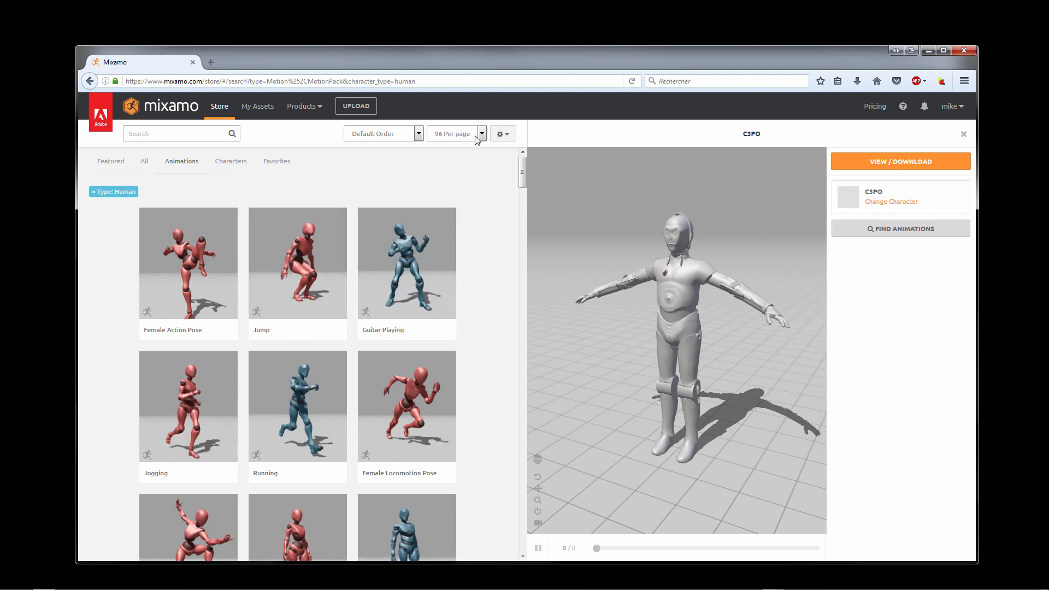
mouse_move(522, 171)
left_mouse_down()
mouse_move(535, 541)
mouse_move(536, 153)
left_mouse_up()
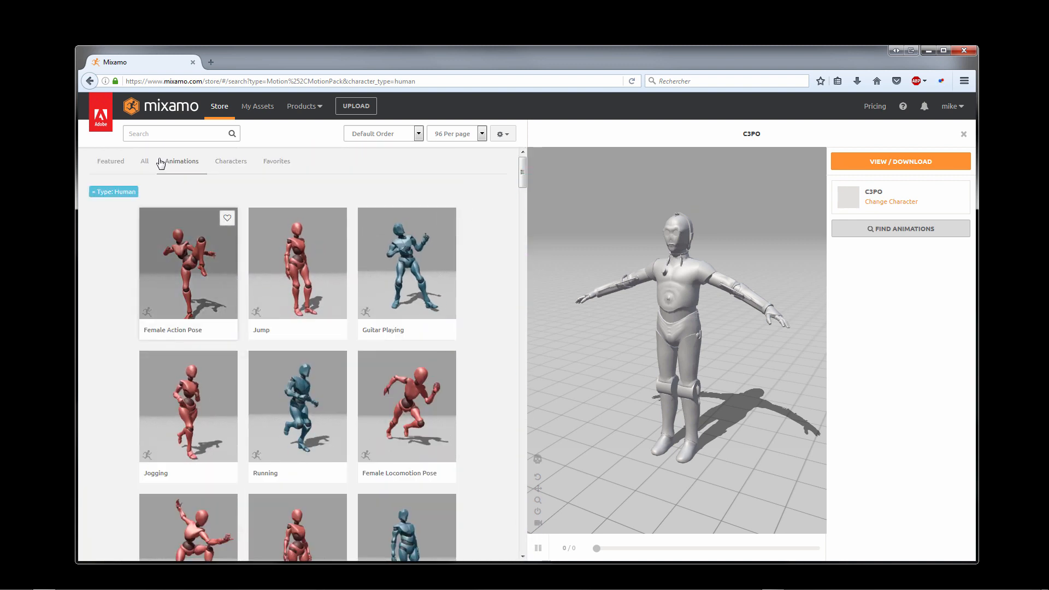
left_click(134, 132)
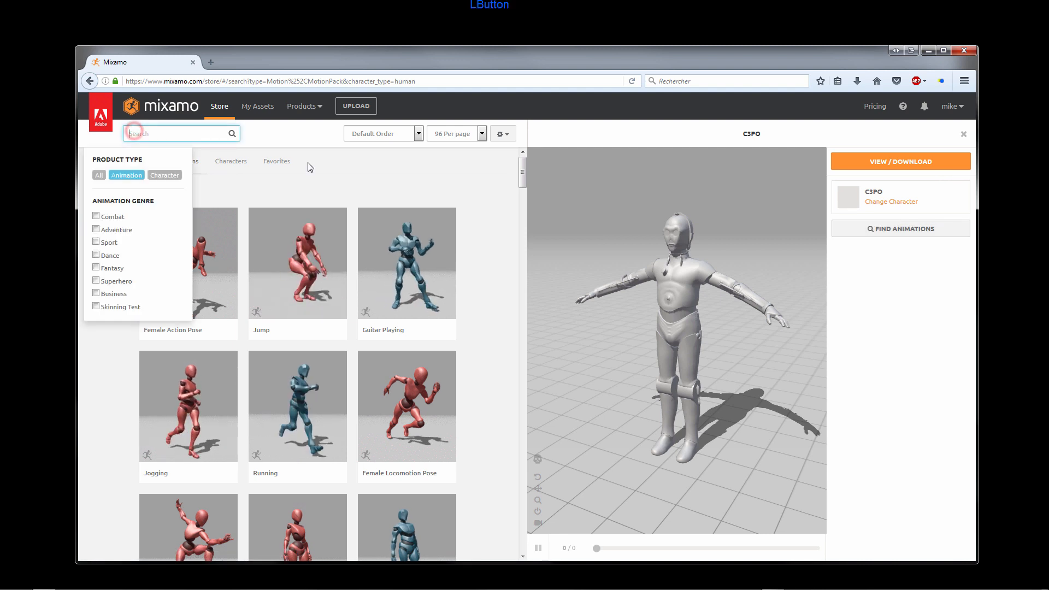
type("th")
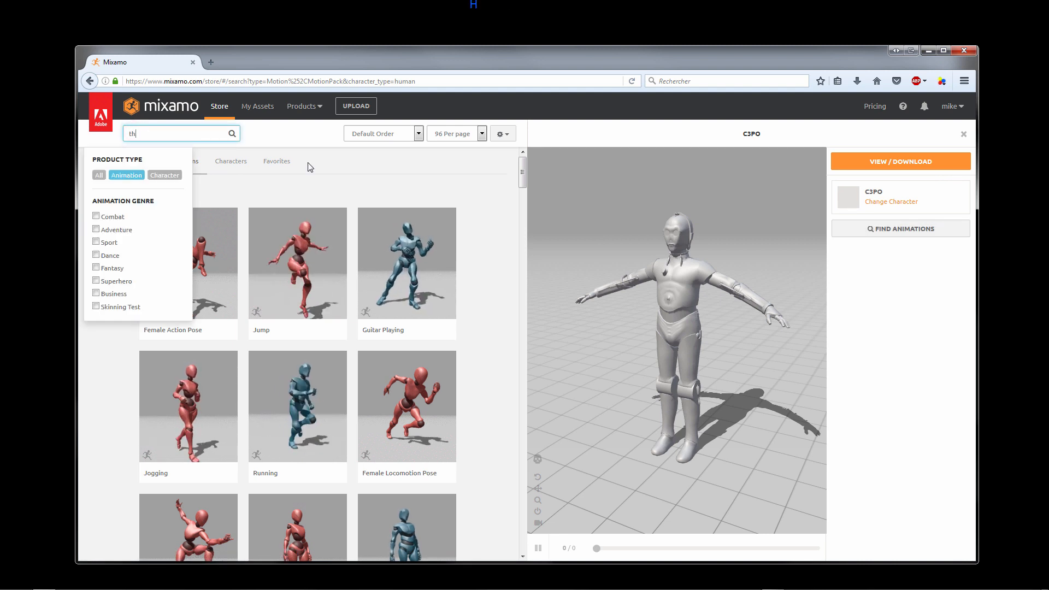
type("riller")
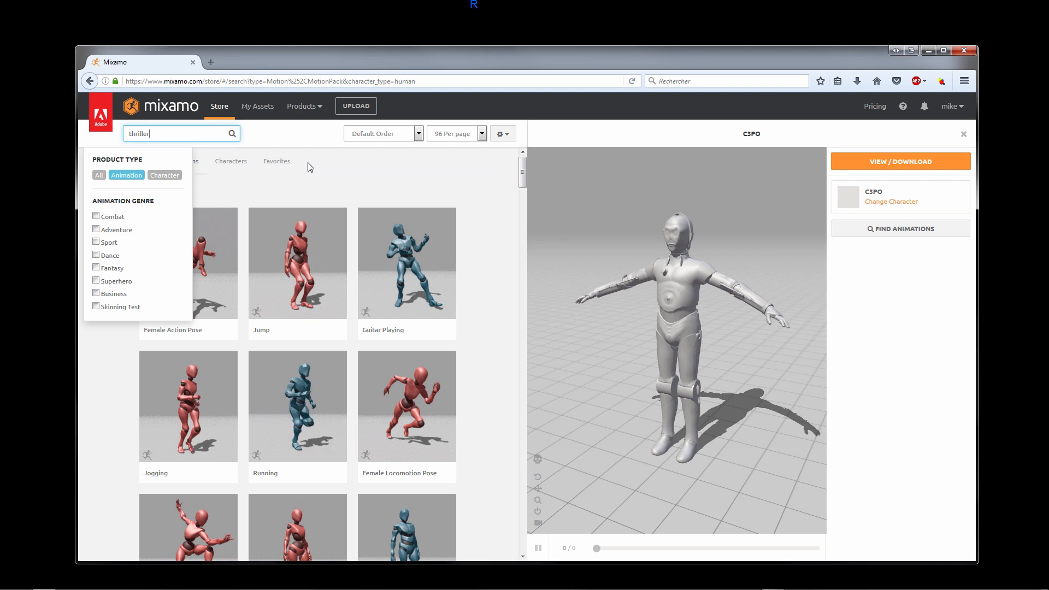
key("Return")
left_click(276, 188)
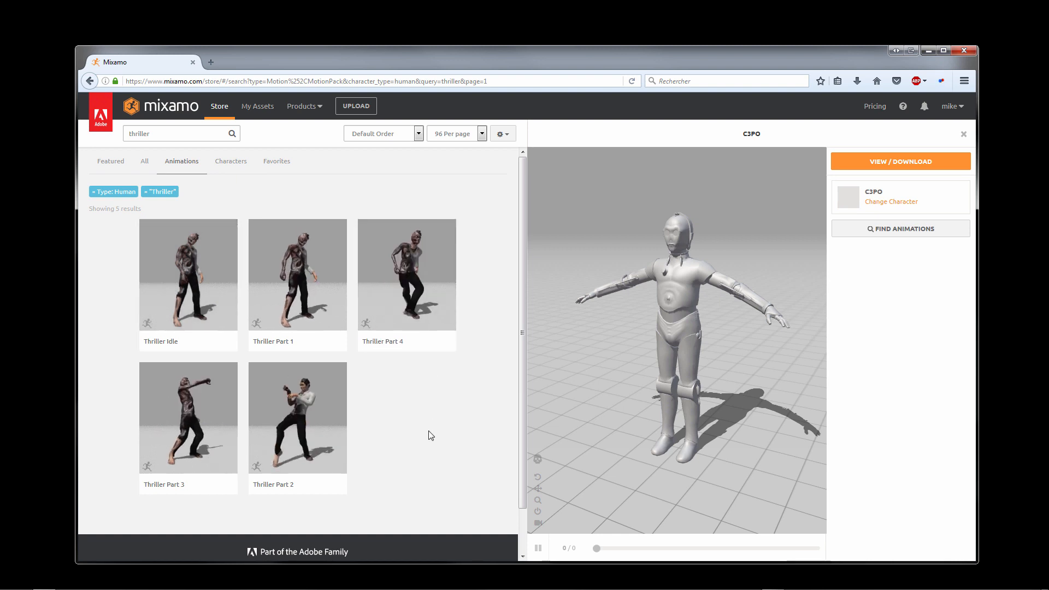
Apply the Thriller Idle and Thriller Part 1 animations to C3PO and add both to the animation pack
left_click(190, 276)
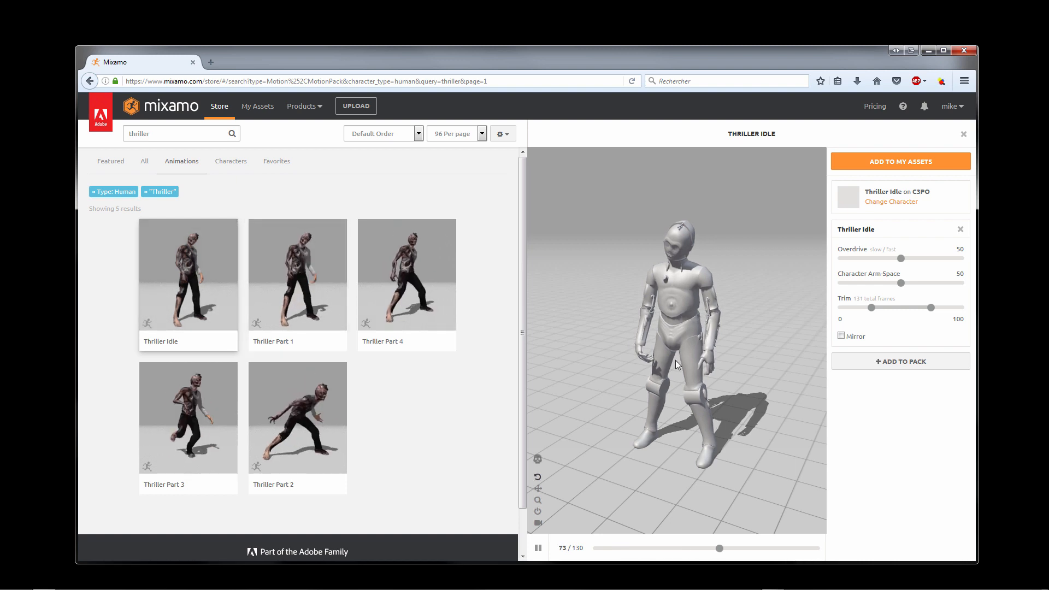
left_click(898, 363)
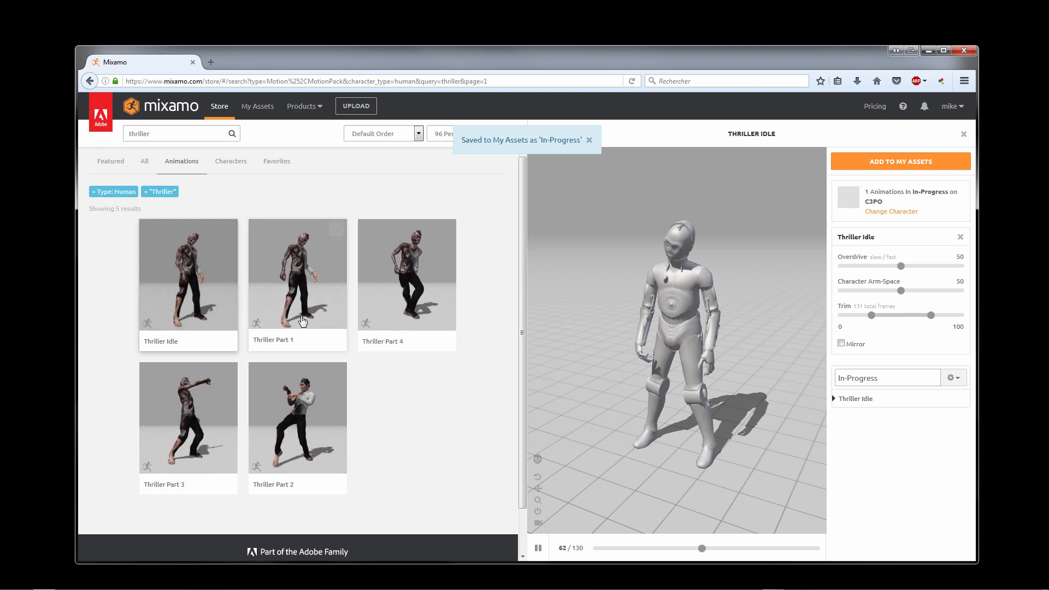
left_click(307, 294)
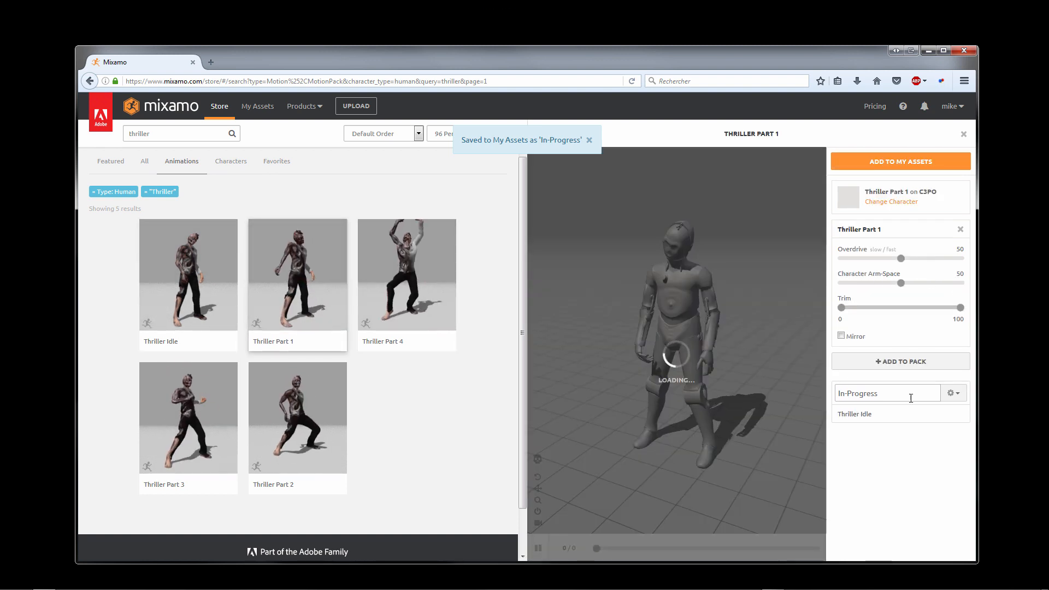
left_click(907, 366)
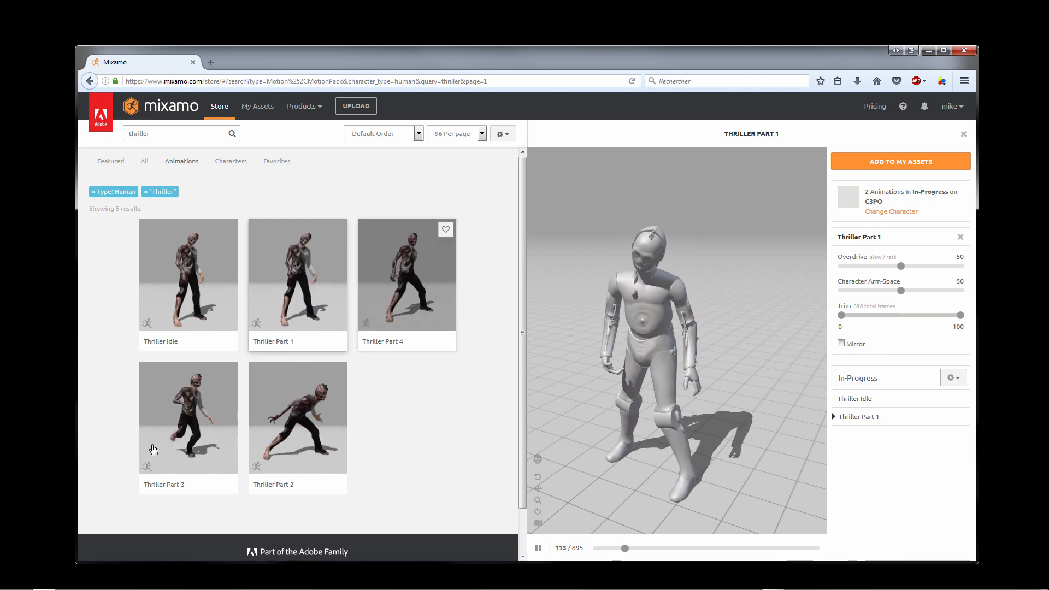
Apply the Thriller Part 2, Thriller Part 3 and Thriller Part 4 animations to C3PO and add each to the animation pack
left_click(189, 425)
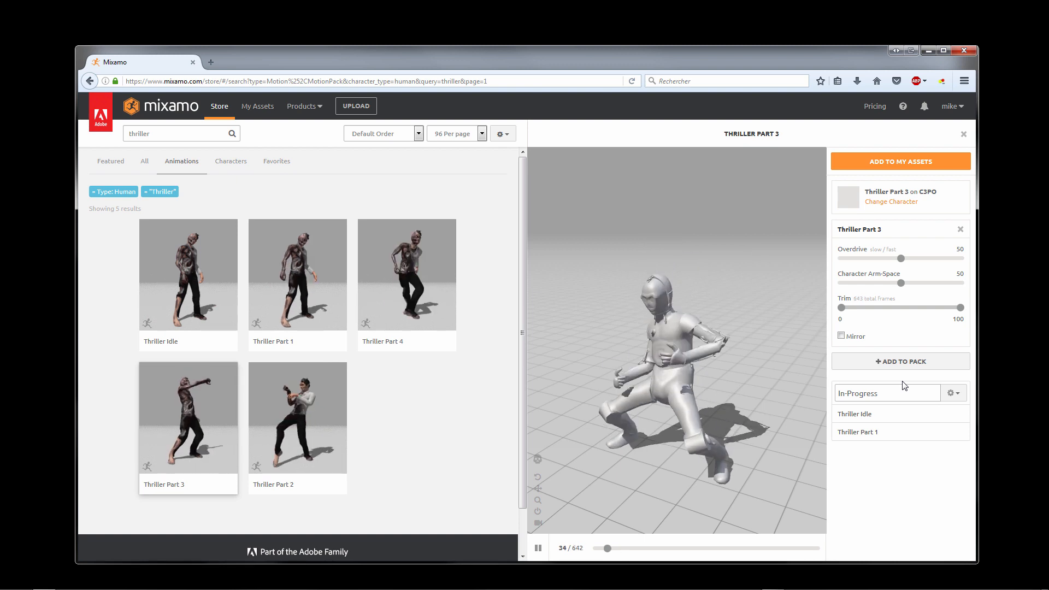
left_click(298, 418)
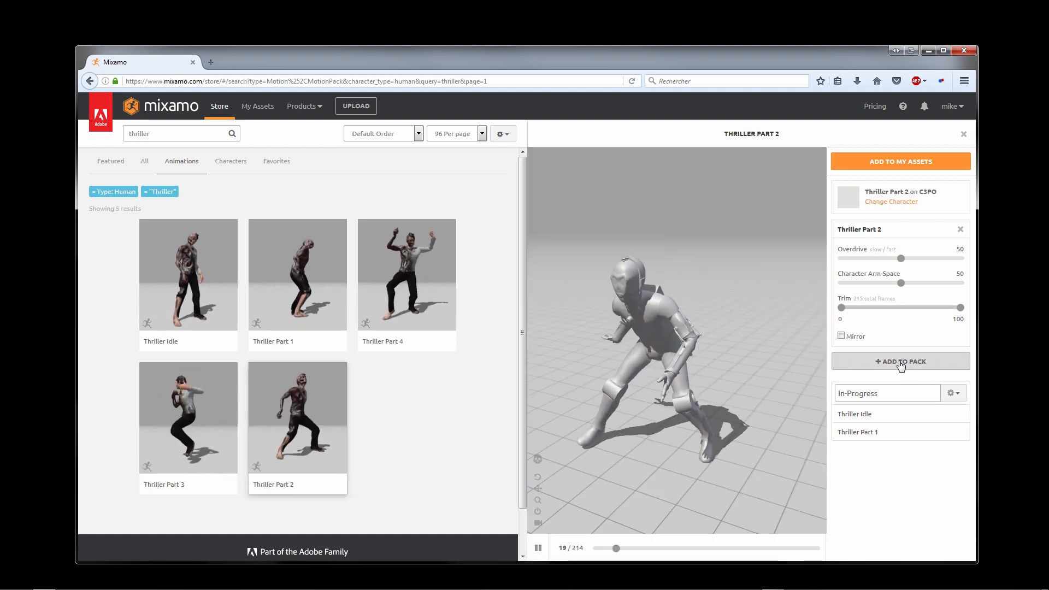
left_click(901, 363)
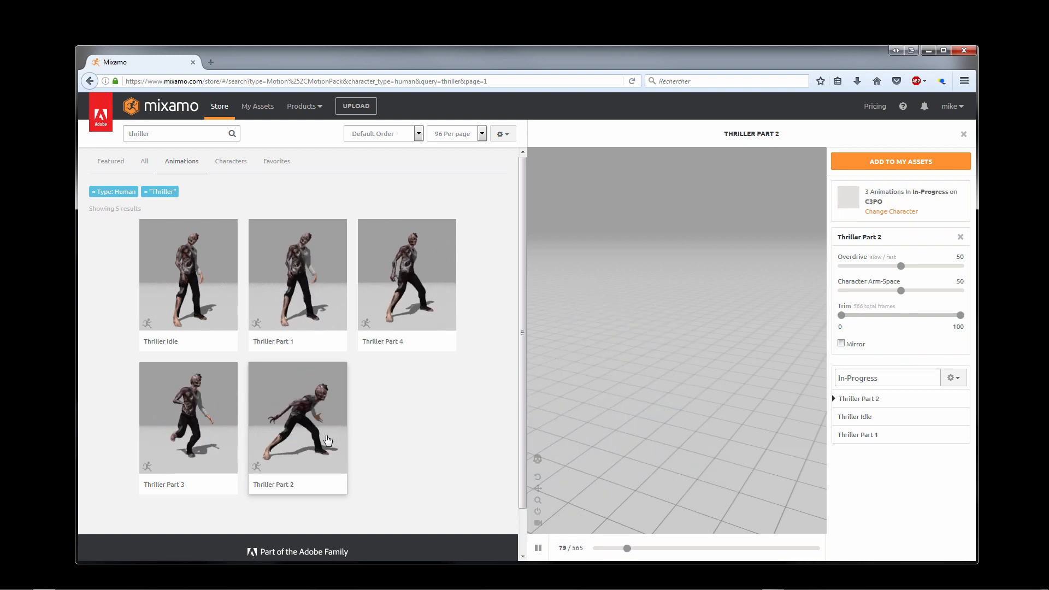
left_click(212, 426)
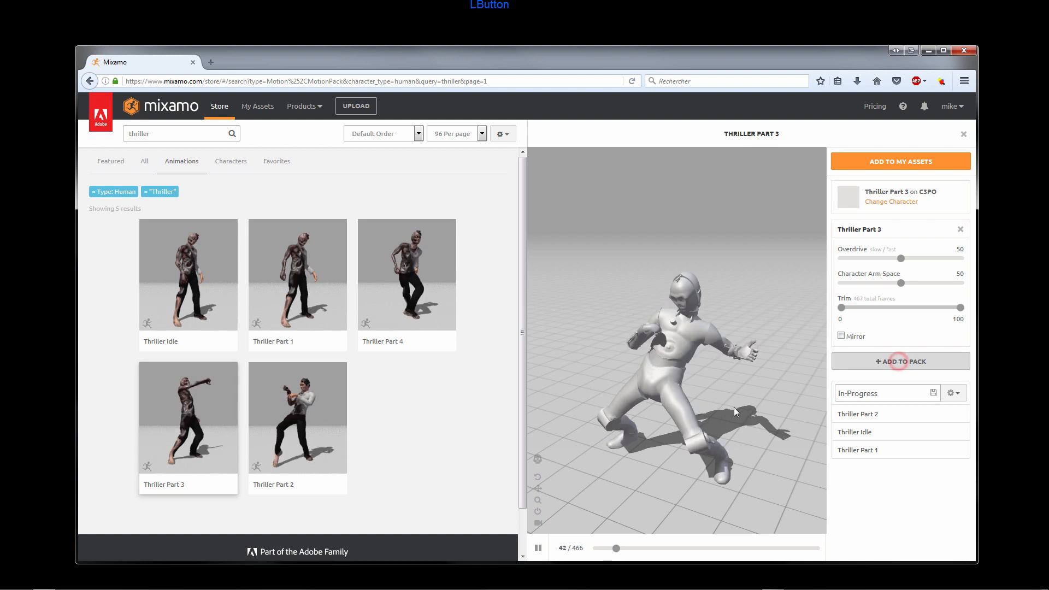
left_click(390, 295)
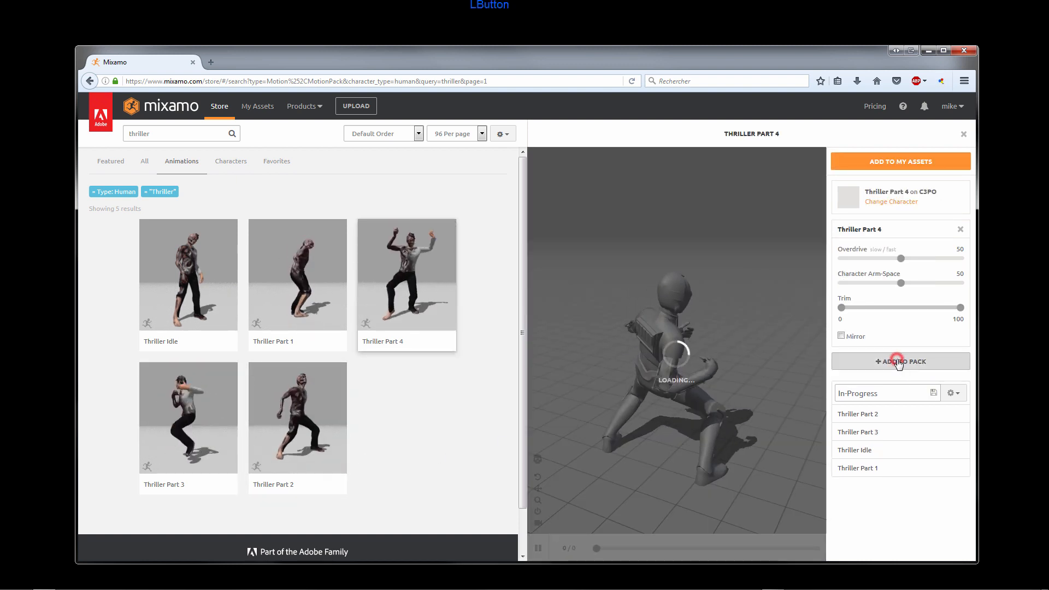
left_click(898, 362)
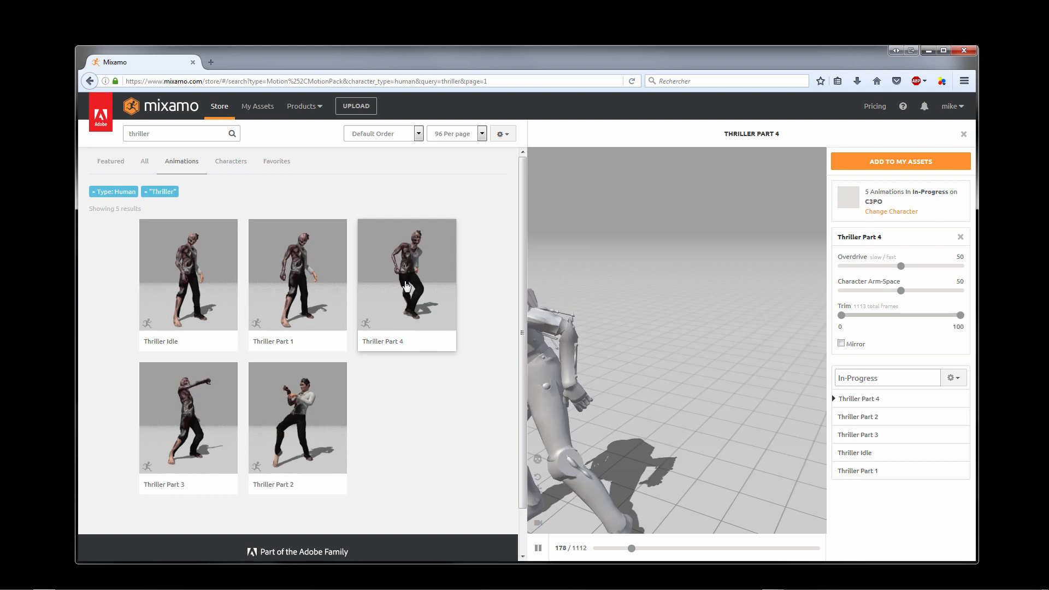
Add the C3PO animation pack to the owned assets and queue its download as FBX, T-Pose, at 24 frames per second
left_click(901, 164)
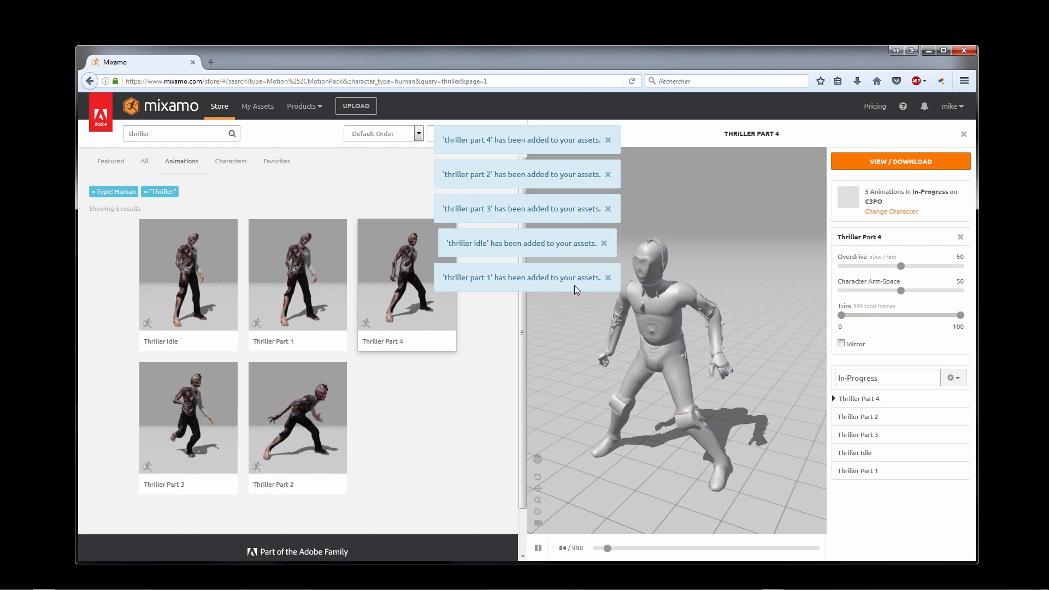
left_click(904, 164)
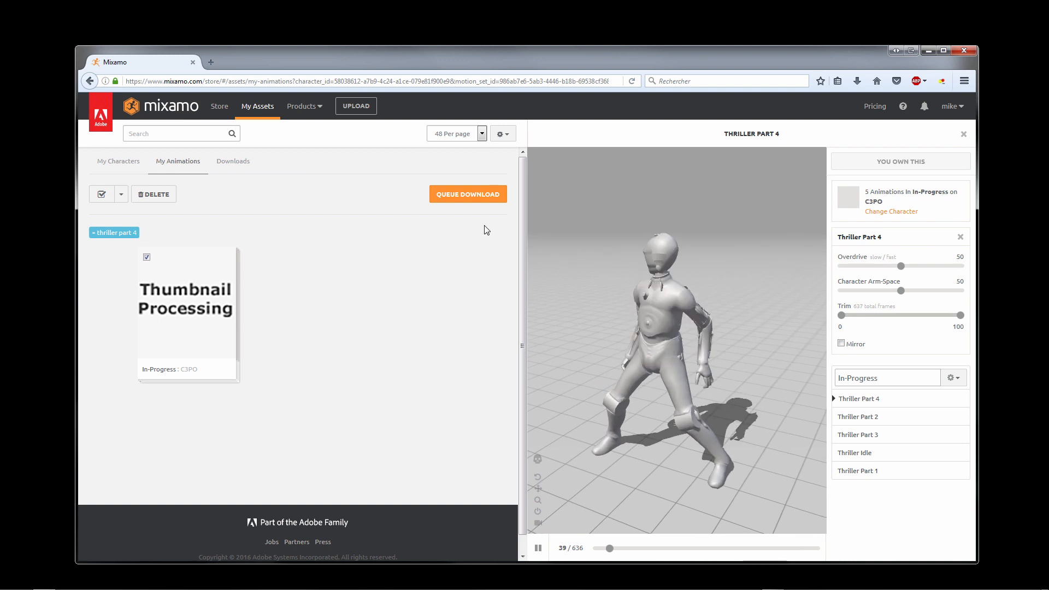
left_click(482, 198)
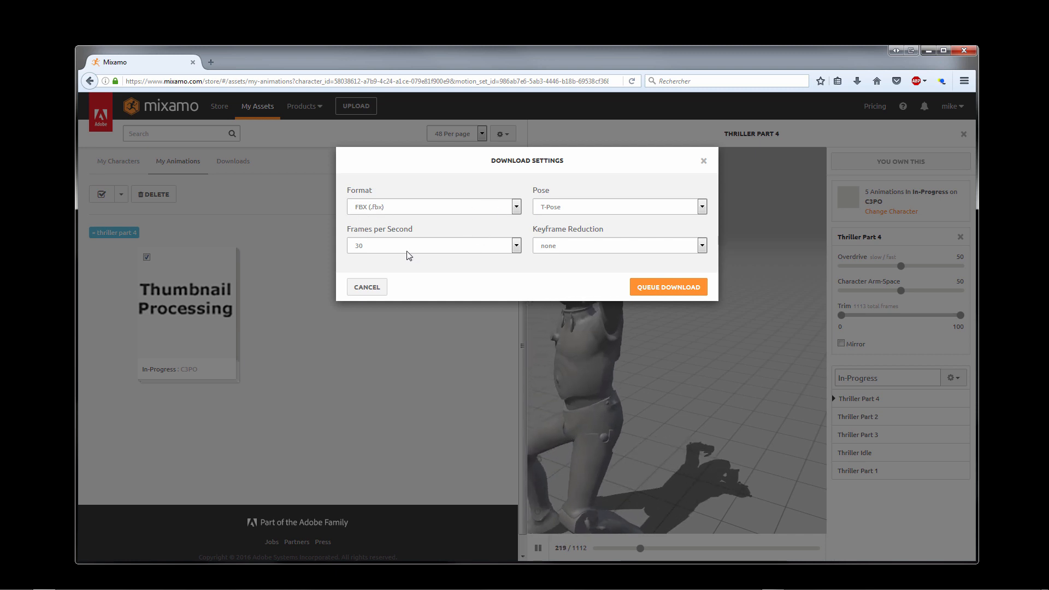
left_click(516, 246)
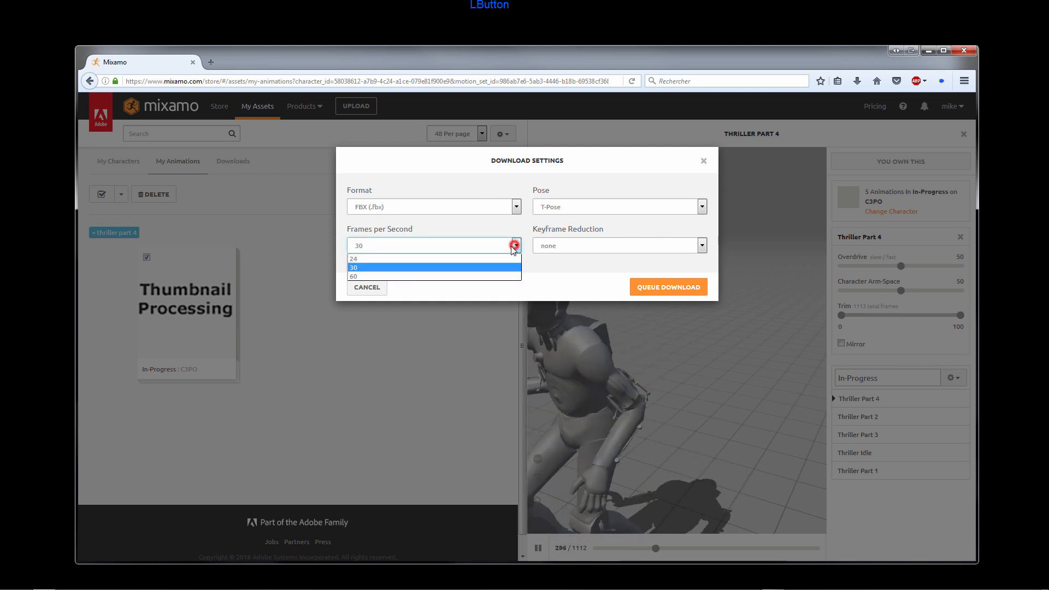
left_click(361, 259)
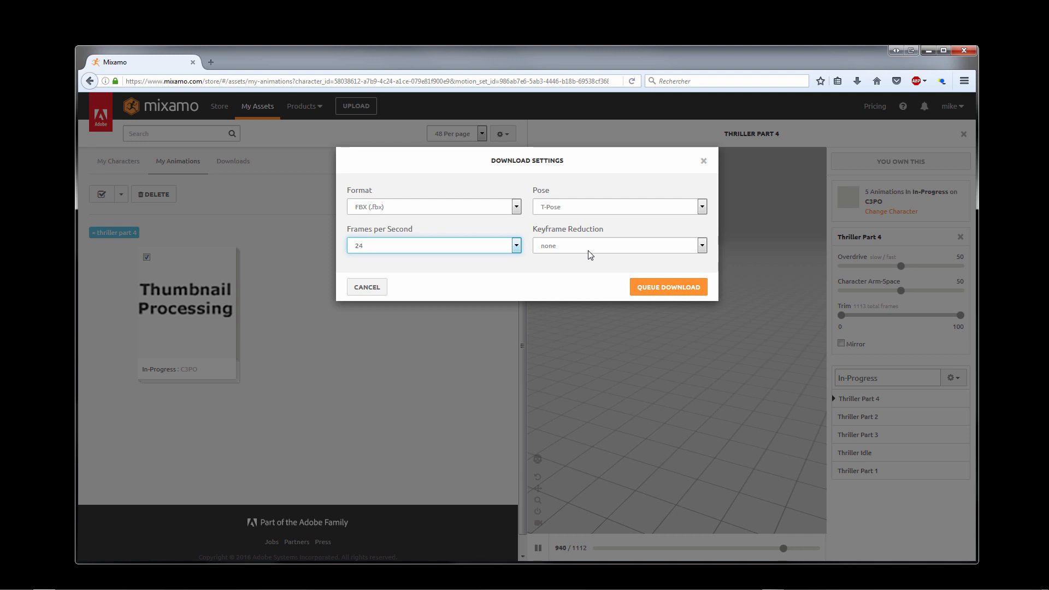
left_click(679, 288)
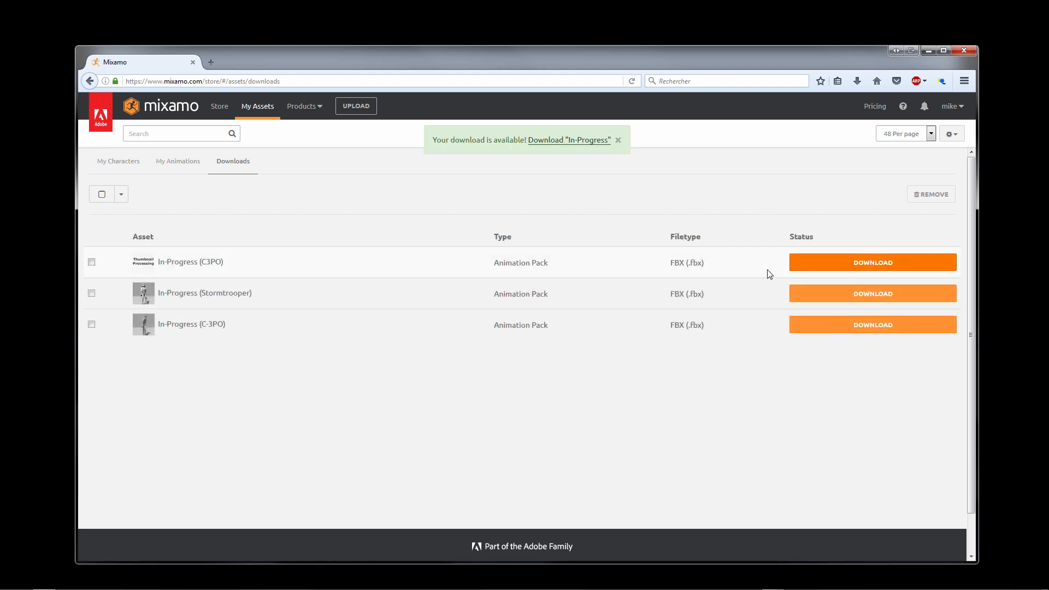
Download the In-Progress (C3PO) pack as In_Progress.zip into the Tutoriel > C4D folder on Work (D:) and close the browser
left_click(875, 264)
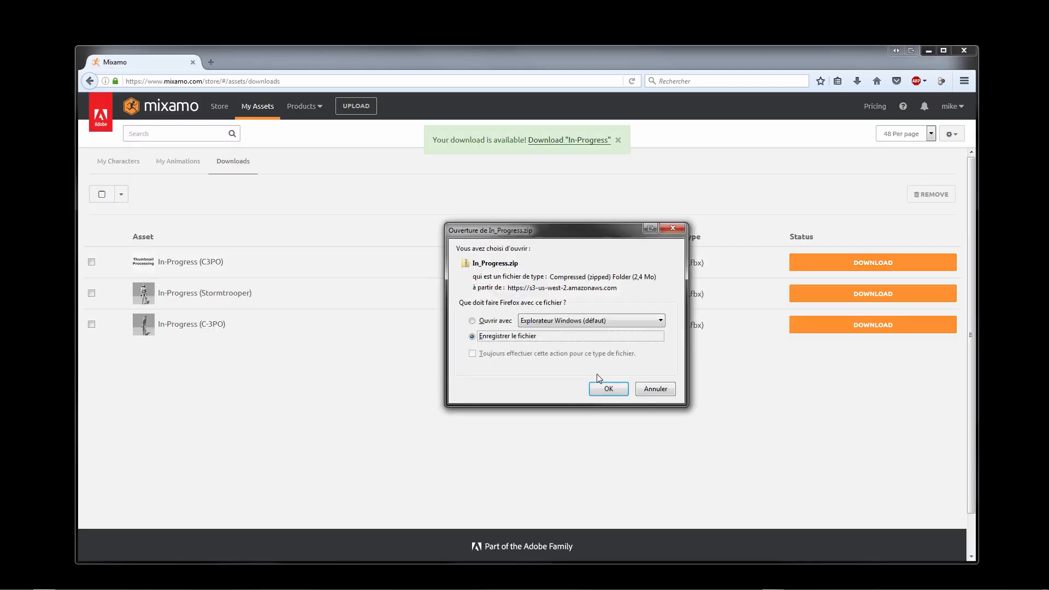
left_click(610, 389)
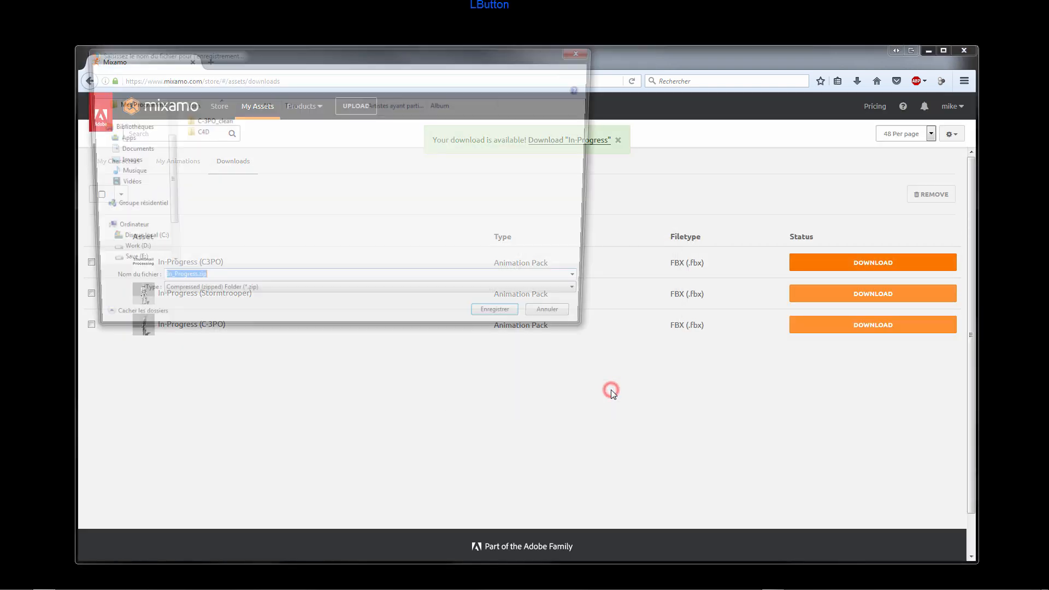
double_click(196, 136)
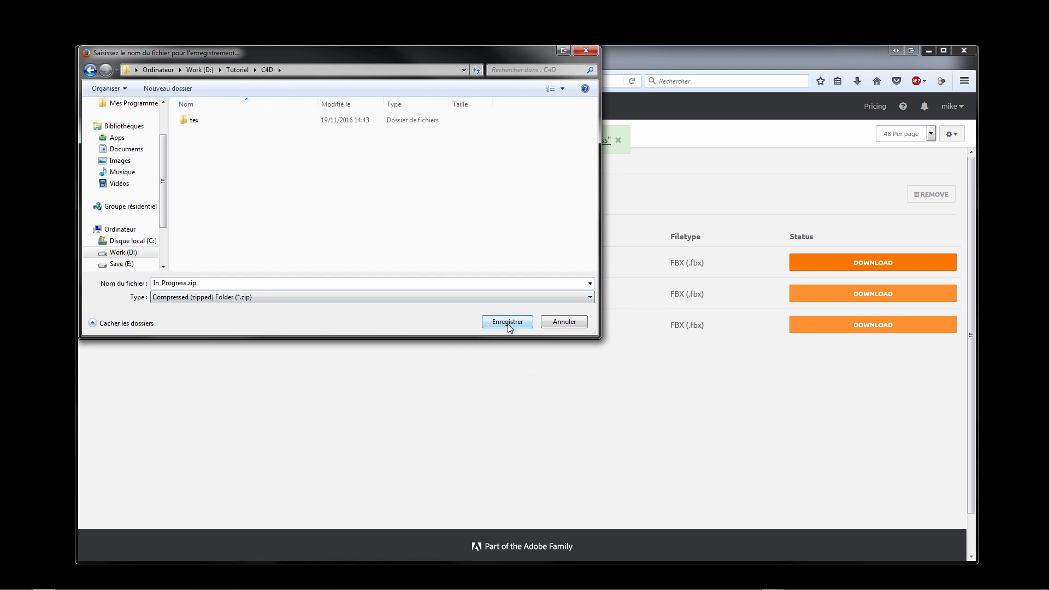
left_click(507, 323)
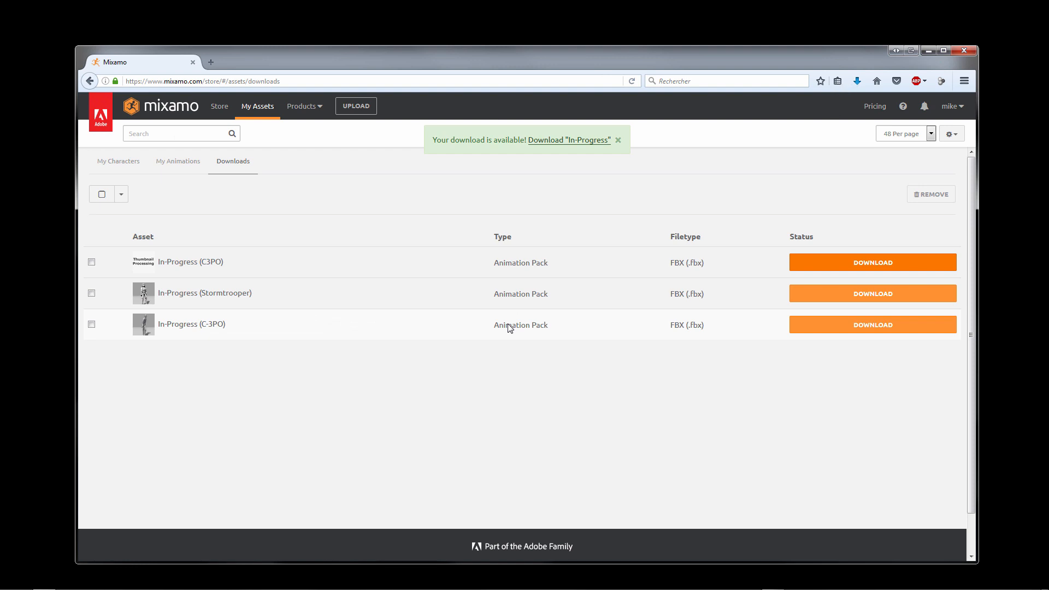
left_click(960, 51)
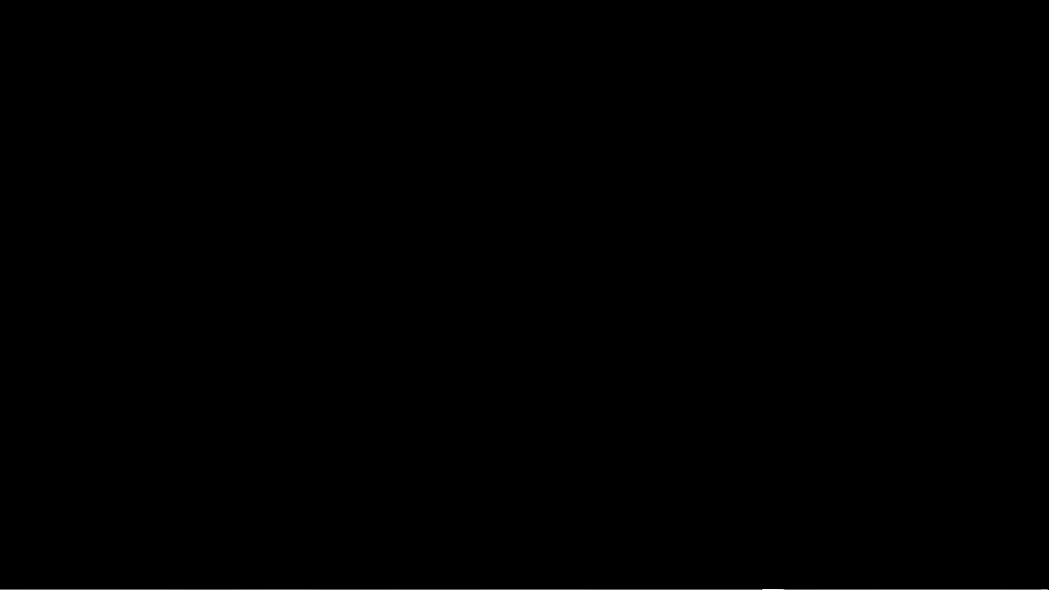
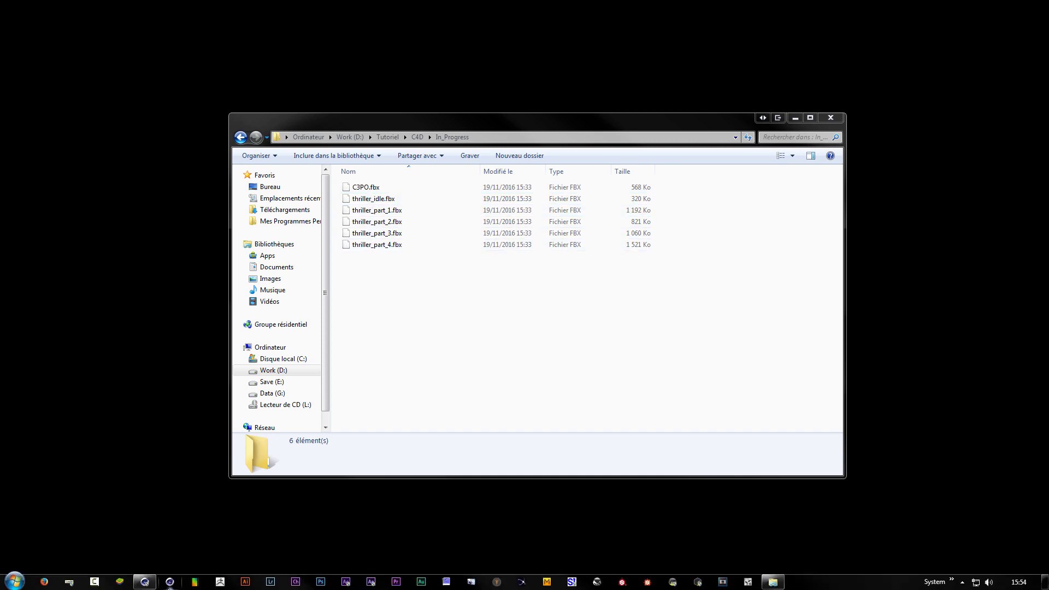
Switch to CINEMA 4D and set the C3PO_Anim.c4d project's frame rate to 24 IPS
left_click(145, 583)
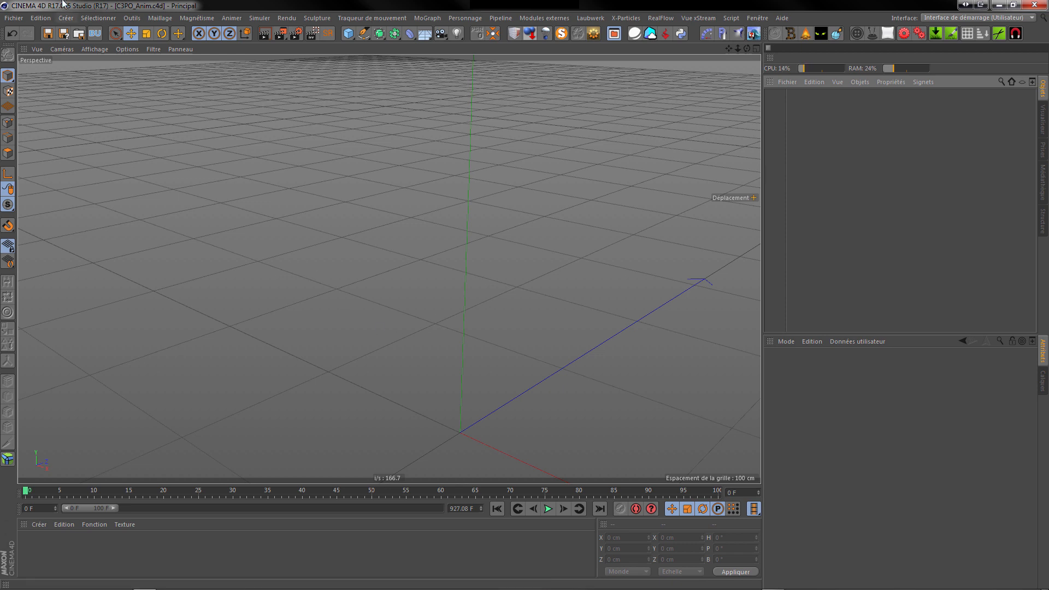
left_click(48, 36)
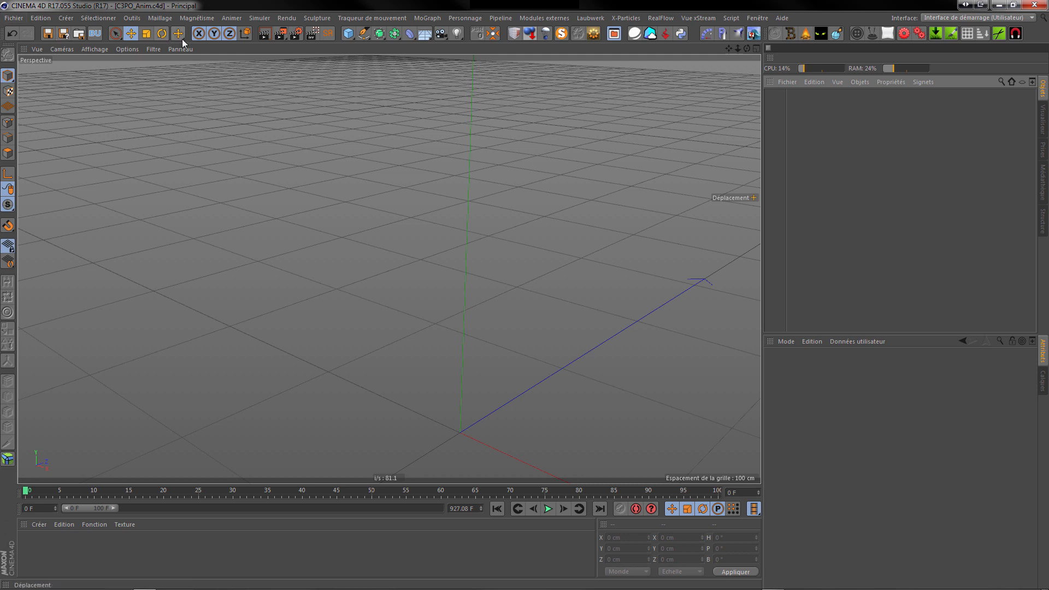
left_click(38, 19)
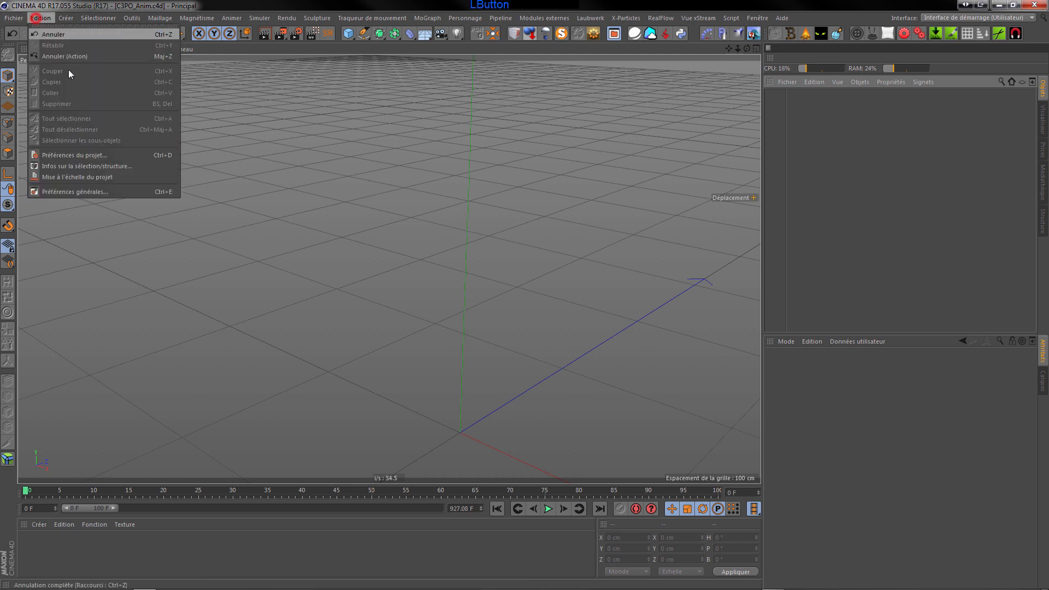
left_click(88, 156)
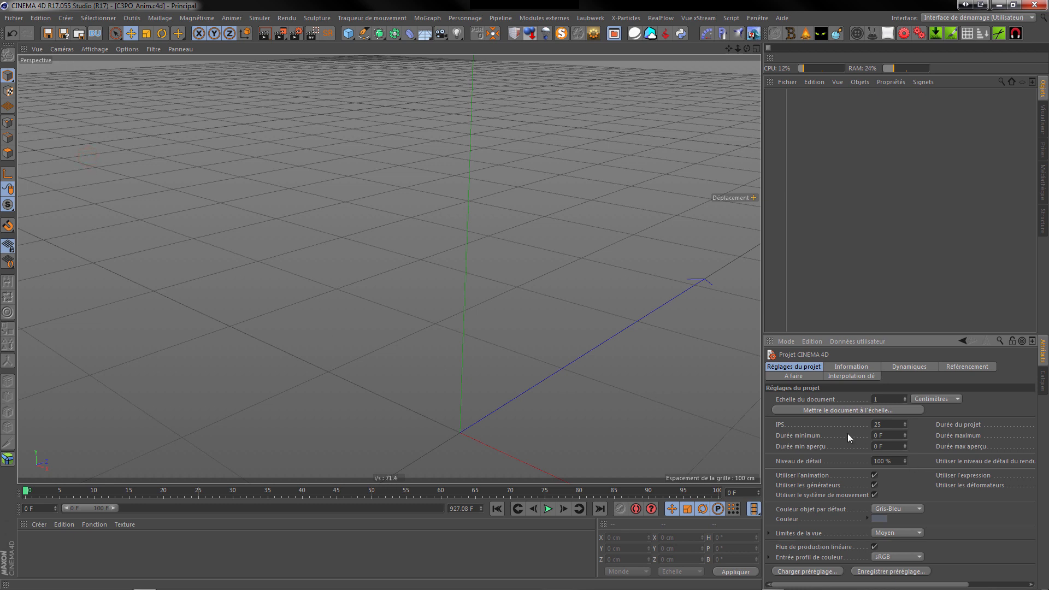
left_click(885, 425)
type("24")
key("Return")
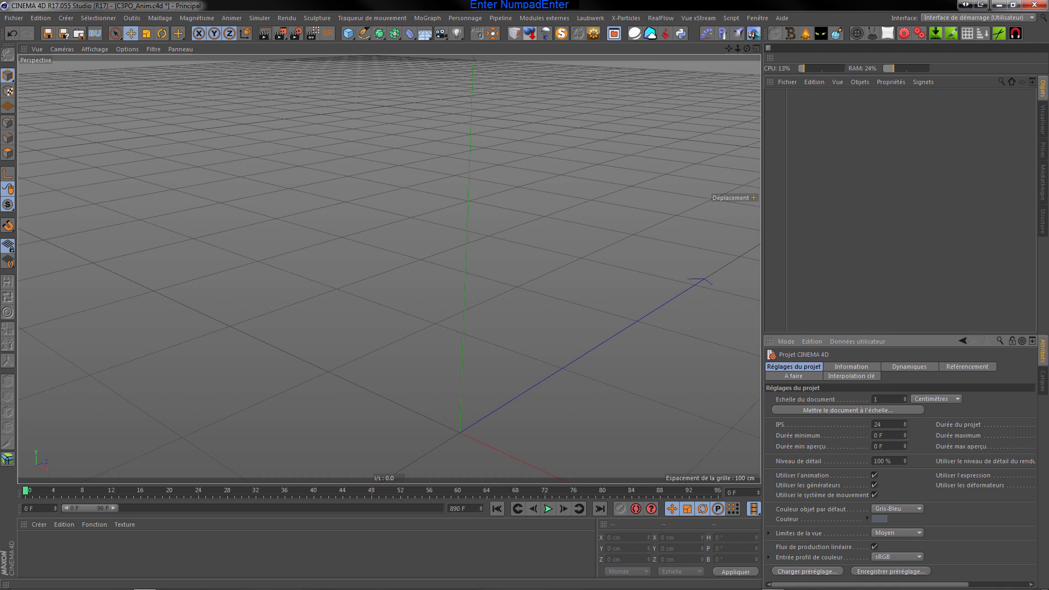
Merge C3PO.fbx from the In_Progress folder into the project, accepting the FBX import settings
left_click(16, 19)
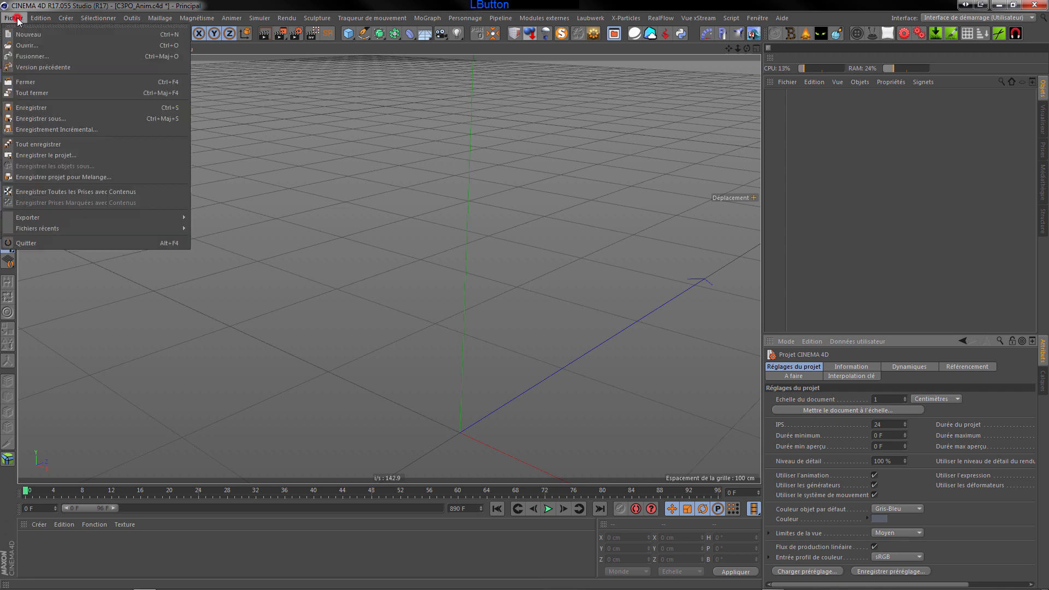
left_click(27, 45)
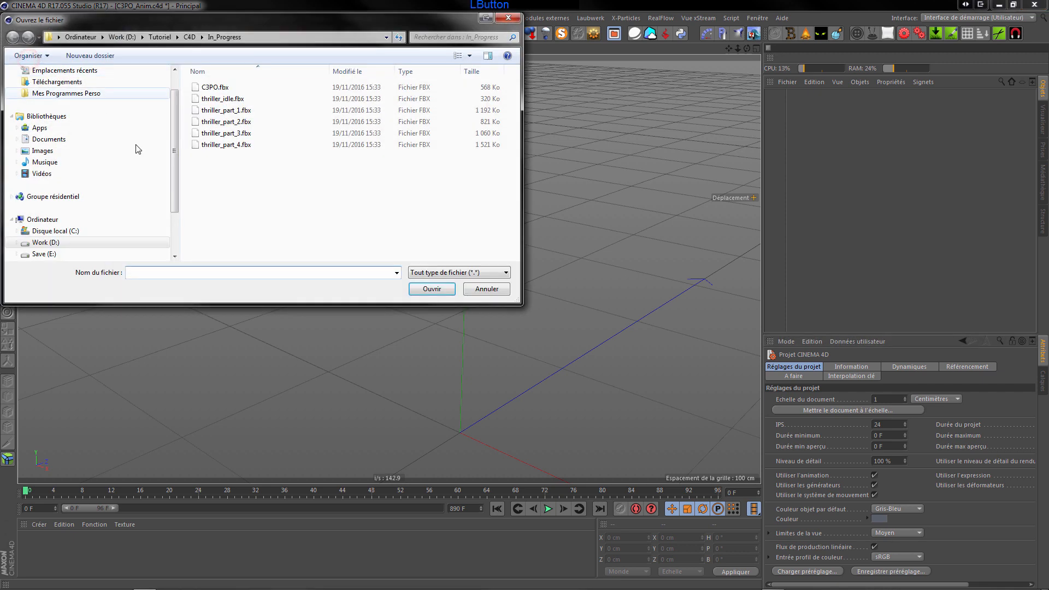
left_click(223, 89)
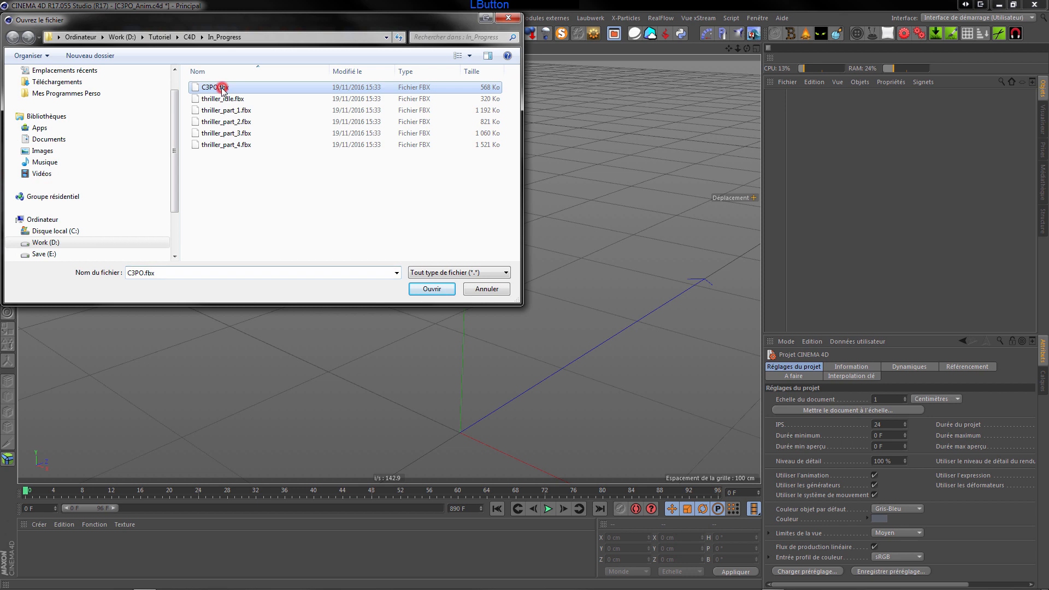
left_click(428, 289)
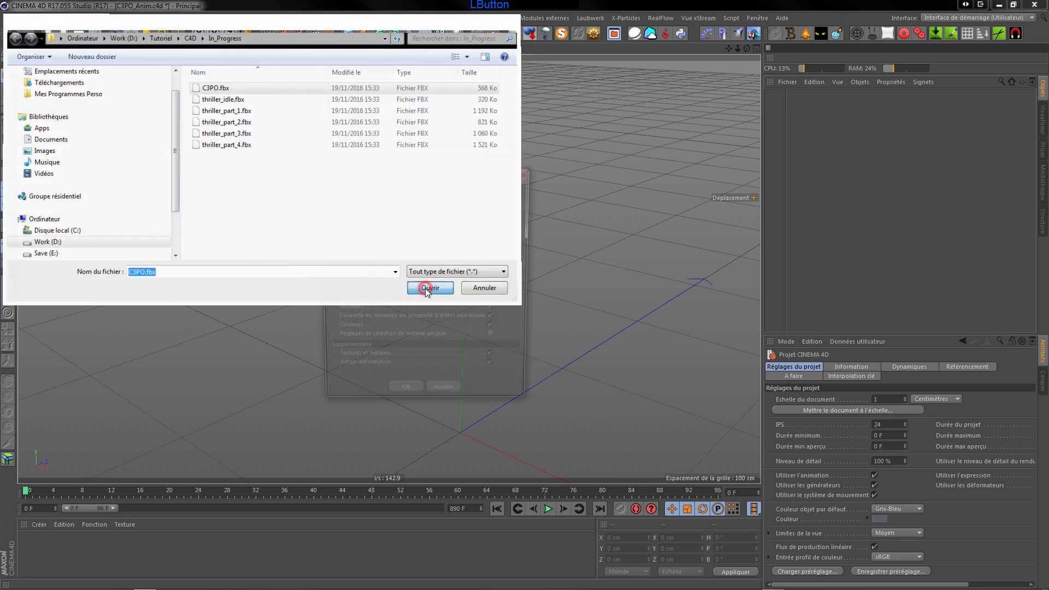
left_click(405, 400)
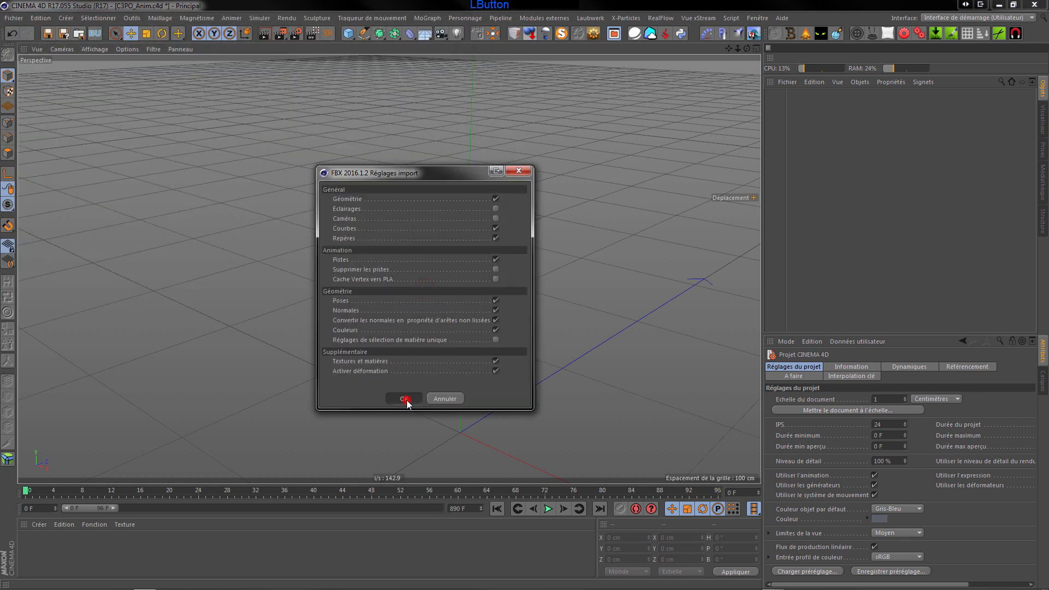
Rename the imported root joint mixamorig:Hips as Squelette
scroll(480, 262, "down", 4)
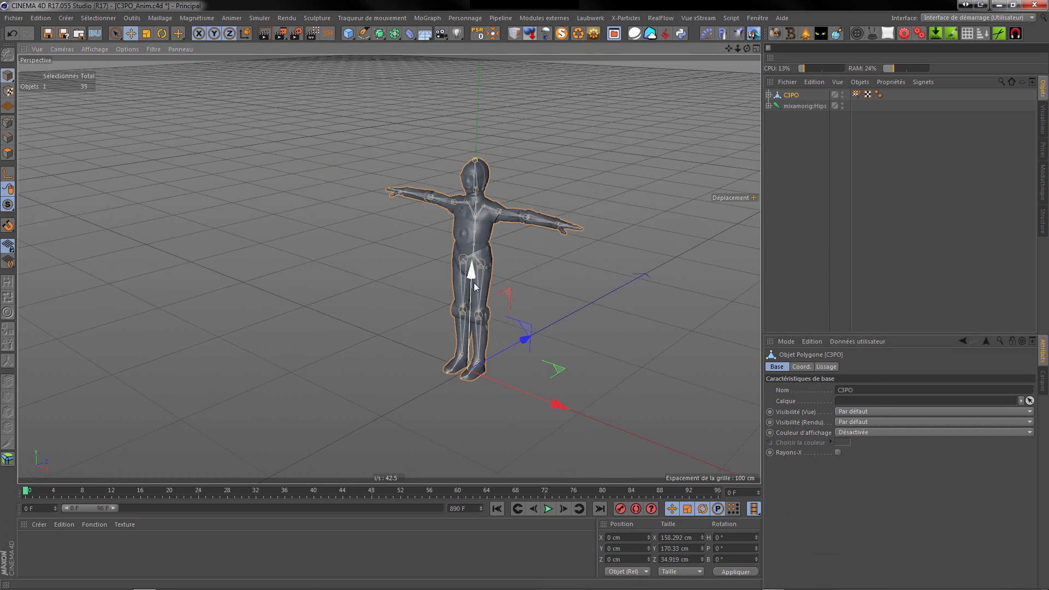
scroll(475, 280, "up", 5)
left_click_drag(747, 49, 392, 268)
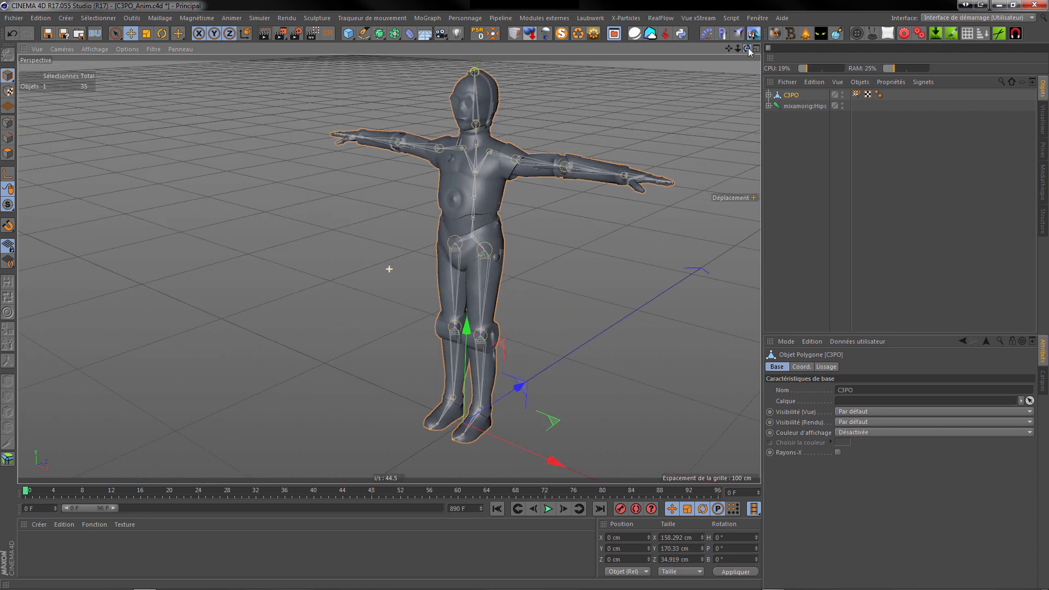
left_click(797, 107)
double_click(799, 107)
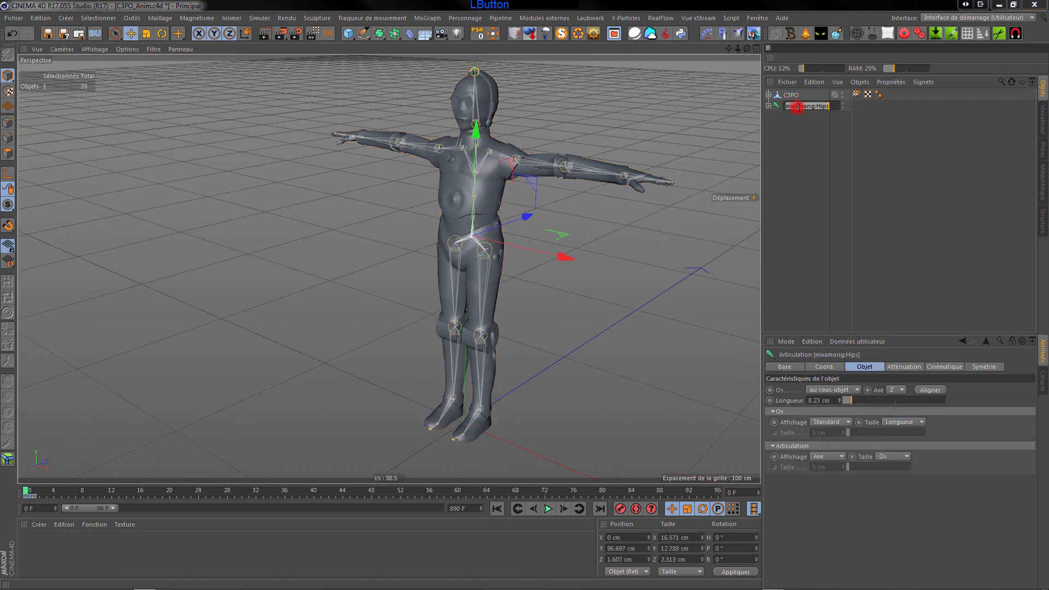
type("Squelette")
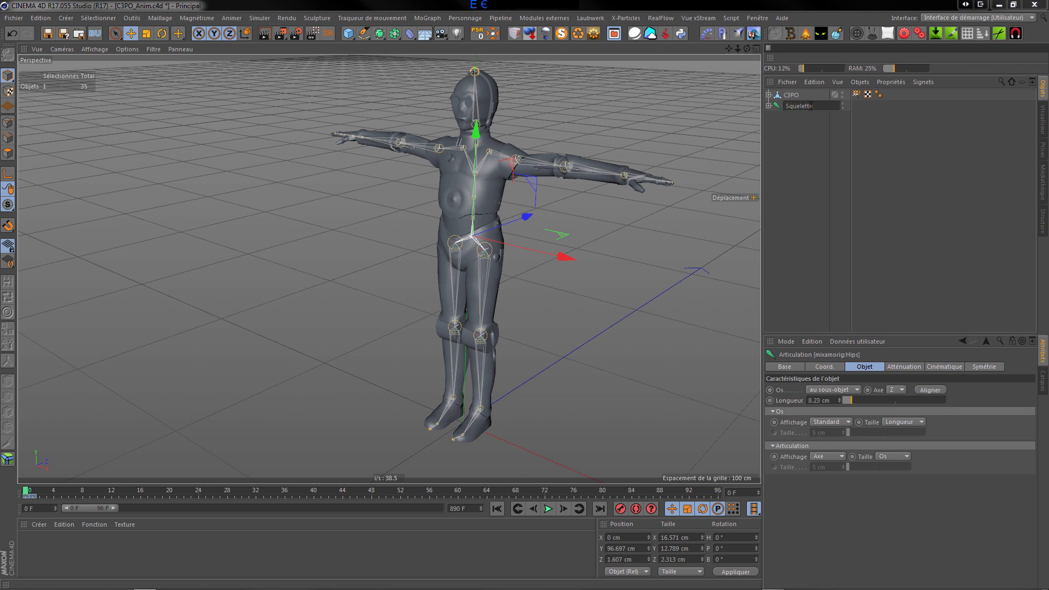
left_click(792, 132)
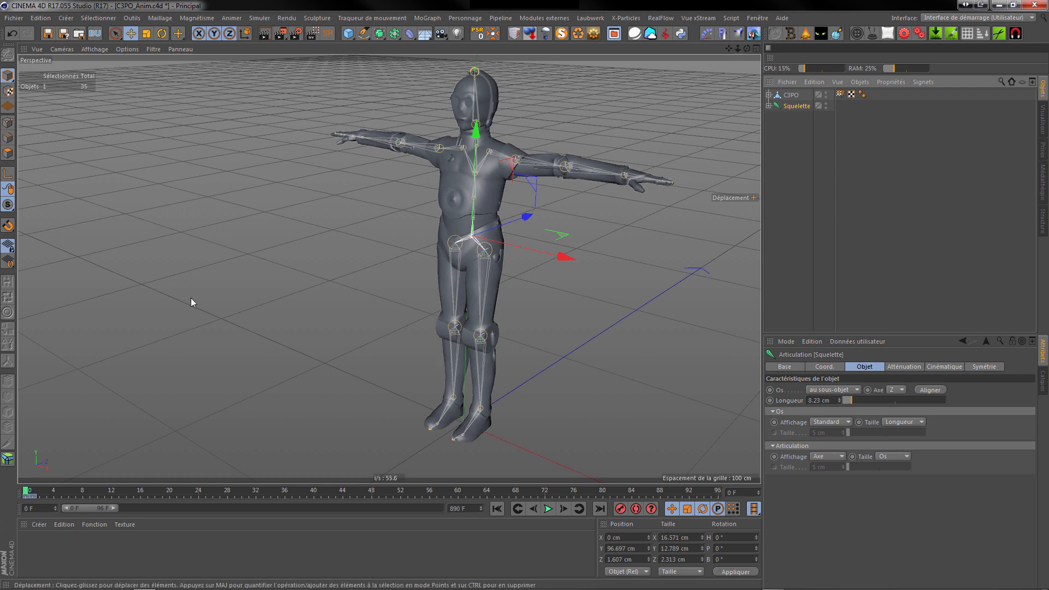
Play the imported C3PO character's timeline briefly, stop it and return to the first frame
left_click(548, 509)
left_click(548, 510)
left_click(497, 509)
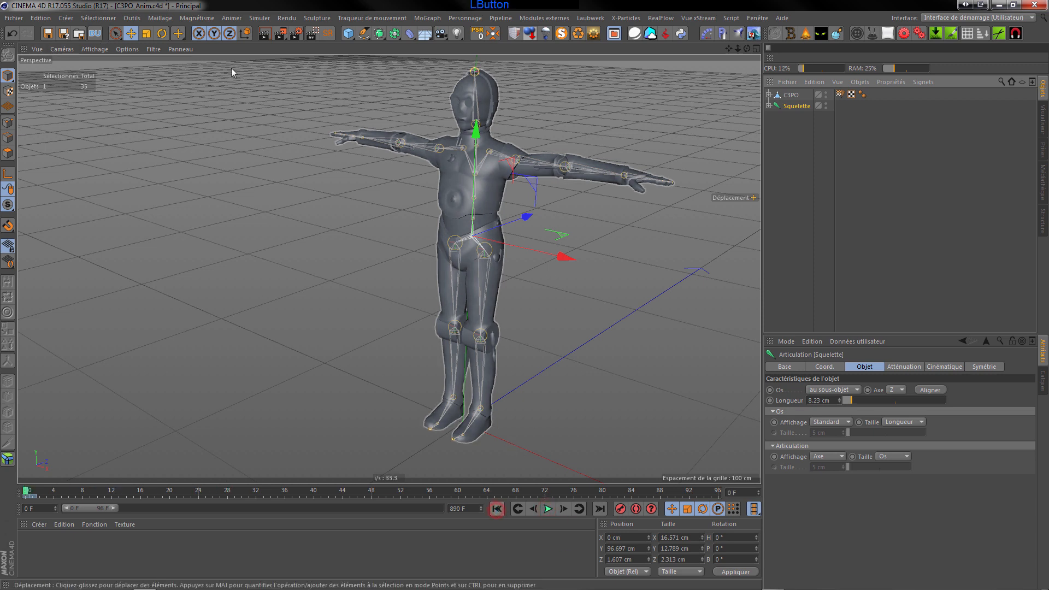
Merge thriller_idle.fbx from the In_Progress folder into the project, accepting the FBX import settings
left_click(14, 18)
left_click(28, 57)
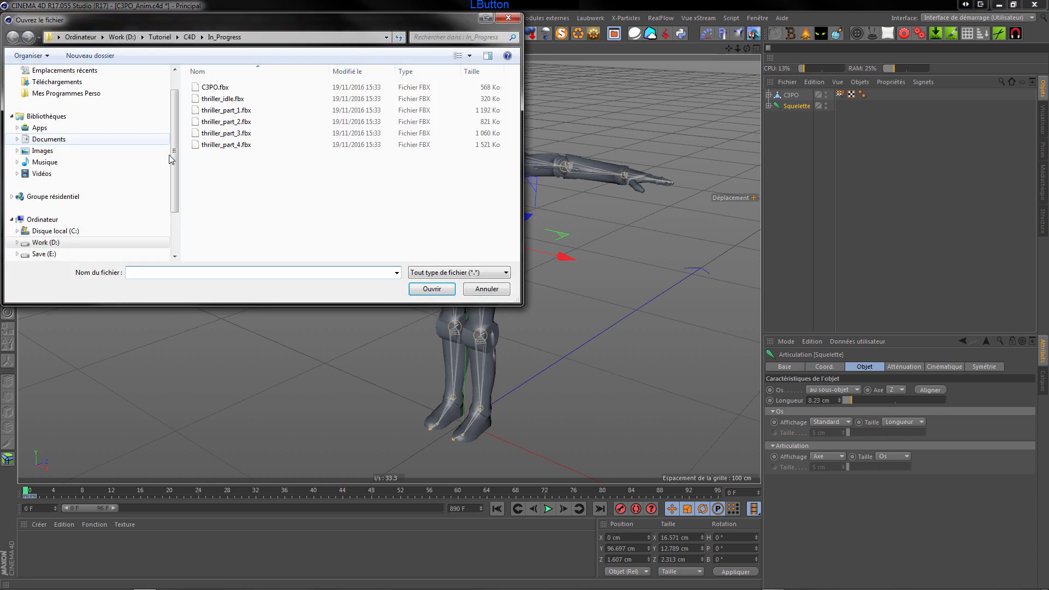
left_click(227, 100)
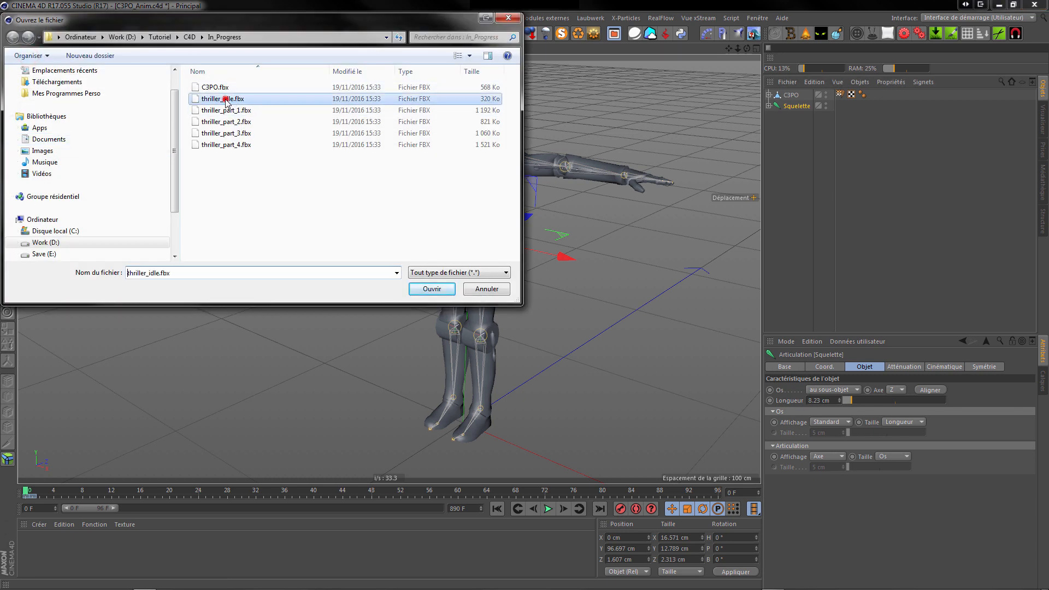
left_click(432, 289)
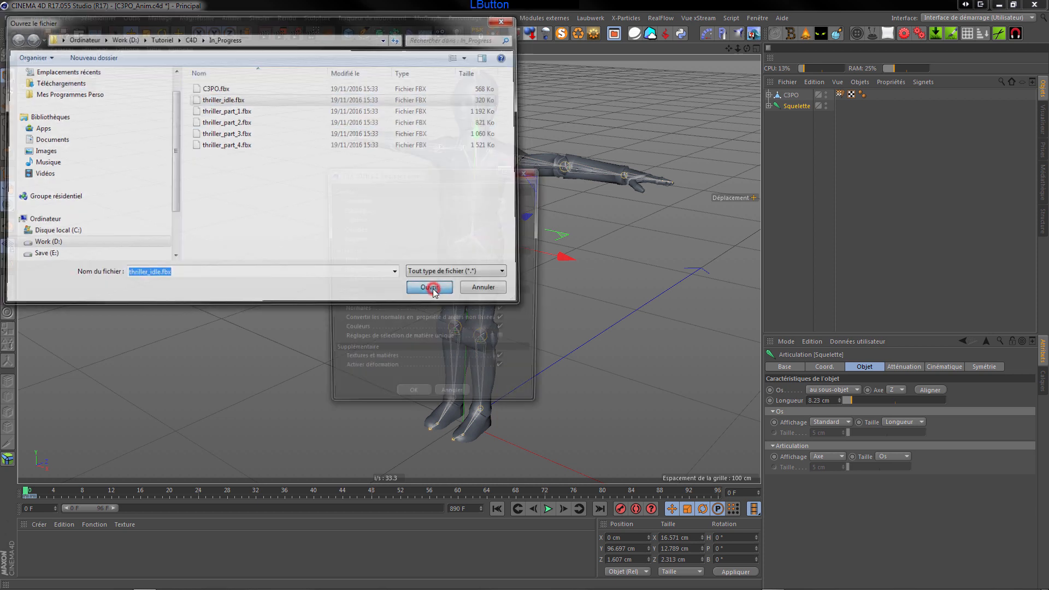
left_click(425, 401)
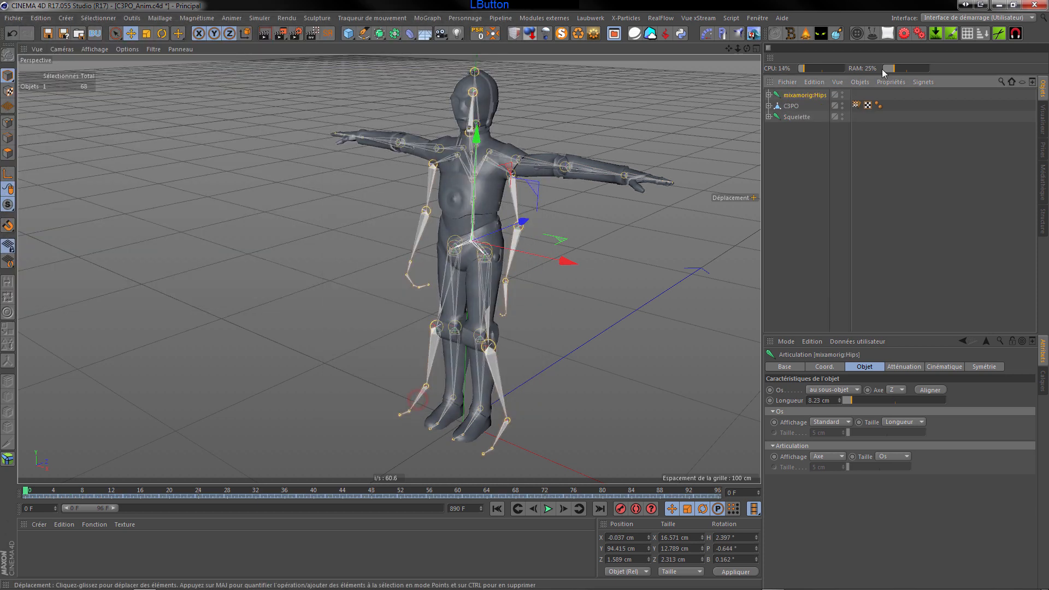
Rename the newly imported mixamorig:Hips joint as 0 and place it below Squelette in the object hierarchy
double_click(808, 95)
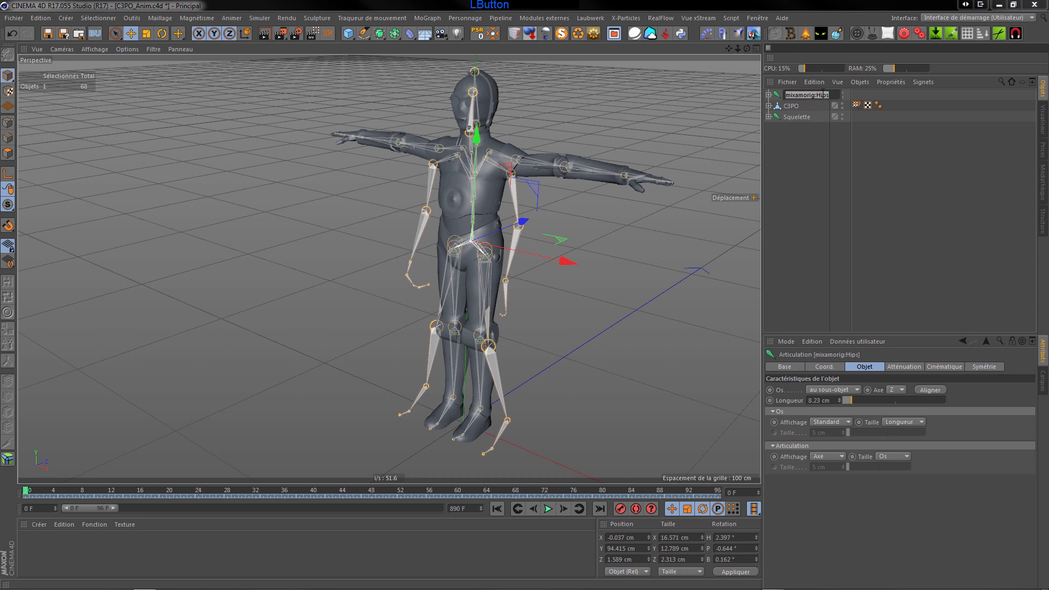
type("0")
key("Return")
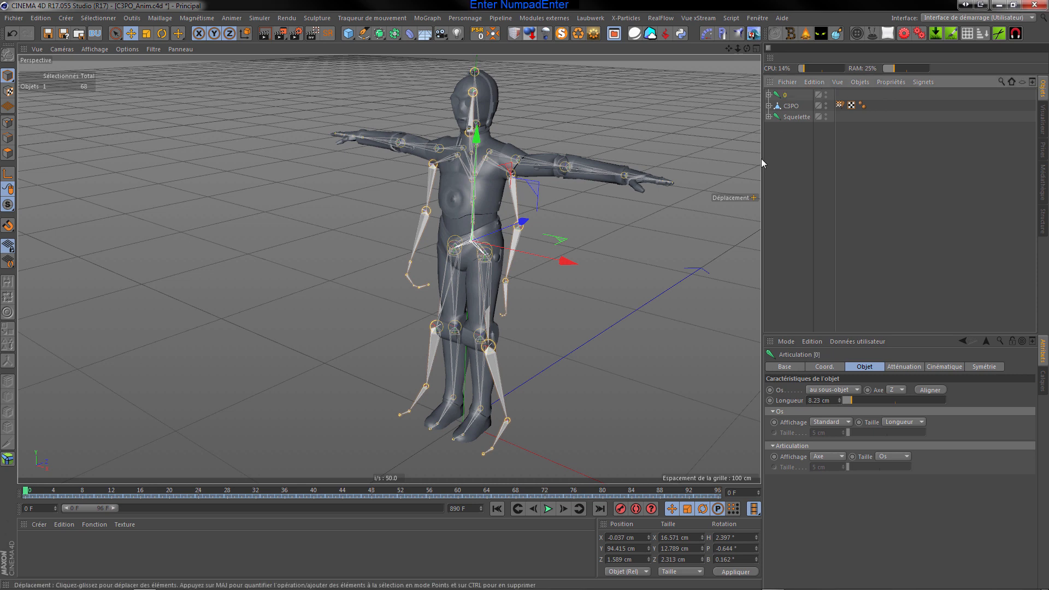
left_click(771, 136)
left_click_drag(785, 95, 782, 130)
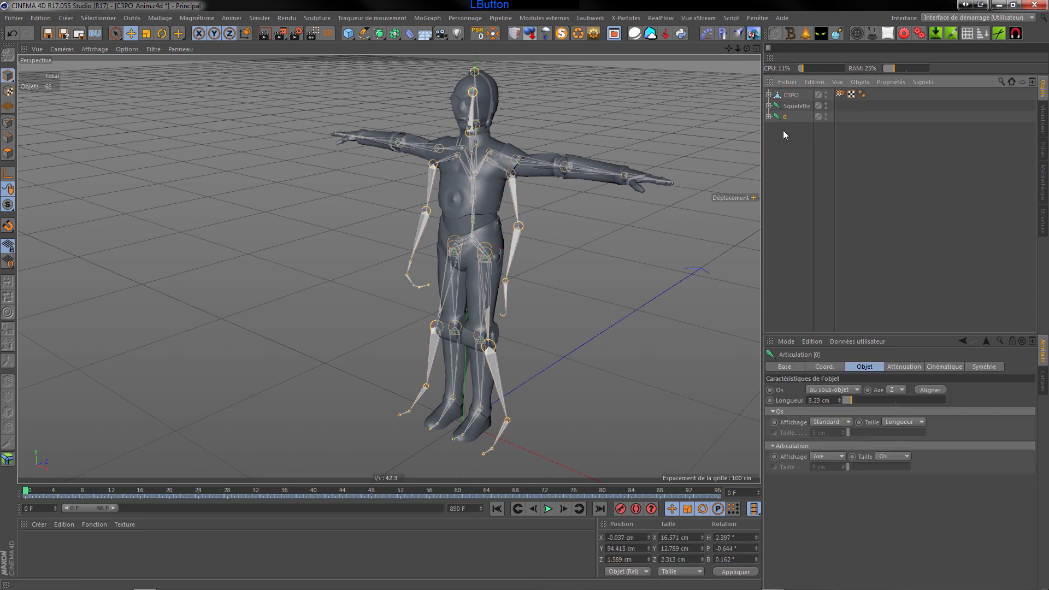
left_click(781, 145)
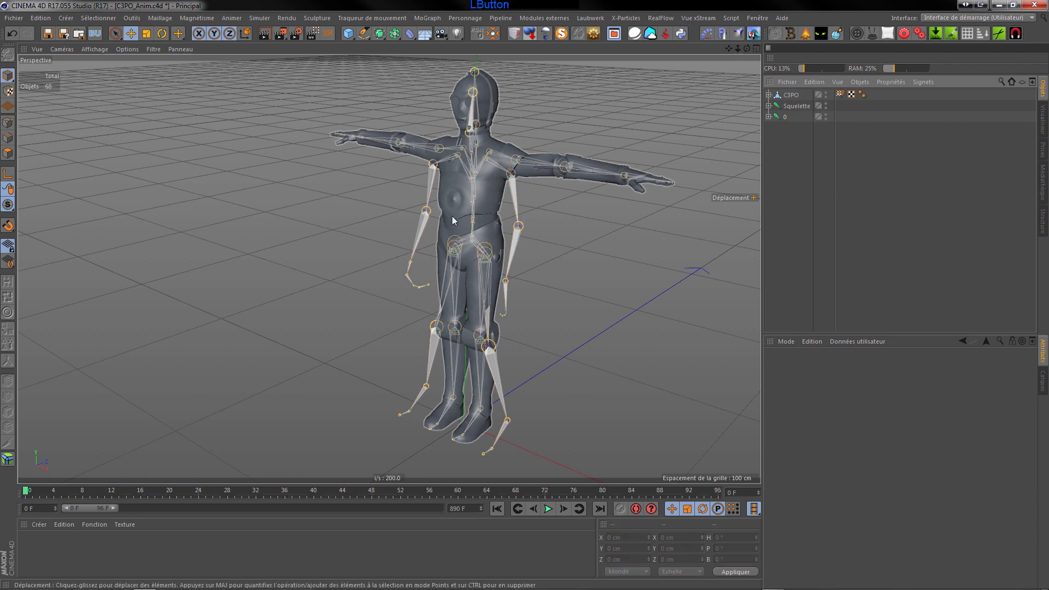
Play the merged idle animation briefly to compare the two skeletons, stop it and return to the first frame
scroll(524, 130, "up", 4)
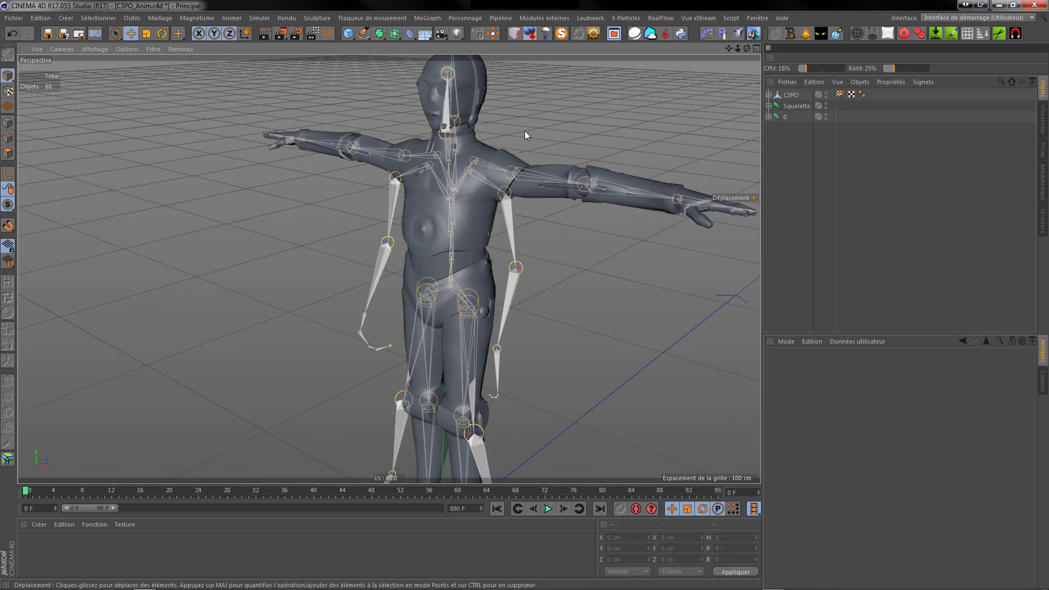
scroll(524, 130, "down", 2)
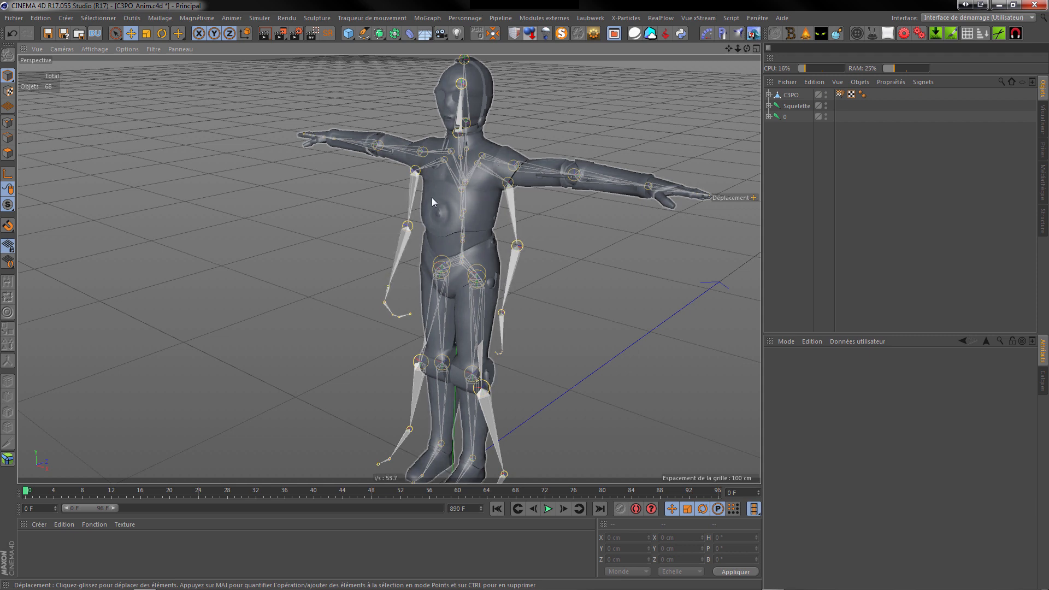
left_click(794, 153)
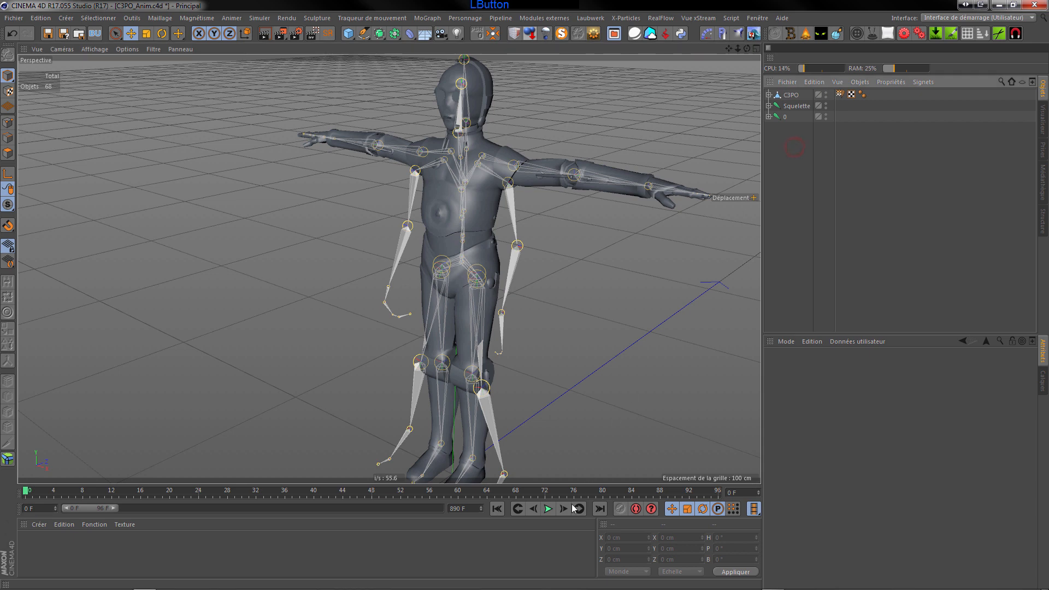
left_click(549, 509)
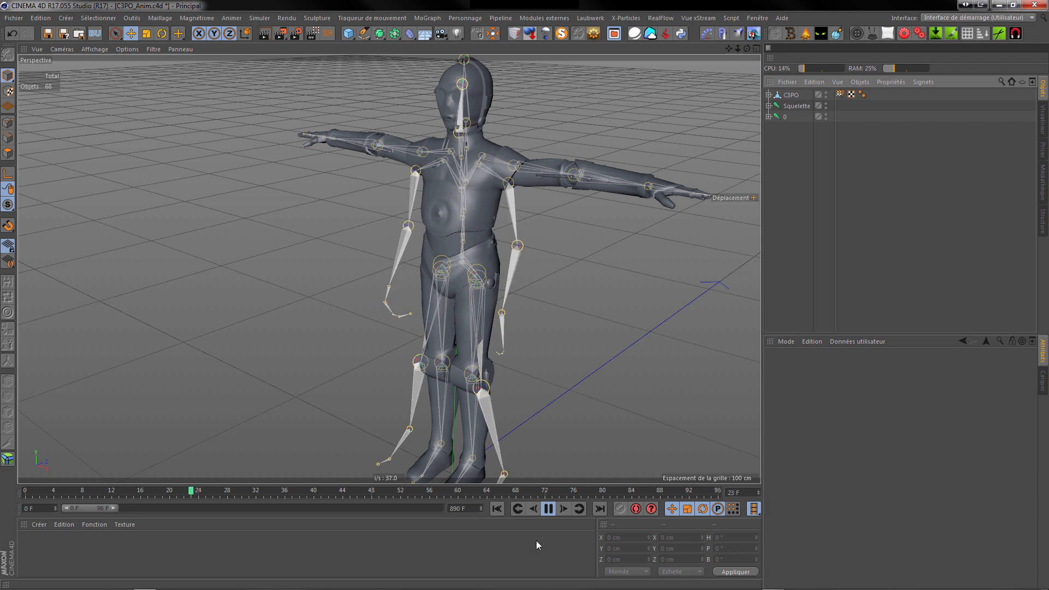
left_click(549, 509)
left_click(495, 510)
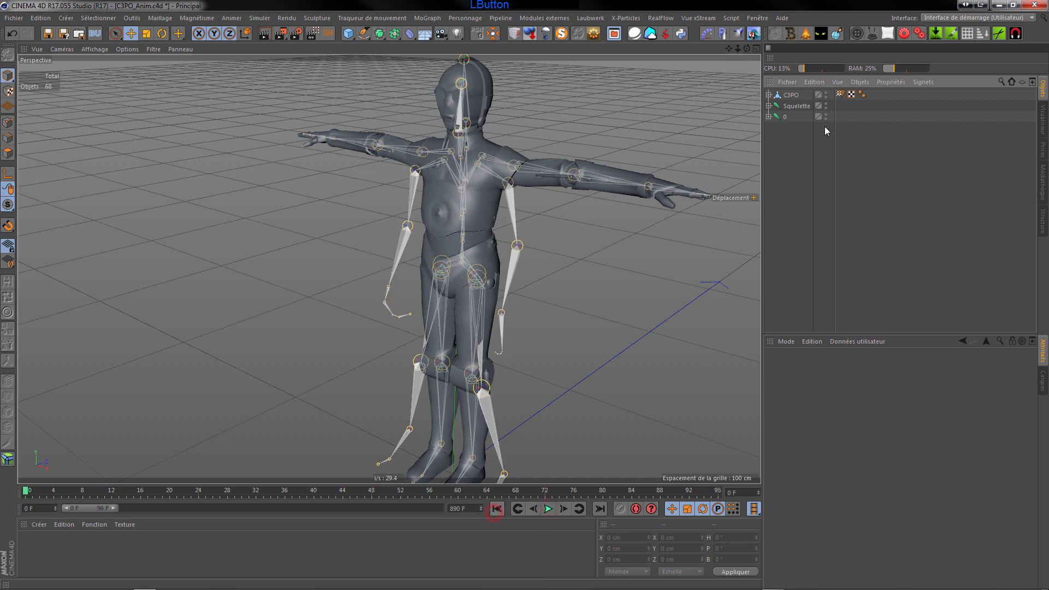
Add a Changer la cible character tag to the Squelette joint and display the tag's properties
left_click(794, 108)
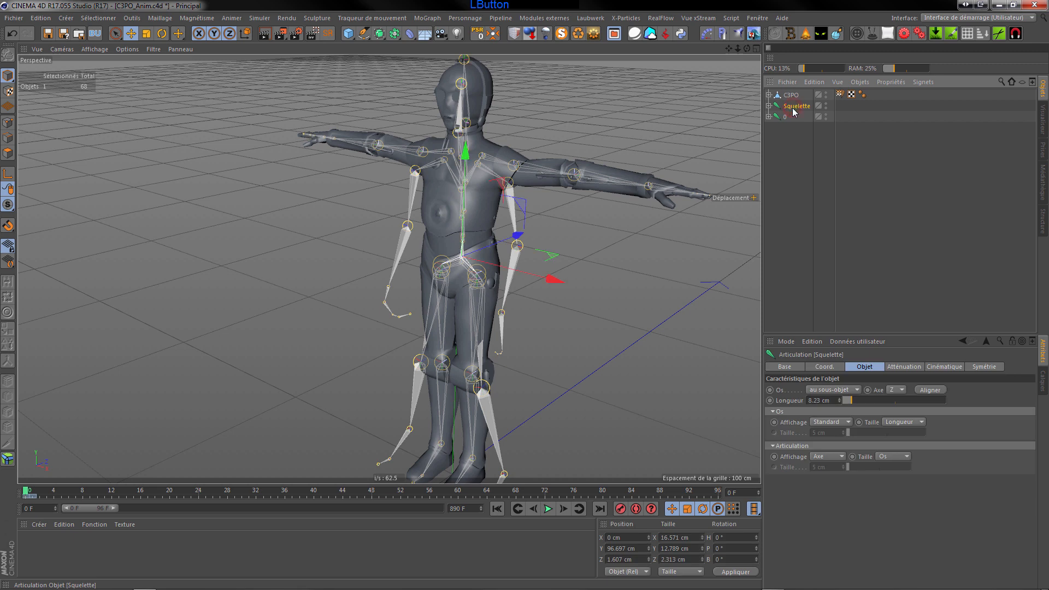
right_click(799, 109)
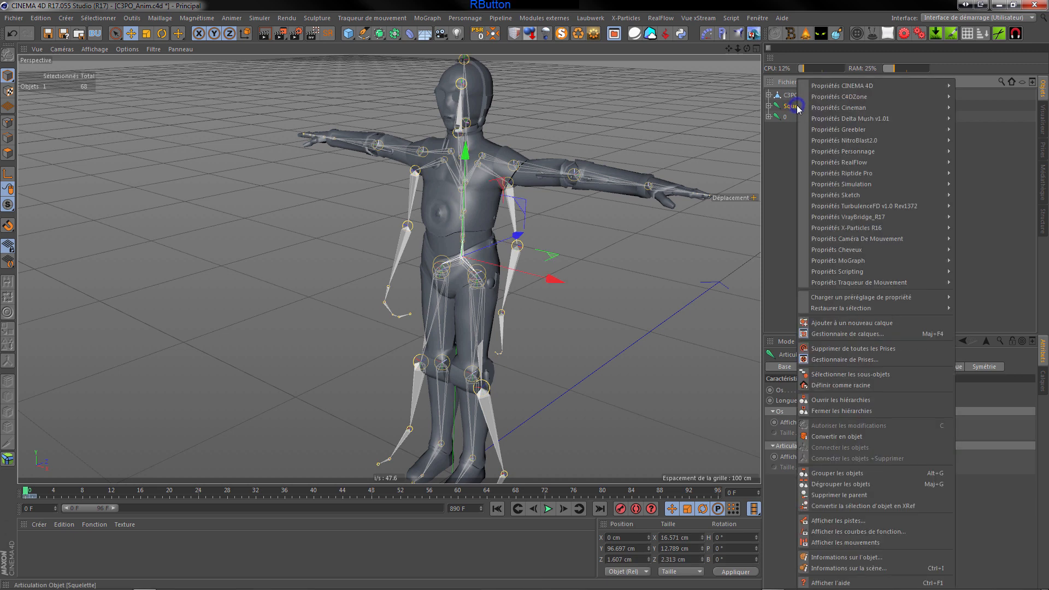
mouse_move(857, 153)
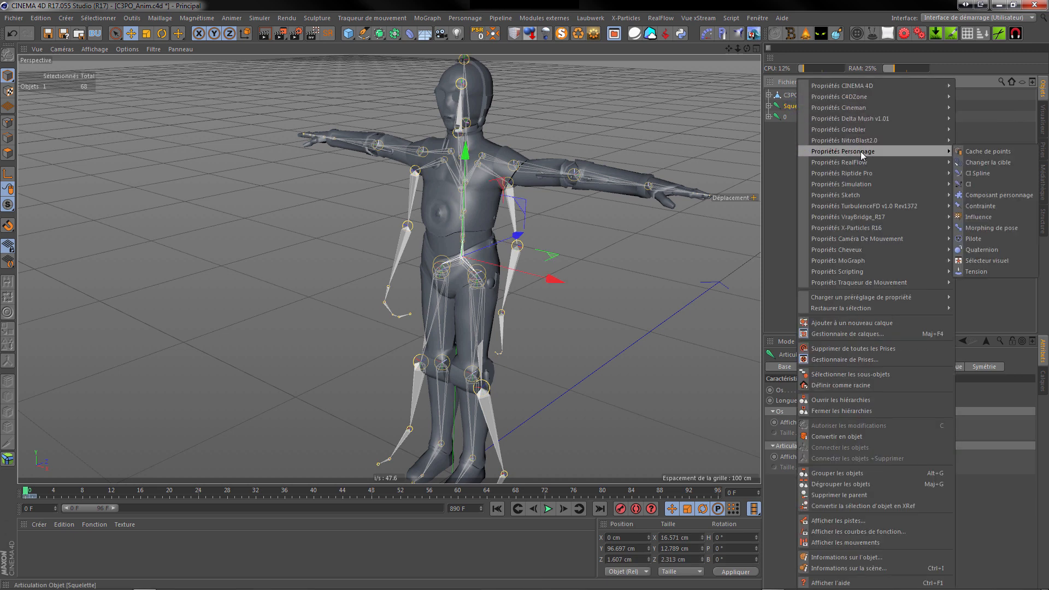
left_click(981, 163)
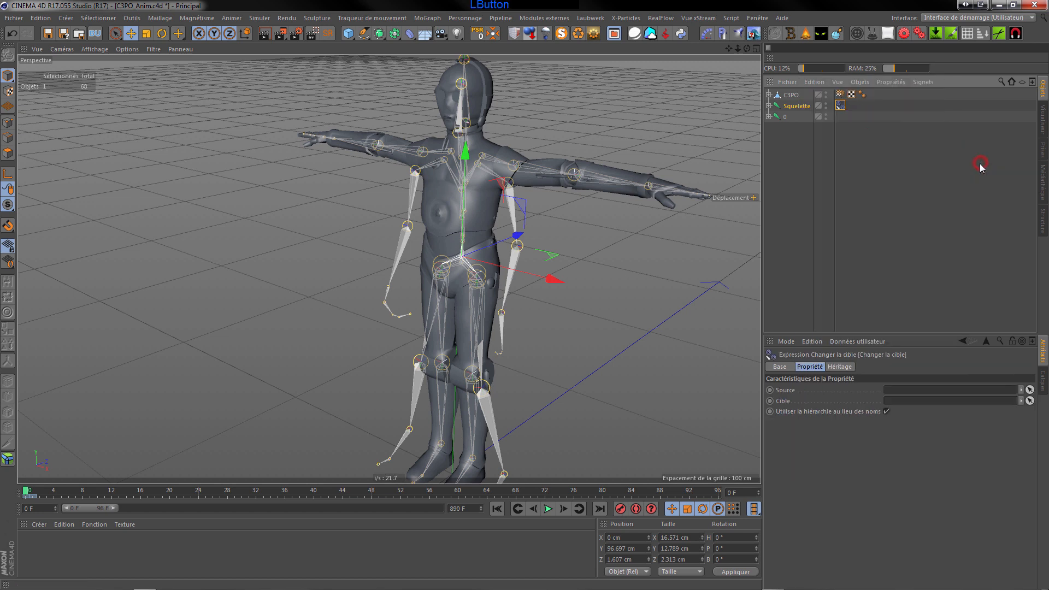
left_click(791, 143)
left_click(841, 106)
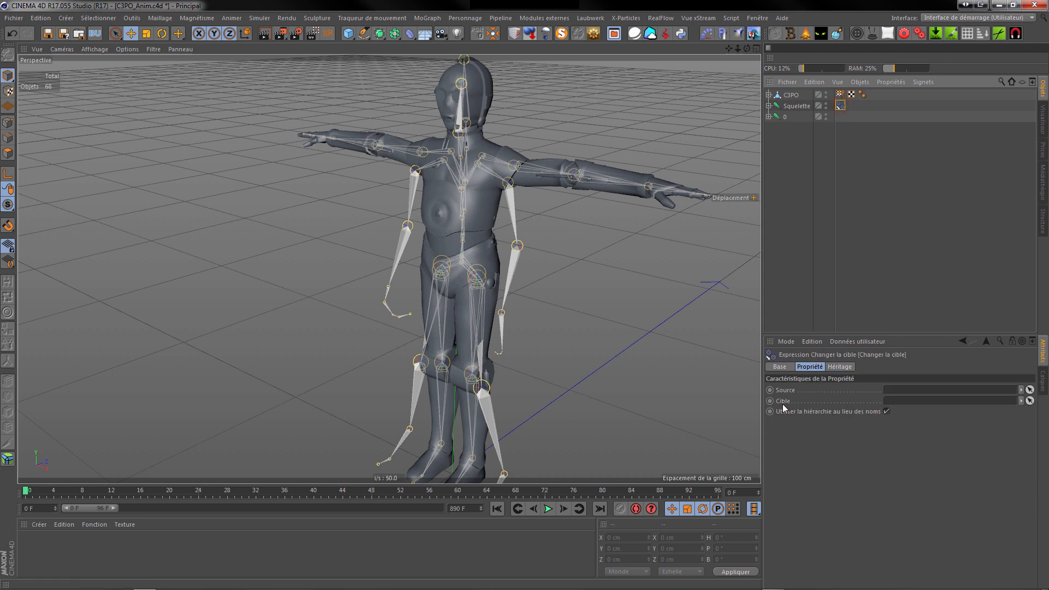
Assign Squelette as the retargeting tag's Cible and joint 0 as its Source
left_click(1030, 401)
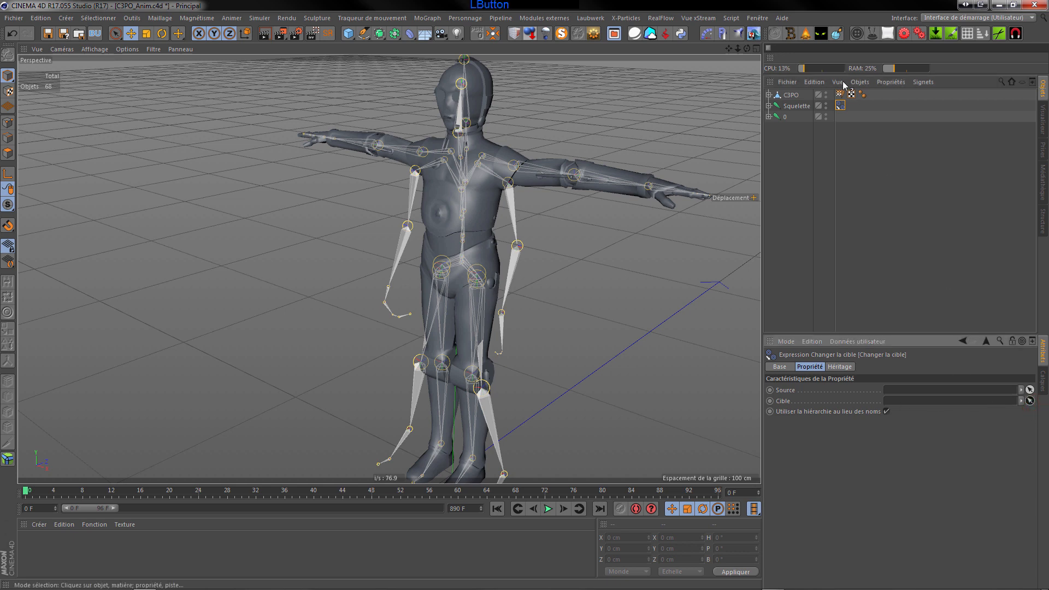
left_click(795, 108)
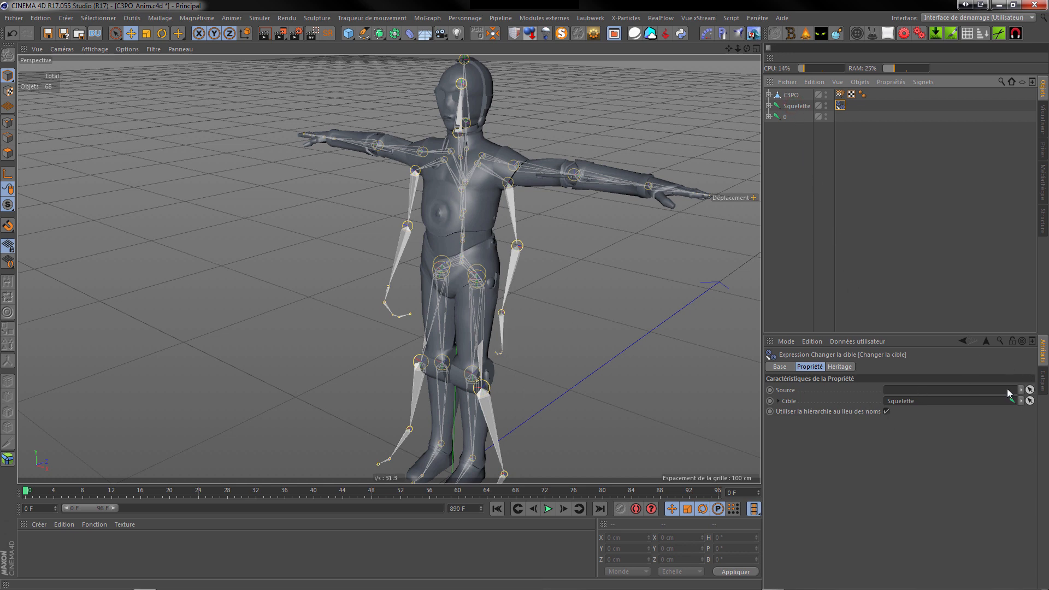
left_click(1030, 390)
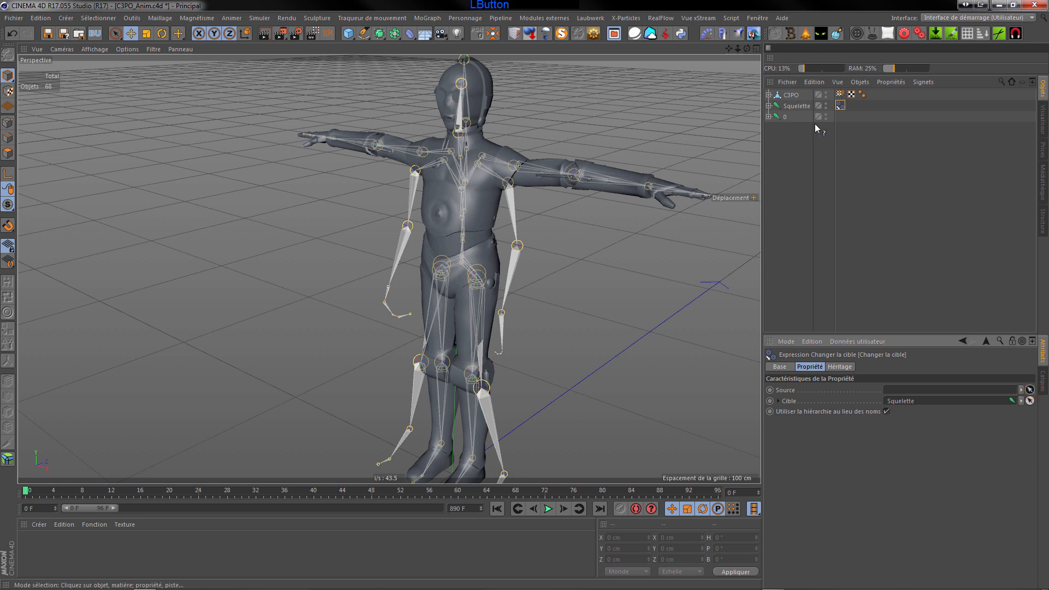
left_click(787, 118)
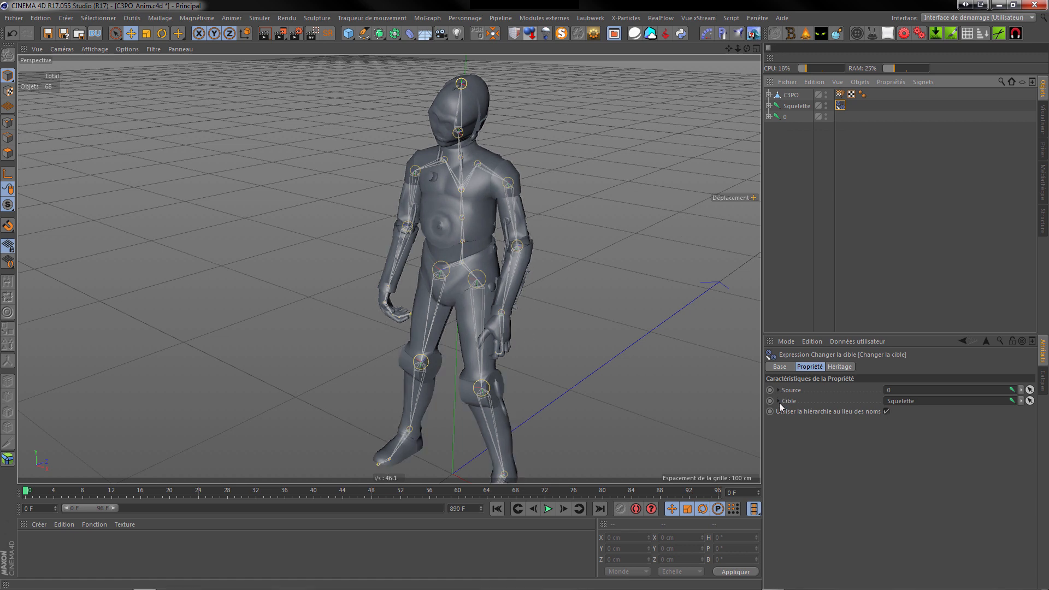
Play the retargeted idle animation on C3PO, stop it and return to the first frame
left_click(547, 510)
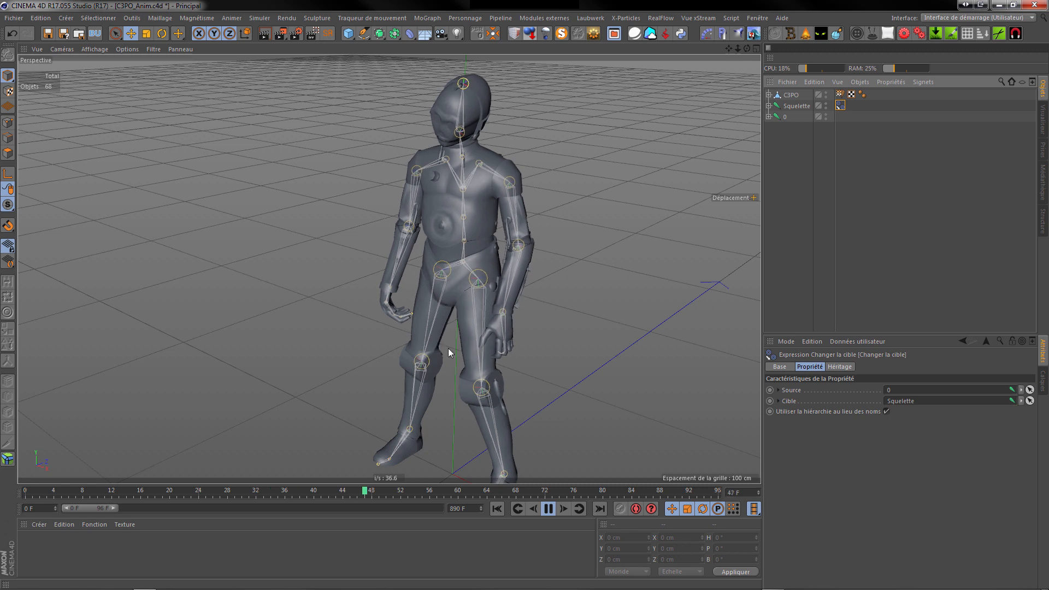
left_click(549, 509)
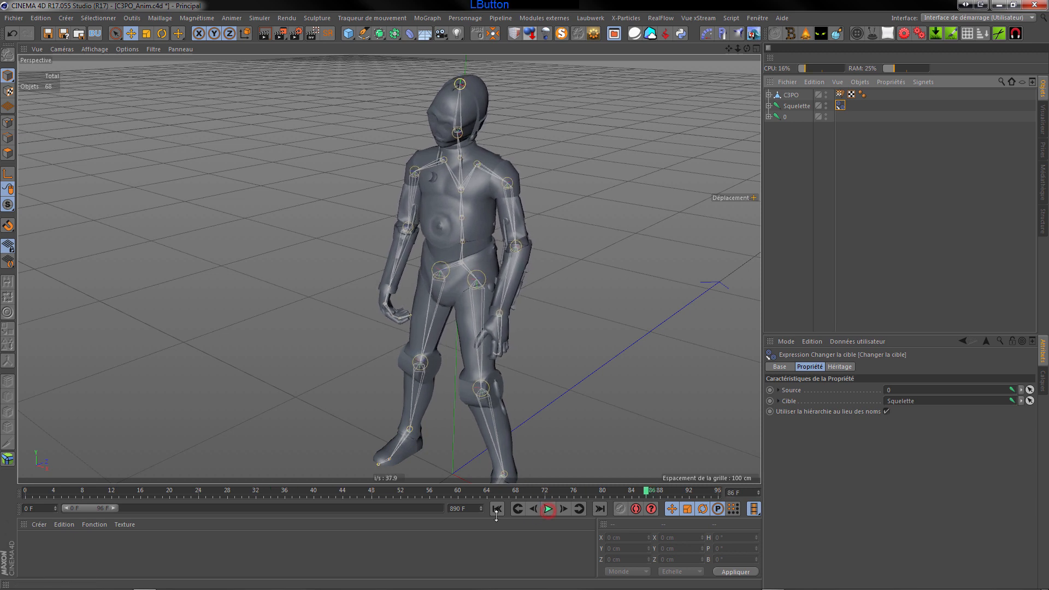
left_click(497, 511)
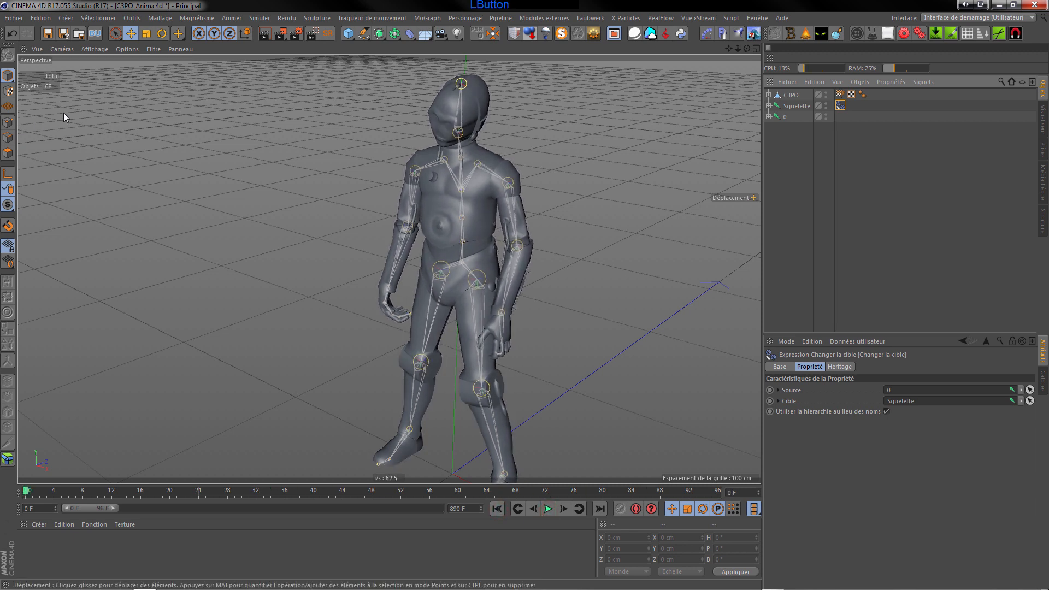
Merge thriller_part_1.fbx from the In_Progress folder into the project, accepting the FBX import settings
left_click(14, 17)
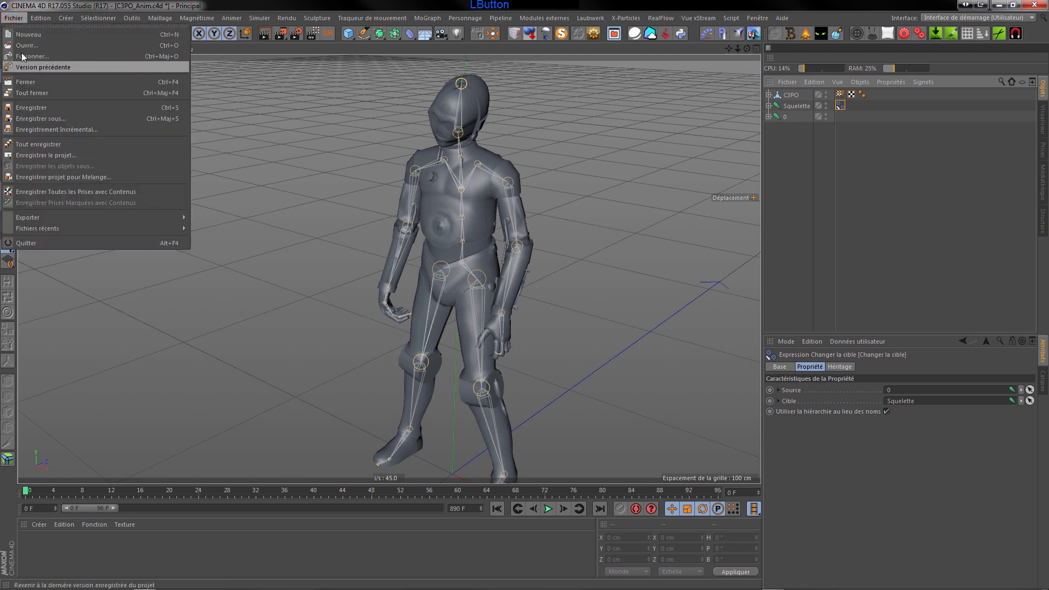
left_click(32, 58)
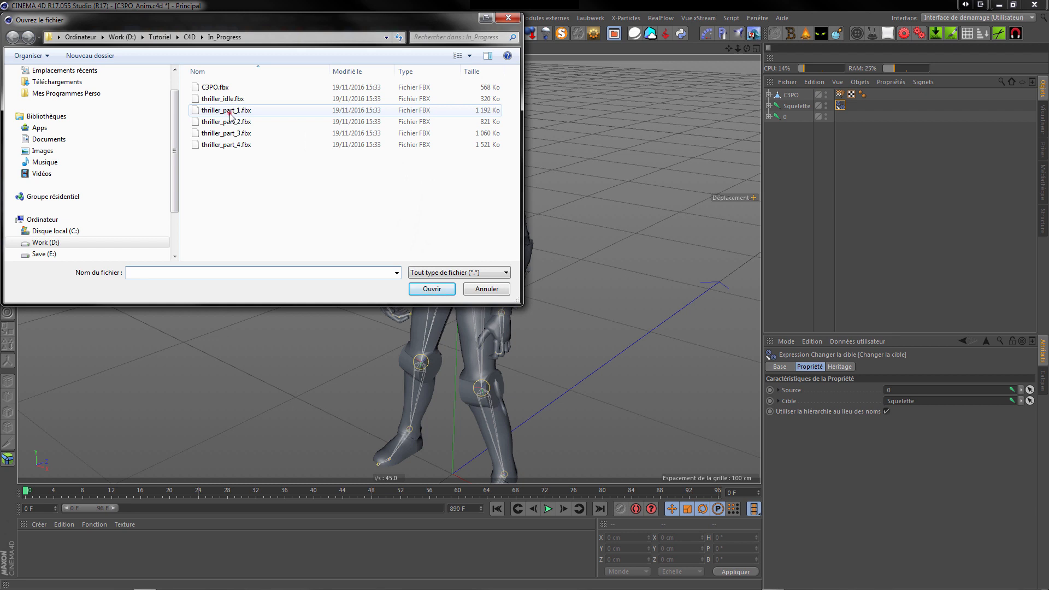
left_click(230, 111)
left_click(433, 288)
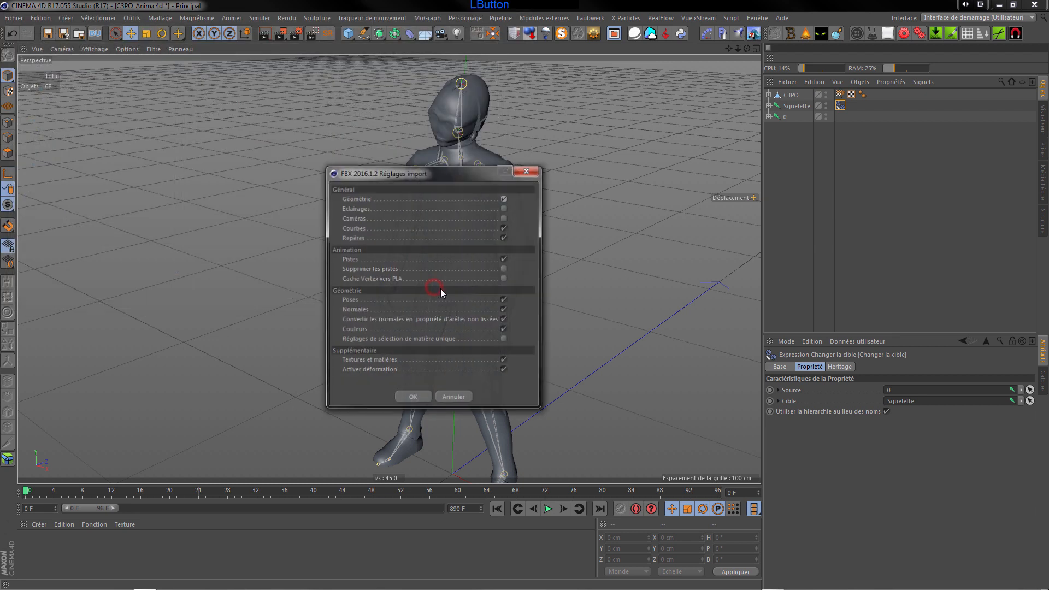
left_click(413, 398)
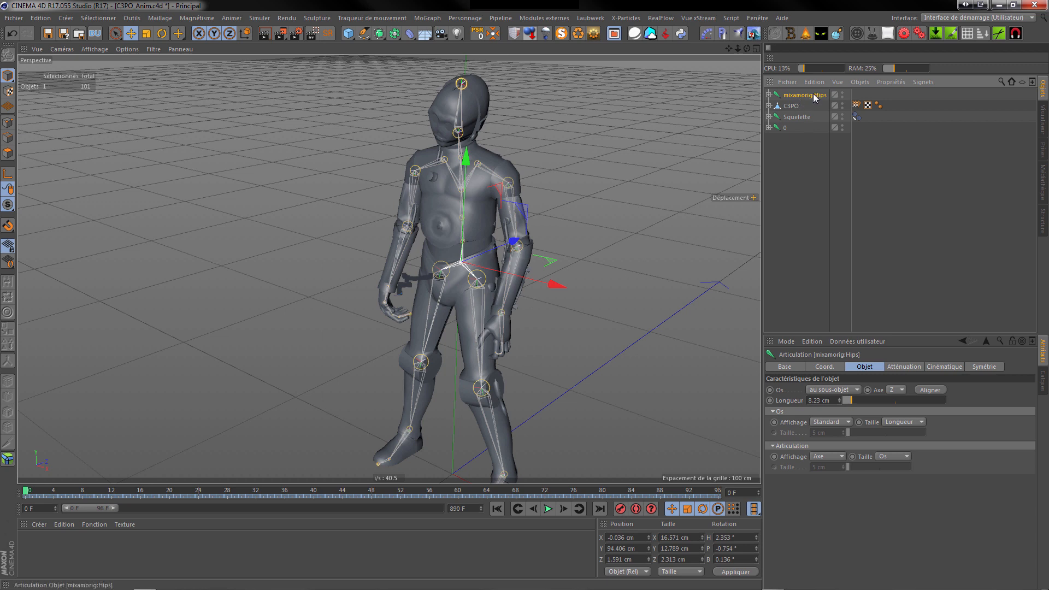
Rename the newly imported mixamorig:Hips joint as 1 and place it below joint 0 in the object hierarchy
double_click(806, 95)
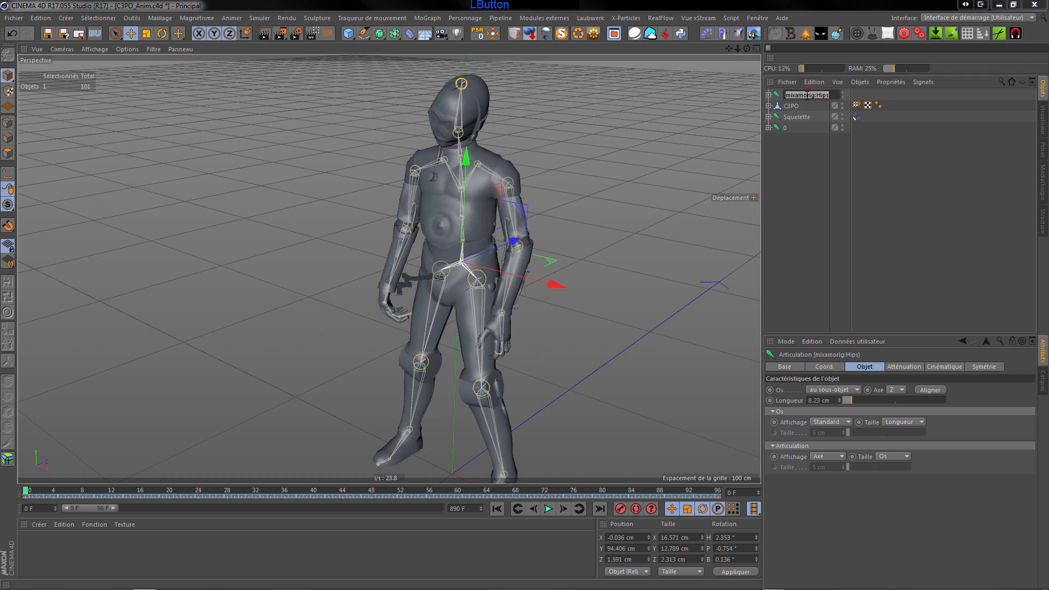
type("1")
left_click(801, 179)
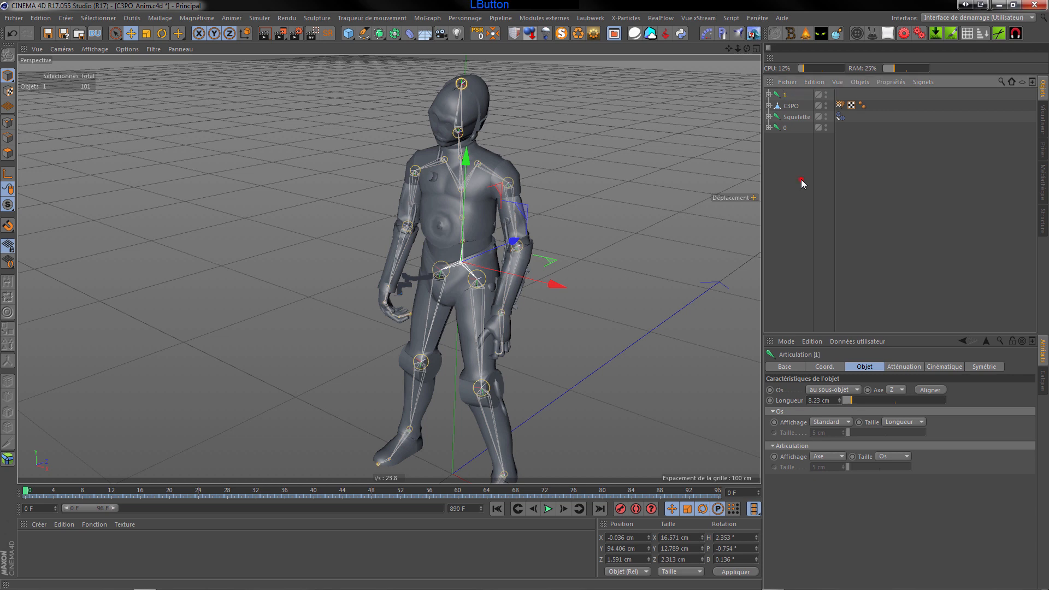
left_click_drag(786, 96, 789, 133)
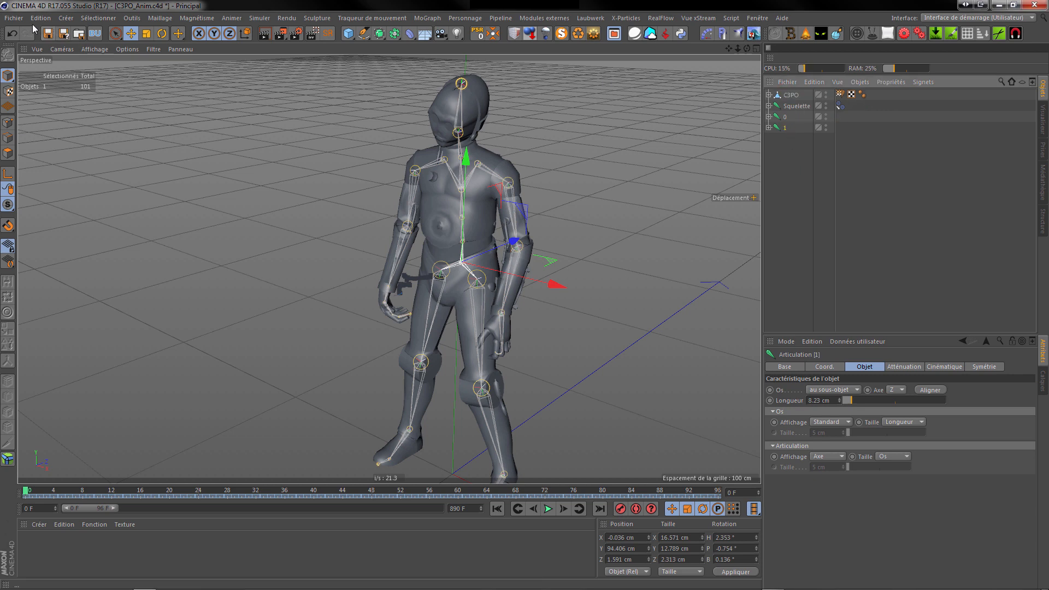
Merge thriller_part_2.fbx from the In_Progress folder into the project, accepting the FBX import settings
left_click(14, 17)
left_click(36, 56)
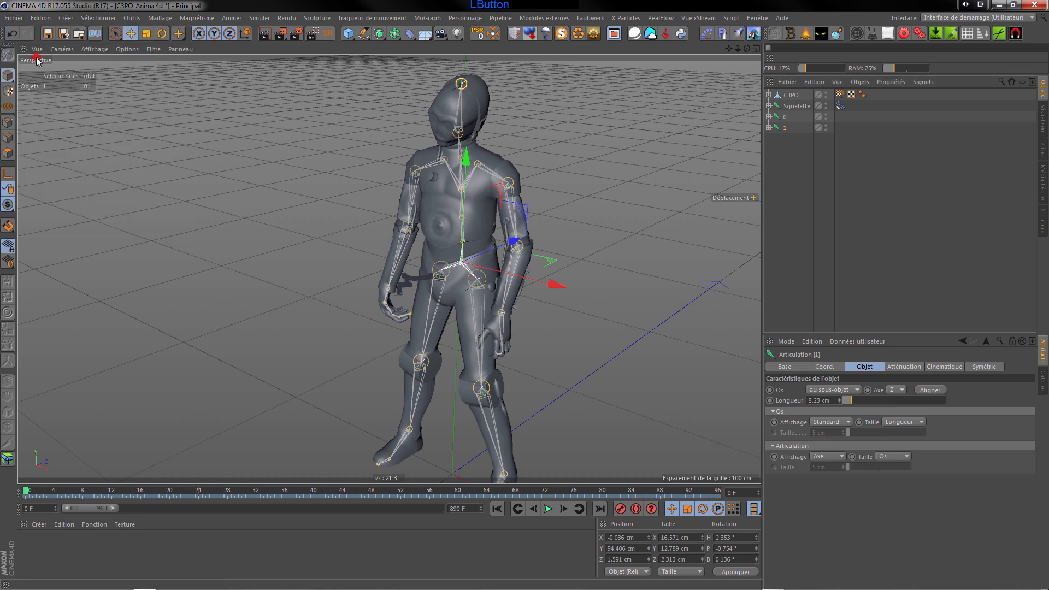
left_click(220, 122)
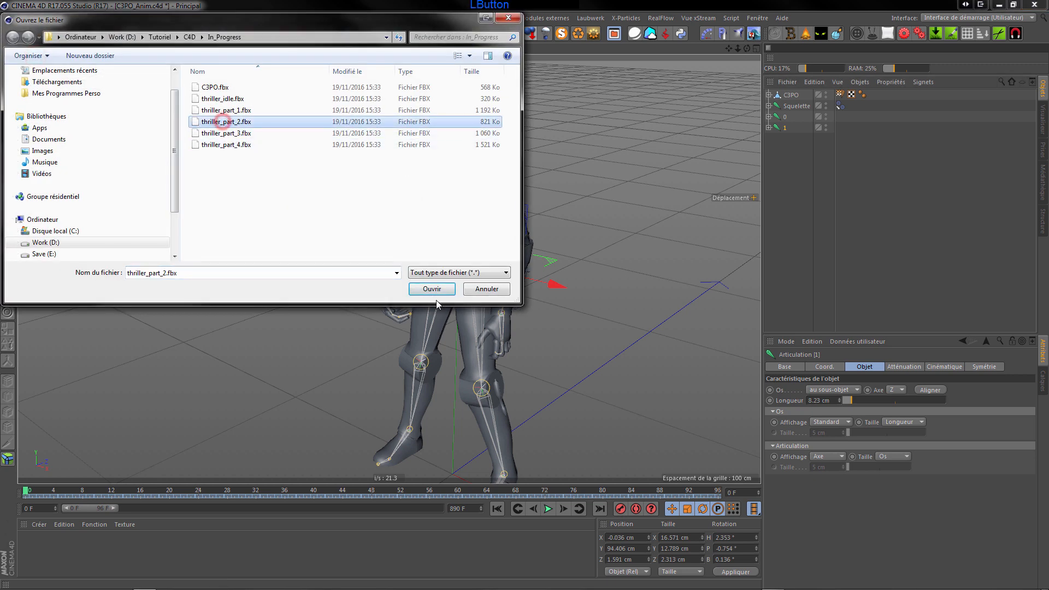
left_click(431, 289)
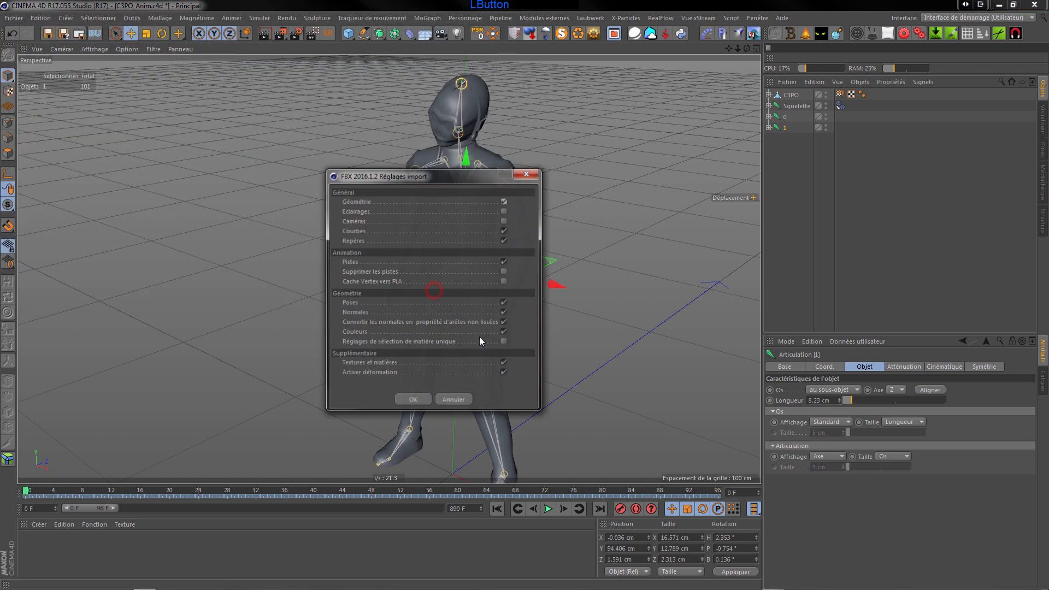
left_click(422, 396)
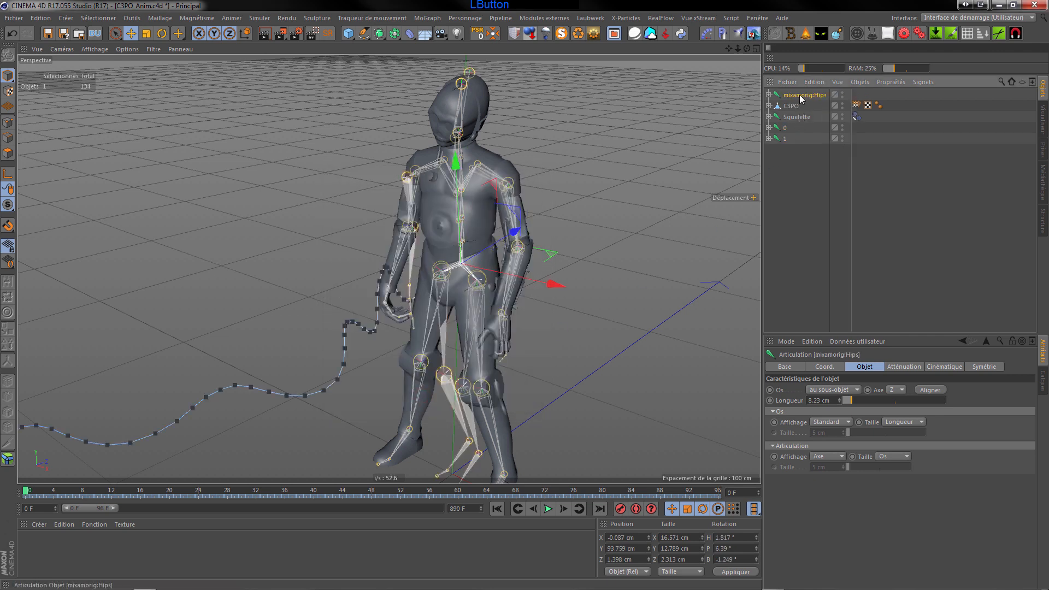
Rename the mixamorig:Hips joint imported from thriller_part_2.fbx as 2
double_click(799, 95)
type("2")
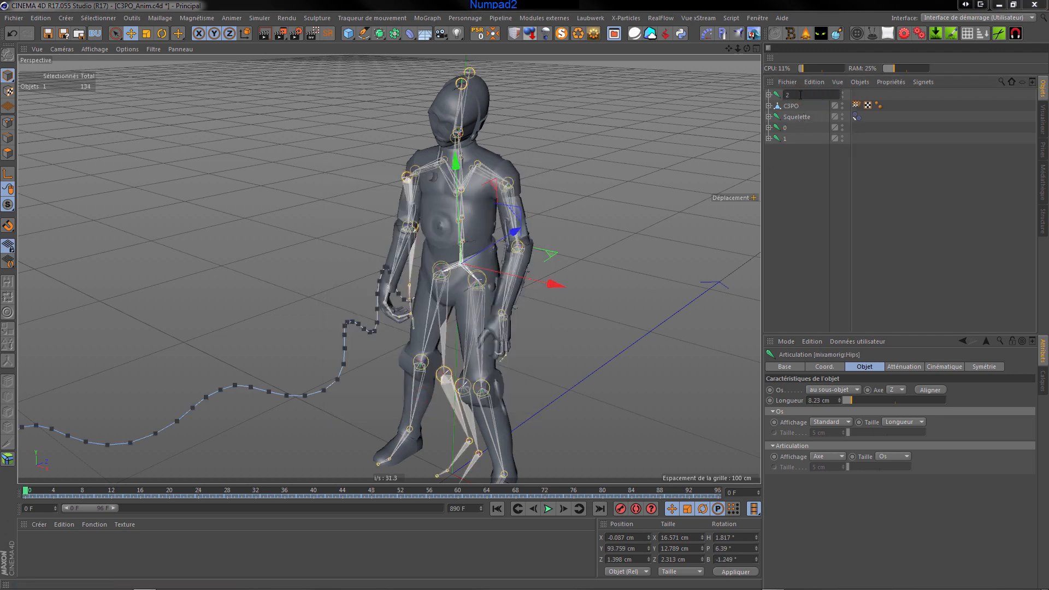
key("KP_Enter")
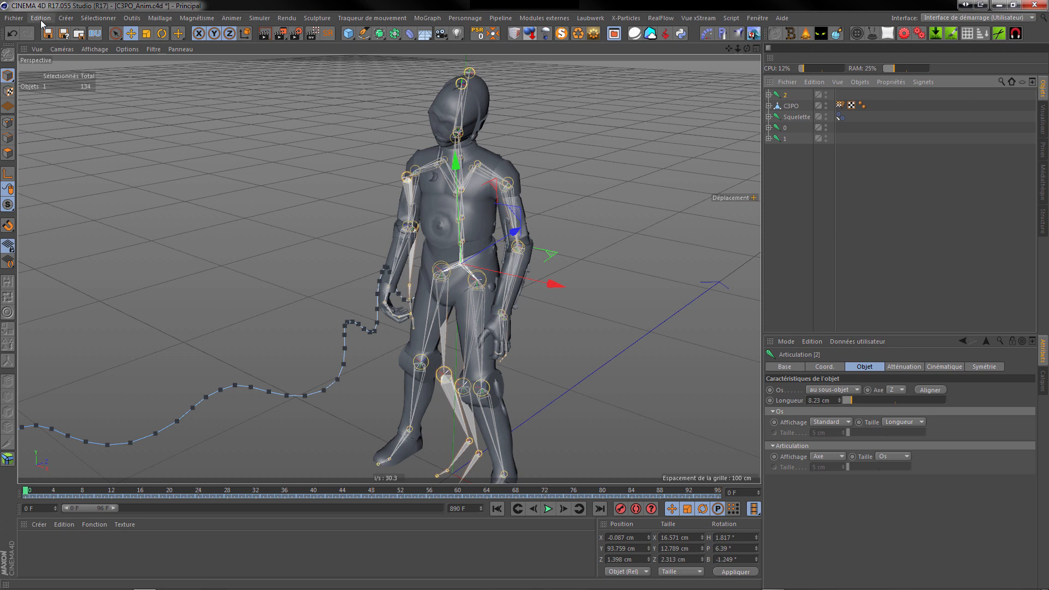
Merge thriller_part_3.fbx from the In_Progress folder into the project, accepting the FBX import settings
left_click(14, 18)
left_click(34, 56)
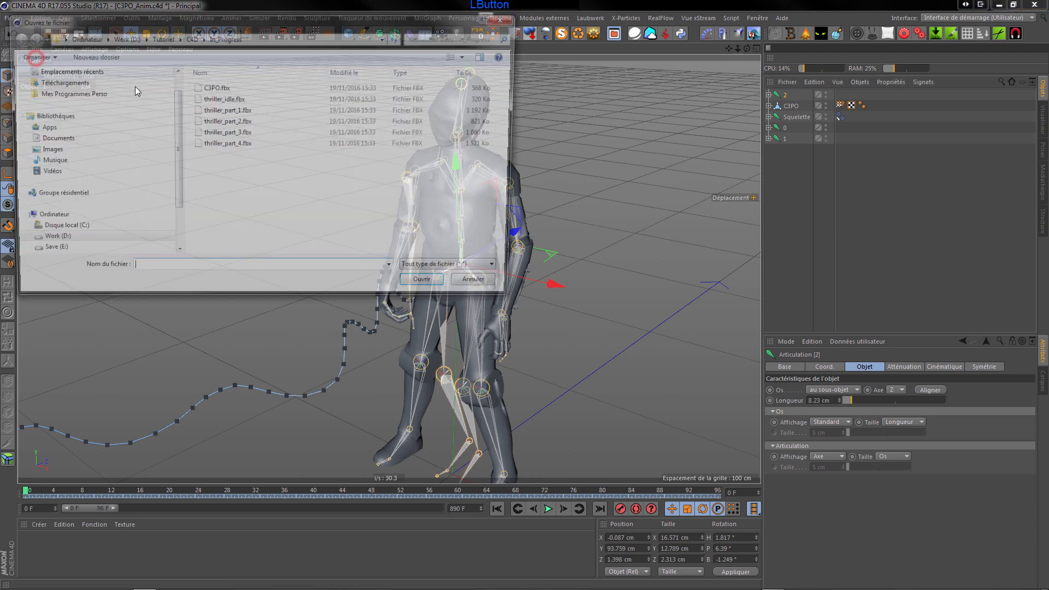
left_click(239, 136)
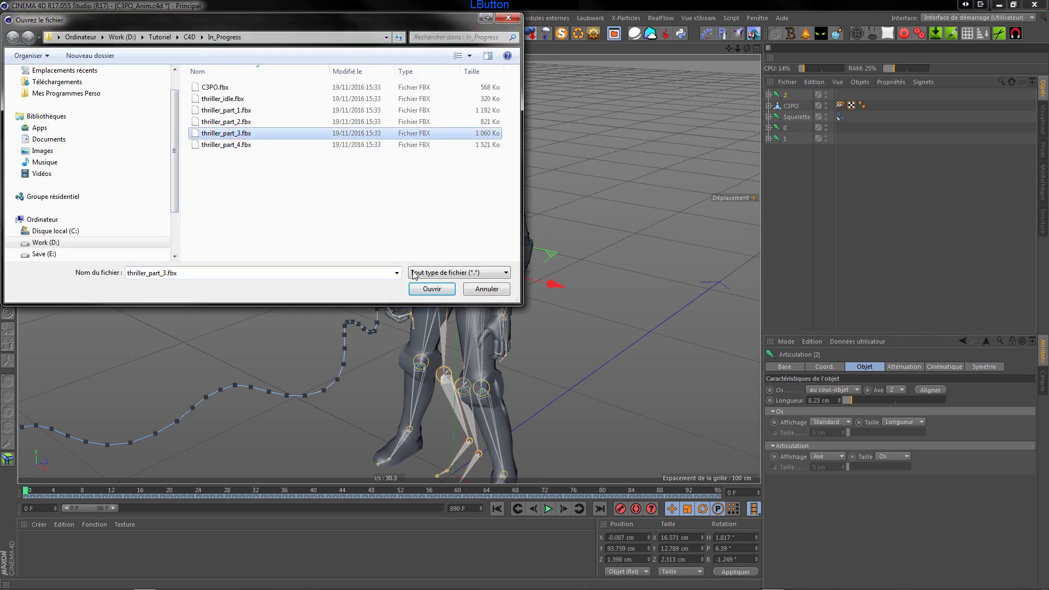
left_click(432, 289)
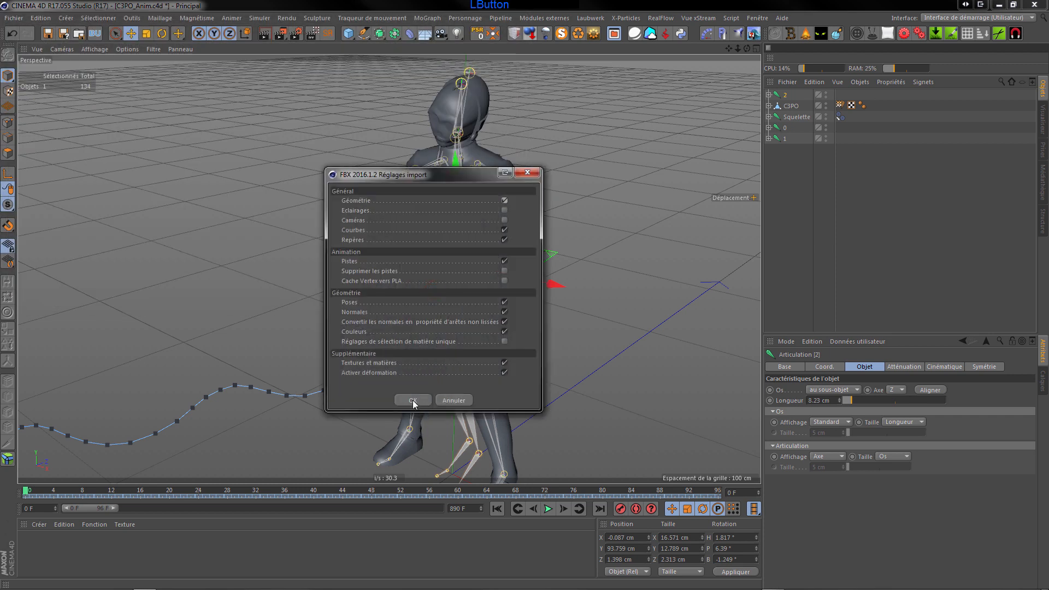
left_click(421, 402)
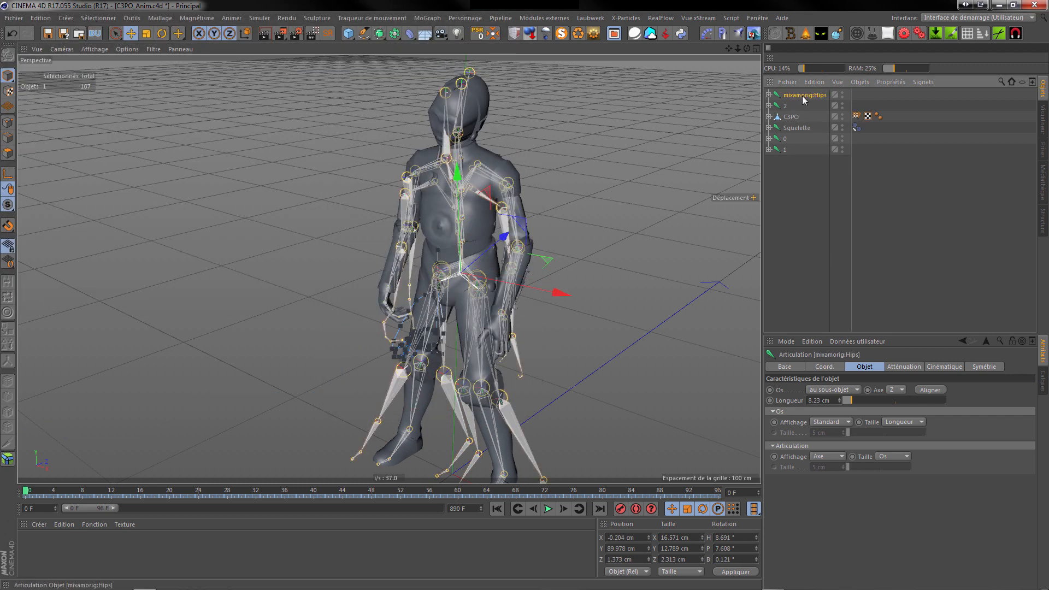
Rename the mixamorig:Hips joint imported from thriller_part_3.fbx as 3
double_click(802, 95)
type("3")
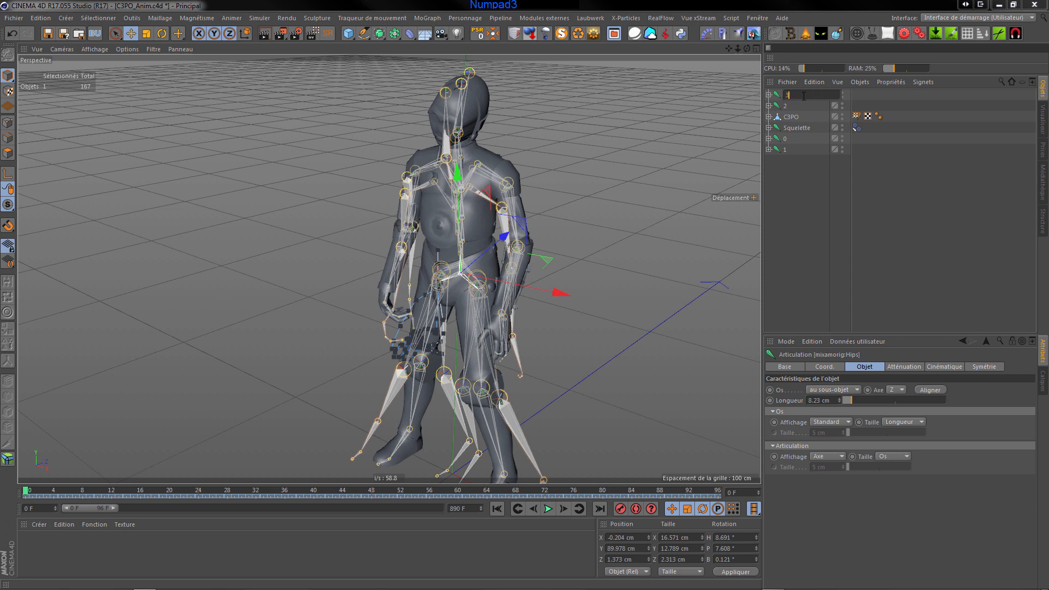
key("KP_Enter")
Merge thriller_part_4.fbx from the In_Progress folder into the project, accepting the FBX import settings
left_click(7, 20)
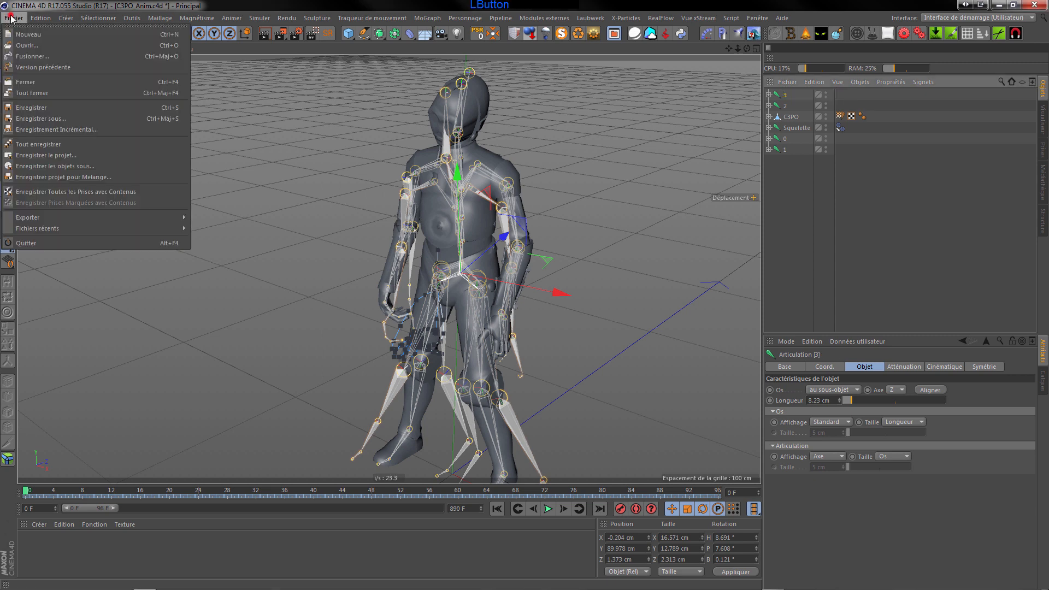
left_click(38, 57)
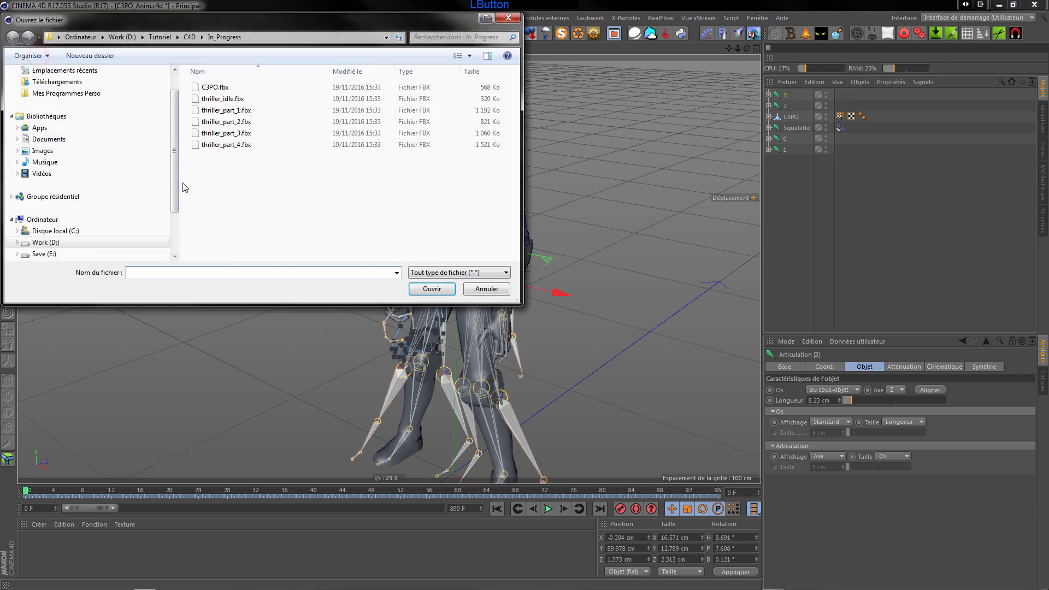
left_click(240, 146)
left_click(431, 290)
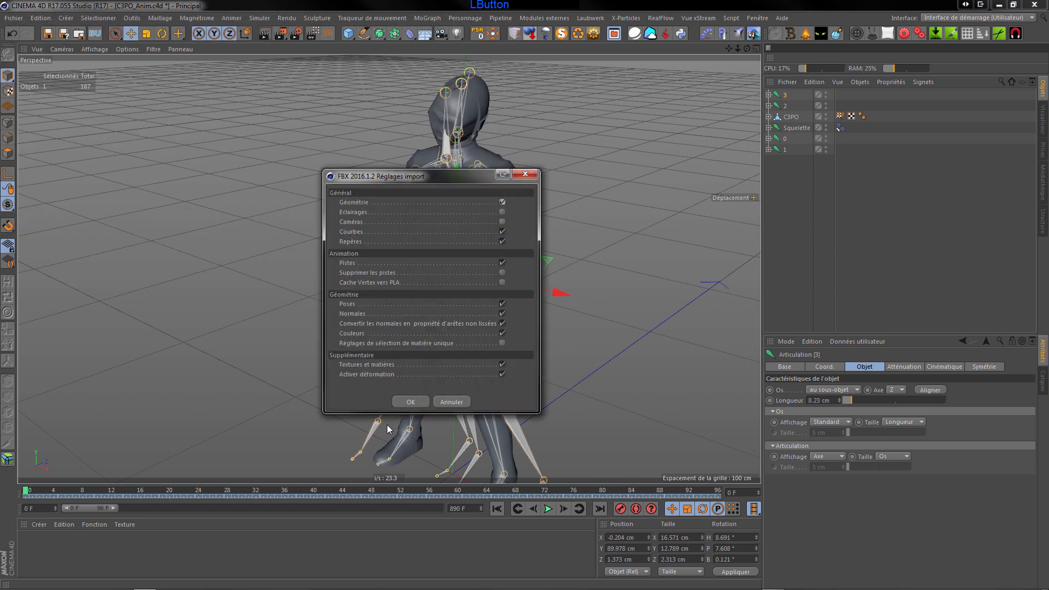
left_click(410, 402)
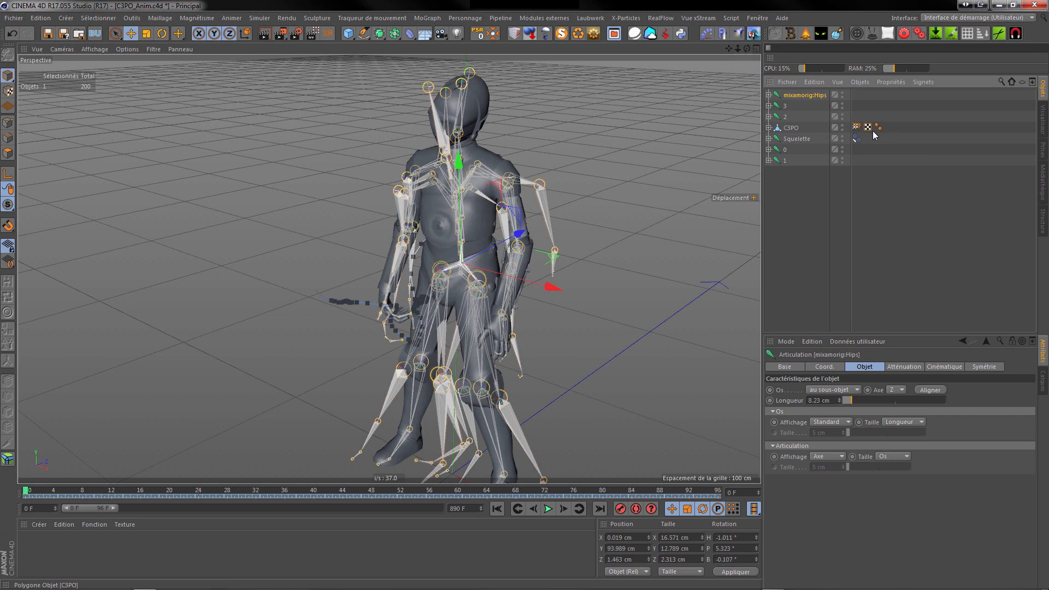
Rename the mixamorig:Hips joint imported from thriller_part_4.fbx as 4
left_click(799, 95)
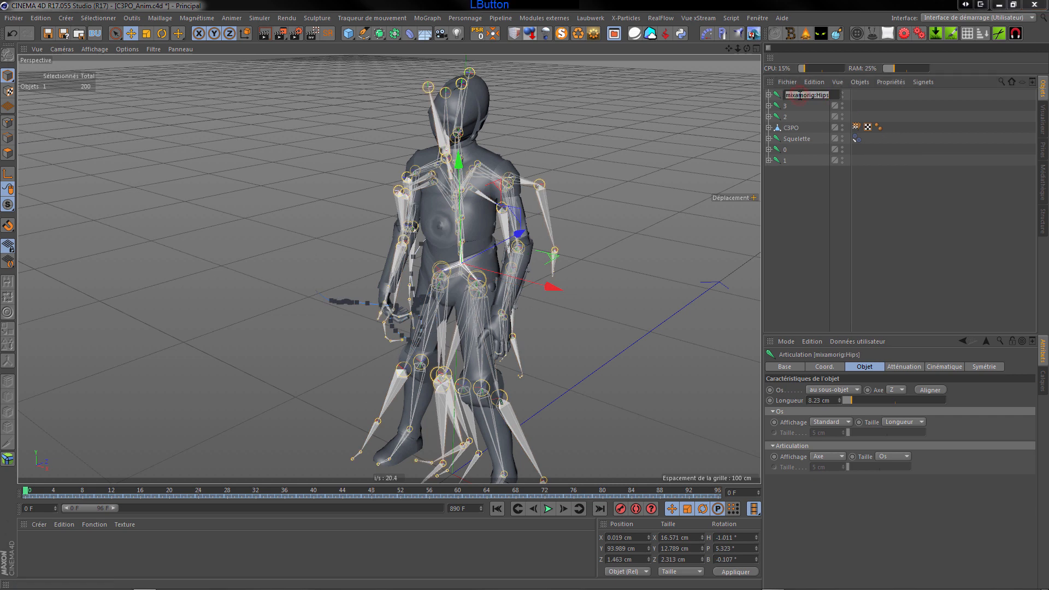
key("ctrl+a")
type("4")
key("Return")
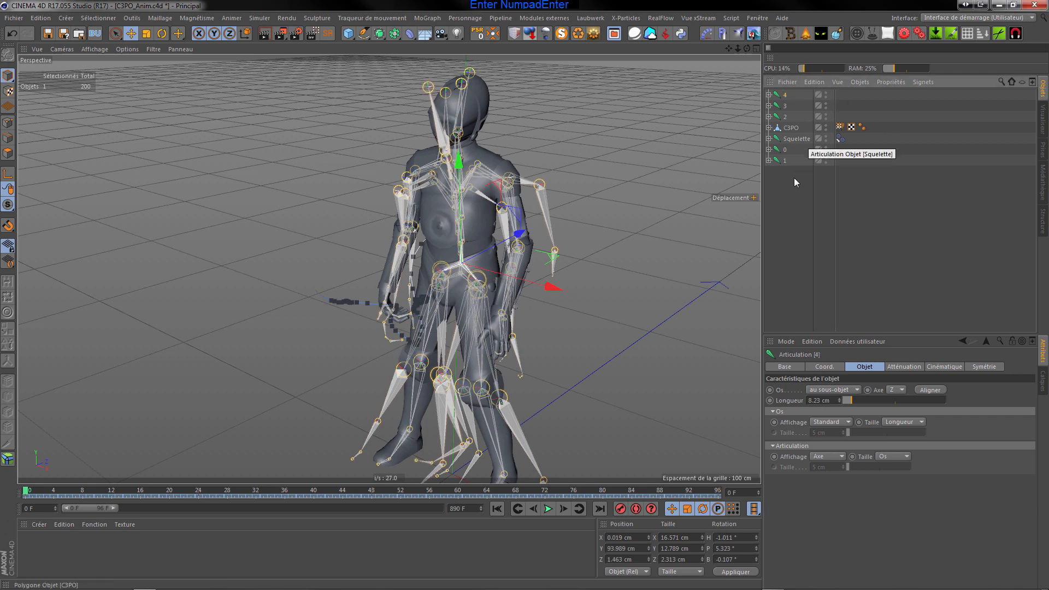
Reorder the object hierarchy so that joints 2, 3 and 4 follow joint 1 in ascending order
left_click(790, 195)
left_click_drag(785, 117, 789, 167)
left_click_drag(785, 106, 784, 182)
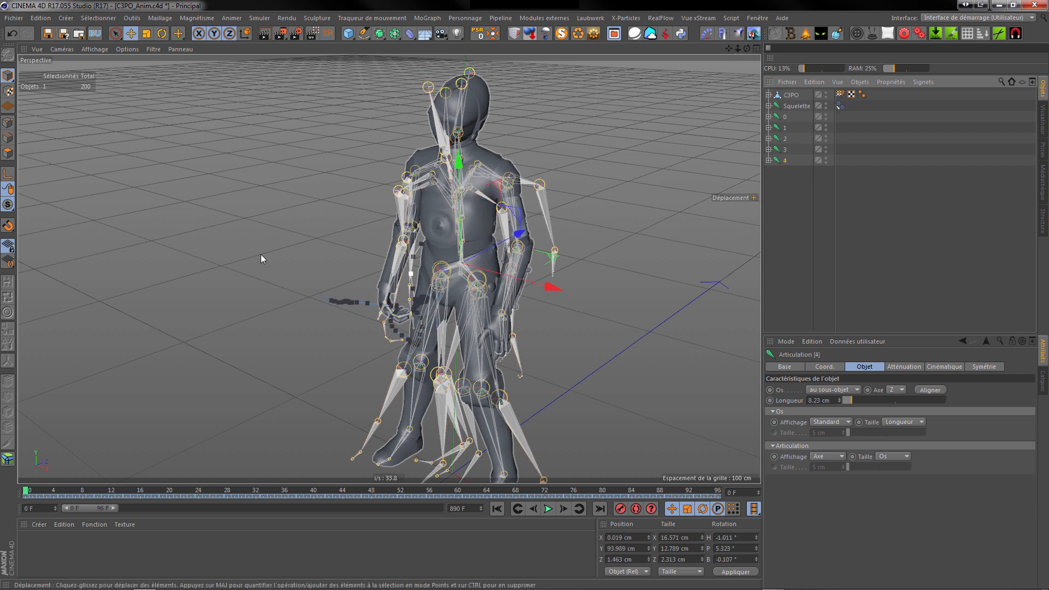
Play the animation of all the merged skeletons, stop it and return to the first frame
scroll(488, 250, "up", 4)
scroll(420, 204, "down", 3)
scroll(408, 219, "down", 2)
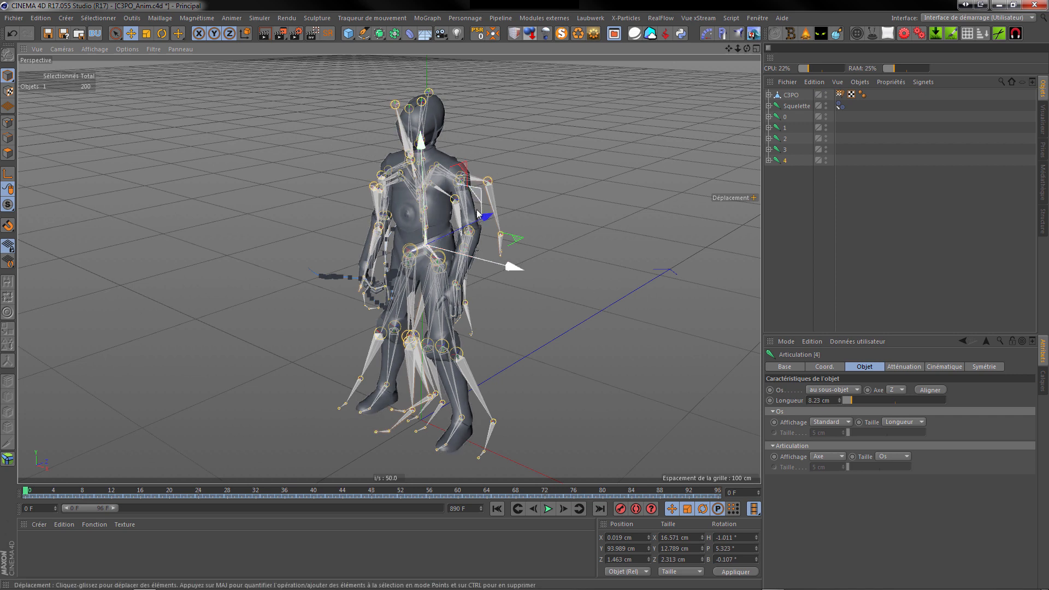
left_click(548, 509)
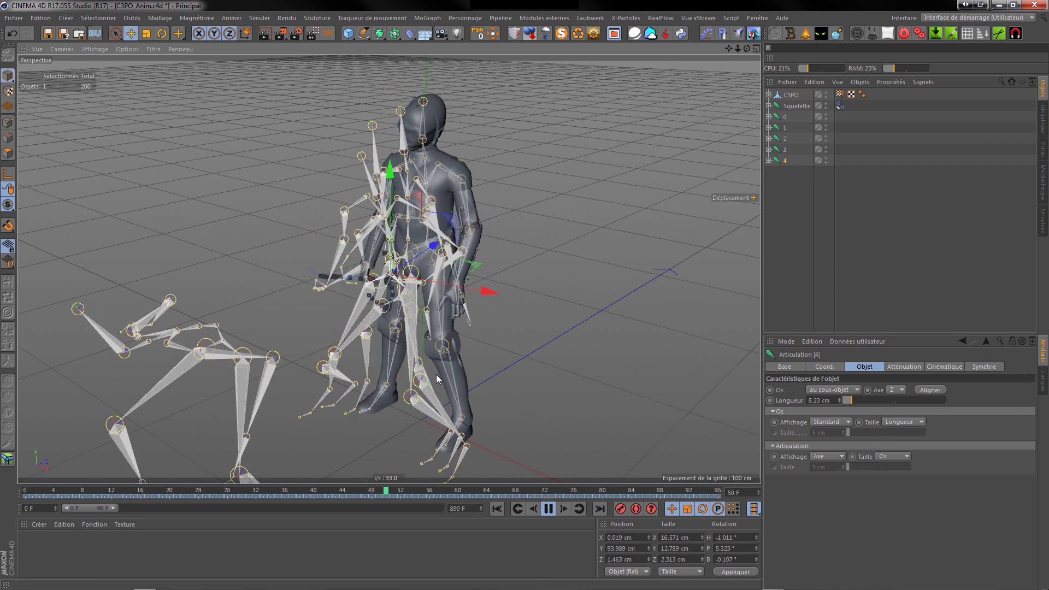
left_click(547, 510)
left_click(496, 509)
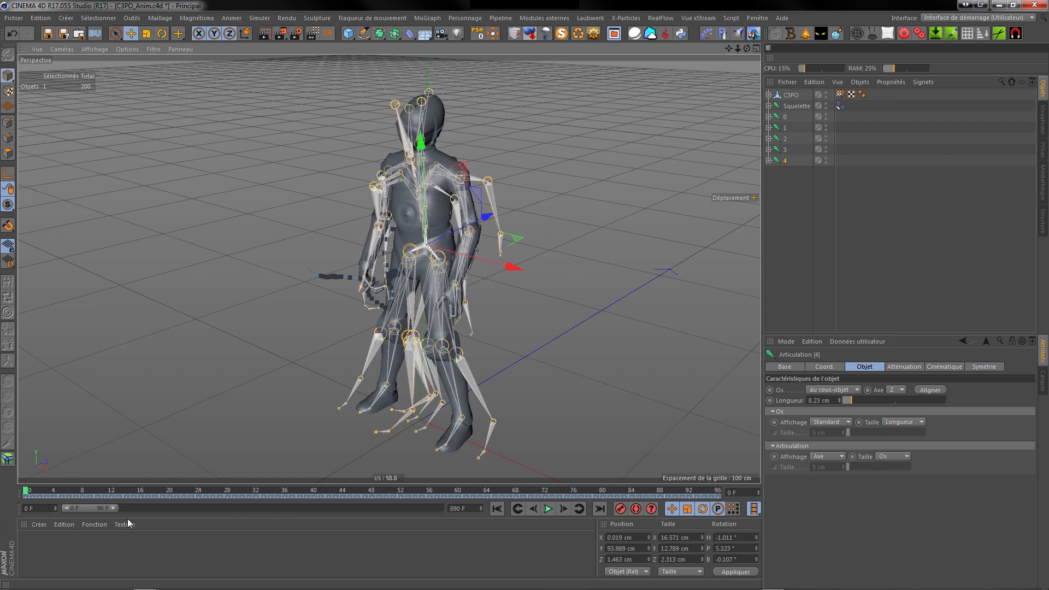
Set the project's end frame to 2800 and extend the preview range over the full duration
left_click_drag(113, 509, 451, 513)
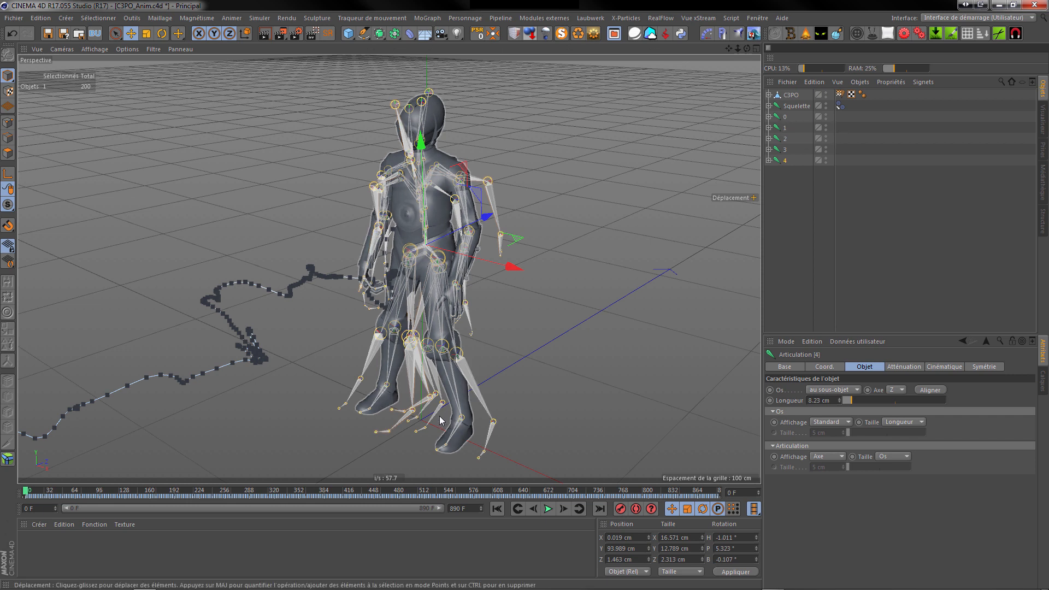
left_click(471, 509)
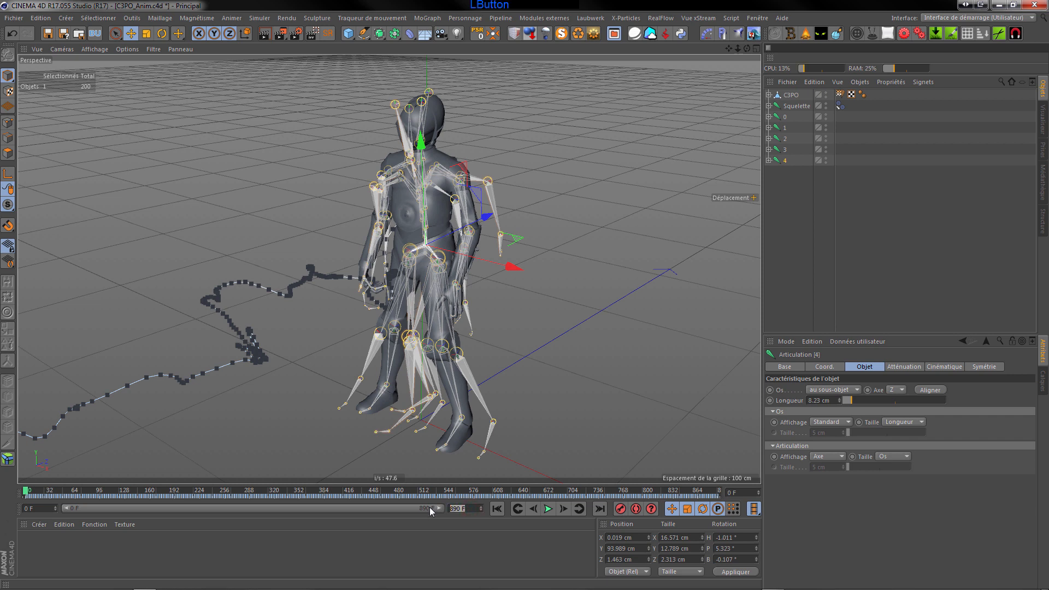
type("2800")
key("Return")
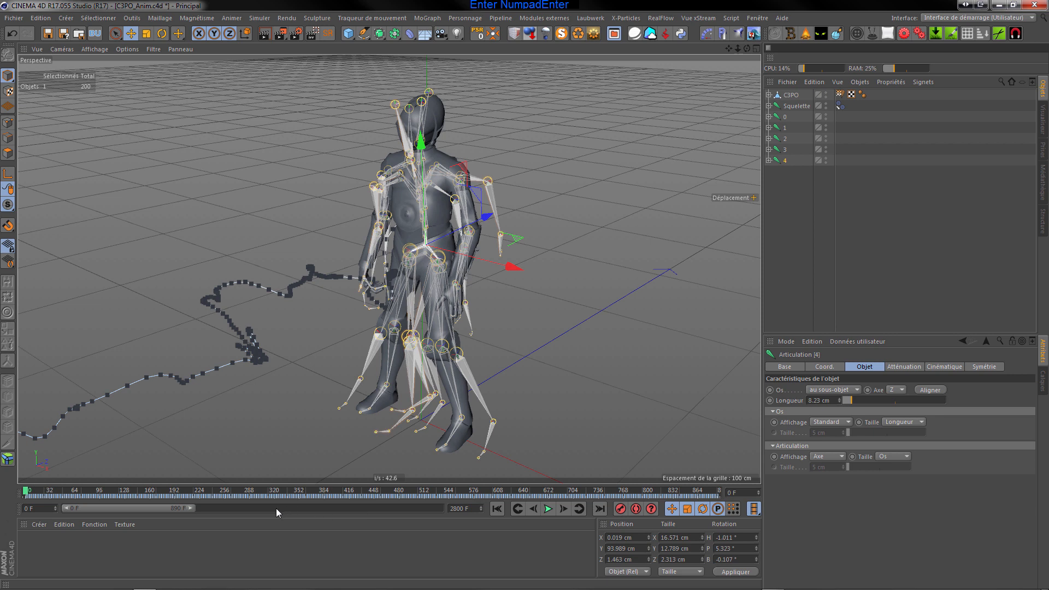
left_click_drag(189, 508, 475, 506)
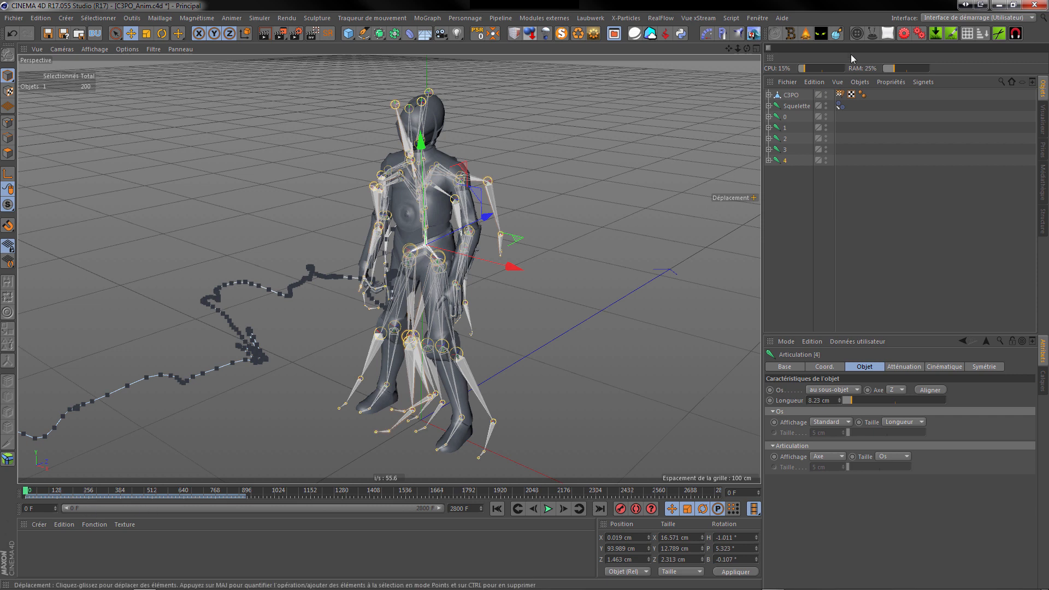
Select joint 1 and switch the interface layout to Animation
left_click(782, 129)
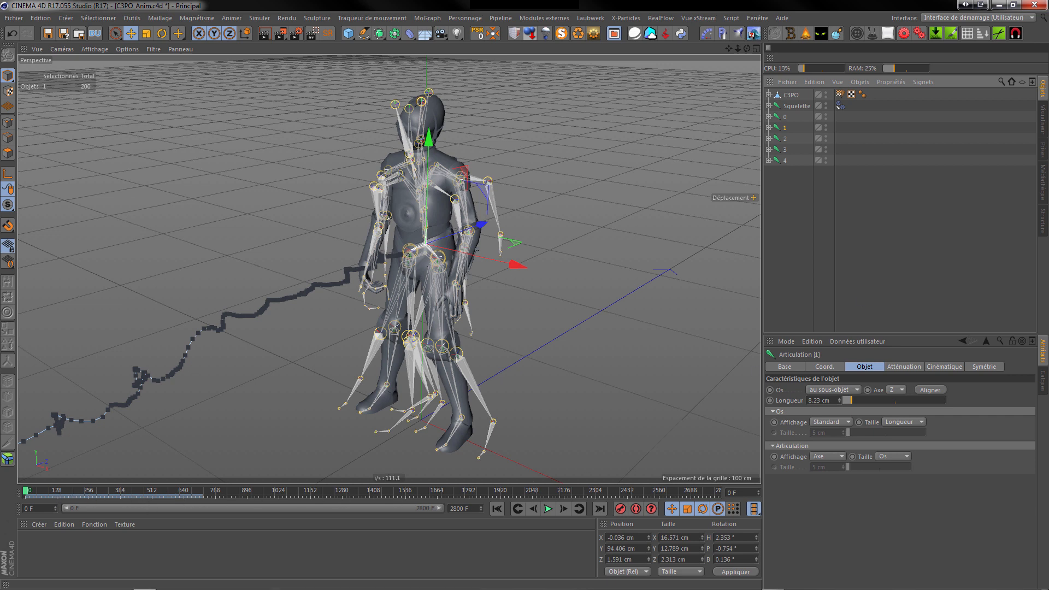
left_click(1029, 19)
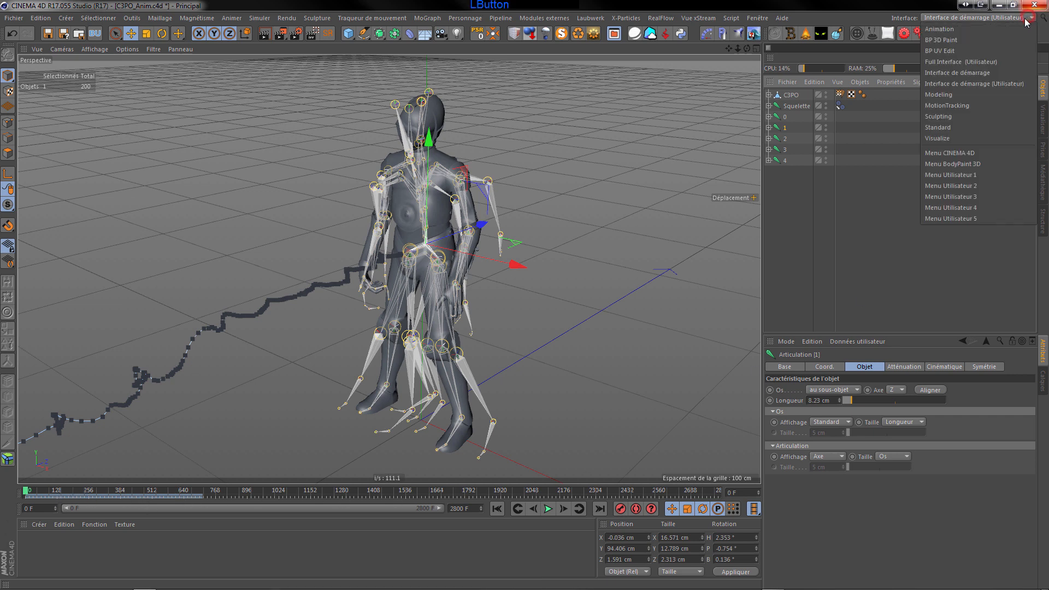
left_click(955, 32)
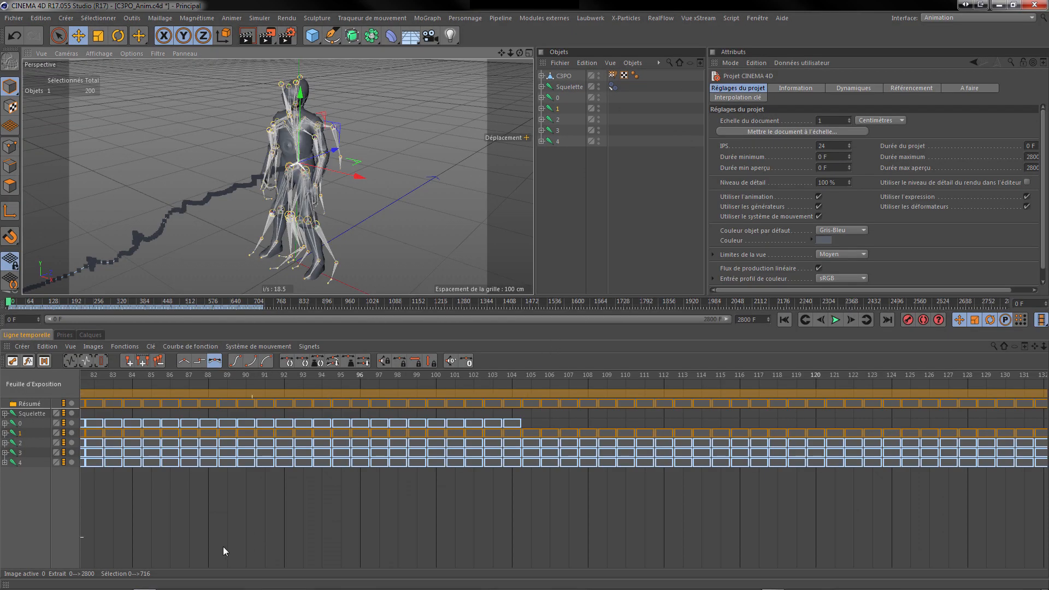
Shift all of joint 1's keys in the timeline to start at frame 106, just after joint 0's last key
mouse_move(796, 404)
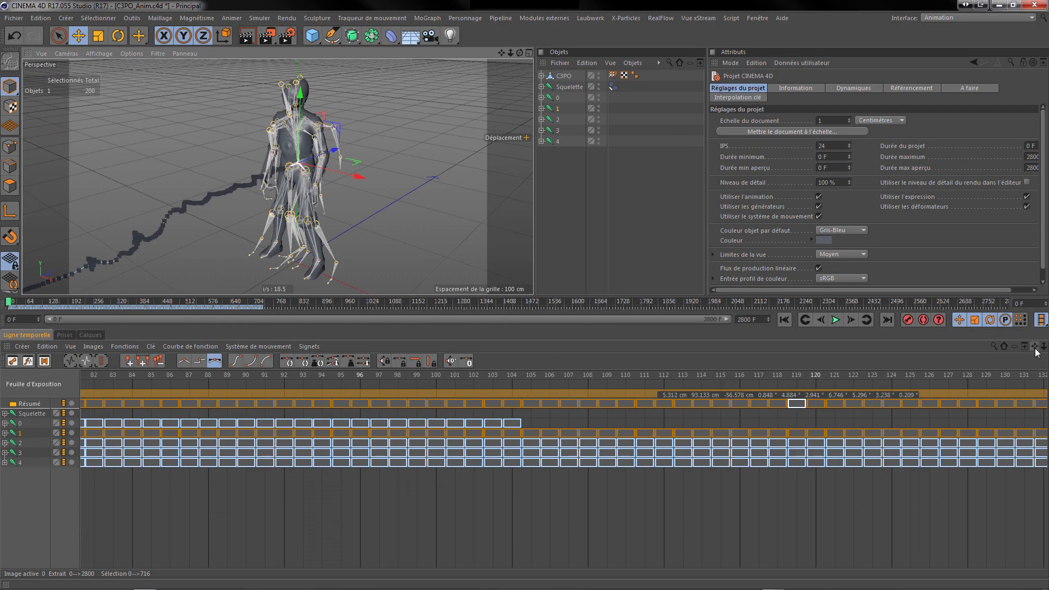
left_click_drag(1044, 347, 850, 347)
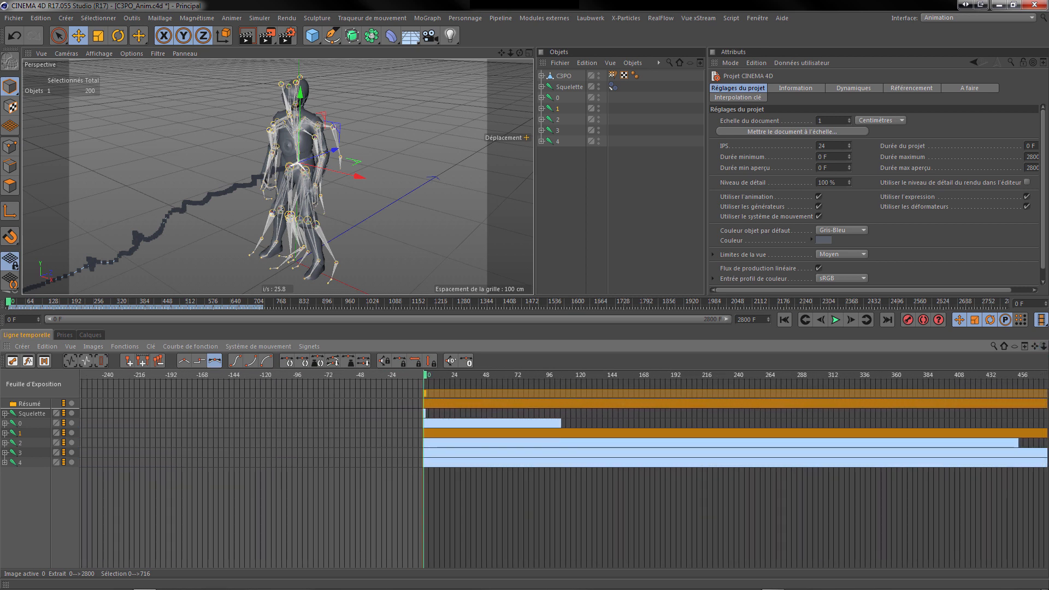
left_click_drag(1037, 349, 789, 348)
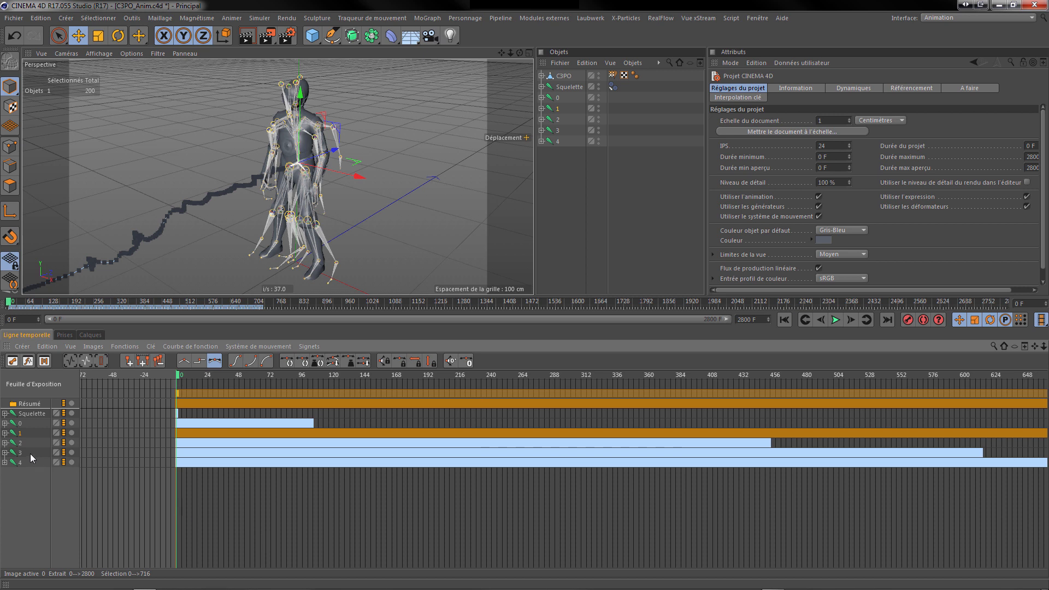
left_click(19, 424)
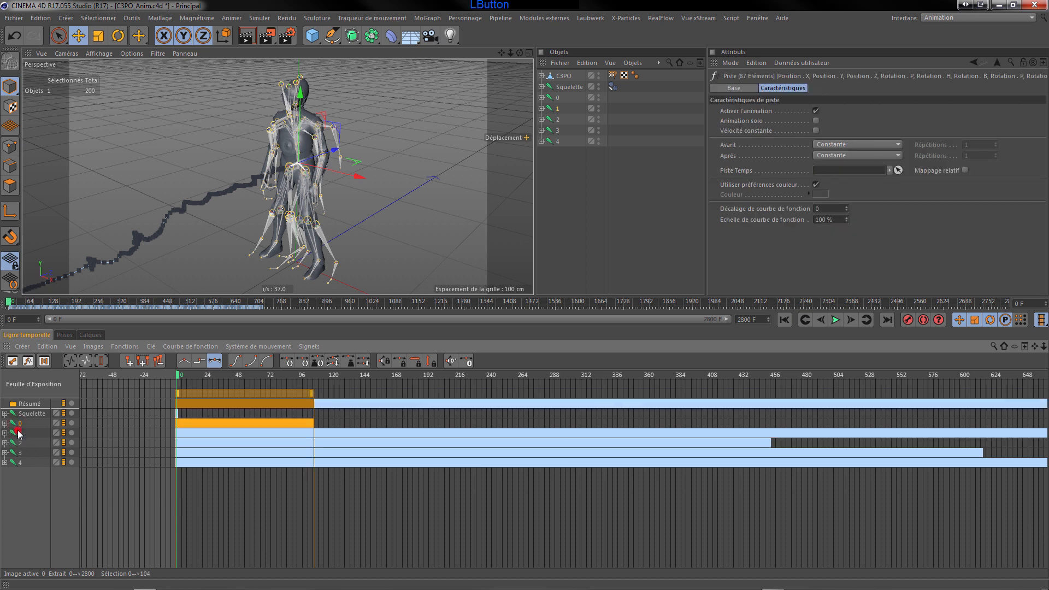
left_click(20, 434)
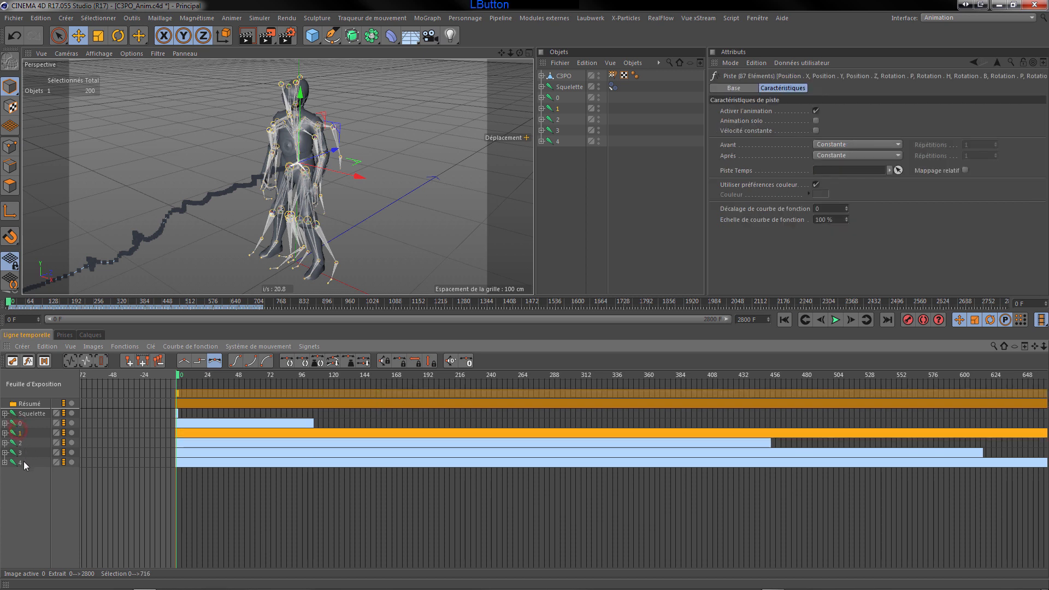
left_click(180, 434)
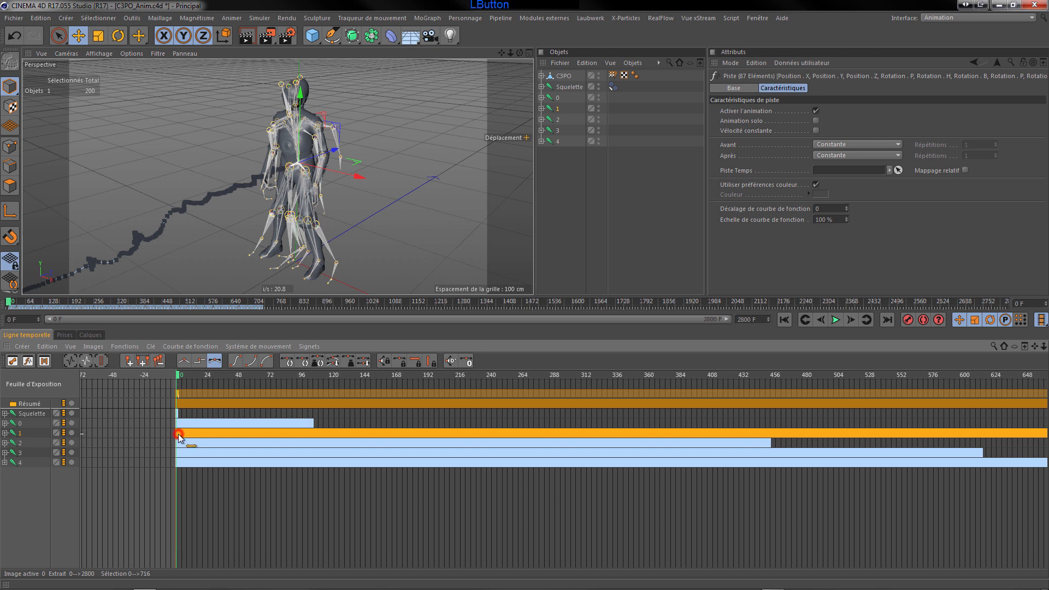
left_click_drag(197, 432, 318, 435)
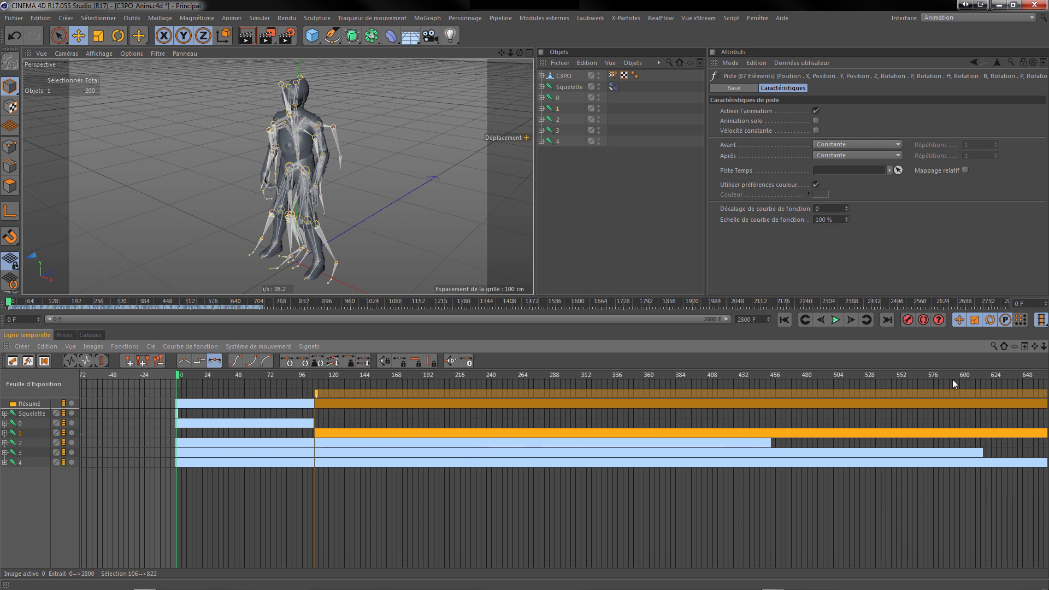
Shift joint 1's keys in the timeline back by one frame to start at frame 105, right after joint 0's last key
left_click_drag(1044, 346, 1046, 346)
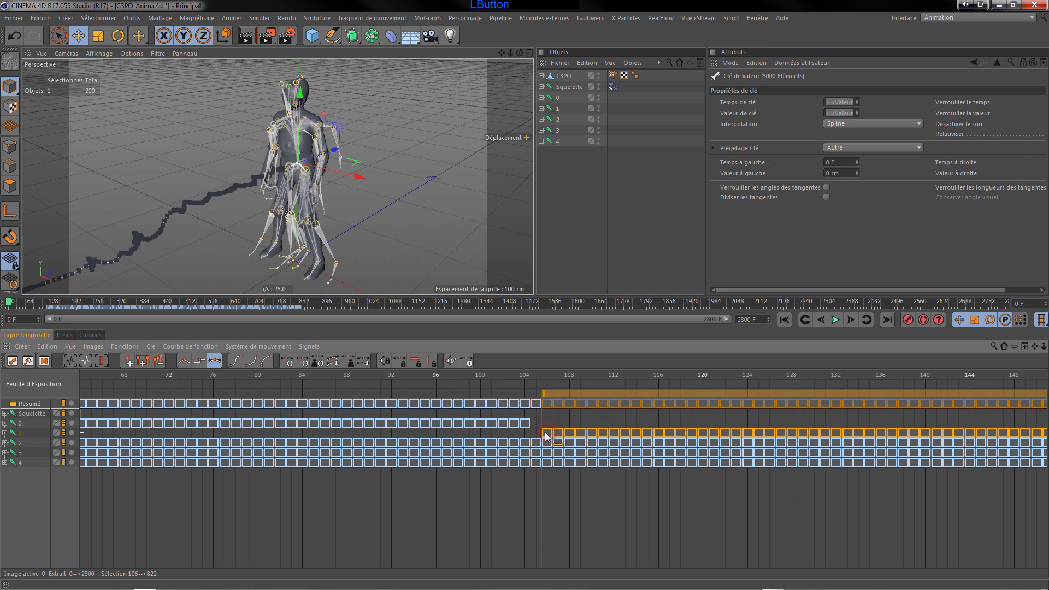
left_click_drag(536, 437, 534, 437)
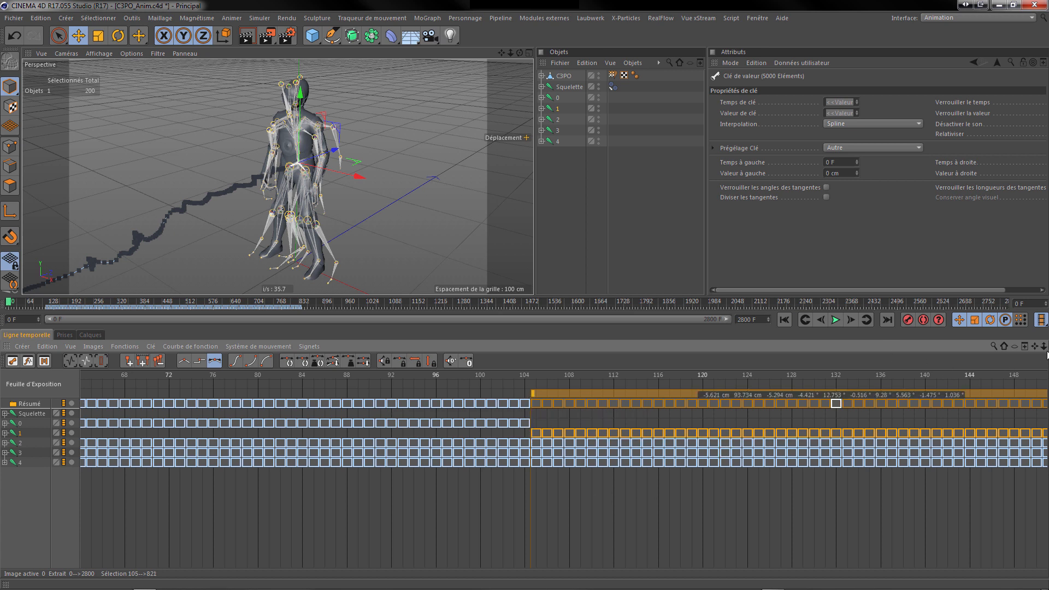
Move all of joint 2's keys in the timeline to start at frame 822, directly after joint 1's last key
left_click_drag(1043, 351, 1010, 347)
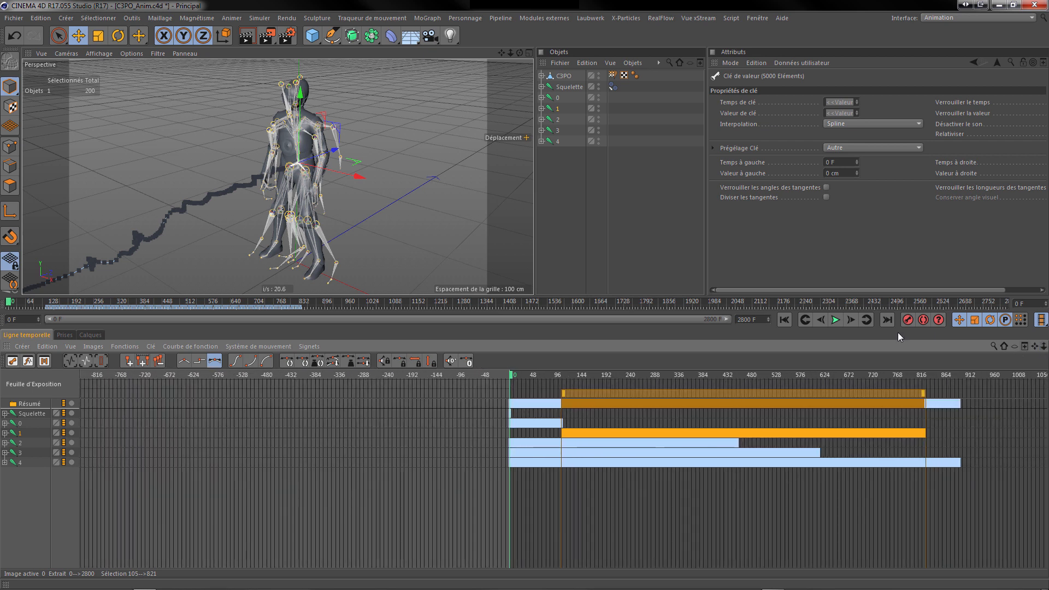
left_click(16, 444)
left_click(513, 445)
left_click_drag(577, 444, 930, 448)
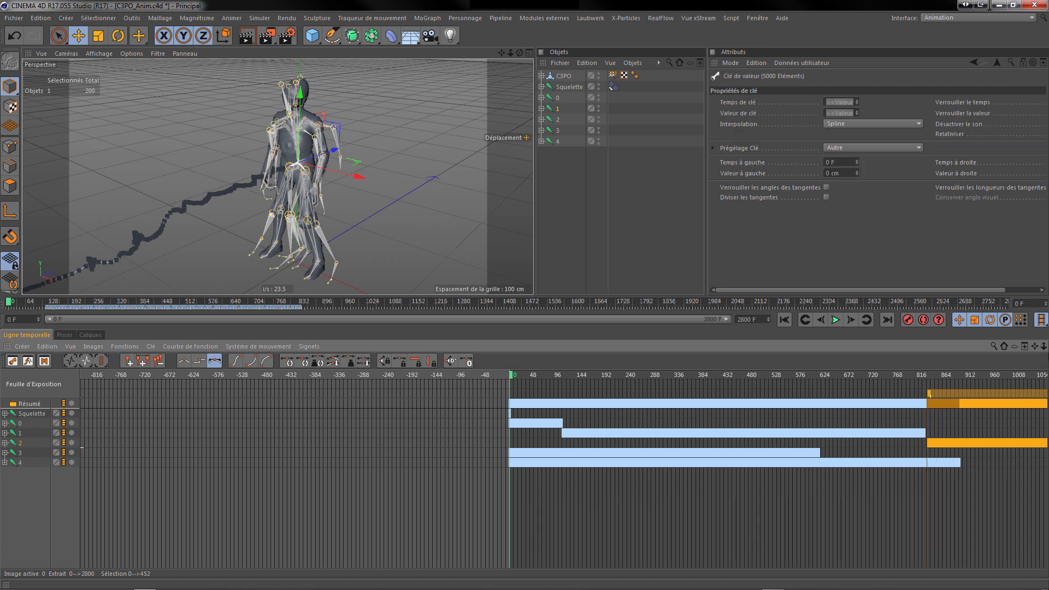
left_click_drag(1044, 350, 1048, 346)
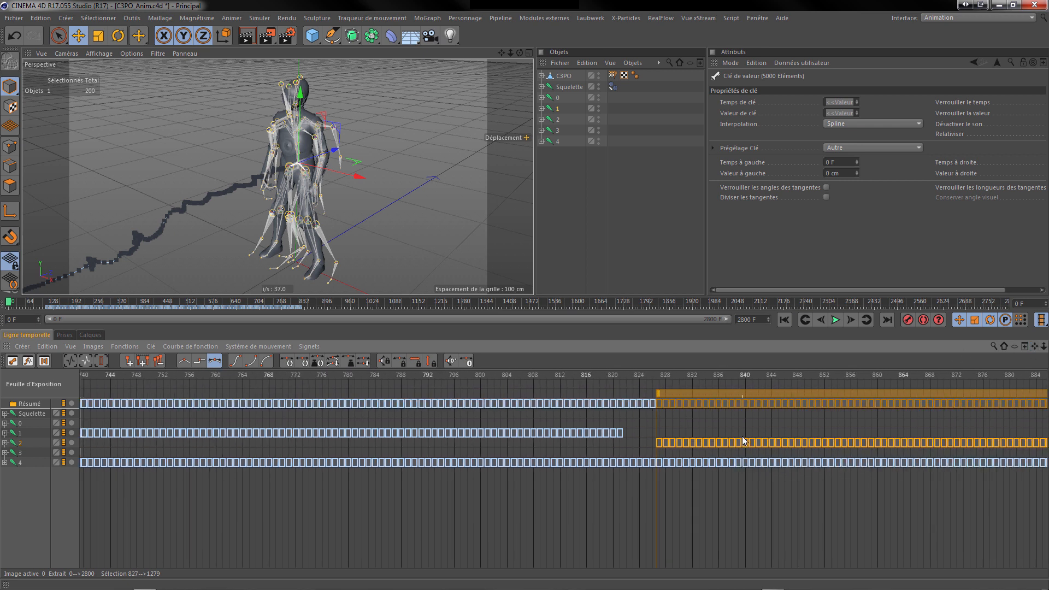
left_click(660, 443)
left_click_drag(642, 444, 629, 444)
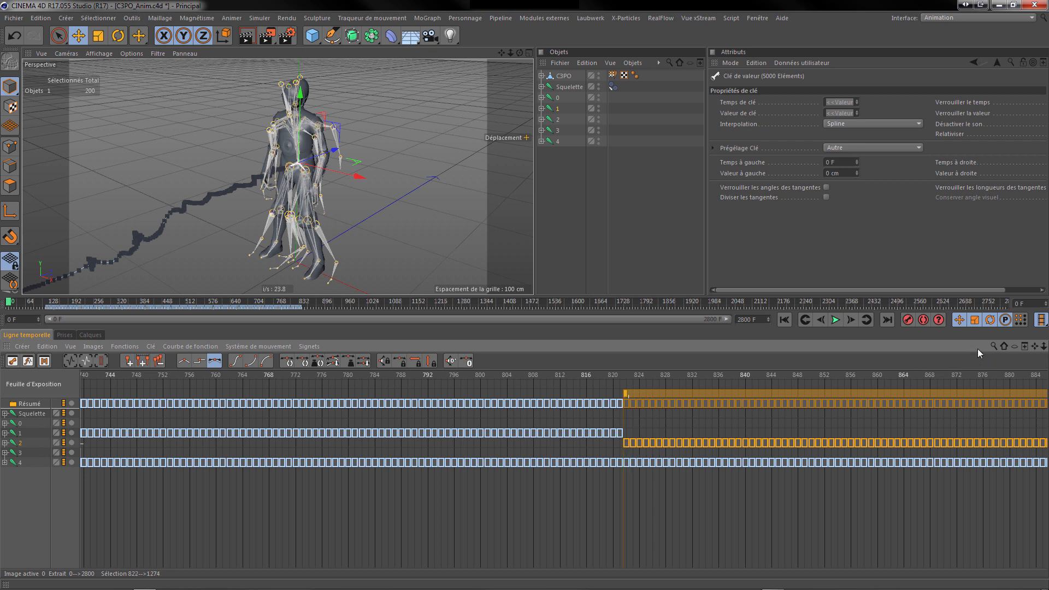
Move all of joint 3's keys in the timeline to start at frame 1275, directly after joint 2's last key
left_click_drag(1044, 346, 874, 347)
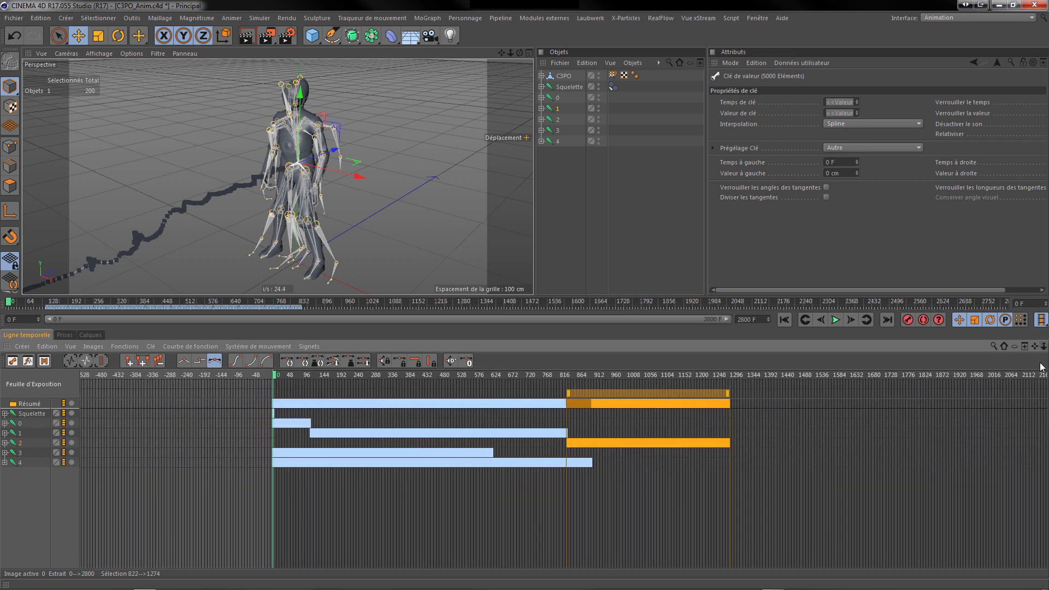
left_click(17, 453)
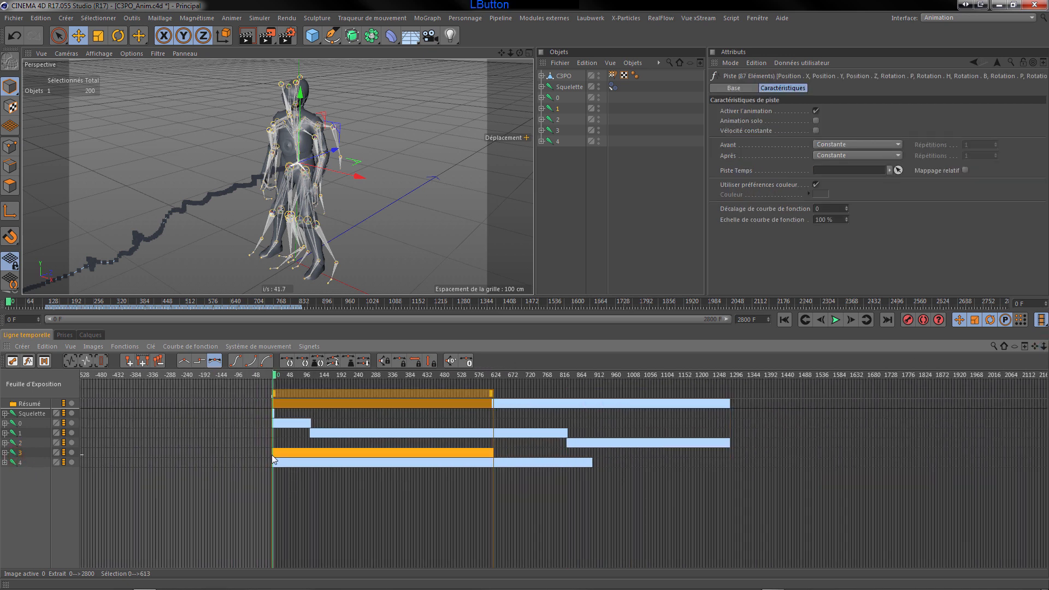
left_click_drag(276, 456, 742, 464)
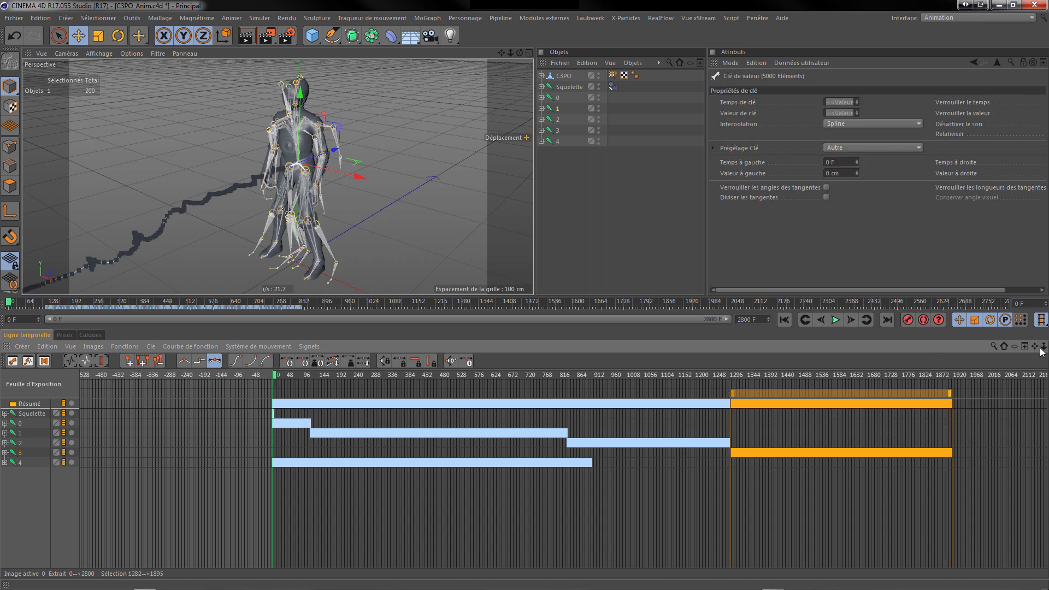
left_click_drag(1044, 350, 1036, 348)
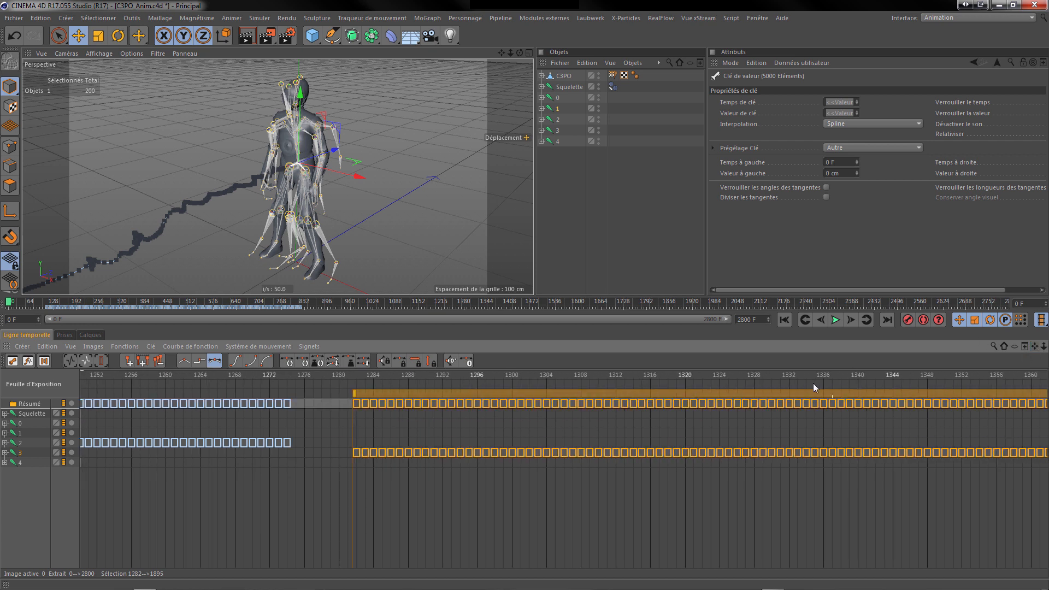
left_click(357, 453)
left_click_drag(317, 451, 294, 455)
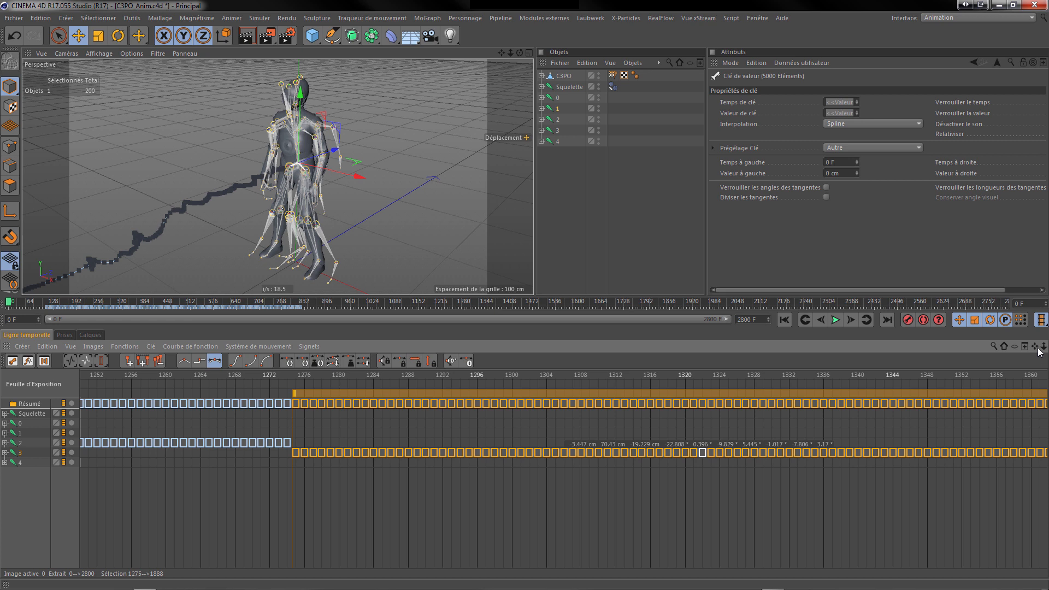
Move all of joint 4's keys in the timeline to start at frame 1889, directly after joint 3's last key
left_click_drag(1044, 347, 847, 348)
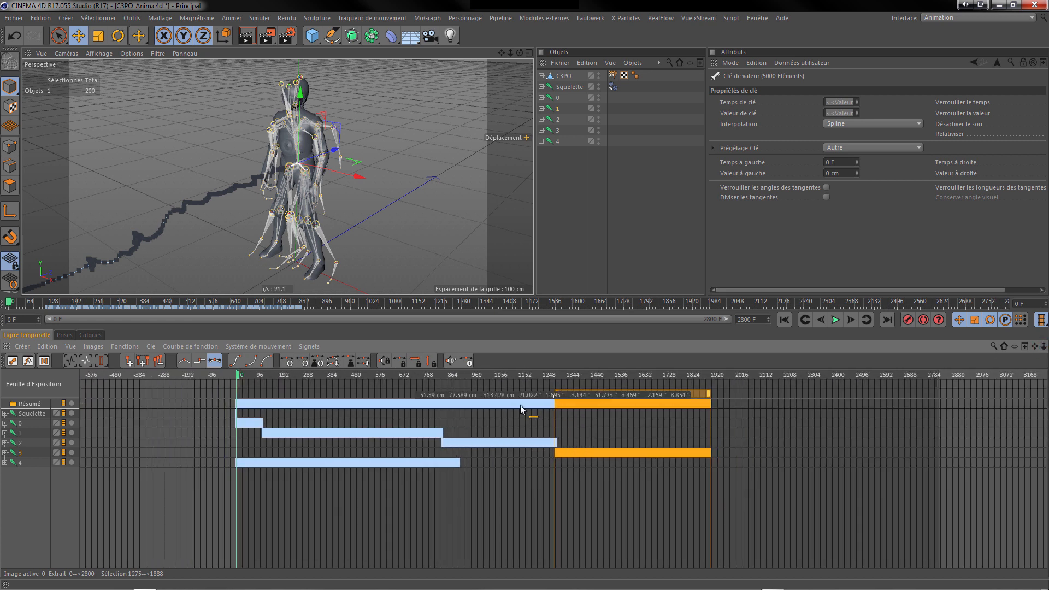
left_click(16, 465)
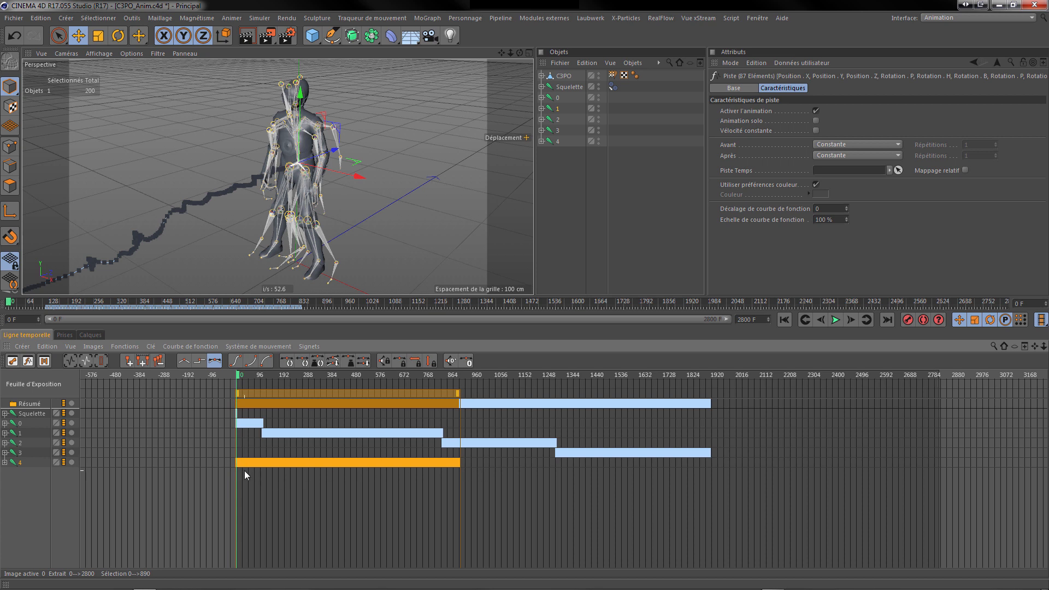
left_click_drag(241, 464, 409, 470)
left_click_drag(543, 470, 724, 466)
left_click_drag(728, 465, 720, 467)
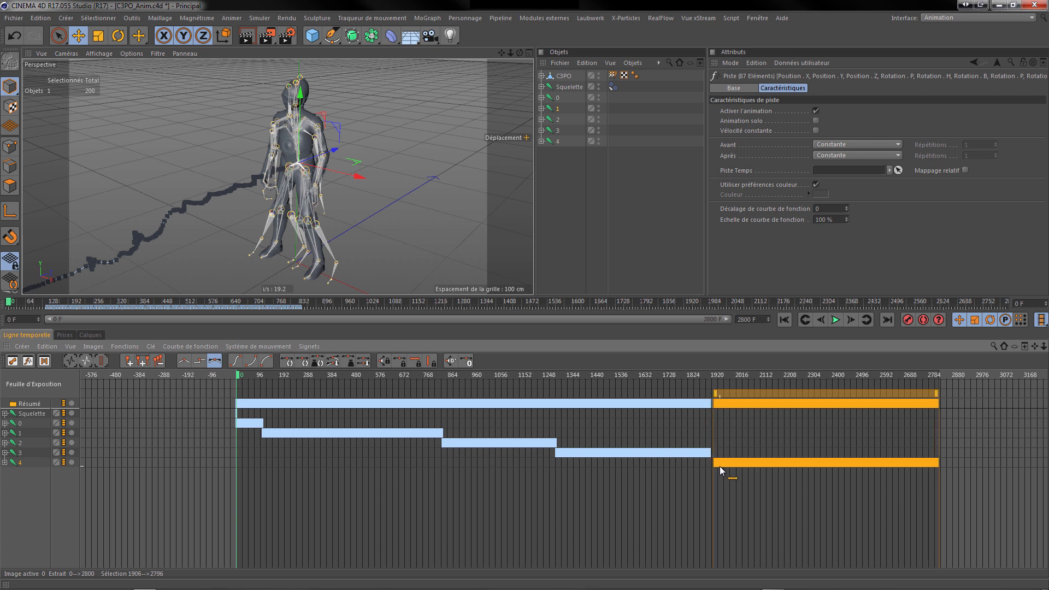
left_click_drag(1044, 347, 1044, 347)
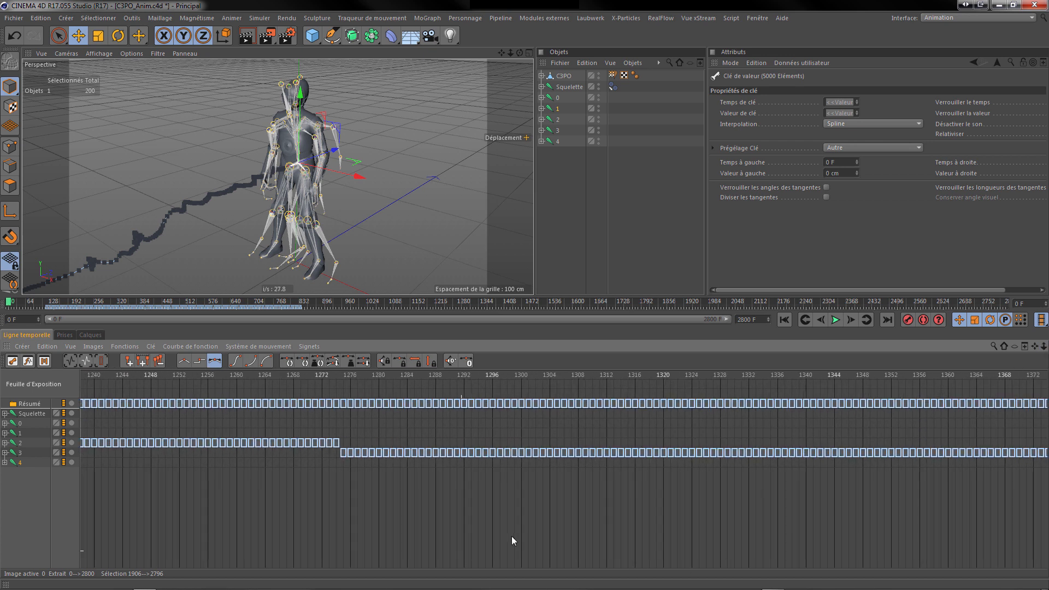
left_click_drag(1036, 349, 1036, 348)
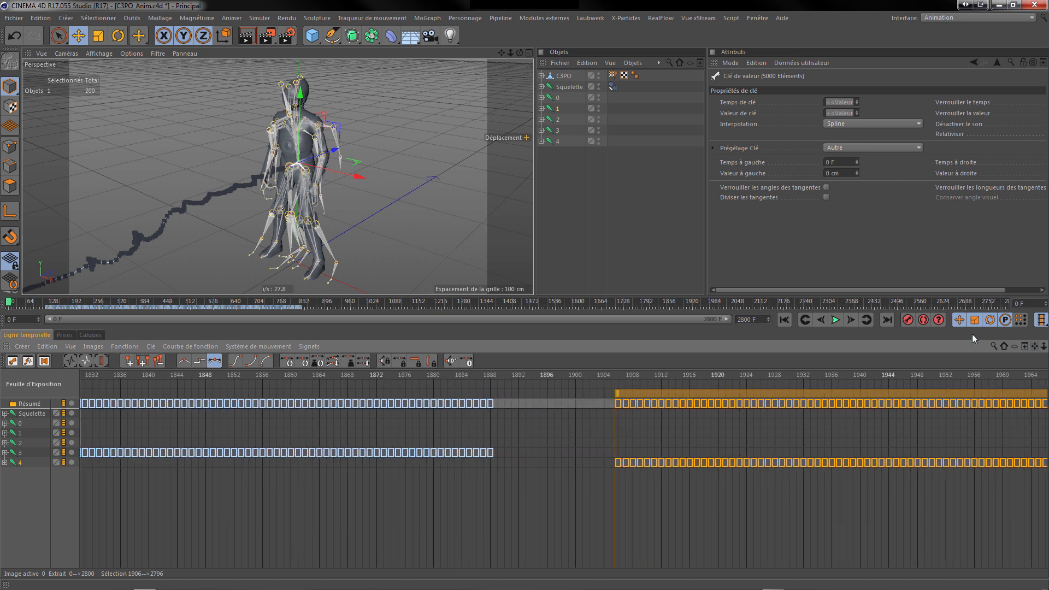
left_click(618, 463)
left_click_drag(518, 464, 498, 467)
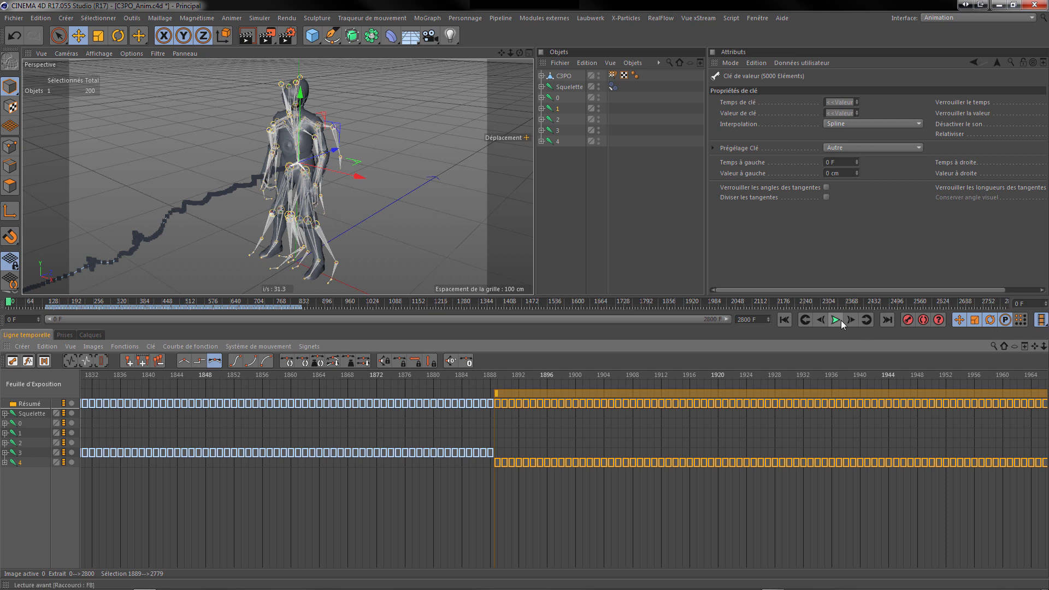
Play the sequenced animation from the first frame to check the chained skeletons, and stop the playback
left_click(785, 319)
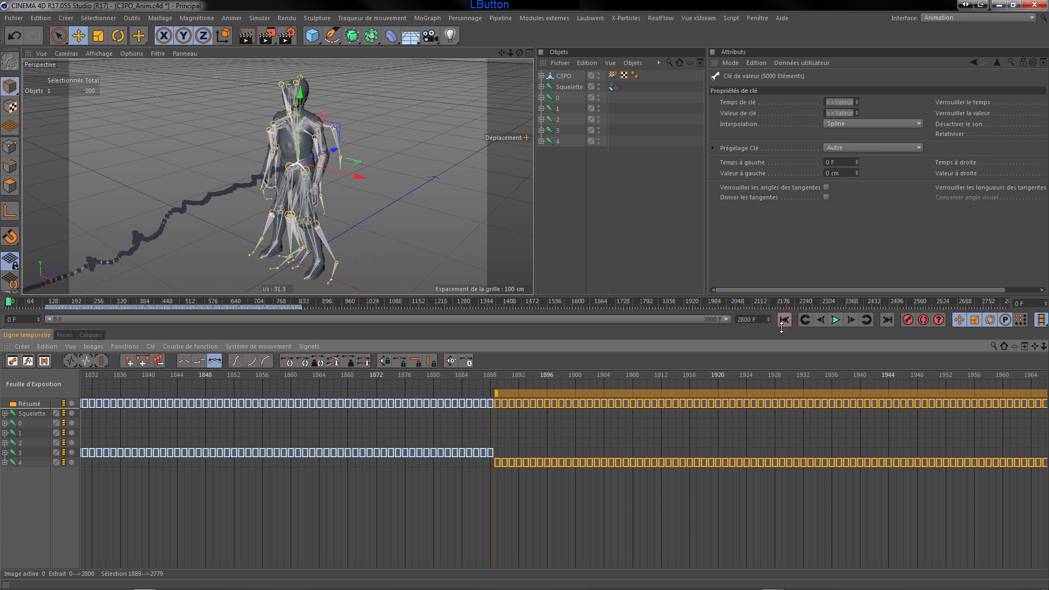
left_click(834, 320)
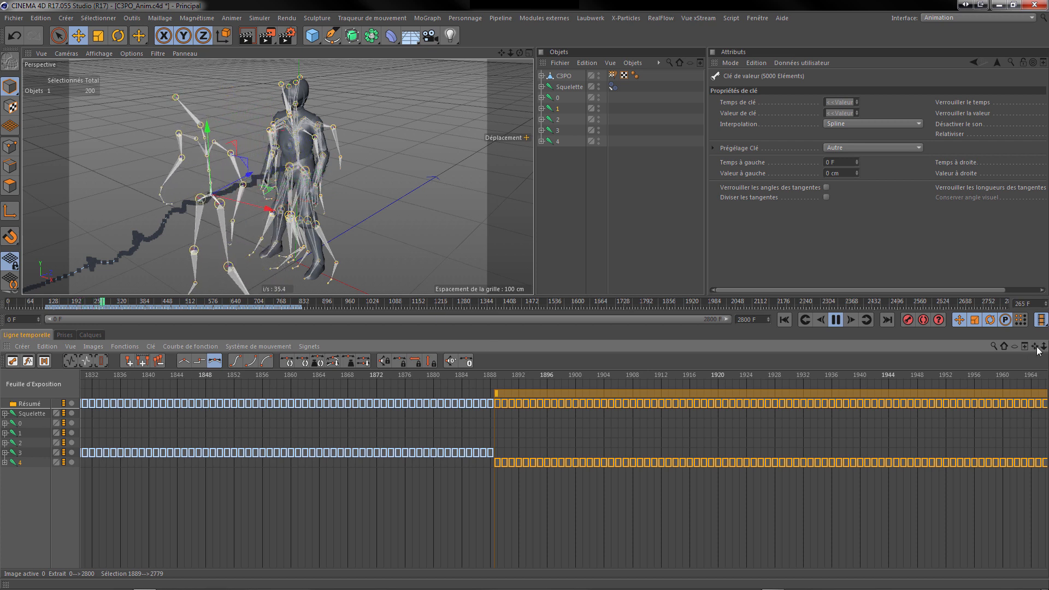
left_click_drag(1044, 347, 770, 347)
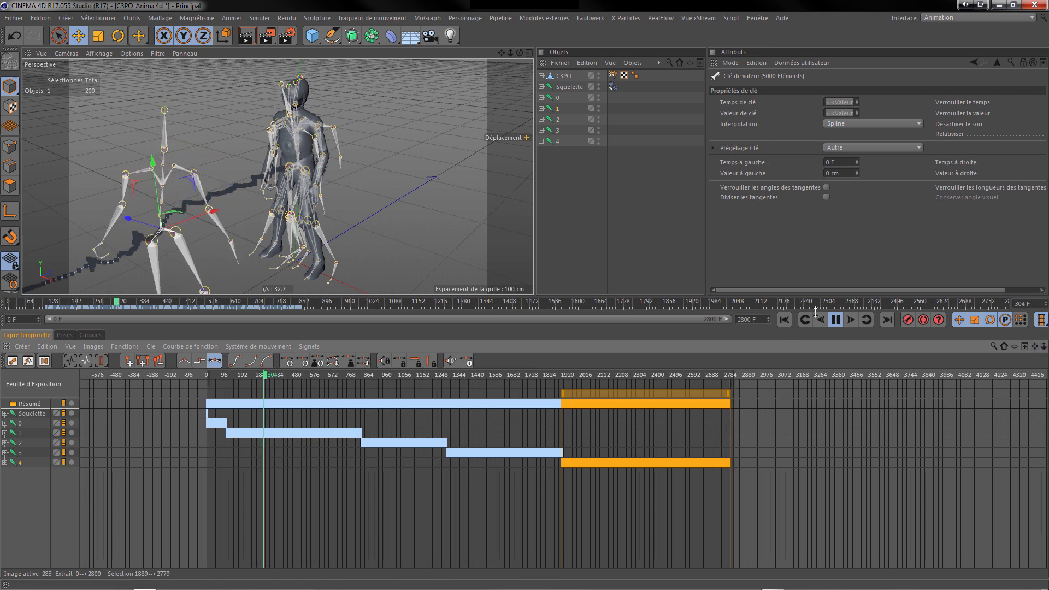
left_click(837, 320)
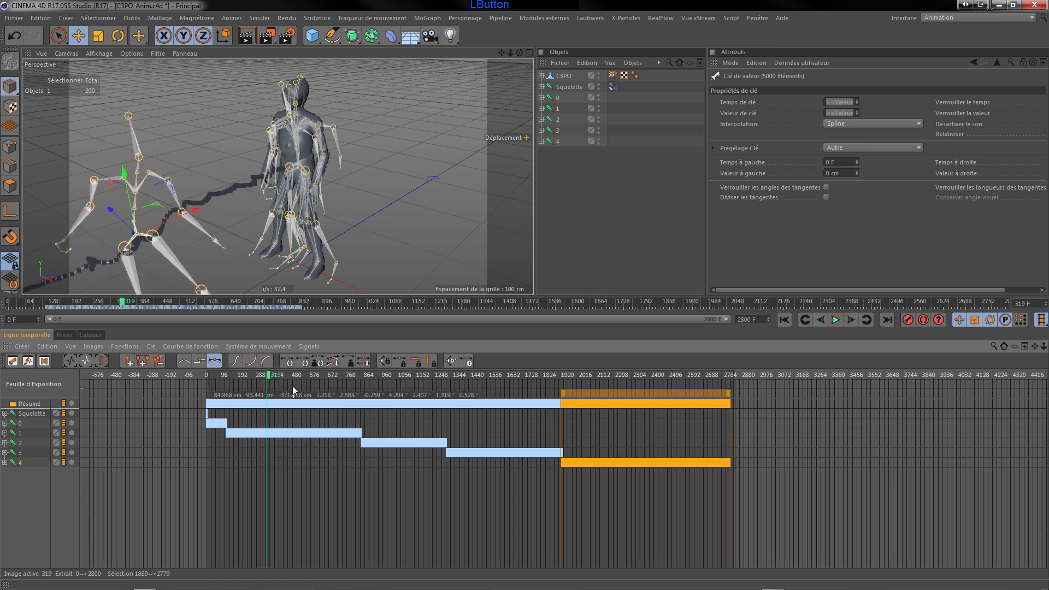
Go to frame 104 and set a keyframe on the Source parameter of Squelette's retargeting tag with joint 0 as source
left_click(230, 380)
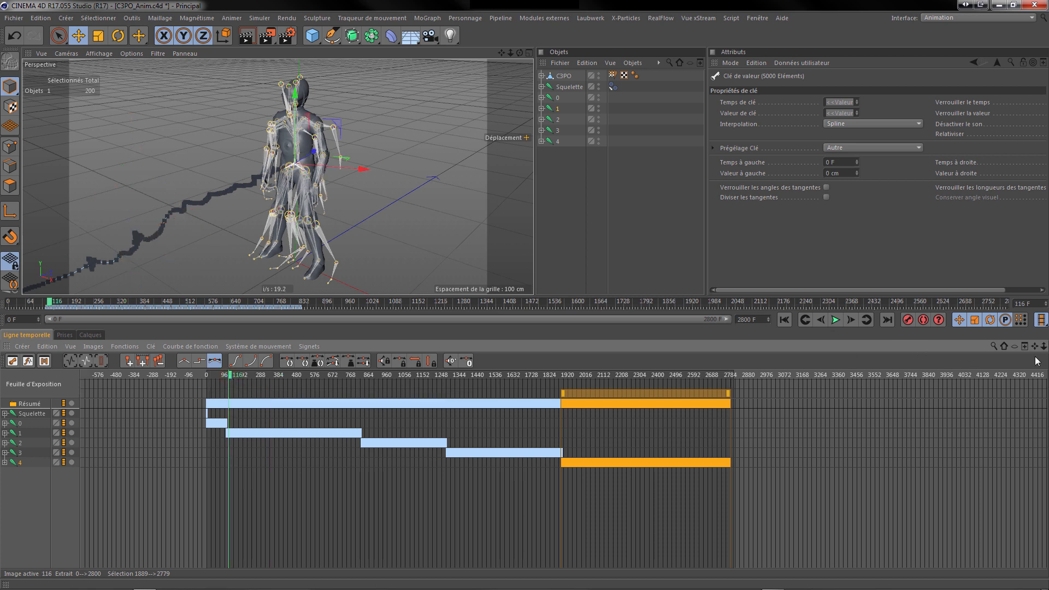
mouse_move(1035, 347)
left_mouse_down()
mouse_move(1048, 348)
mouse_move(1025, 348)
mouse_move(1044, 346)
left_mouse_up()
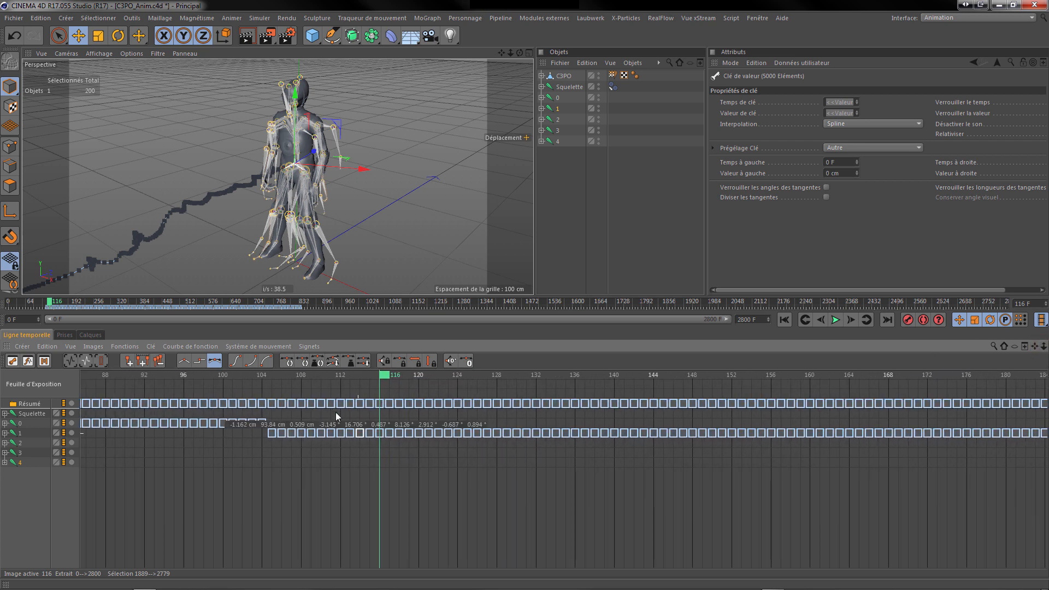
left_click(384, 377)
left_click_drag(385, 376, 262, 386)
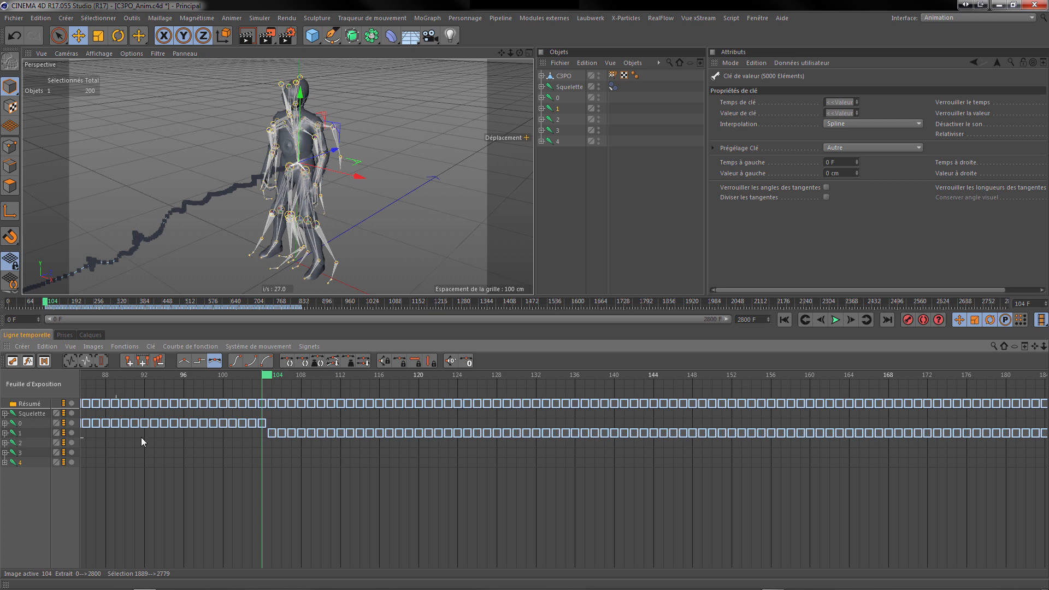
left_click(612, 87)
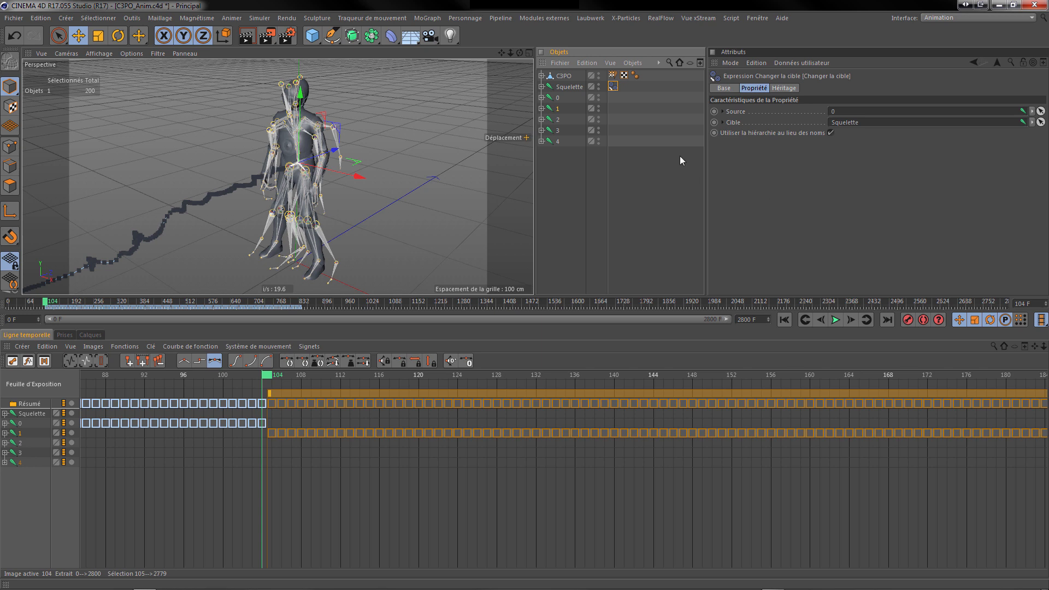
left_click(714, 112, "ctrl")
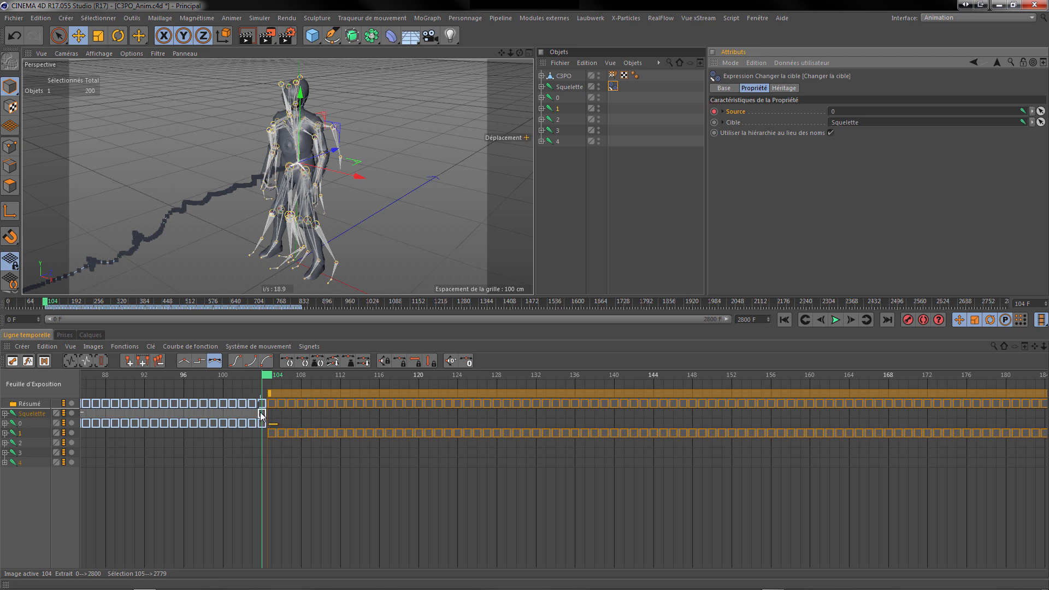
At frame 105, change the retargeting tag's Source to joint 1 and set a keyframe on it
left_click(851, 323)
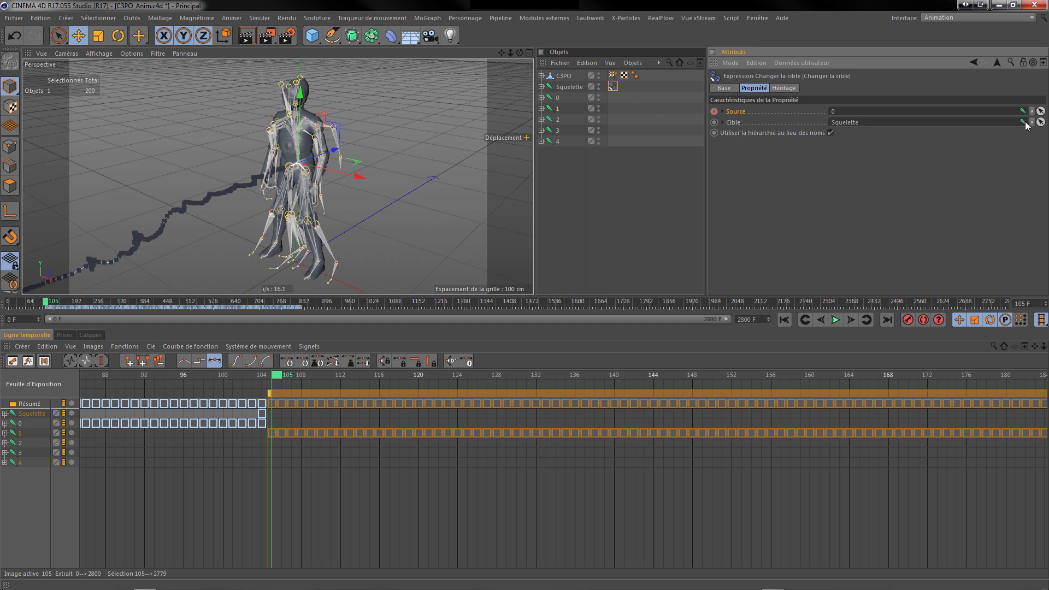
left_click(1041, 113)
left_click(556, 107)
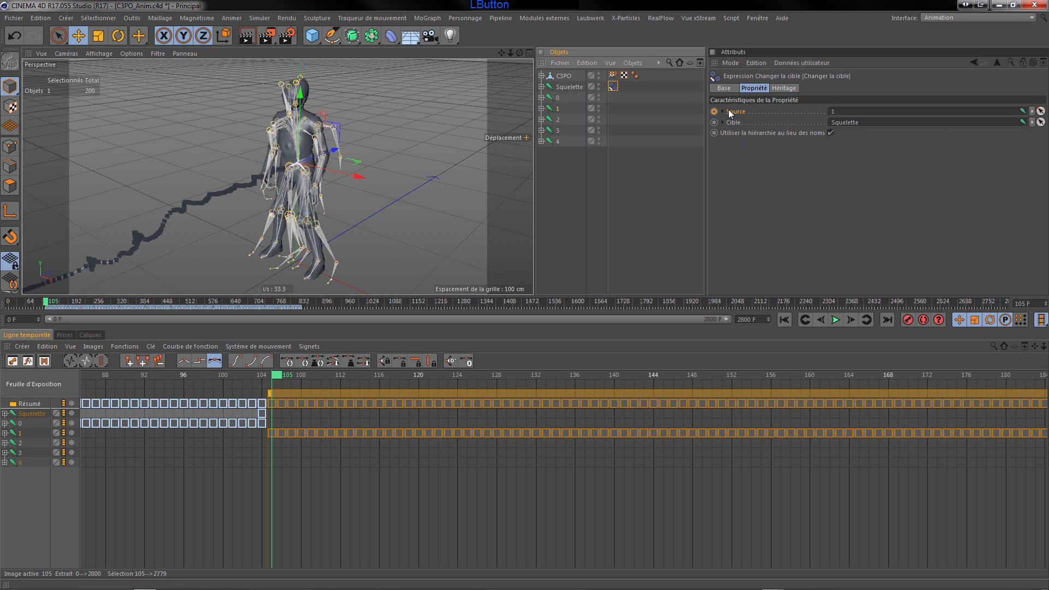
left_click(714, 111, "ctrl")
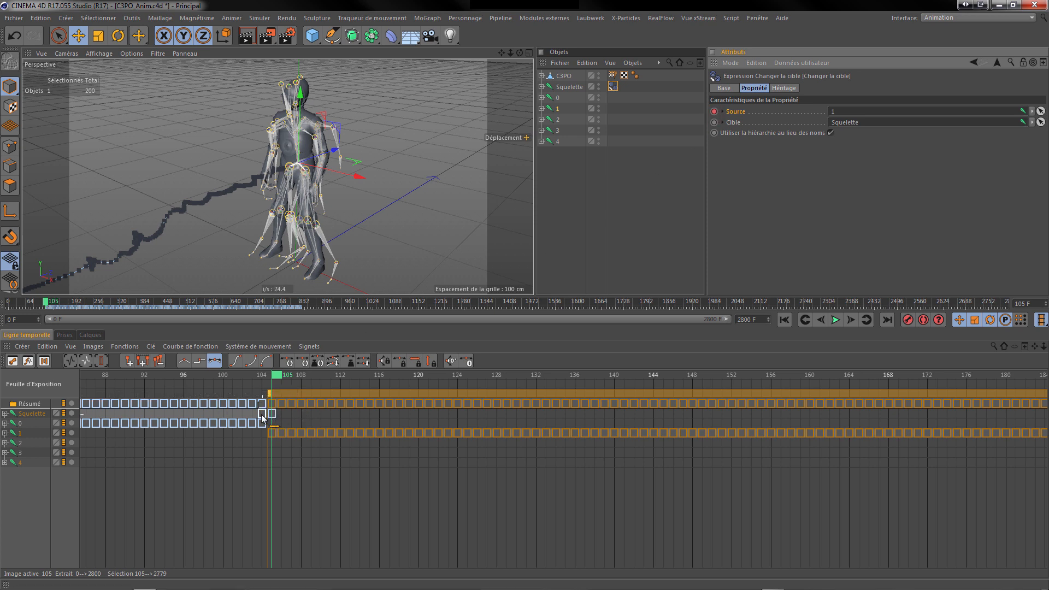
Hide skeletons 2, 3, 4, 1 and 0 and the Squelette rig in the viewport, leaving the C3PO mesh shown
left_click(599, 117)
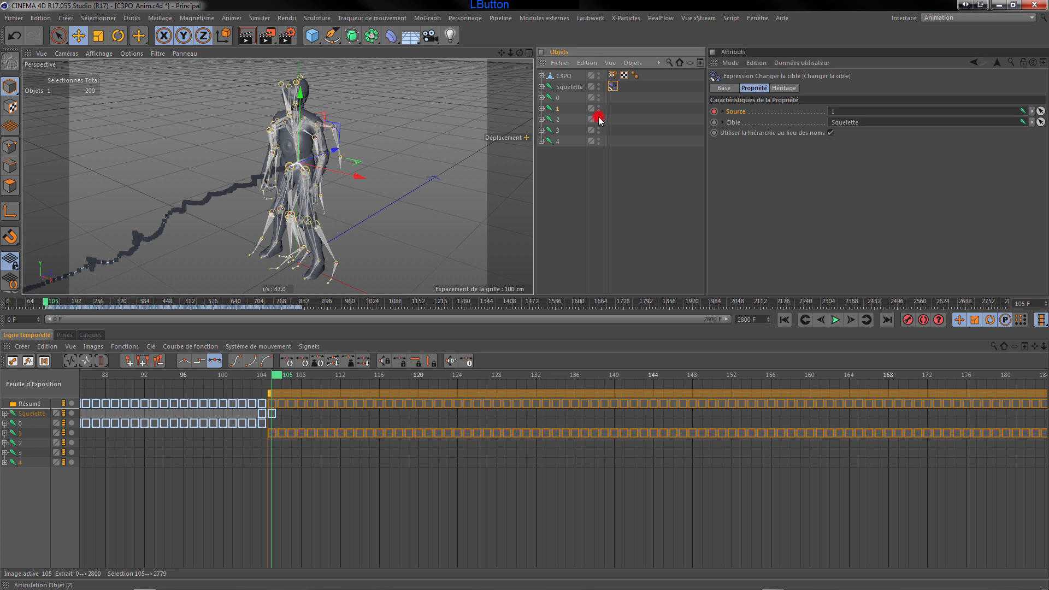
left_click(598, 127)
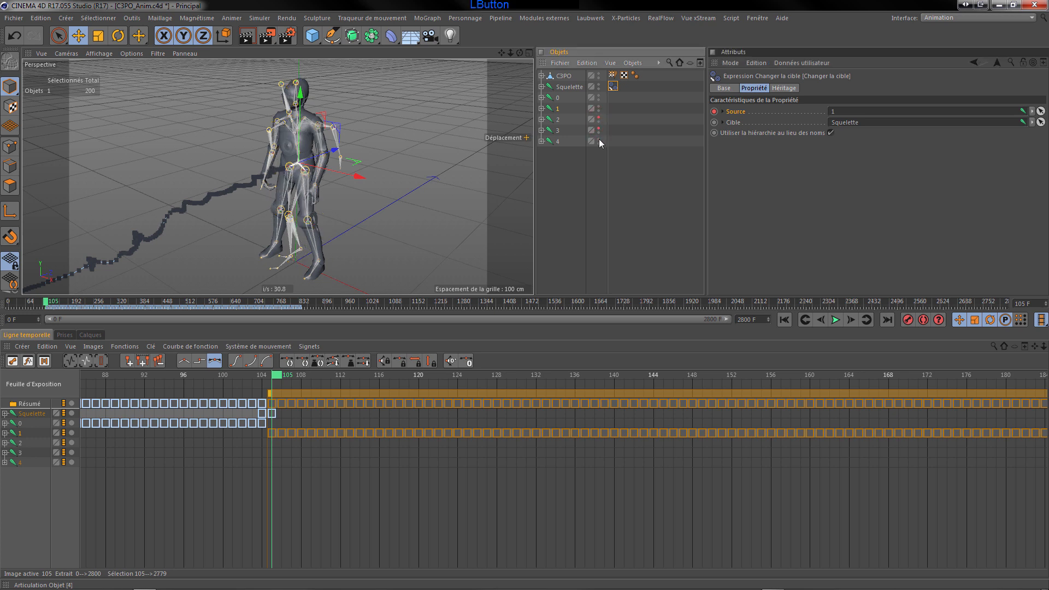
left_click(599, 141)
left_click(598, 107)
left_click(599, 95)
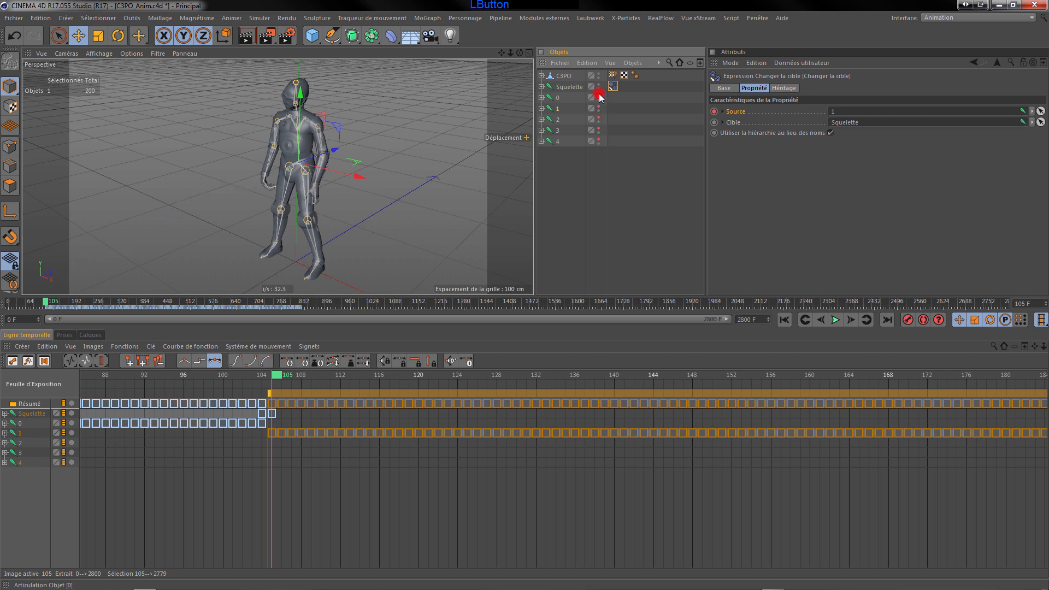
left_click(598, 86)
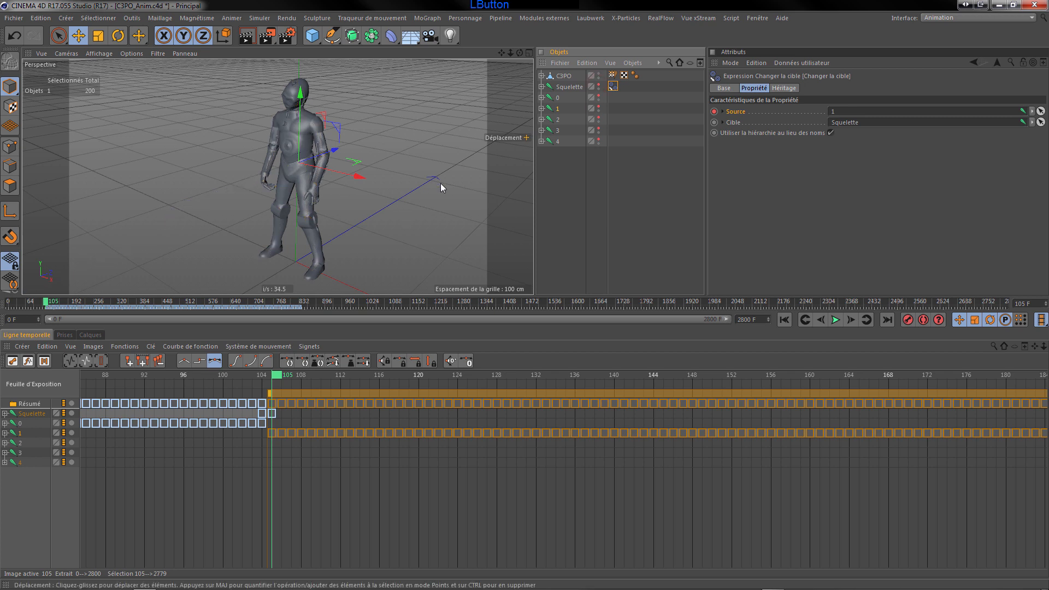
Play the animation from frame 0 to check the character's motion, then stop playback
left_click(785, 321)
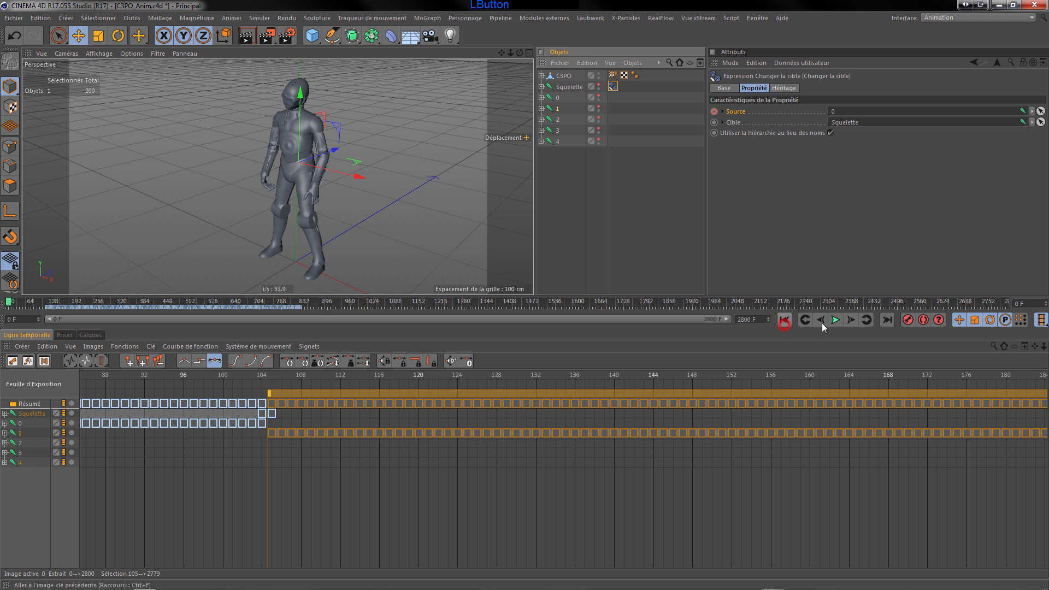
left_click(836, 321)
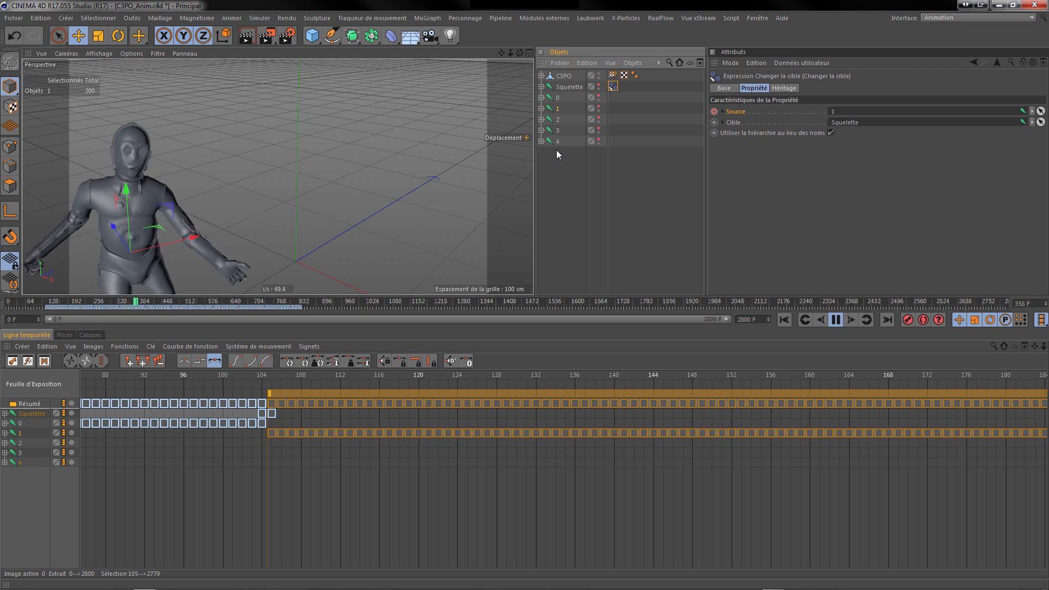
left_click(836, 321)
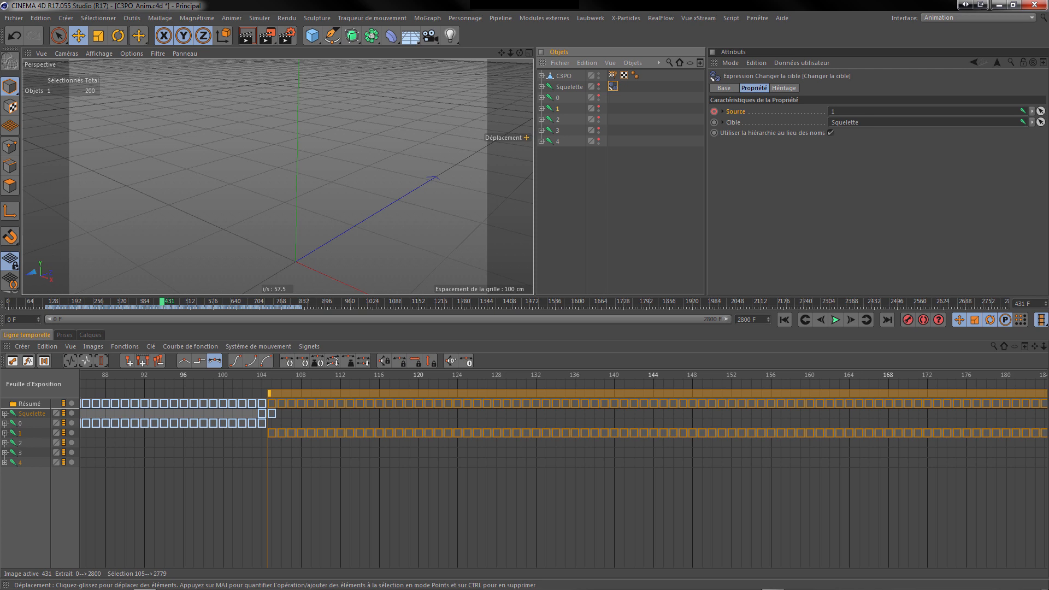
Keyframe the Source of Squelette's retarget tag with skeleton 1 at frame 821, the last frame of skeleton 1's keys
left_click(1032, 561)
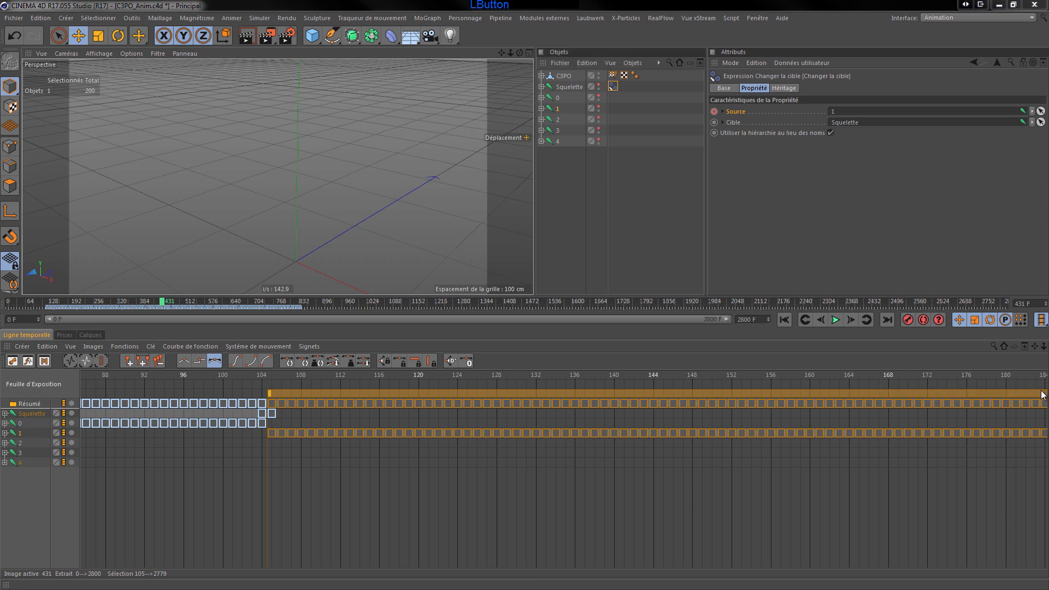
left_click_drag(1044, 346, 1027, 346)
left_click(869, 376)
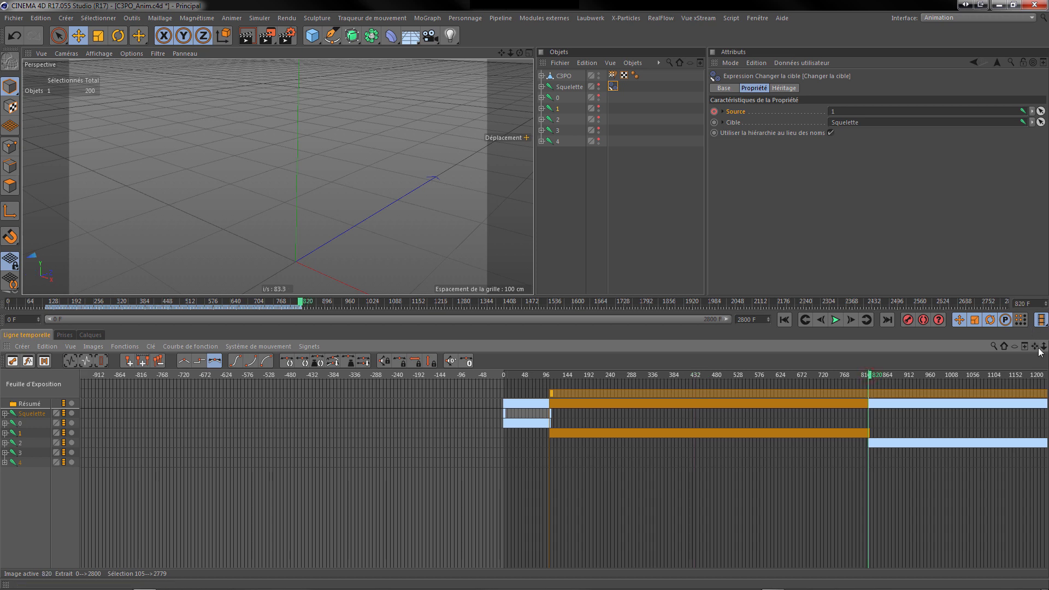
left_click_drag(1044, 346, 989, 356)
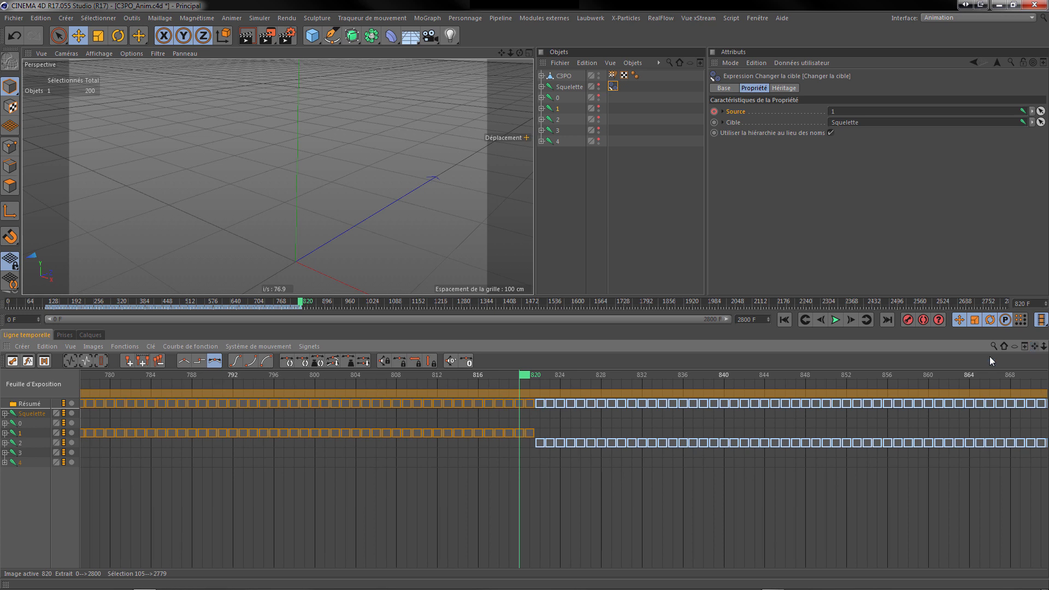
left_click(526, 375)
left_click_drag(532, 377, 538, 377)
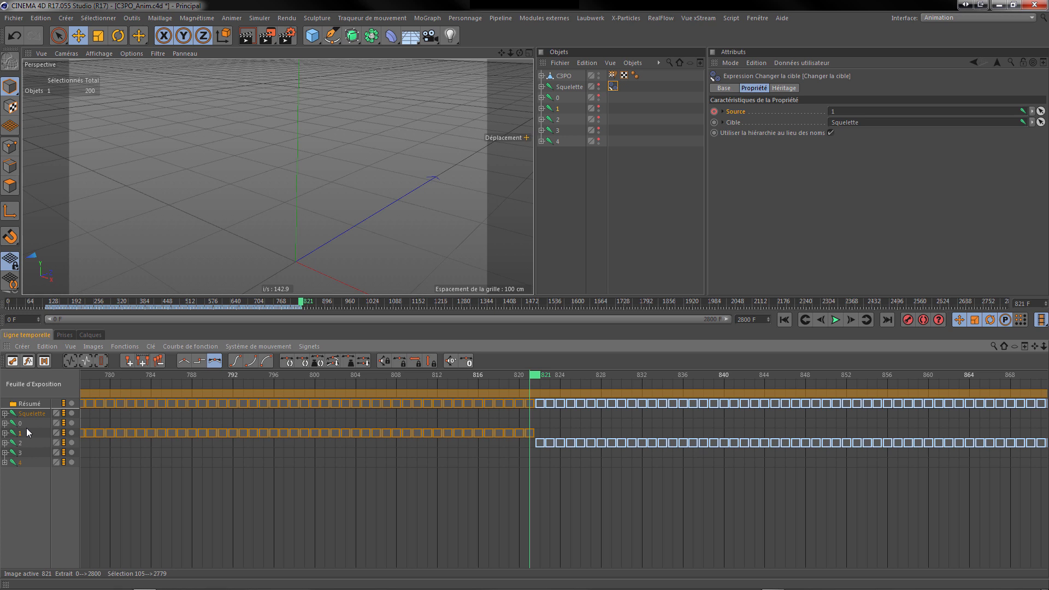
left_click(612, 87)
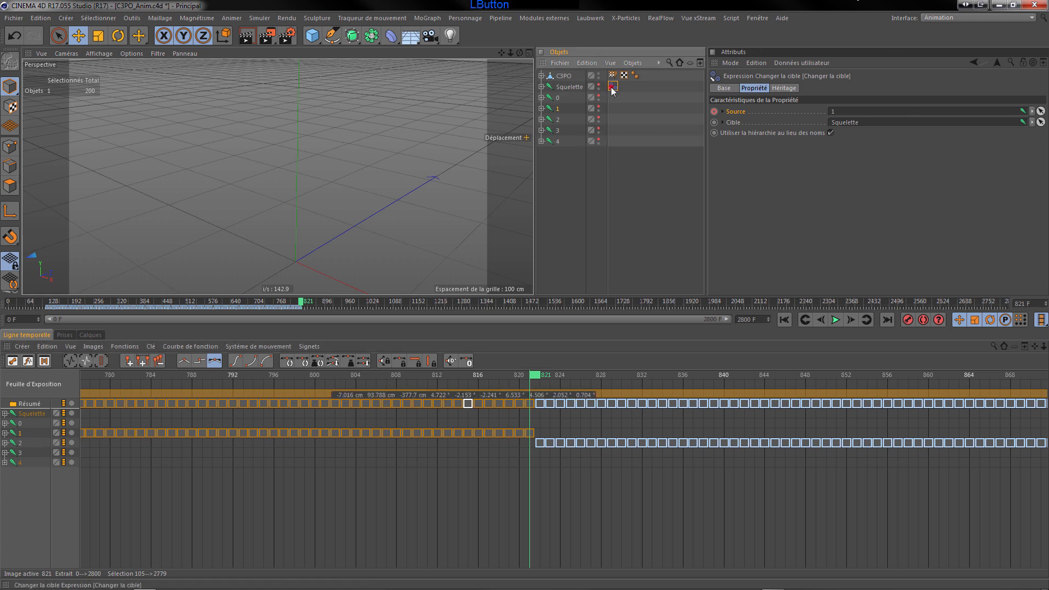
left_click(715, 112, "ctrl")
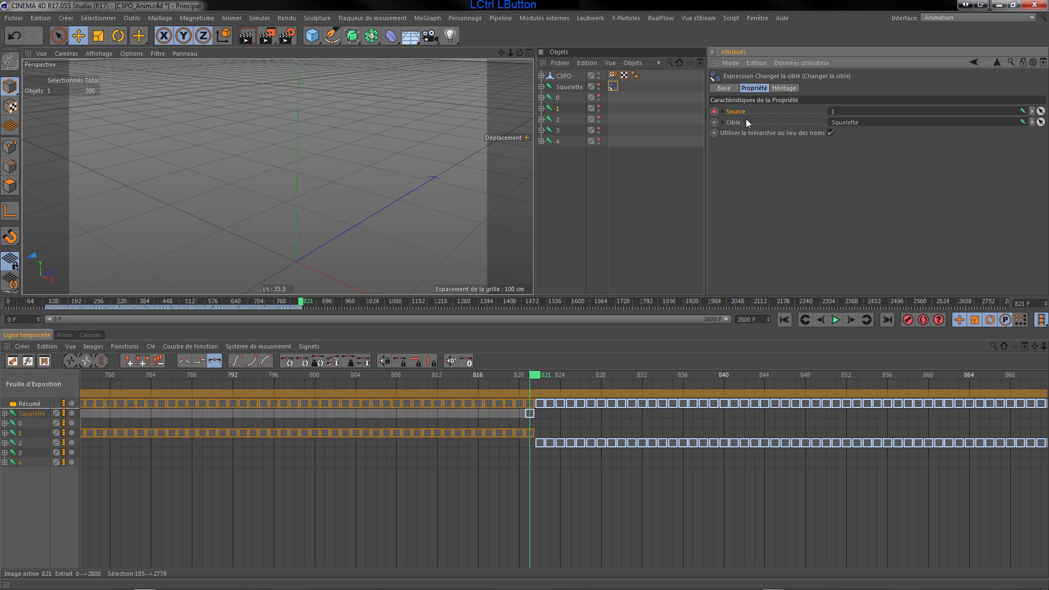
At frame 822, set the retarget tag's Source to skeleton 2 and keyframe it
left_click(851, 320)
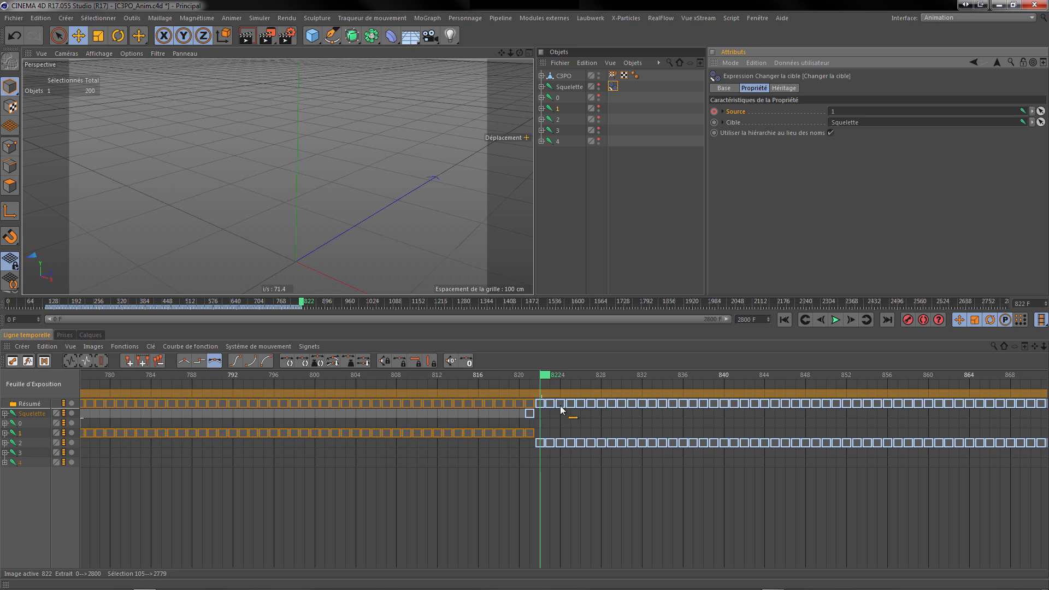
left_click(1040, 112)
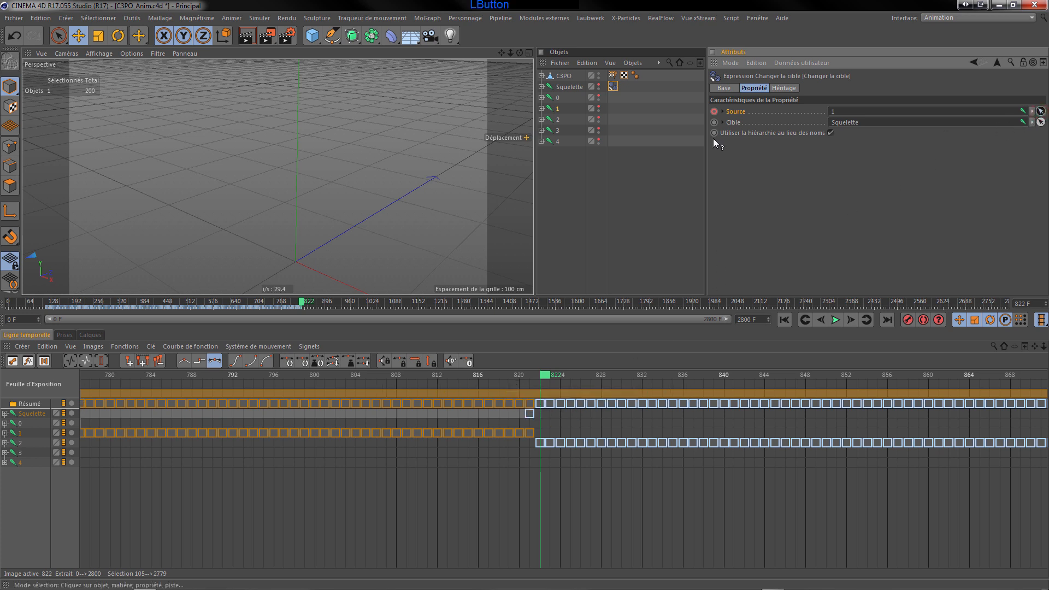
left_click(557, 119)
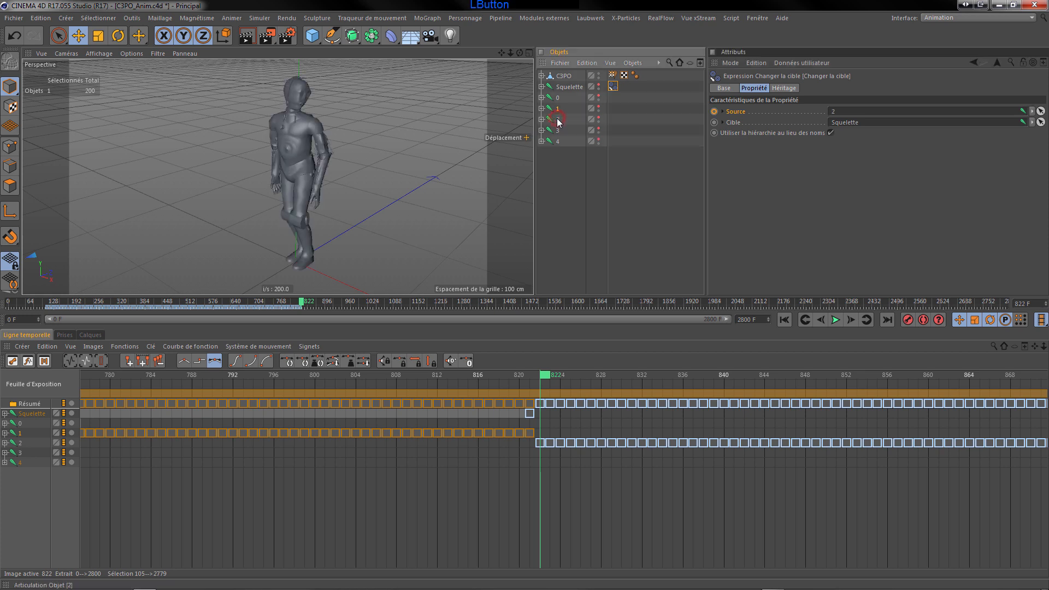
left_click(714, 111, "ctrl")
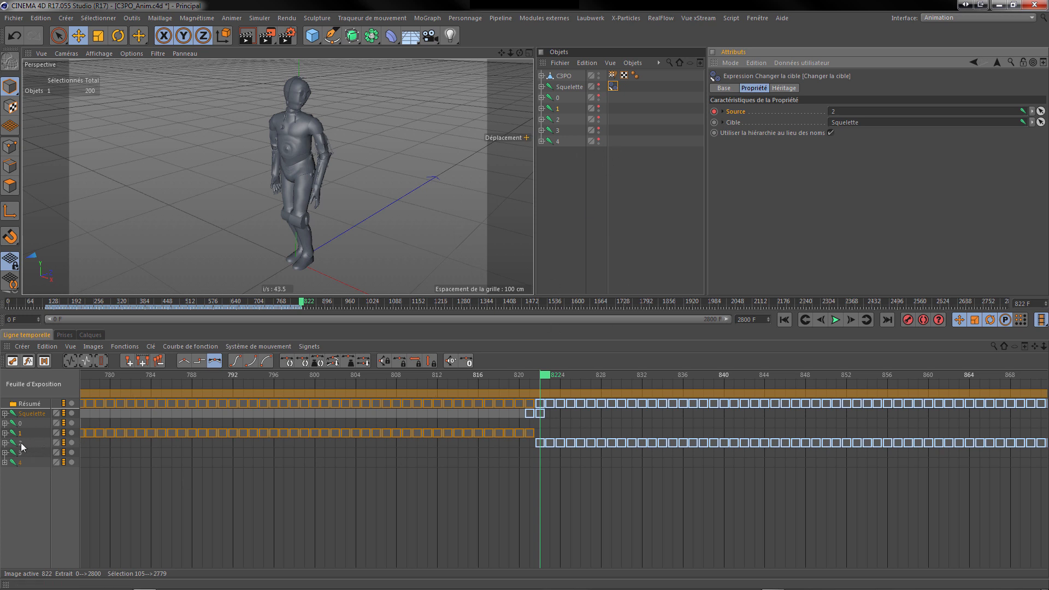
left_click(15, 509)
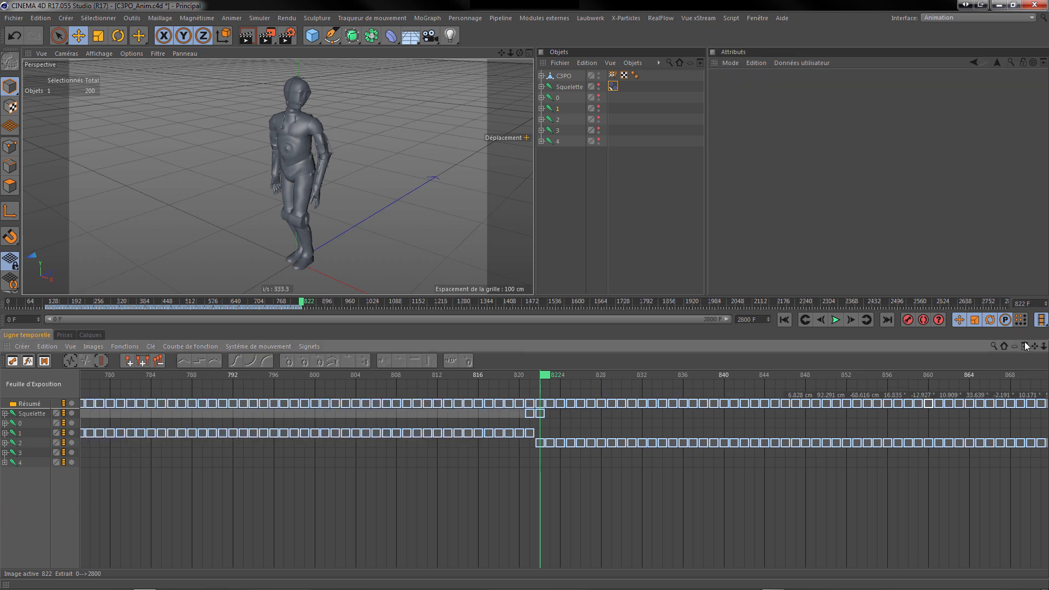
Keyframe the retarget tag's Source with skeleton 2 at frame 1274, where that skeleton's keys end
mouse_move(1042, 351)
left_mouse_down()
mouse_move(978, 352)
mouse_move(1044, 359)
left_mouse_up()
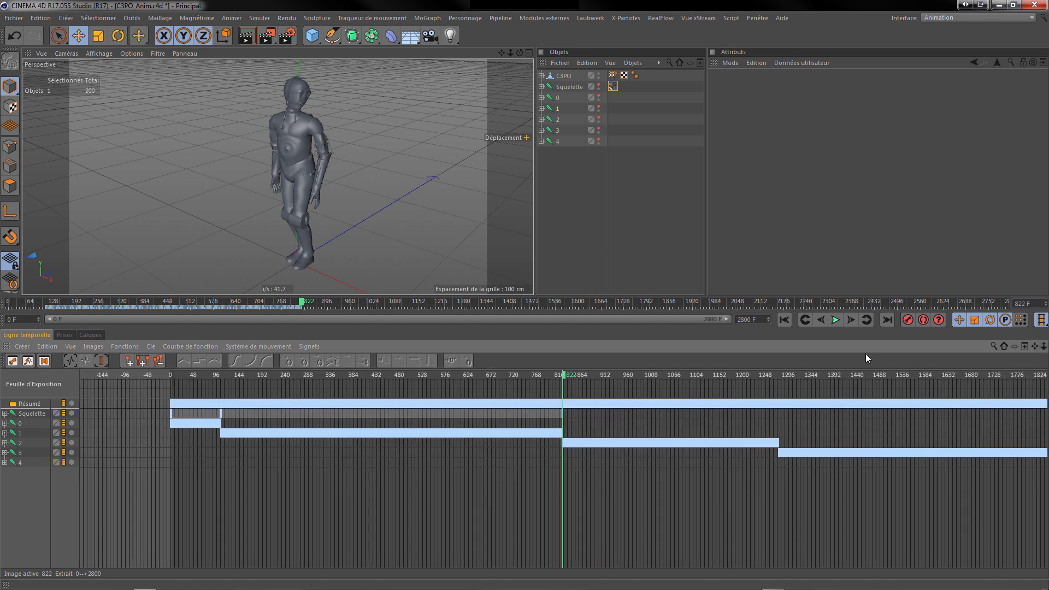
left_click(779, 376)
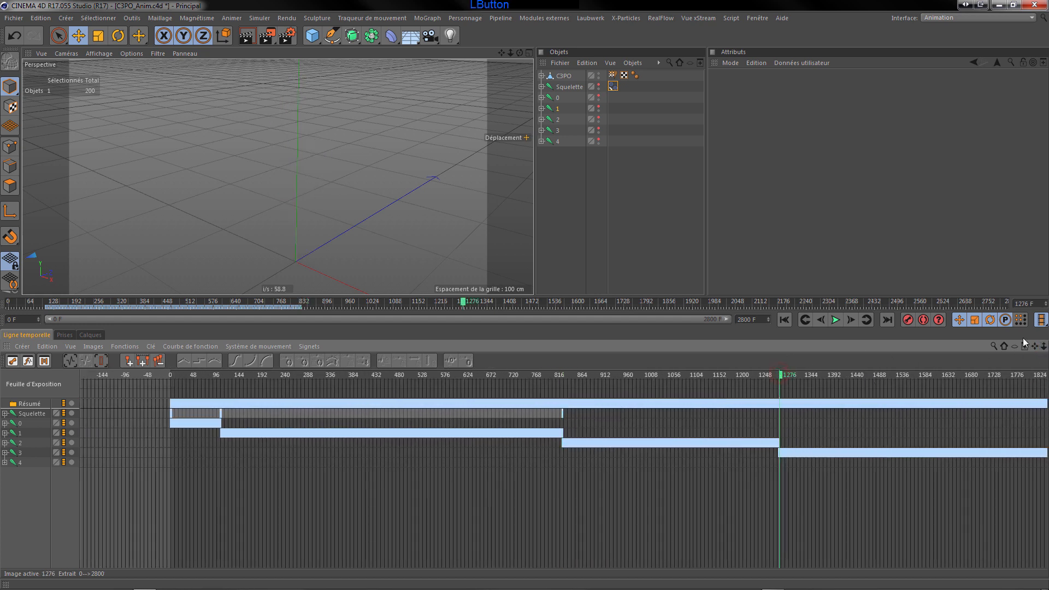
mouse_move(1045, 349)
left_mouse_down()
mouse_move(781, 346)
mouse_move(1041, 346)
left_mouse_up()
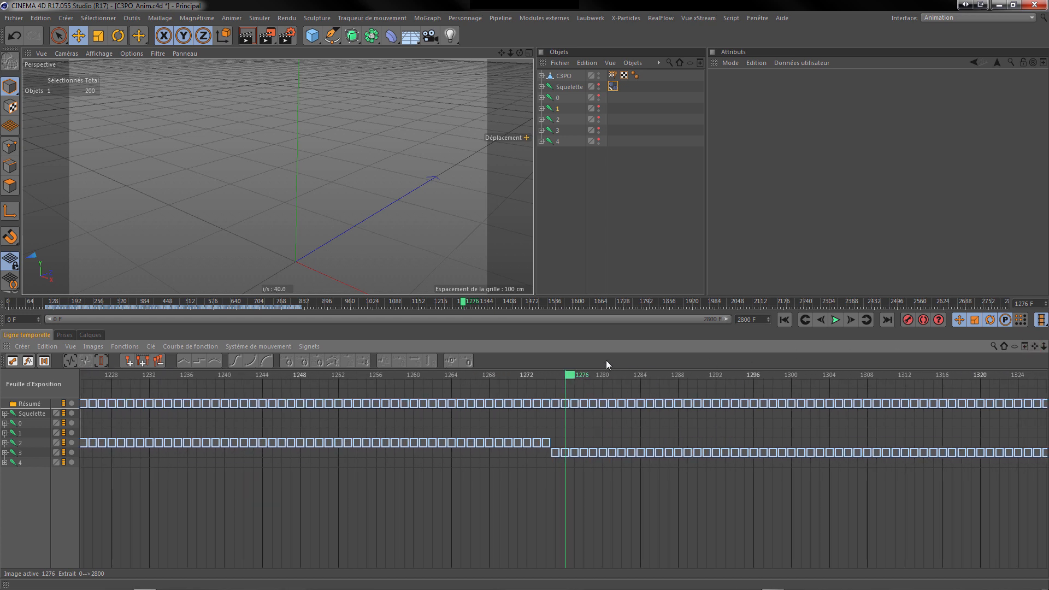
left_click_drag(569, 377, 545, 403)
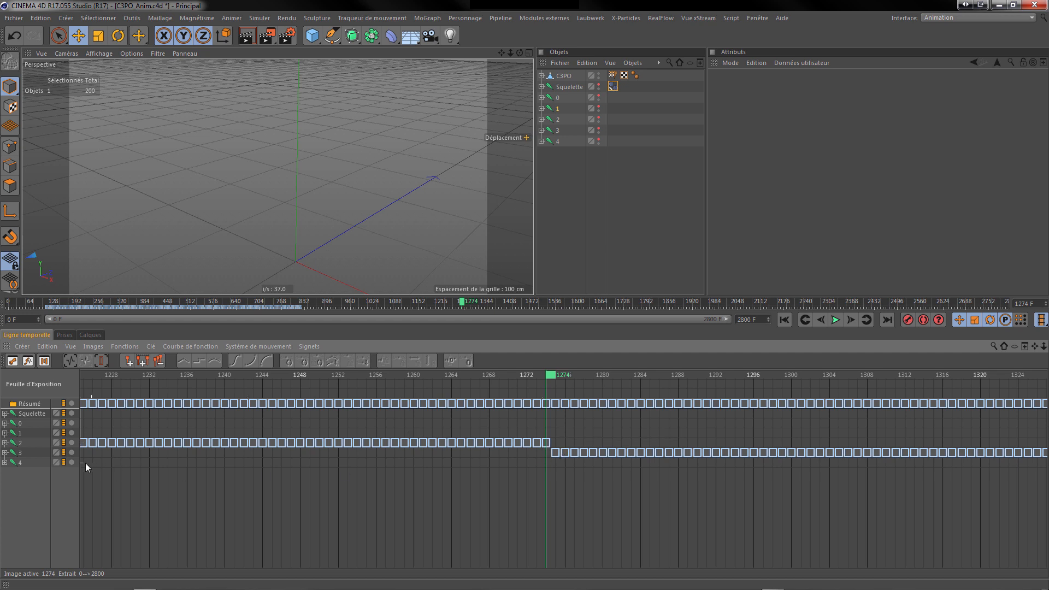
left_click(613, 86)
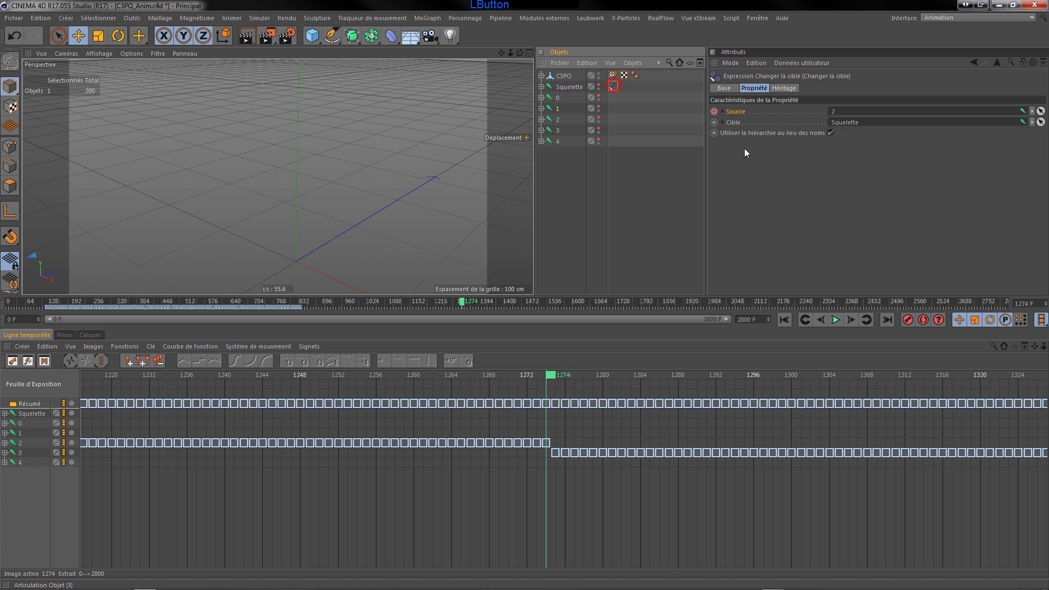
left_click(714, 112, "ctrl")
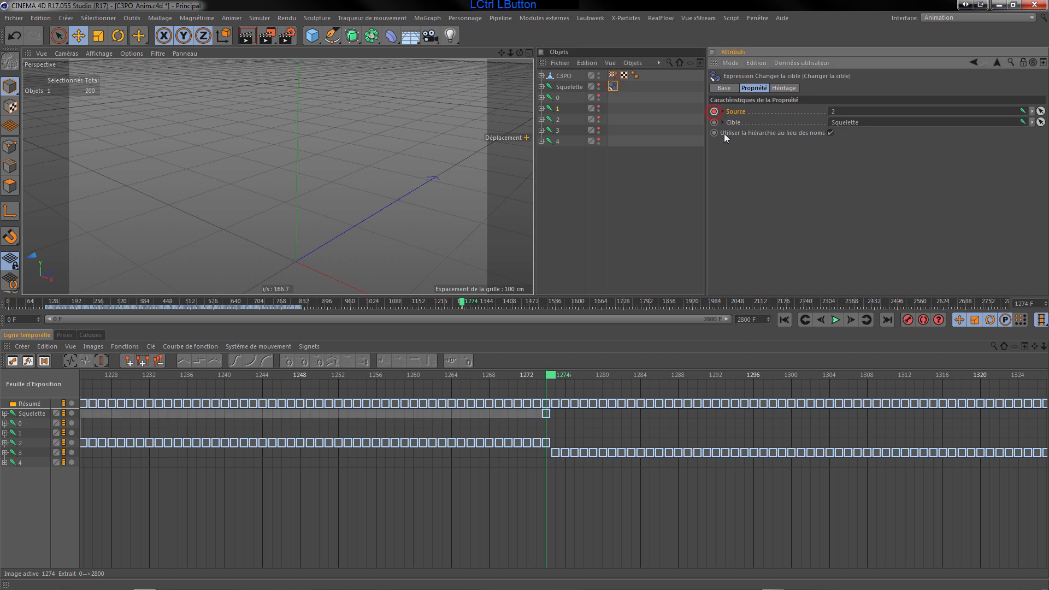
At frame 1275, set the retarget tag's Source to skeleton 3 and keyframe it
left_click(851, 321)
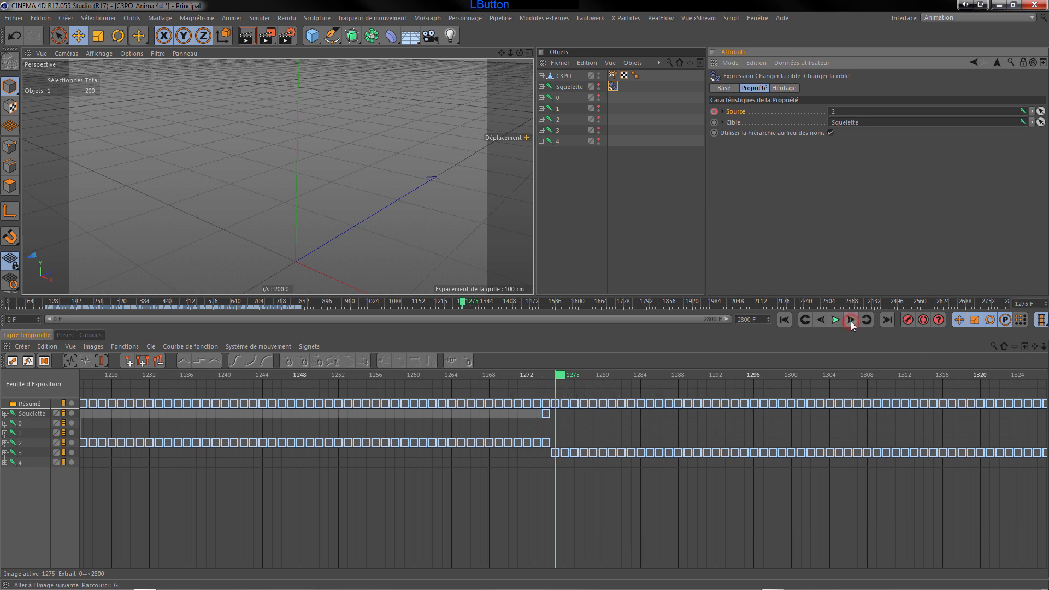
left_click(1040, 111)
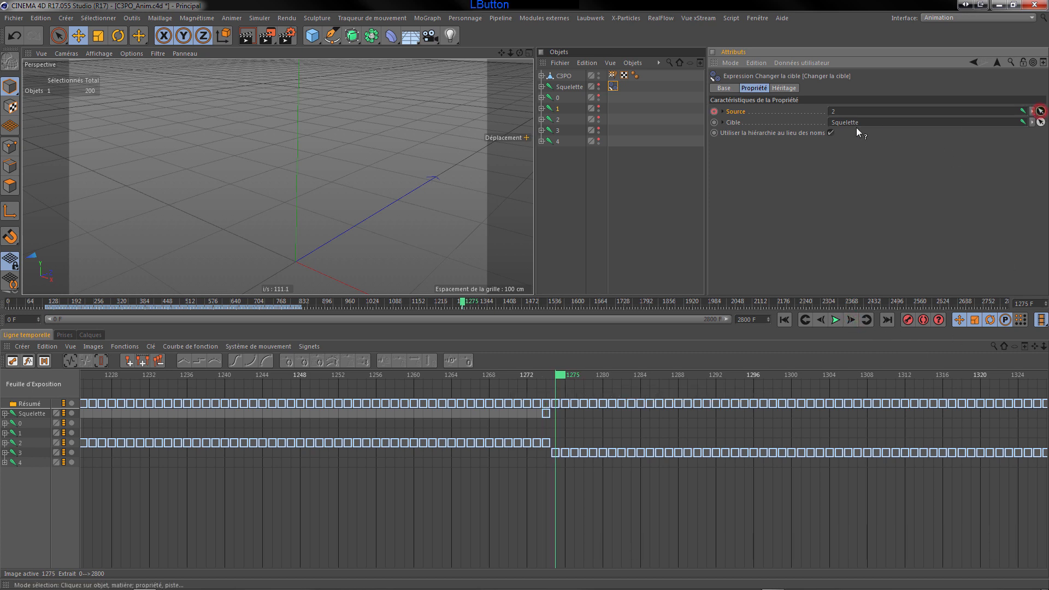
left_click(556, 131)
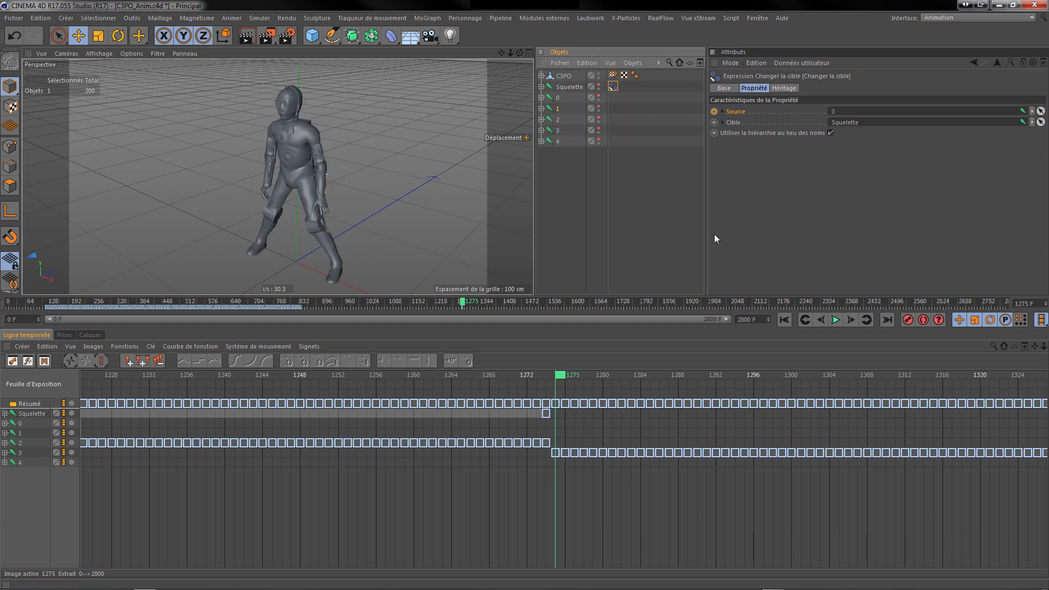
left_click(714, 111, "ctrl")
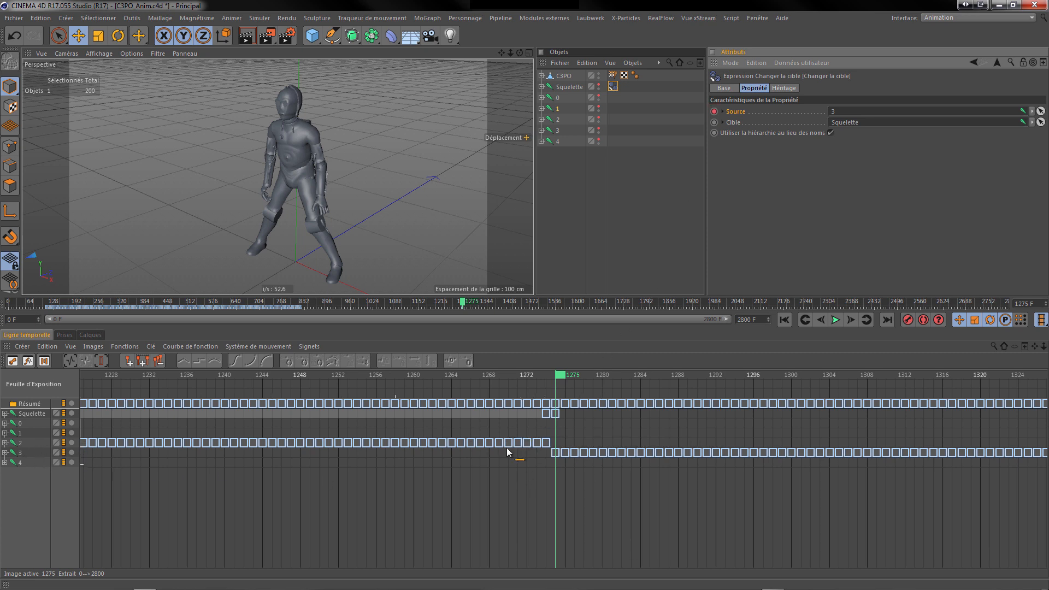
Keyframe the retarget tag's Source with skeleton 3 at frame 1888, where that skeleton's keys end
left_click_drag(1043, 346, 923, 347)
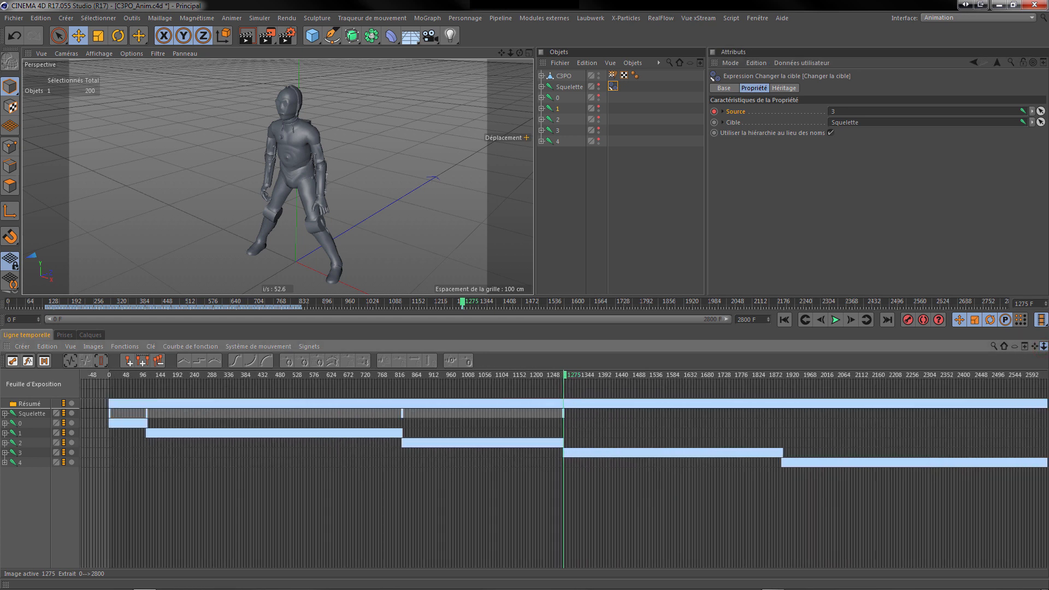
left_click(782, 375)
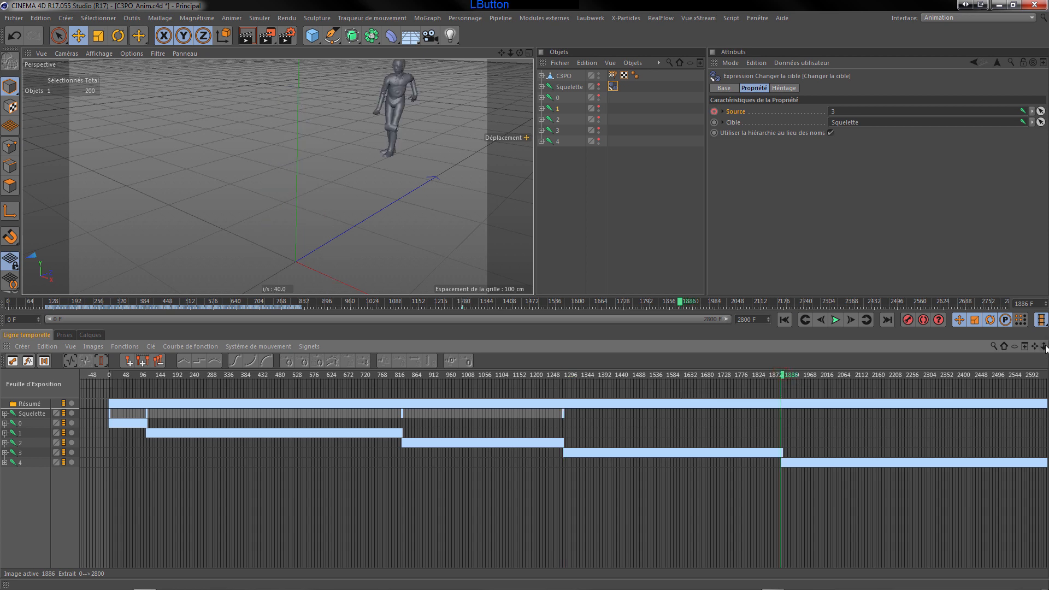
left_click_drag(1044, 347, 648, 348)
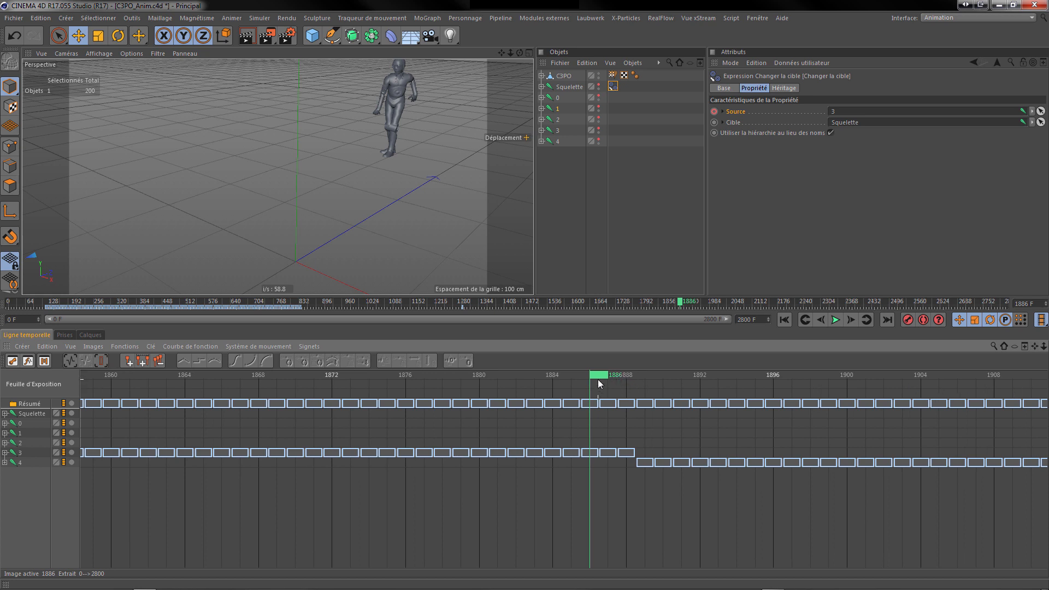
mouse_move(599, 376)
left_mouse_down()
mouse_move(625, 373)
mouse_move(617, 379)
left_mouse_up()
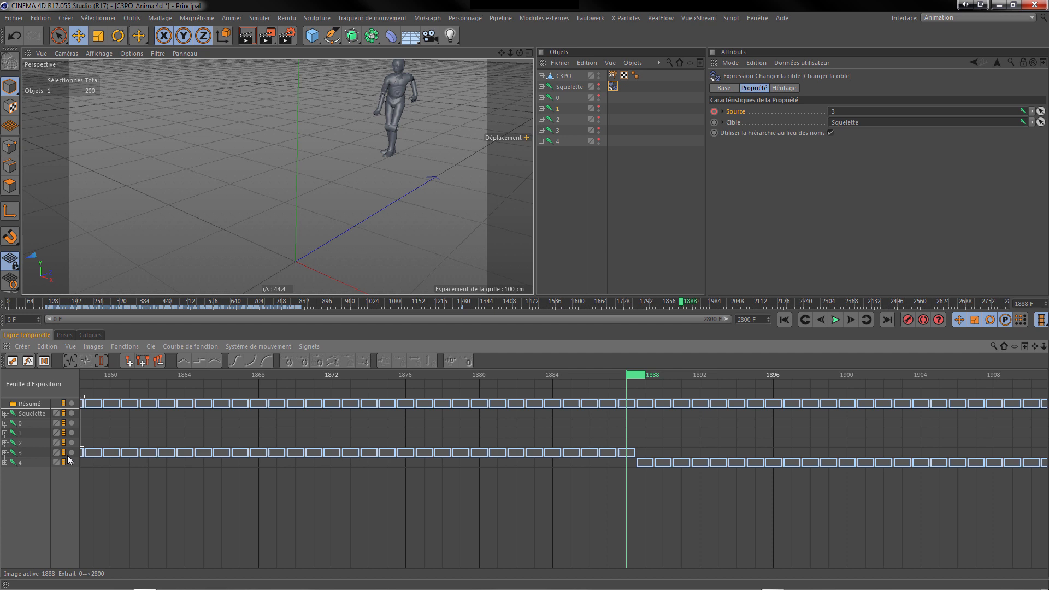
left_click(714, 111, "ctrl")
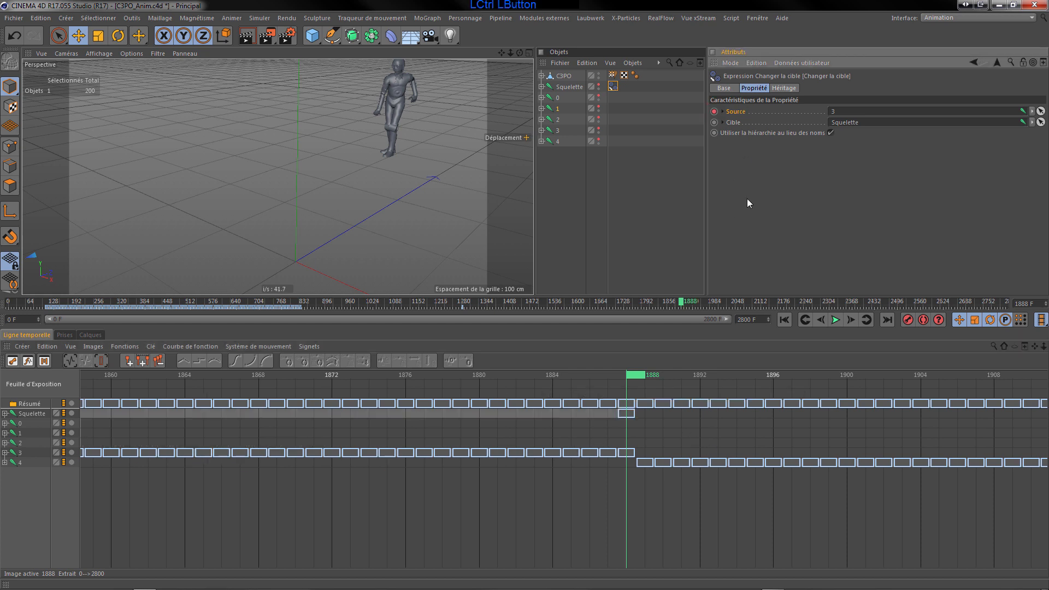
At frame 1889, set the retarget tag's Source to skeleton 4 and keyframe it
left_click(850, 319)
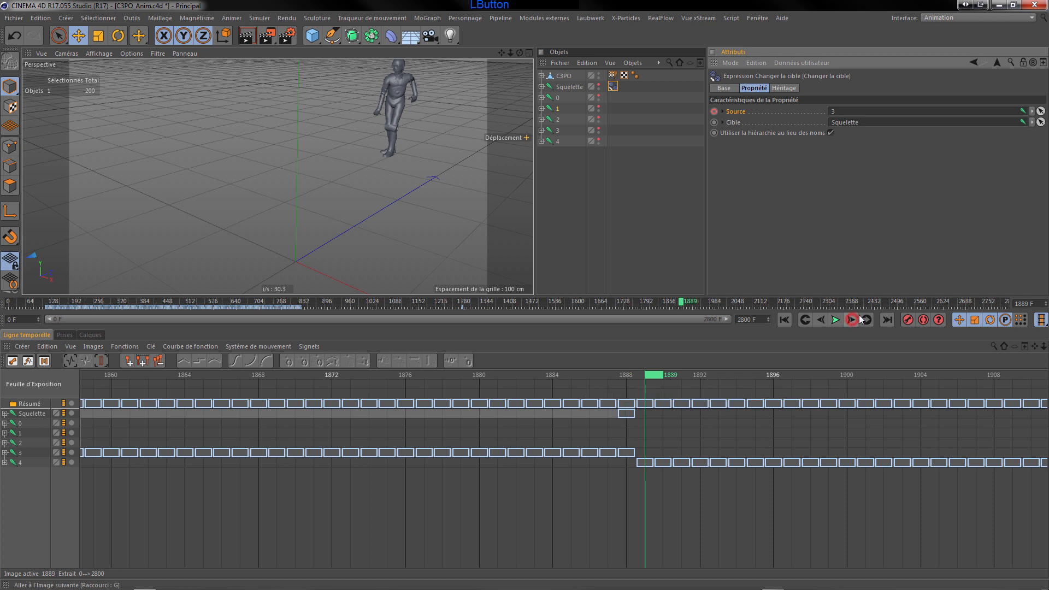
left_click(1040, 111)
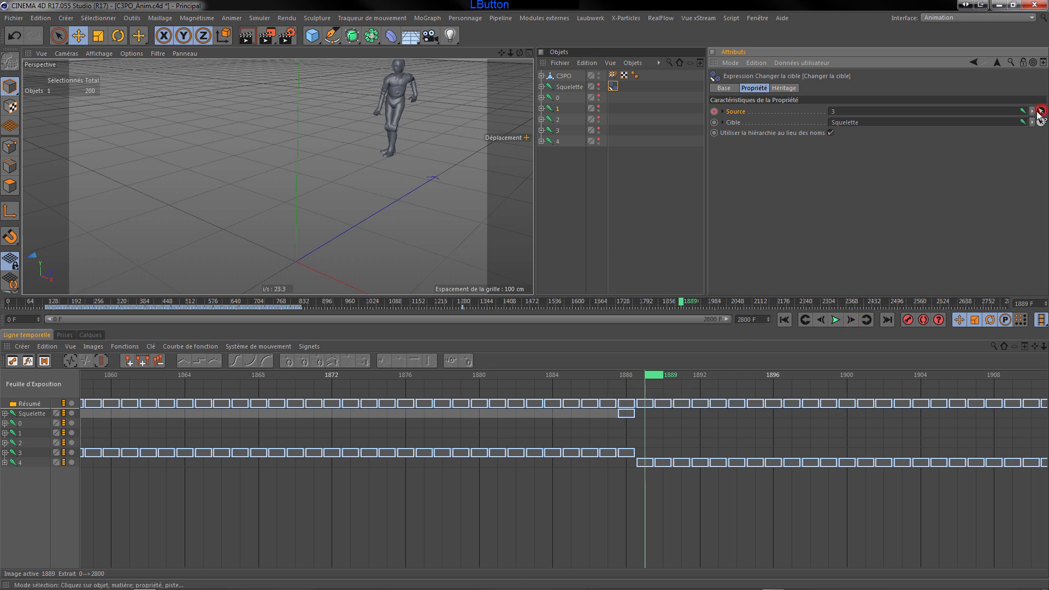
left_click(556, 143)
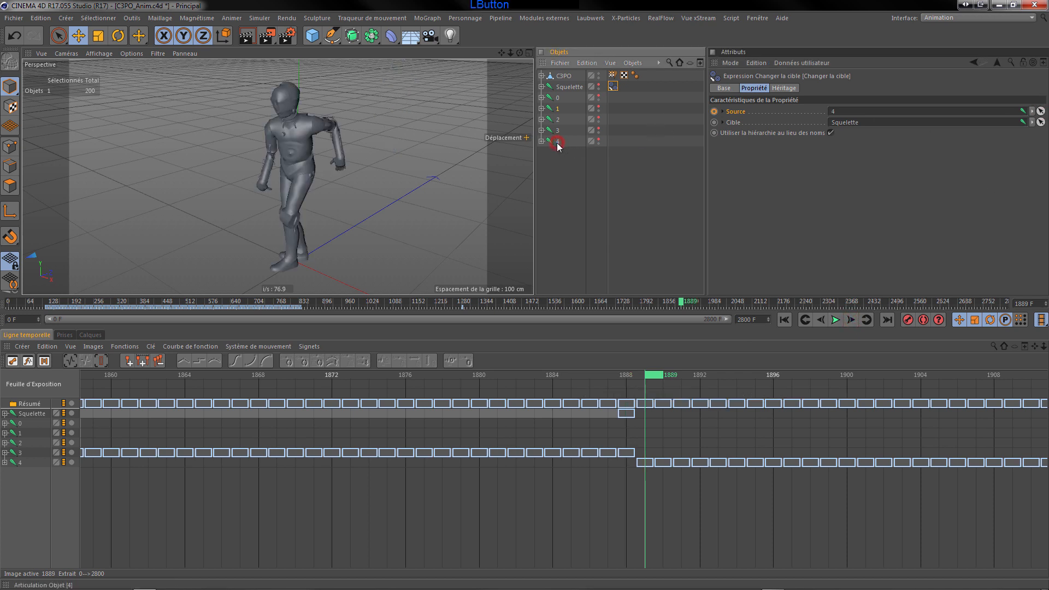
left_click(558, 141)
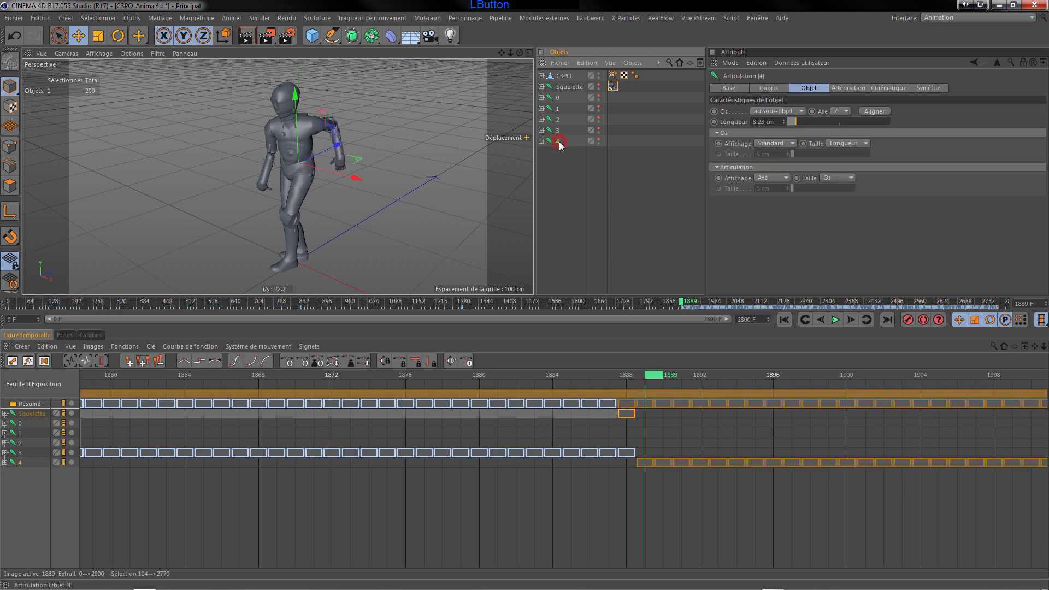
left_click(613, 87)
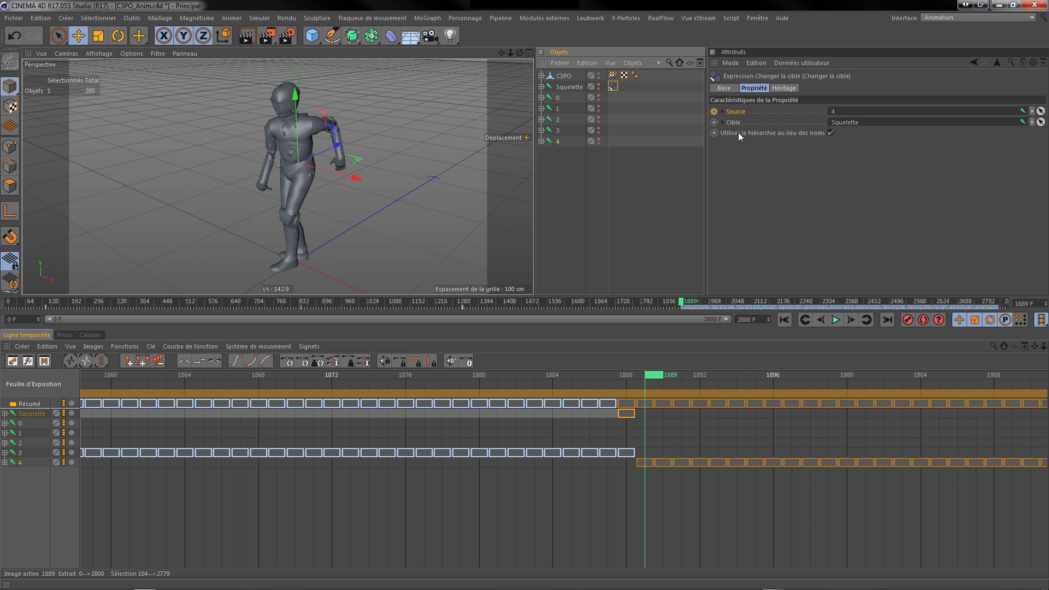
left_click(714, 112, "ctrl")
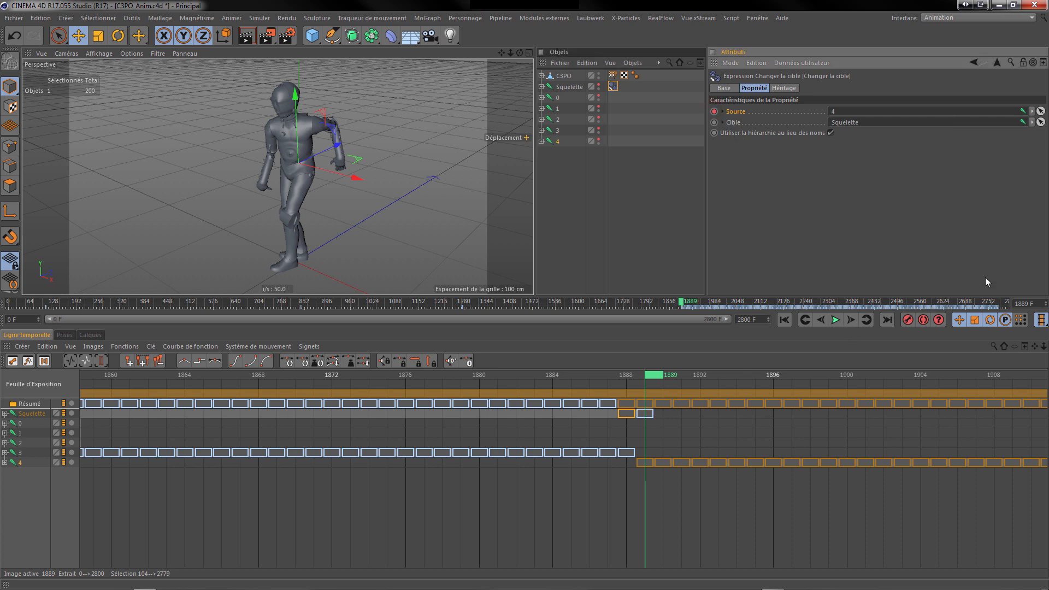
Switch to the Interface de démarrage (Utilisateur) layout and play the chained animation from the start, with skeleton 1 selected, to past its end
left_click(1032, 19)
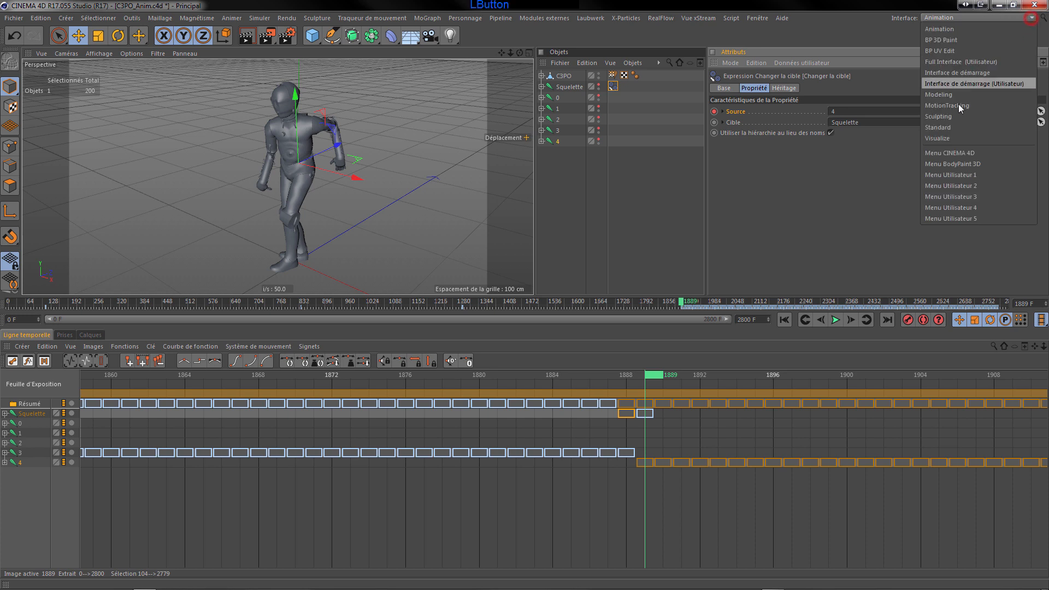
left_click(973, 86)
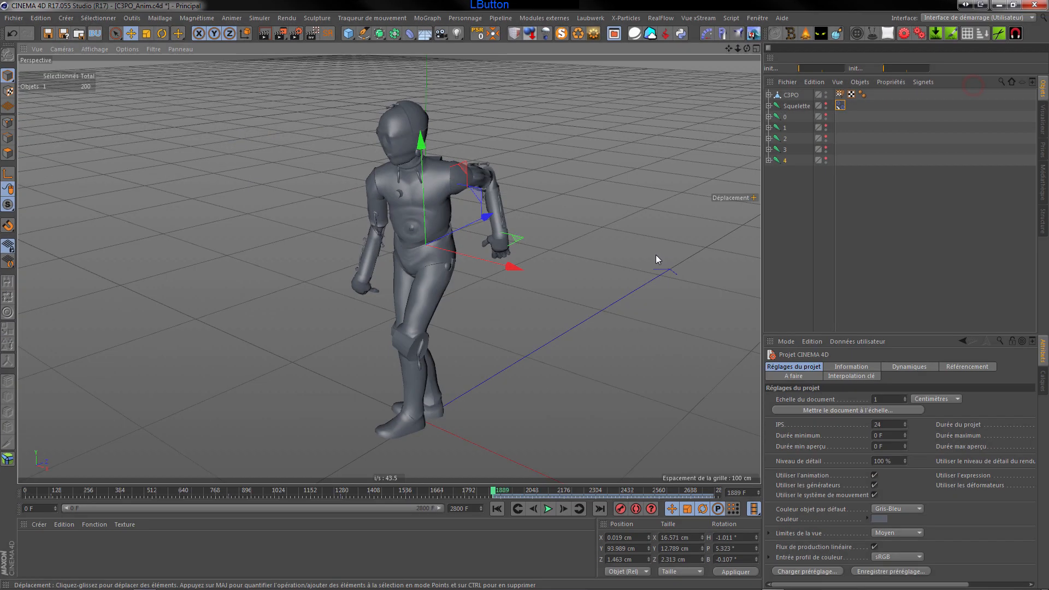
left_click(499, 508)
left_click(549, 509)
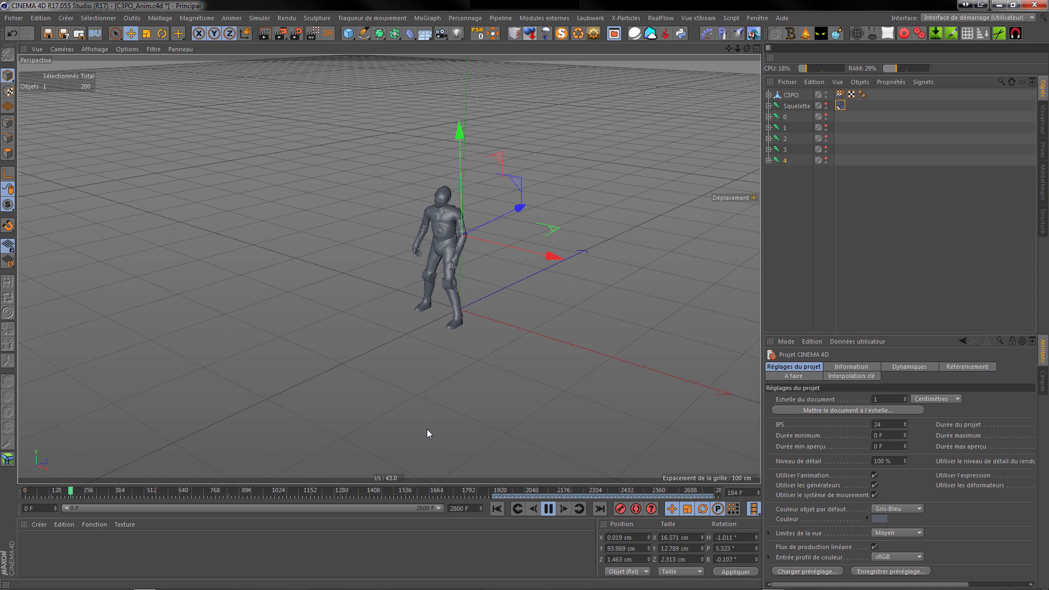
left_click(783, 130)
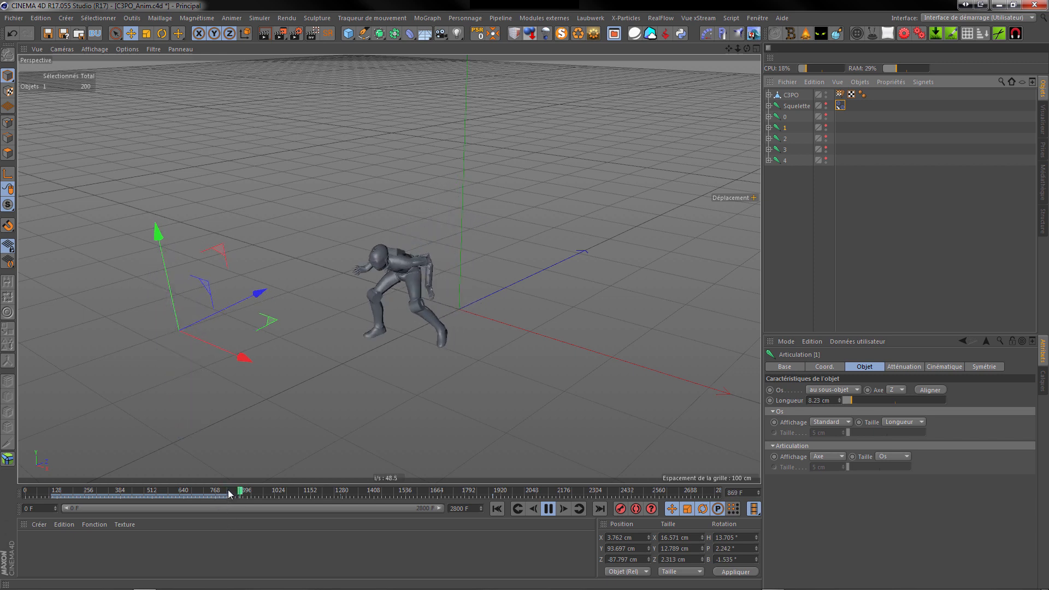
left_click(544, 509)
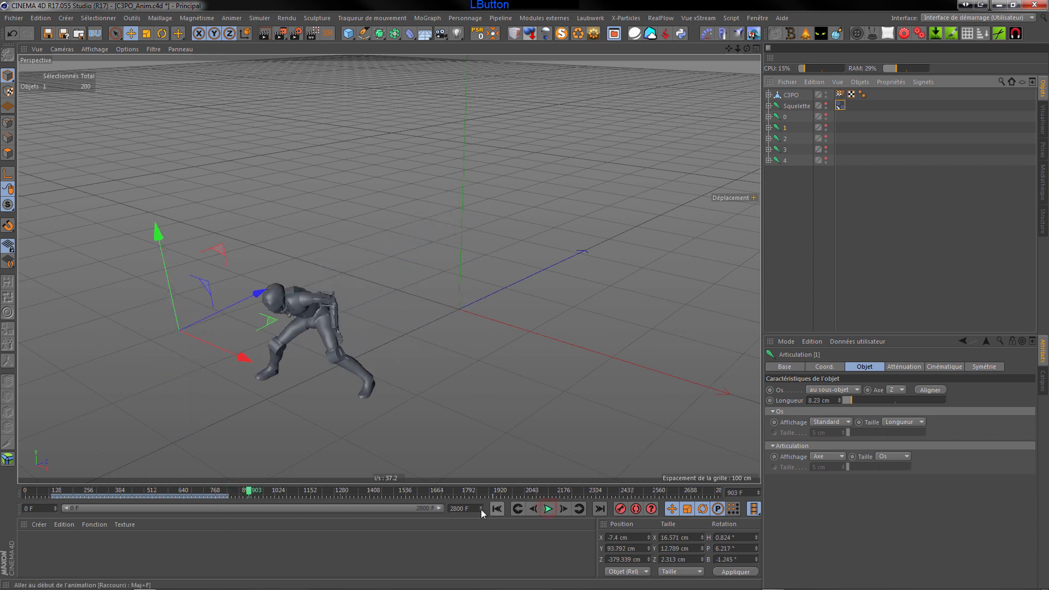
Step through the animation frame by frame from frame 790 to 822 to examine the transition from skeleton 1 to skeleton 2
left_click(221, 492)
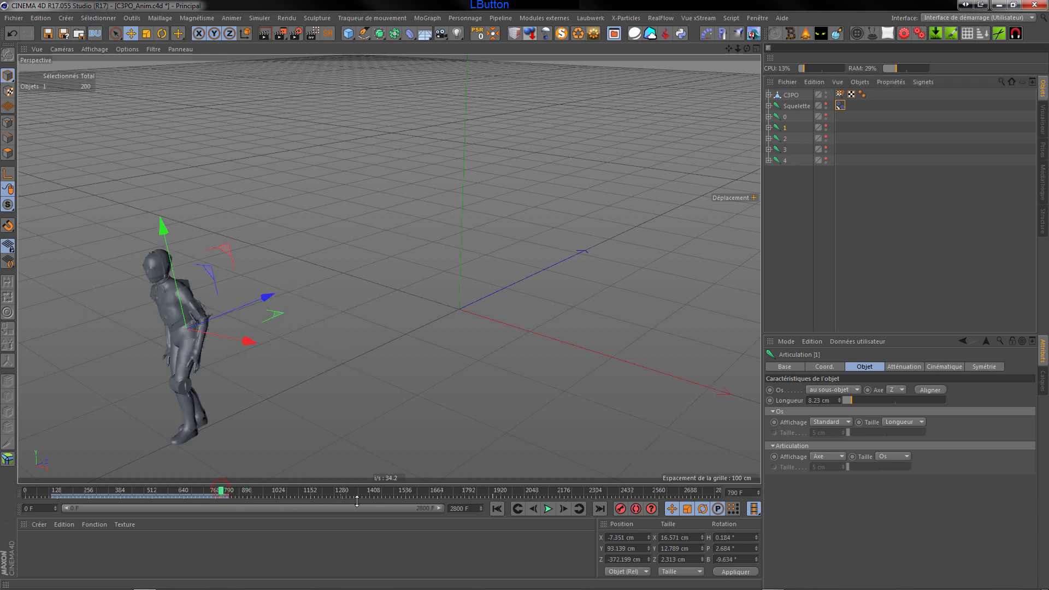
left_click(563, 510)
left_click(563, 511)
left_click(564, 511)
left_click(563, 512)
left_click(564, 509)
left_click(564, 509)
left_click(564, 510)
left_click(564, 509)
left_click(563, 509)
left_click(563, 509)
left_click(563, 510)
left_click(563, 509)
left_click(563, 509)
left_click(564, 510)
left_click(563, 510)
left_click(563, 510)
left_click(563, 509)
left_click(564, 509)
left_click(563, 509)
left_click(564, 509)
left_click(563, 511)
left_click(564, 511)
left_click(563, 511)
left_click(564, 510)
left_click(563, 511)
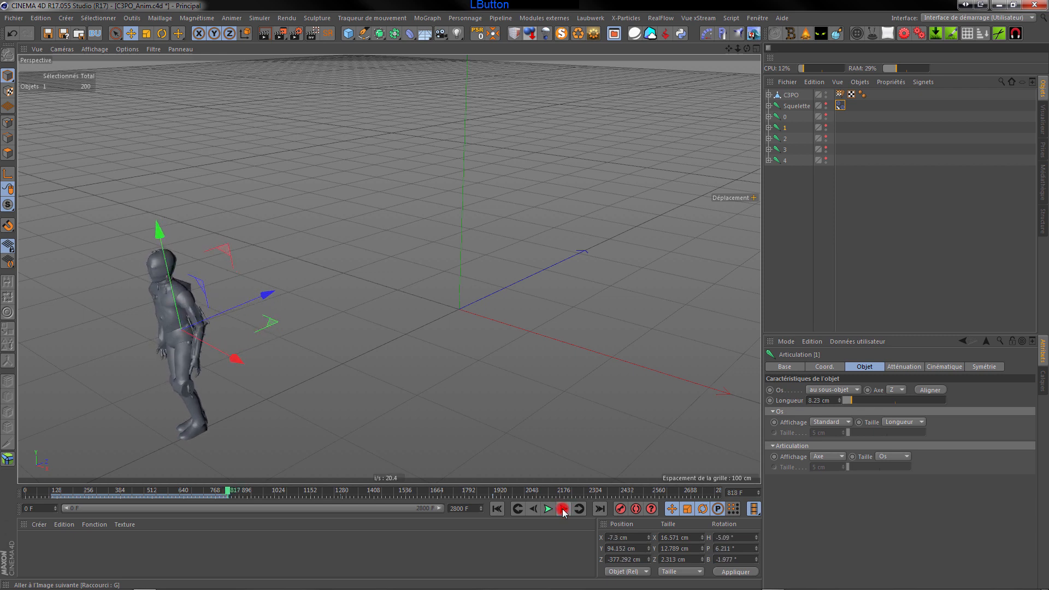
left_click(563, 511)
left_click(563, 511)
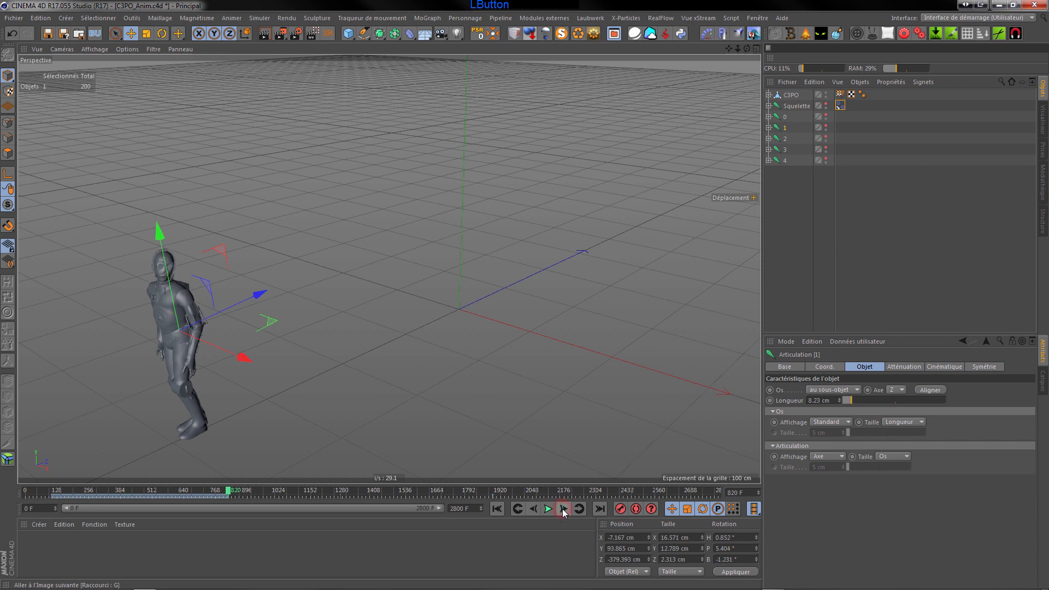
left_click(563, 509)
left_click(564, 509)
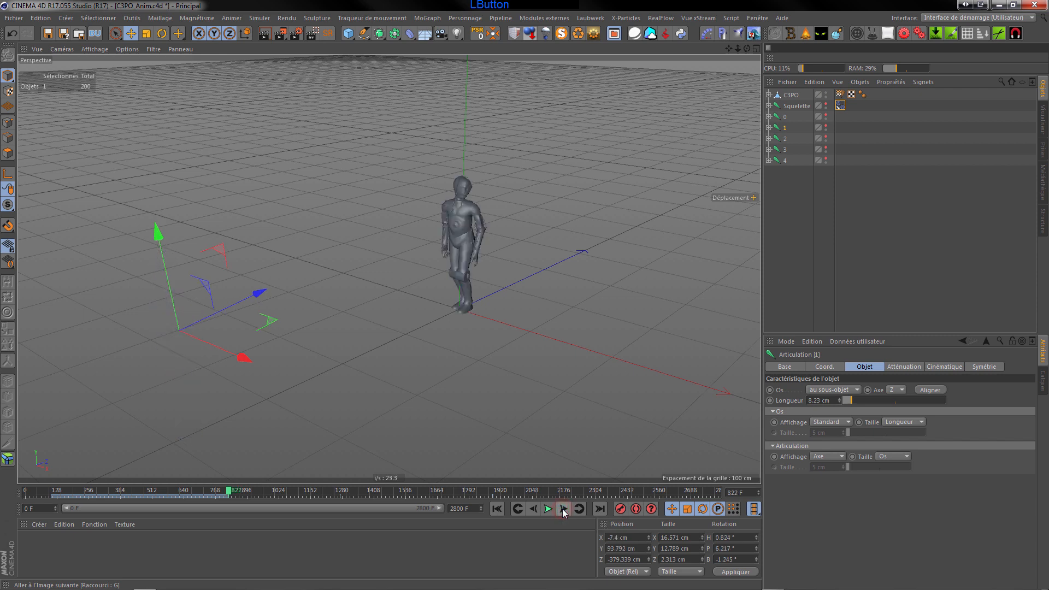
Alternate between frames 821 and 822 to compare the character's position on both sides of the transition, ending on 821
left_click(533, 509)
left_click(563, 510)
left_click(533, 509)
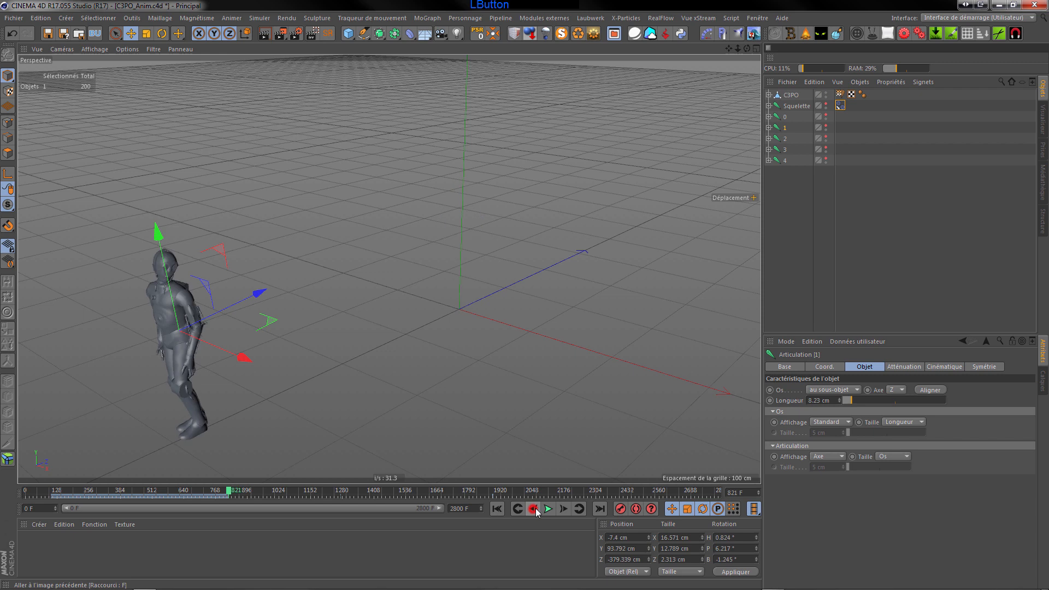
left_click(563, 510)
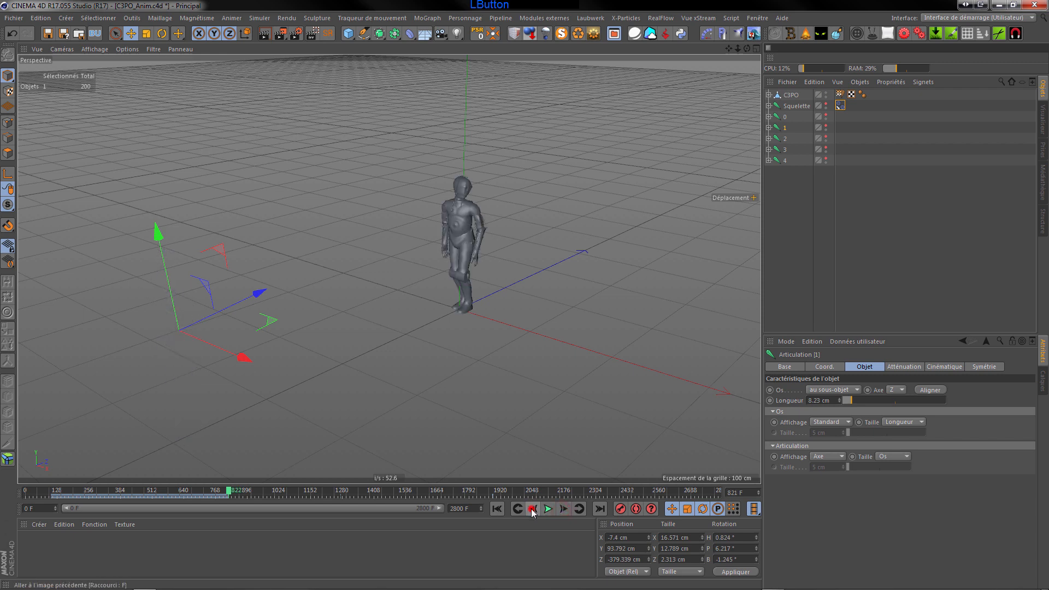
left_click(533, 509)
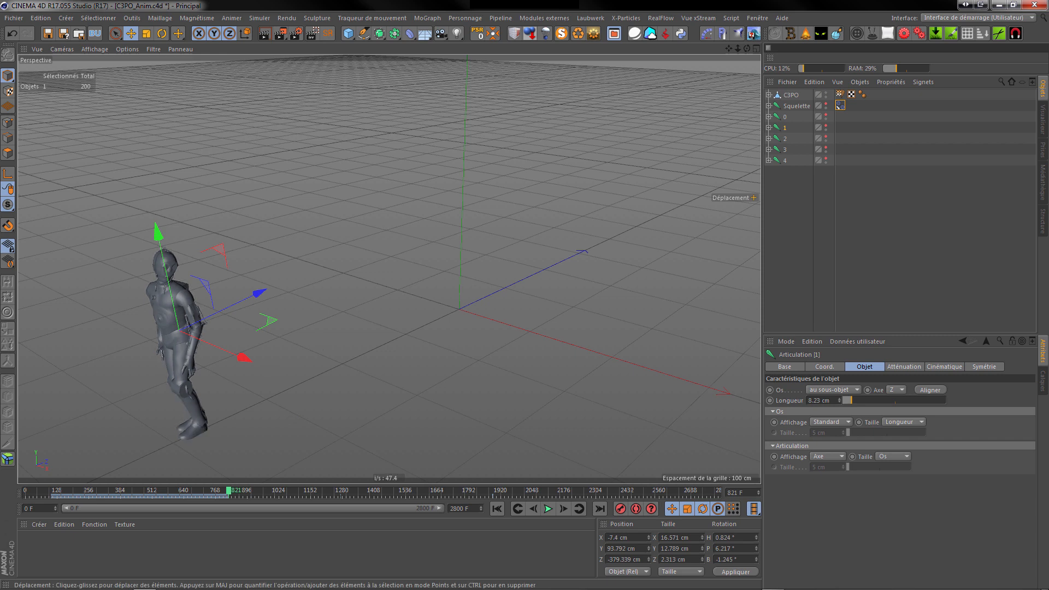
Clear the object selection, return to the Animation layout and show the timeline as F-curves
left_click(670, 294)
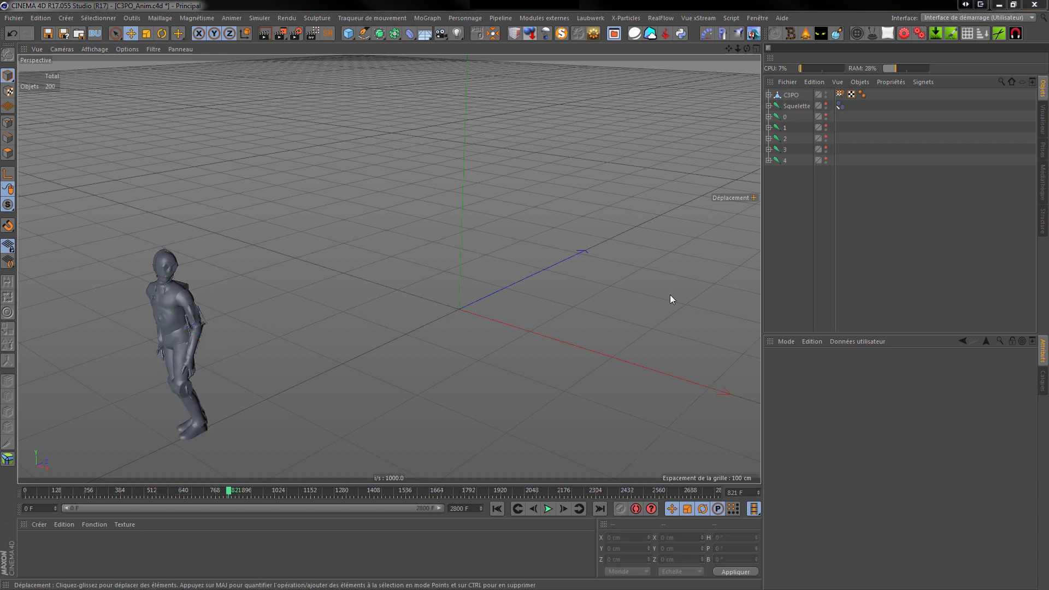
left_click(1033, 18)
left_click(962, 28)
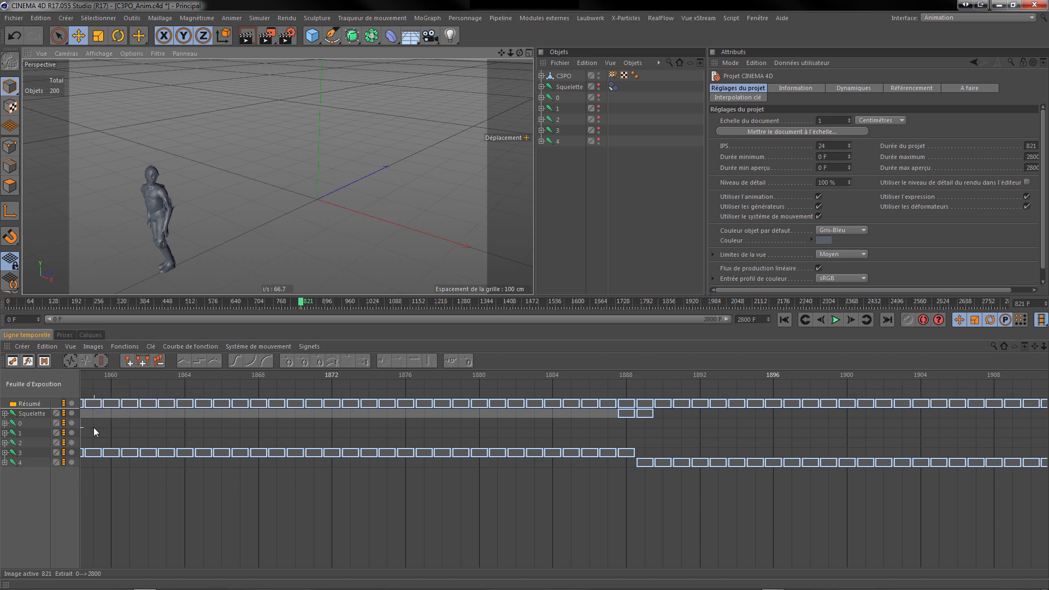
left_click(28, 361)
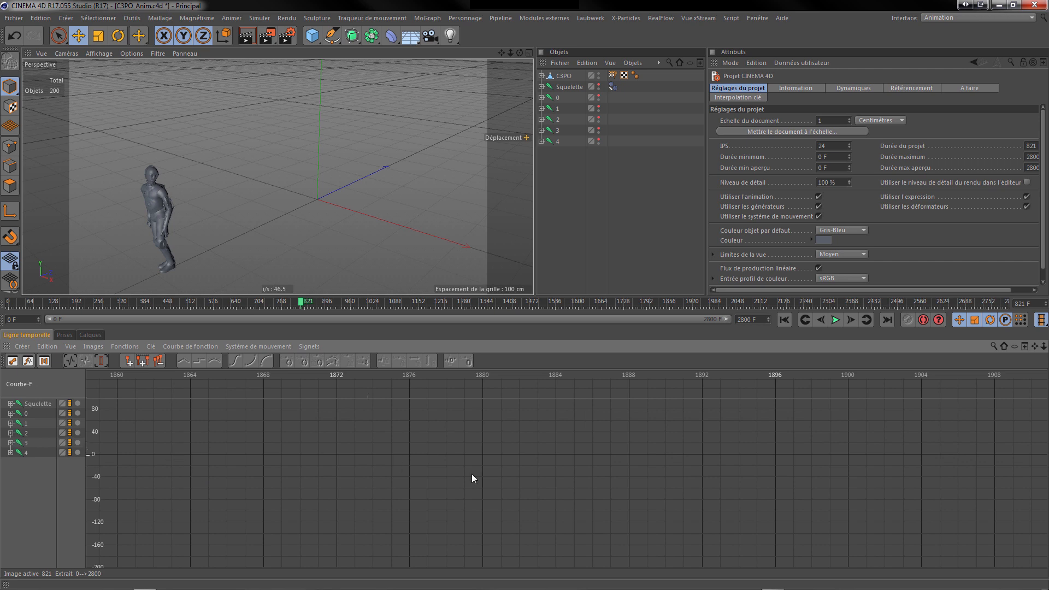
scroll(510, 470, "down", 4)
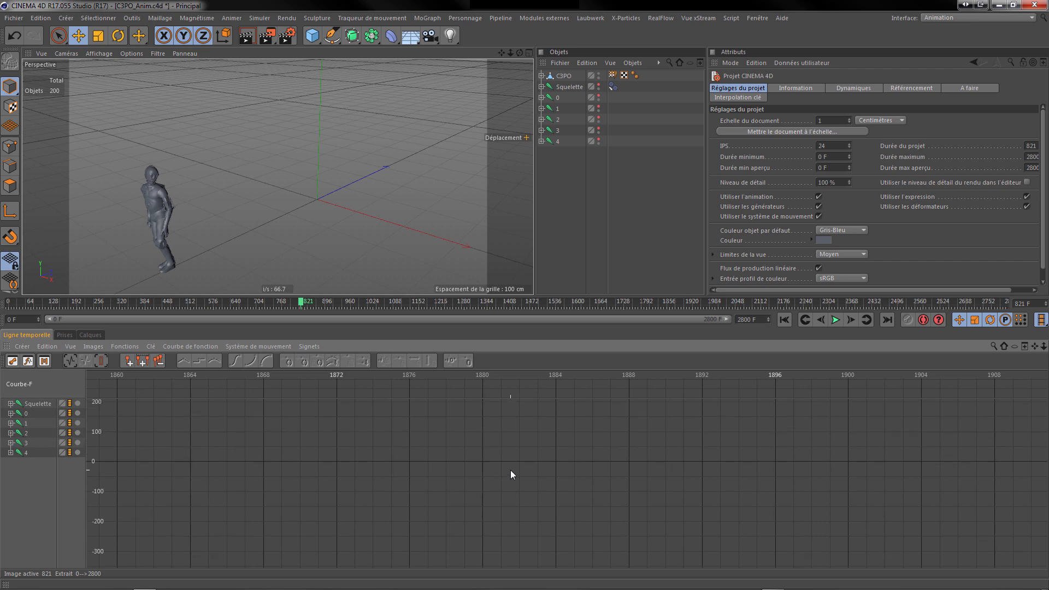
Enlarge the timeline, expand the Position tracks of skeletons 1 and 2, and select skeleton 2's Position . Z track
left_click(10, 423)
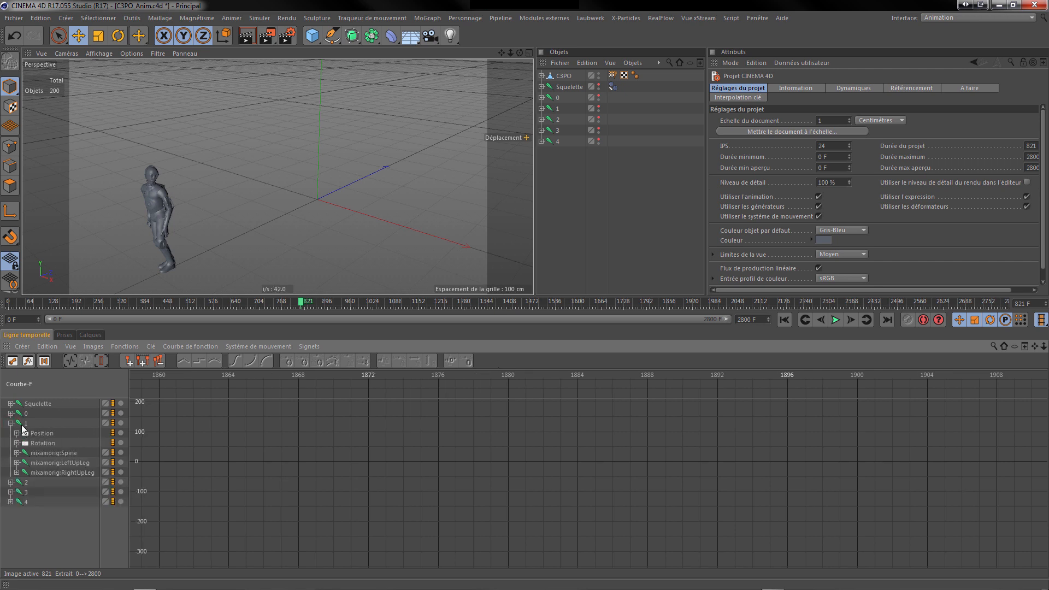
left_click(10, 483)
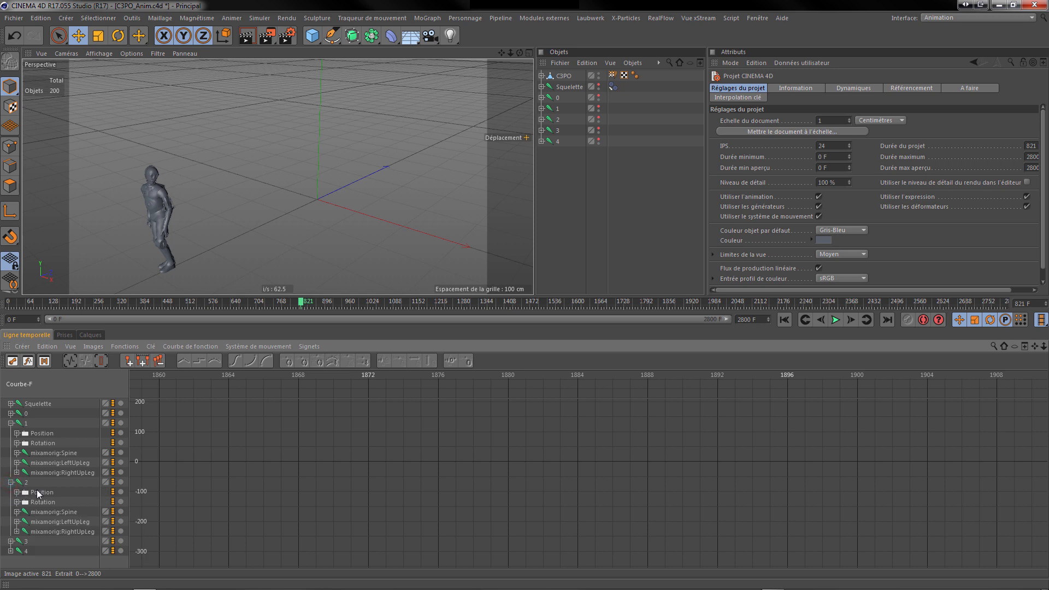
left_click(17, 434)
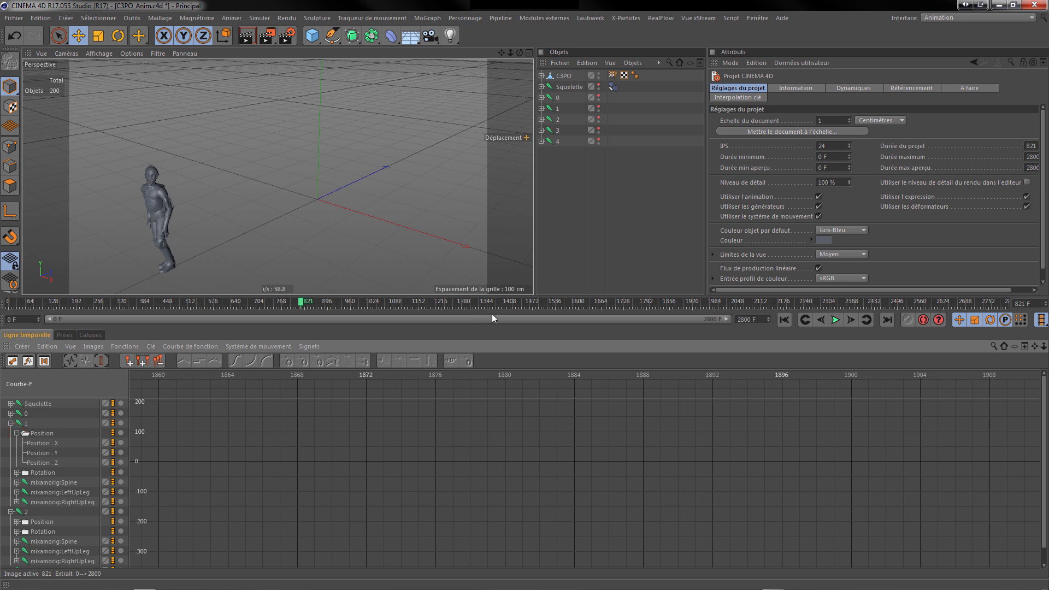
left_click_drag(492, 311, 513, 213)
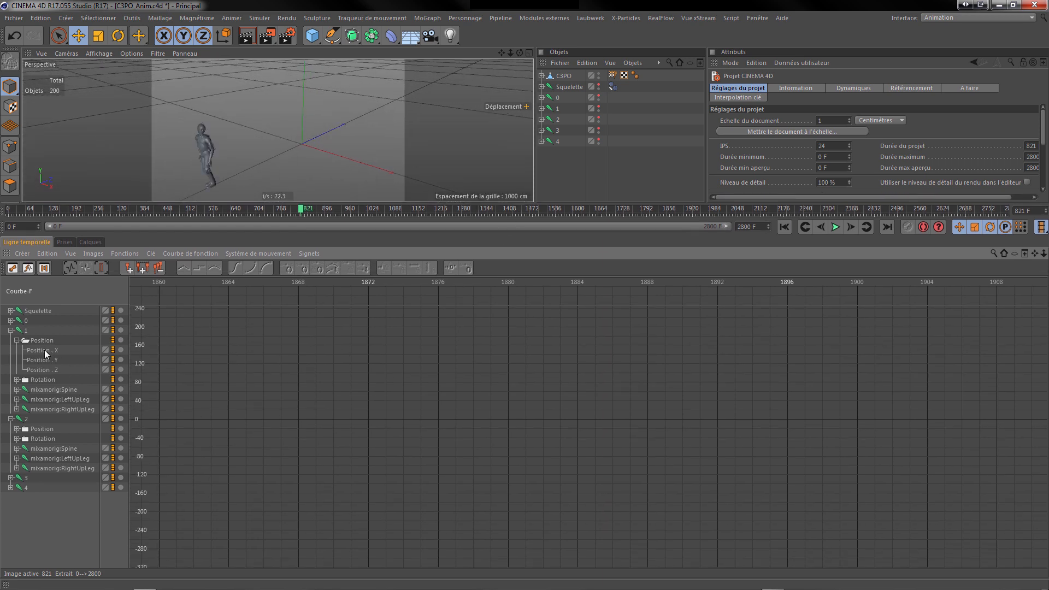
left_click(44, 370)
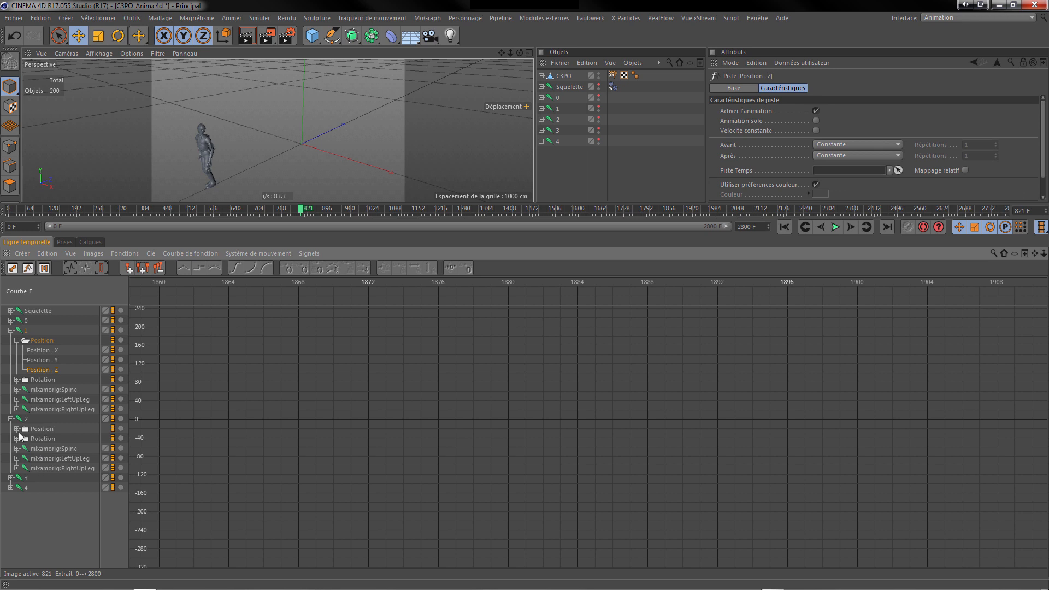
left_click(17, 429)
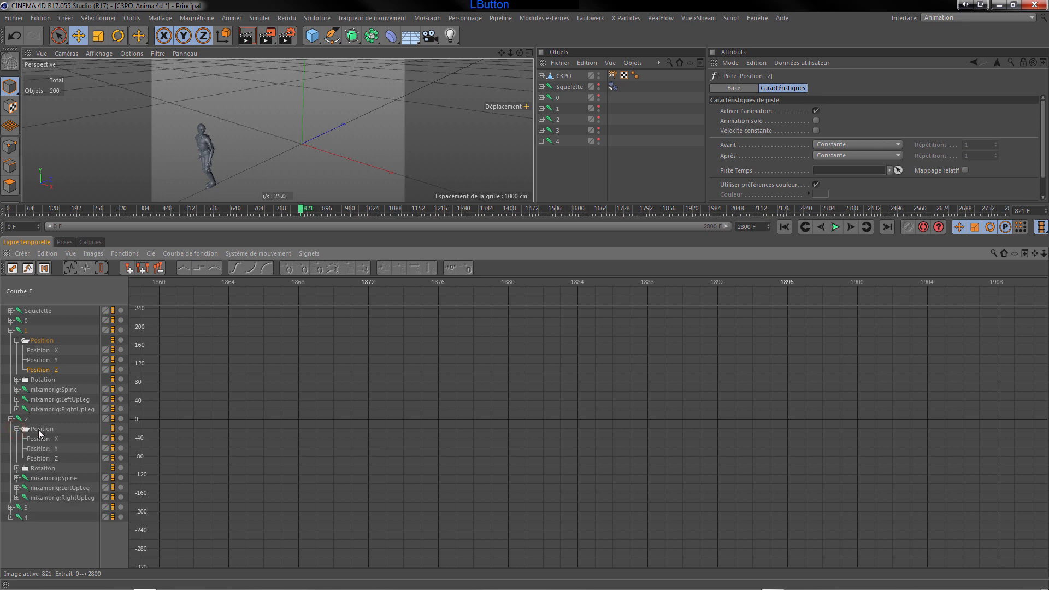
left_click(45, 459)
Bring the curves around frame 821 into view and compare the Position . Z curves of skeletons 1 and 2
scroll(526, 440, "down", 6)
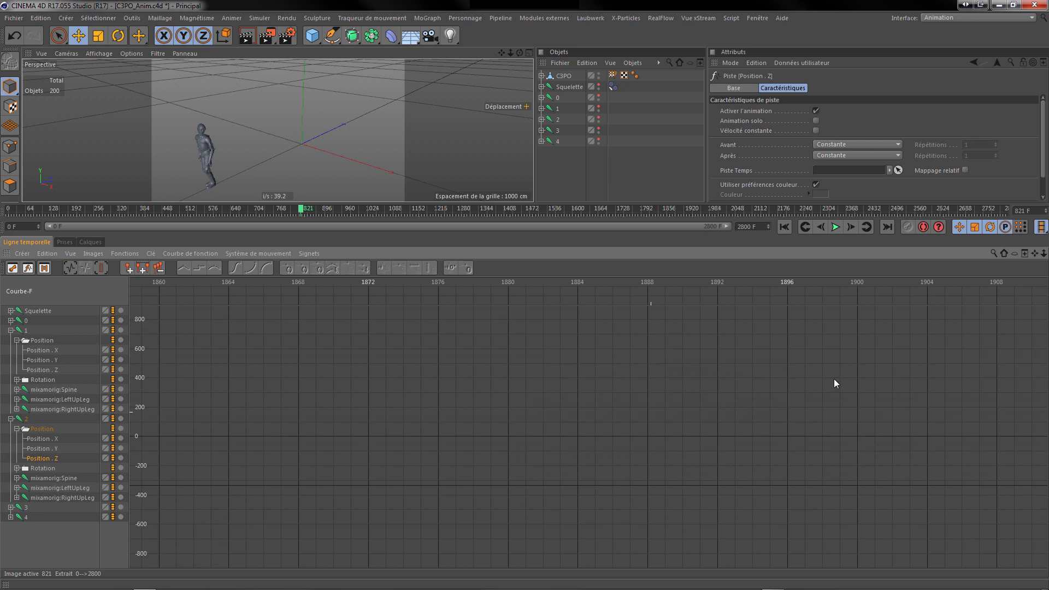
mouse_move(1035, 253)
left_mouse_down()
mouse_move(962, 285)
mouse_move(1043, 253)
left_mouse_up()
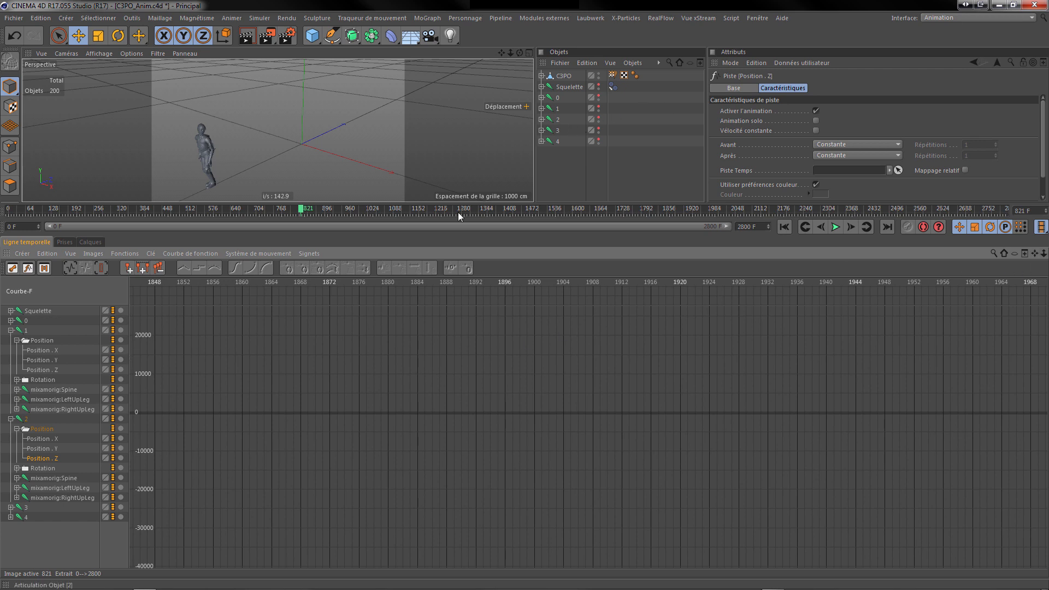
left_click(47, 459)
scroll(369, 417, "down", 15)
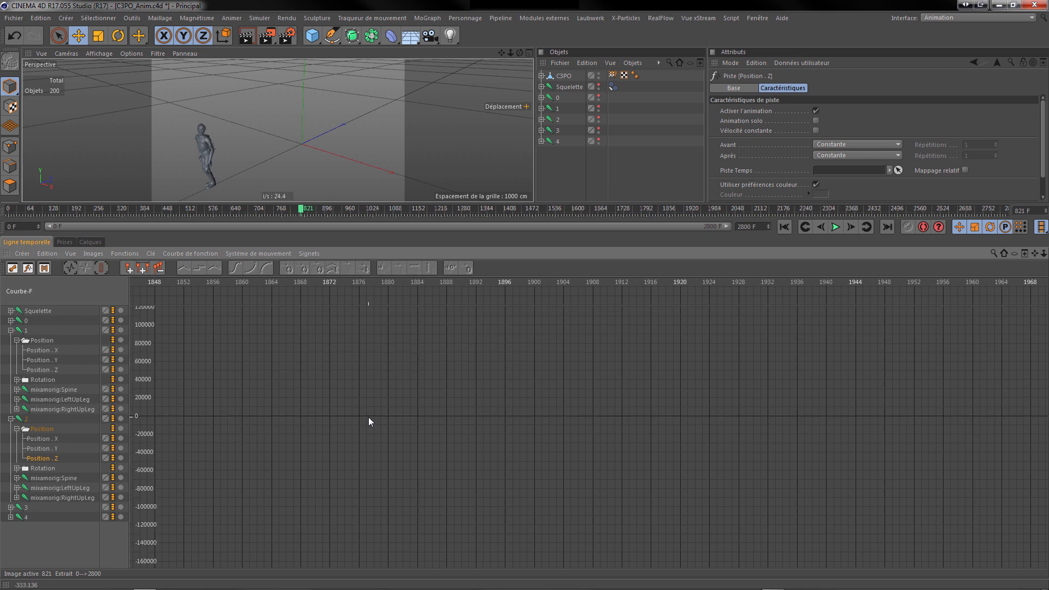
scroll(368, 417, "up", 7)
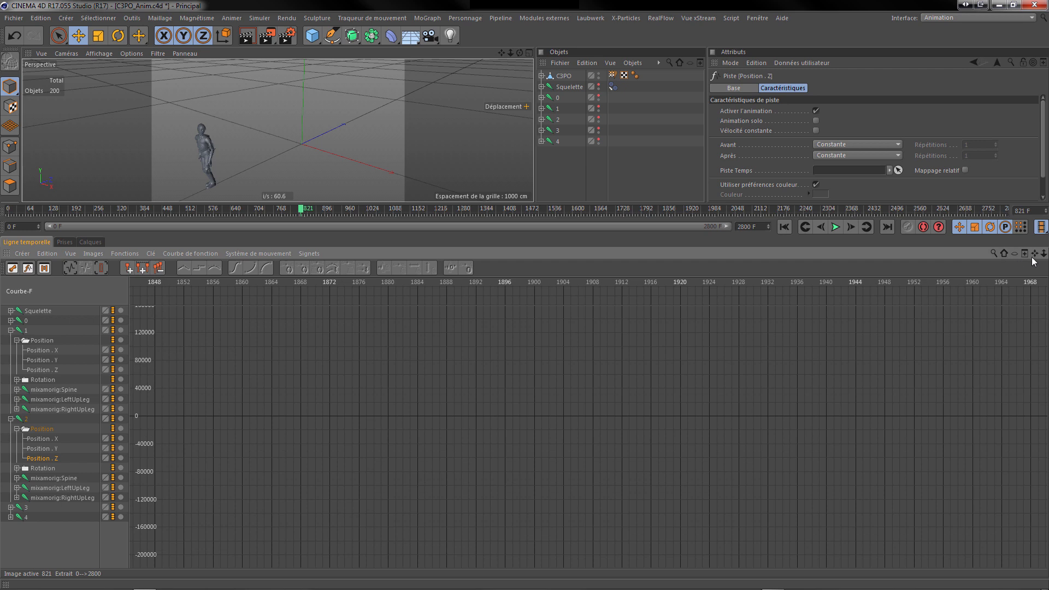
mouse_move(1034, 253)
left_mouse_down()
mouse_move(957, 306)
mouse_move(1005, 309)
mouse_move(1027, 259)
mouse_move(1046, 249)
left_mouse_up()
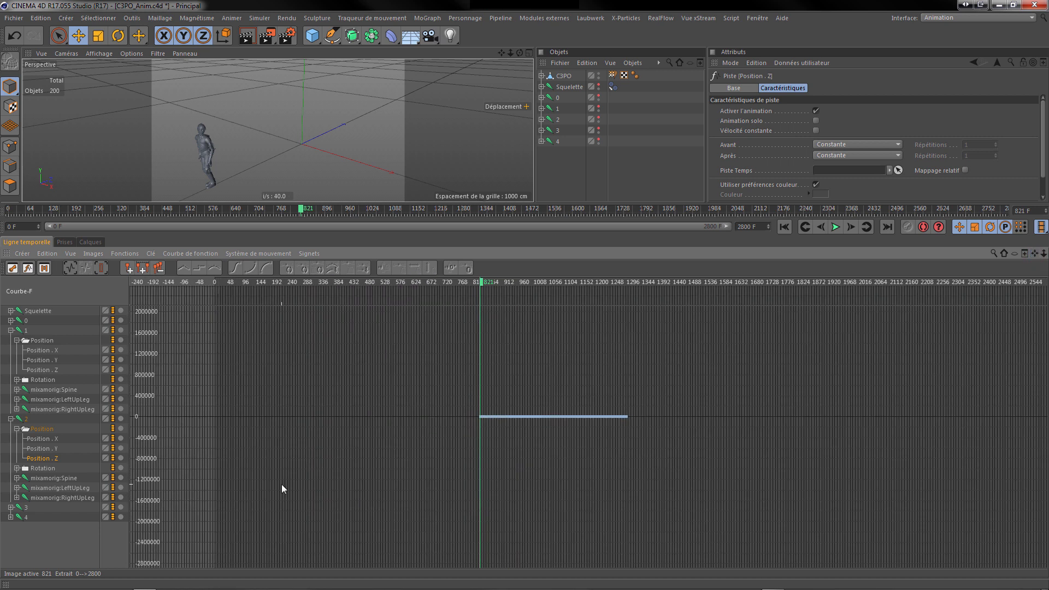
left_click(45, 370)
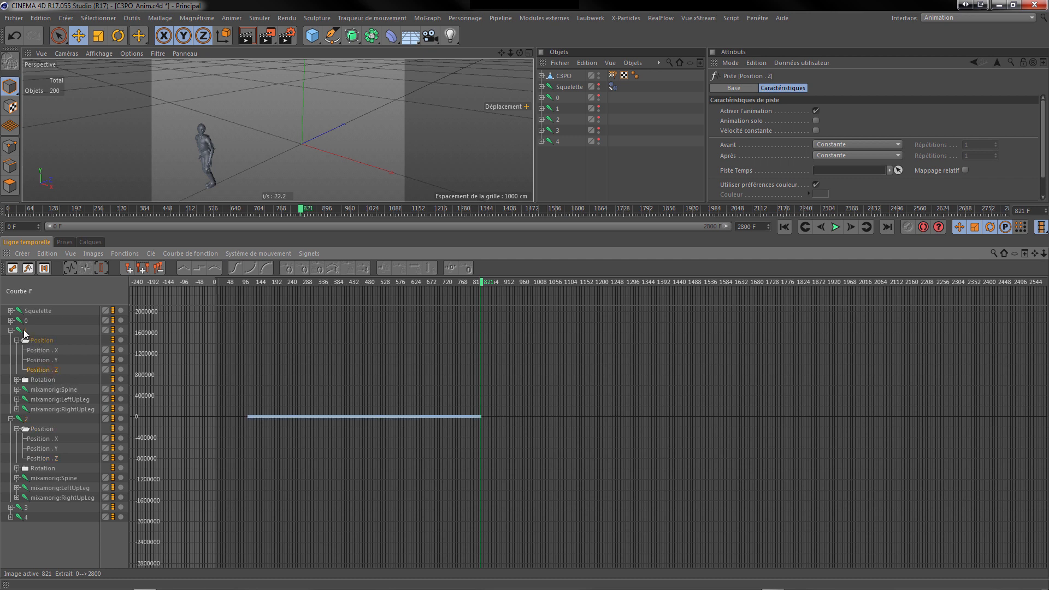
left_click(45, 459)
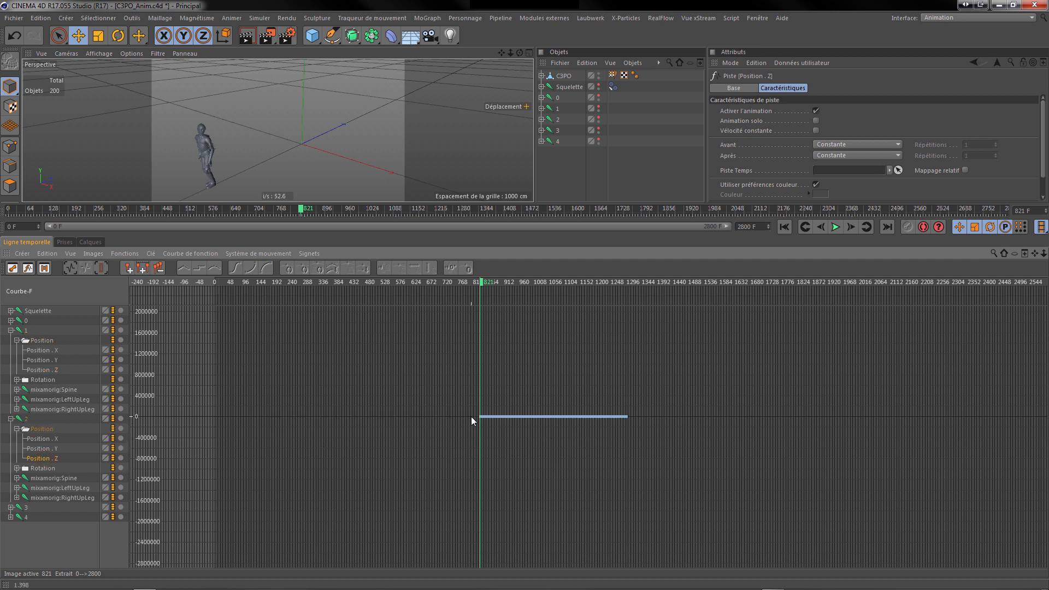
Select all keys of skeleton 2's Position . Z curve and display skeleton 1's Position . Z curve alongside it
left_click(667, 382)
left_click_drag(667, 382, 454, 455)
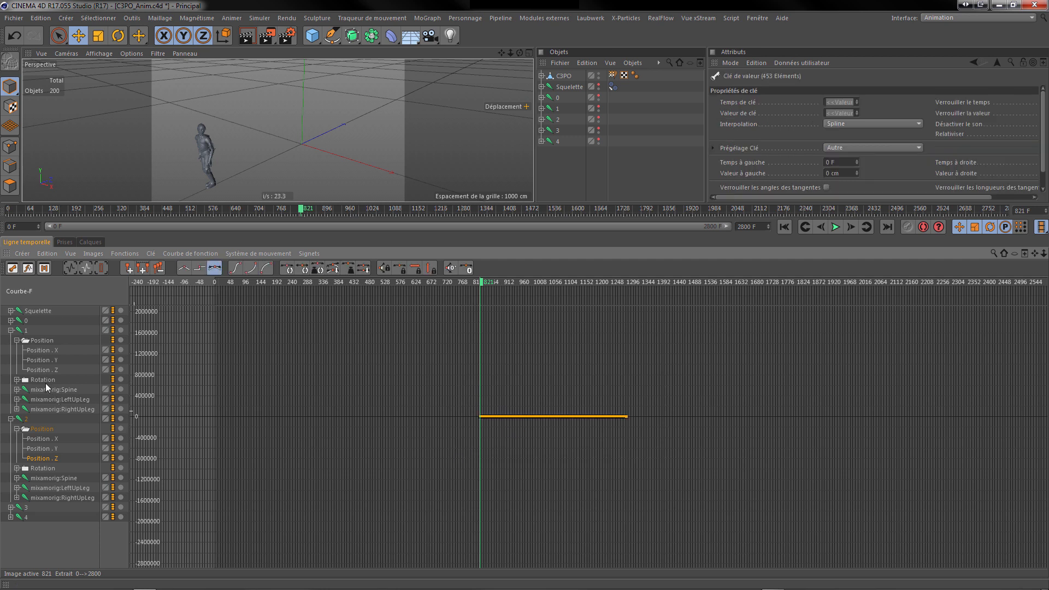
key("ctrl")
left_click(47, 369, "ctrl")
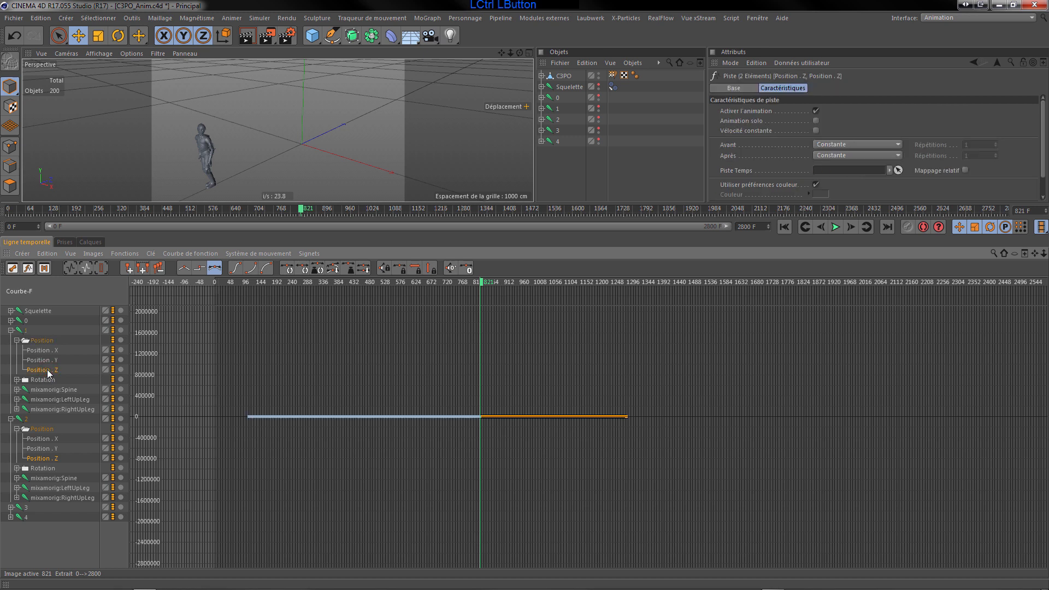
Lower skeleton 2's entire Position . Z curve to about -378.5 cm at its first key, close to the end of skeleton 1's curve
scroll(482, 418, "up", 3)
scroll(481, 418, "up", 10)
scroll(483, 405, "up", 15)
scroll(483, 406, "up", 5)
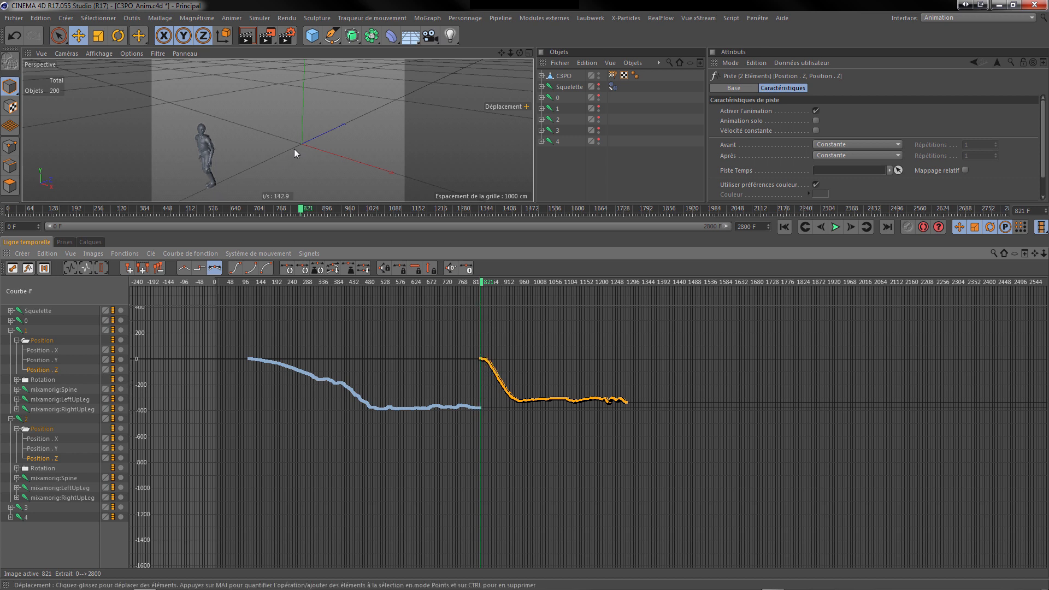
scroll(474, 383, "up", 3, "shift")
left_click_drag(1044, 253, 1035, 259)
scroll(437, 410, "up", 12, "shift")
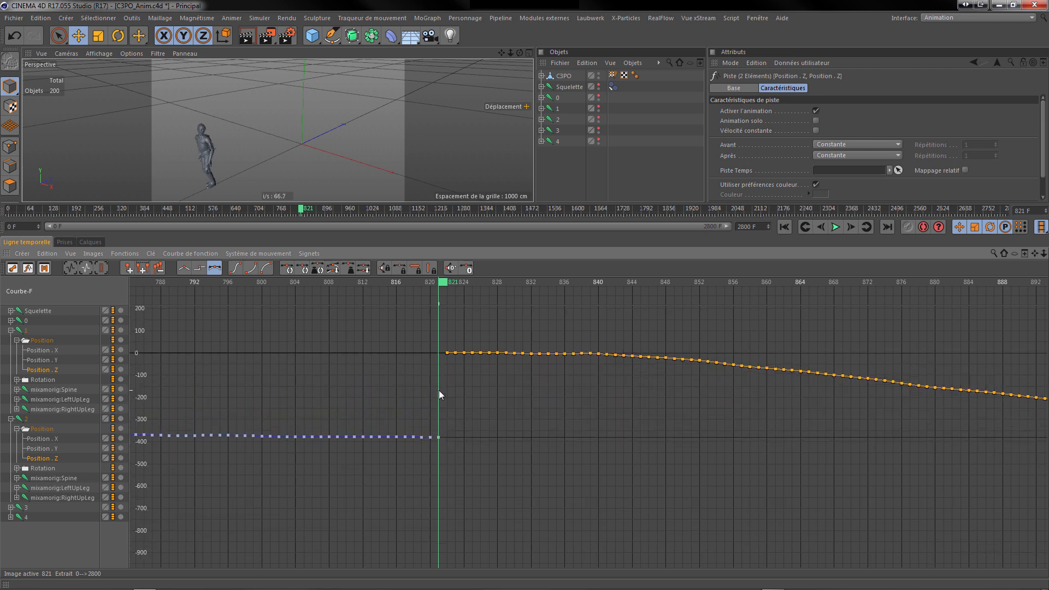
scroll(438, 325, "up", 3, "shift")
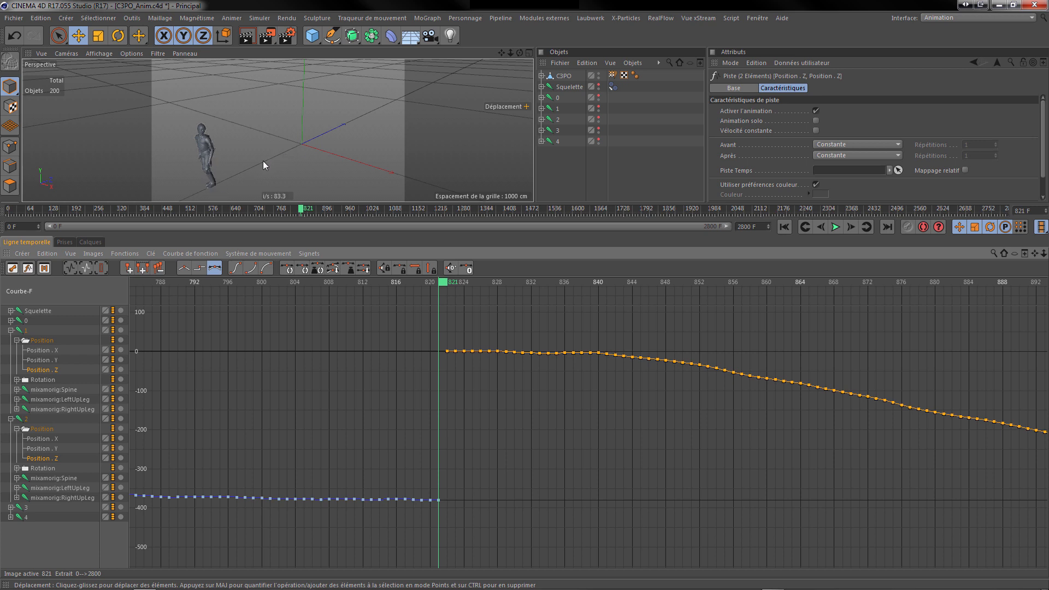
left_click(447, 352)
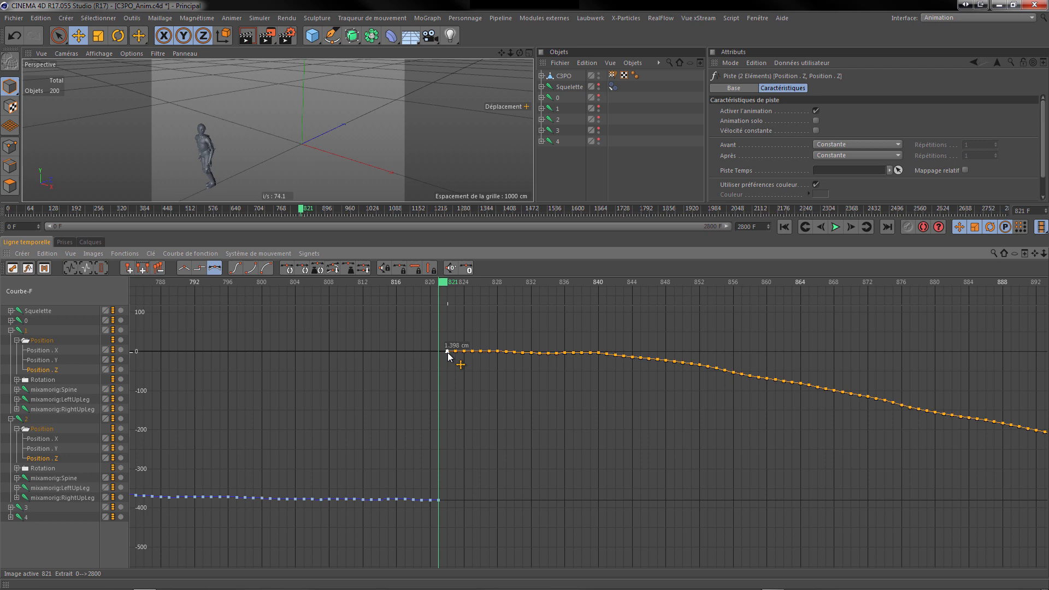
left_click(448, 354)
left_click_drag(448, 353, 449, 505)
Fine-tune skeleton 2's Position . Z curve so its first key sits at about -379.34 cm, level with skeleton 1's last key
scroll(443, 496, "up", 15)
scroll(442, 453, "up", 3)
mouse_move(446, 354)
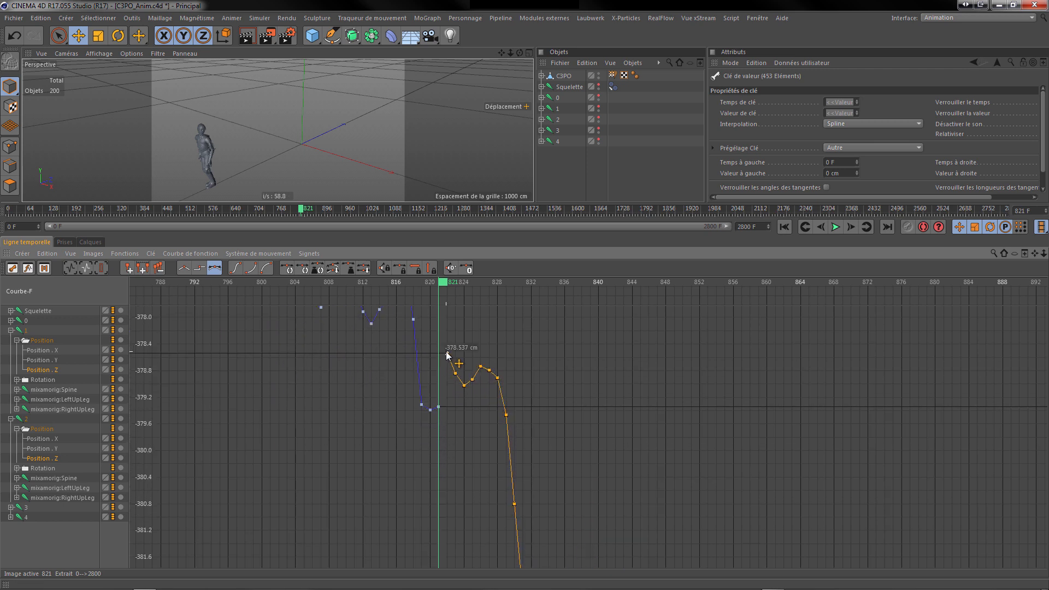
left_click_drag(447, 356, 452, 411)
scroll(442, 413, "up", 3)
scroll(442, 412, "up", 4)
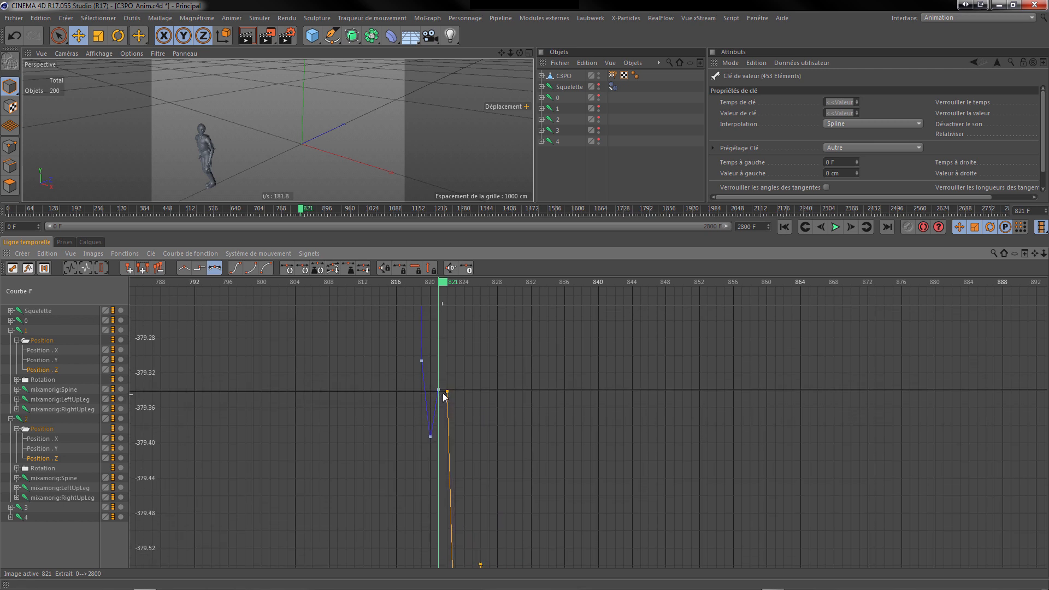
left_click(447, 392)
left_click_drag(450, 392, 451, 391)
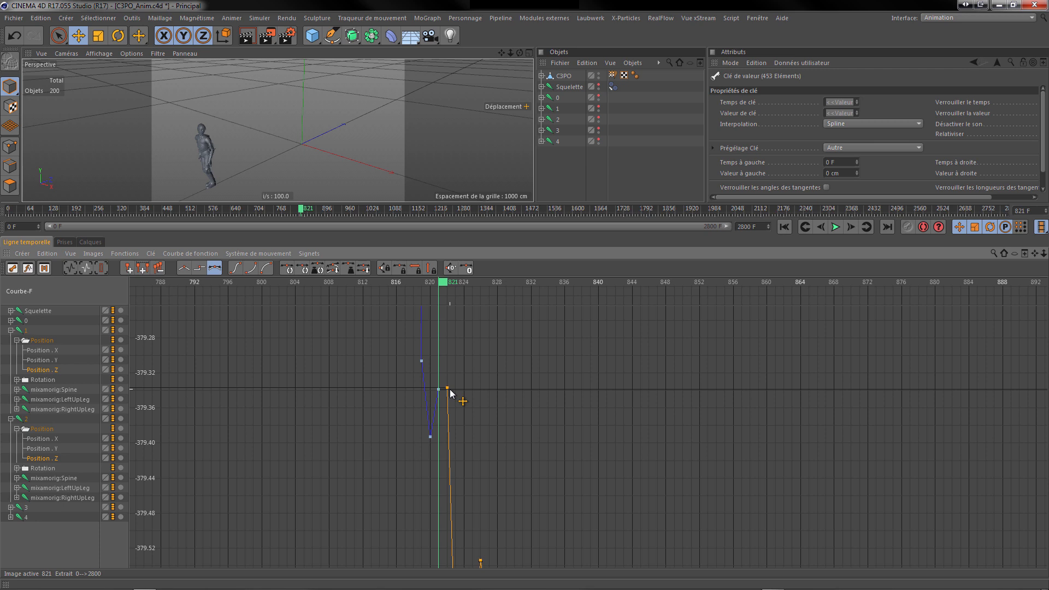
left_click_drag(450, 390, 451, 391)
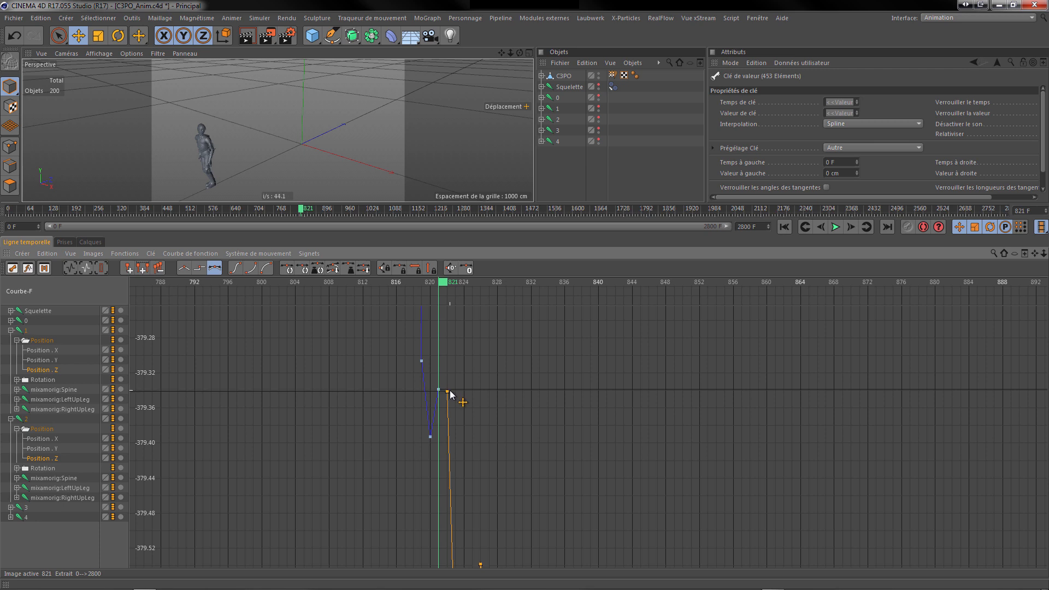
scroll(446, 400, "down", 8, "shift")
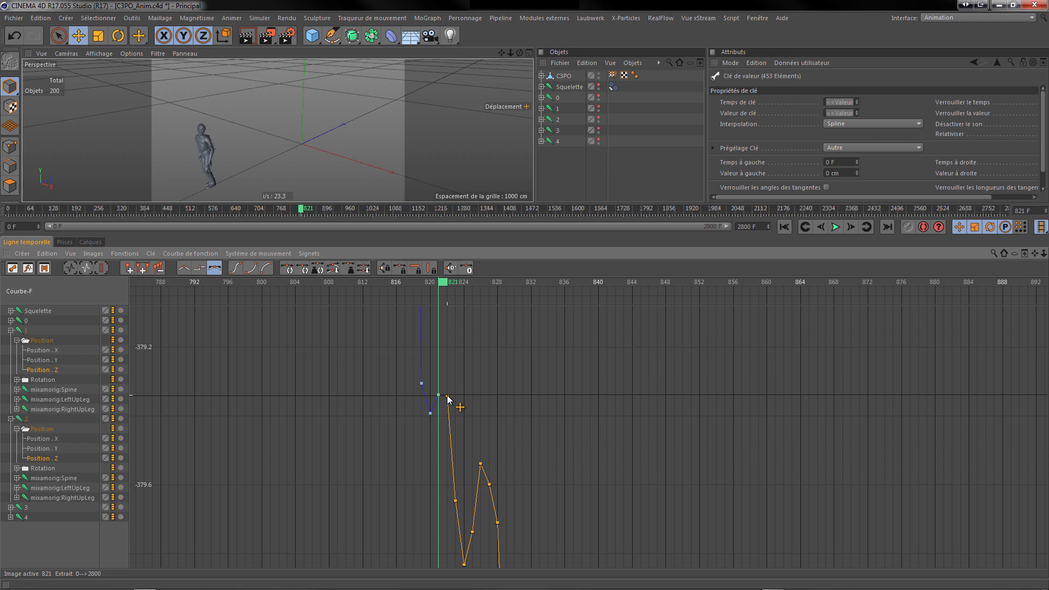
scroll(447, 411, "down", 20, "shift")
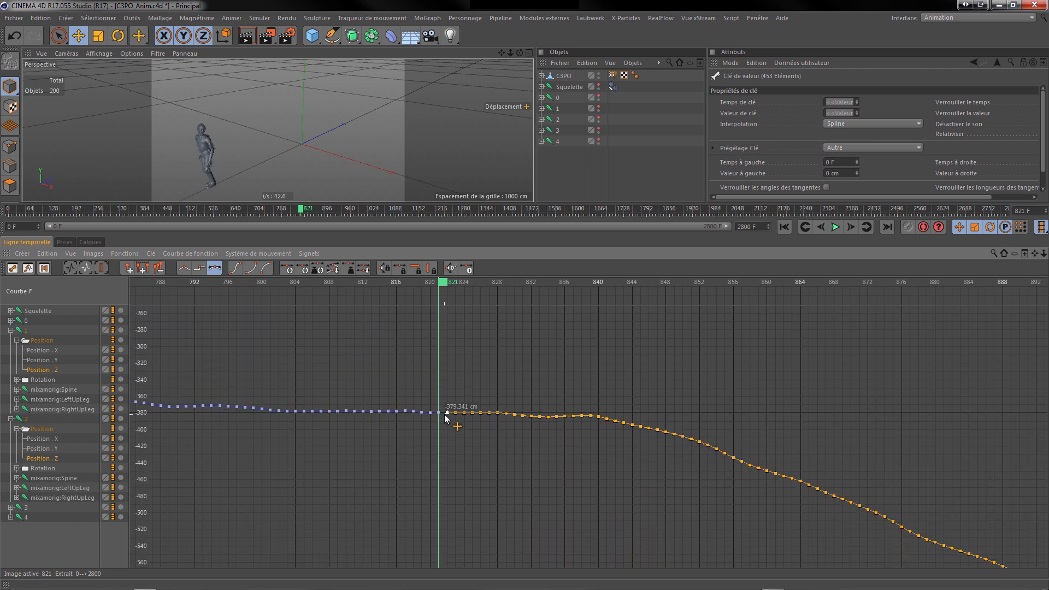
scroll(446, 416, "down", 3, "shift")
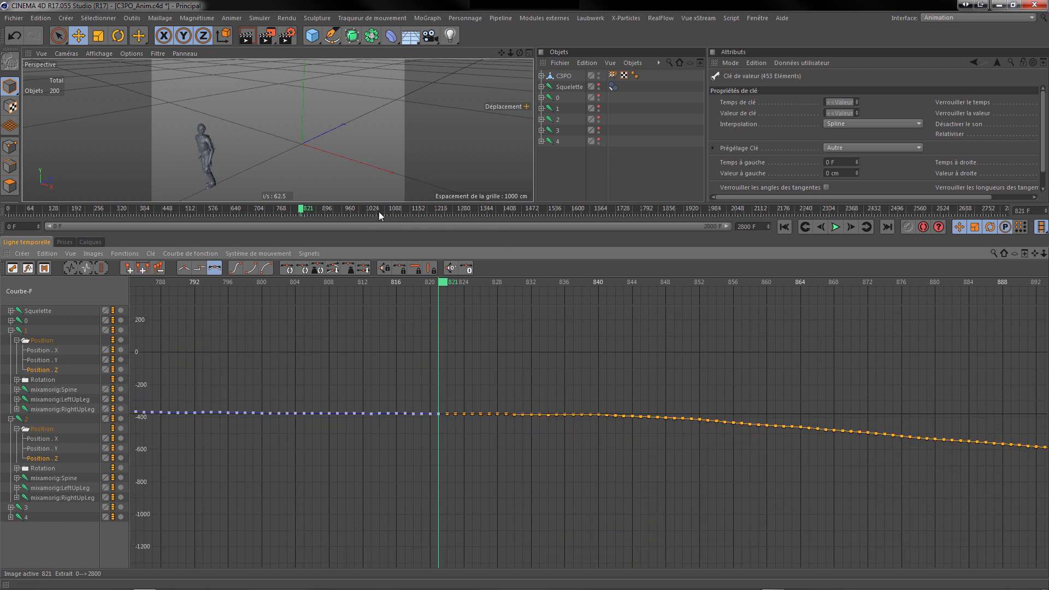
Switch to the Interface de démarrage (Utilisateur) layout and select skeletons 1 and 2 in turn to compare their positions
left_click(1029, 18)
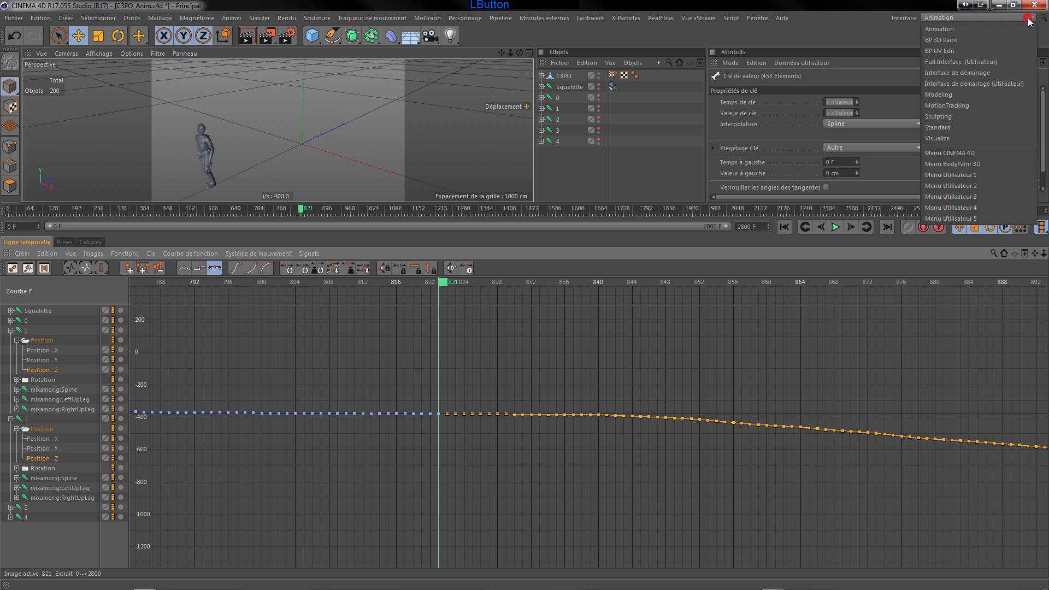
left_click(972, 86)
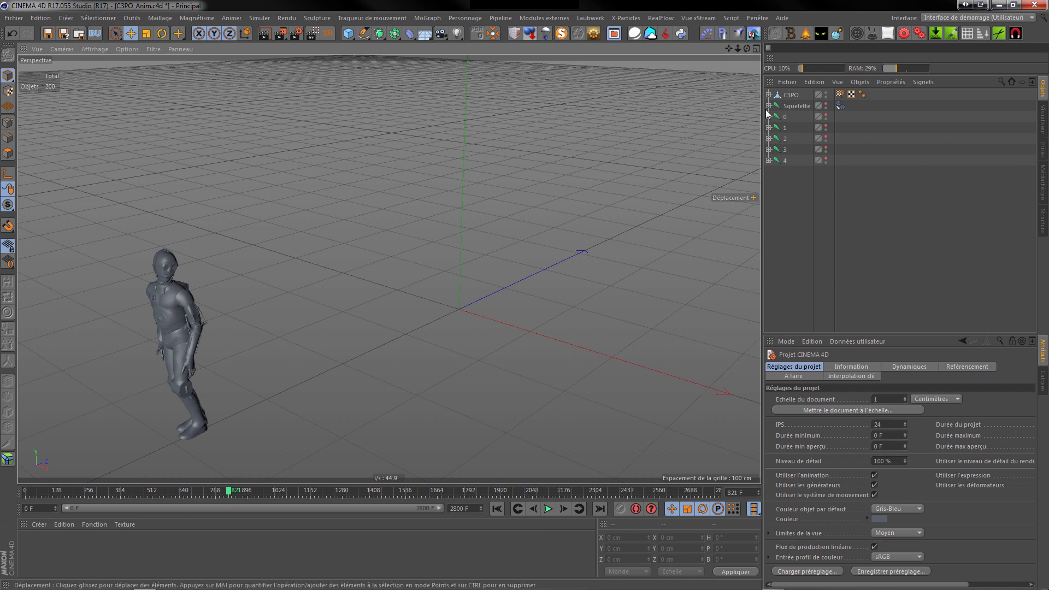
left_click(785, 128)
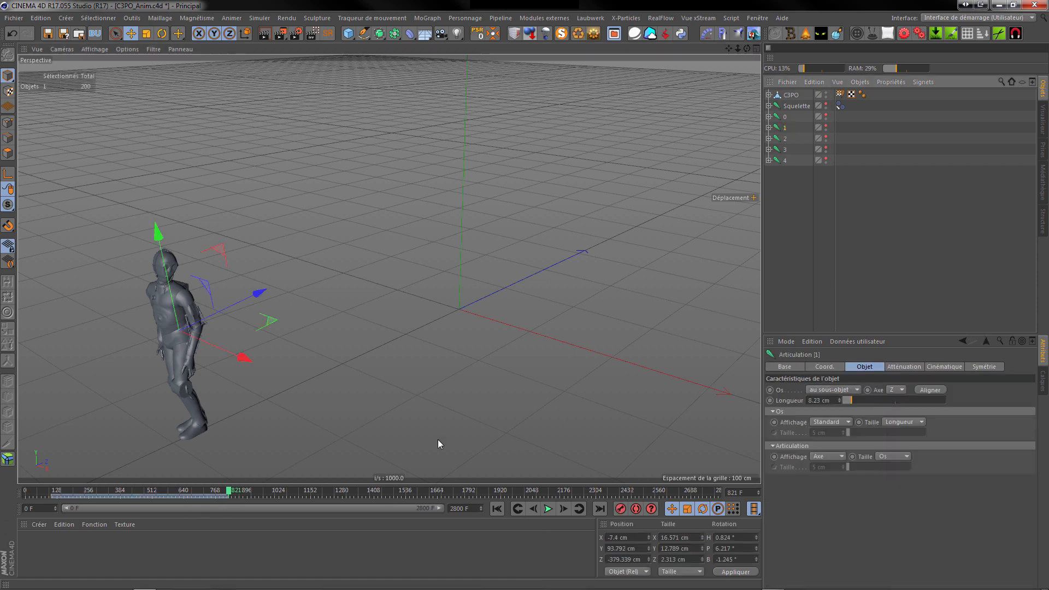
left_click(785, 139)
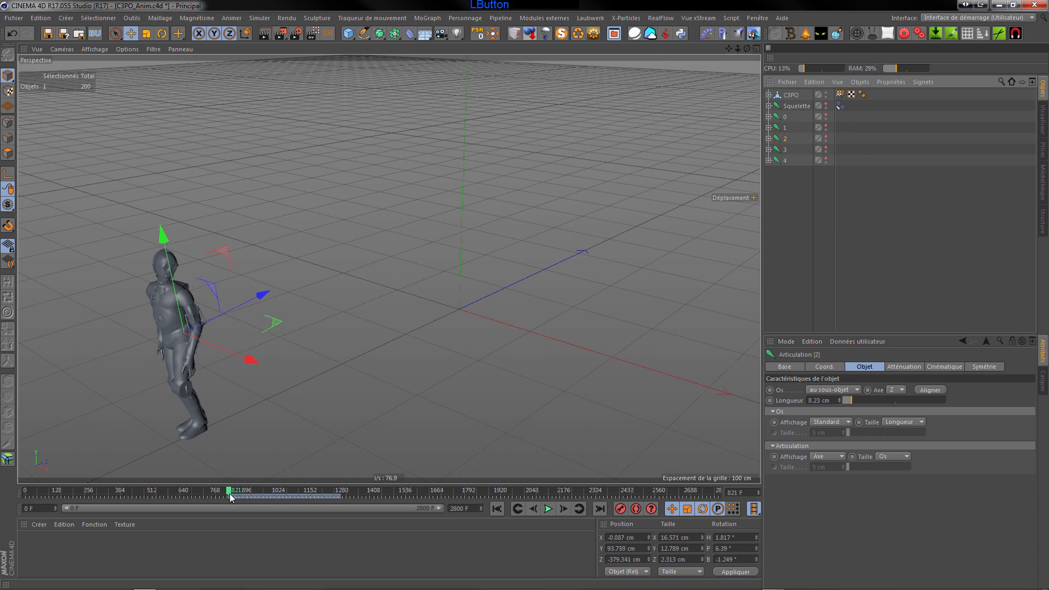
Step backward and forward through the frames around 821 to check the character's transition, ending on frame 821
left_click(532, 509)
left_click(534, 509)
left_click(534, 509)
left_click(534, 510)
left_click(549, 512)
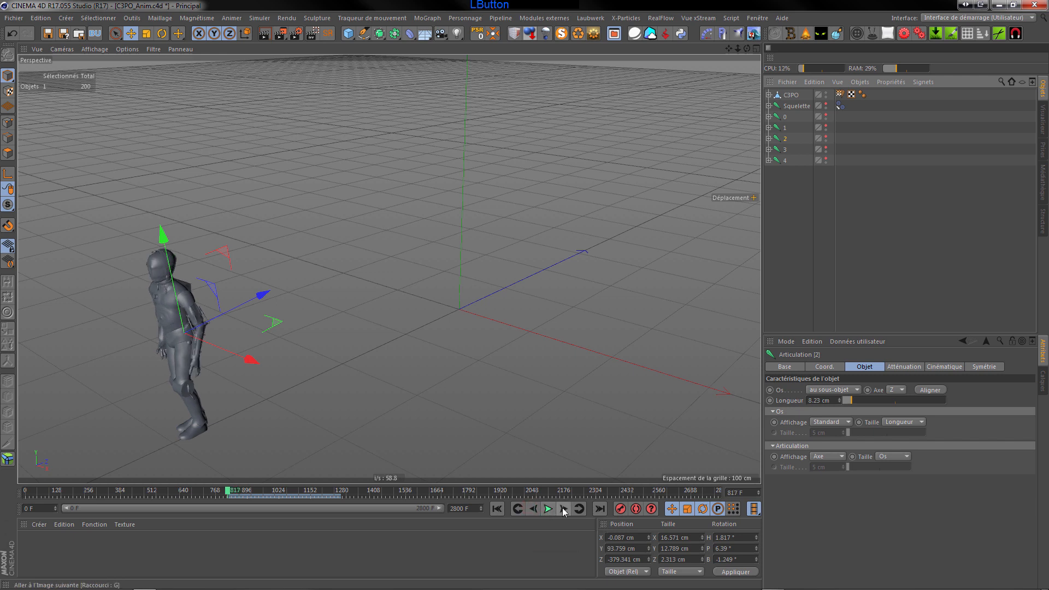
left_click(533, 510)
left_click(533, 511)
left_click(533, 510)
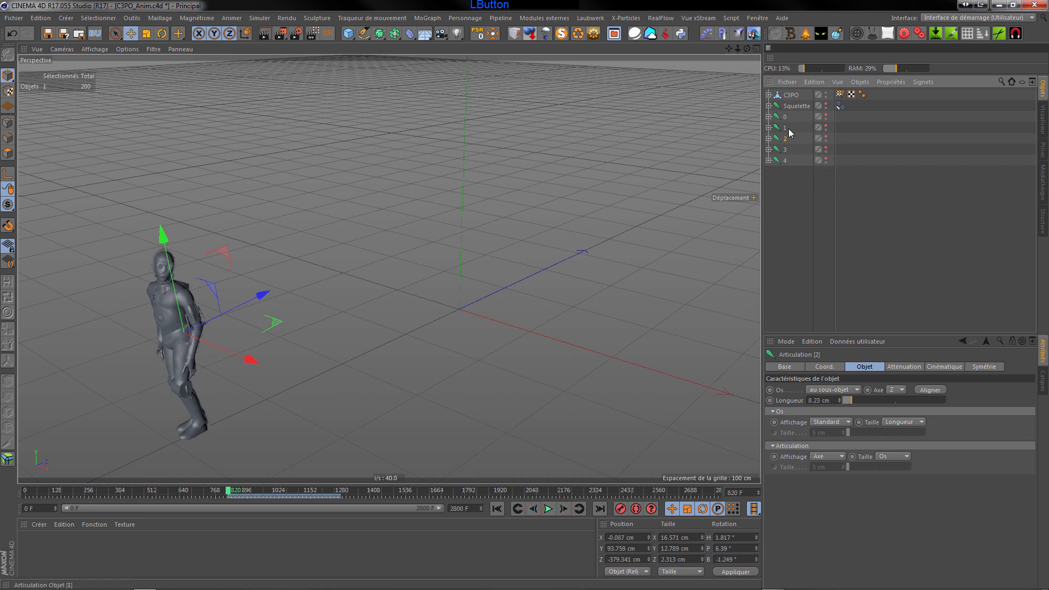
left_click(563, 509)
left_click(563, 509)
left_click(563, 510)
left_click(564, 509)
left_click(533, 510)
left_click(532, 511)
left_click(532, 510)
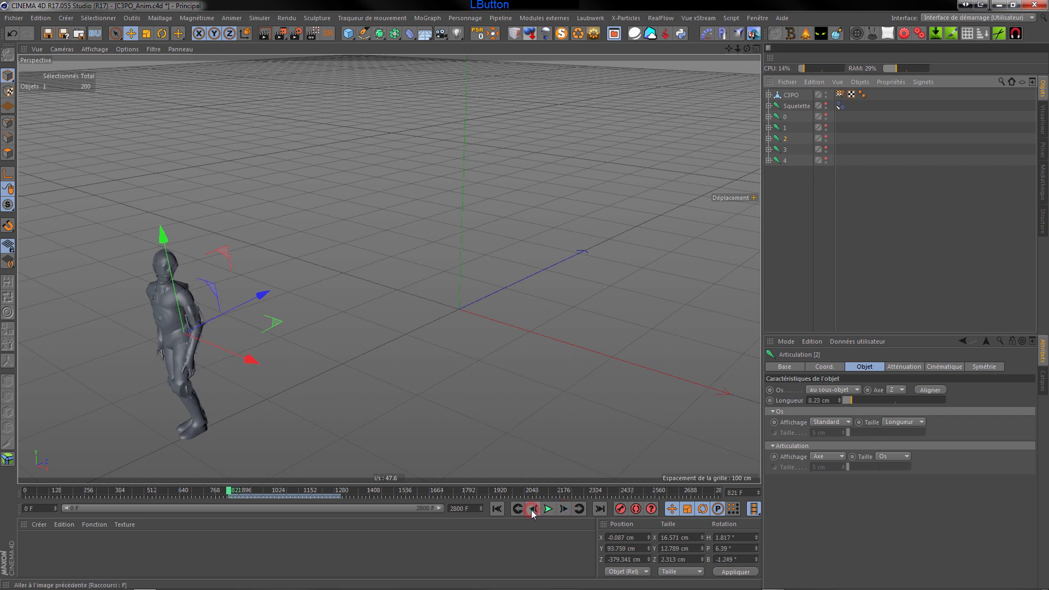
left_click(563, 510)
left_click(533, 510)
left_click(533, 510)
left_click(532, 510)
left_click(532, 510)
Return to the Animation layout and show the Position . X curves of skeletons 1 and 2 together in an enlarged timeline
left_click(1032, 18)
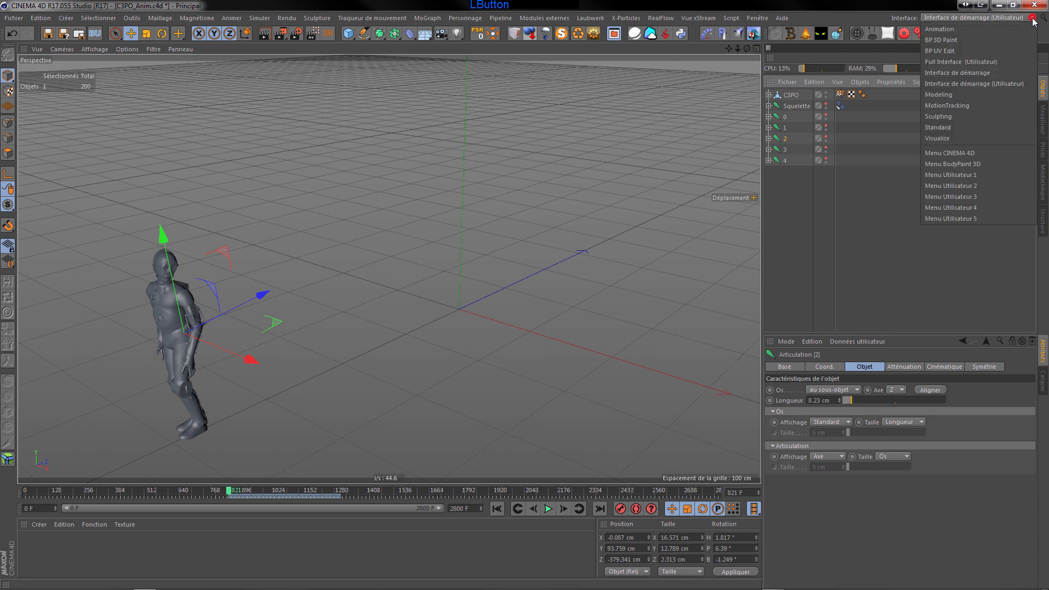
left_click(959, 29)
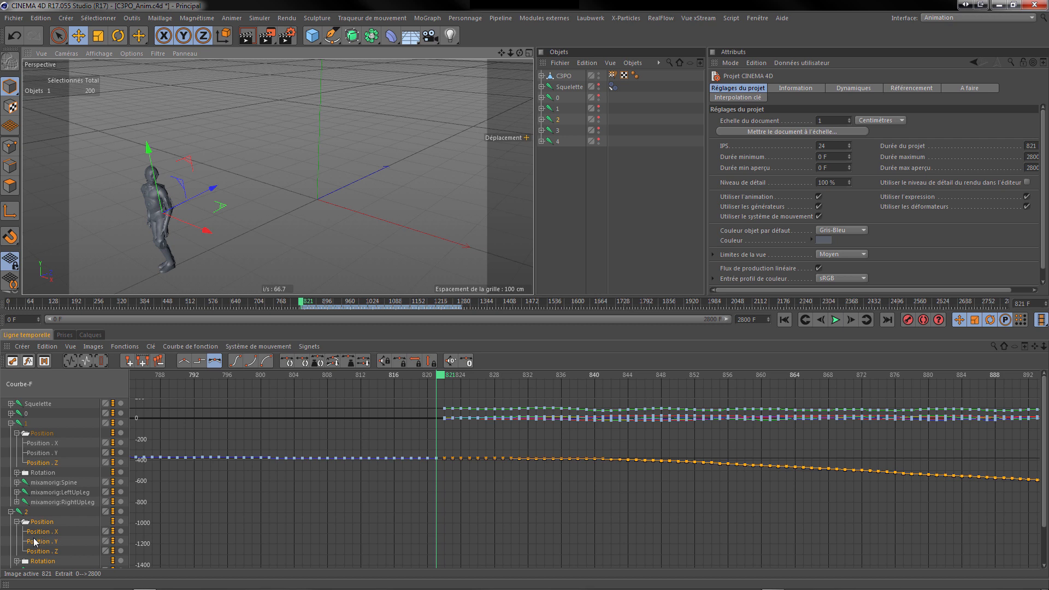
left_click(44, 444)
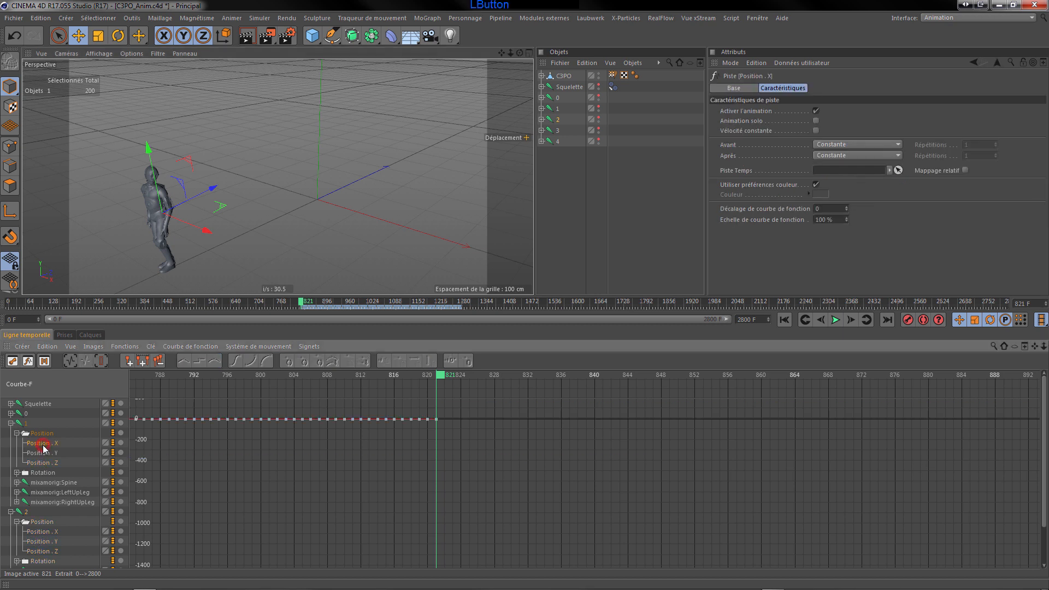
left_click(43, 531, "ctrl")
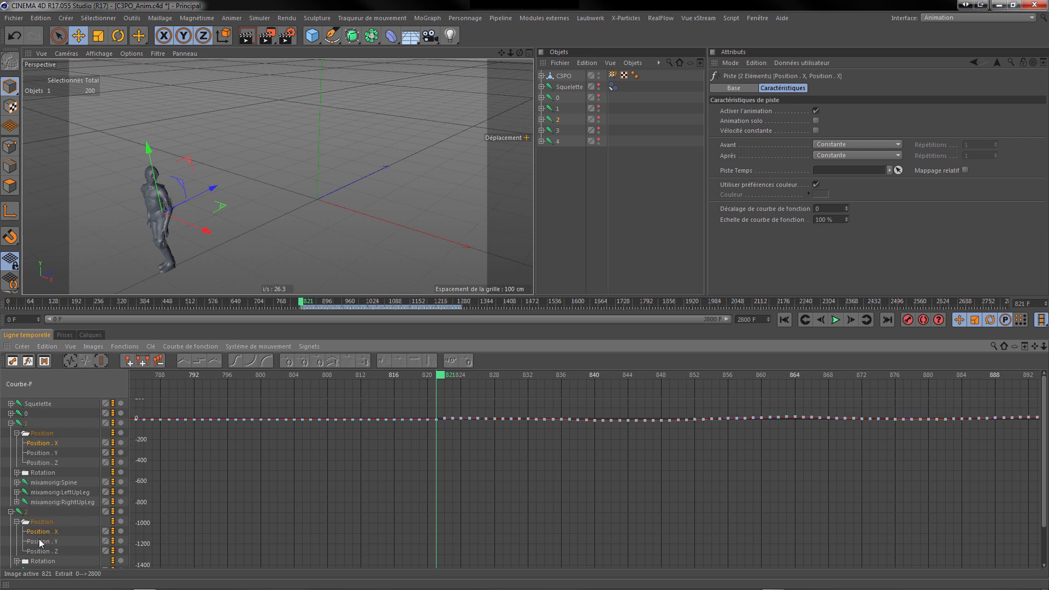
scroll(442, 423, "up", 3)
scroll(438, 406, "up", 3)
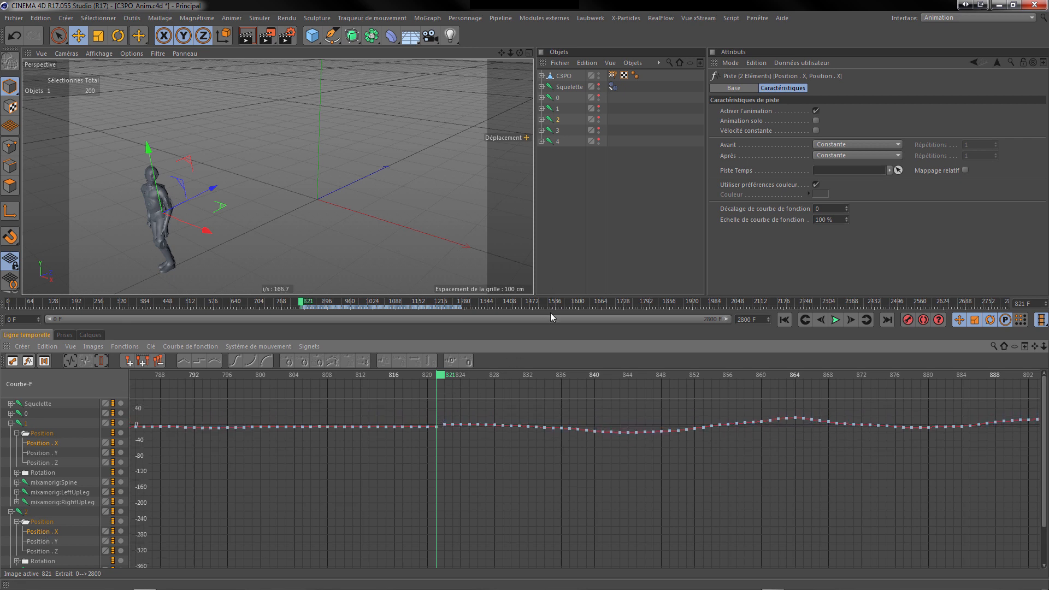
left_click_drag(550, 310, 565, 217)
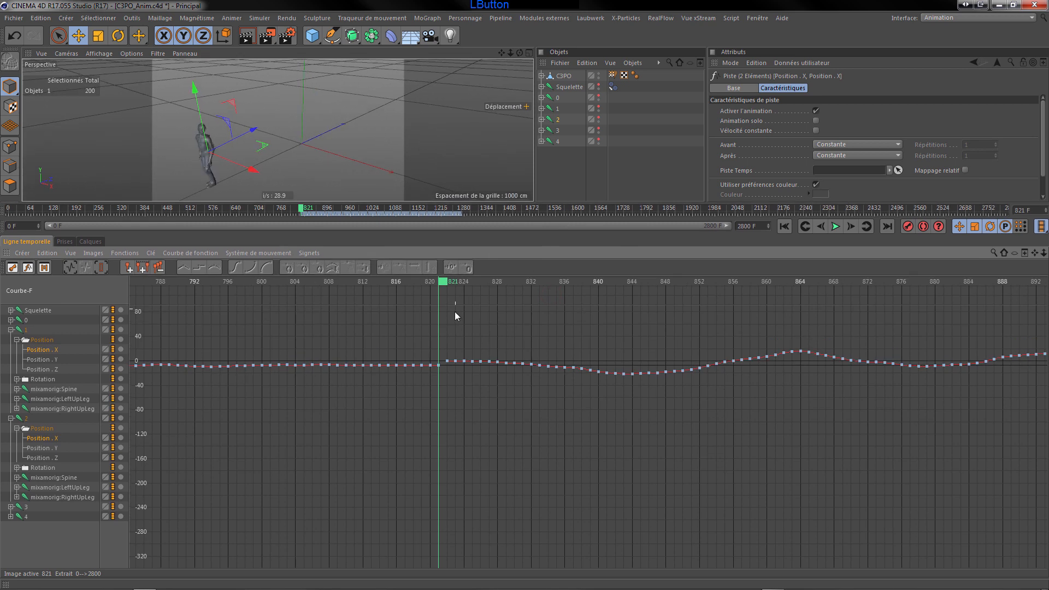
scroll(436, 366, "up", 5)
scroll(437, 360, "up", 4)
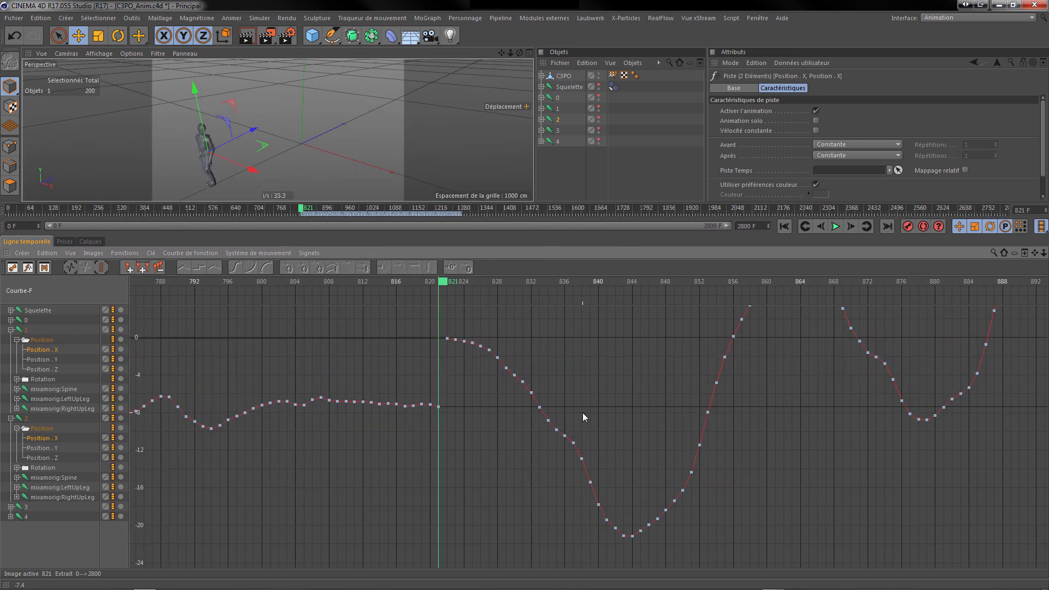
left_click_drag(1043, 254, 1027, 278)
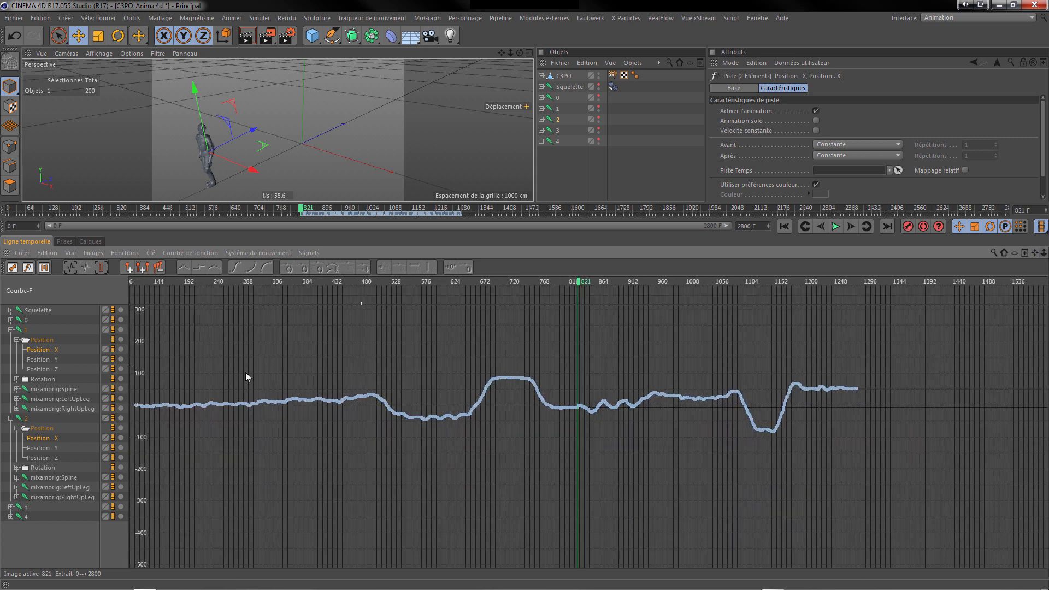
Select all keys of skeleton 2's Position . X curve and display skeleton 1's Position . X curve alongside it
left_click(37, 439)
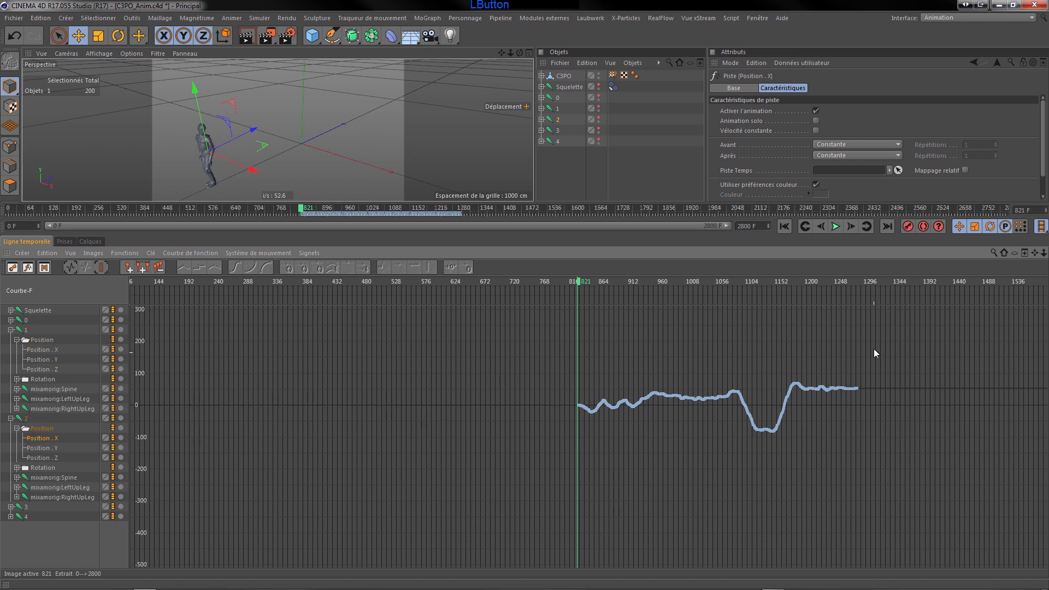
left_click_drag(919, 353, 551, 465)
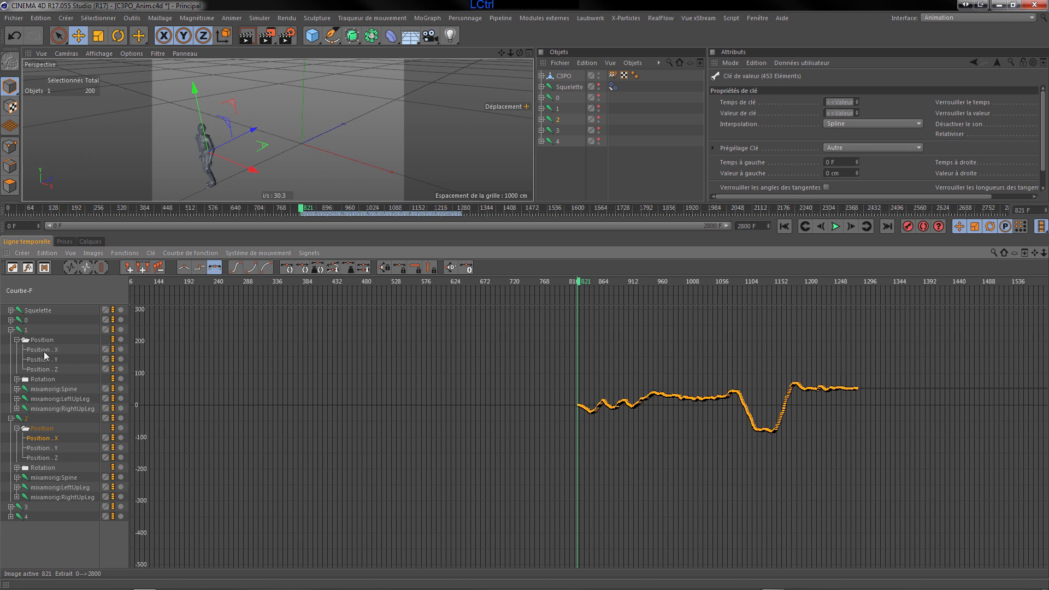
left_click(43, 351, "ctrl")
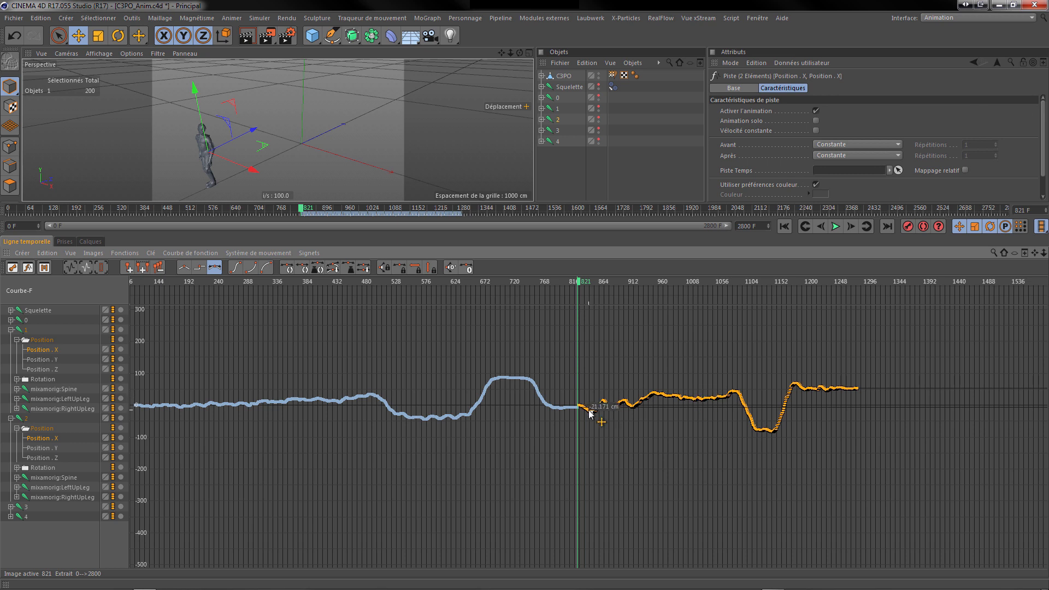
Lower the selected Position . X keys of skeleton 2 so they meet skeleton 1's curve at frame 821
scroll(590, 409, "up", 12)
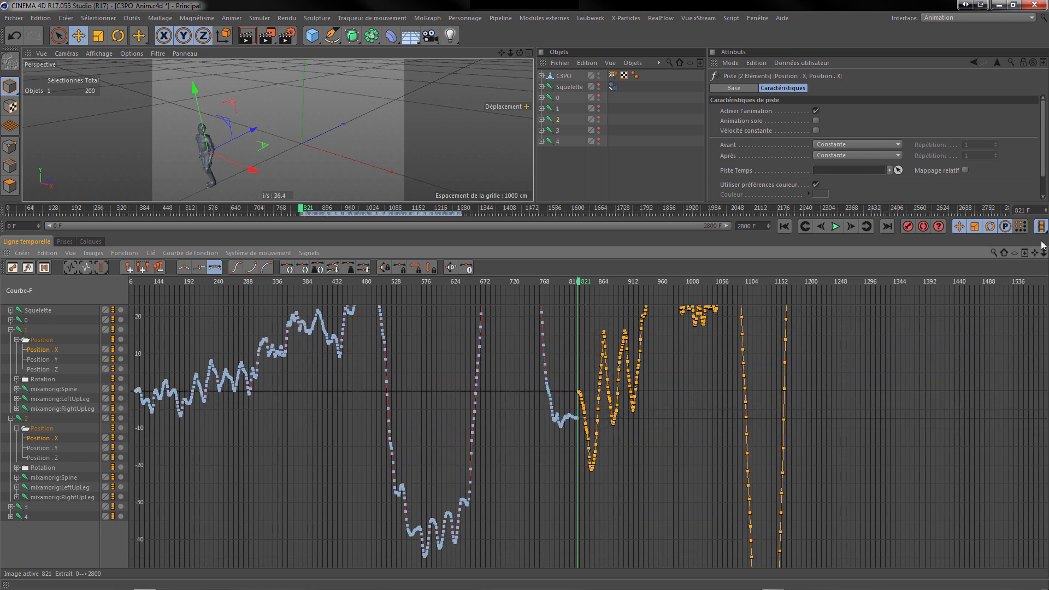
left_click_drag(1044, 253, 1044, 253)
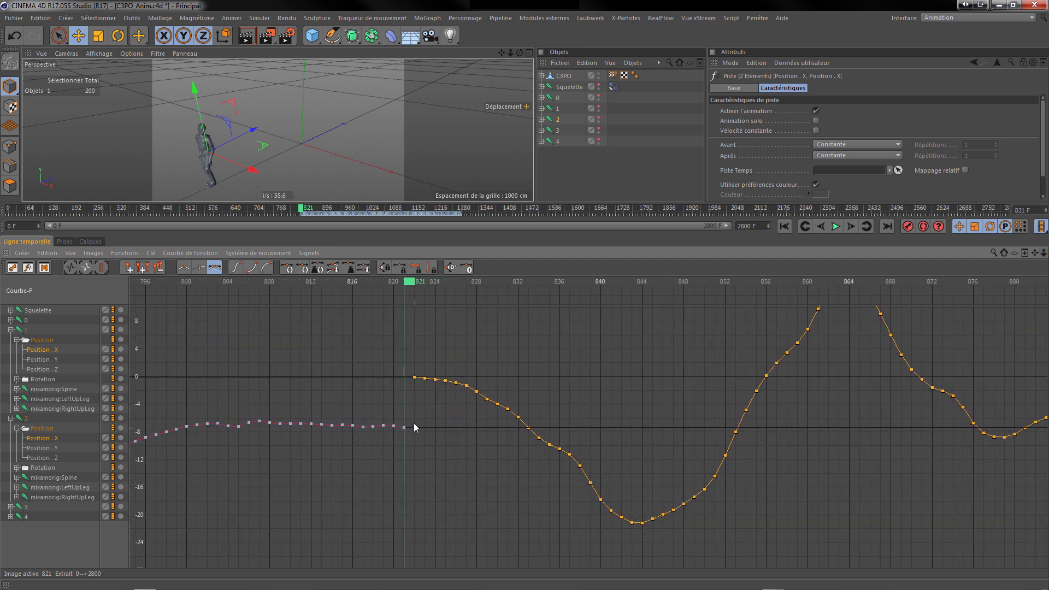
left_click_drag(415, 381, 415, 432)
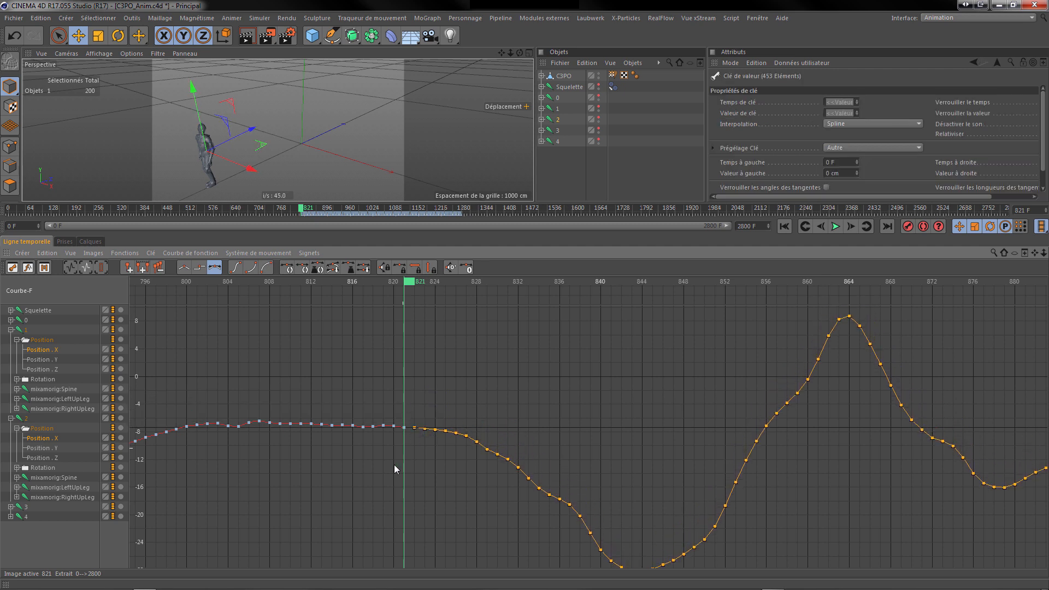
Fine-tune skeleton 2's Position . X keys so the first one sits at -7.4 cm, level with skeleton 1's last key
scroll(404, 435, "up", 14, "shift")
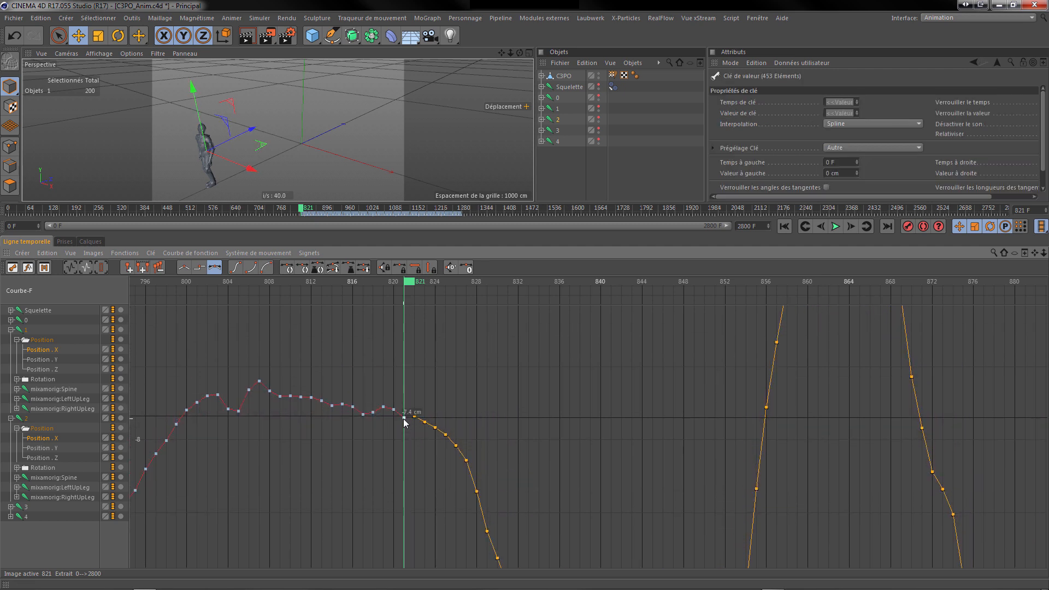
scroll(405, 419, "up", 12, "shift")
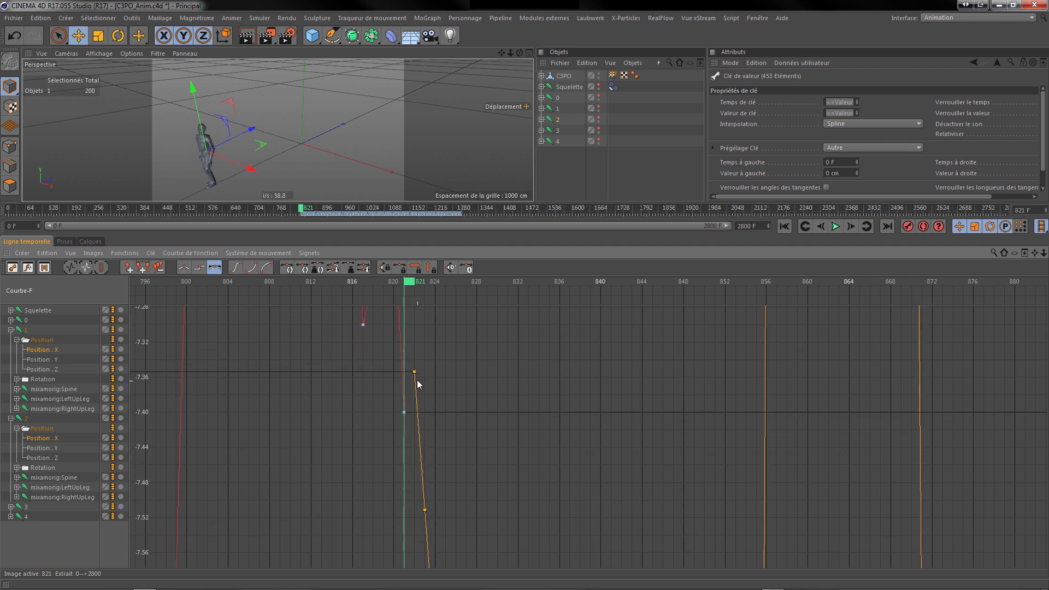
left_click_drag(415, 371, 413, 415)
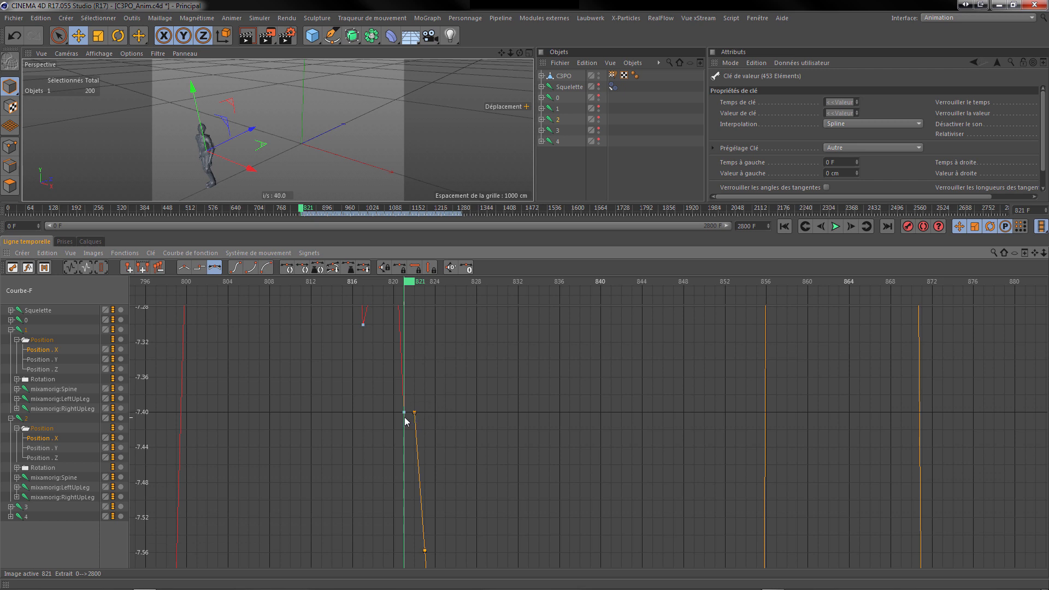
scroll(405, 419, "down", 20, "shift")
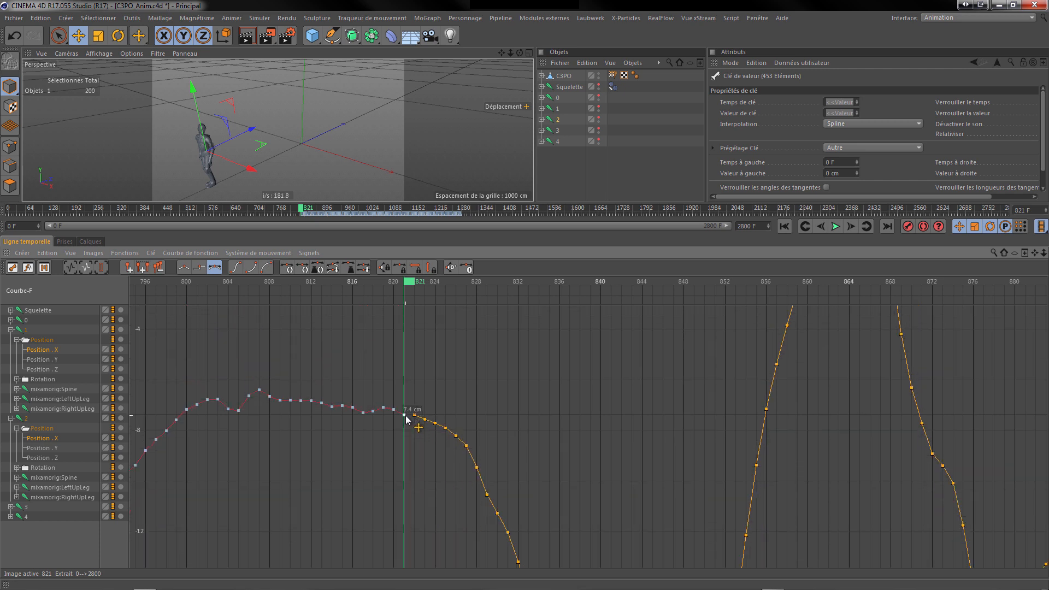
scroll(406, 419, "down", 15, "shift")
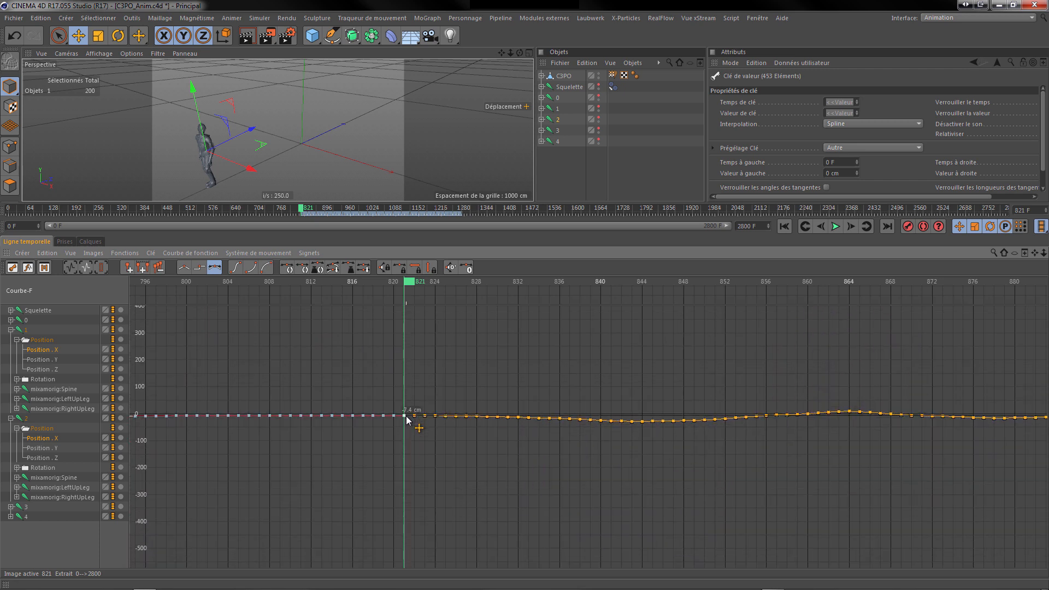
scroll(407, 420, "down", 2, "shift")
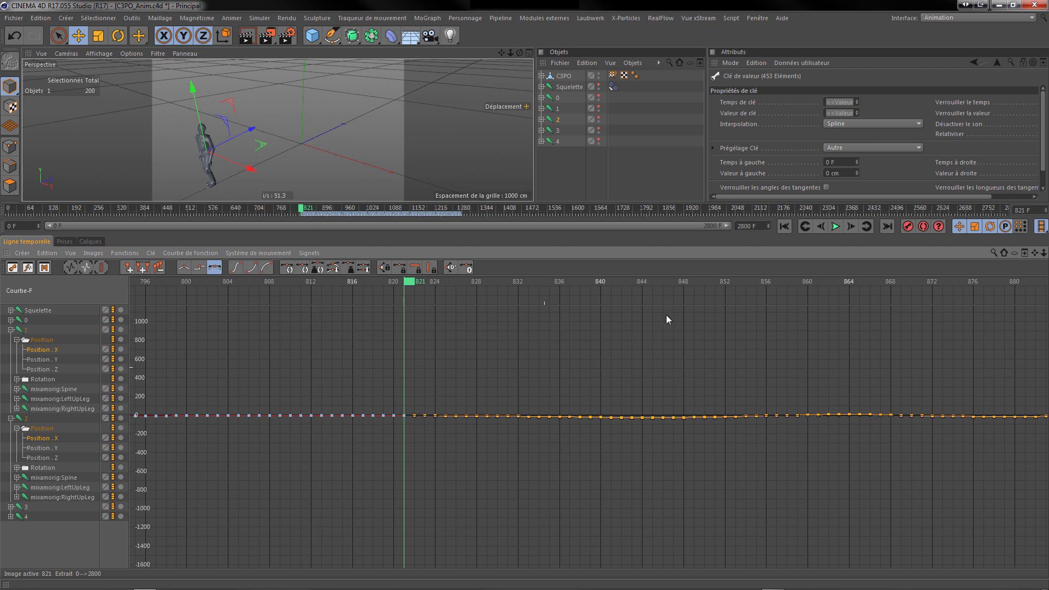
Switch to the Interface de démarrage (Utilisateur) layout and step backward and forward through frames to check the skeleton 1 to 2 transition
left_click(1030, 18)
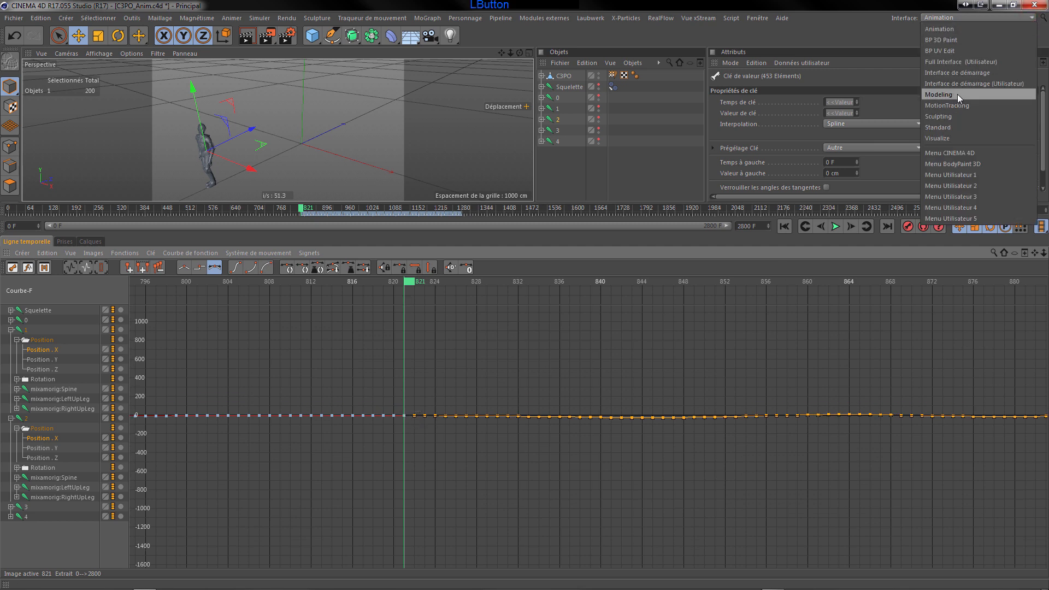
left_click(985, 84)
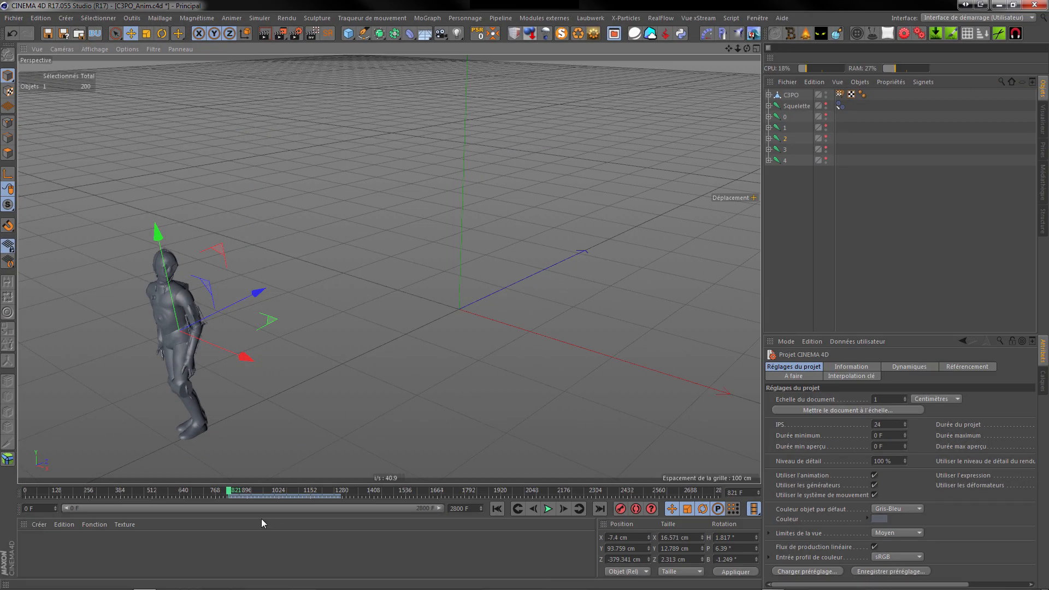
left_click(533, 510)
left_click(560, 510)
left_click(533, 511)
left_click(527, 510)
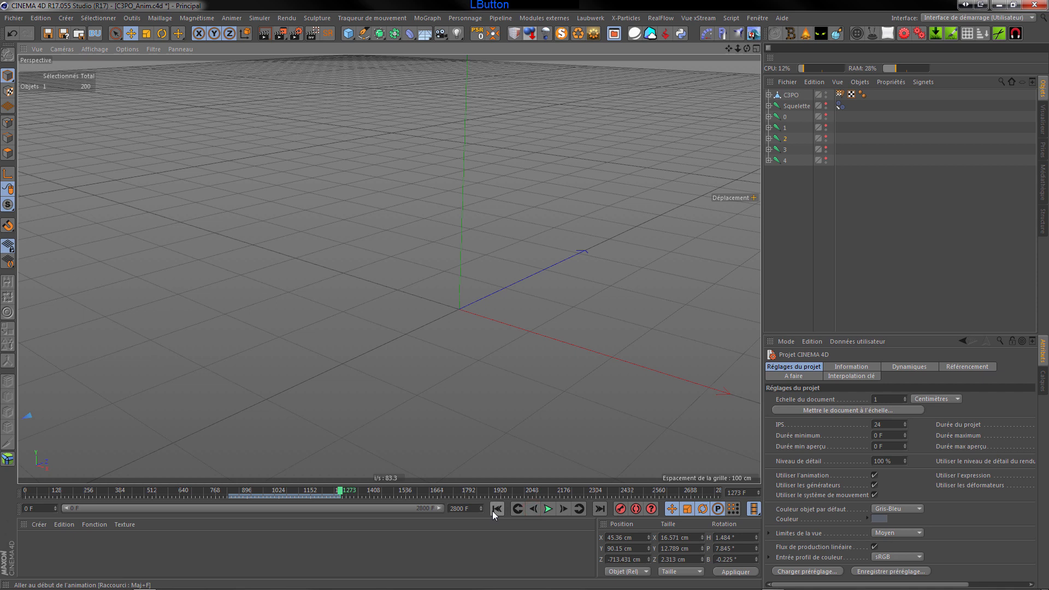
Play the animation from the start and skip ahead to about frame 690 to watch the transition at frame 821
left_click(499, 510)
left_click(548, 509)
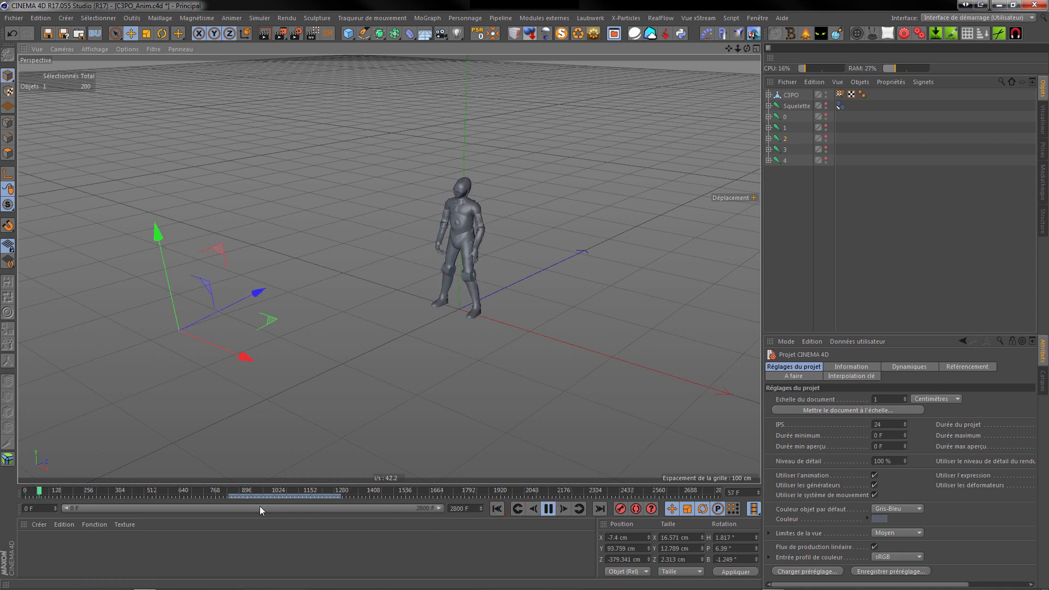
left_click(195, 493)
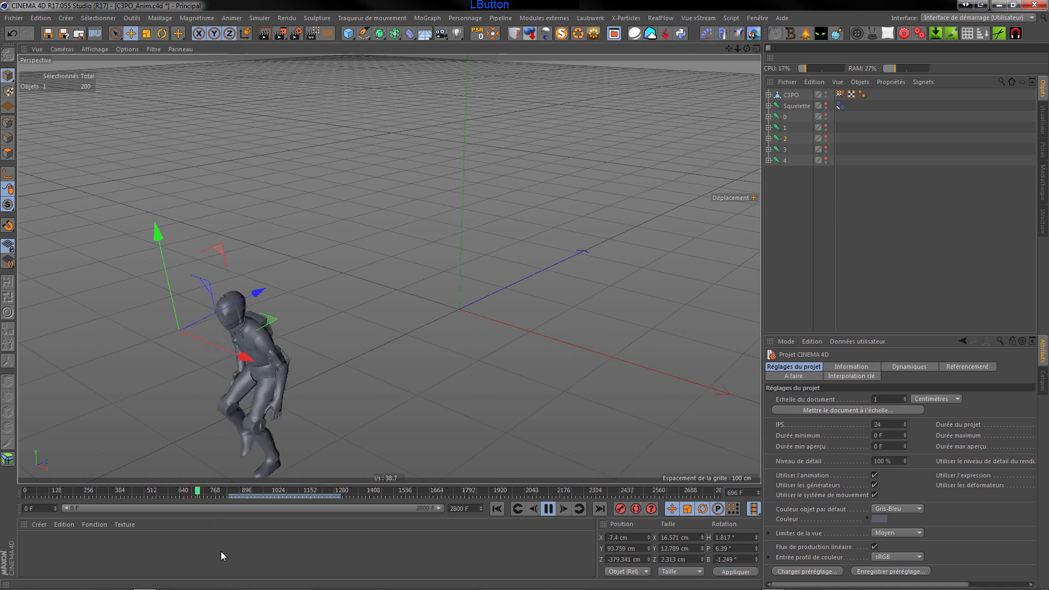
scroll(346, 337, "down", 3)
scroll(278, 427, "up", 5)
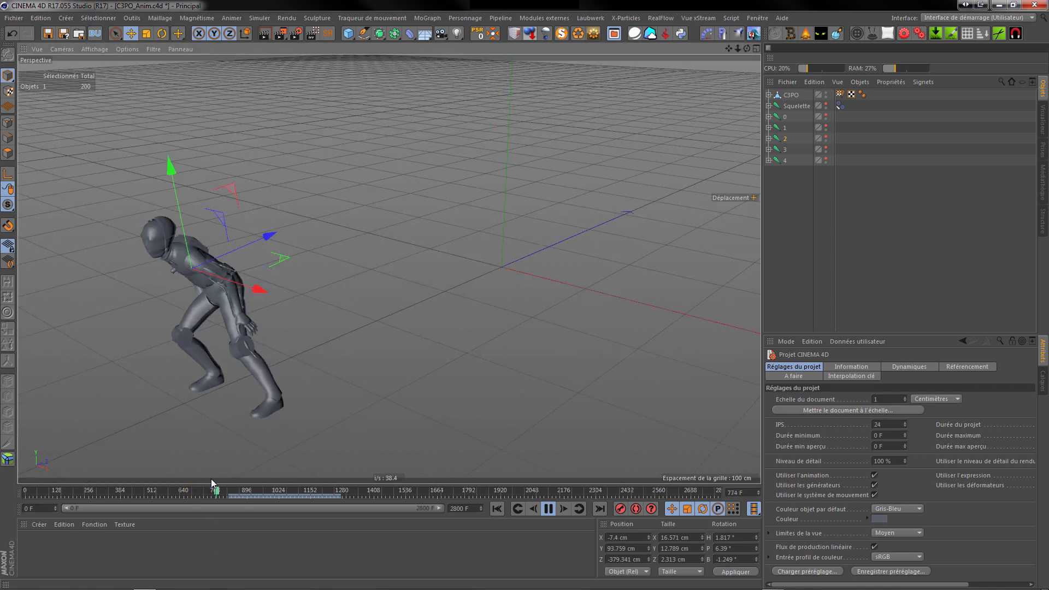
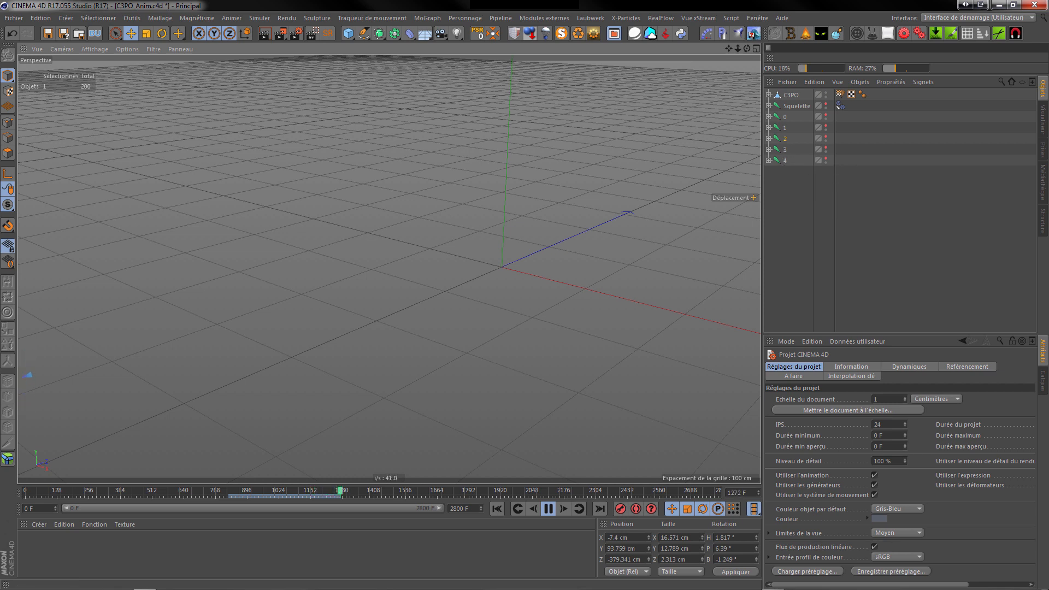
Step back and forth between frames 1274 and 1275 to examine the transition from skeleton 2 to skeleton 3
left_click(363, 241)
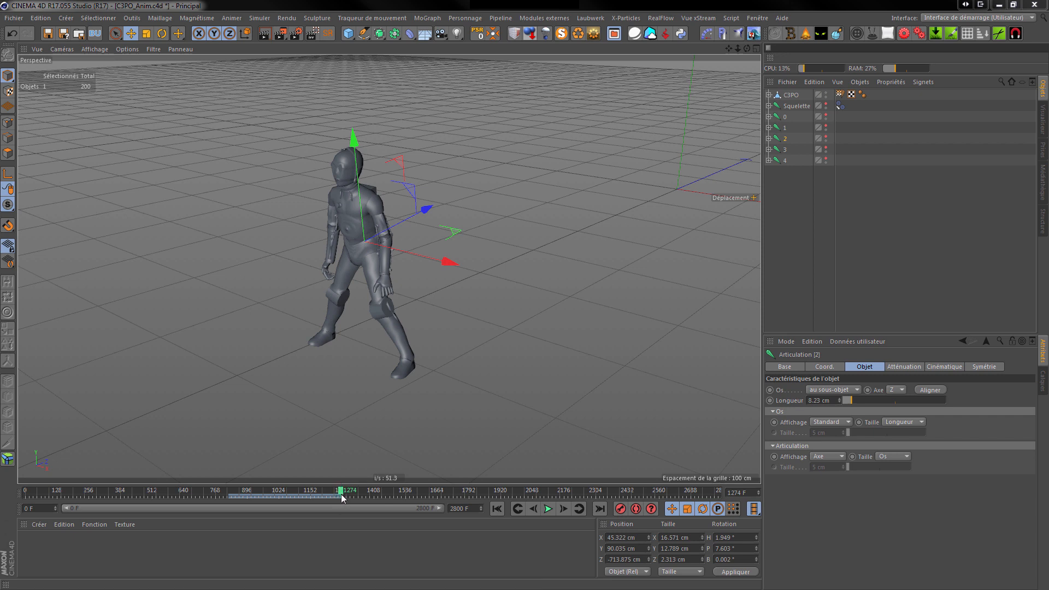
left_click(565, 508)
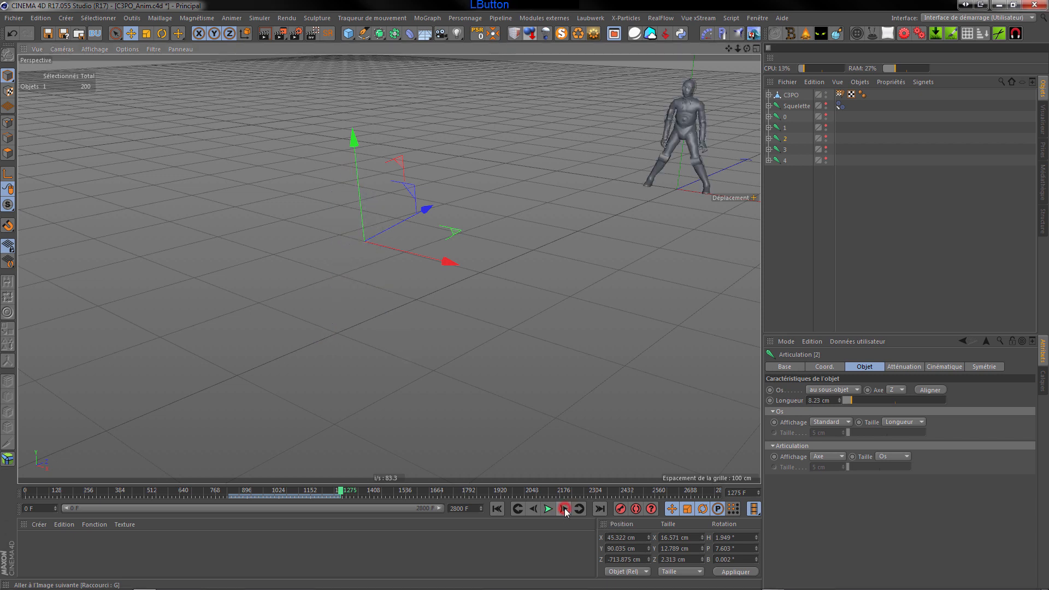
left_click(533, 510)
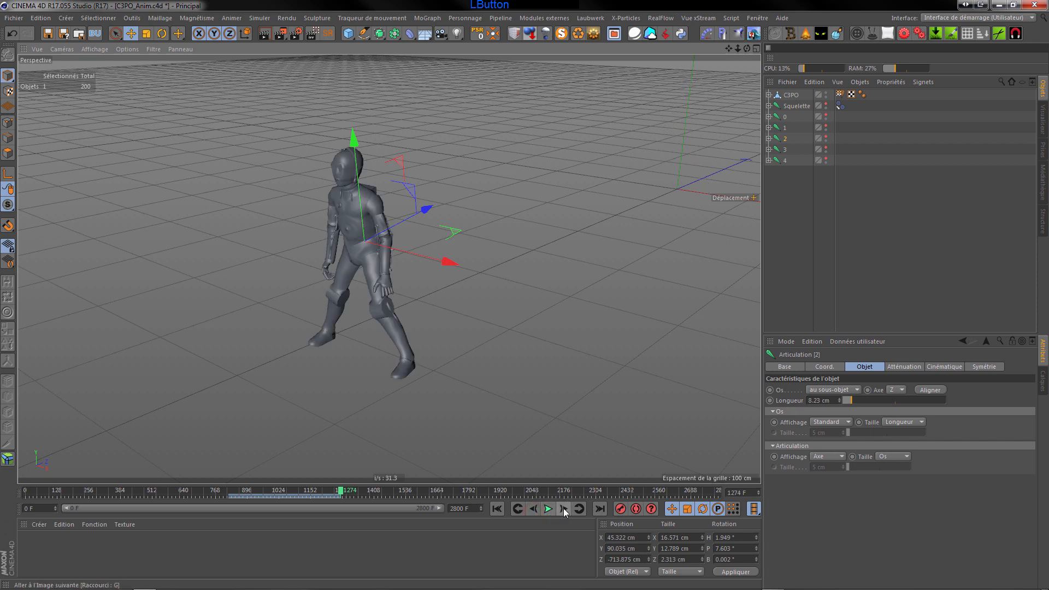
left_click(563, 508)
left_click(533, 510)
left_click(563, 509)
left_click(534, 509)
left_click(561, 510)
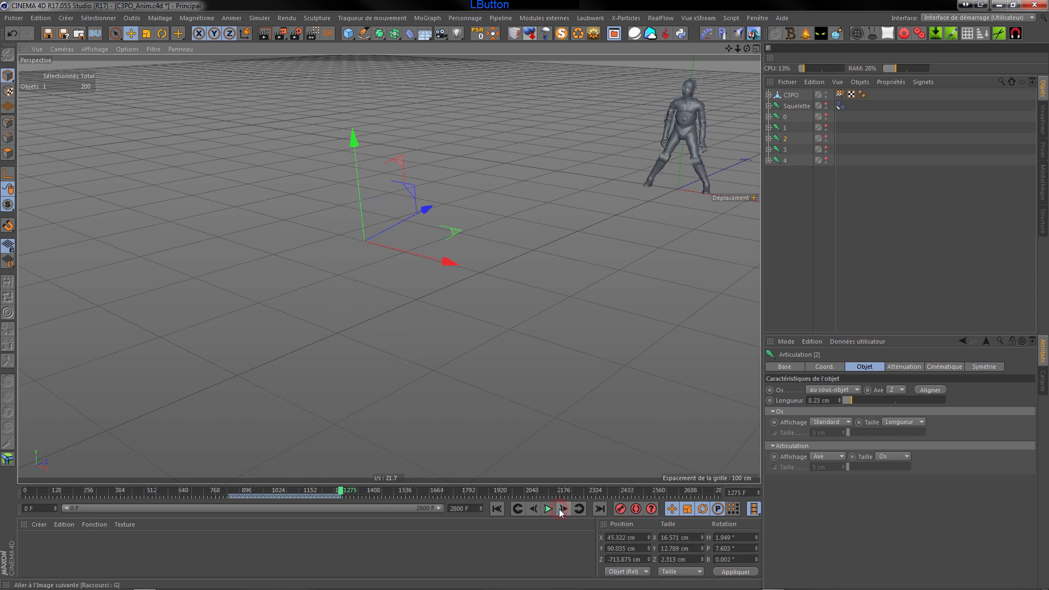
left_click(531, 509)
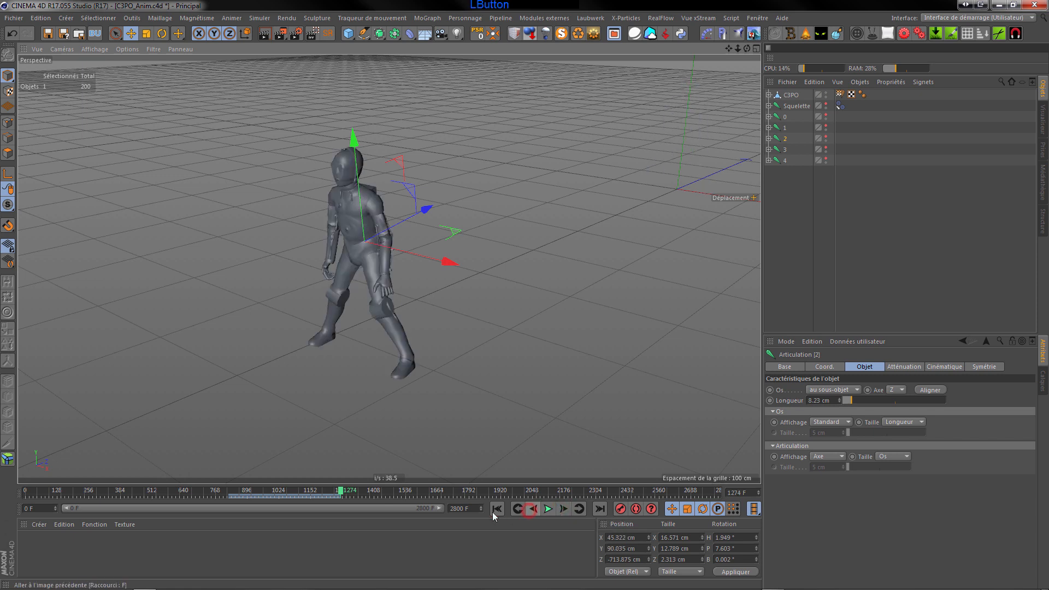
Return to the Animation layout, collapse skeleton 1's tracks and expand skeleton 3's Position tracks around frame 1274 in the timeline
left_click(1031, 18)
left_click(971, 30)
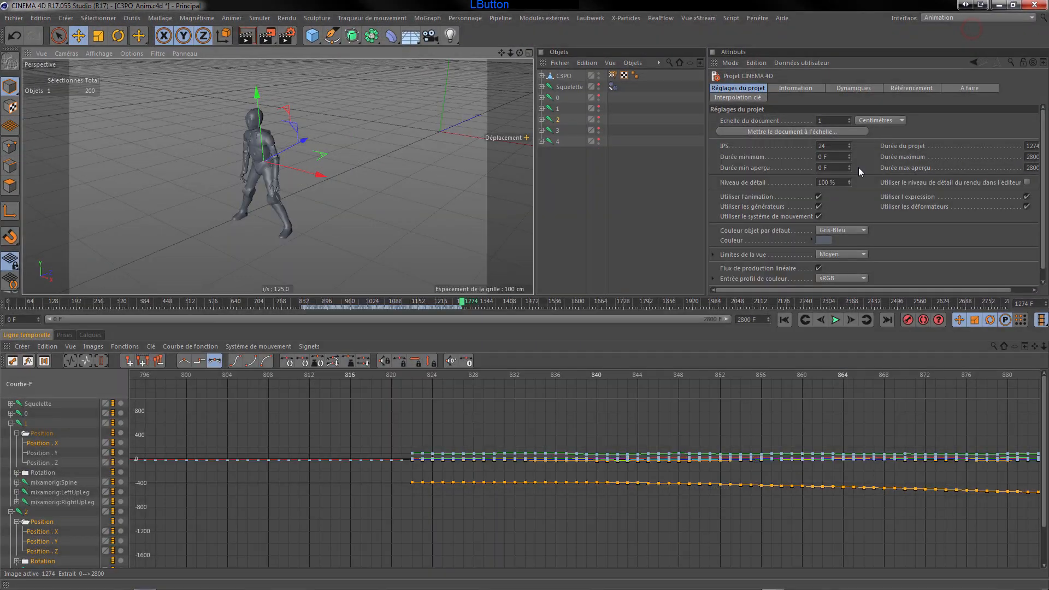
left_click_drag(1043, 346, 834, 362)
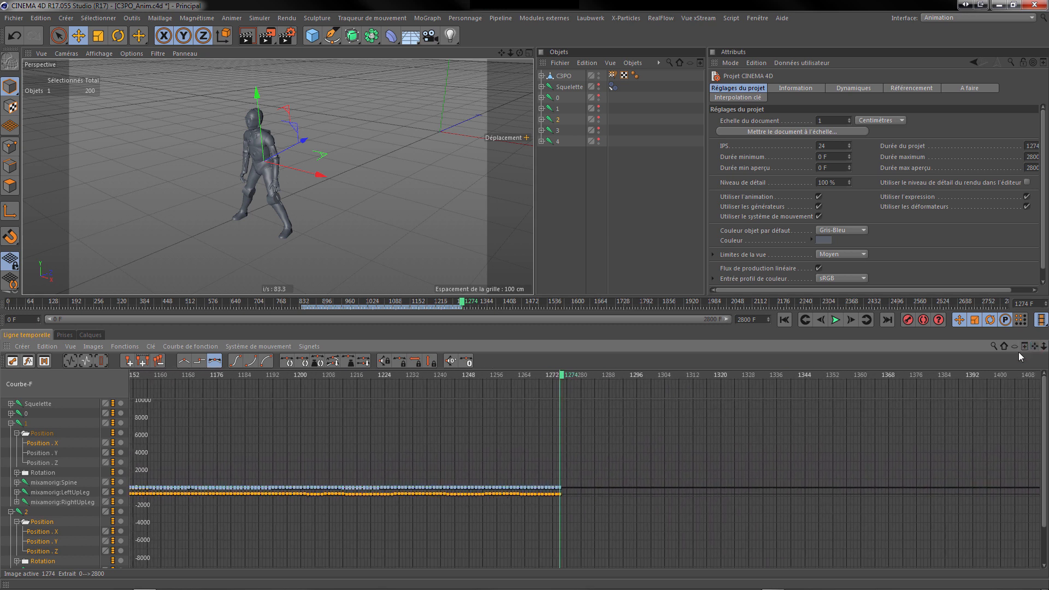
left_click(11, 424)
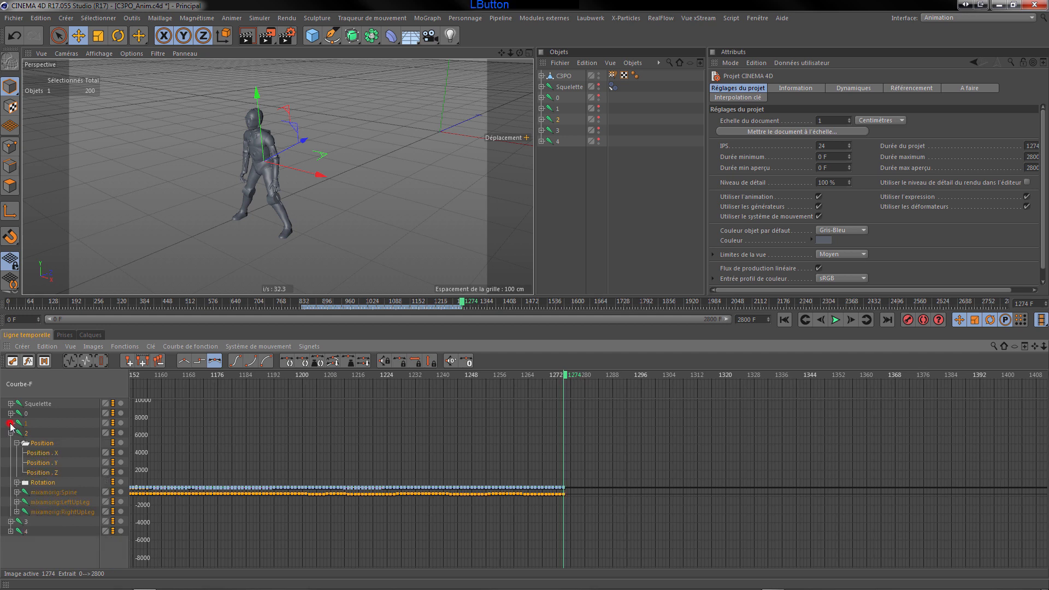
left_click(10, 522)
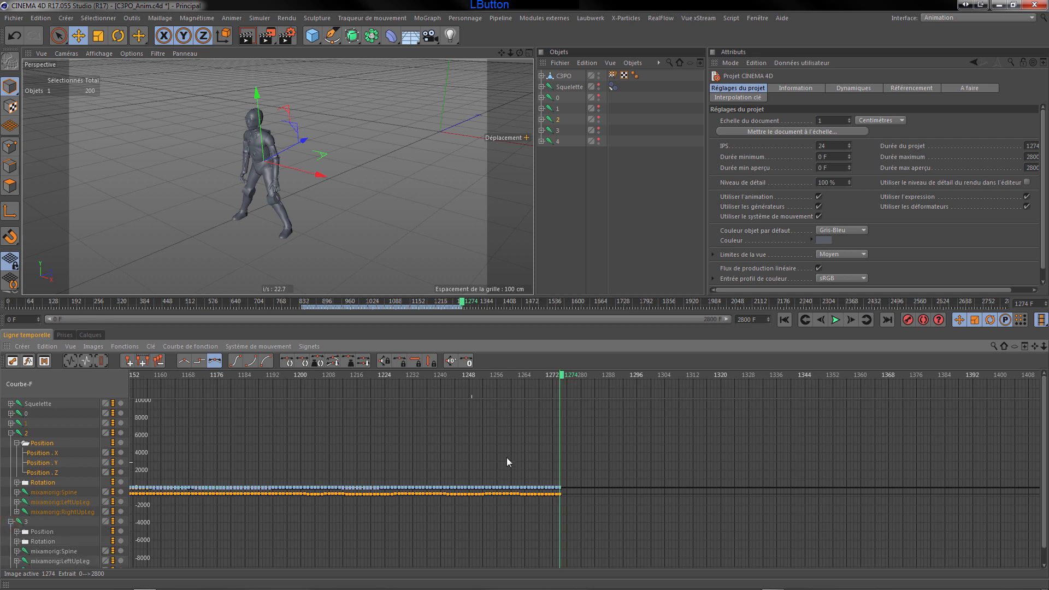
left_click(17, 532)
Deselect skeleton 2's Position . Z keys and select all keys of skeleton 3's Position . Z curve
left_click(43, 473)
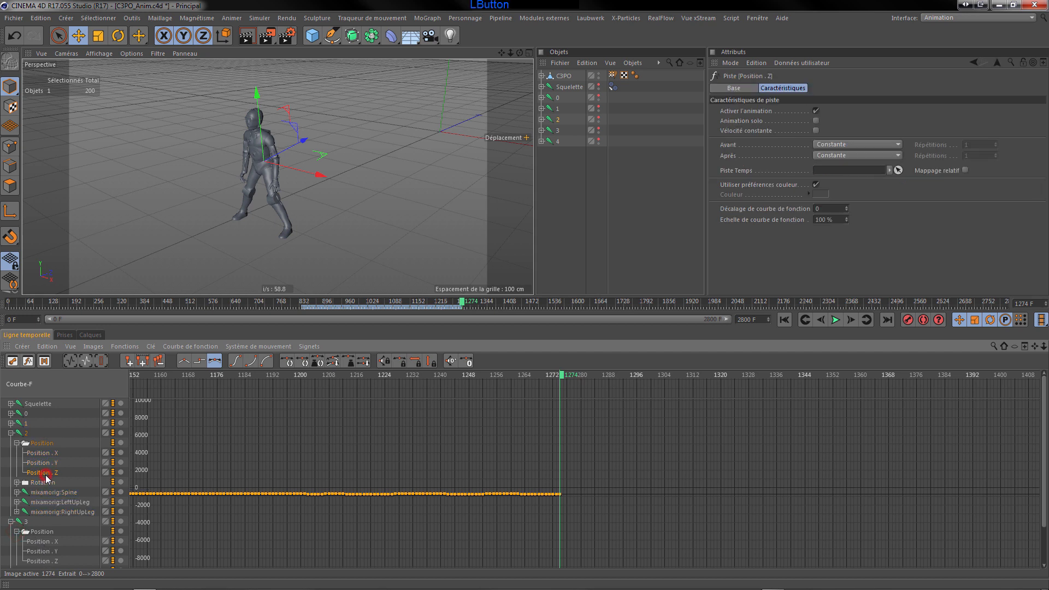
left_click_drag(281, 428, 317, 453)
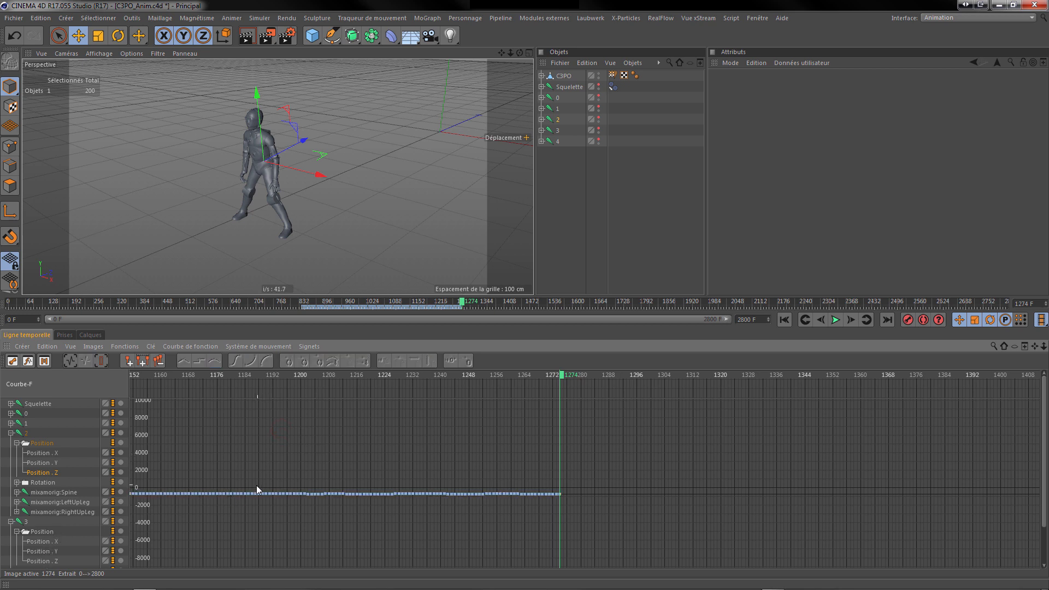
left_click(34, 561)
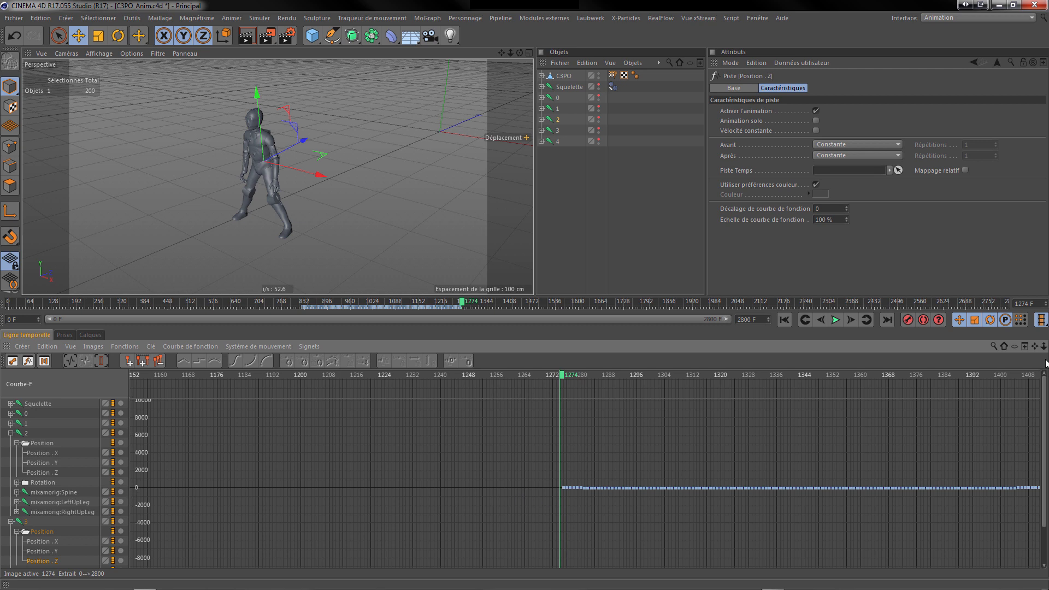
left_click_drag(1044, 350, 1042, 347)
left_click_drag(1044, 347, 975, 355)
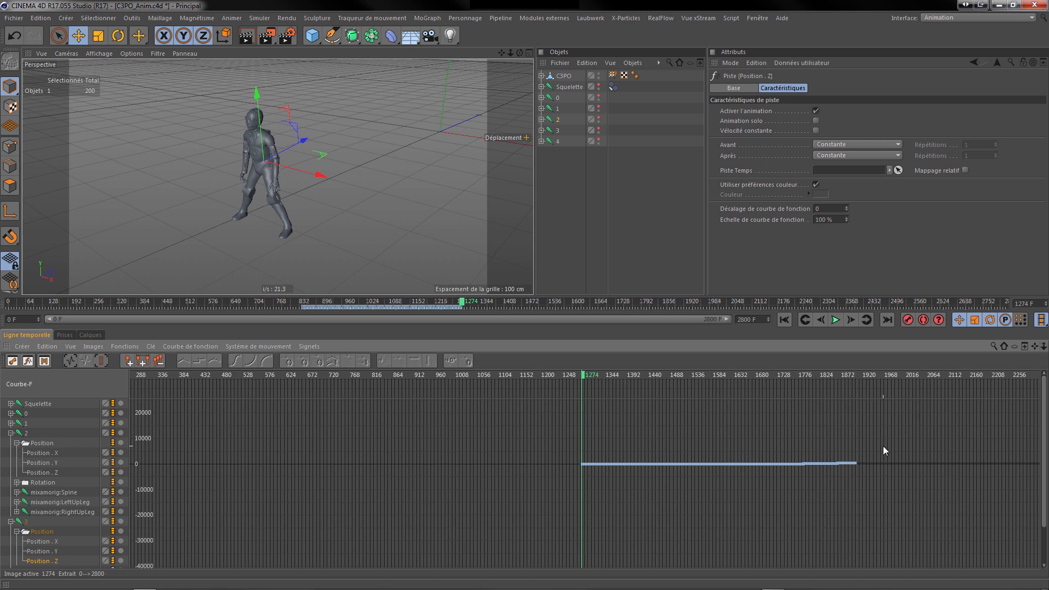
left_click_drag(881, 429, 551, 492)
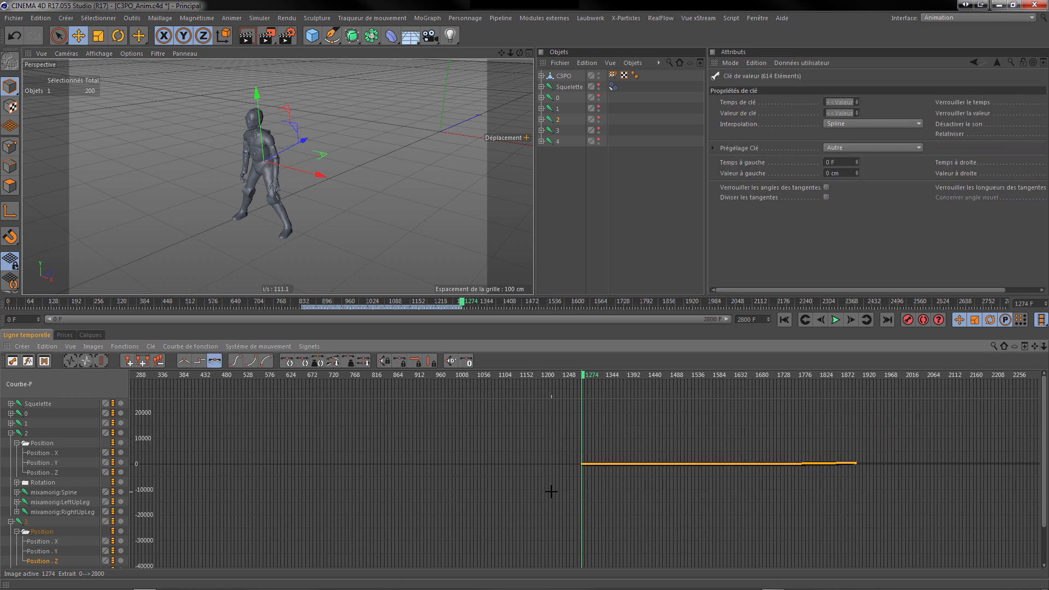
Show skeleton 2's Position . Z curve alongside skeleton 3's around frame 1274 and enlarge the timeline
left_click_drag(1043, 346, 747, 427)
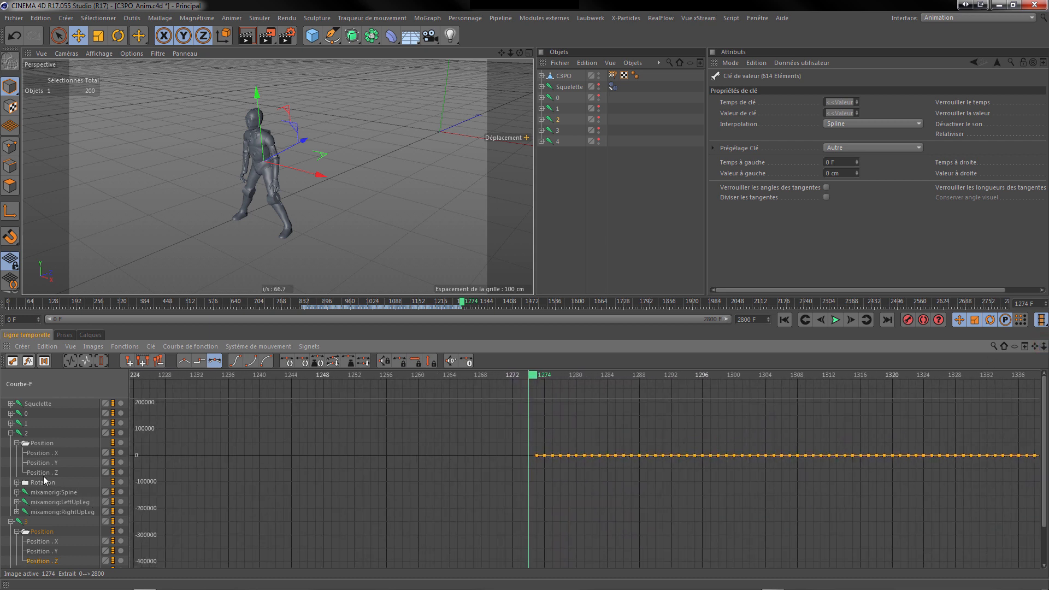
left_click(42, 472, "ctrl")
left_click(544, 457)
scroll(544, 458, "up", 15)
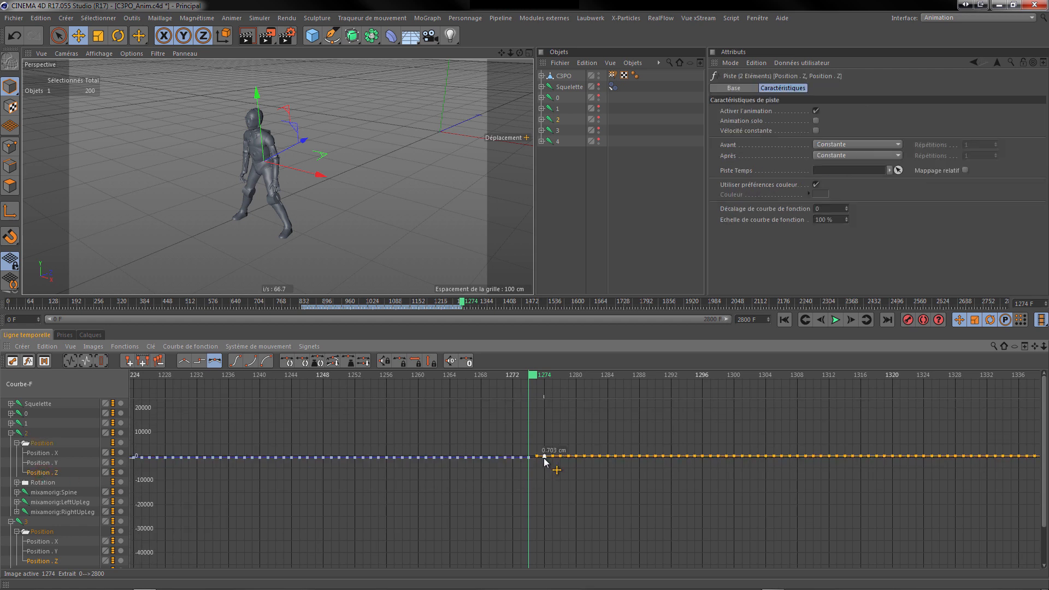
scroll(539, 459, "up", 2)
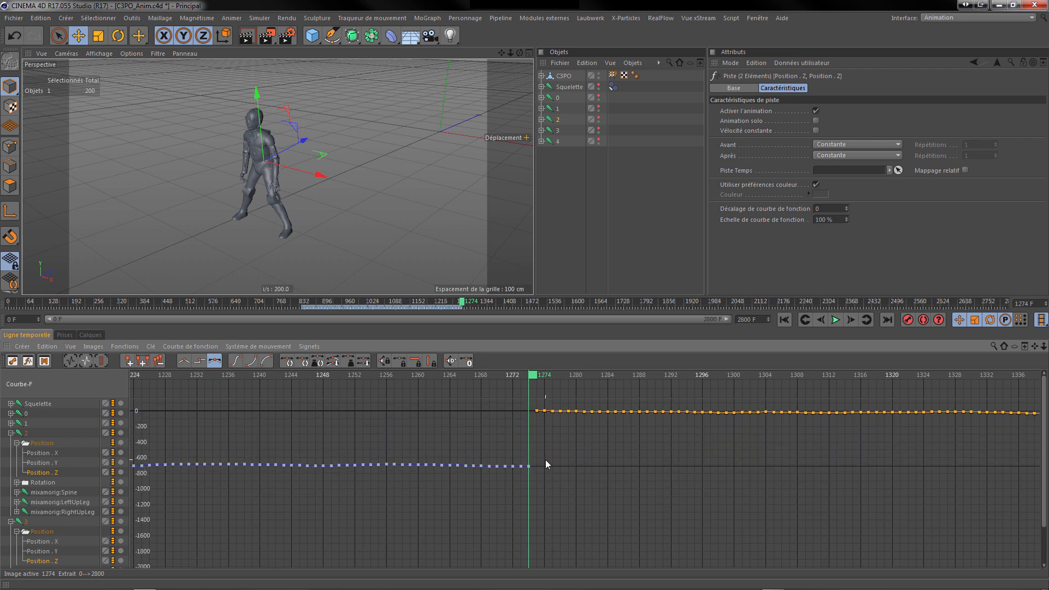
left_click_drag(569, 299, 572, 187)
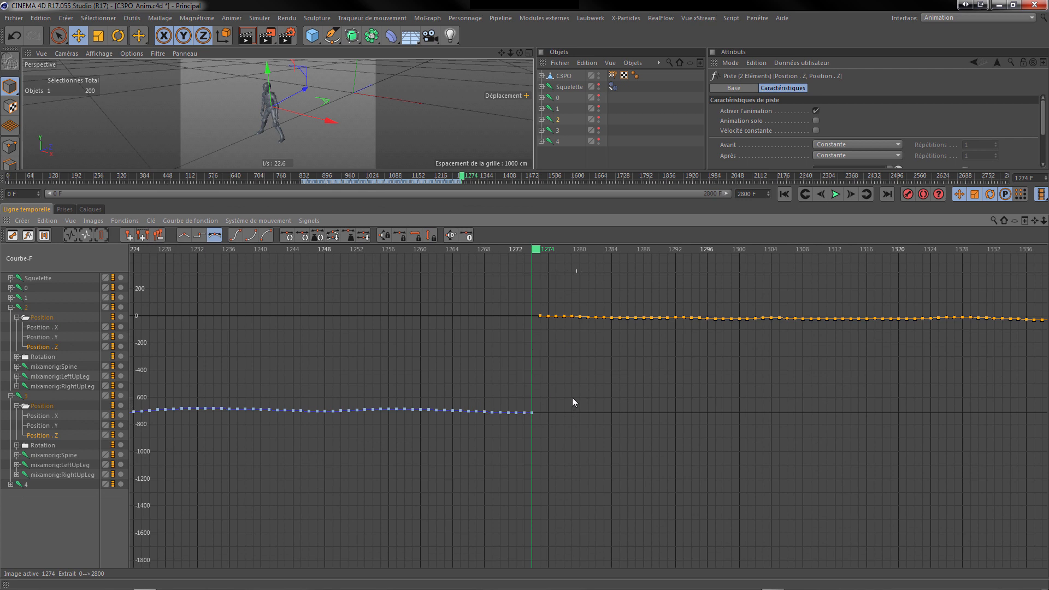
Lower skeleton 3's selected Position . Z keys until the curve starts at -713.875, level with skeleton 2's last key, and deselect them
left_click_drag(540, 321, 540, 418)
scroll(540, 417, "up", 12, "shift")
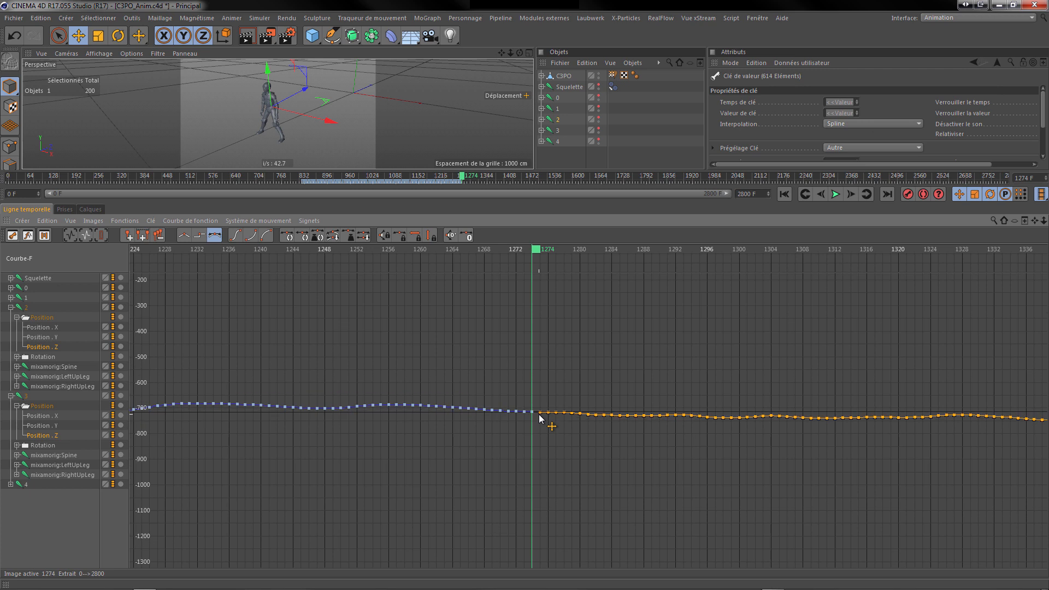
scroll(540, 406, "up", 15, "shift")
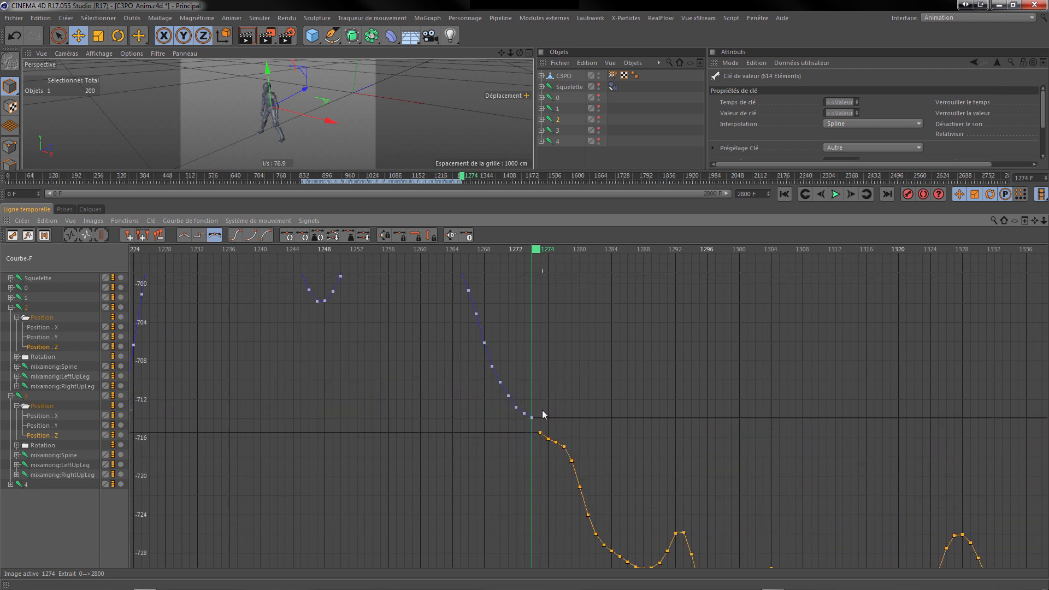
left_click_drag(540, 465, 542, 429)
scroll(537, 436, "up", 15, "shift")
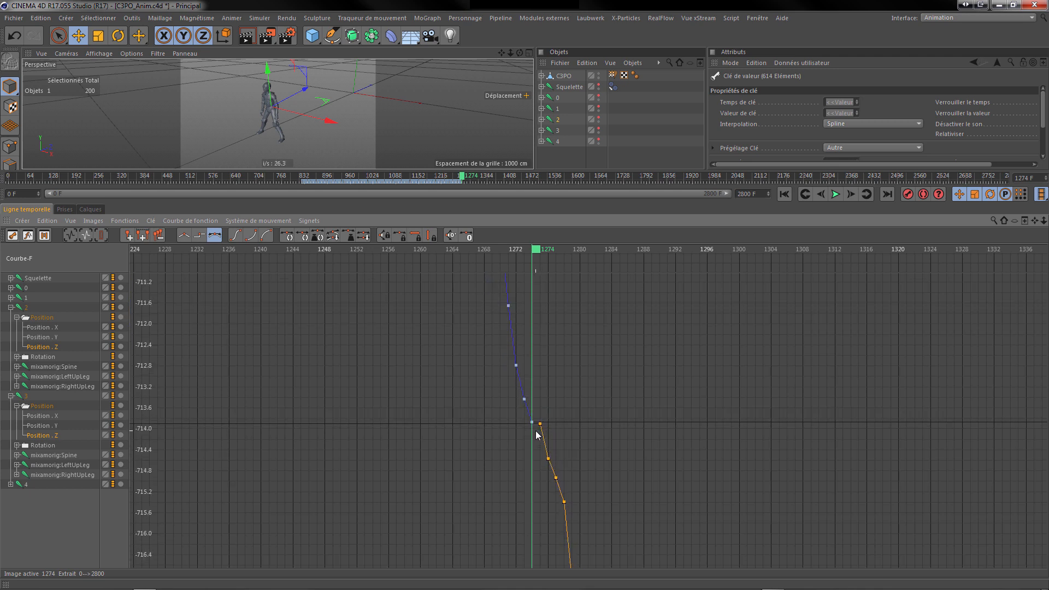
scroll(539, 405, "up", 4, "shift")
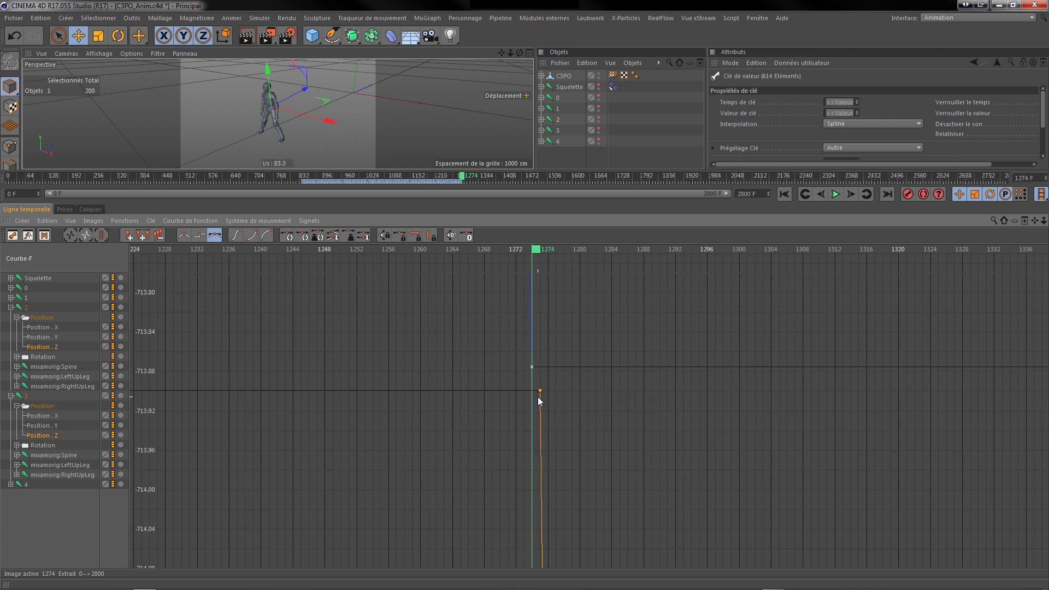
mouse_move(541, 391)
left_click_drag(541, 391, 541, 369)
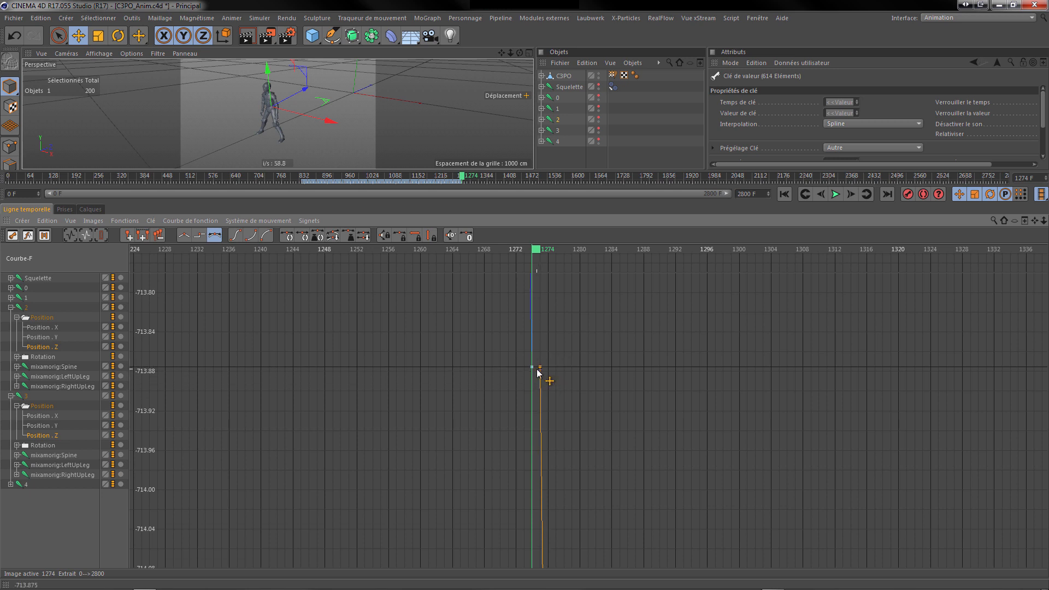
scroll(538, 373, "down", 20, "shift")
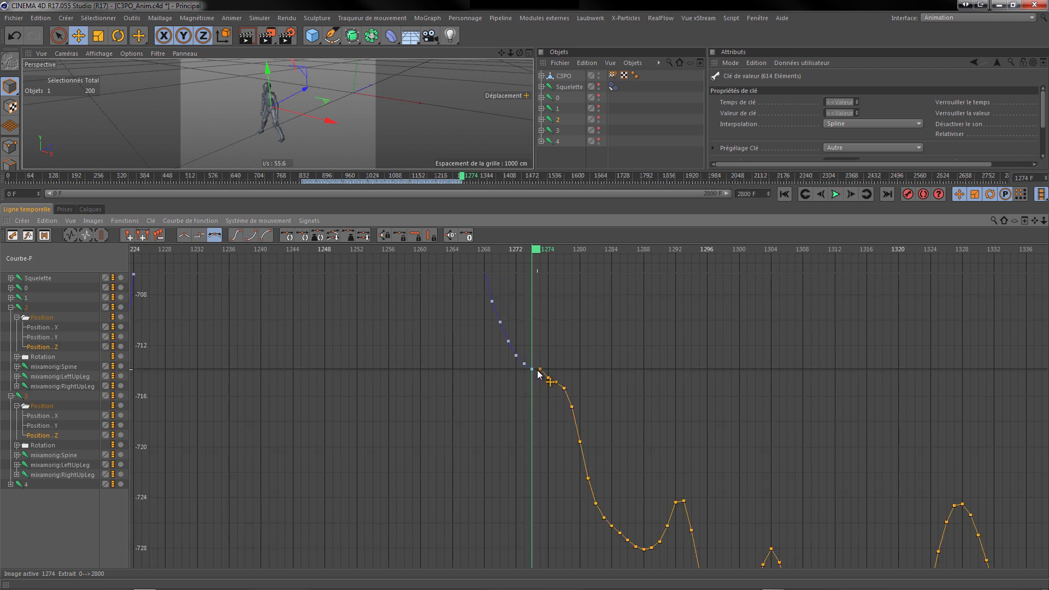
scroll(529, 394, "down", 15, "shift")
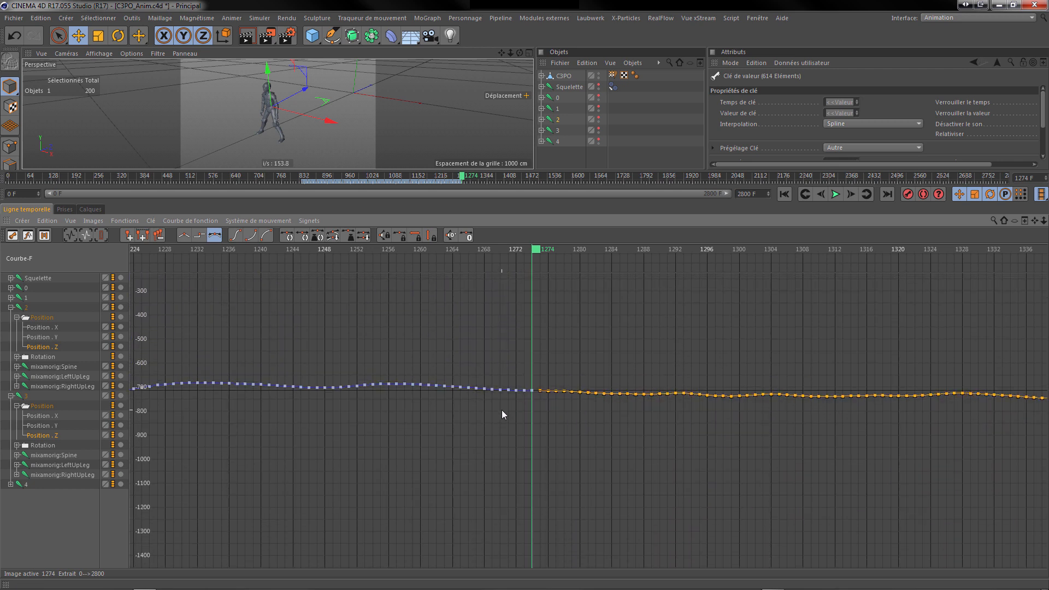
scroll(502, 410, "down", 4, "shift")
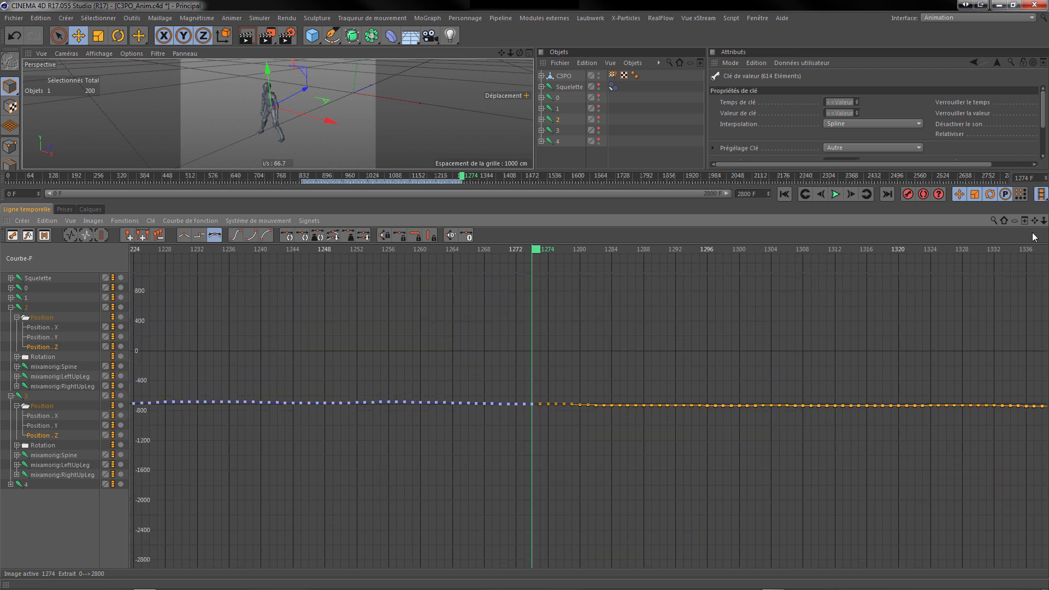
left_click(669, 326)
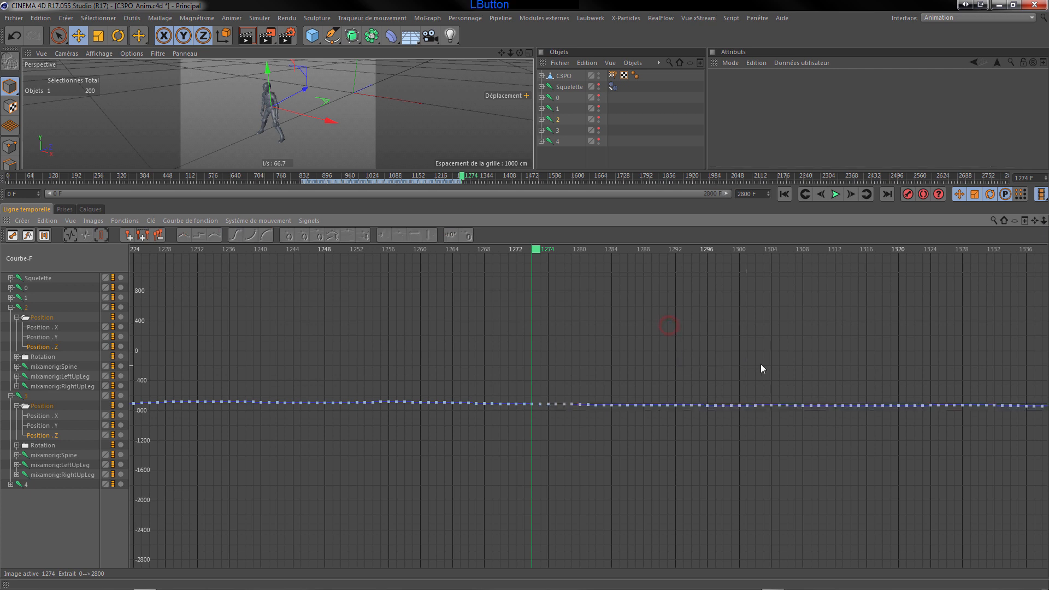
Deselect skeleton 2's Position . X keys and select all keys of skeleton 3's Position . X curve
left_click_drag(1043, 224, 978, 244)
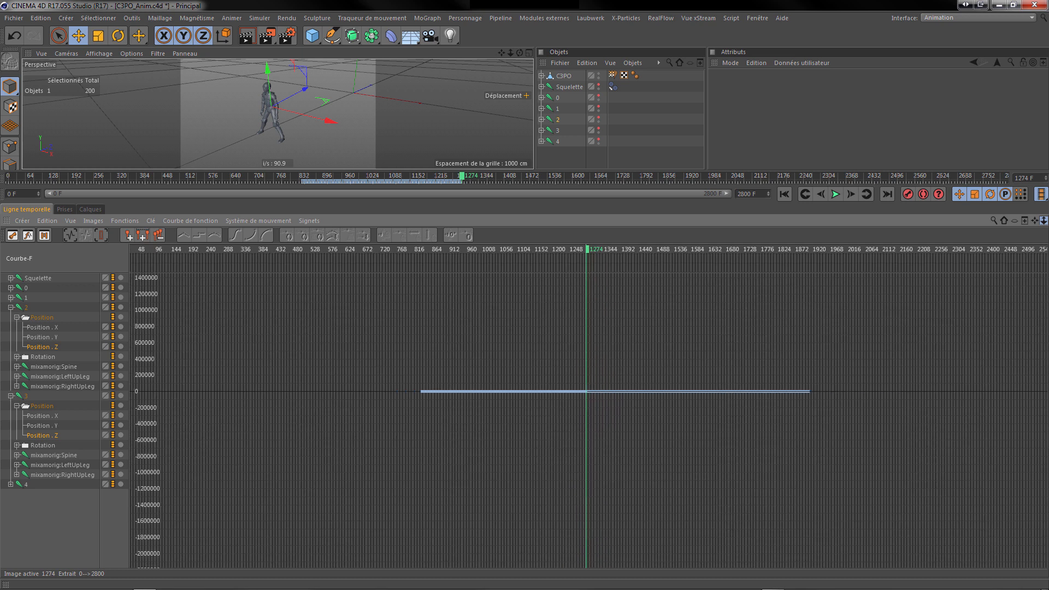
left_click(47, 416)
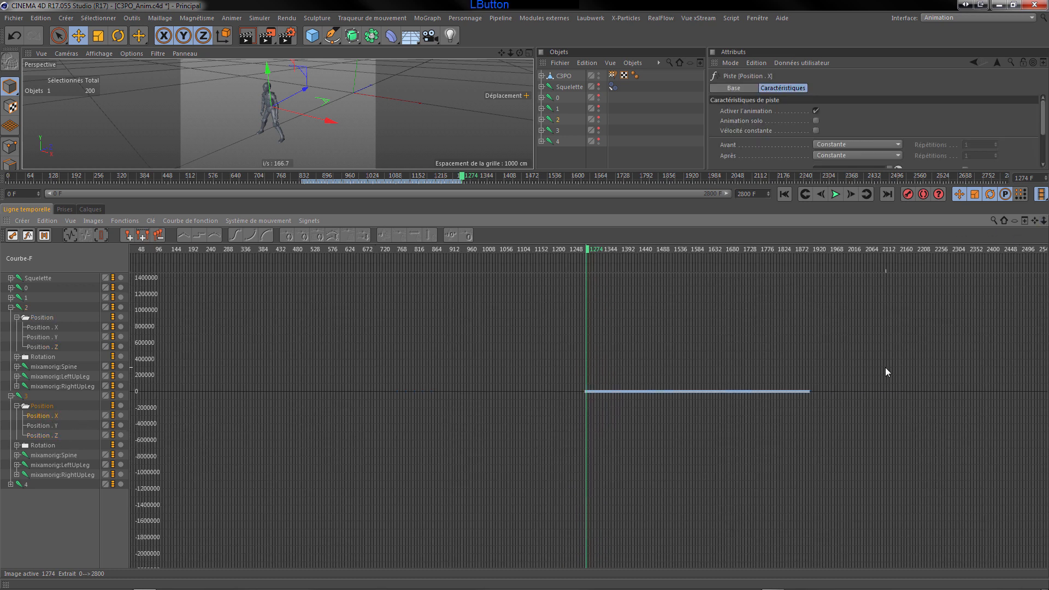
left_click(34, 328)
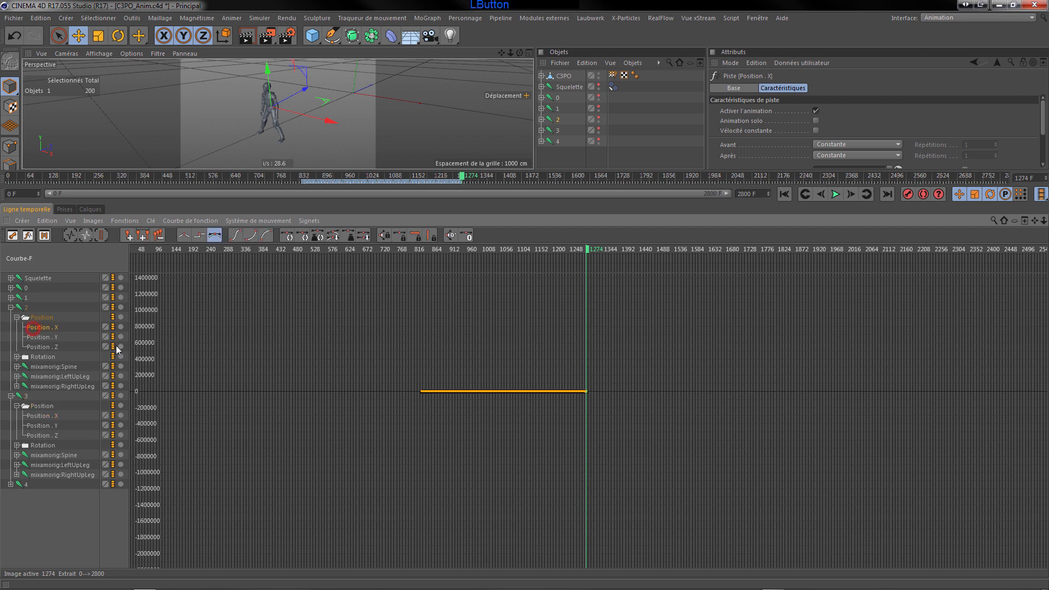
left_click_drag(437, 318, 472, 355)
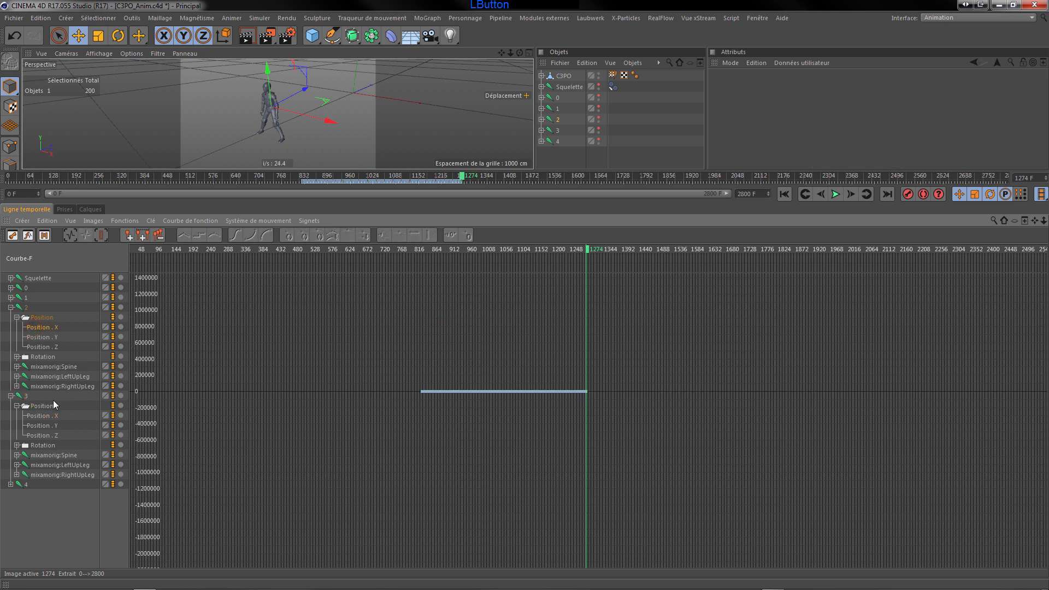
left_click(41, 416)
left_click_drag(874, 355, 557, 430)
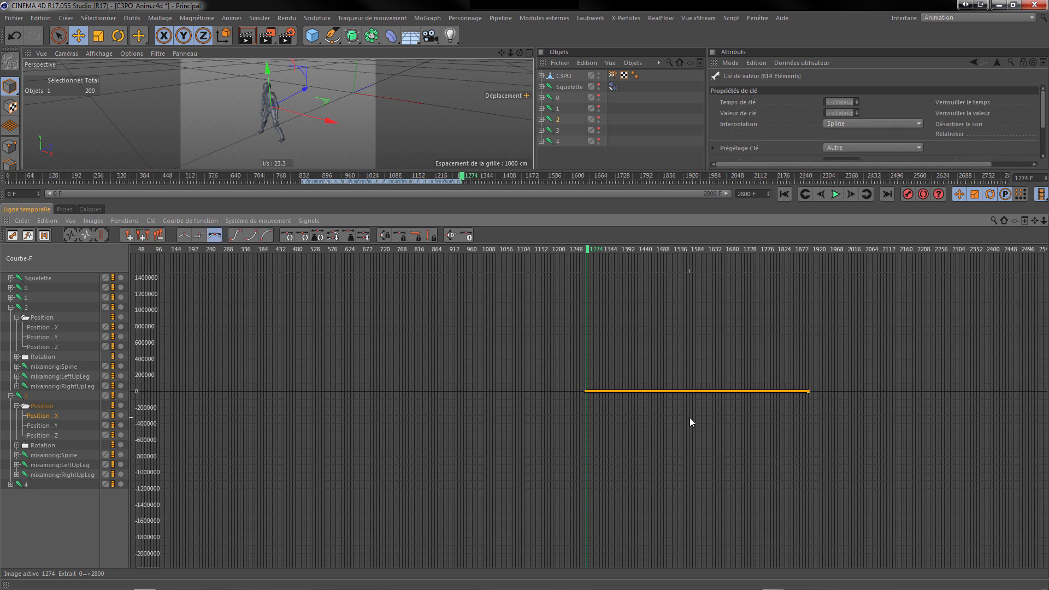
Show skeleton 2's Position . X curve alongside skeleton 3's and raise skeleton 3's selected keys so they start at about 45 cm
left_click(41, 328, "ctrl")
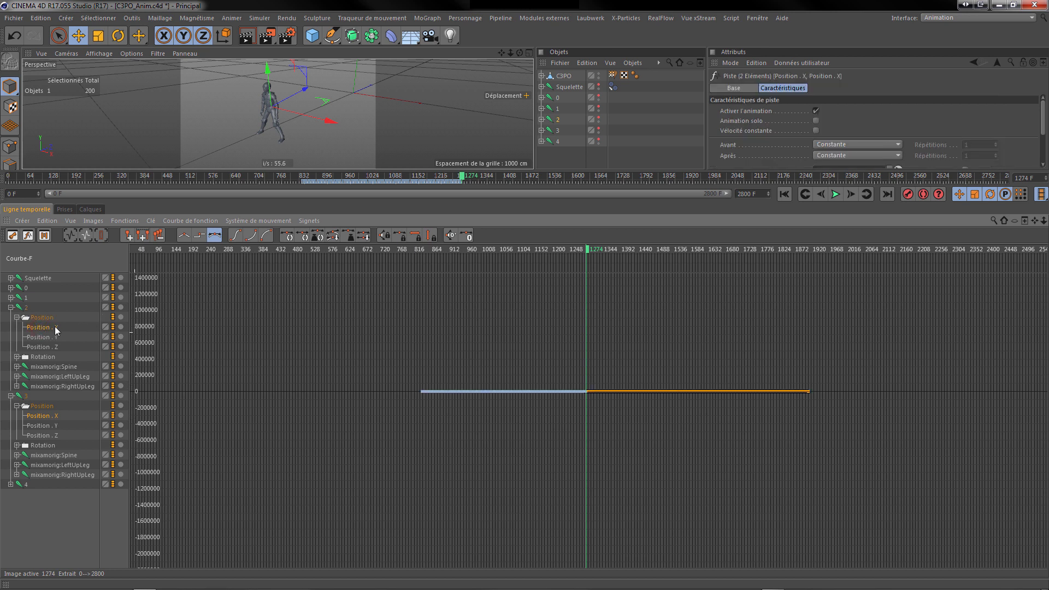
scroll(610, 386, "up", 4)
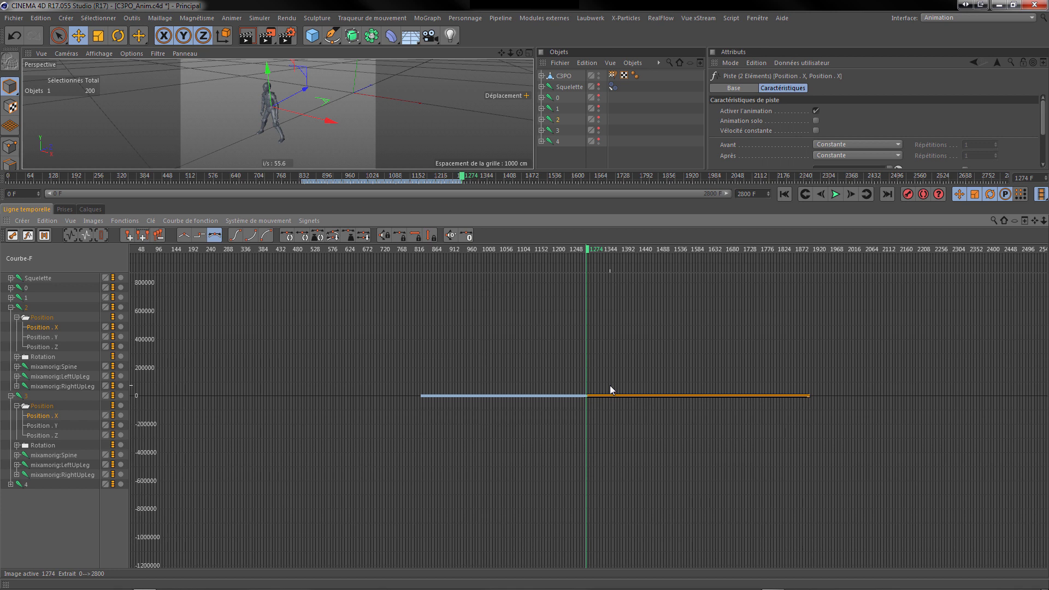
left_click_drag(1044, 221, 1044, 229)
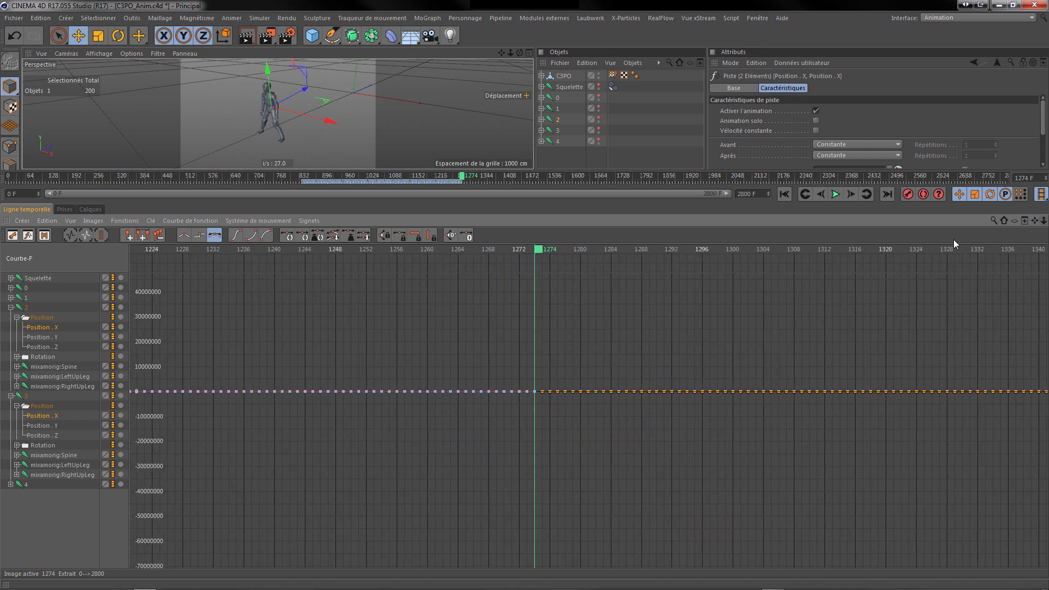
scroll(521, 396, "up", 10)
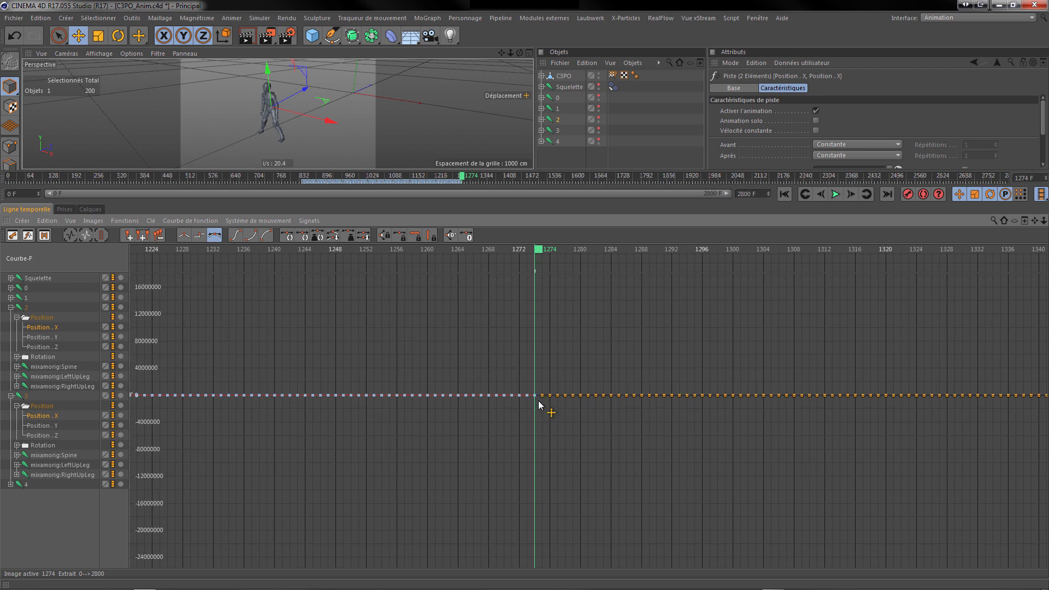
scroll(539, 393, "up", 10)
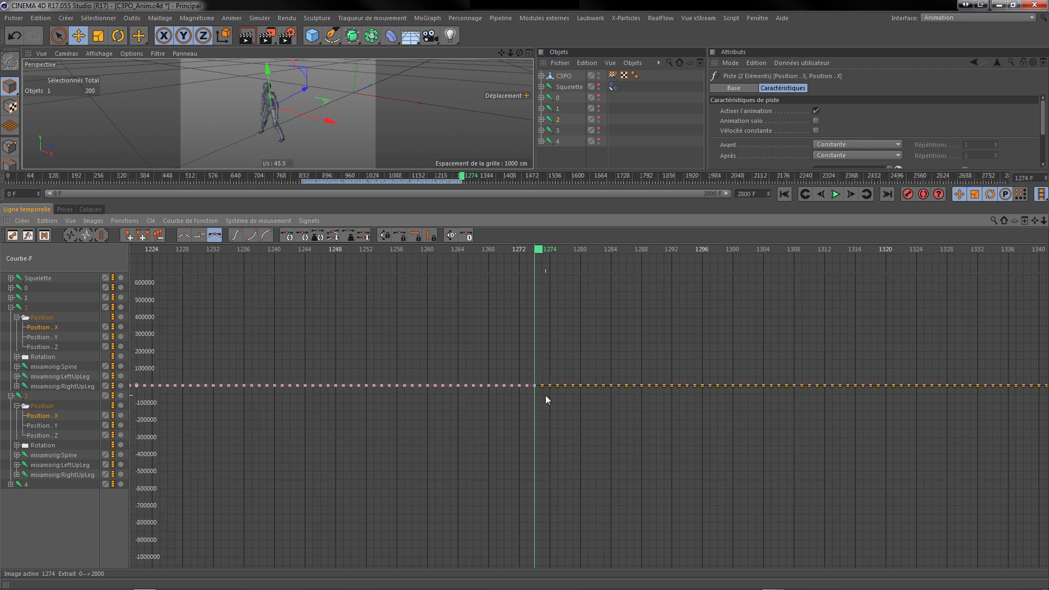
scroll(537, 367, "up", 10)
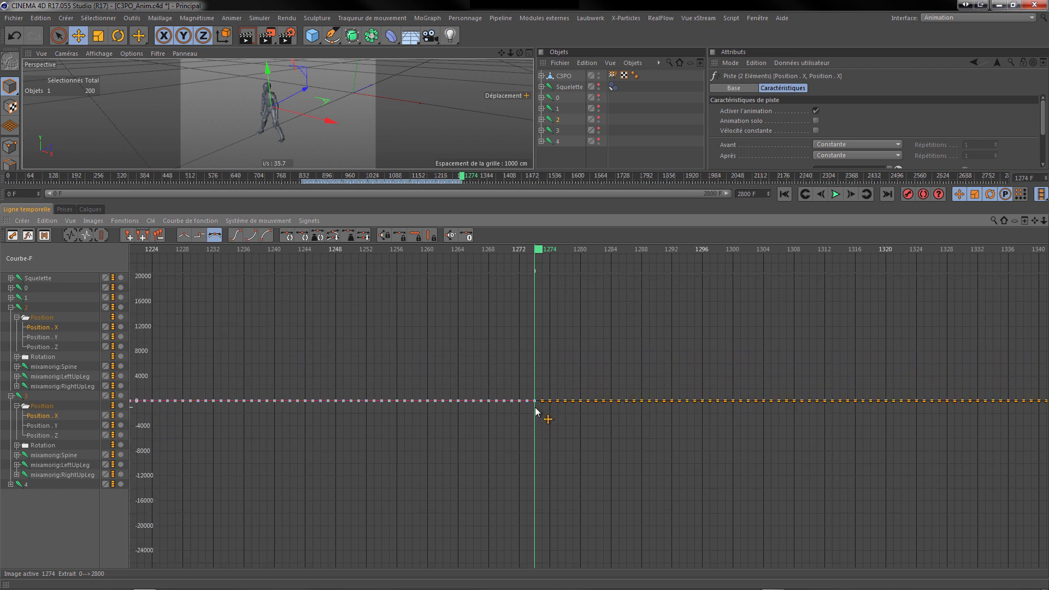
scroll(537, 386, "up", 10)
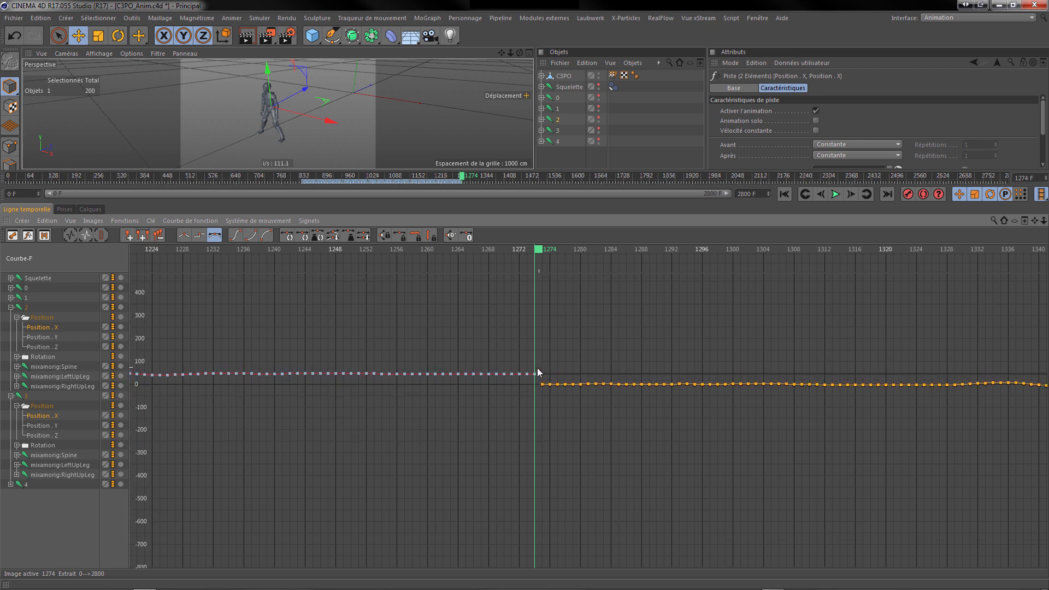
scroll(543, 434, "up", 3)
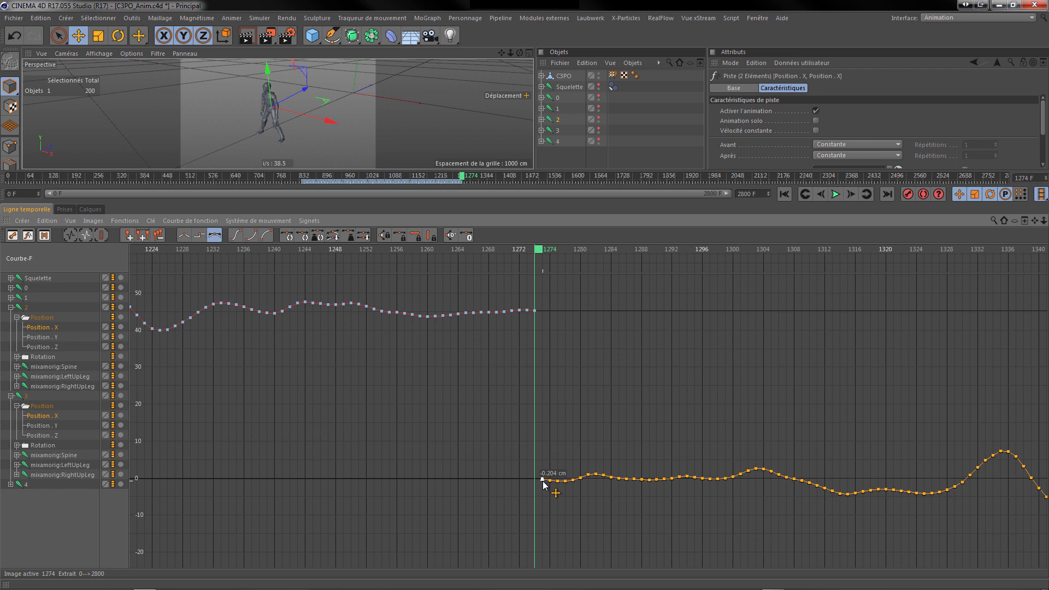
left_click(541, 481)
left_click_drag(542, 483, 543, 318)
Fine-tune skeleton 3's Position . X keys to start at 45.322 cm, level with skeleton 2's last key, and deselect them
scroll(525, 306, "up", 15)
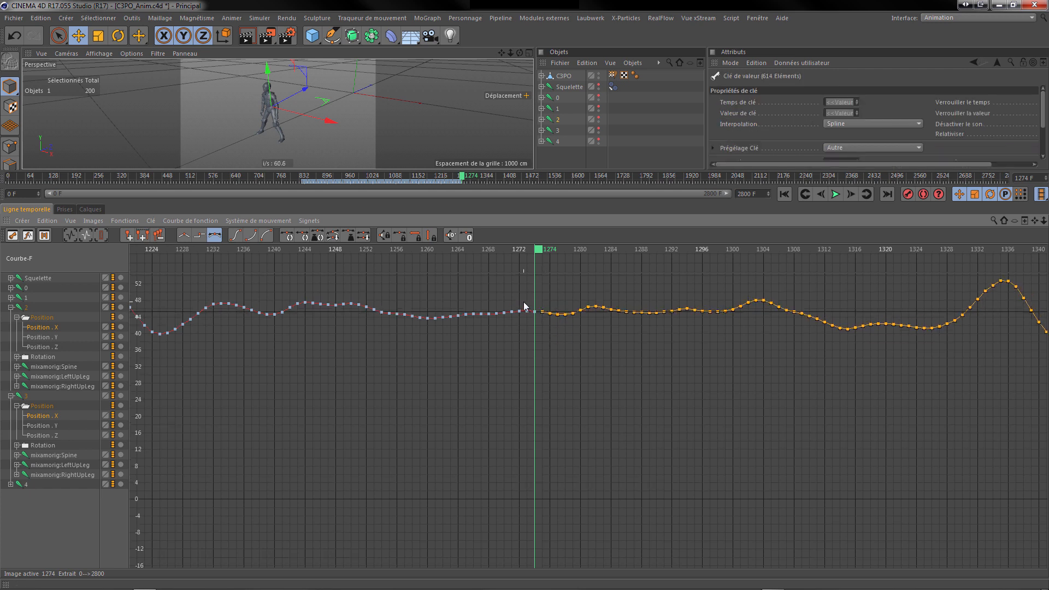
scroll(540, 342, "up", 10)
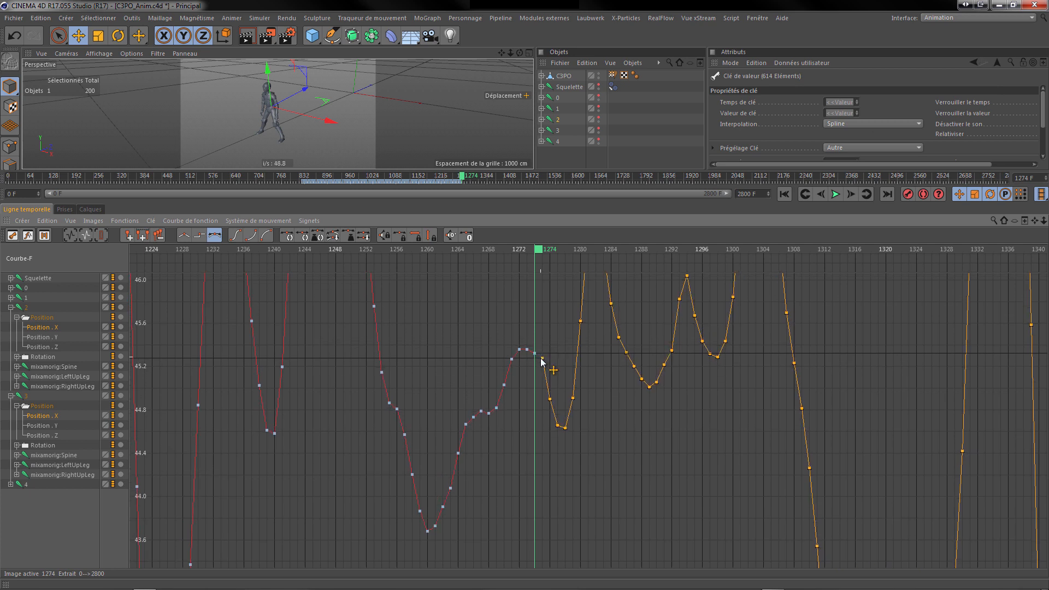
scroll(544, 316, "up", 3)
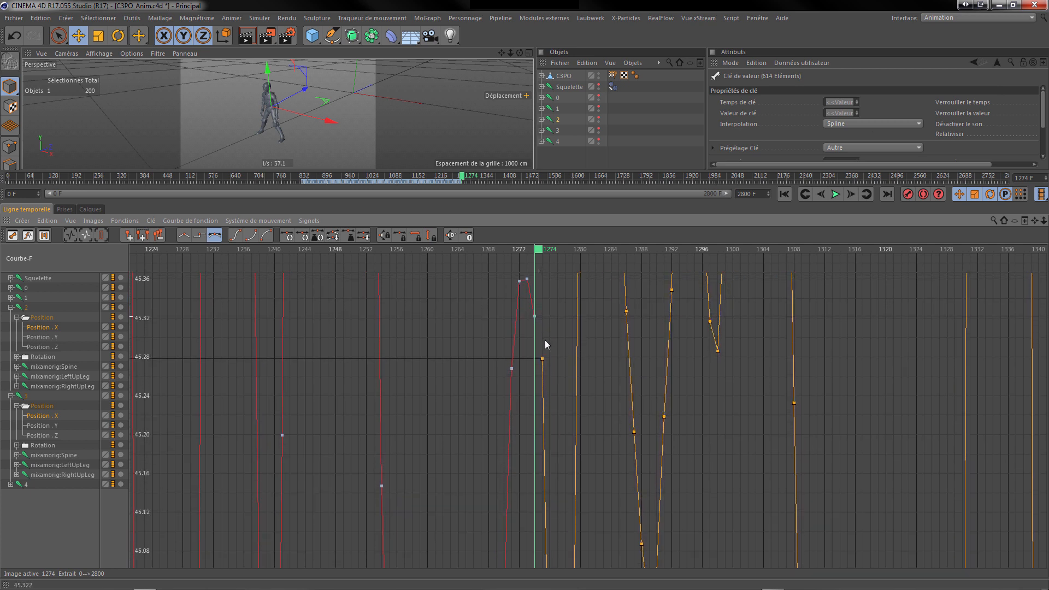
left_click_drag(543, 360, 544, 321)
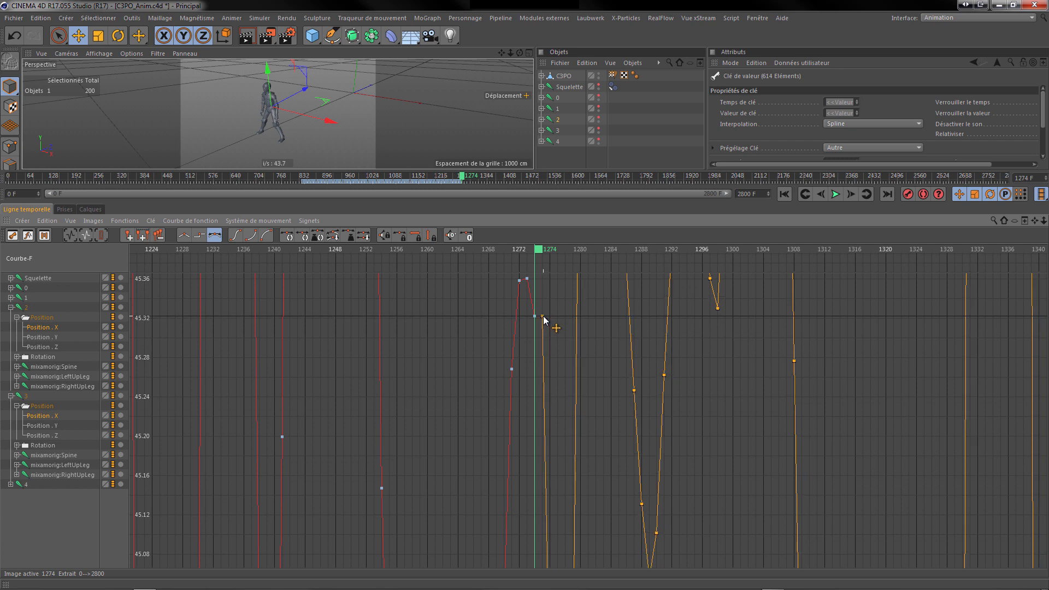
scroll(536, 336, "down", 15)
scroll(536, 369, "down", 8)
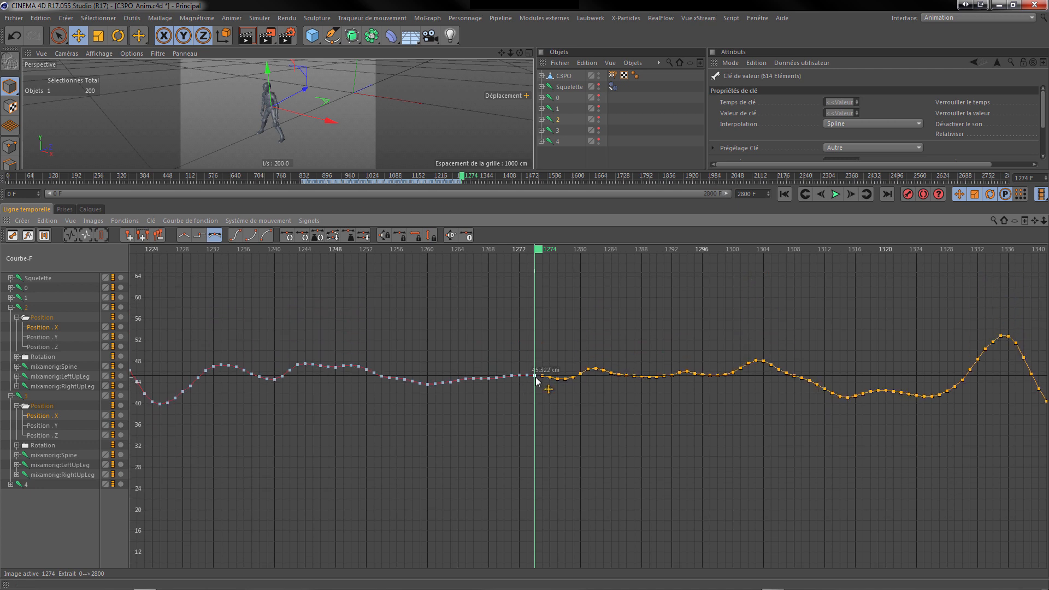
scroll(534, 388, "down", 10)
scroll(541, 413, "up", 20)
scroll(540, 418, "up", 12)
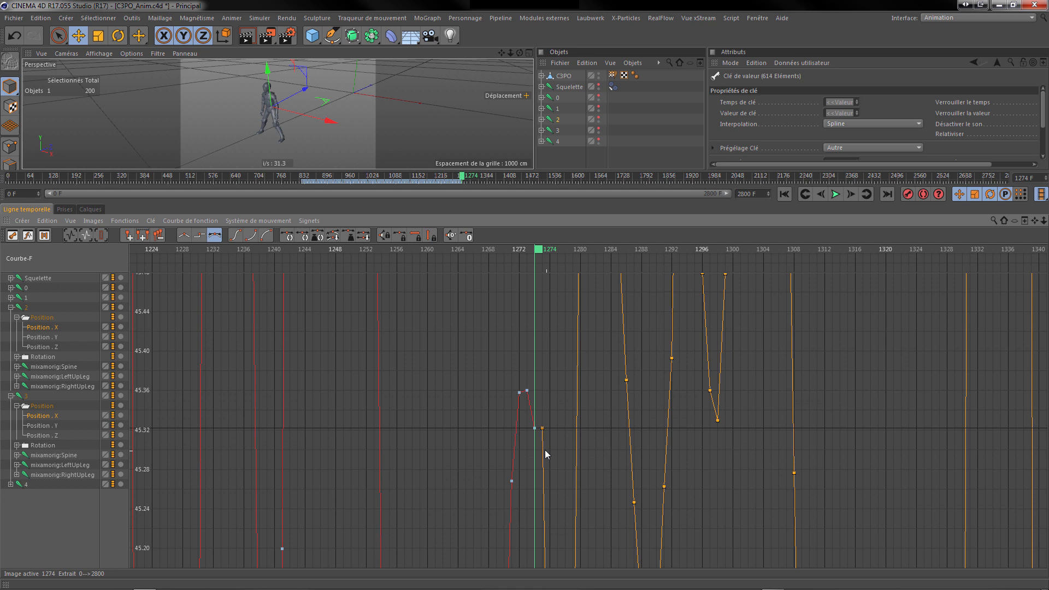
scroll(541, 432, "down", 15)
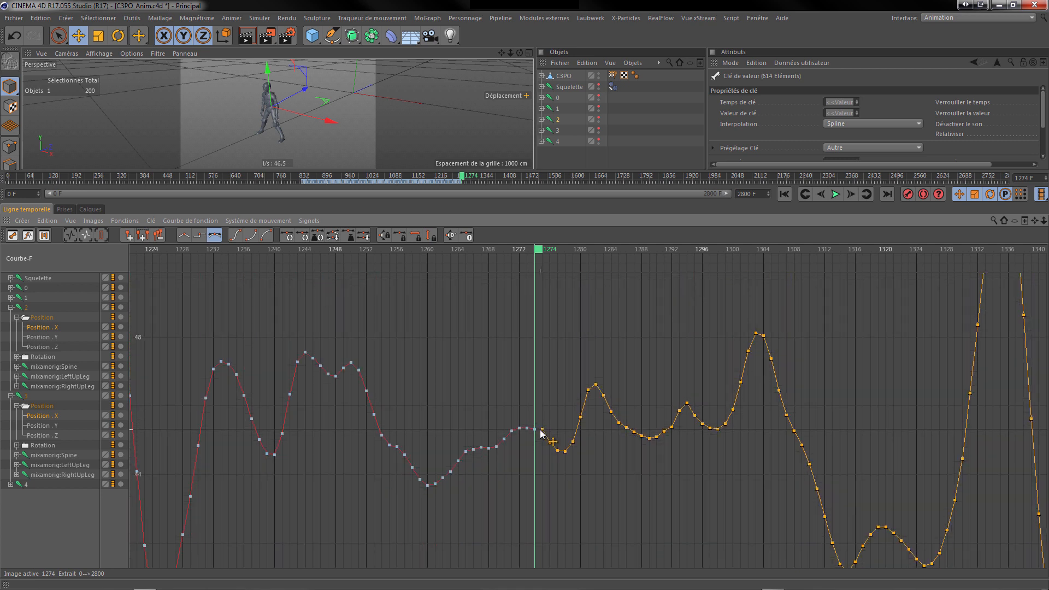
scroll(541, 433, "down", 10)
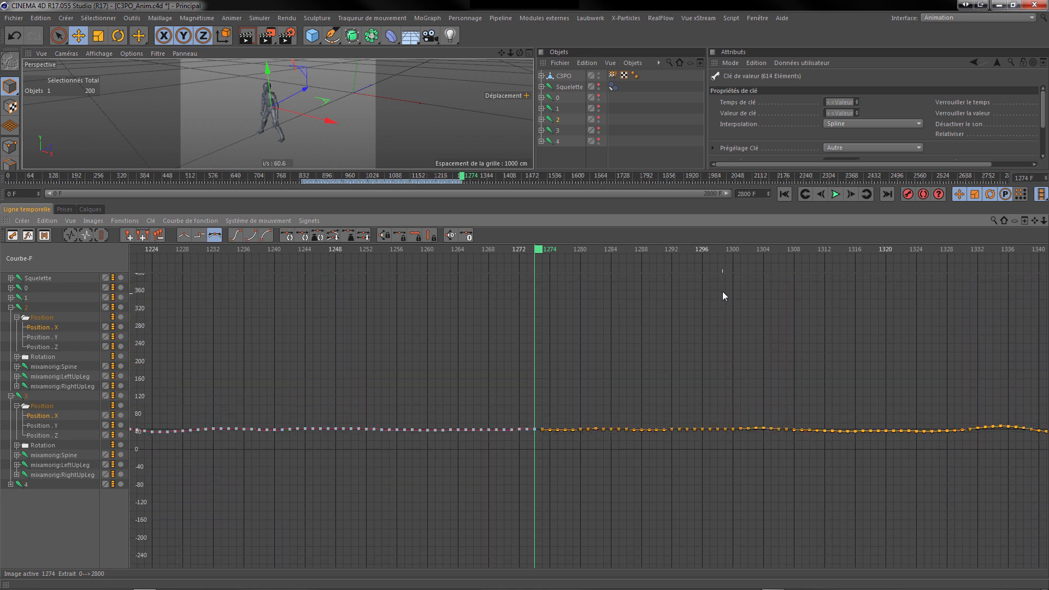
left_click_drag(636, 323, 732, 368)
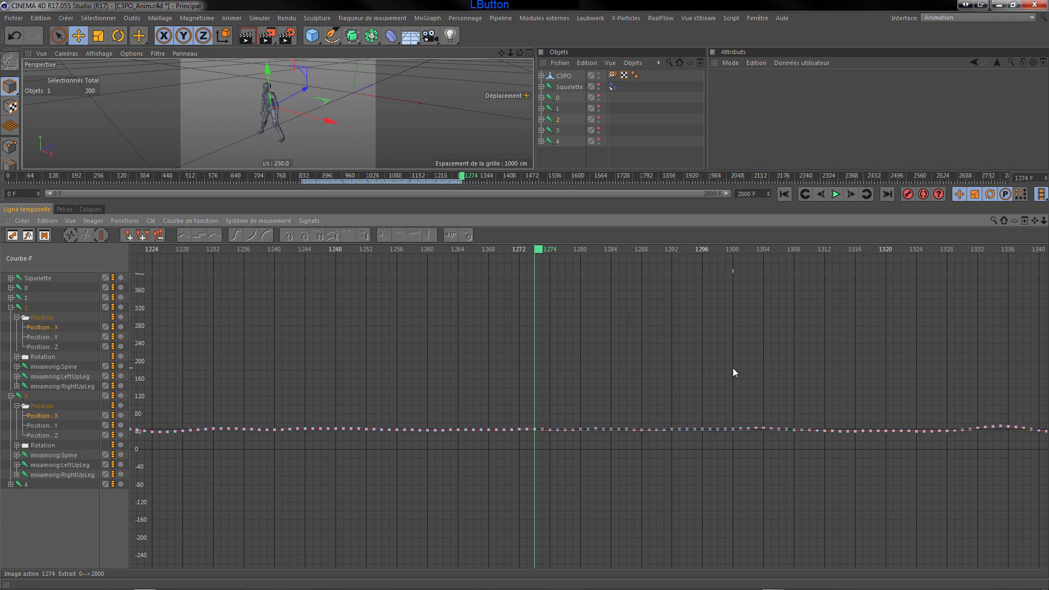
Collapse skeleton 2's tracks, clear the track selection, and expand skeleton 4 and its Position tracks in the timeline
scroll(428, 408, "down", 10)
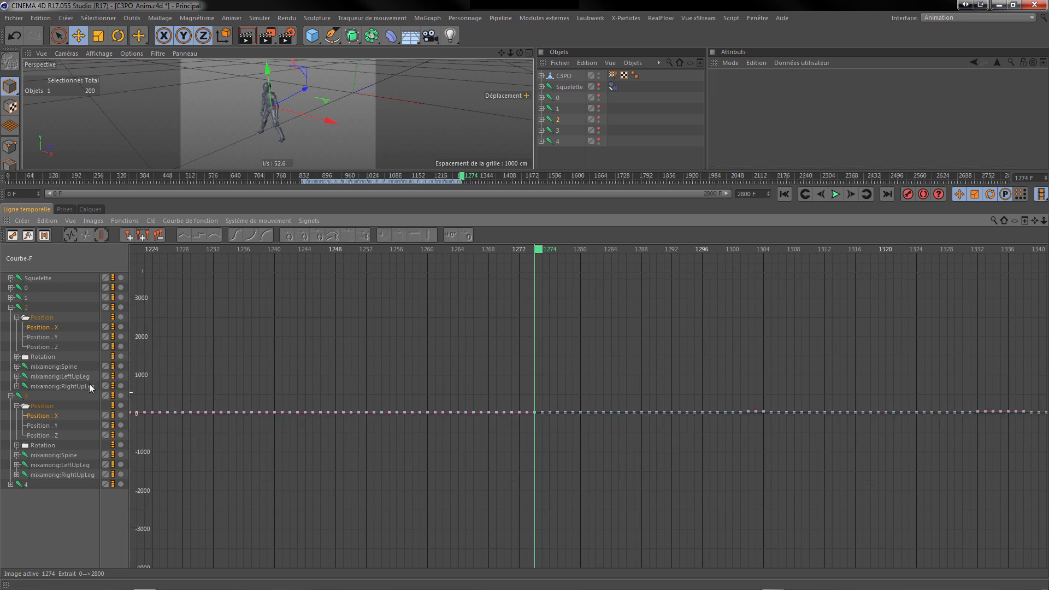
left_click(10, 308)
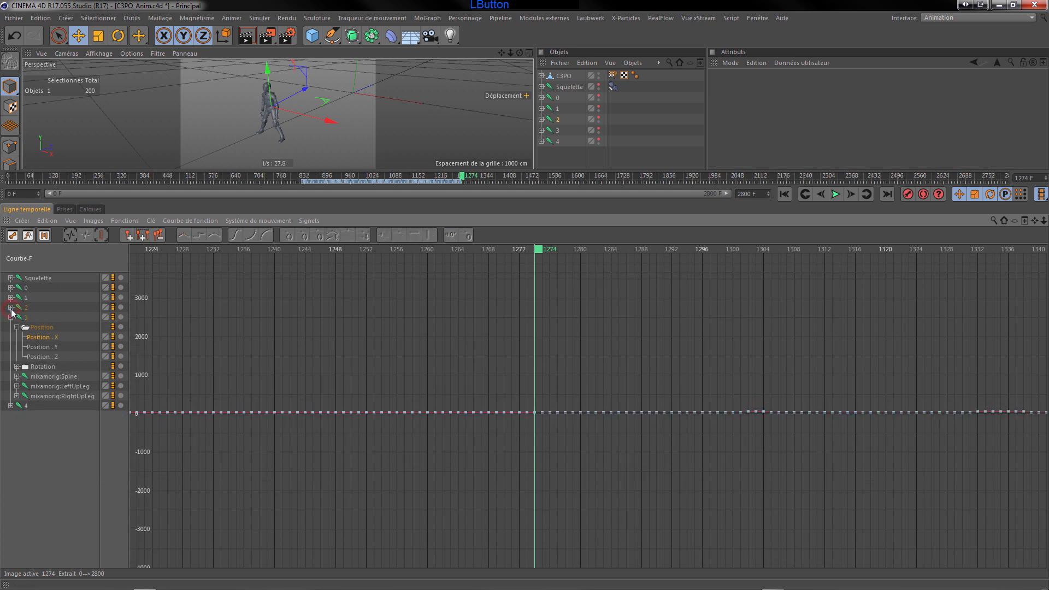
left_click(10, 406)
left_click(30, 495)
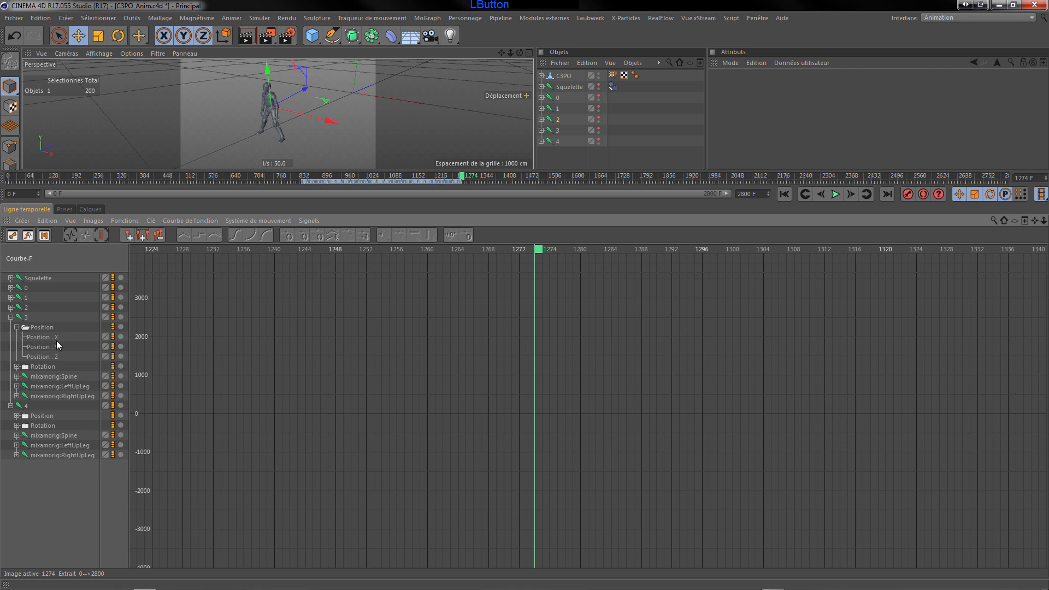
left_click(17, 416)
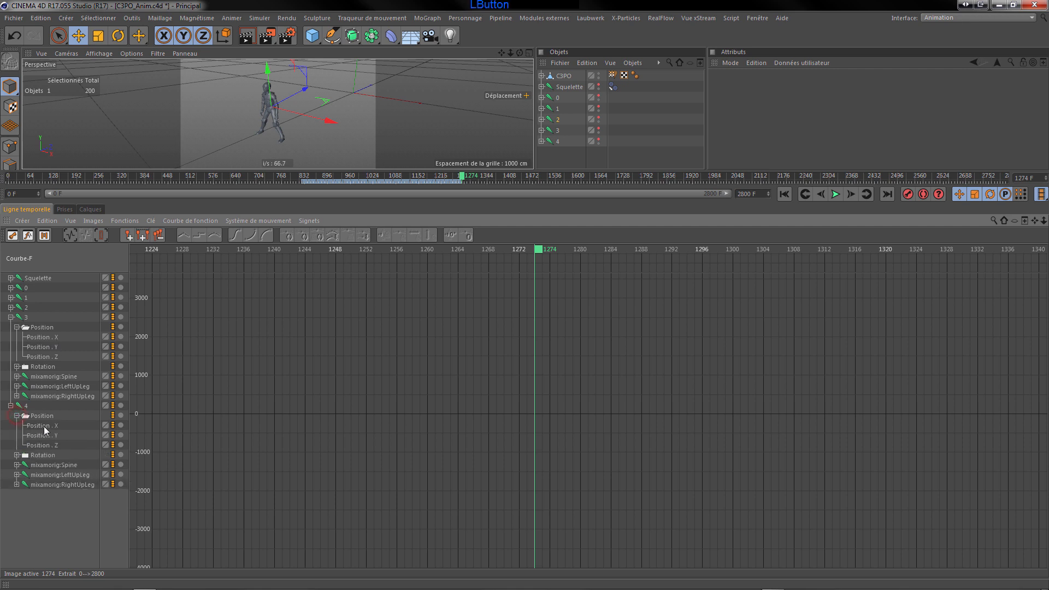
Show skeleton 3's Position . Z curve and move the playhead to its end, at frame 1895
left_click(50, 446)
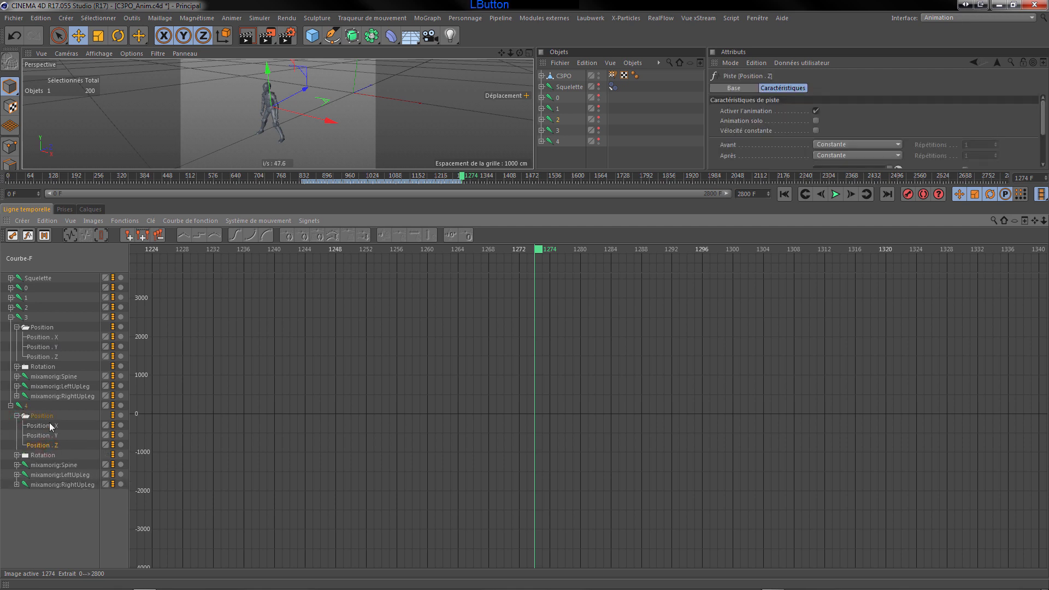
left_click(44, 356)
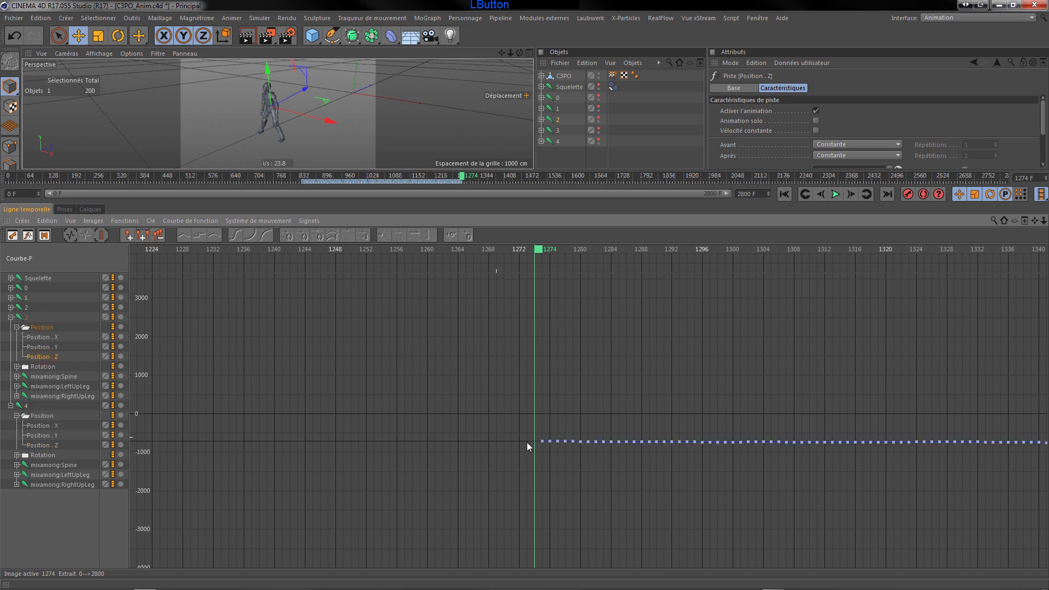
scroll(602, 341, "down", 4)
left_click_drag(1043, 222, 983, 229)
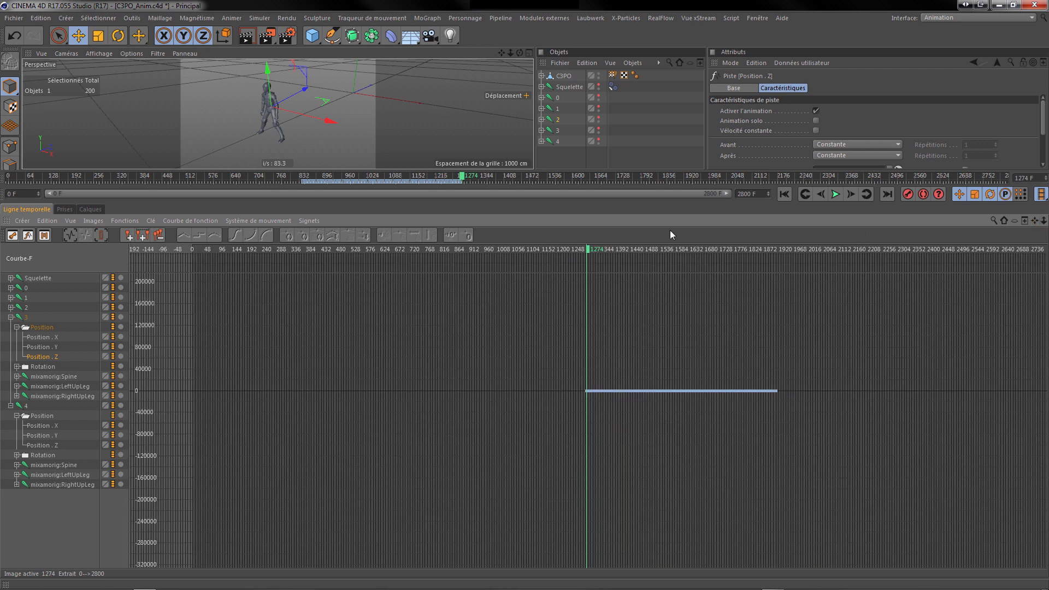
left_click_drag(586, 248, 778, 267)
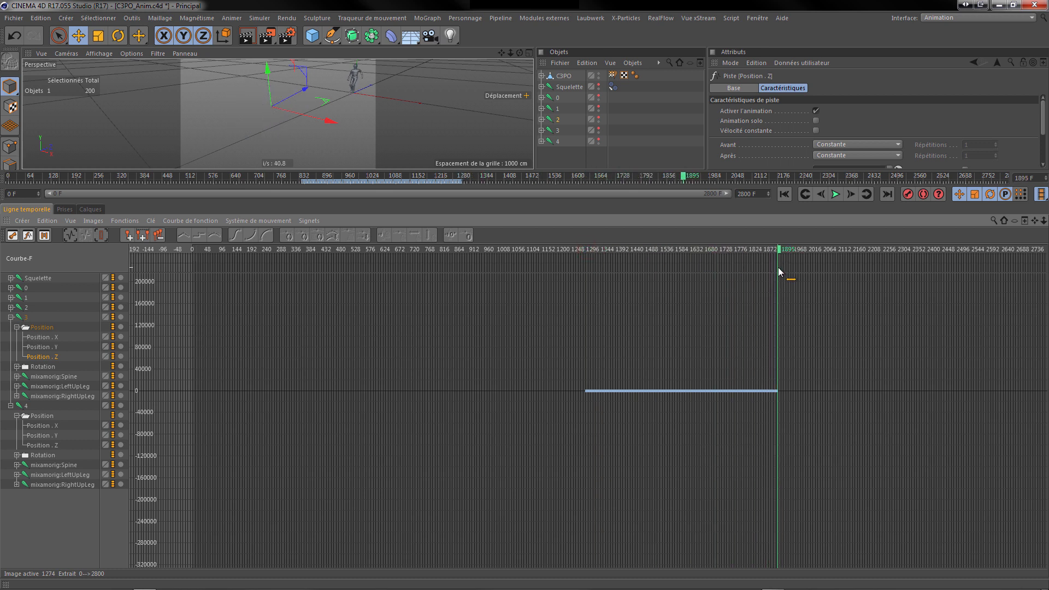
Show skeleton 4's Position . Z curve and select all of its keys
left_click(44, 445)
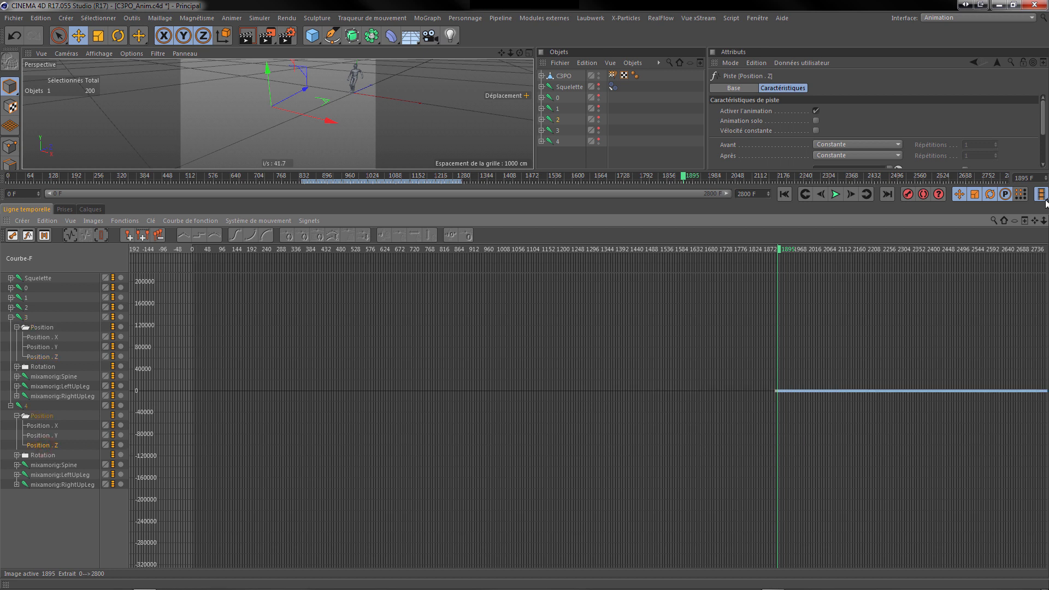
left_click_drag(1036, 223, 346, 458)
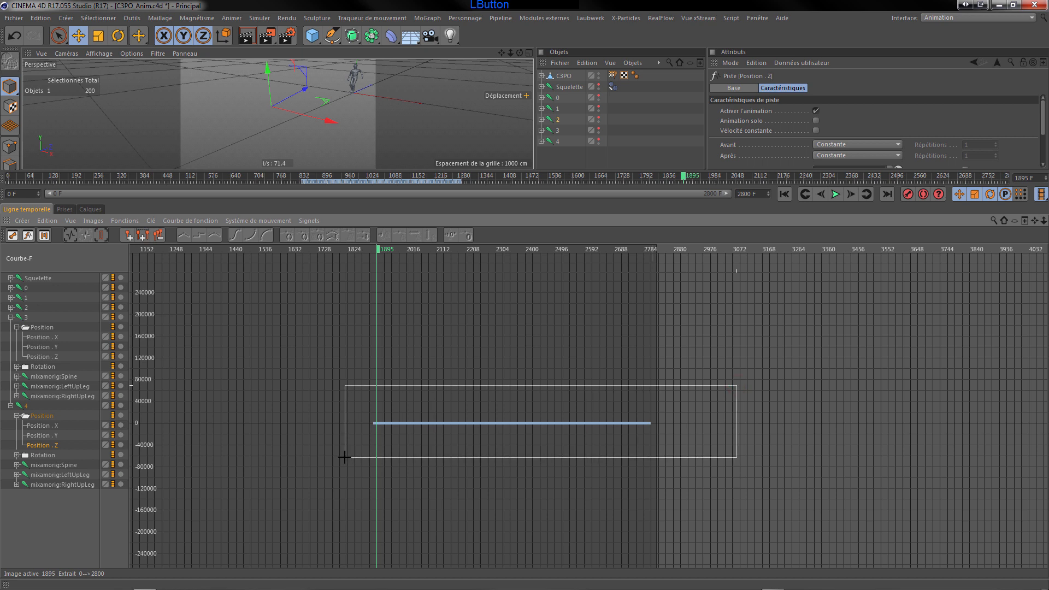
scroll(358, 414, "up", 8)
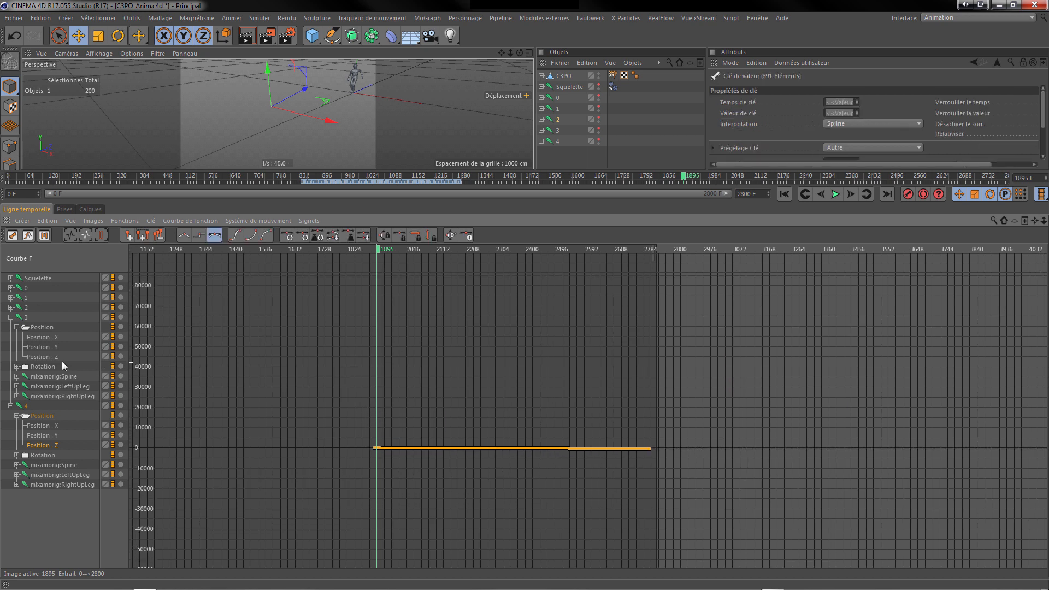
Show skeleton 3's Position . Z curve alongside skeleton 4's and lower skeleton 4's selected keys so they start at about -326 cm
left_click(43, 356, "ctrl")
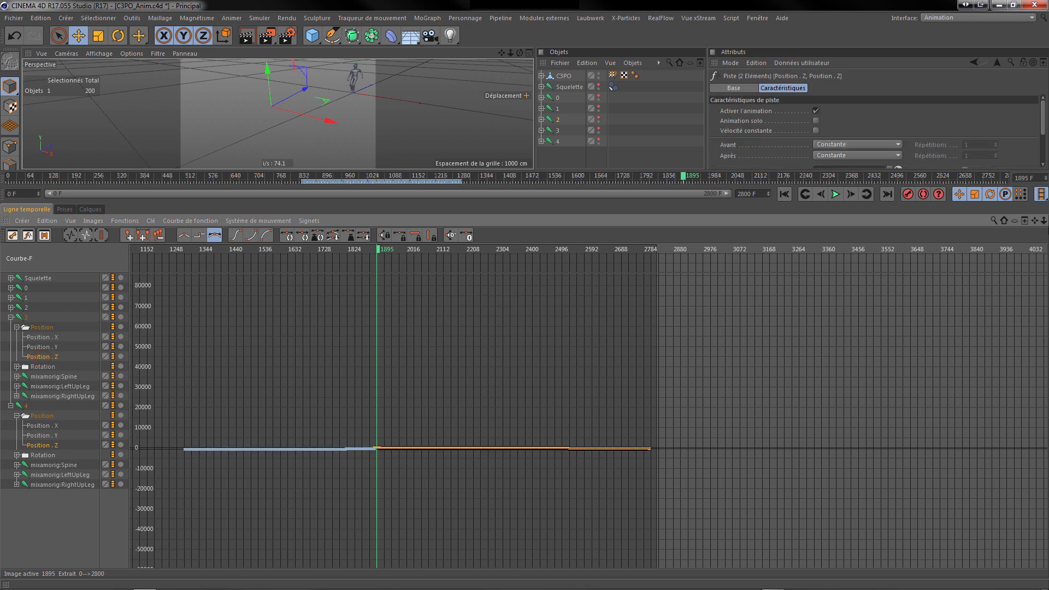
left_click_drag(1045, 223, 1034, 224)
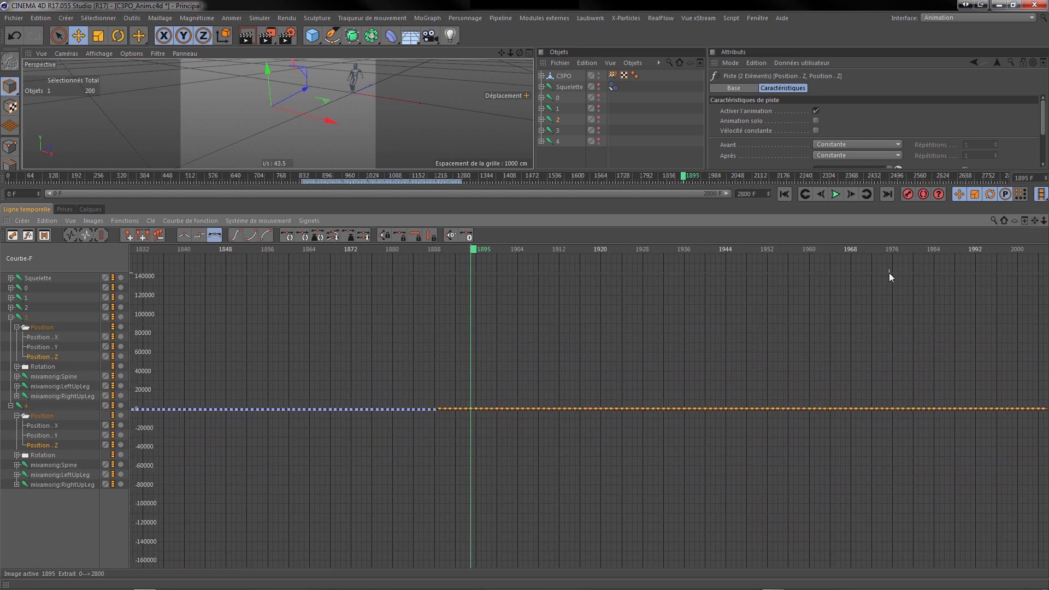
scroll(431, 410, "up", 15)
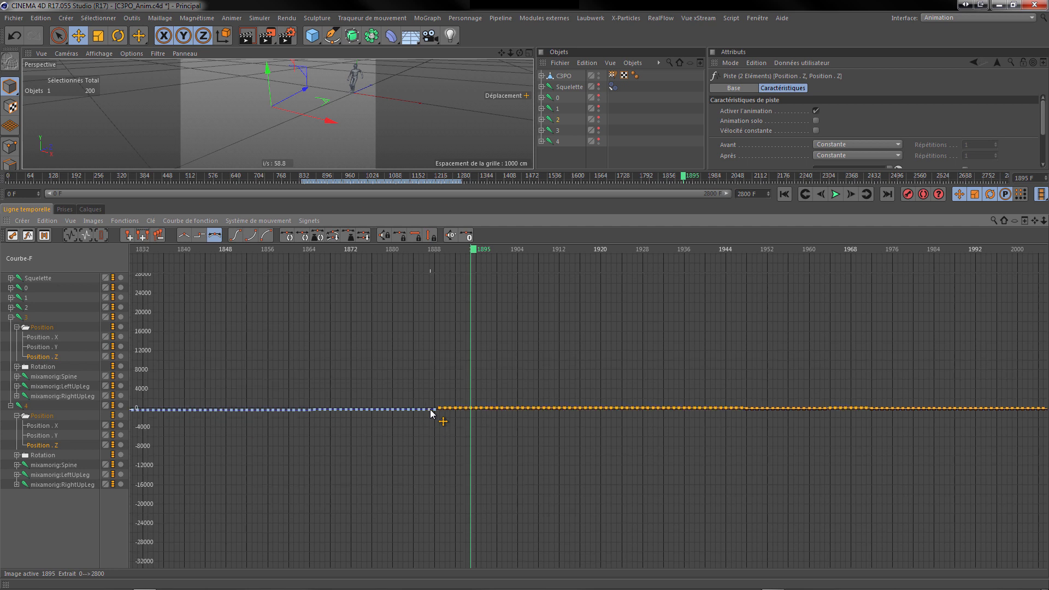
scroll(430, 409, "up", 10)
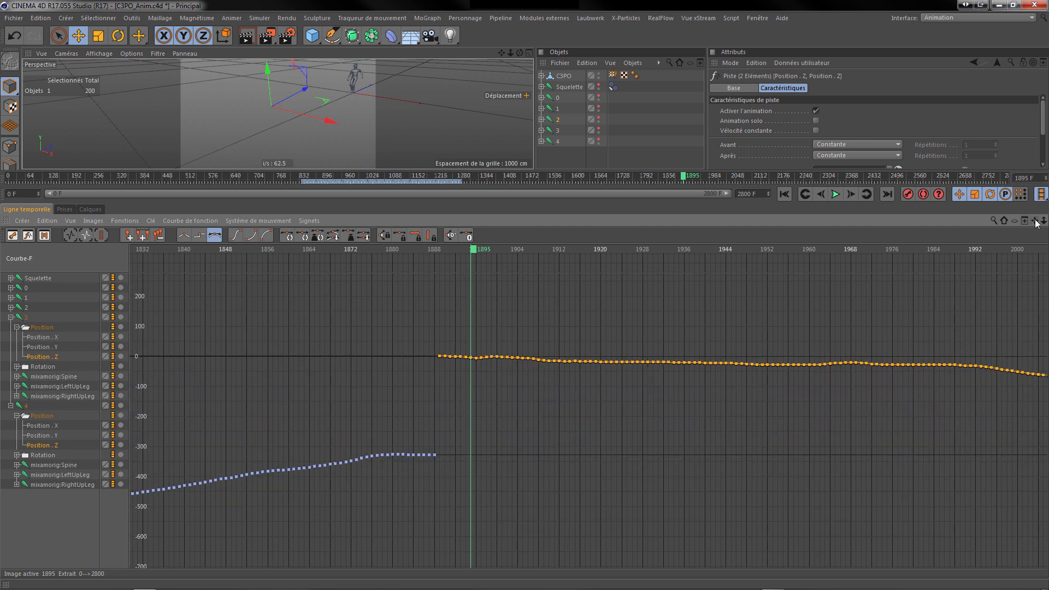
left_click_drag(1044, 224, 947, 238)
left_click_drag(1037, 226, 1024, 228)
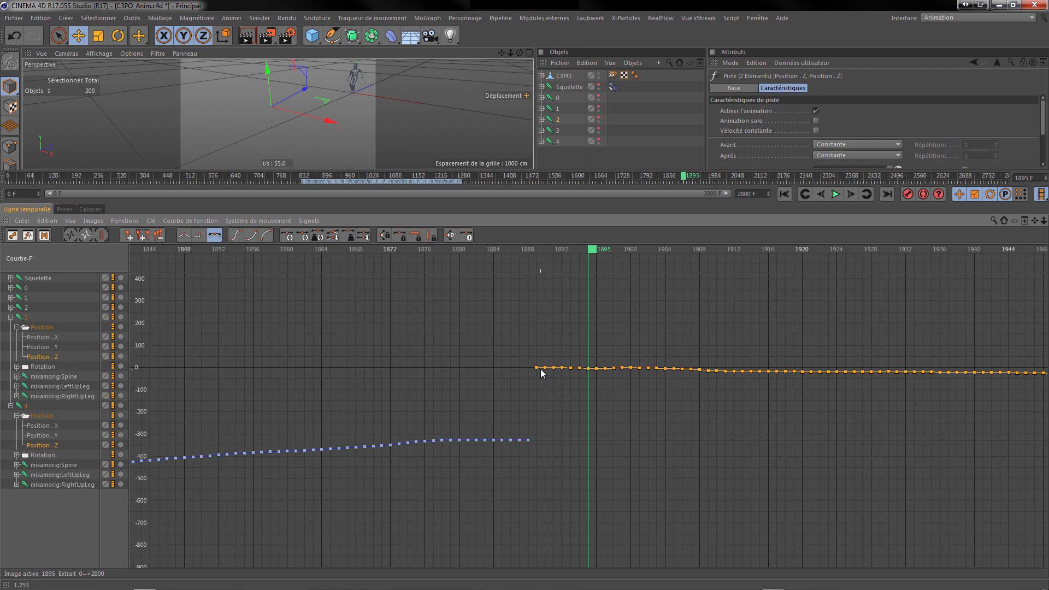
left_click_drag(536, 367, 535, 445)
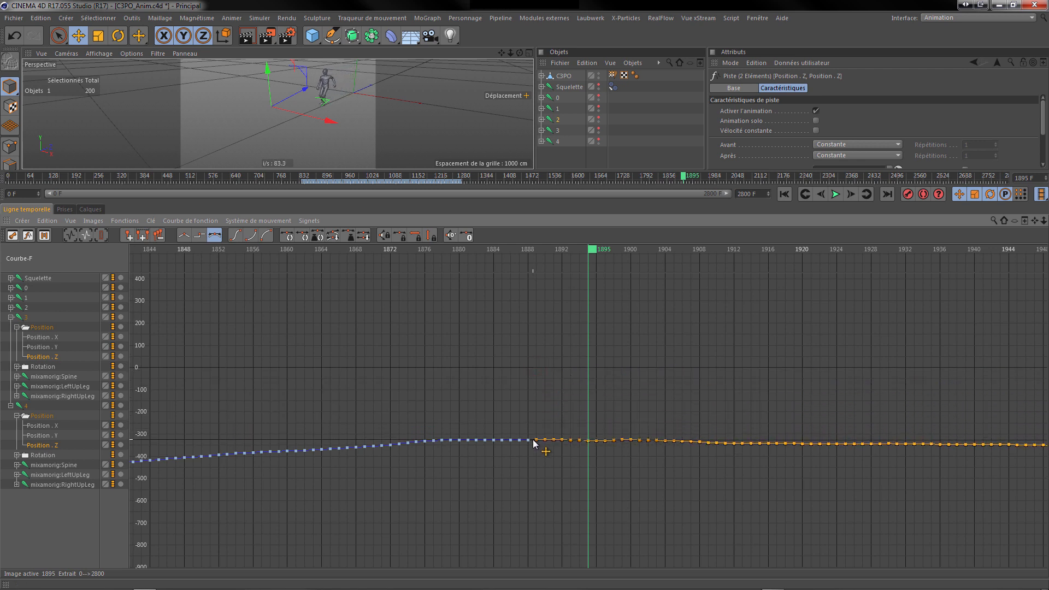
Fine-tune skeleton 4's Position . Z keys to start at about -327.5 cm, level with skeleton 3's last key
key("ctrl+a")
scroll(530, 439, "up", 15, "shift")
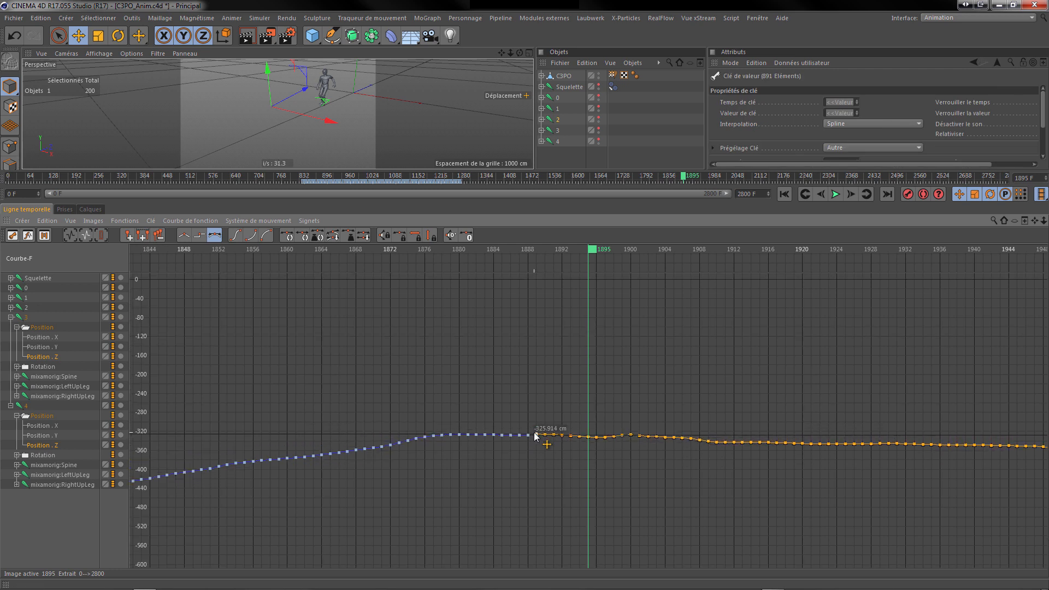
scroll(530, 433, "up", 10, "shift")
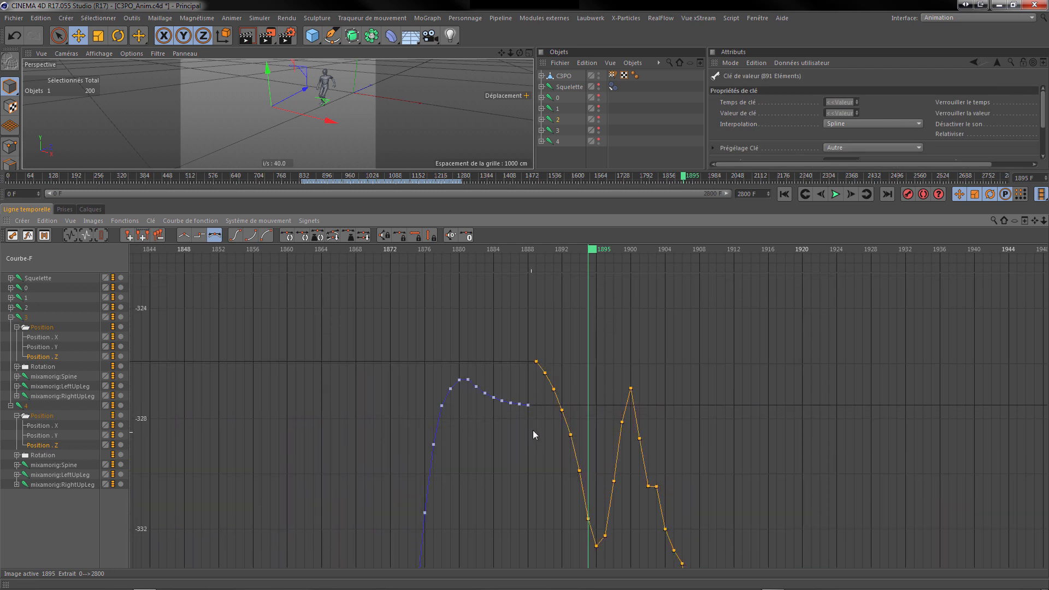
left_click_drag(536, 312, 535, 386)
scroll(532, 389, "up", 6, "shift")
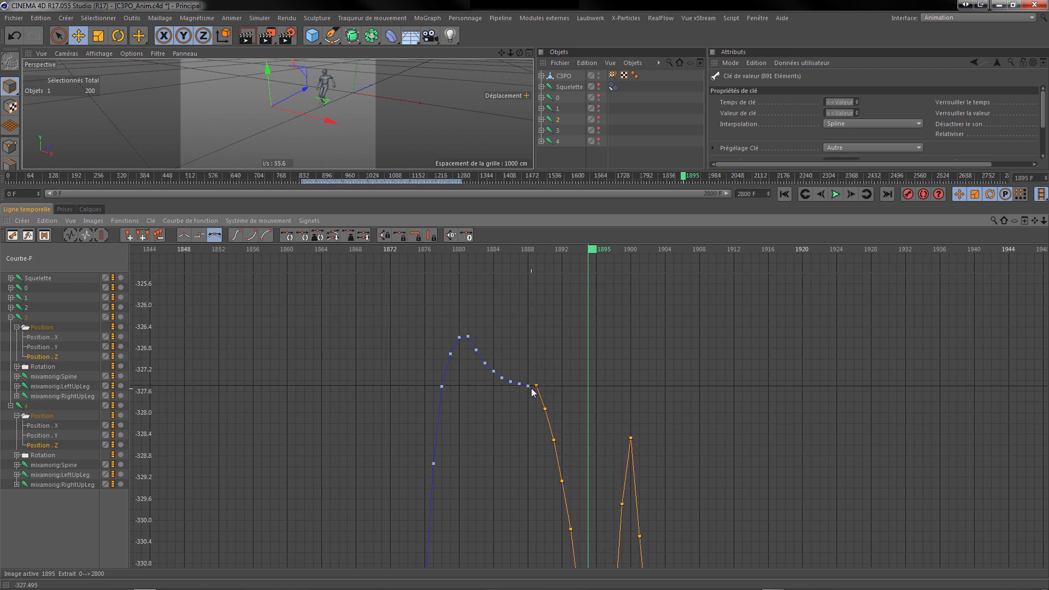
scroll(533, 391, "up", 8, "shift")
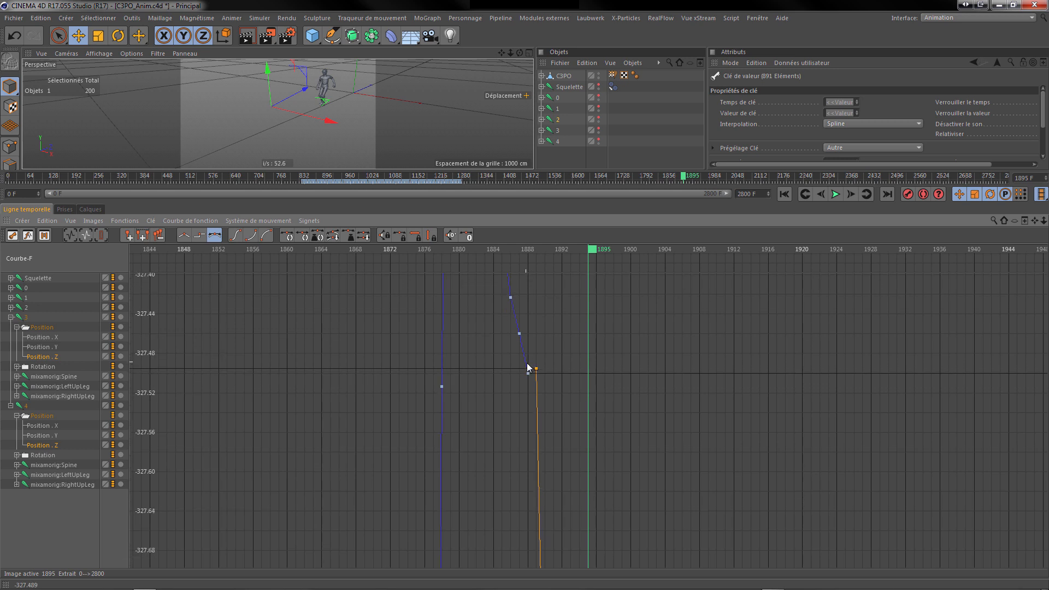
left_click_drag(536, 369, 539, 375)
scroll(532, 382, "down", 15, "shift")
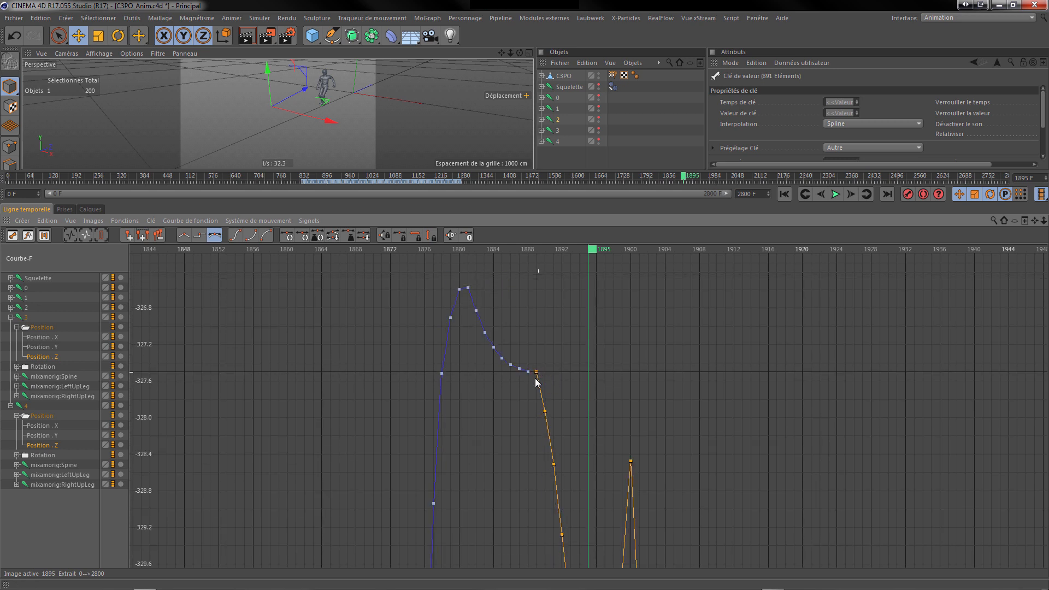
scroll(441, 407, "down", 20, "shift")
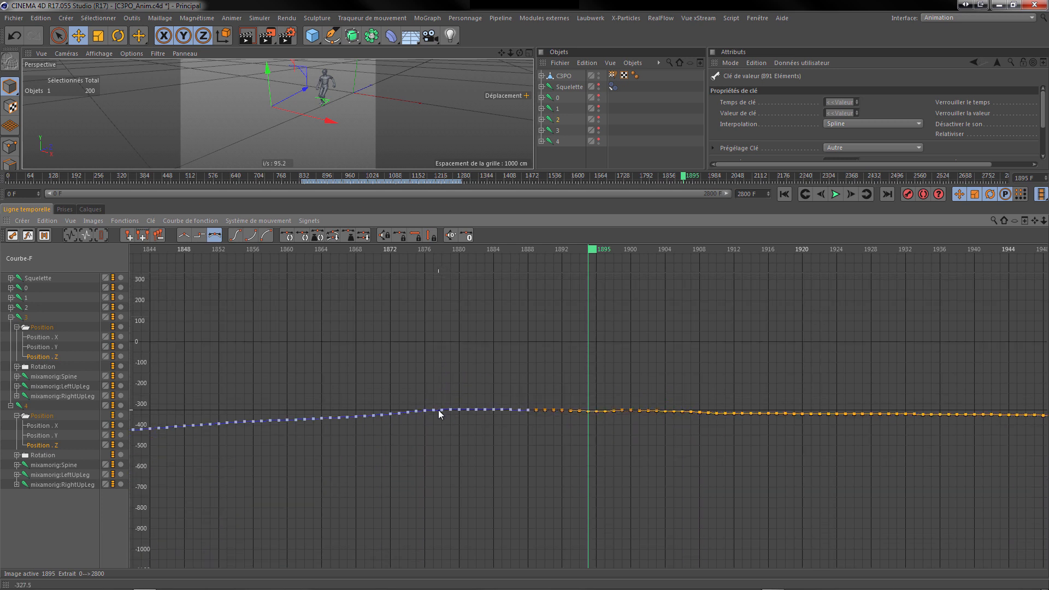
Switch to skeleton 4's Position . X curve and select all of its keys
left_click(43, 338)
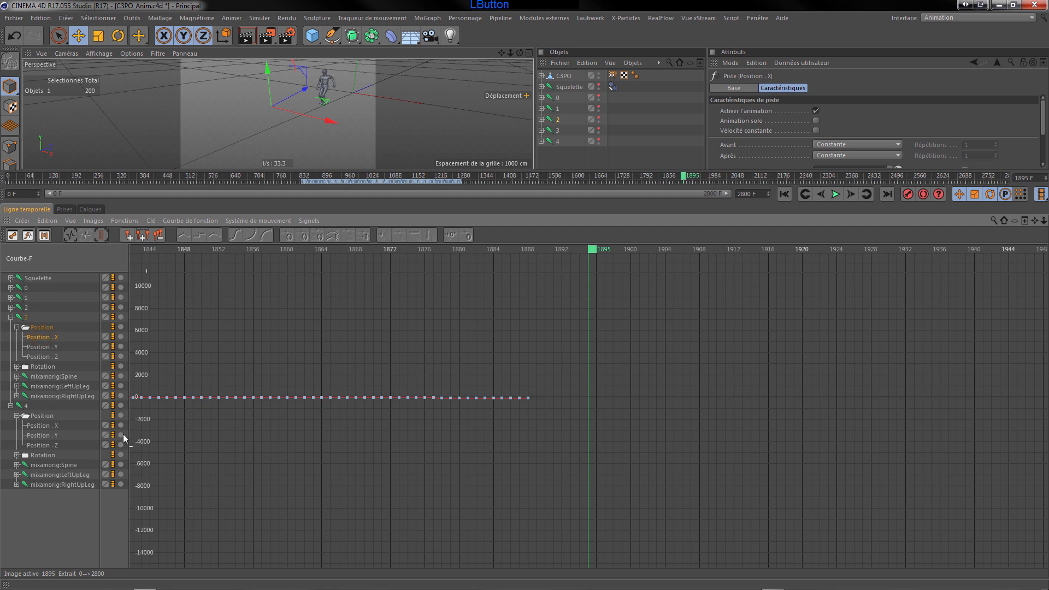
left_click(43, 426)
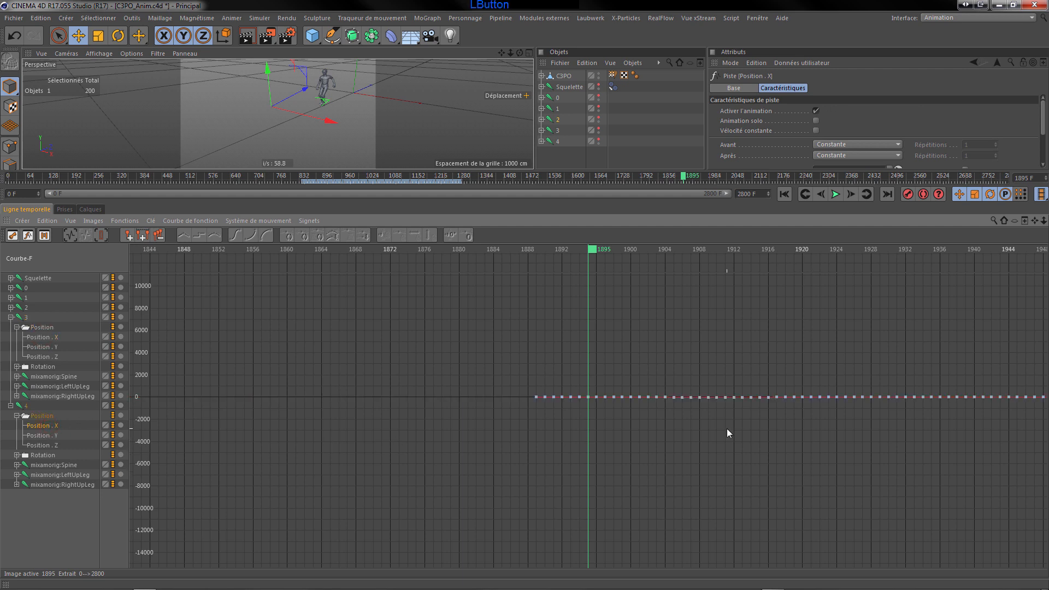
left_click_drag(1044, 221, 850, 202)
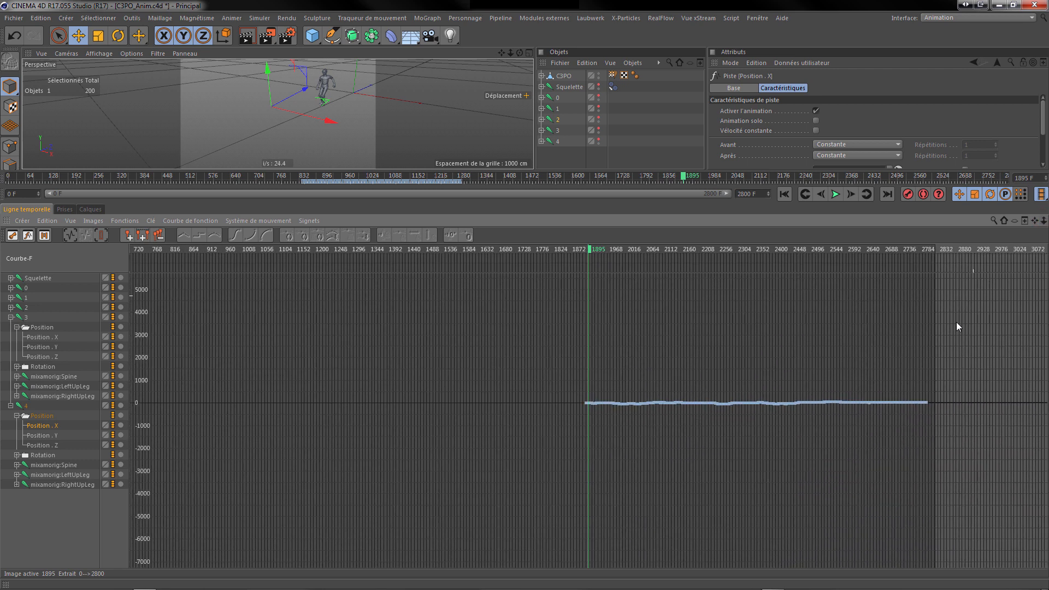
left_click_drag(948, 348, 520, 455)
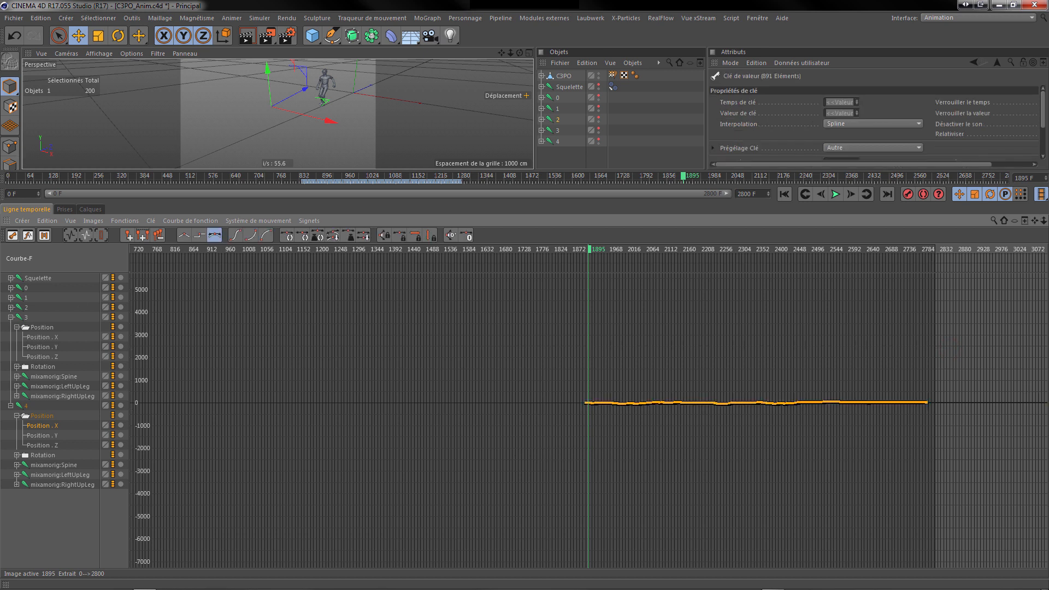
Show skeleton 3's Position . X curve alongside skeleton 4's and lower skeleton 4's selected keys so they start at about -61 cm
left_click(43, 337, "ctrl")
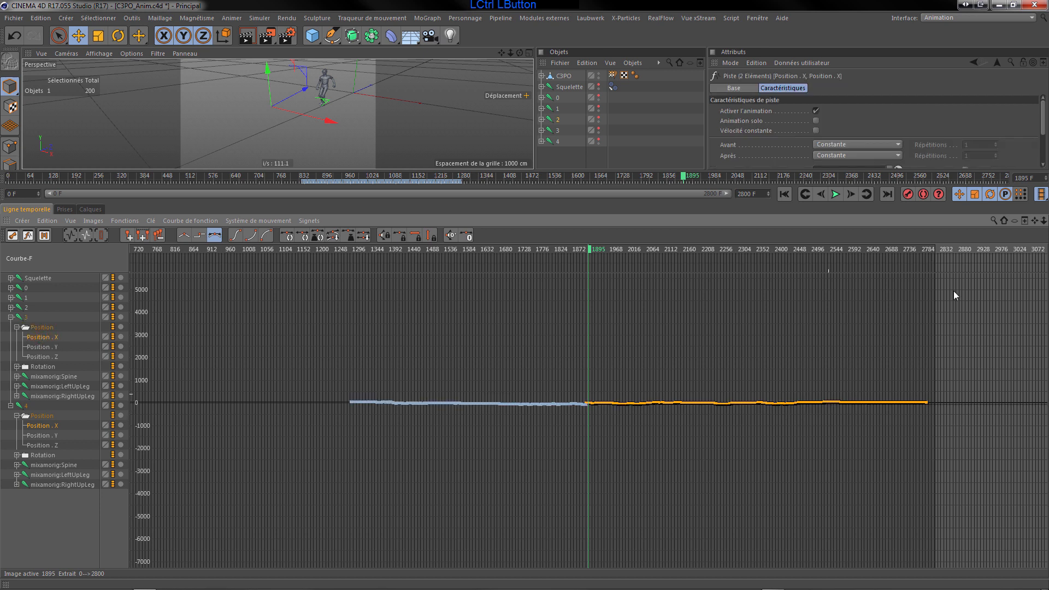
left_click_drag(1044, 222, 1048, 239)
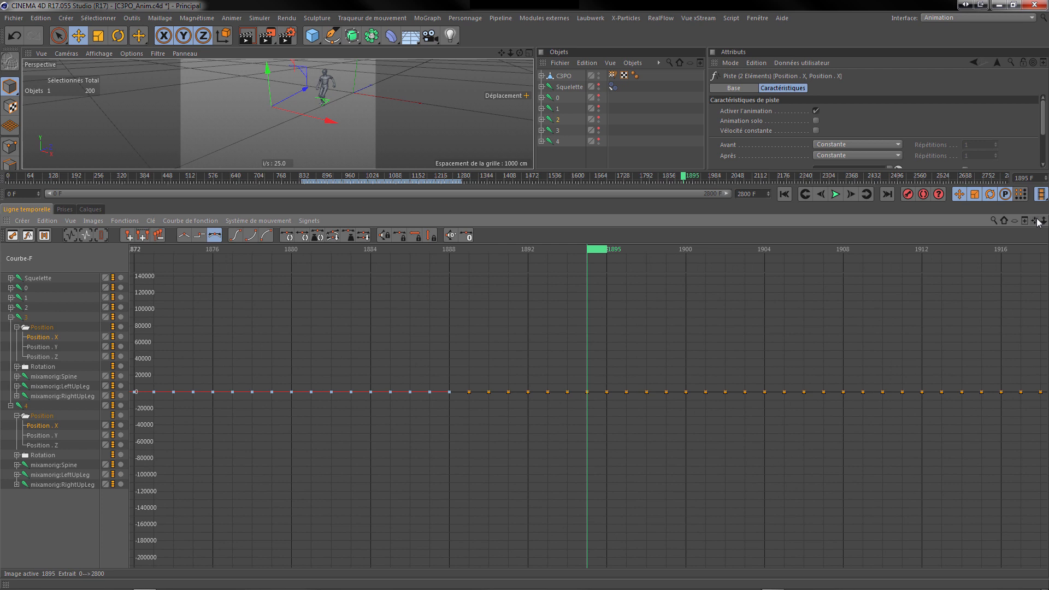
scroll(444, 391, "up", 15)
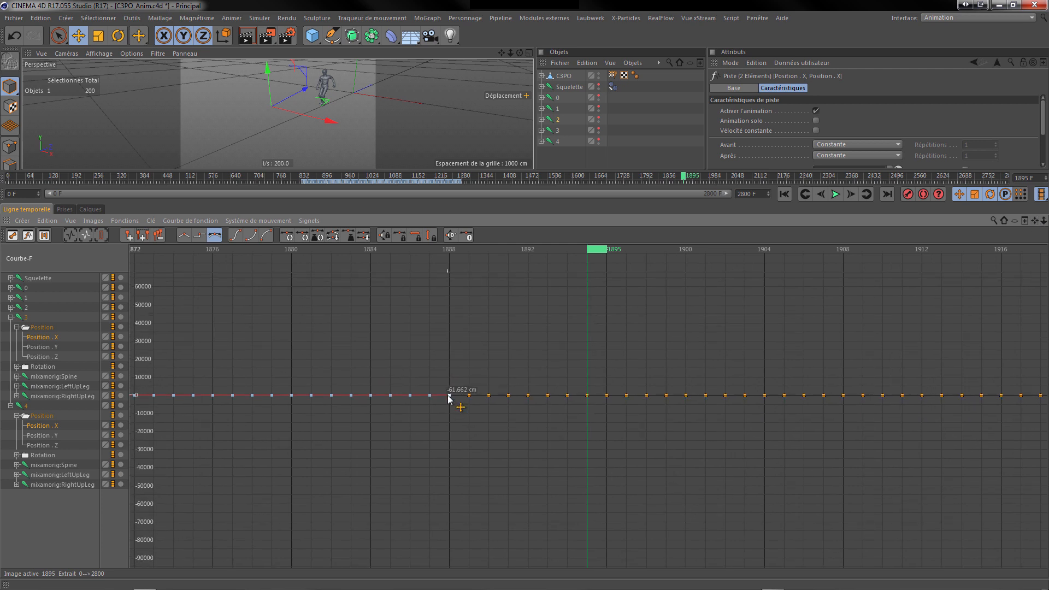
scroll(449, 395, "up", 10)
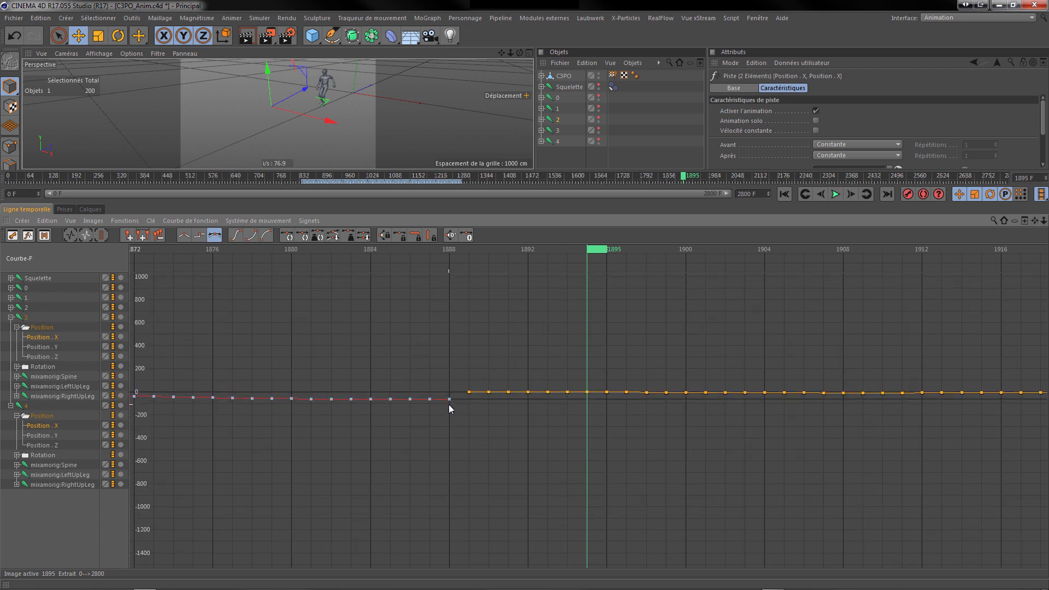
scroll(440, 382, "up", 3)
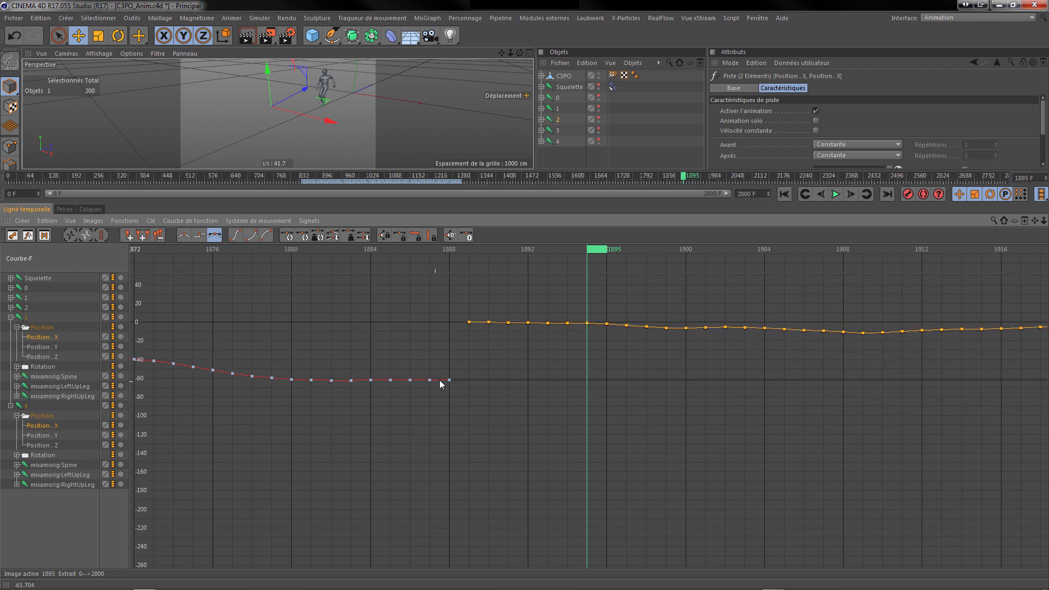
left_click_drag(470, 308, 468, 381)
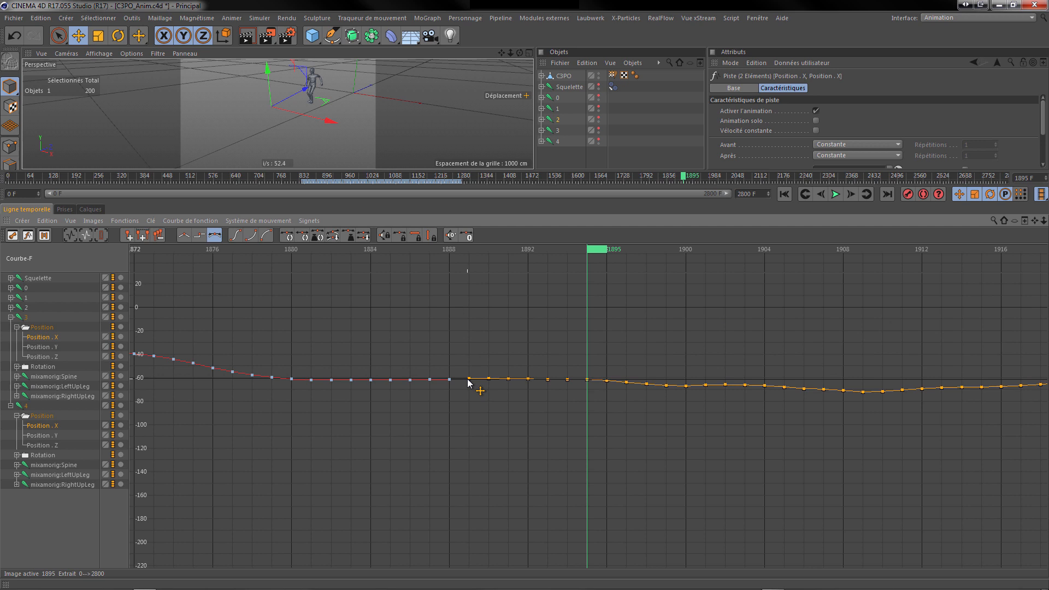
Fine-tune skeleton 4's Position . X keys to start at about -61.66 cm, level with skeleton 3's last key, and deselect them
scroll(454, 377, "up", 3)
scroll(454, 381, "up", 15)
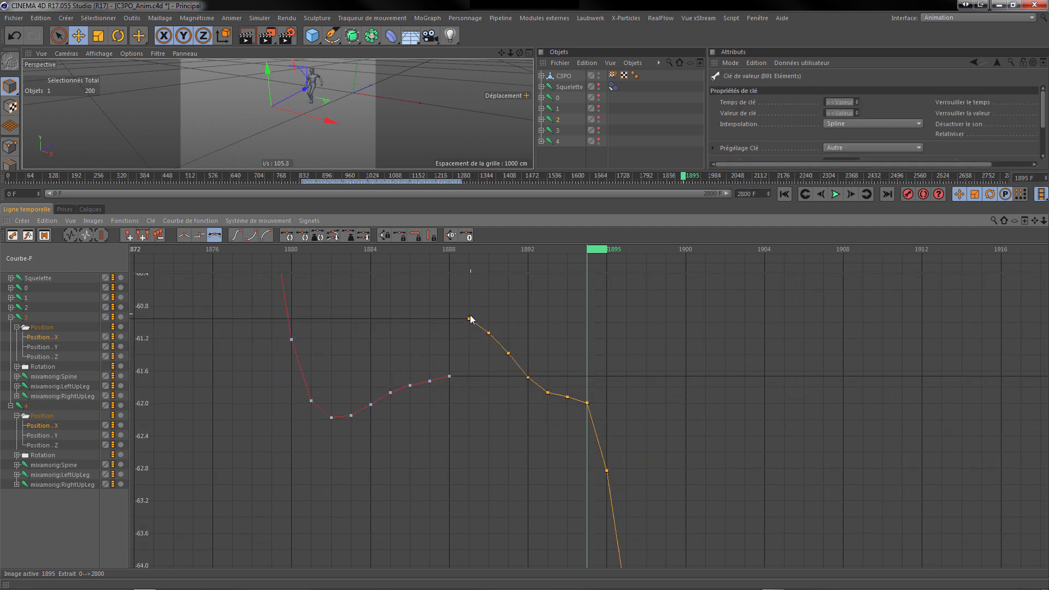
left_click_drag(470, 319, 470, 379)
scroll(457, 379, "up", 4)
scroll(457, 380, "up", 6)
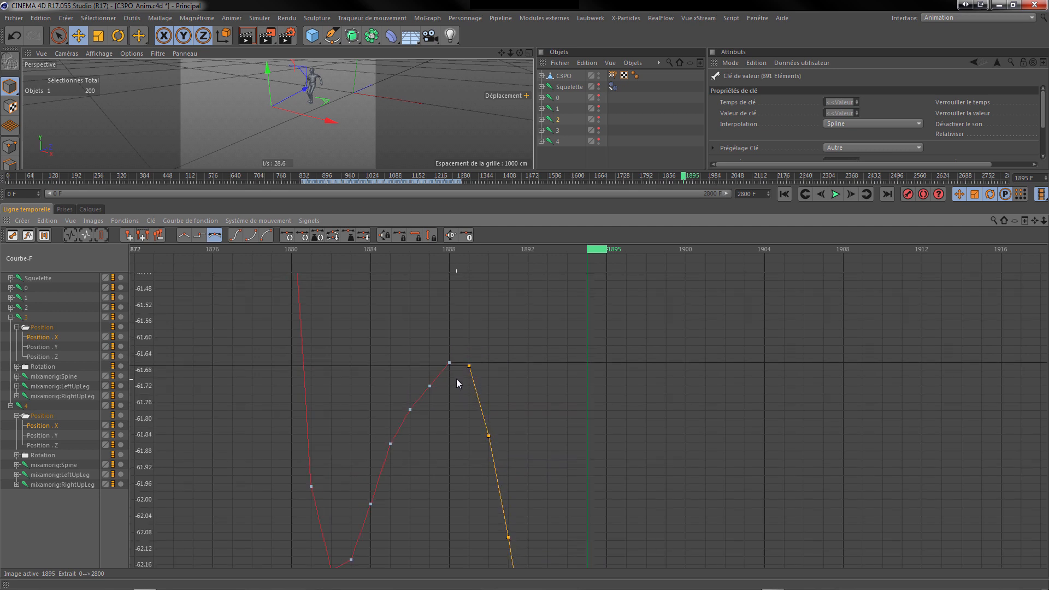
left_click_drag(471, 349, 471, 343)
scroll(459, 377, "down", 10)
scroll(454, 388, "down", 10)
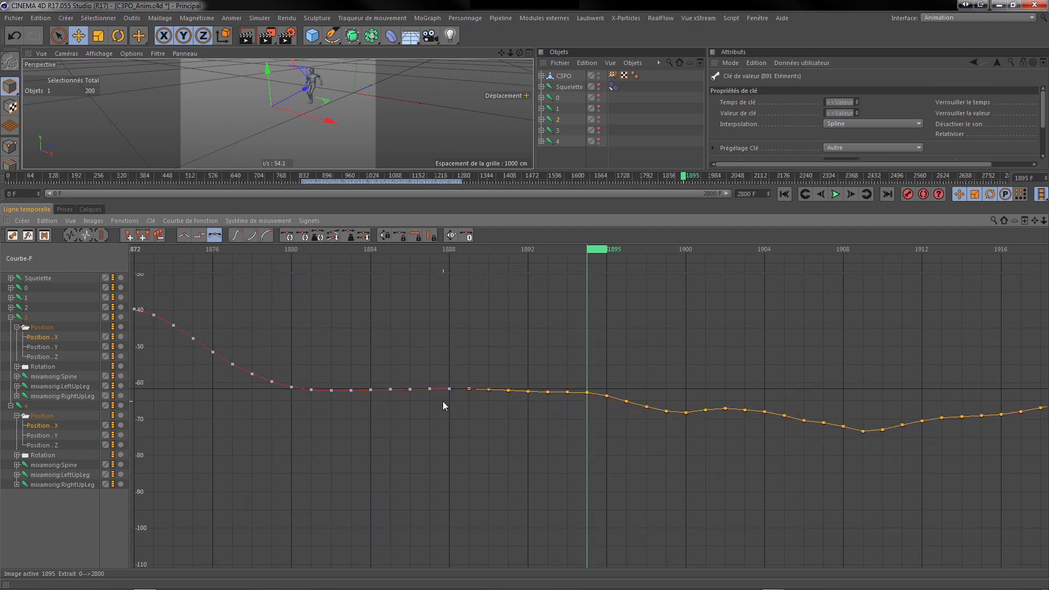
left_click(490, 311)
scroll(397, 440, "down", 8)
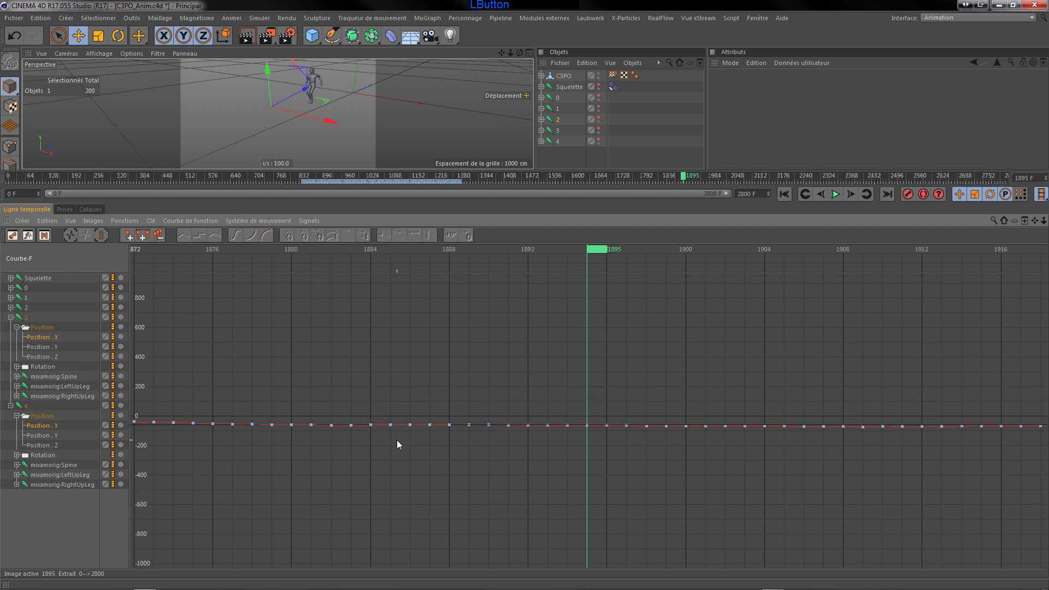
Collapse skeletons 3 and 4 in the timeline and switch the interface layout to Interface de démarrage (Utilisateur)
left_click(11, 406)
left_click(10, 317)
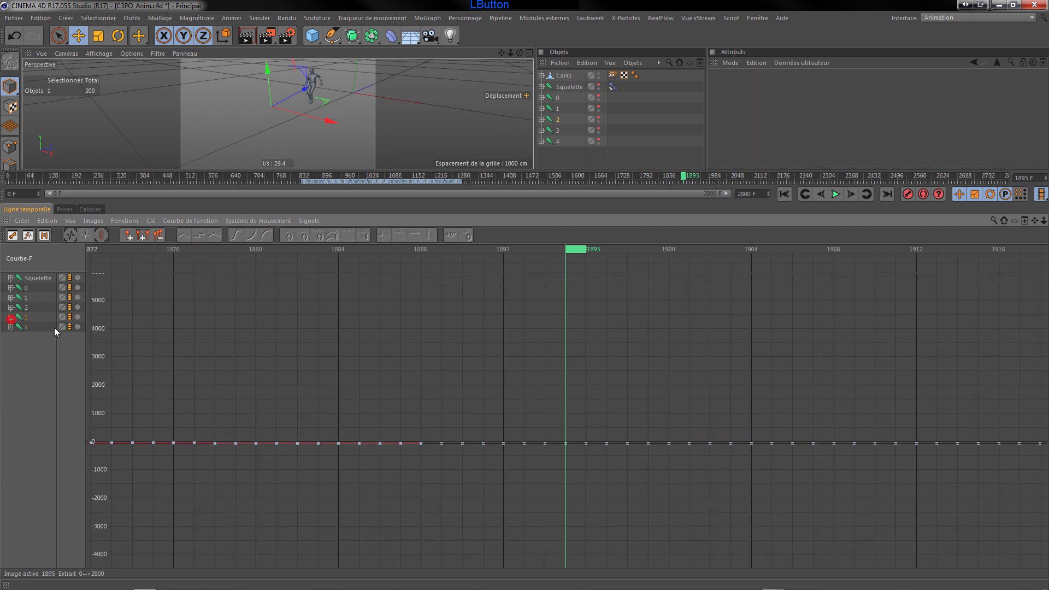
left_click(1030, 18)
left_click(991, 84)
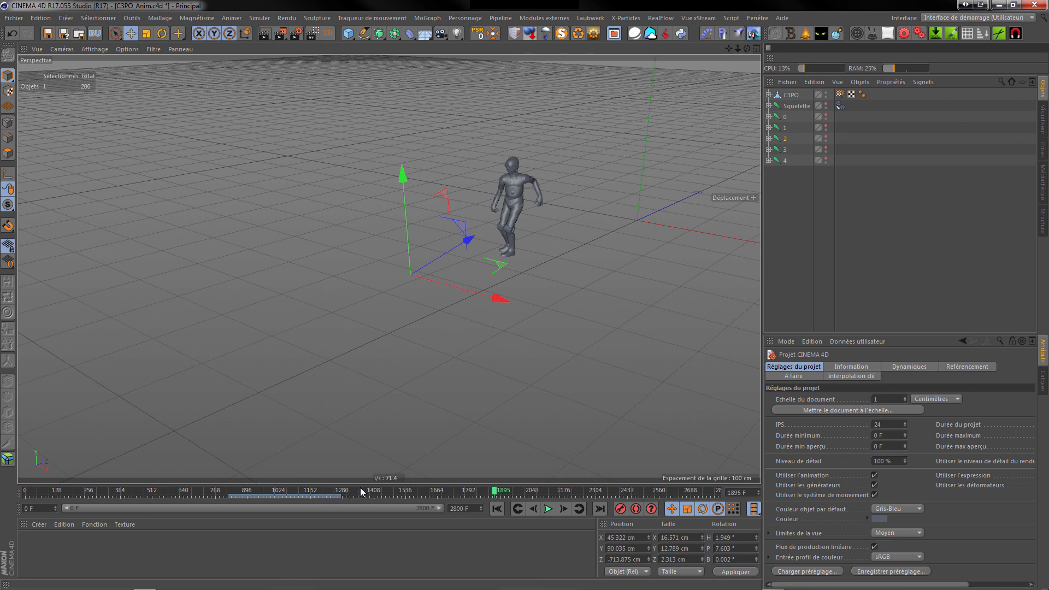
Step back and forth frame by frame around frame 1270 to examine the transition between skeletons on the C3PO character
left_click(340, 491)
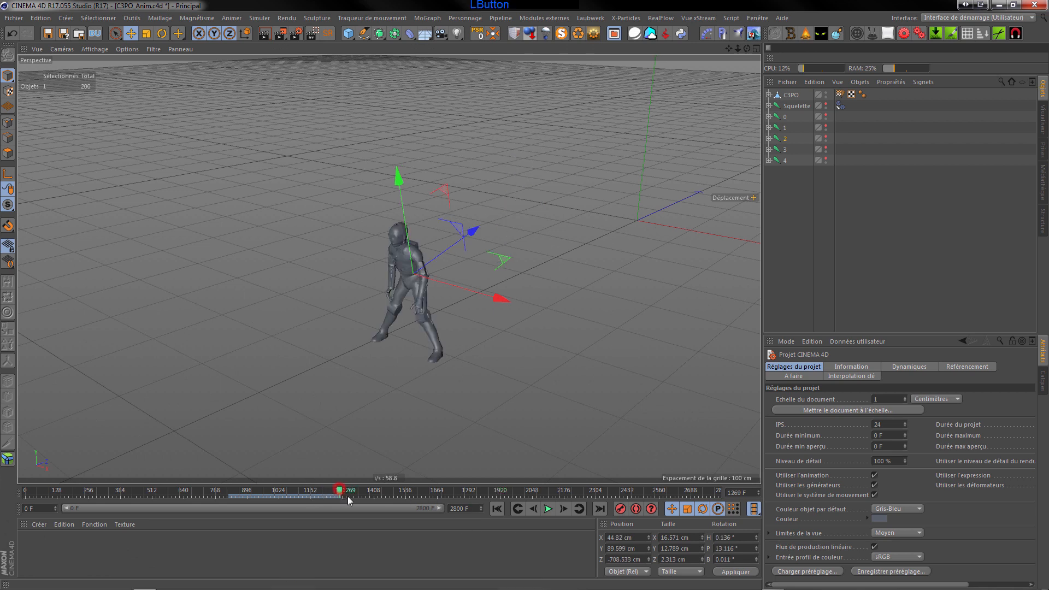
left_click(564, 510)
left_click(563, 509)
left_click(564, 509)
left_click(563, 510)
left_click(564, 509)
left_click(563, 509)
left_click(564, 509)
left_click(564, 509)
left_click(563, 509)
left_click(563, 510)
left_click(563, 510)
left_click(533, 509)
left_click(533, 510)
left_click(533, 509)
left_click(533, 509)
left_click(533, 510)
left_click(533, 509)
left_click(534, 510)
left_click(534, 509)
left_click(563, 510)
left_click(565, 512)
left_click(564, 511)
left_click(533, 509)
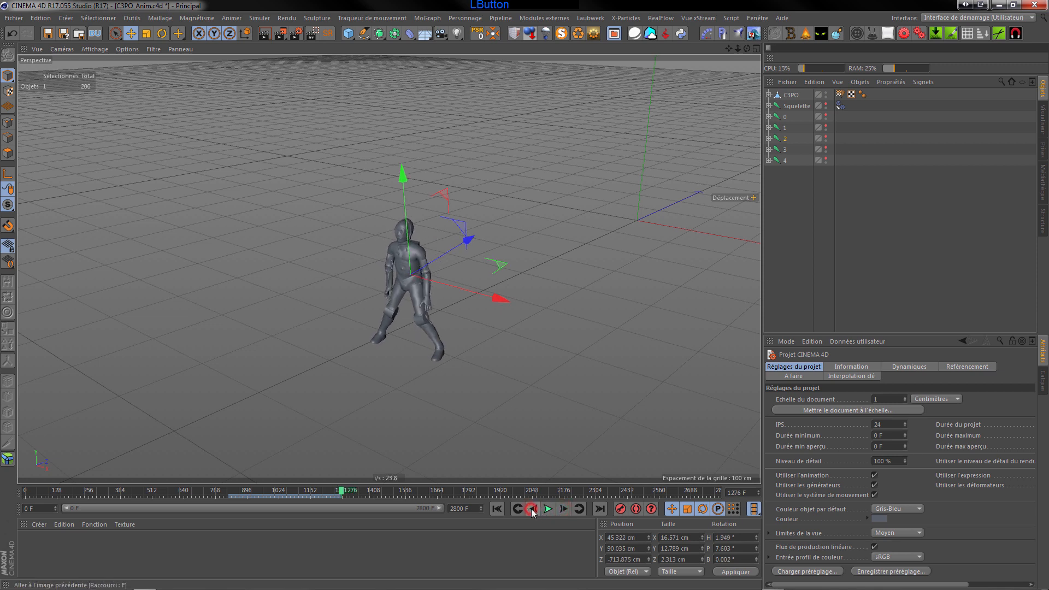
Deselect all objects and save the project C3PO_Anim.c4d
left_click(794, 184)
scroll(389, 483, "down", 2)
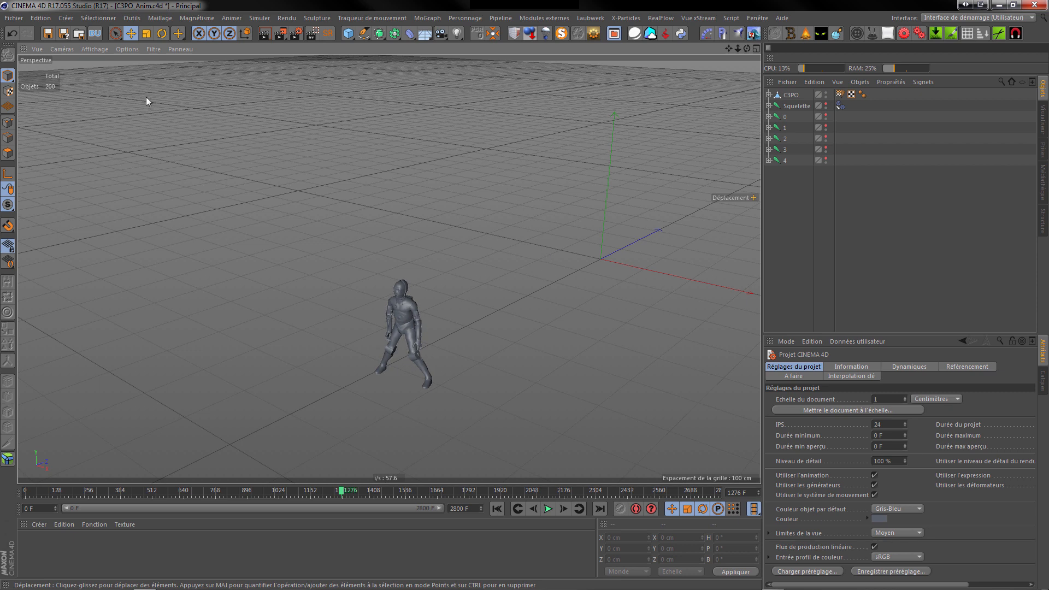
left_click(48, 35)
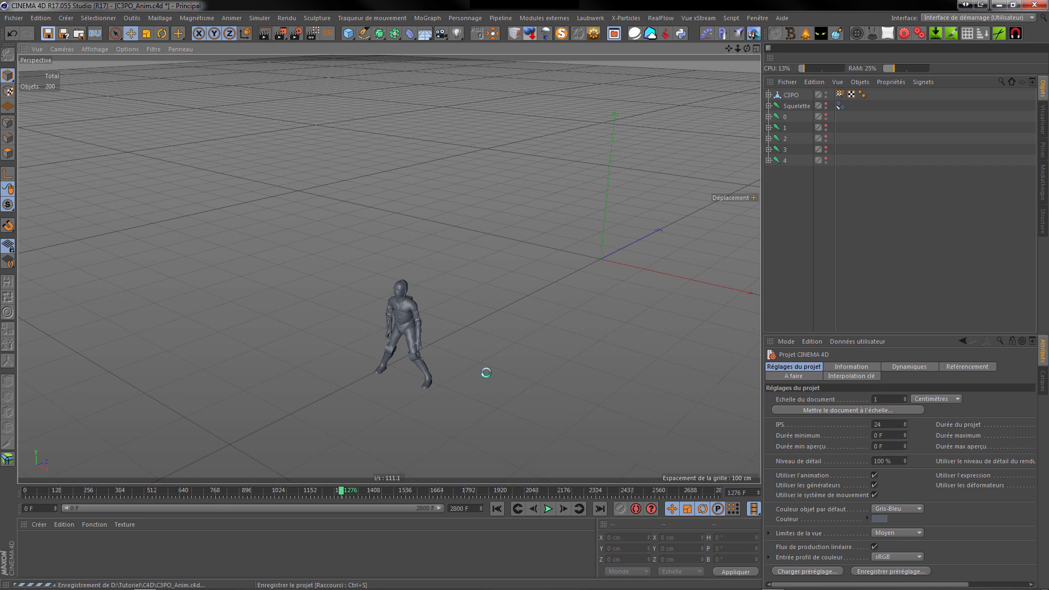
Play the animation from the first frame to check the chained movements, and stop the playback
scroll(429, 321, "down", 1)
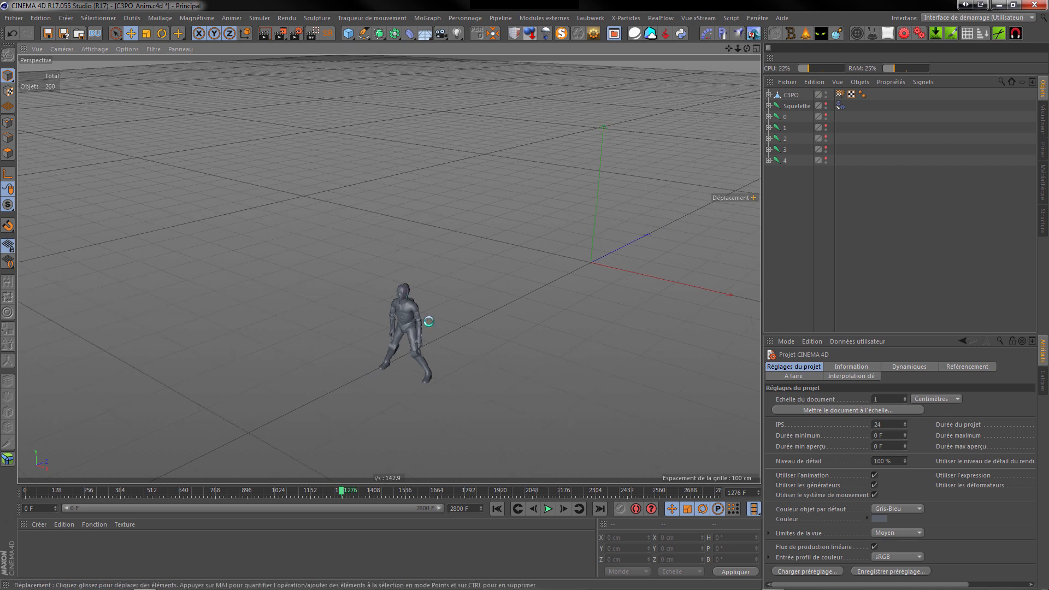
left_click(491, 512)
left_click(547, 509)
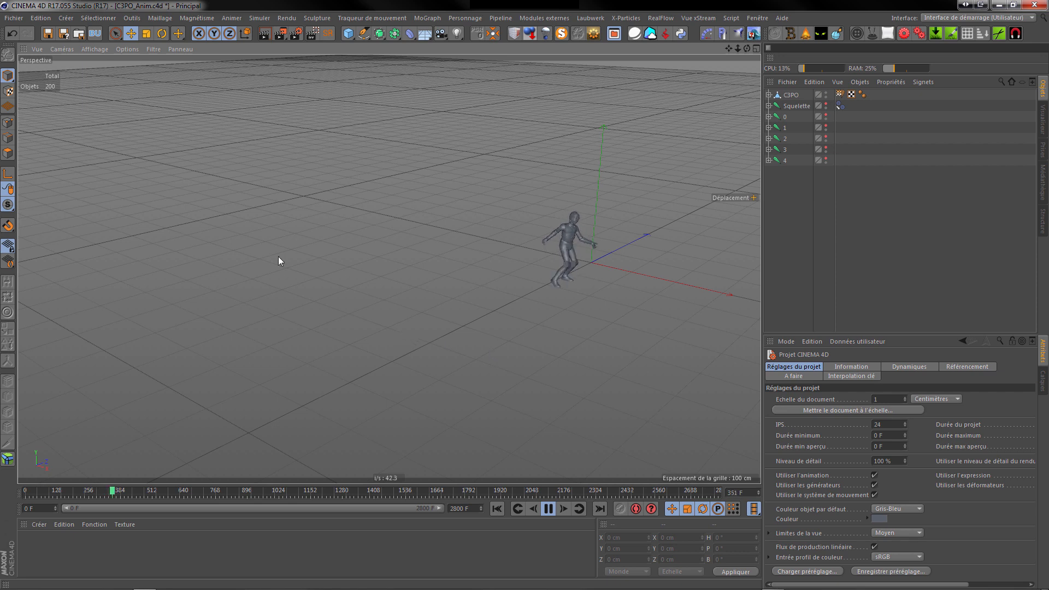
left_click(548, 508)
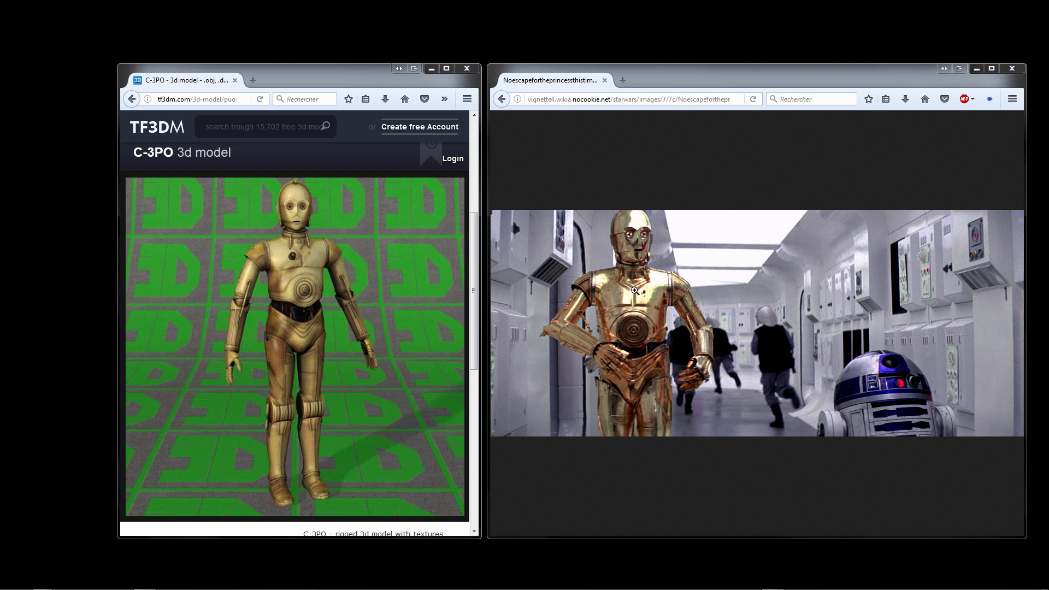
Close the two C-3PO reference browser windows and switch back to Cinema 4D
left_click(467, 70)
left_click(1009, 68)
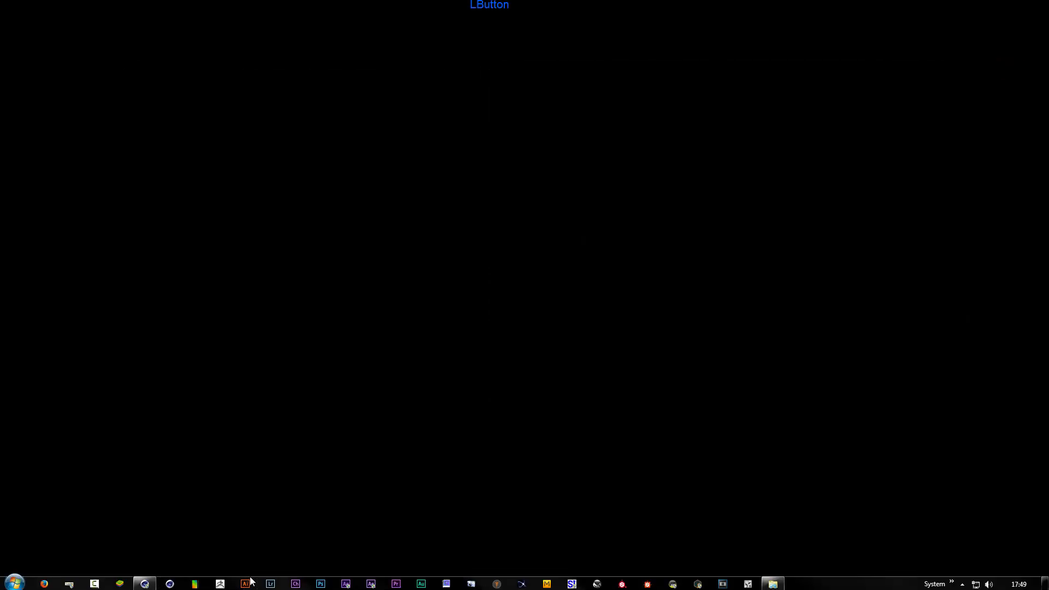
left_click(144, 582)
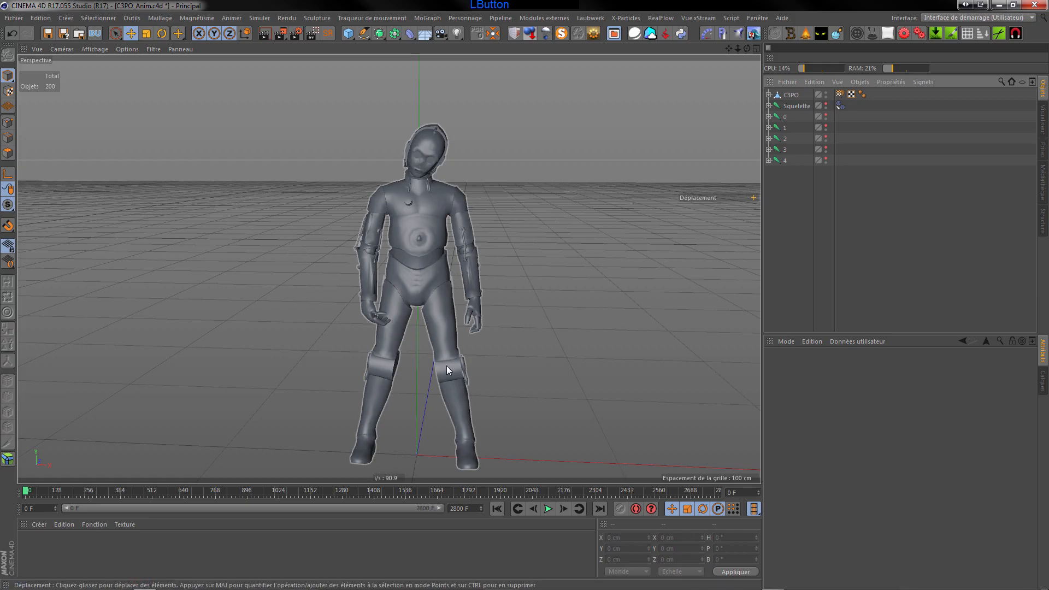
Put the C3PO object into Polygon mode with the Fill Selection tool (Sélection de remplissage) active
scroll(439, 237, "down", 3)
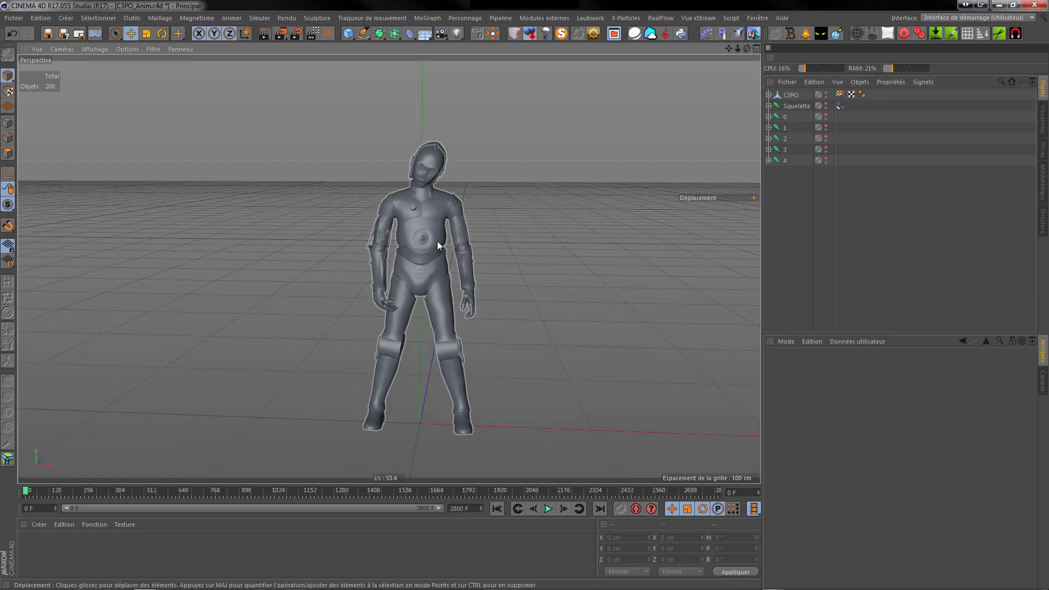
scroll(426, 259, "up", 2)
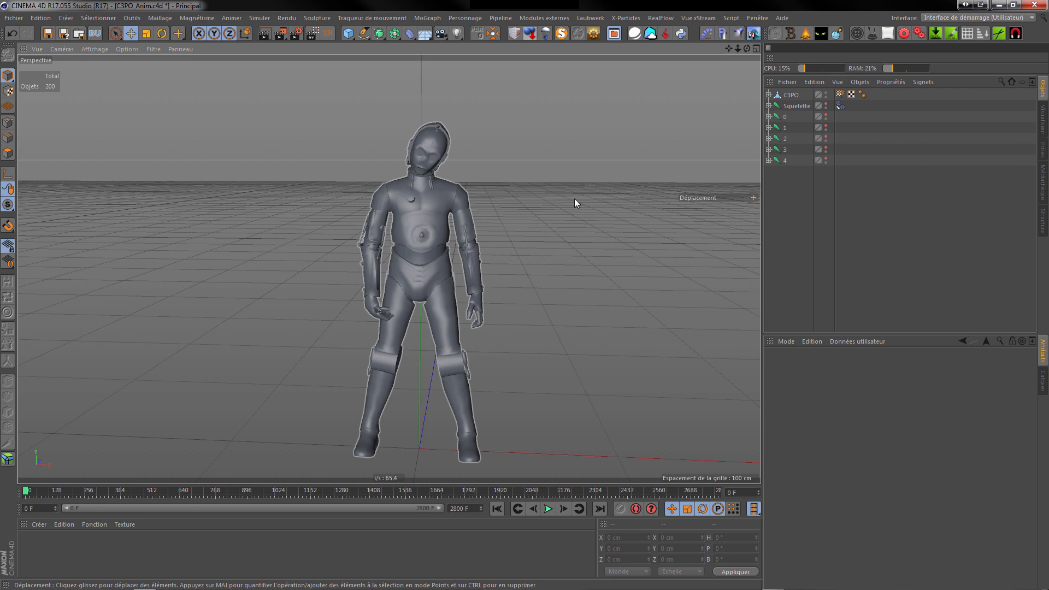
left_click(780, 200)
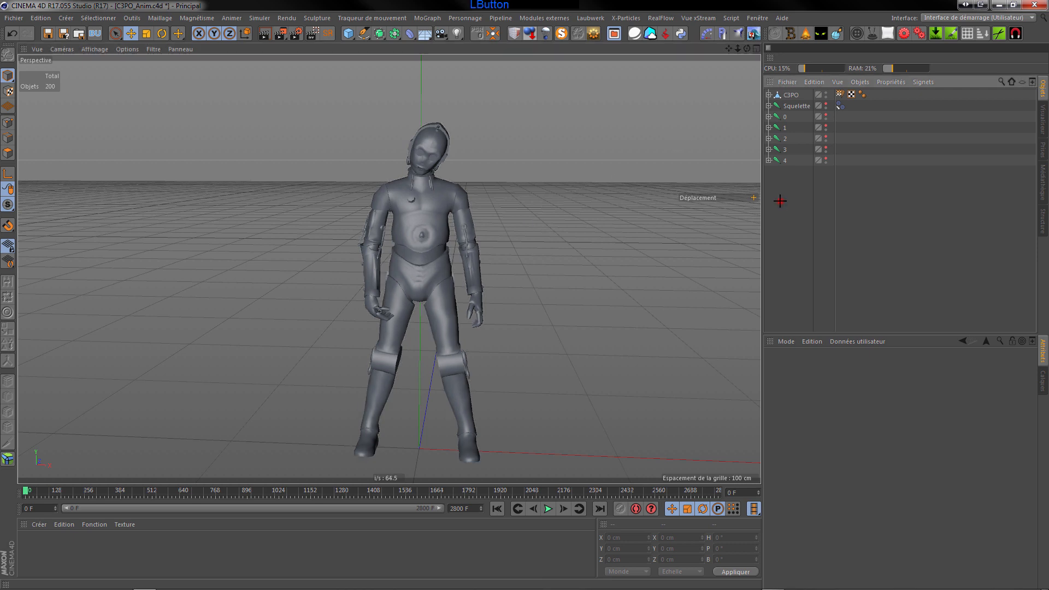
left_click(790, 99)
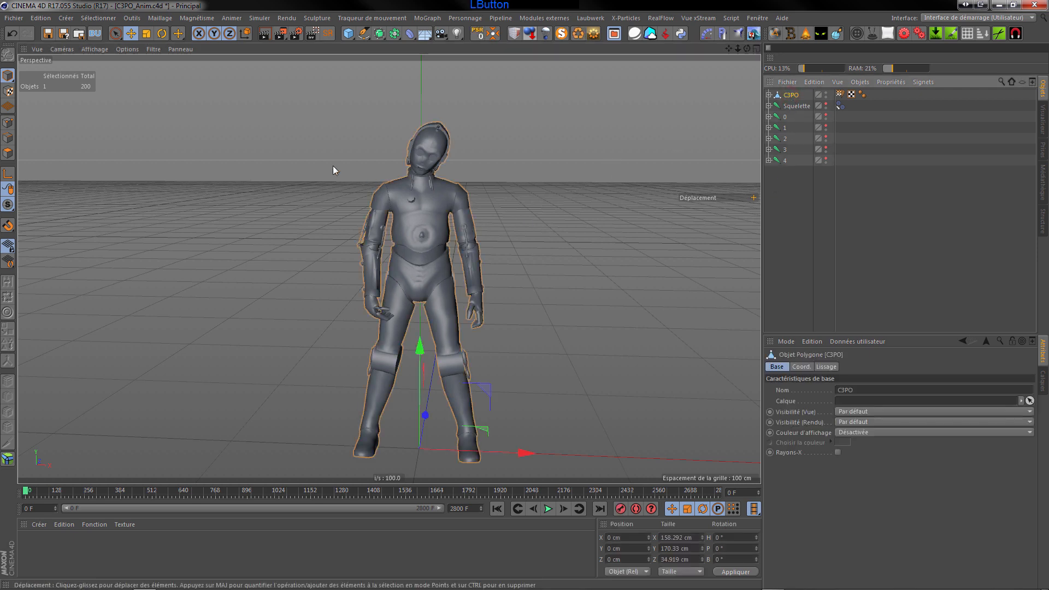
left_click(14, 156)
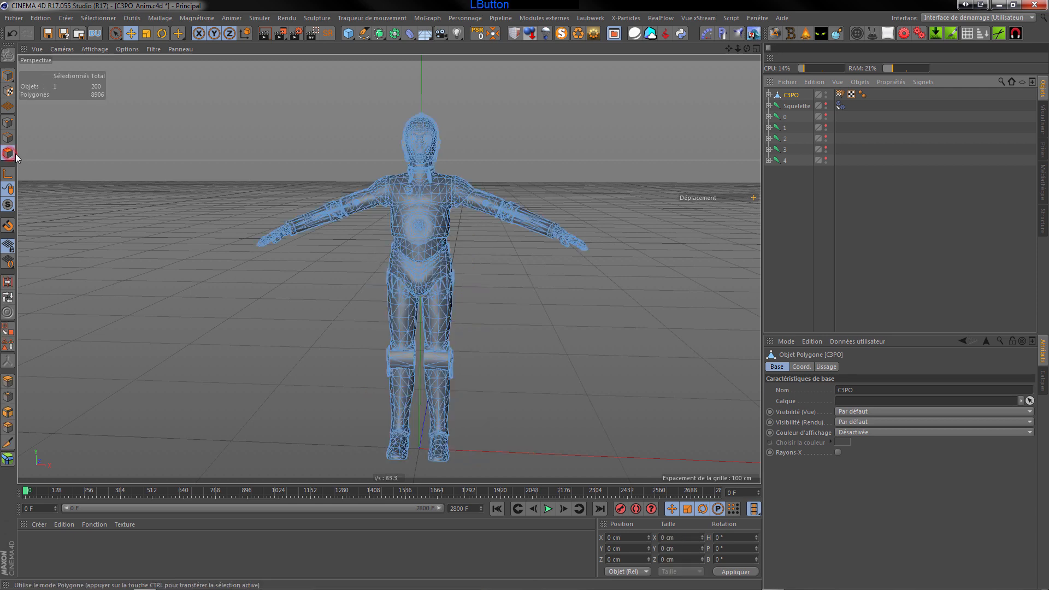
left_click(95, 18)
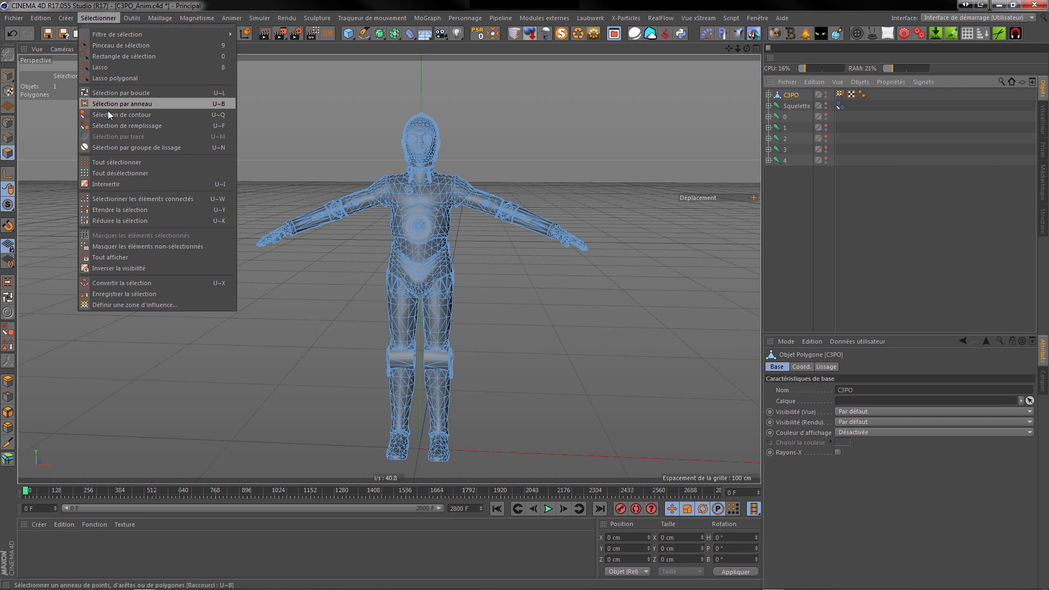
left_click(121, 124)
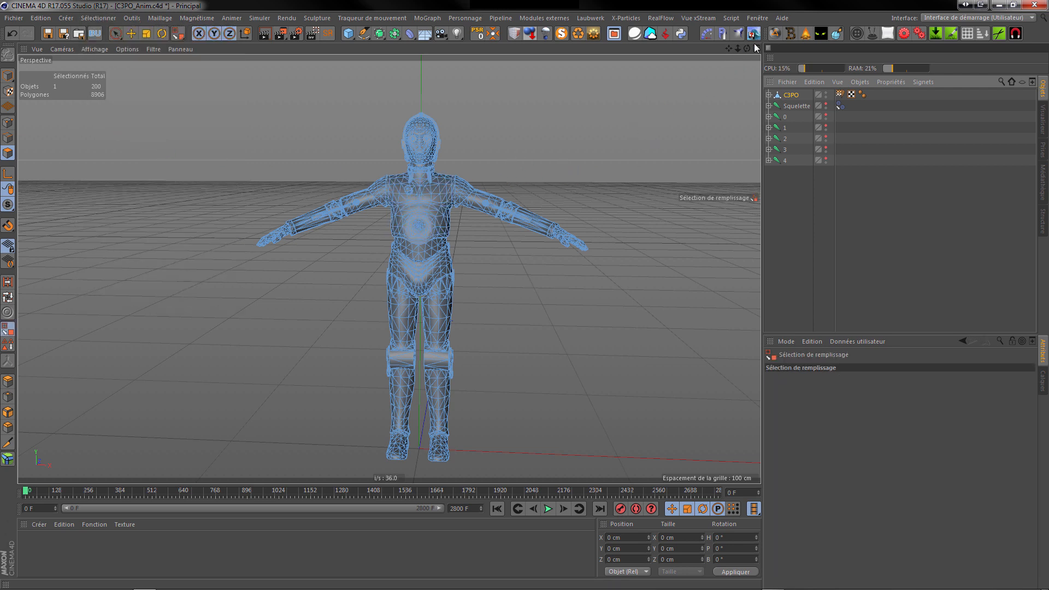
Fill-select the polygons of C3PO's face, back of the head, torso and neck ring
left_click_drag(747, 48, 705, 85)
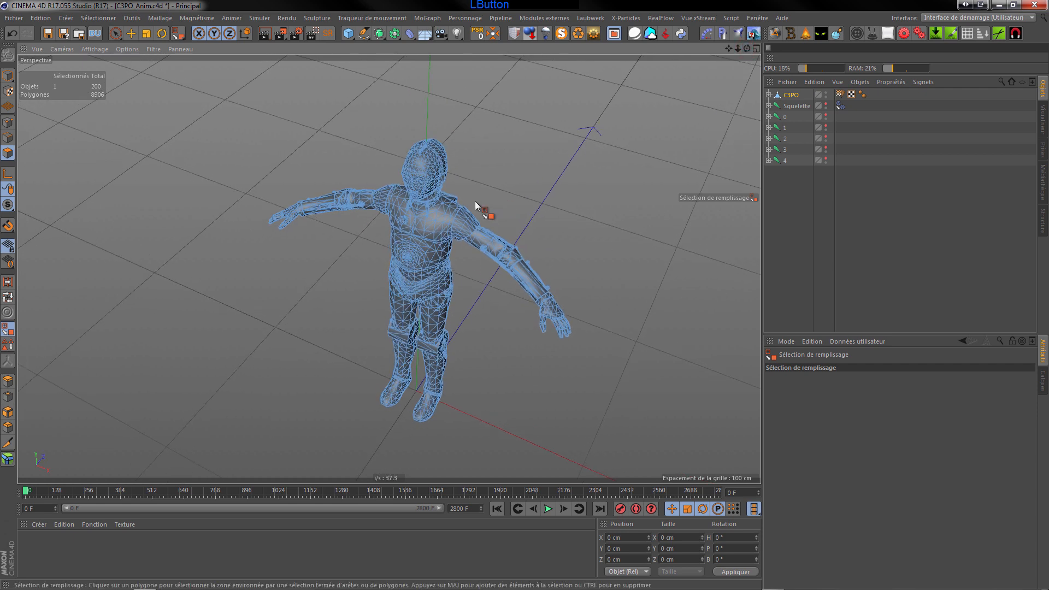
scroll(423, 198, "up", 4)
scroll(422, 201, "up", 2)
left_click(423, 127)
left_click(459, 107, "shift")
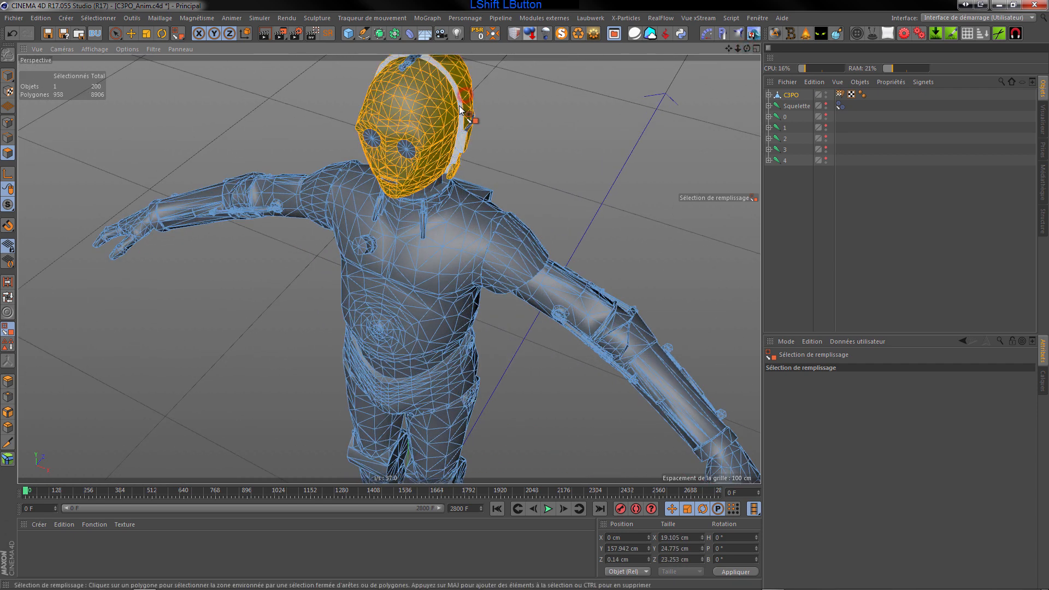
left_click(451, 228, "shift")
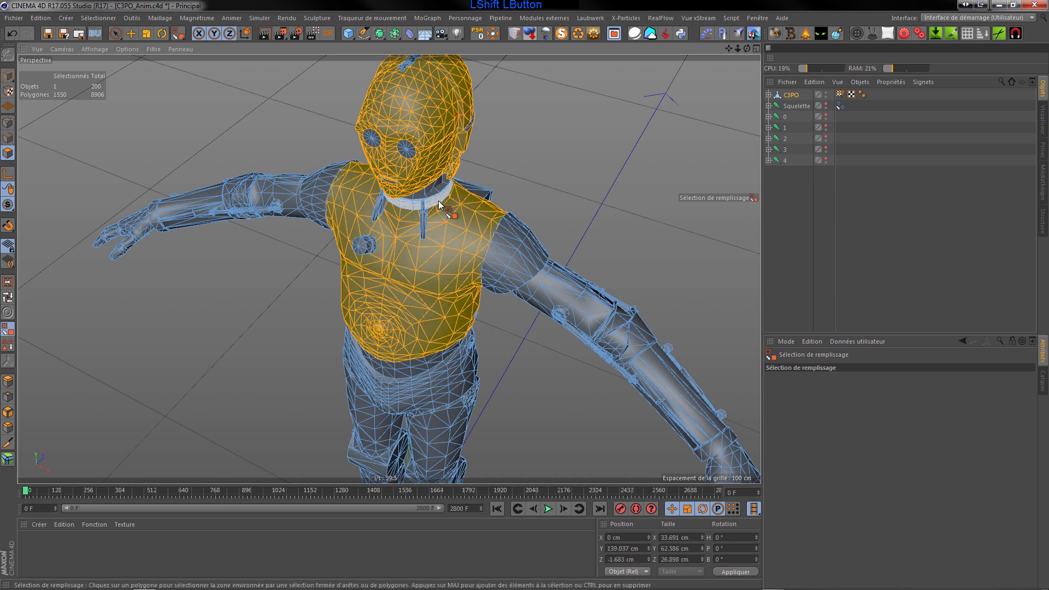
left_click(437, 198, "shift")
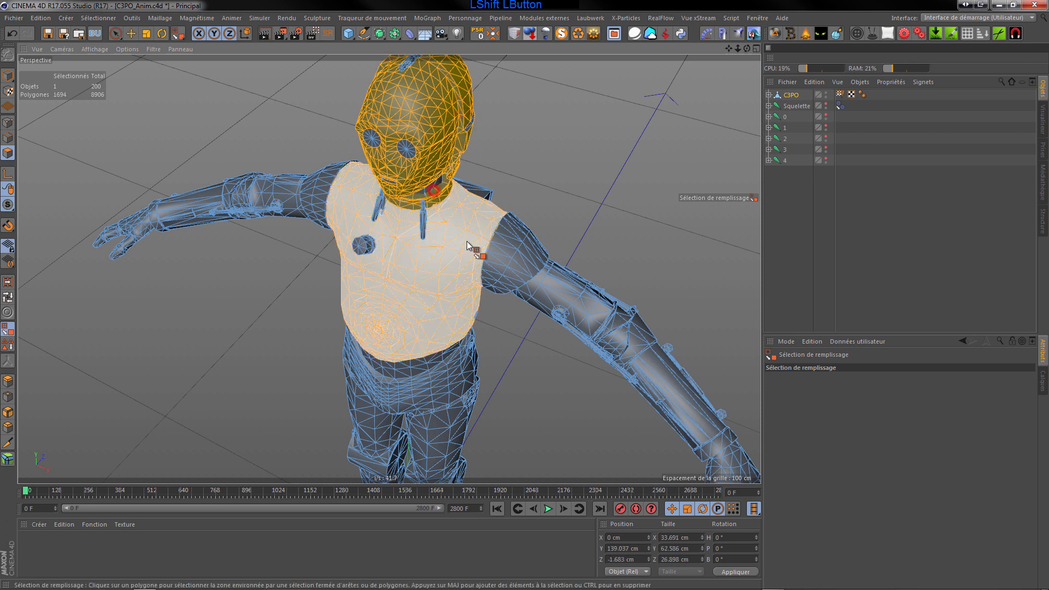
Add both shoulders, upper arms and forearms to the polygon selection
left_click(500, 250, "shift")
left_click(317, 194, "shift")
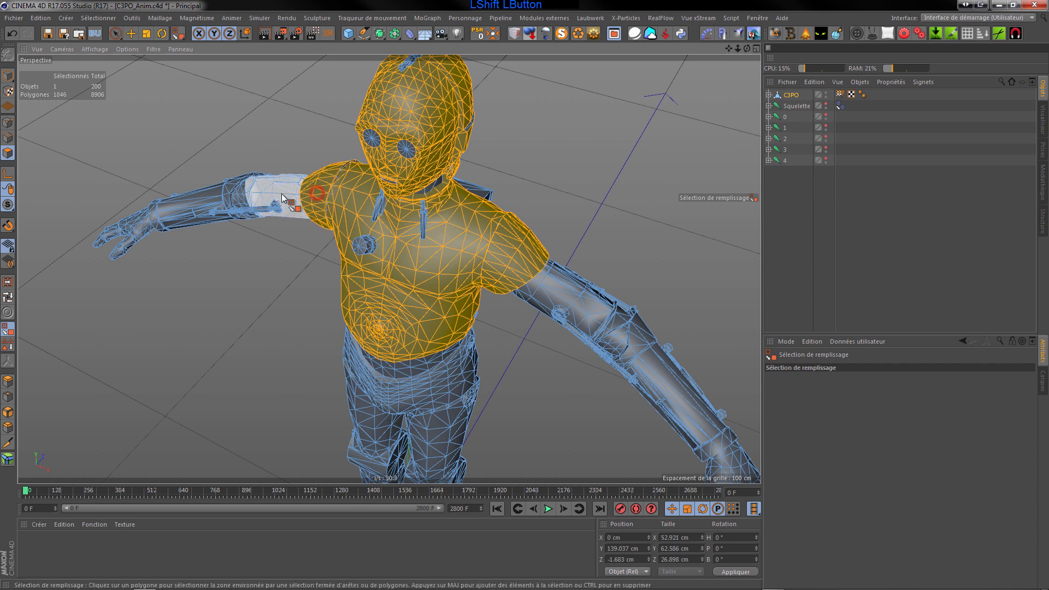
left_click(282, 194, "shift")
left_click(210, 201, "shift")
left_click(572, 290, "shift")
left_click(674, 385, "shift")
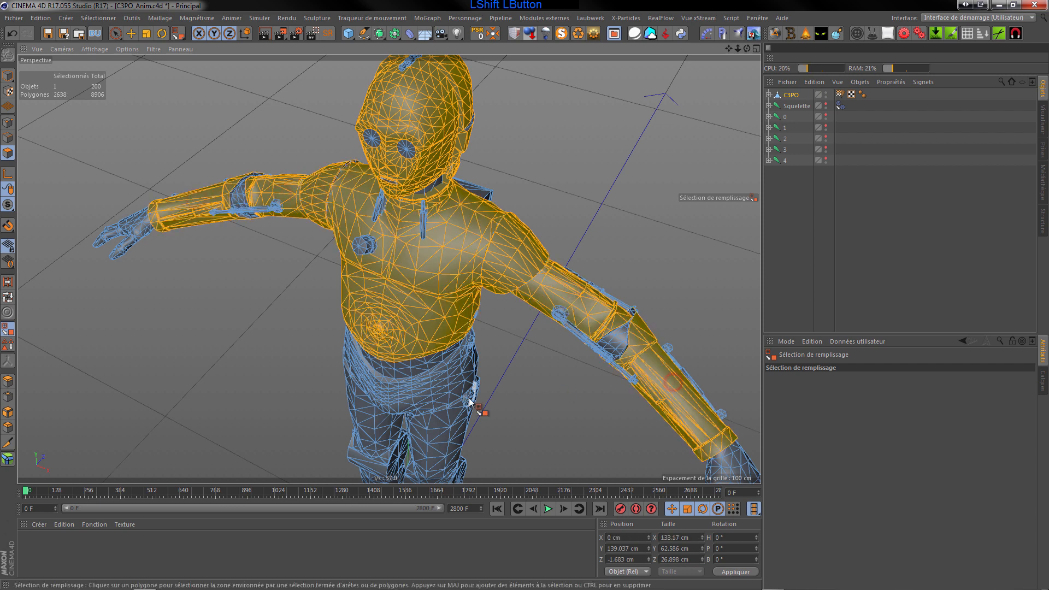
Add the pelvis and both thighs to the polygon selection
left_click(437, 393, "shift")
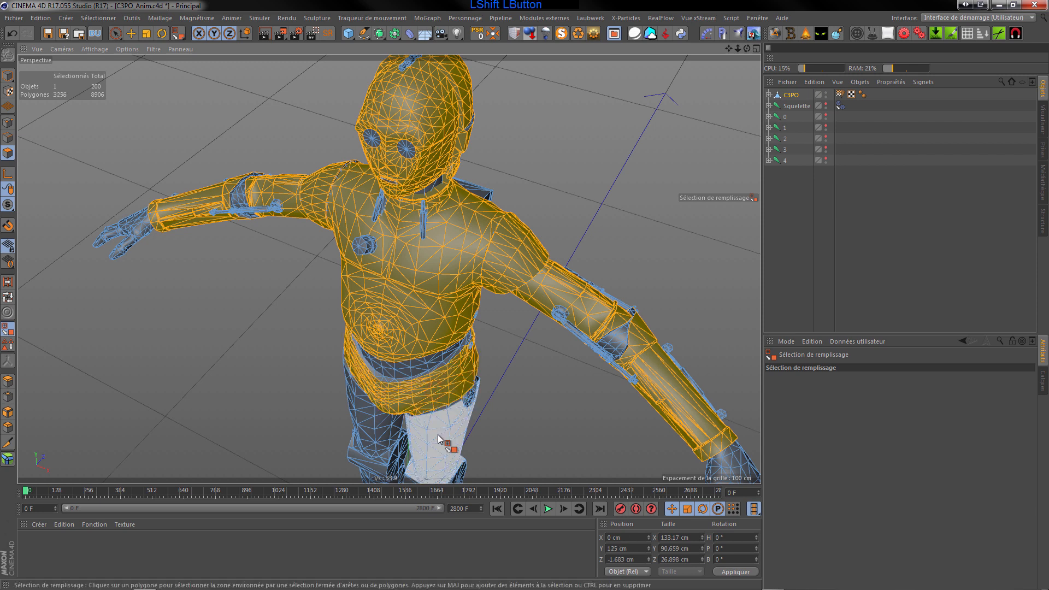
left_click(438, 434, "shift")
left_click(378, 436, "shift")
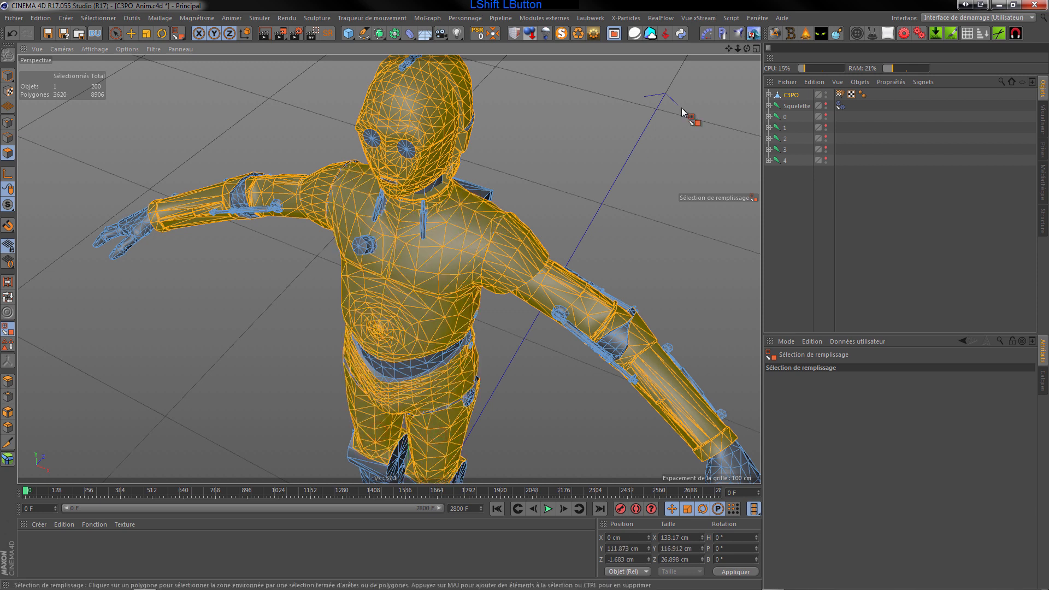
Add the back plate's sides, its outer frame and the first upper recess to the polygon selection
left_click_drag(746, 48, 699, 137)
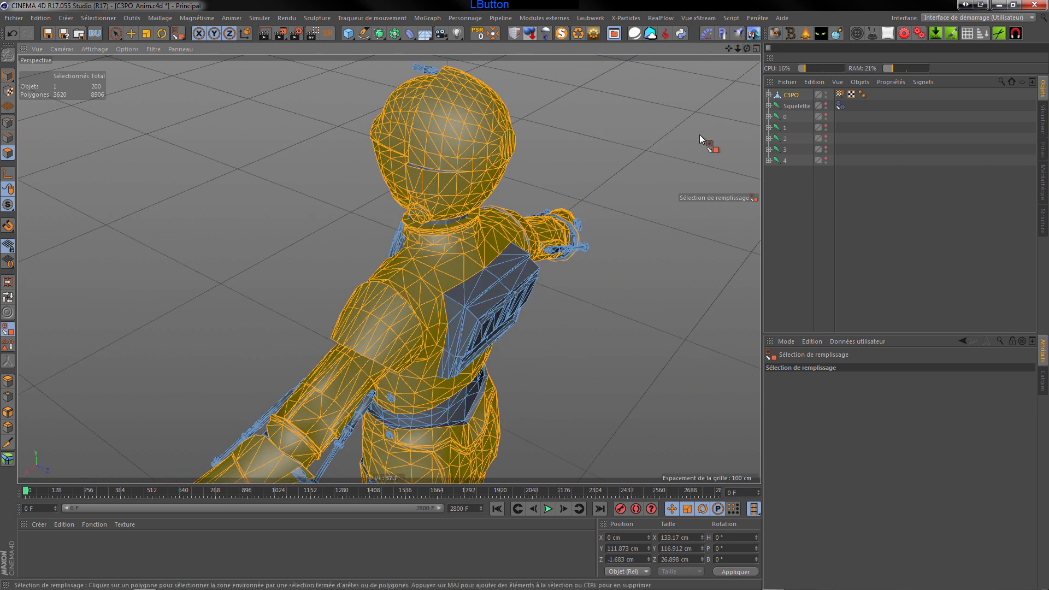
left_click(455, 321, "shift")
left_click(474, 306, "shift")
left_click(465, 331, "shift")
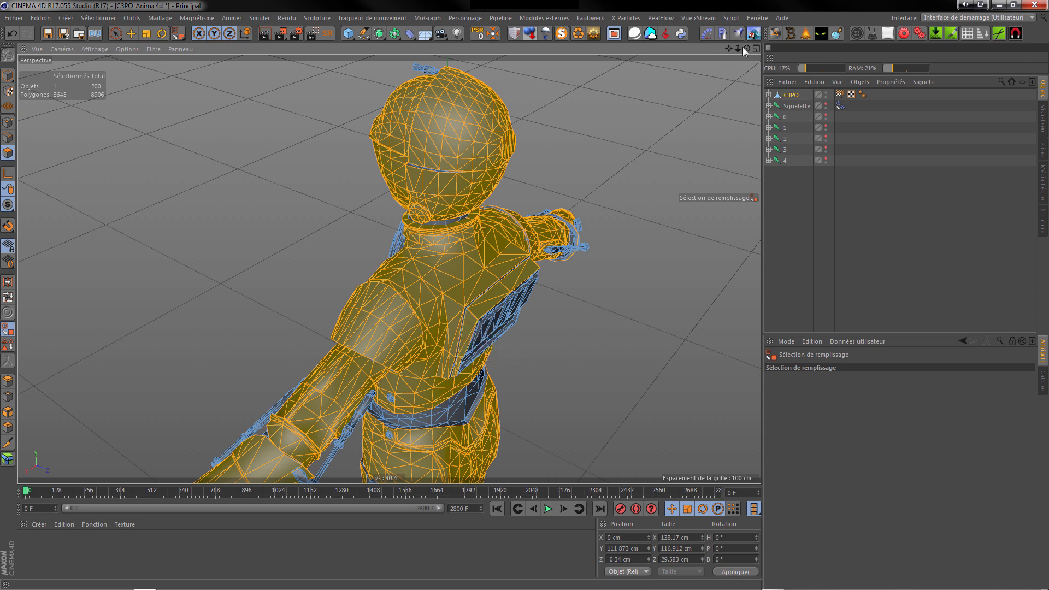
left_click_drag(746, 48, 629, 55)
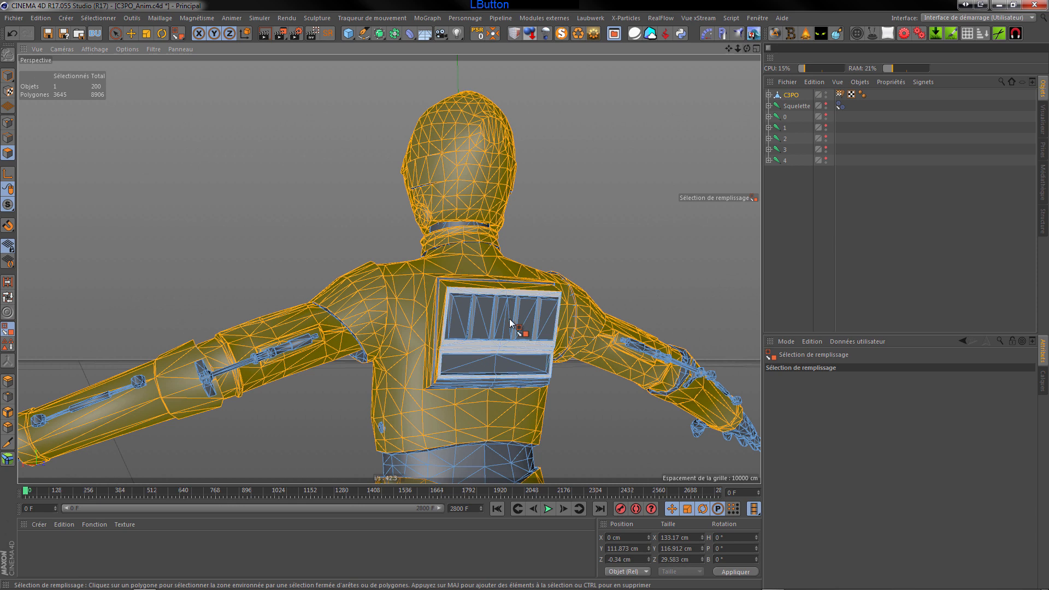
left_click(460, 316, "shift")
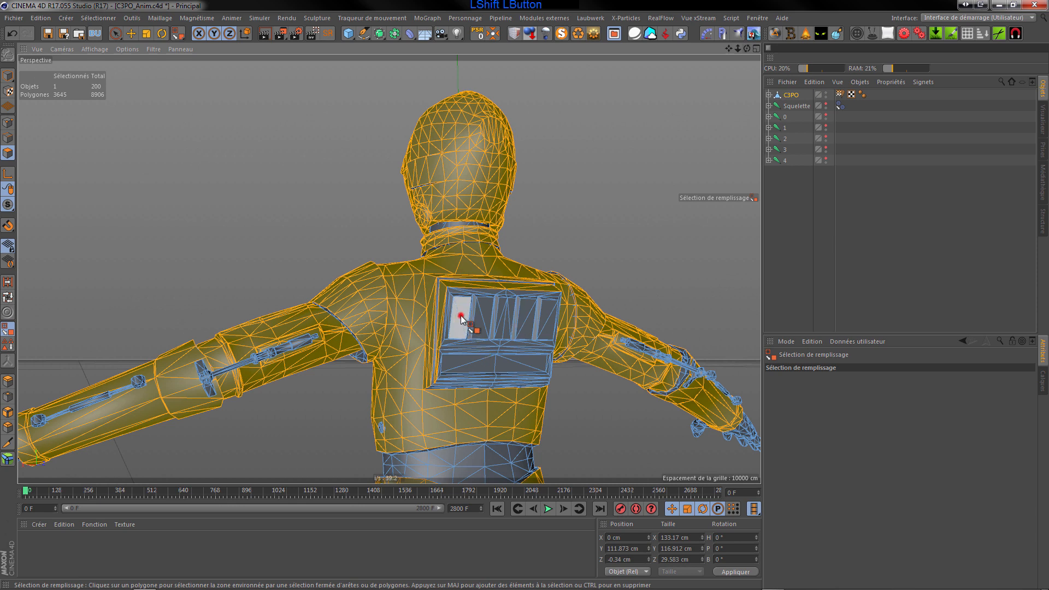
left_click(437, 334, "shift")
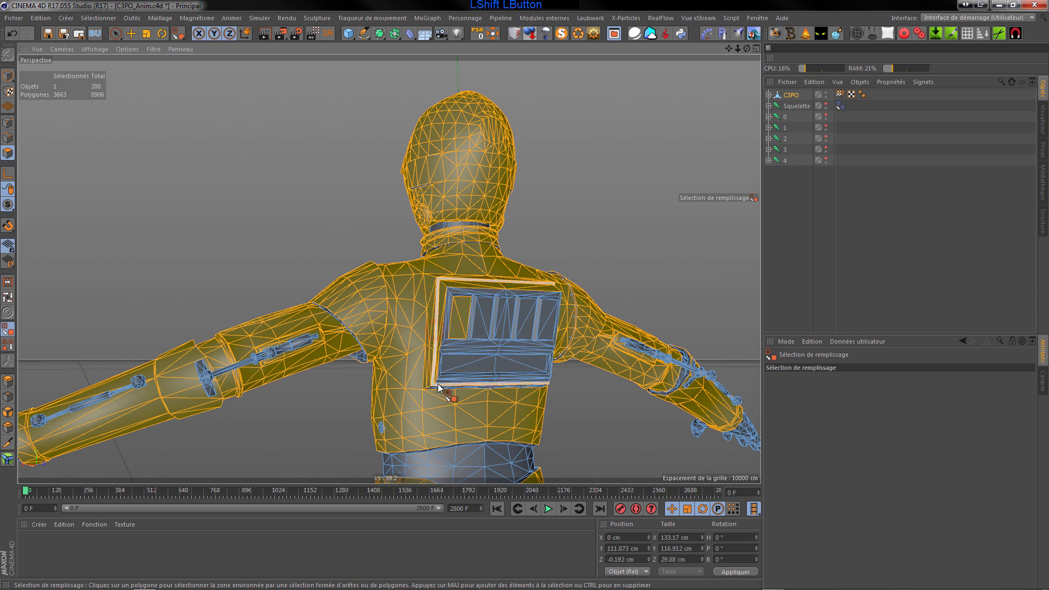
Add the back plate's inner frame, the first upper recess's walls and the second recess to the polygon selection
scroll(471, 317, "up", 5)
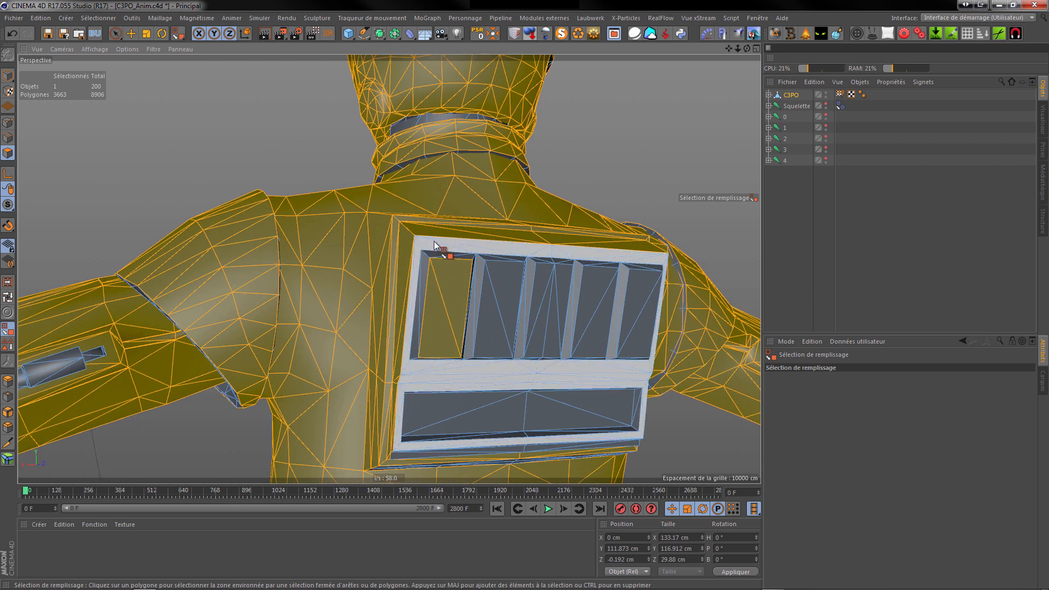
left_click(431, 247, "shift")
left_click(421, 273, "shift")
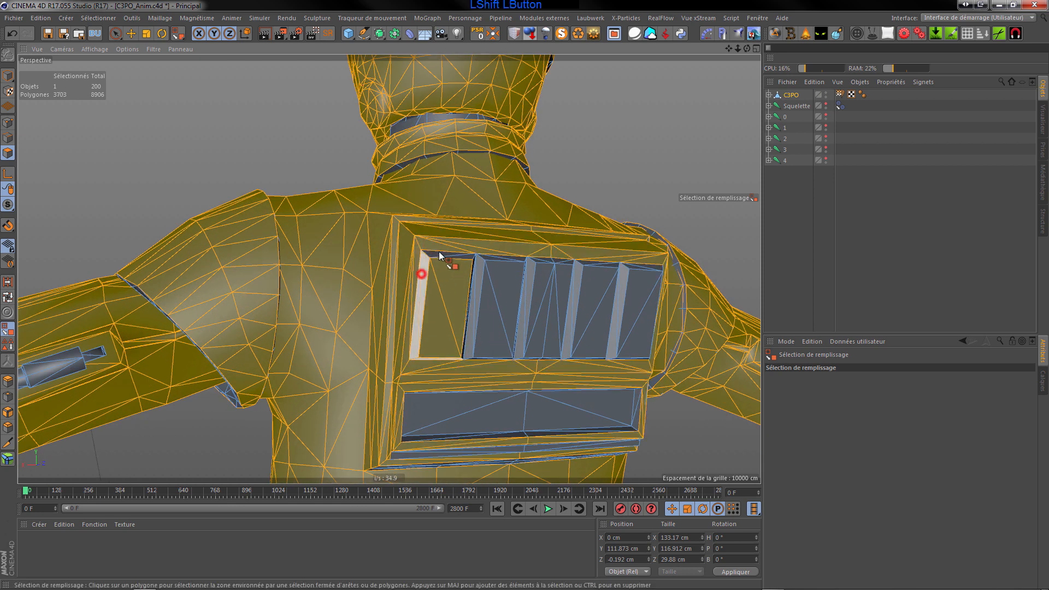
left_click(439, 252, "shift")
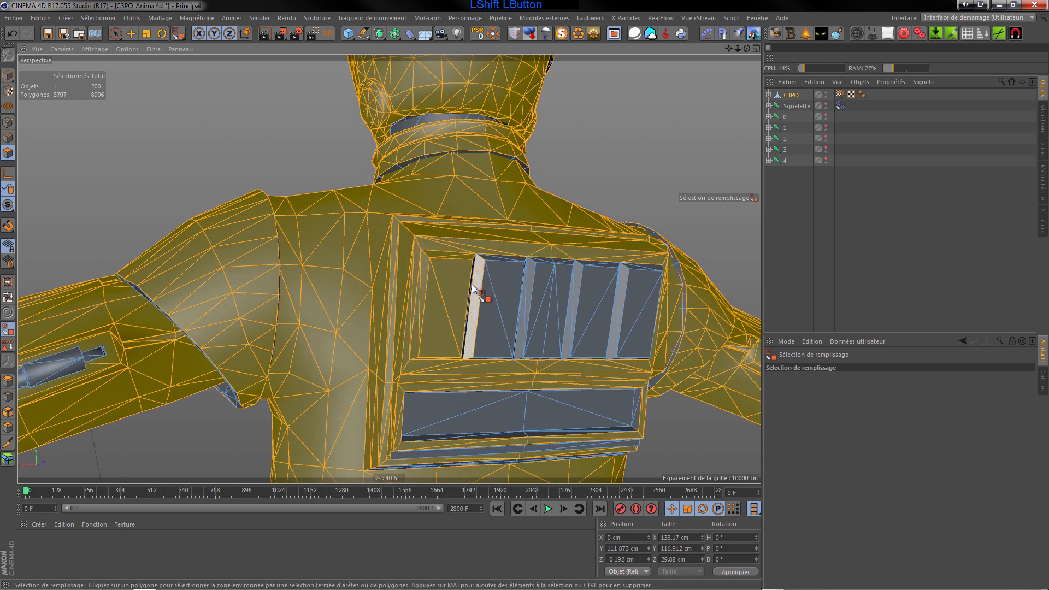
left_click(493, 292, "shift")
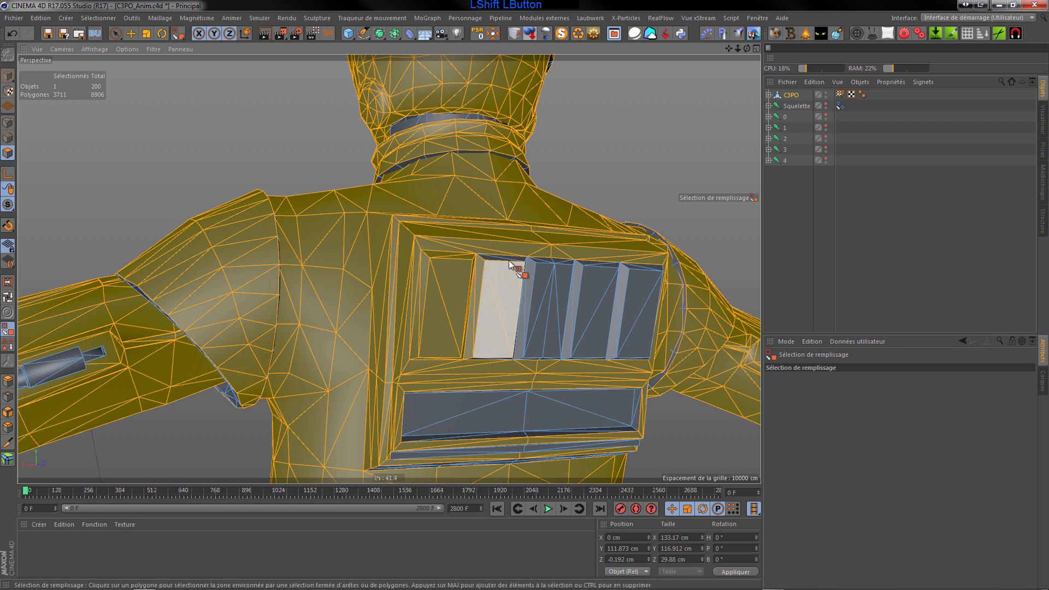
Add the back plate's remaining upper recesses with their divider walls and upper edges to the polygon selection
left_click(529, 279, "shift")
left_click(546, 286, "shift")
left_click(551, 258, "shift")
left_click(572, 279, "shift")
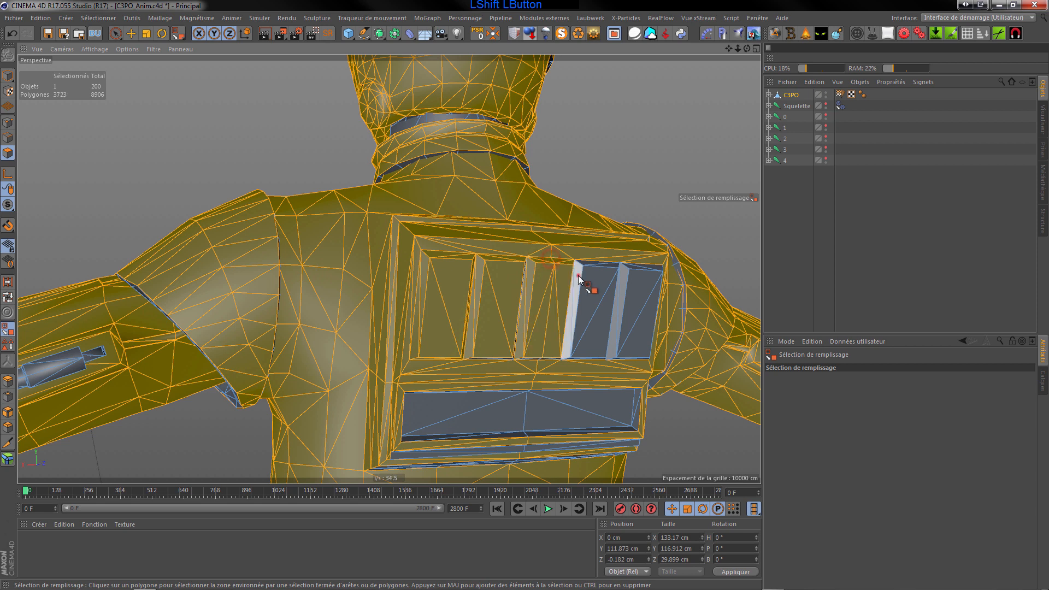
left_click(590, 265, "shift")
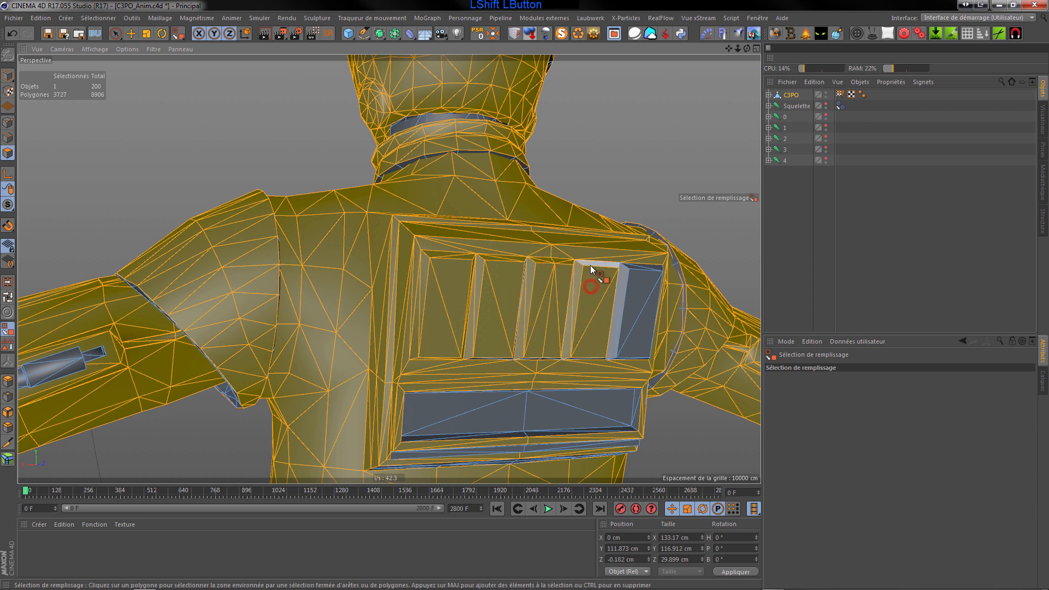
left_click(633, 287, "shift")
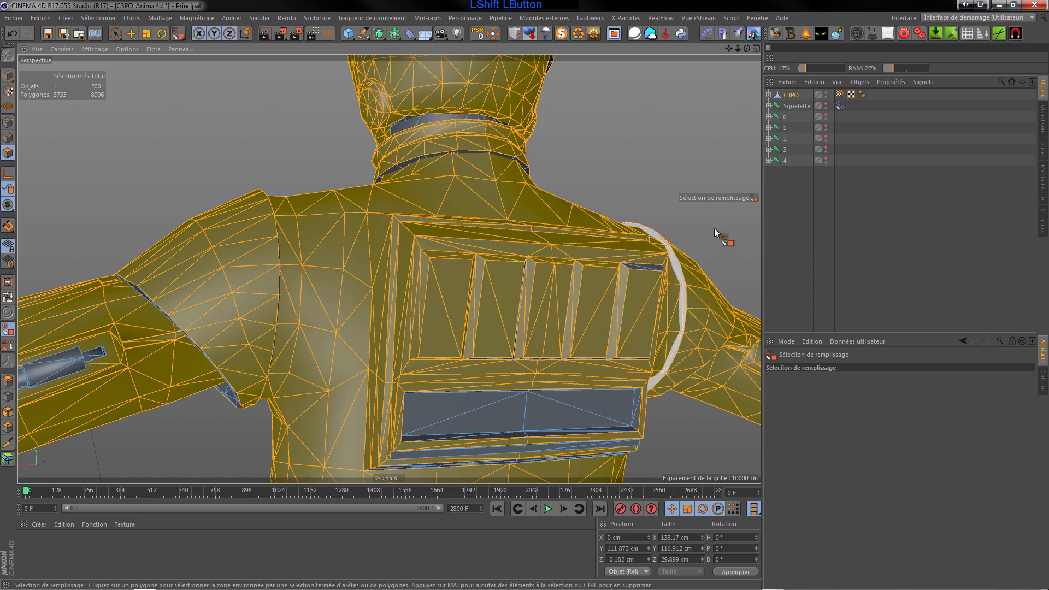
left_click(649, 267, "shift")
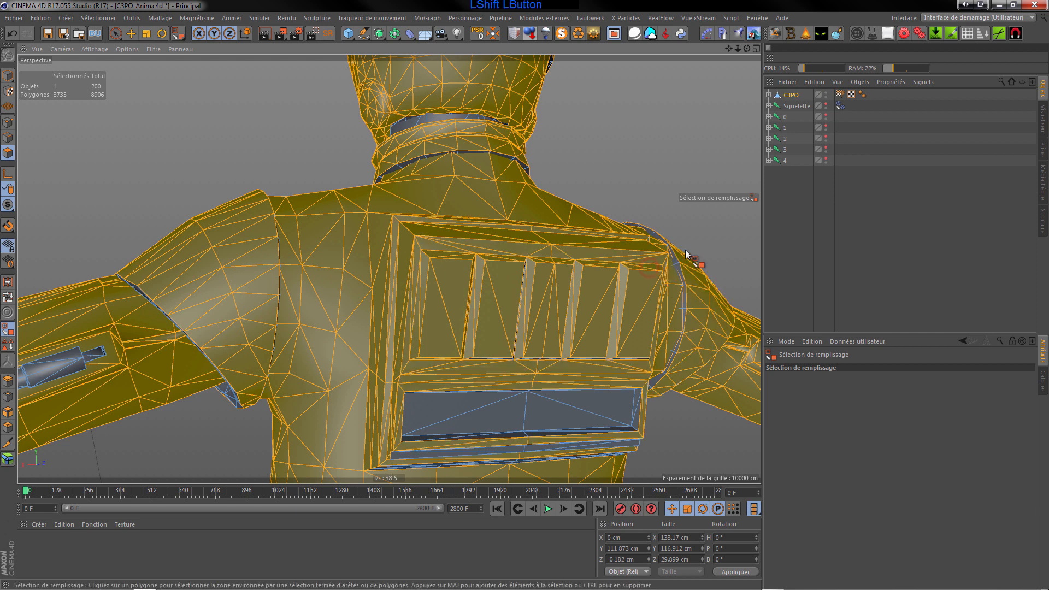
Add the opposite side walls of the back plate's upper recesses to the polygon selection
left_click_drag(745, 50, 623, 26)
left_click(498, 307, "shift")
left_click(639, 324, "shift")
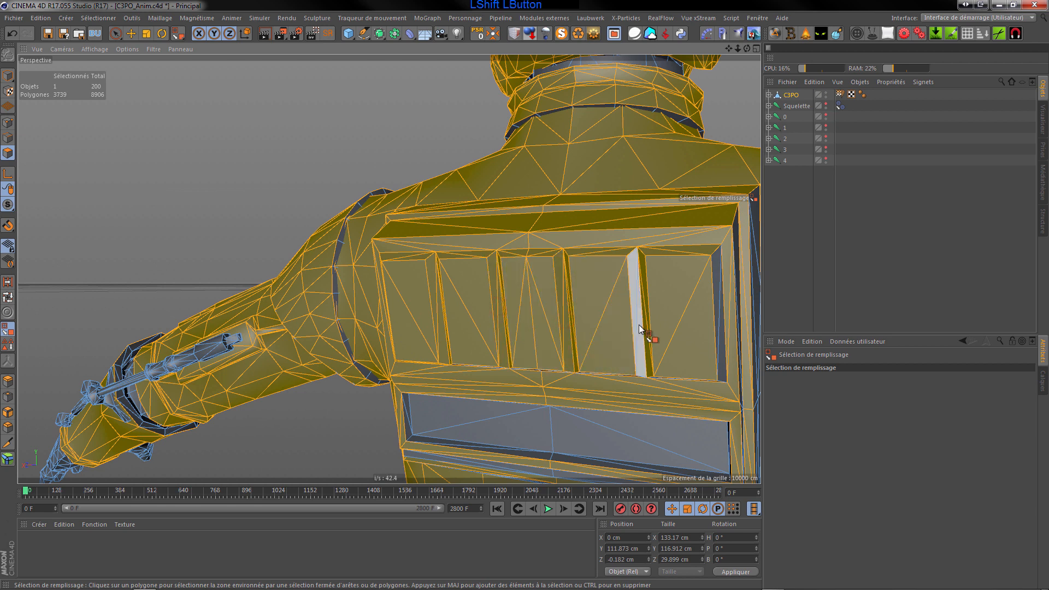
left_click(721, 337, "shift")
Add the back plate's lower edge strips, underside and remaining outer side faces to the polygon selection
scroll(657, 265, "down", 4)
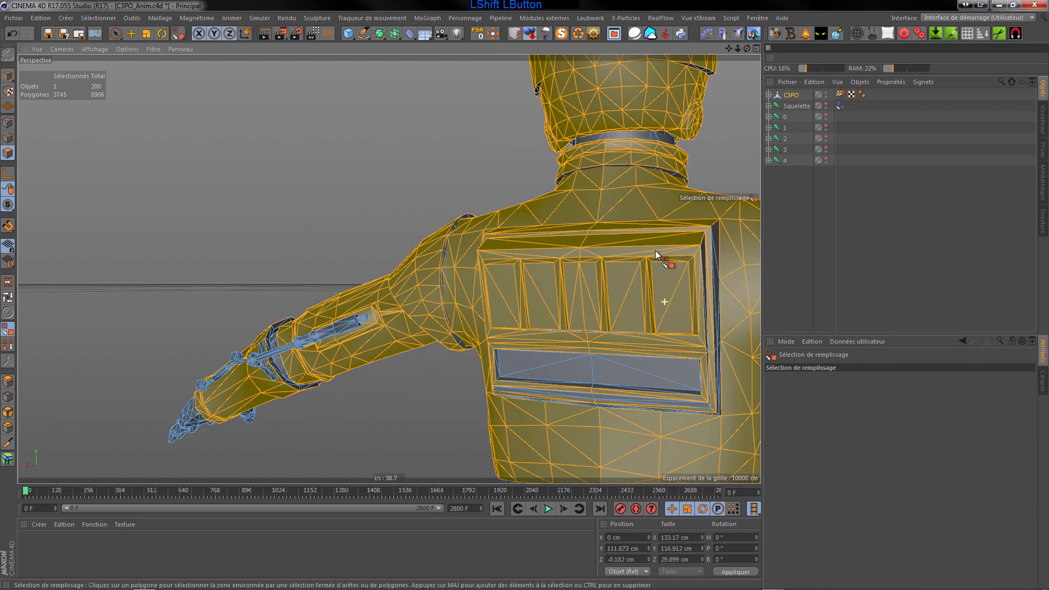
scroll(612, 416, "up", 5)
left_click(570, 376, "shift")
scroll(568, 404, "up", 5)
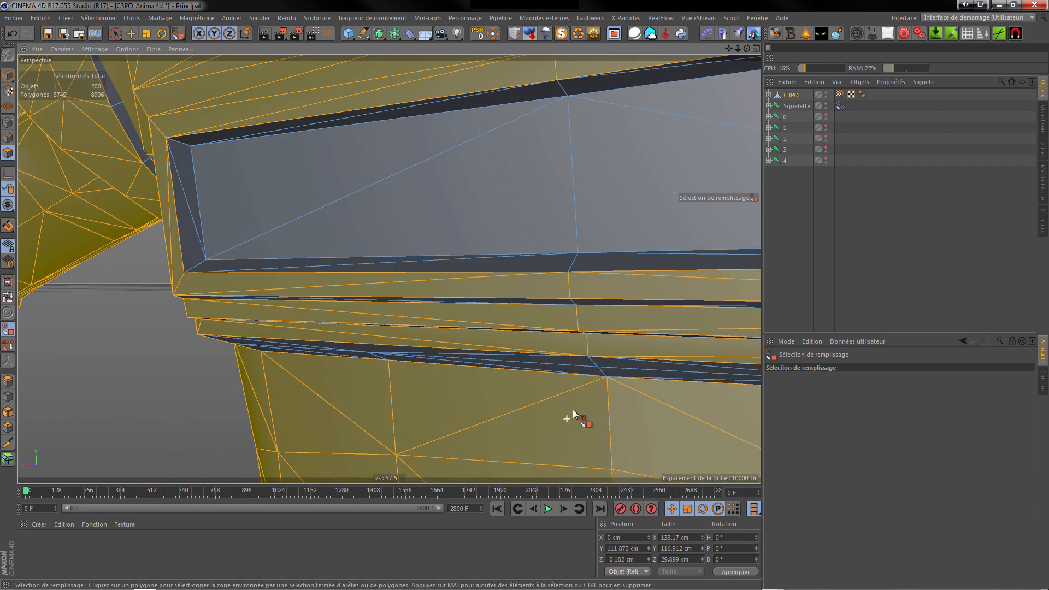
left_click(577, 302, "shift")
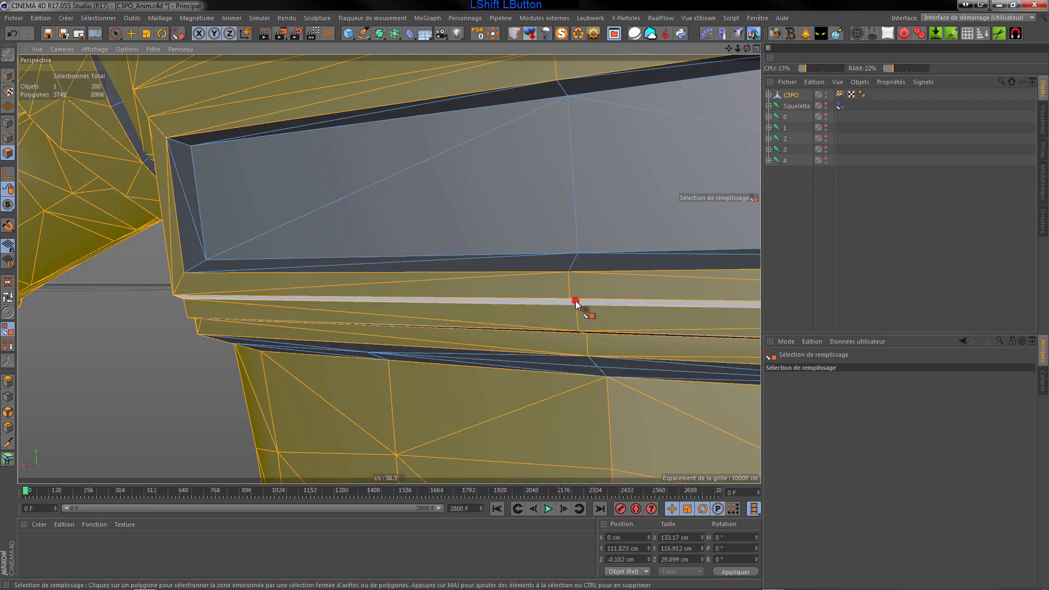
left_click(582, 371, "shift")
scroll(441, 389, "down", 8)
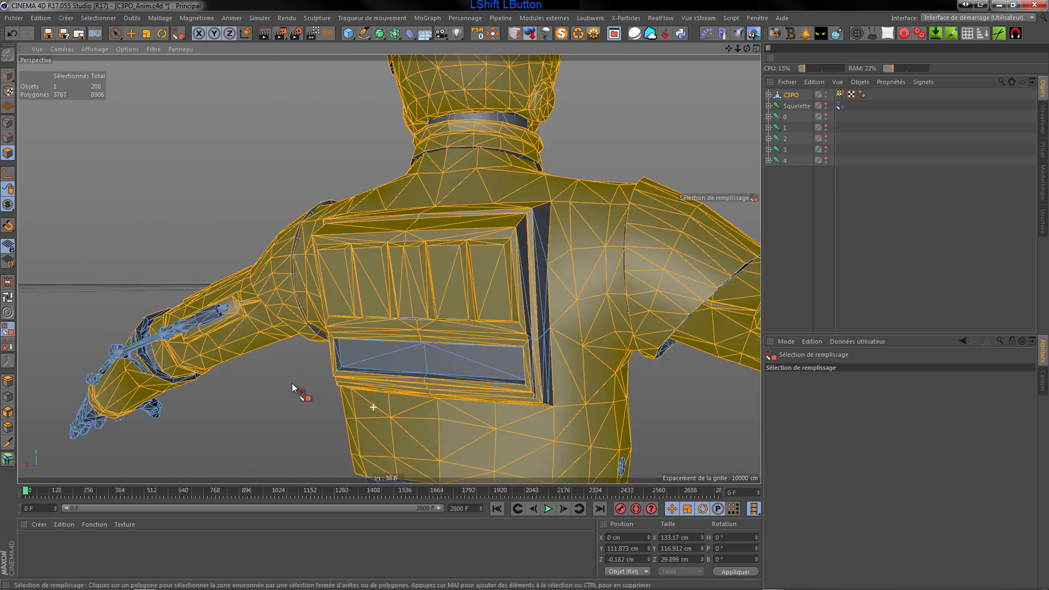
left_click(473, 274, "shift")
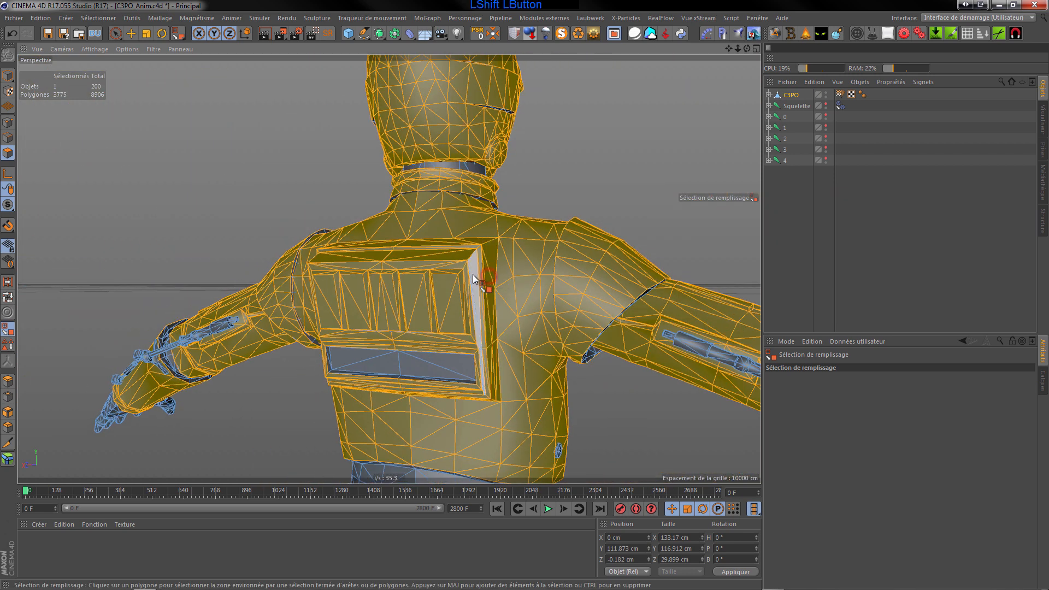
scroll(569, 393, "down", 10)
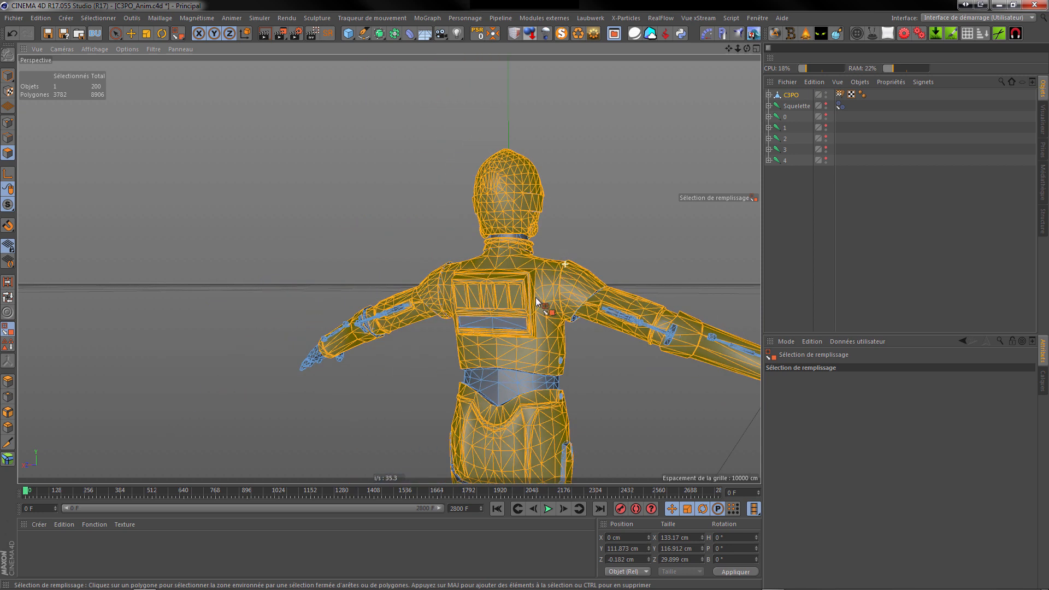
Add both knee blocks, both lower legs and the knee discs reachable from behind to the polygon selection
scroll(534, 445, "up", 5)
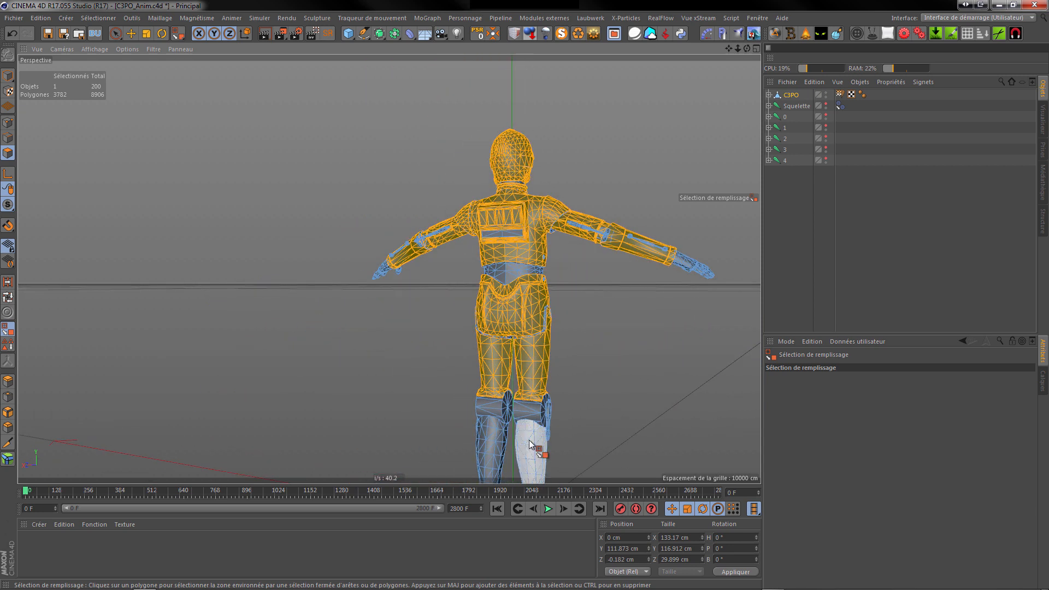
left_click(524, 405, "shift")
left_click(489, 402, "shift")
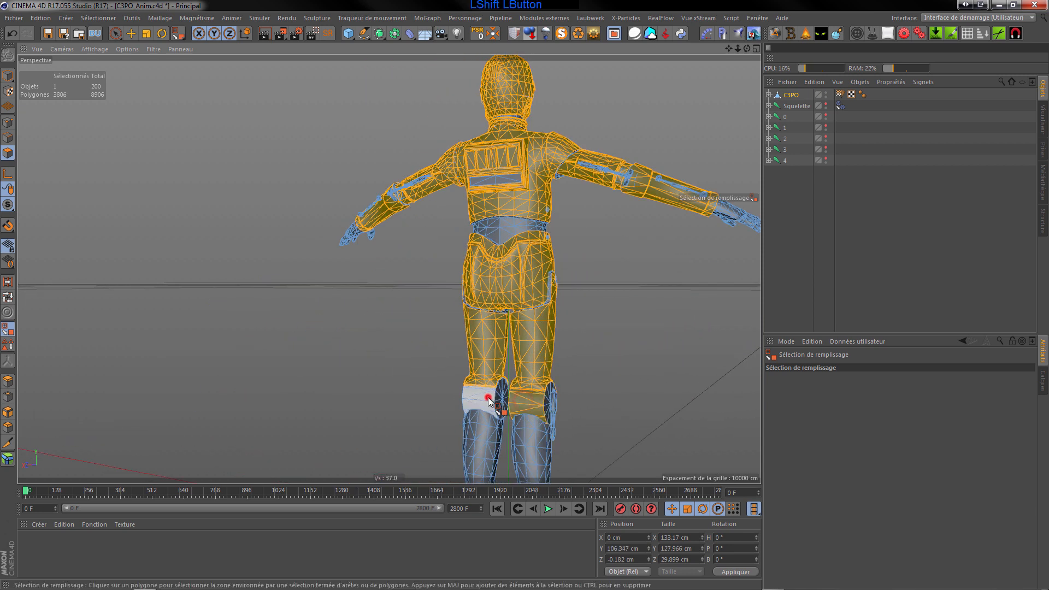
left_click(480, 435, "shift")
left_click(538, 440, "shift")
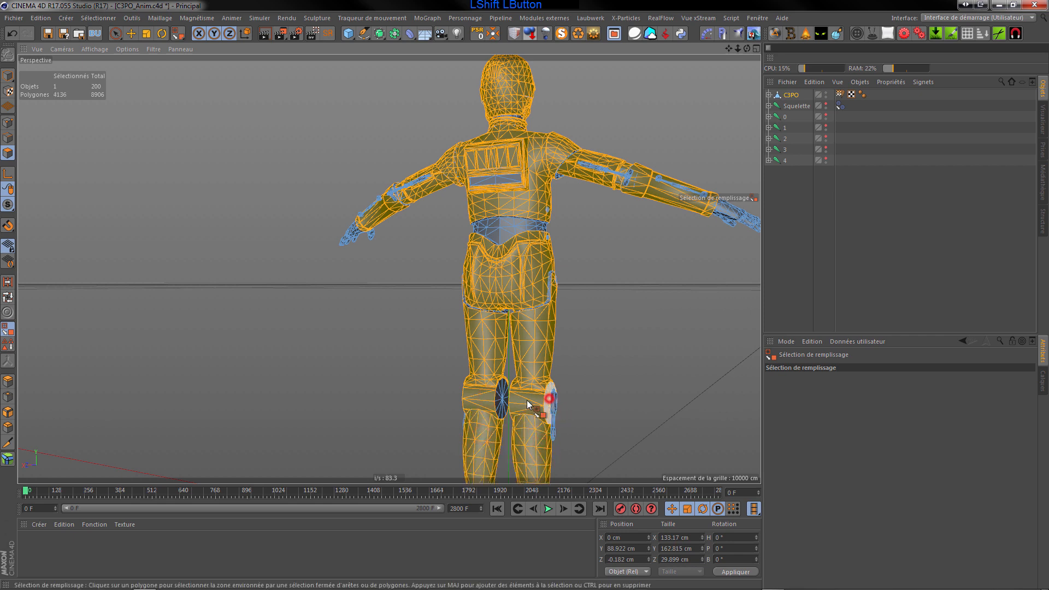
left_click(504, 403, "shift")
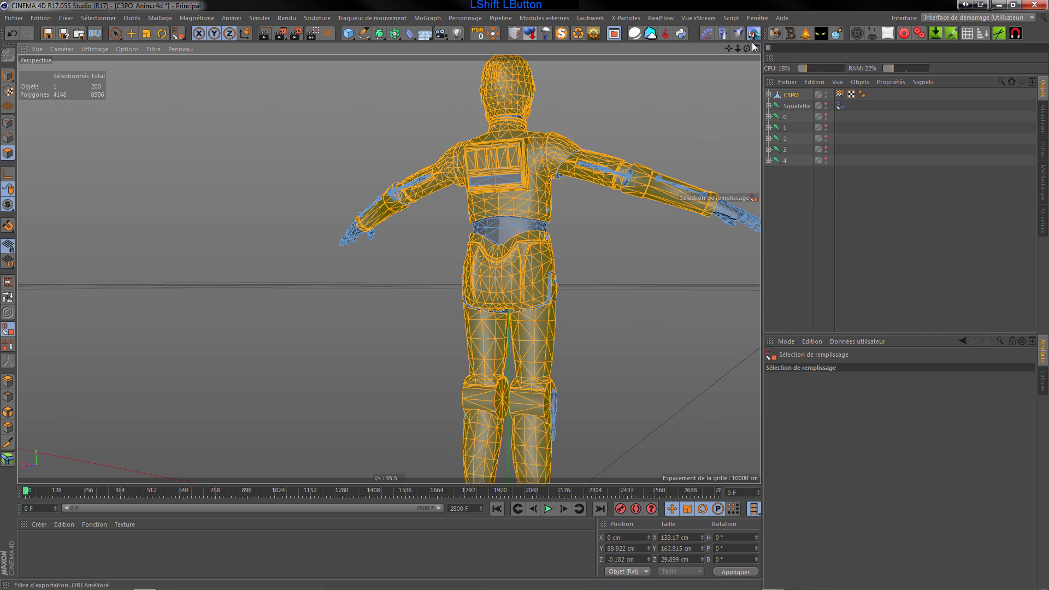
Add C3PO's left hand with all its fingers to the polygon selection
left_click_drag(747, 48, 683, 55)
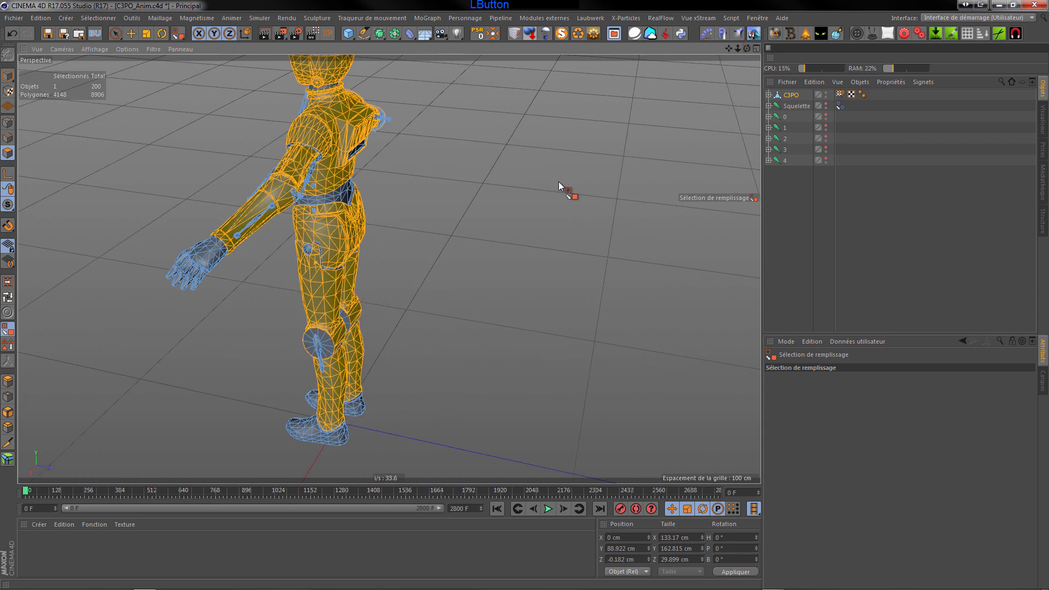
left_click(195, 281, "shift")
left_click(194, 278, "shift")
left_click(191, 275, "shift")
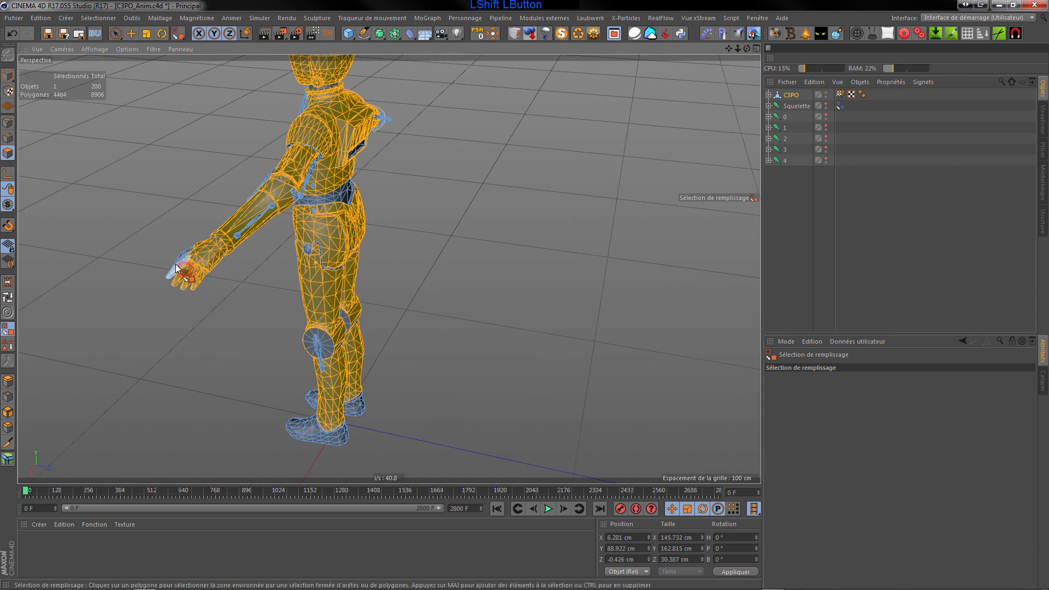
left_click(179, 258, "shift")
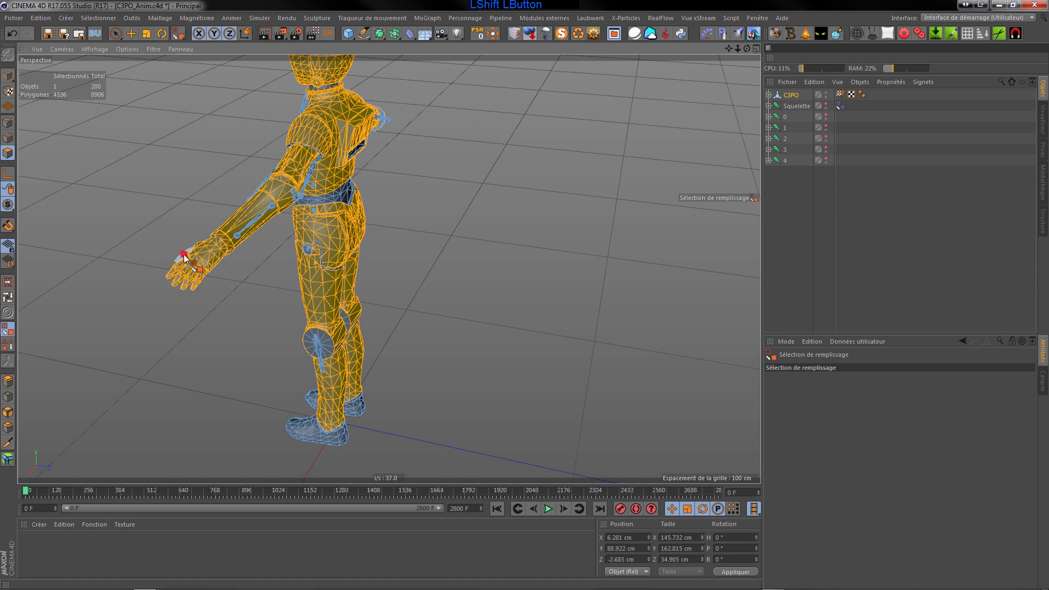
Add C3PO's right hand with its thumb and all its fingers to the polygon selection
left_click_drag(747, 48, 499, 293)
scroll(608, 266, "down", 5)
scroll(223, 380, "up", 5)
scroll(335, 332, "up", 2)
left_click(352, 283, "shift")
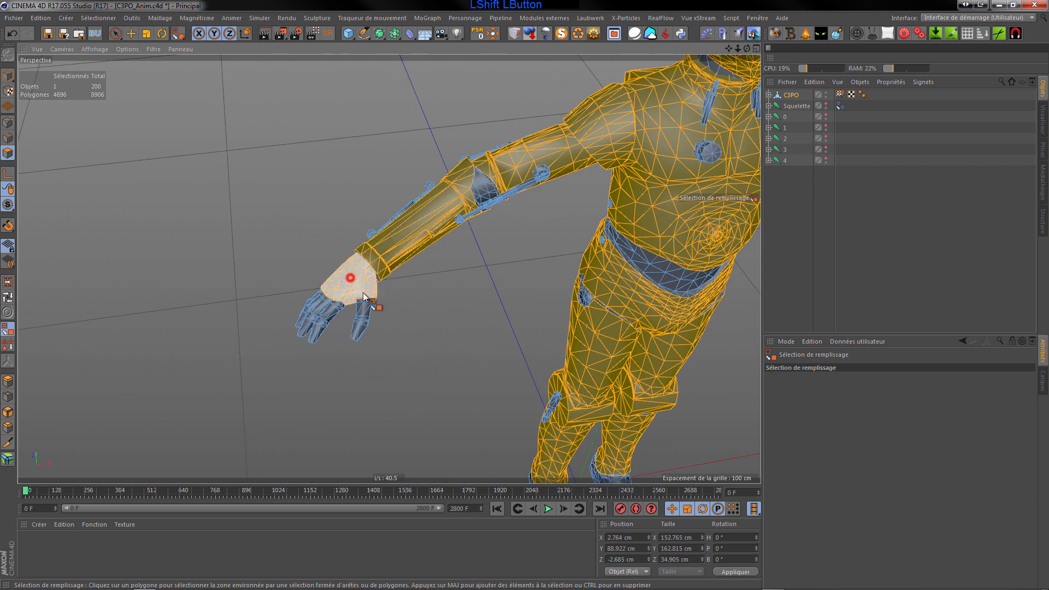
left_click(361, 307, "shift")
left_click(322, 319, "shift")
left_click(313, 313, "shift")
left_click(310, 307, "shift")
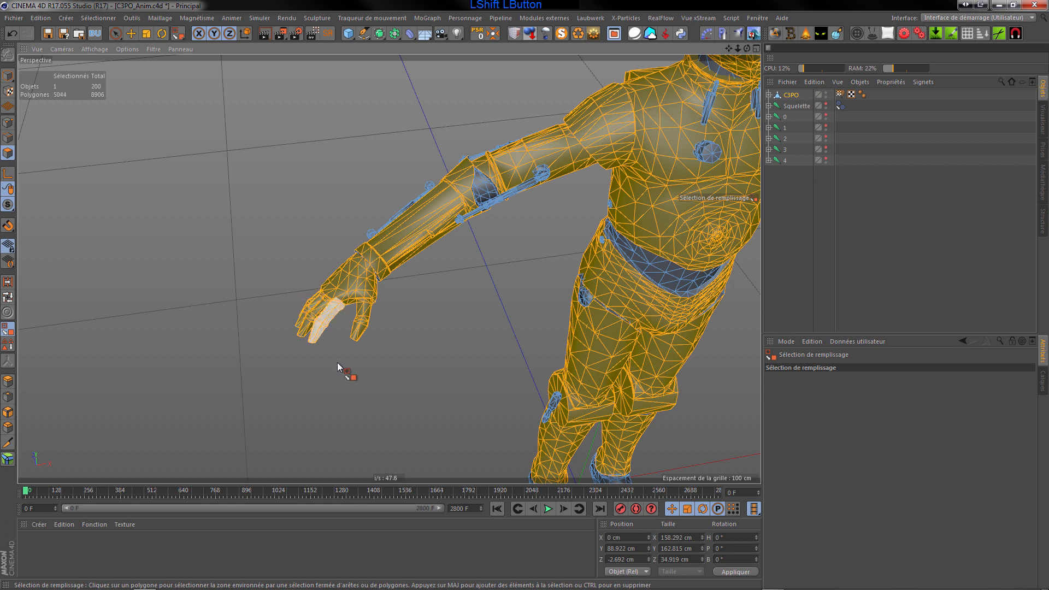
Add both of C3PO's feet to the polygon selection
scroll(255, 216, "down", 5)
left_click(445, 403, "shift")
left_click(479, 398, "shift")
scroll(495, 355, "up", 4)
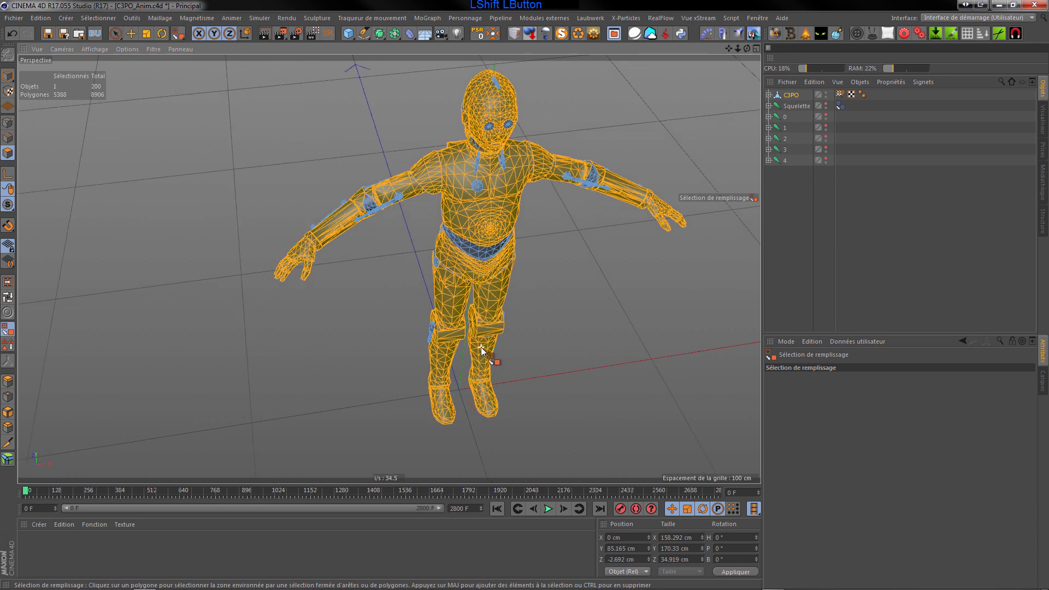
Add the remaining side discs of both knees to the polygon selection
left_click_drag(747, 50, 667, 26)
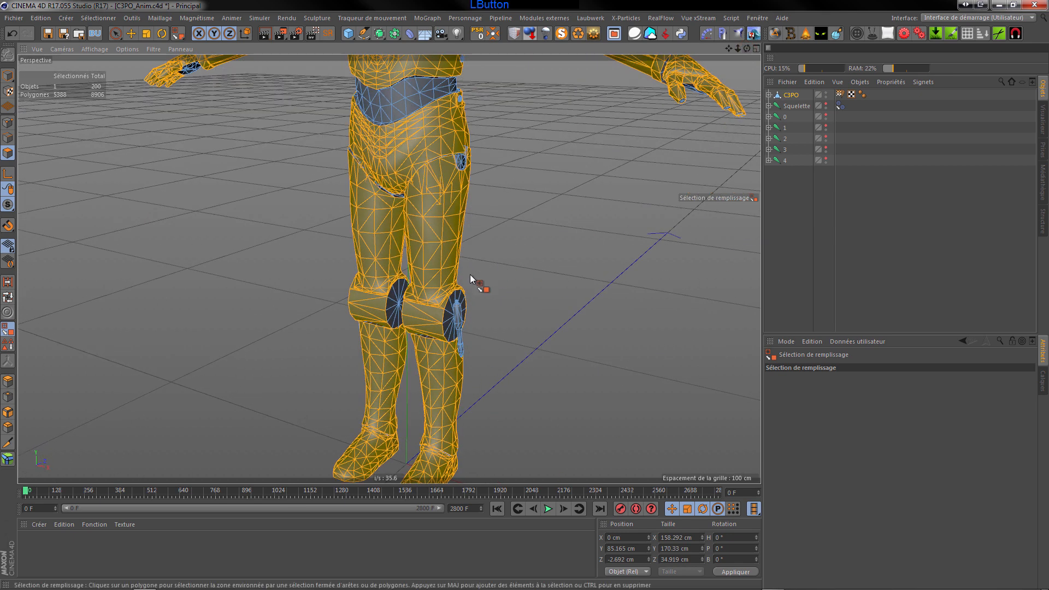
left_click(403, 299, "shift")
left_click(445, 322, "shift")
scroll(536, 299, "down", 5)
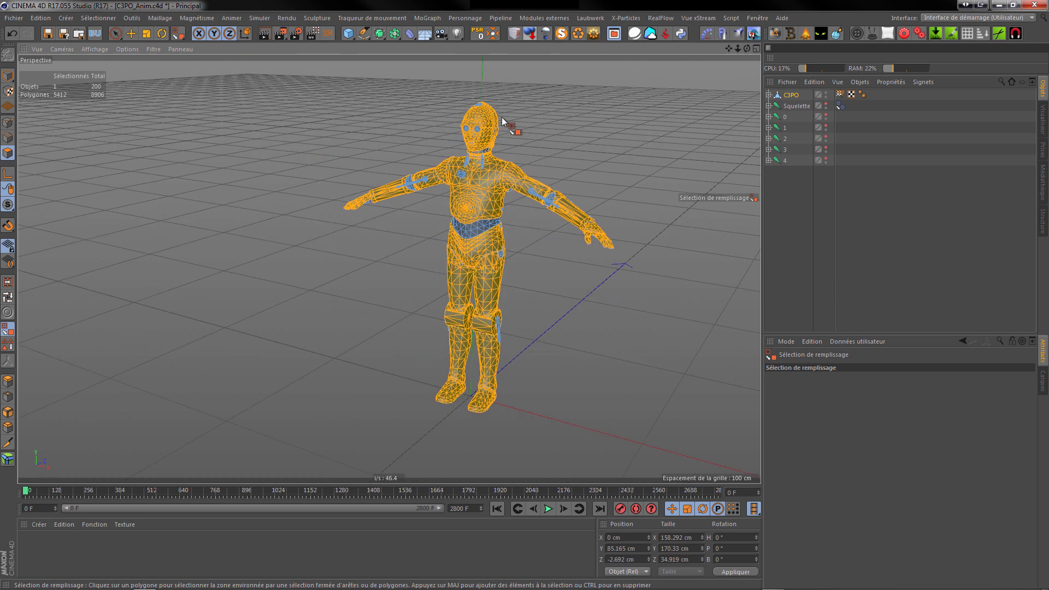
Store the selected polygons as a polygon selection named Metal and reselect the C3PO object
scroll(502, 121, "up", 4)
left_click_drag(748, 48, 749, 55)
left_click_drag(389, 269, 389, 268)
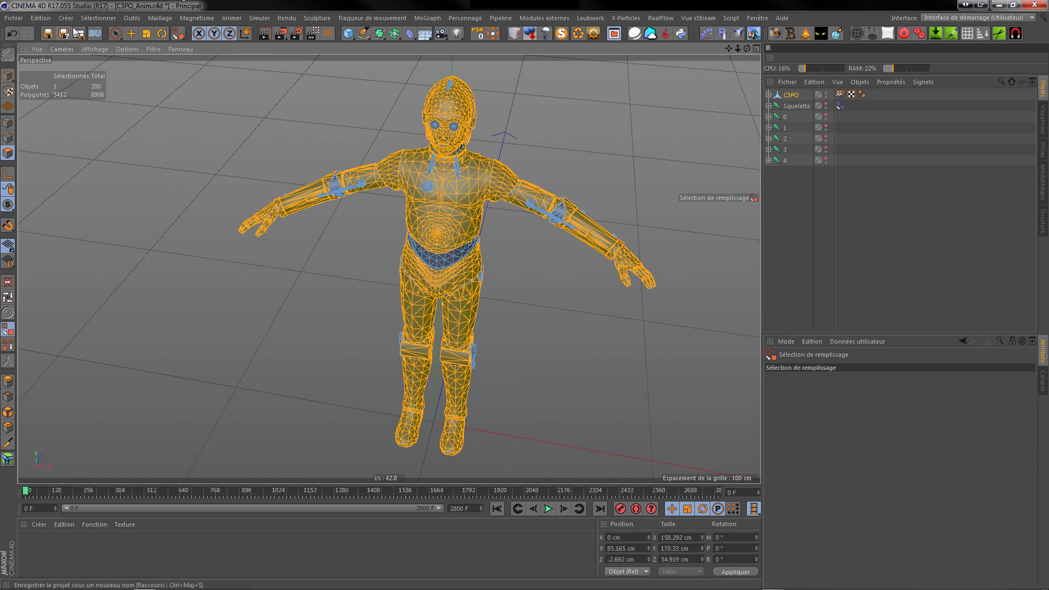
left_click(96, 20)
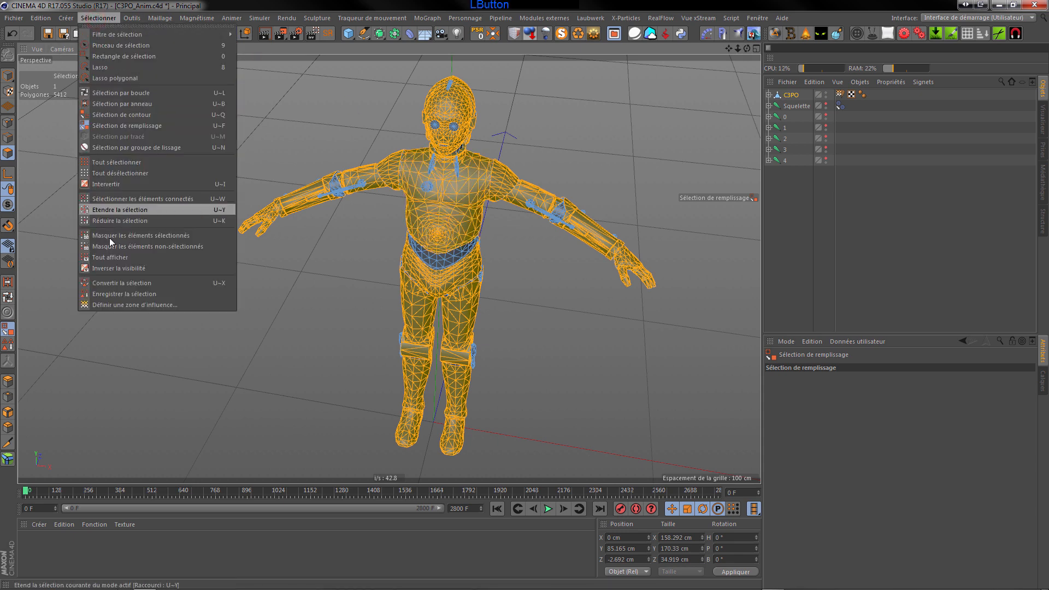
left_click(128, 293)
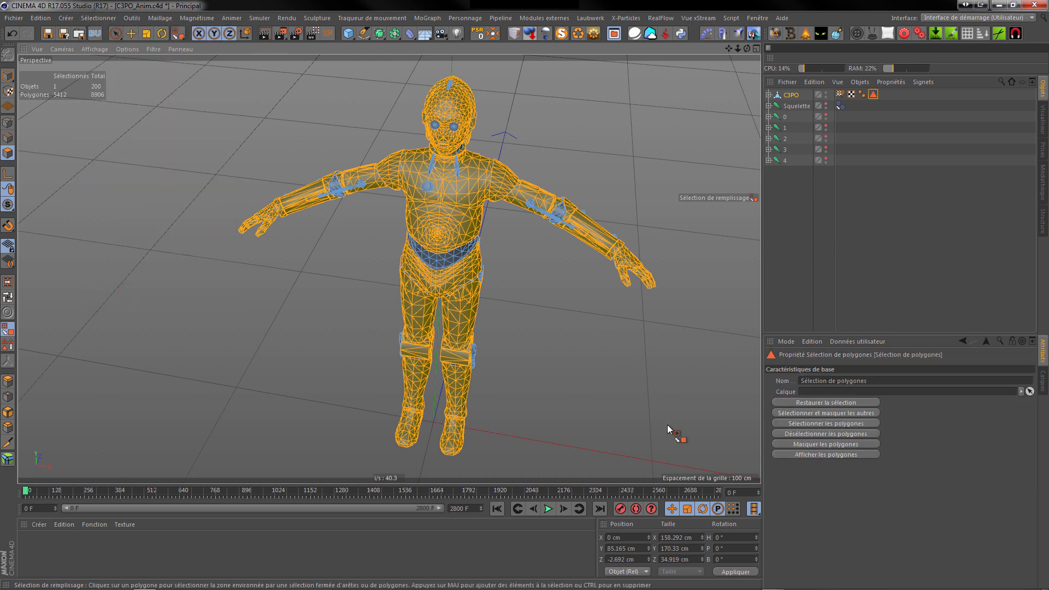
left_click(874, 381)
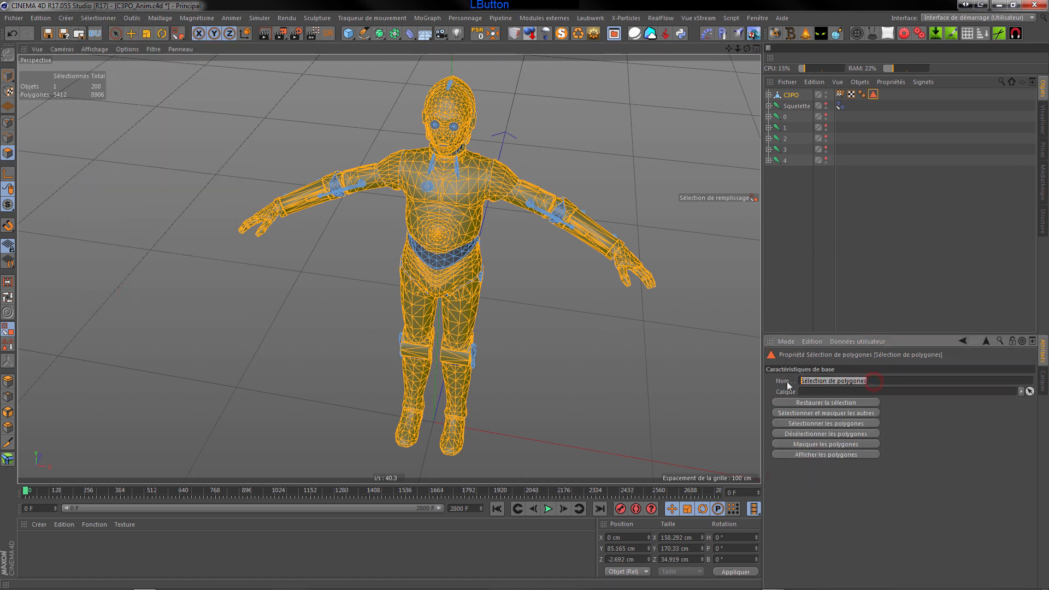
type("Metal")
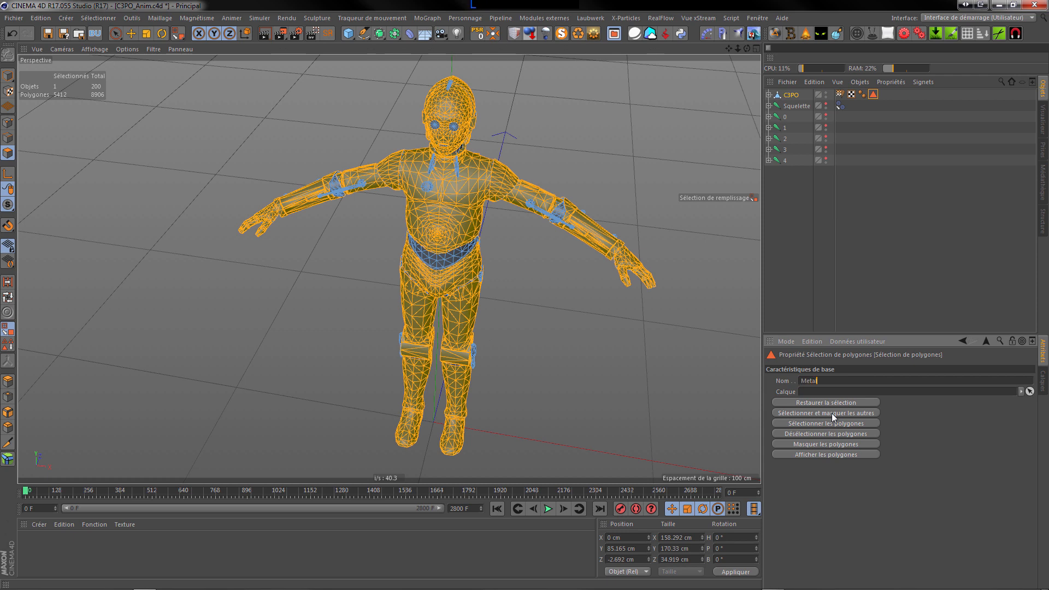
key("Return")
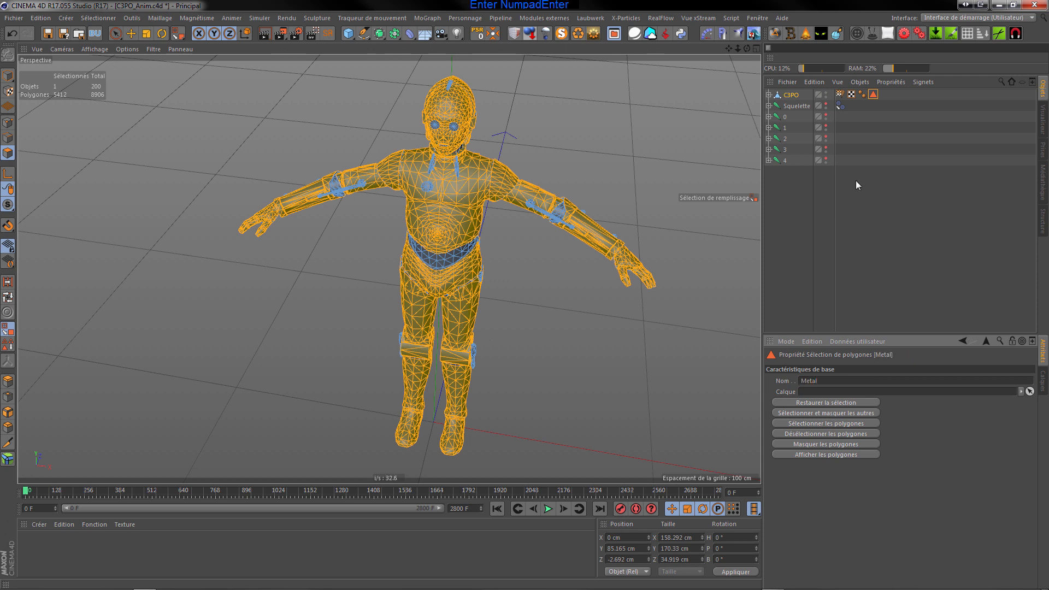
left_click(789, 217)
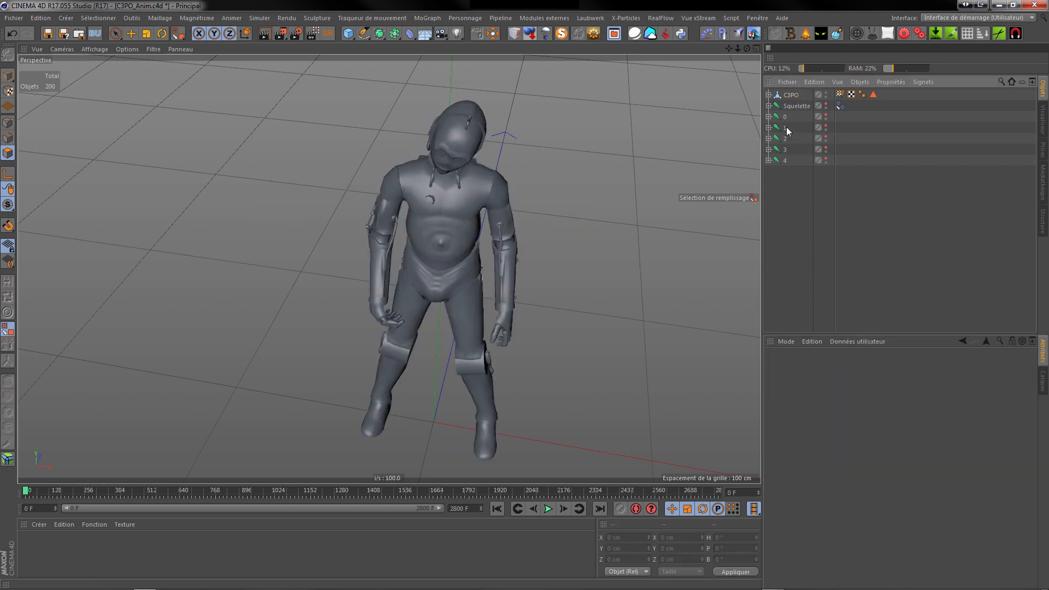
left_click(792, 96)
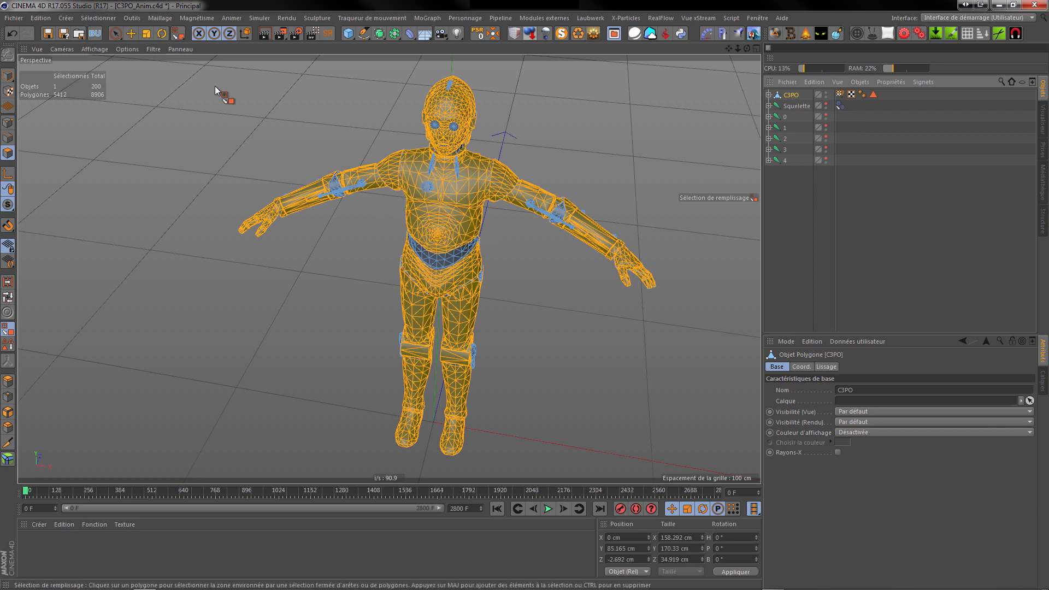
Invert C3PO's polygon selection and store it as a polygon selection named Interieur
left_click(109, 20)
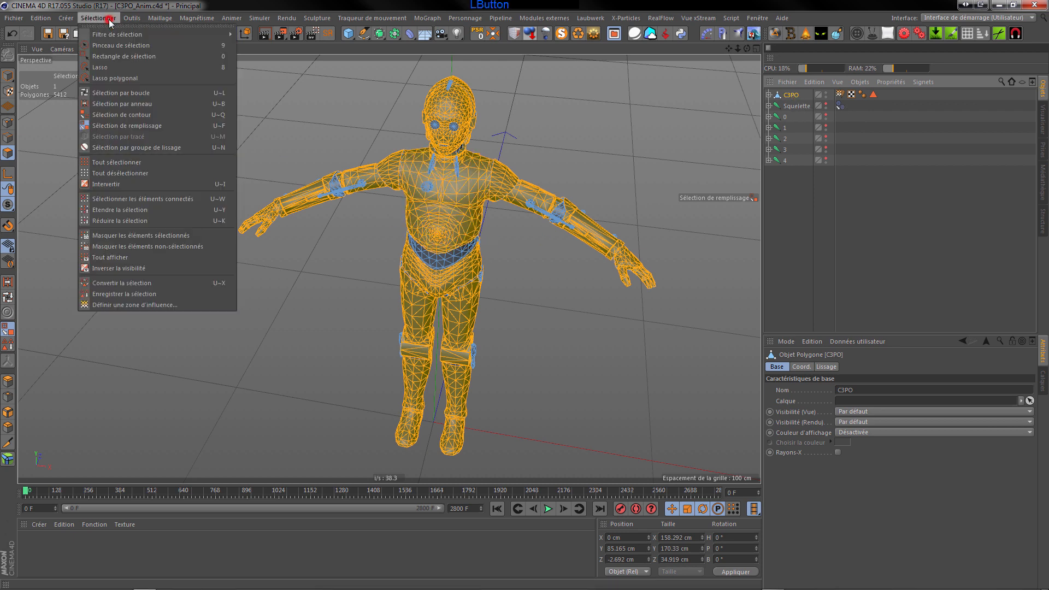
left_click(110, 184)
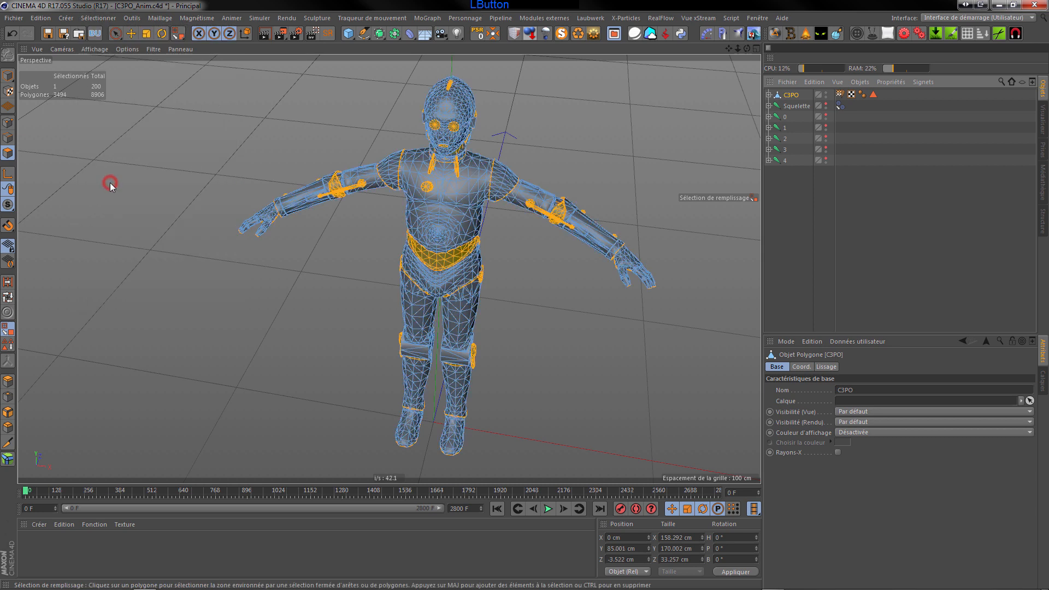
left_click(98, 18)
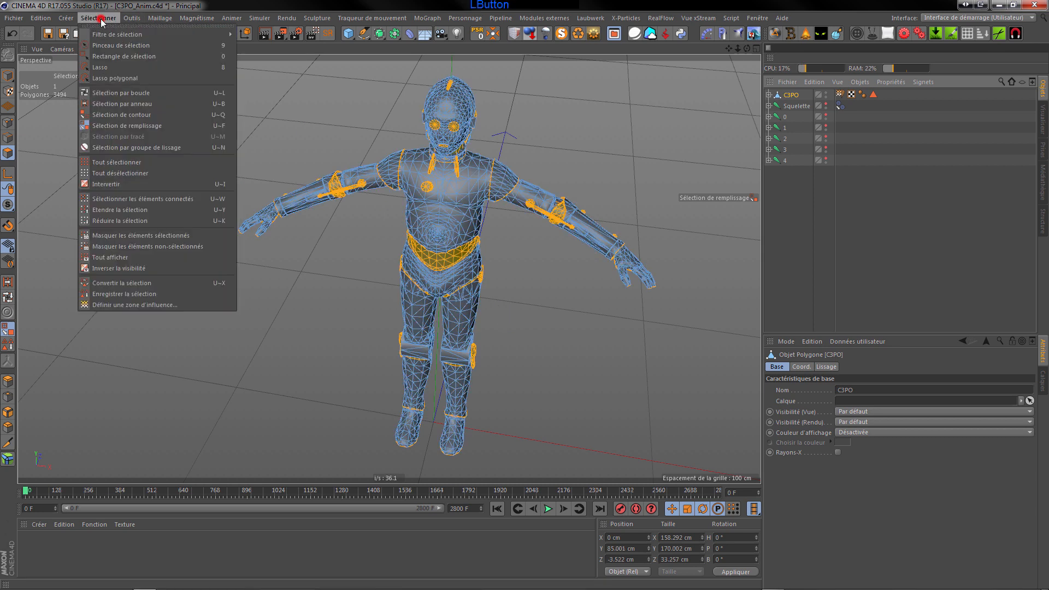
left_click(136, 294)
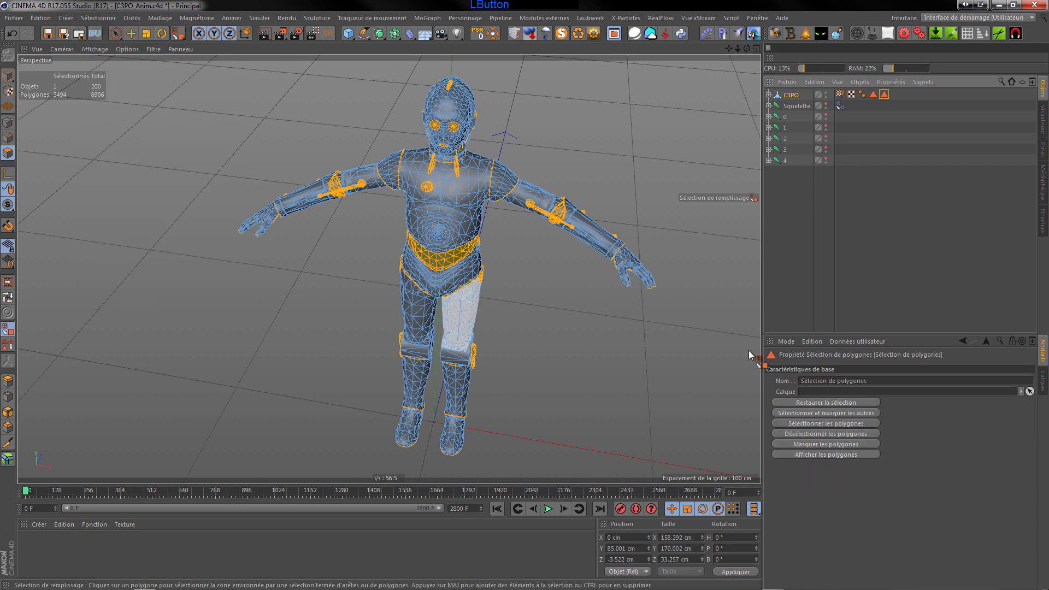
left_click_drag(870, 384, 751, 392)
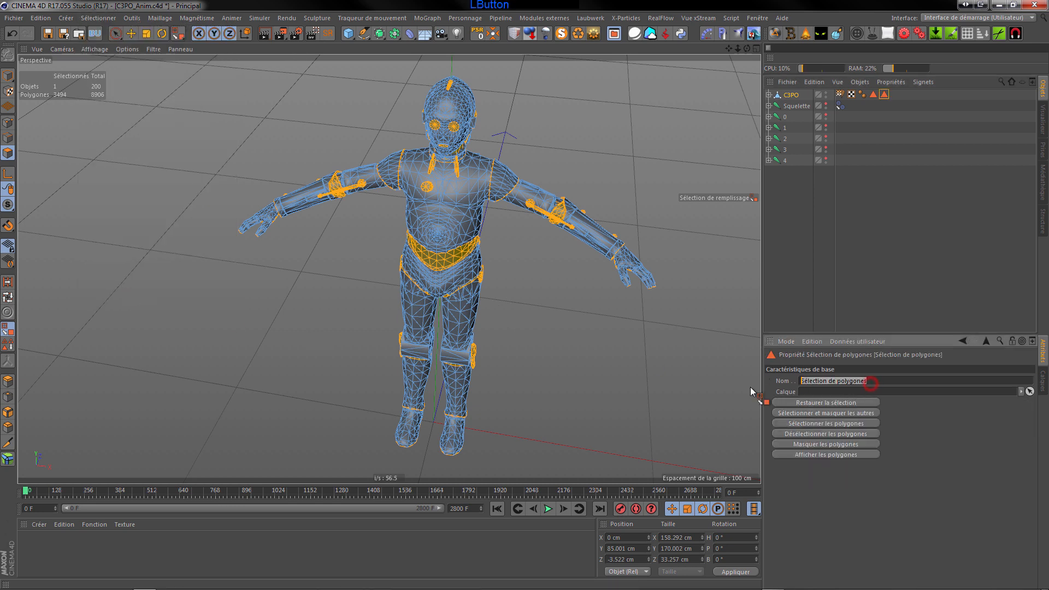
key("BackSpace")
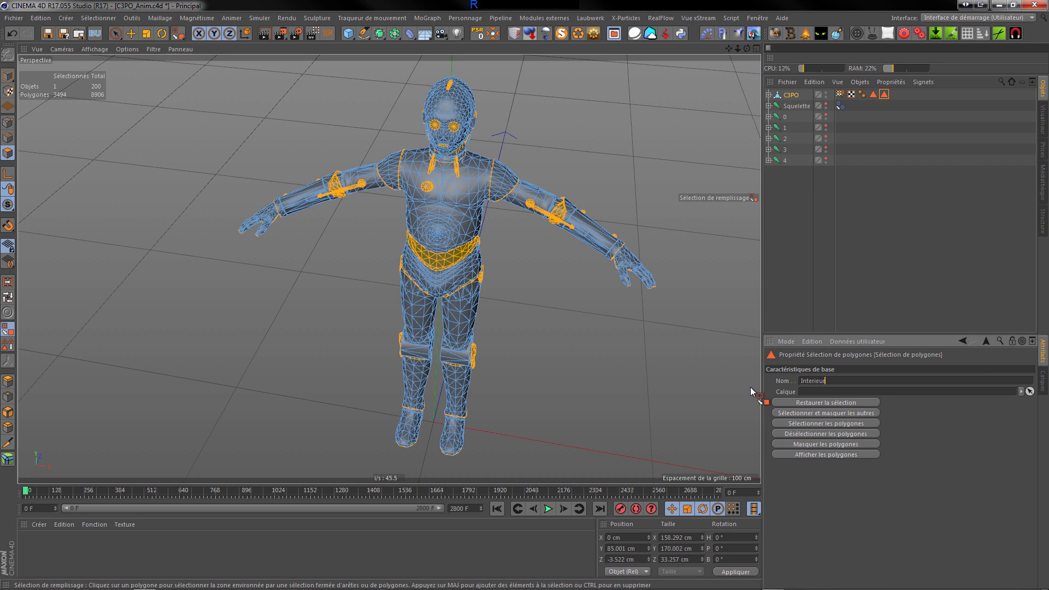
key("Return")
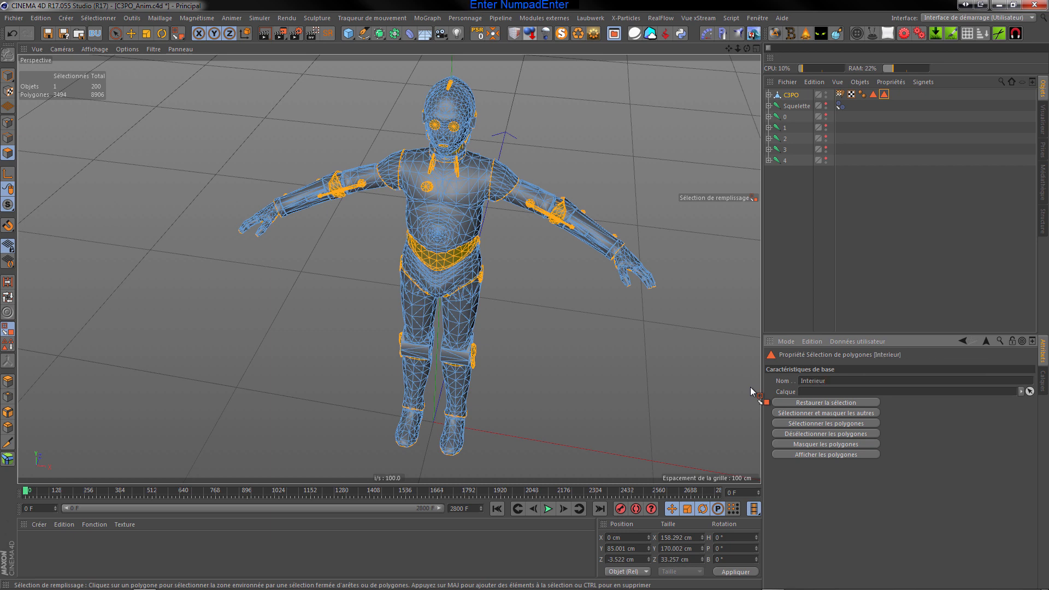
left_click(786, 202)
left_click(790, 96)
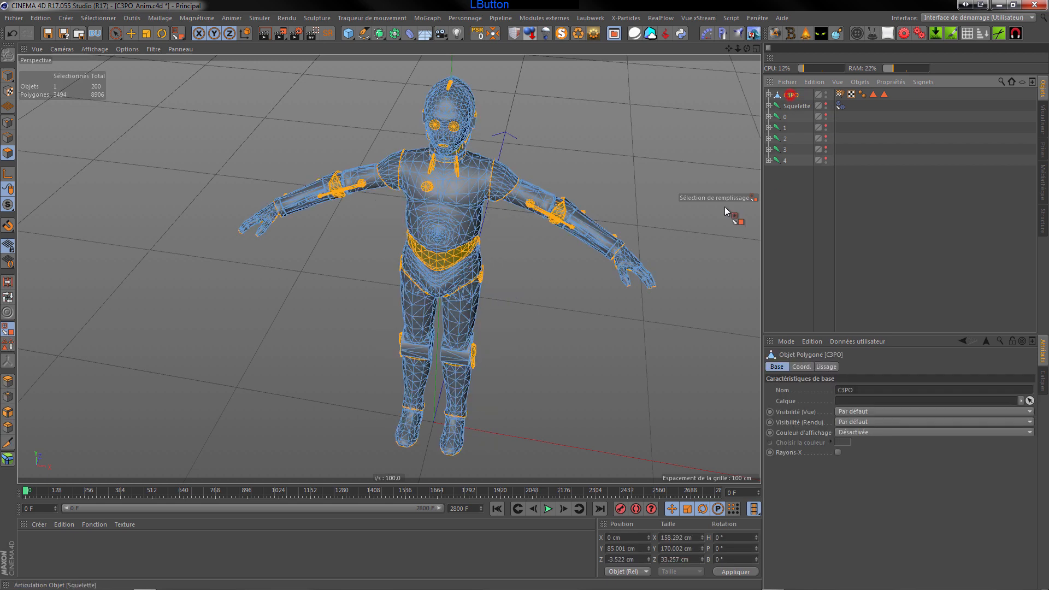
Create two new materials and rename Mat.1 as Metal in the material editor
left_click(70, 545)
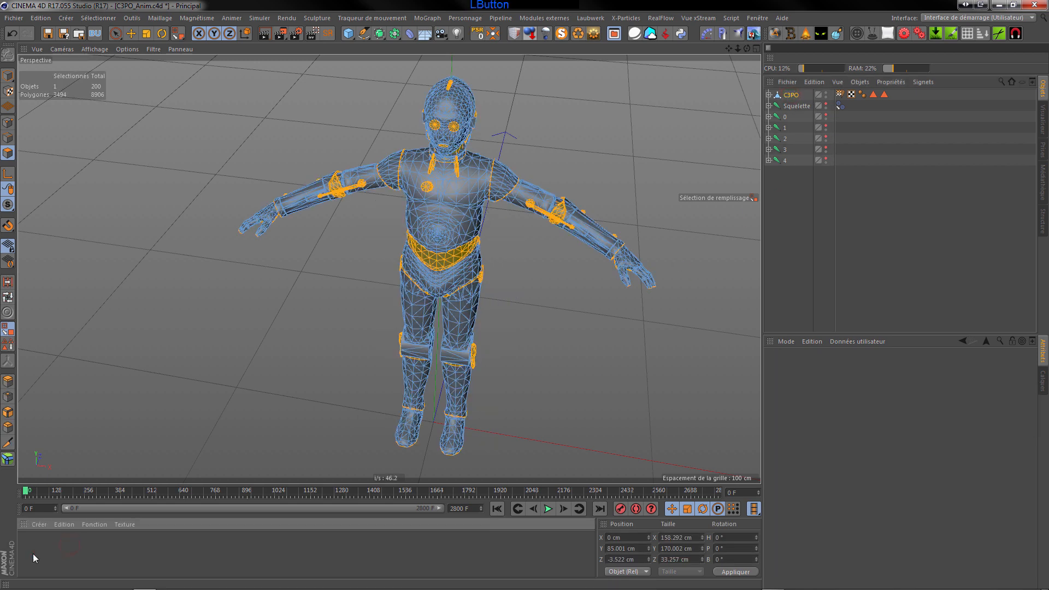
double_click(34, 556)
double_click(60, 554)
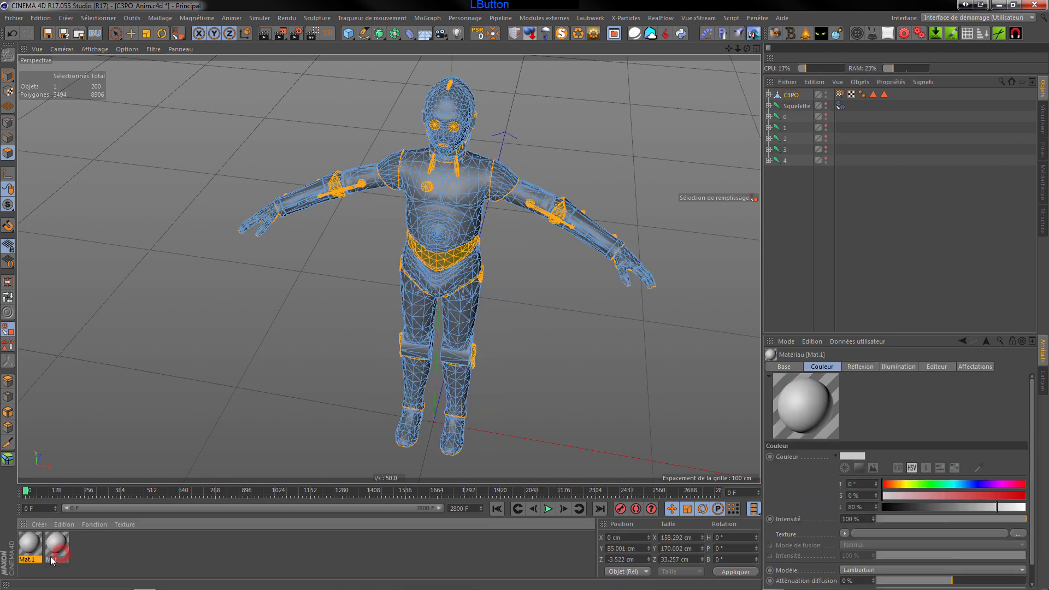
double_click(31, 548)
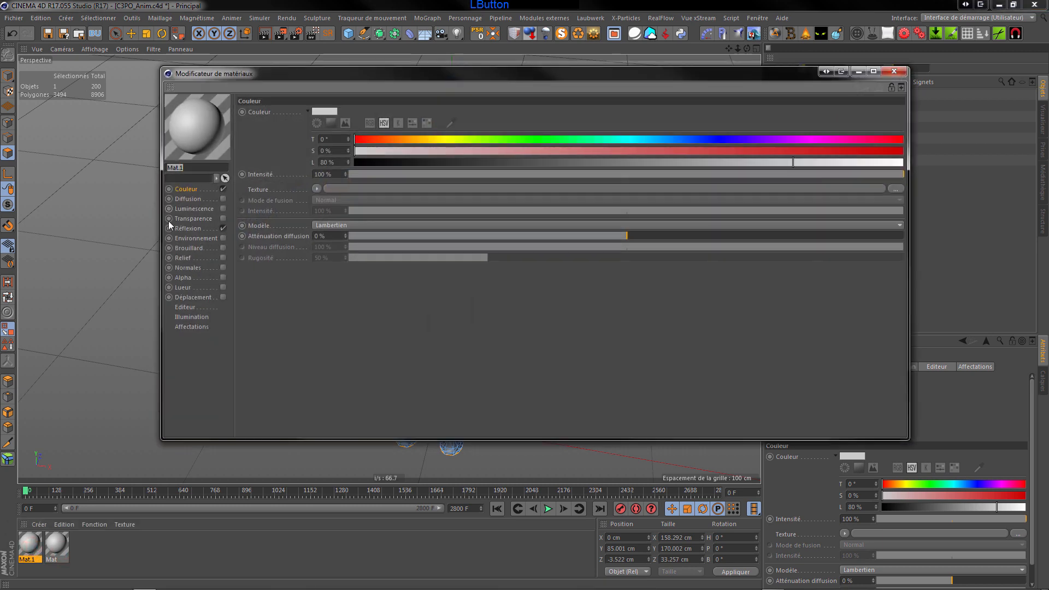
left_click(190, 166)
Load Diff.png from the Tutoriel/C4D/tex folder as the Metal material's colour texture
left_click(895, 189)
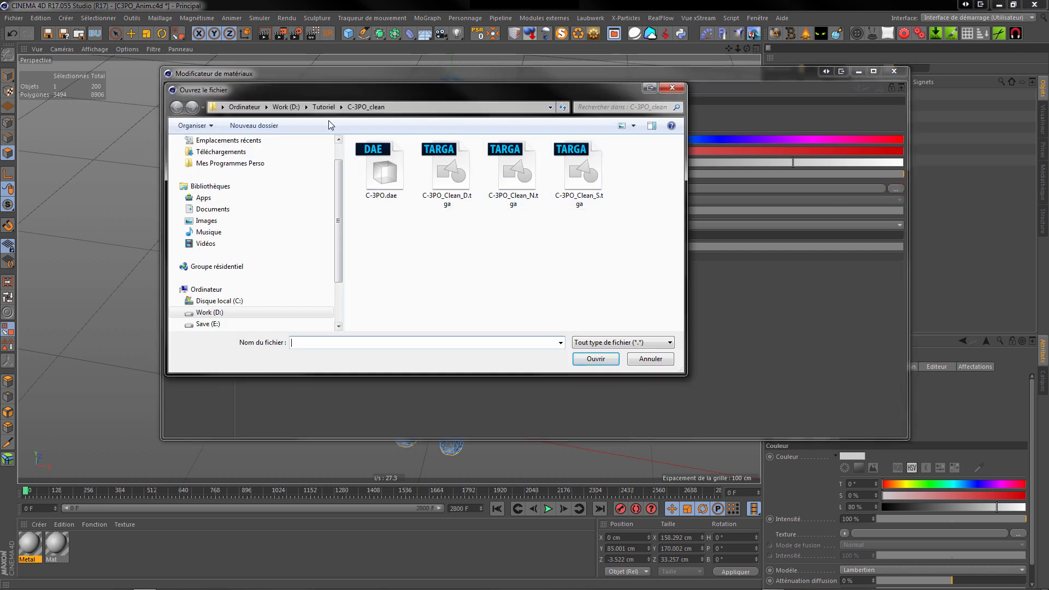
left_click(324, 108)
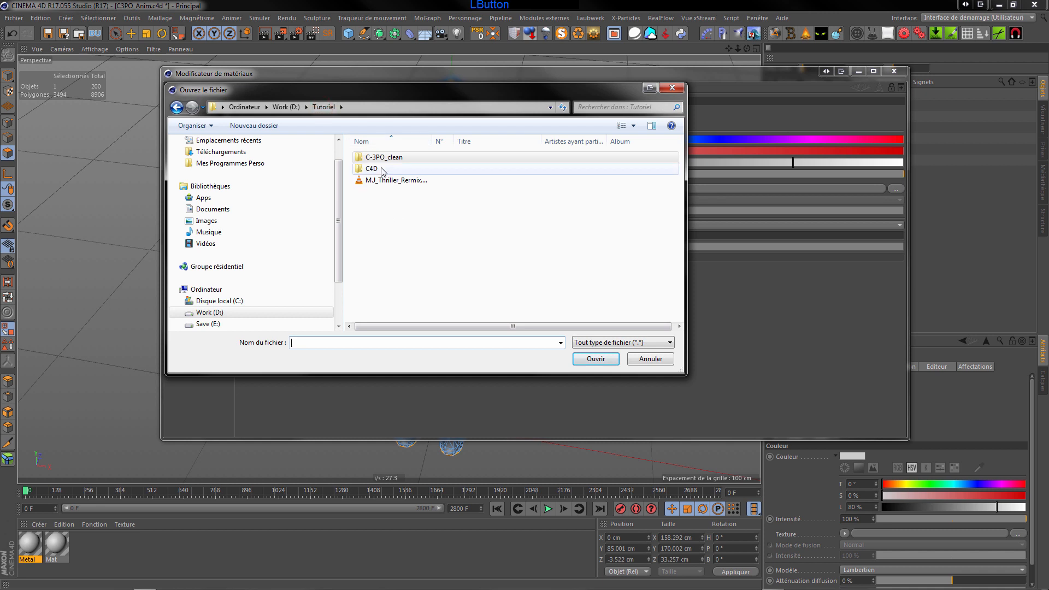
double_click(381, 169)
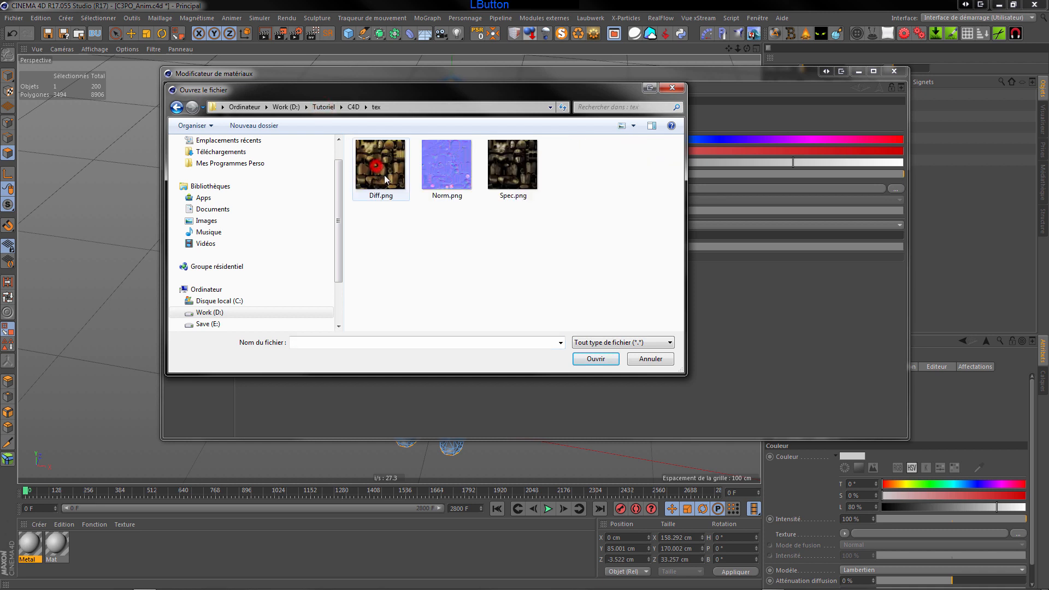
left_click(381, 166)
left_click(588, 365)
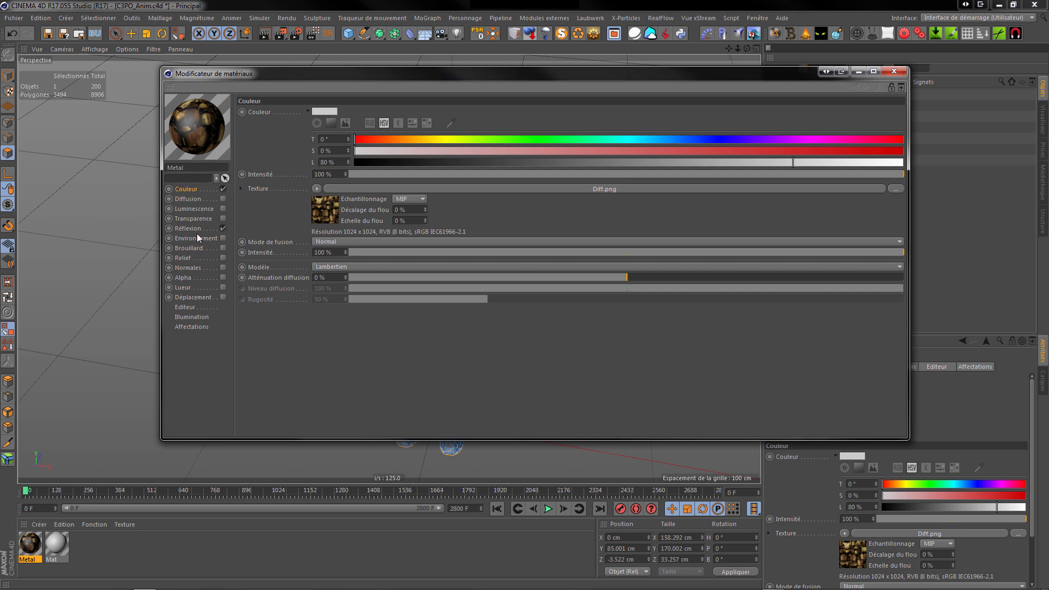
Replace the Metal material's default specular layer with a GGX reflection layer
left_click(201, 229)
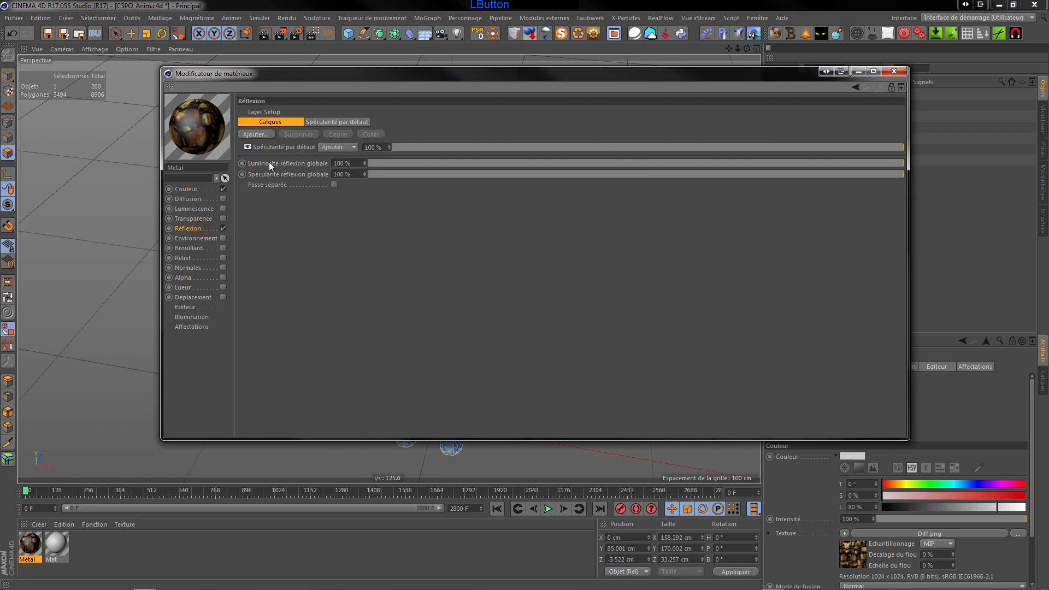
left_click(274, 147)
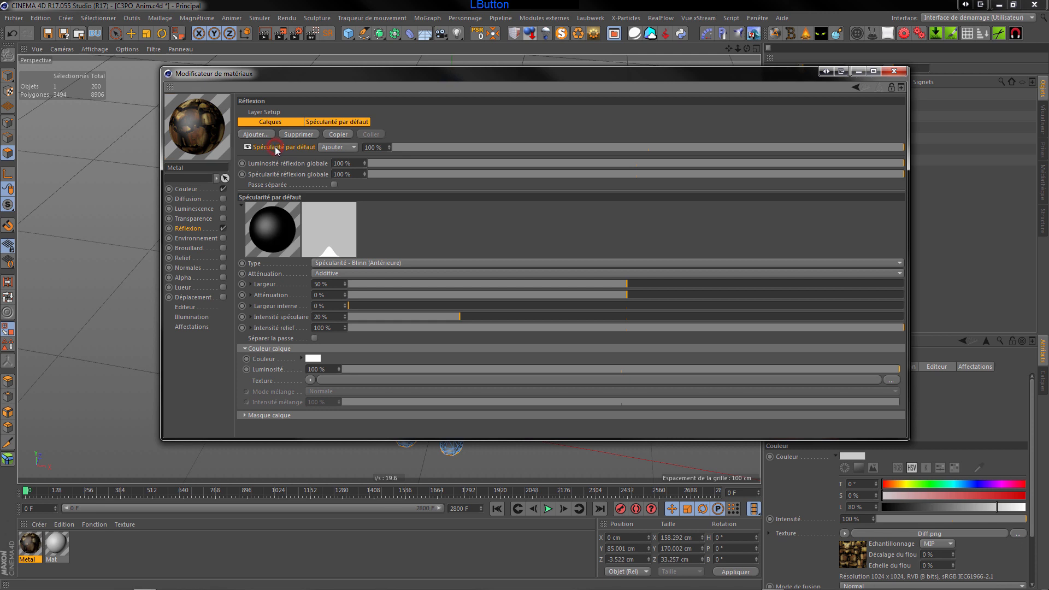
key("Delete")
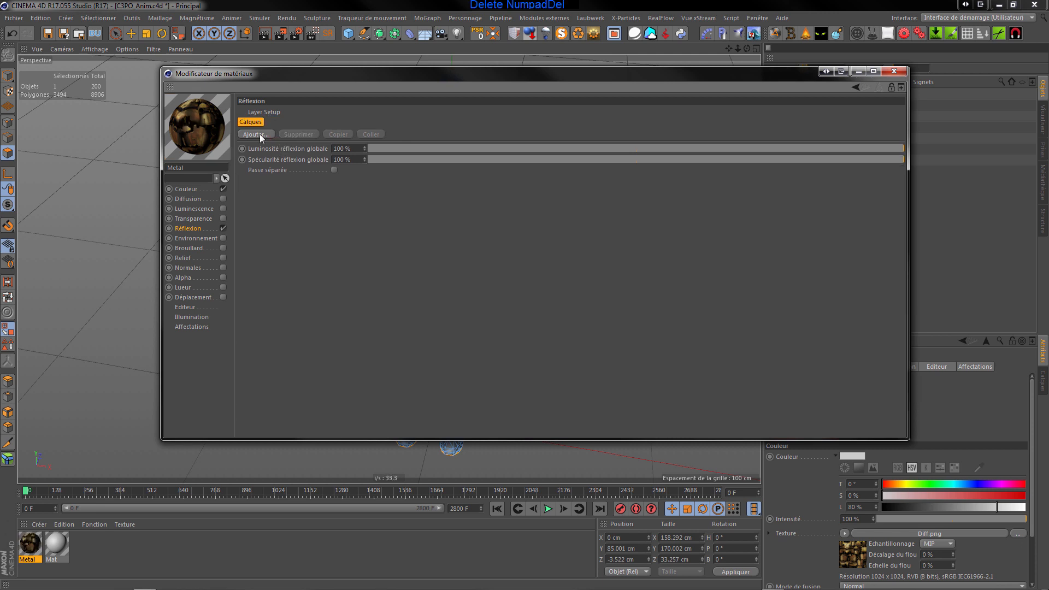
left_click(260, 133)
left_click(292, 150)
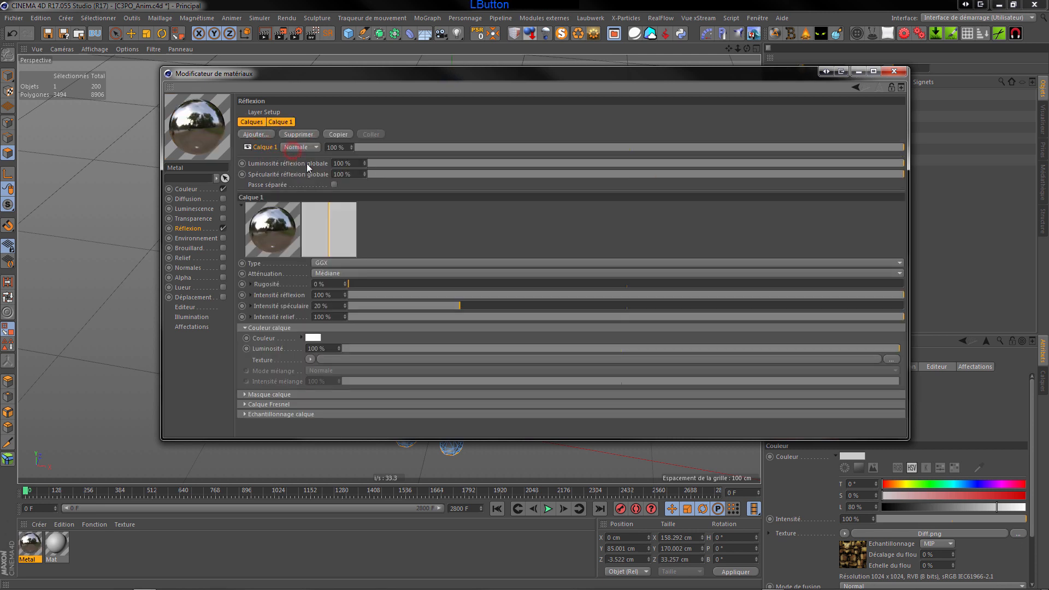
Set the reflection layer's Fresnel to Conducteur with the Nitrure de titane preset
left_click(244, 405)
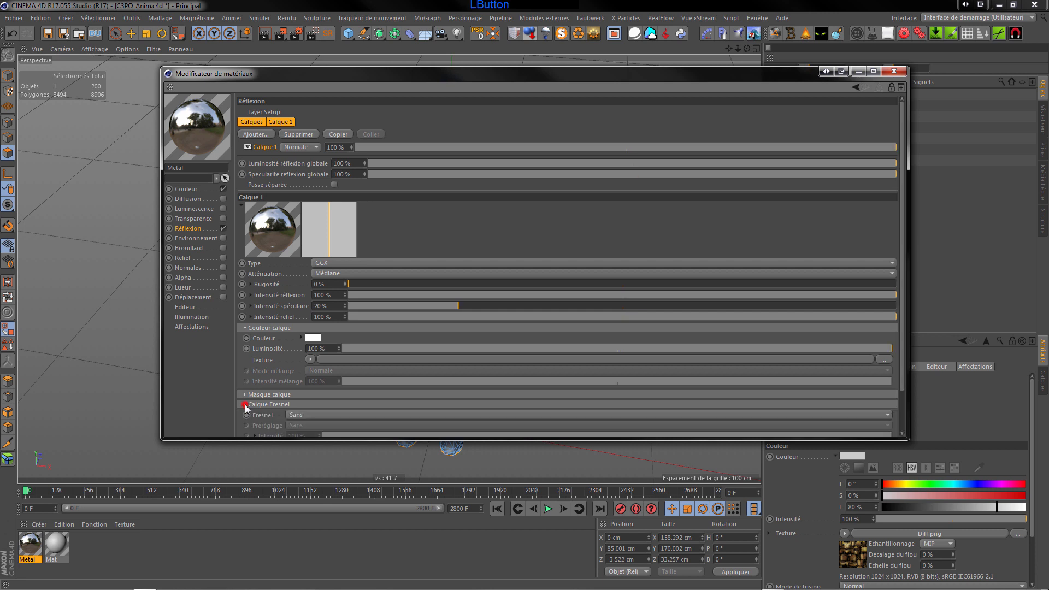
left_click(337, 417)
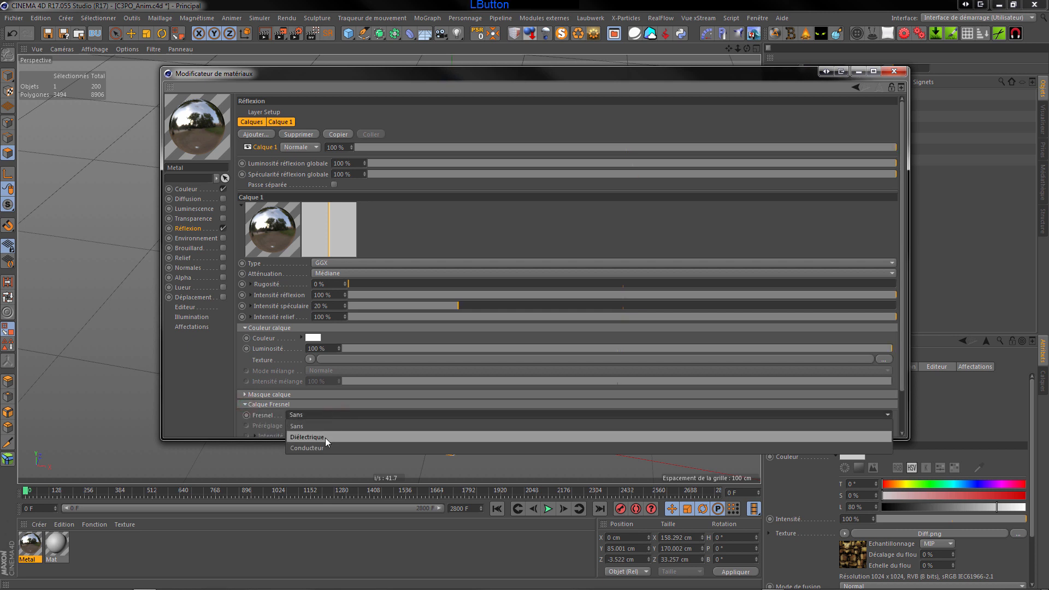
left_click(325, 447)
left_click(324, 425)
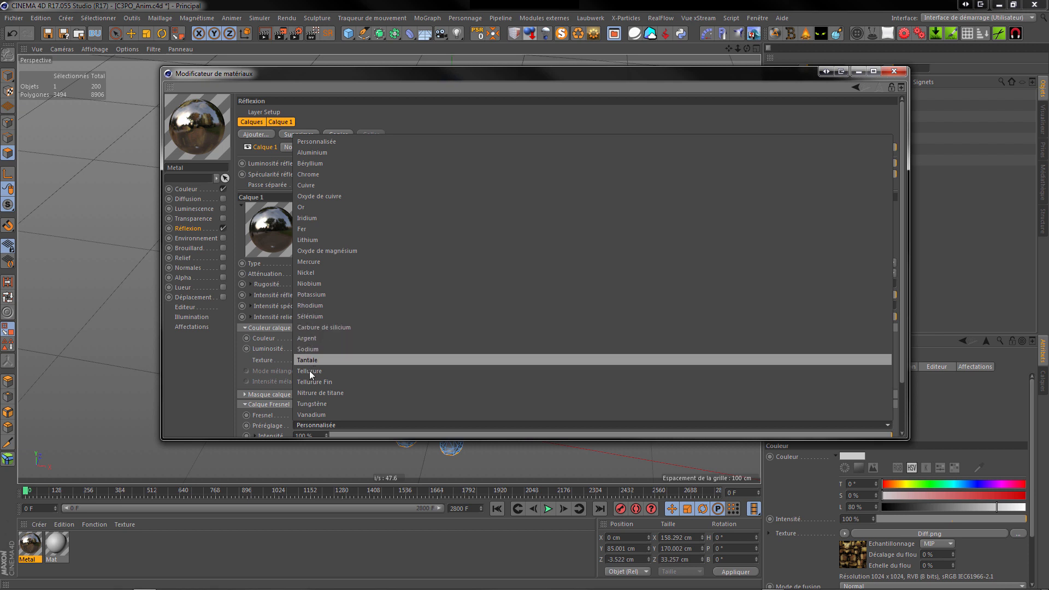
left_click(335, 393)
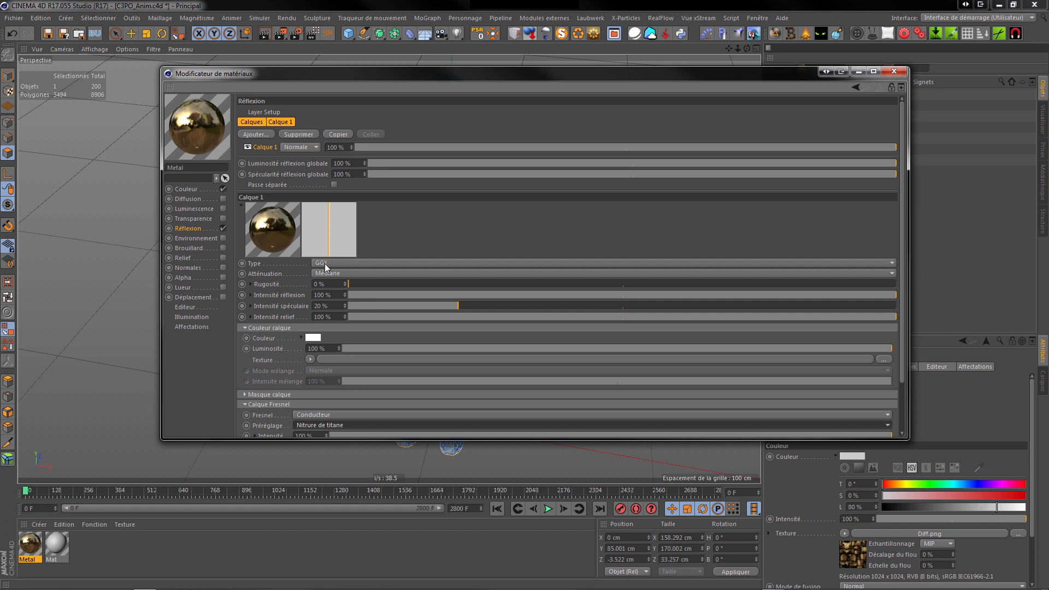
Set the GGX reflection layer's roughness (Rugosité) to 15%
left_click_drag(355, 283, 453, 284)
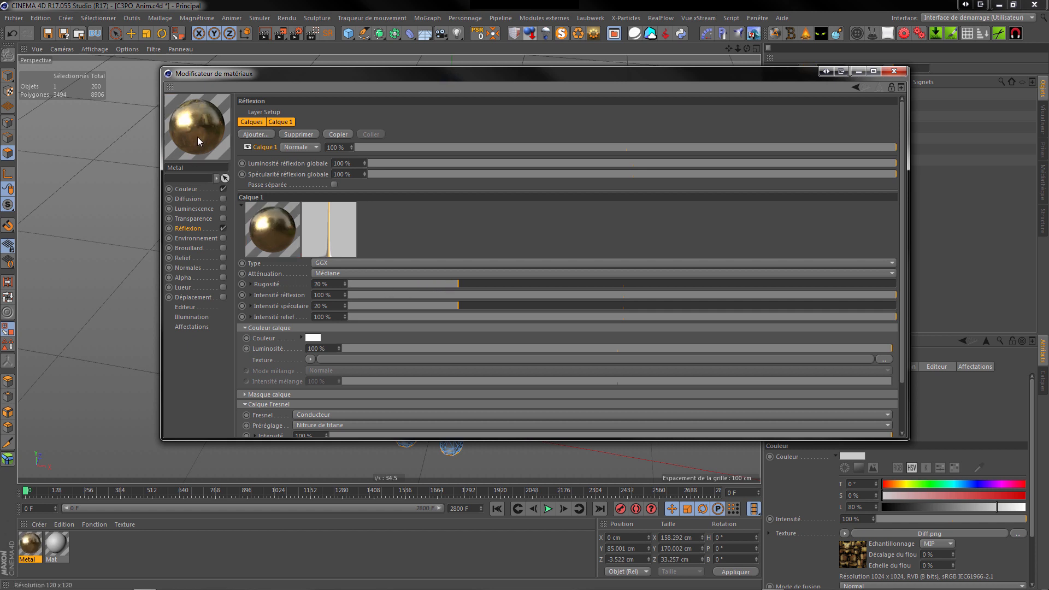
double_click(338, 283)
type("15")
key("Return")
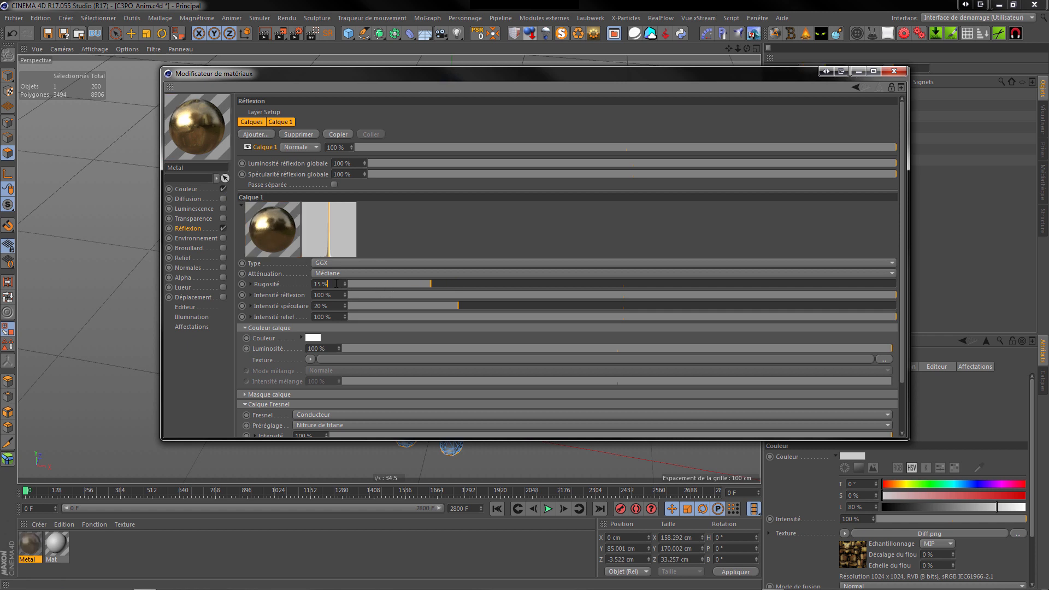
Enable the Metal material's Normales channel with Norm.png as its texture, and close the material editor
left_click(194, 268)
left_click(222, 268)
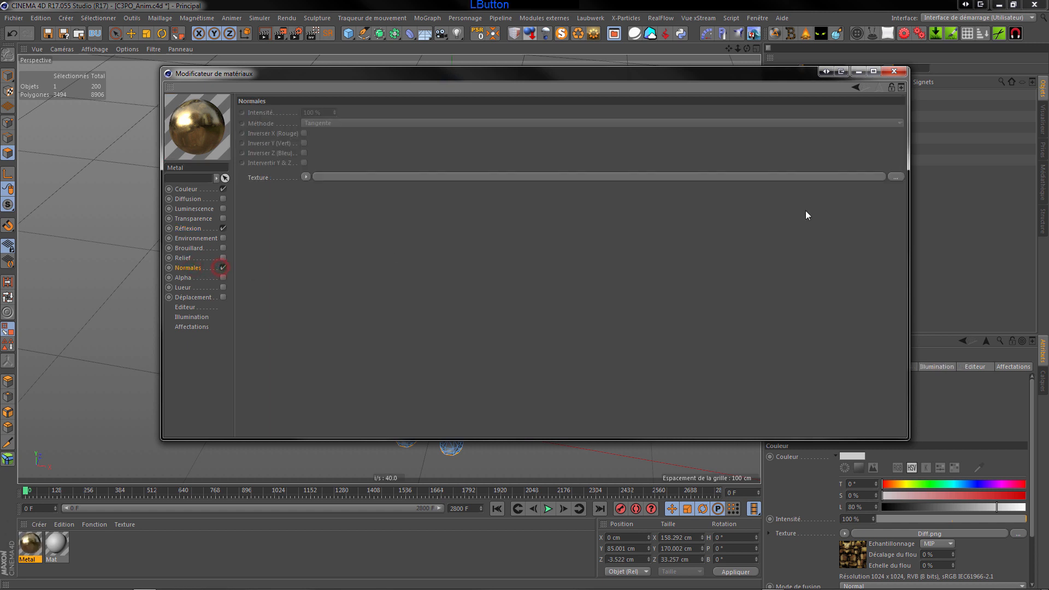
left_click(896, 177)
left_click(451, 168)
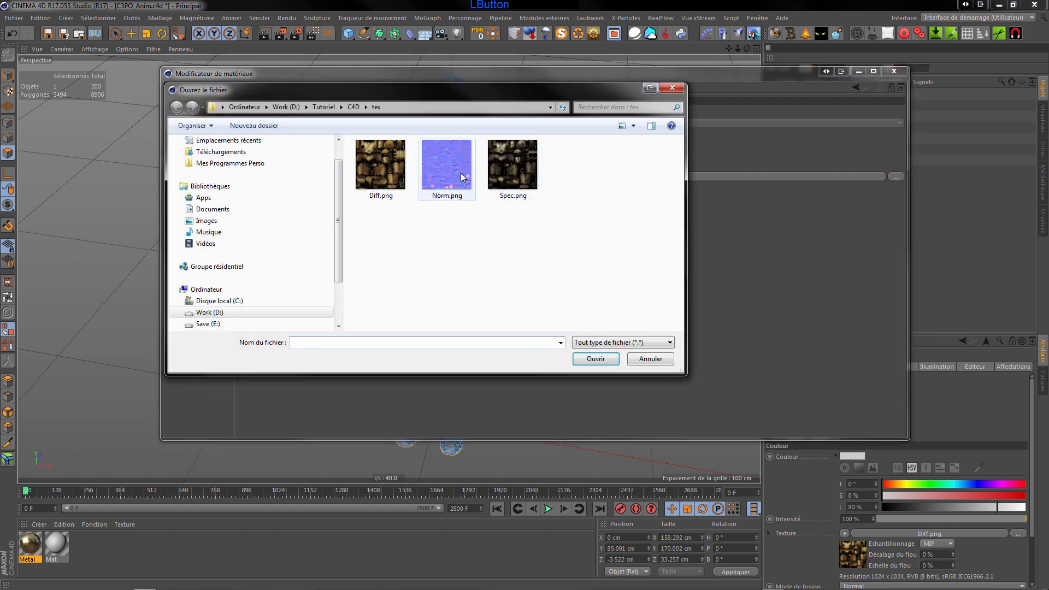
left_click(596, 359)
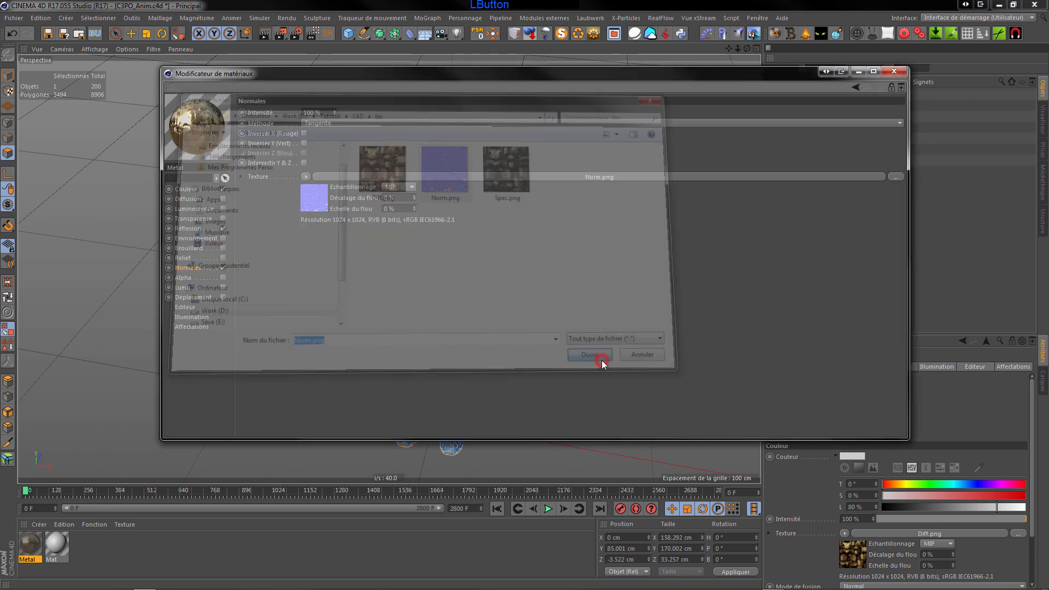
left_click(896, 73)
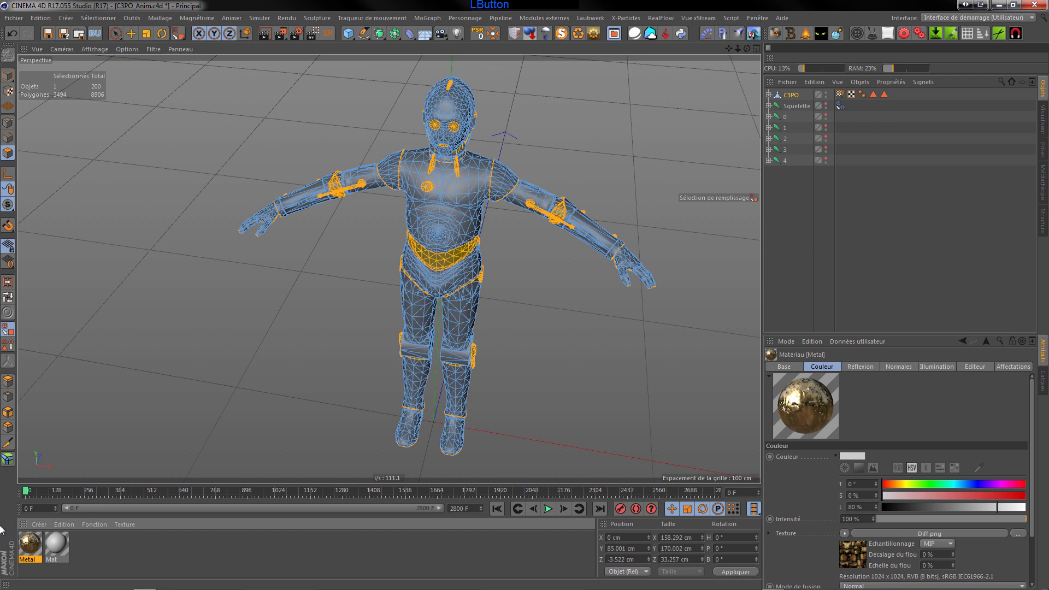
Apply the Metal material to the C3PO object and move its texture tag ahead of the polygon selection tags
left_click_drag(37, 551, 425, 399)
mouse_move(605, 322)
left_mouse_down()
mouse_move(795, 89)
mouse_move(792, 97)
left_mouse_up()
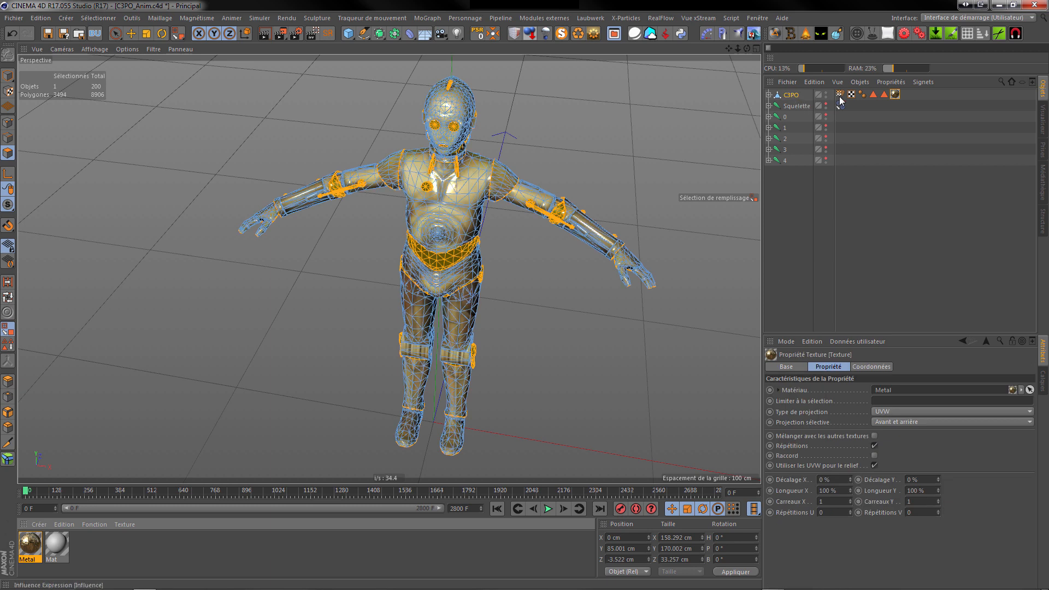
left_click_drag(895, 95, 874, 97)
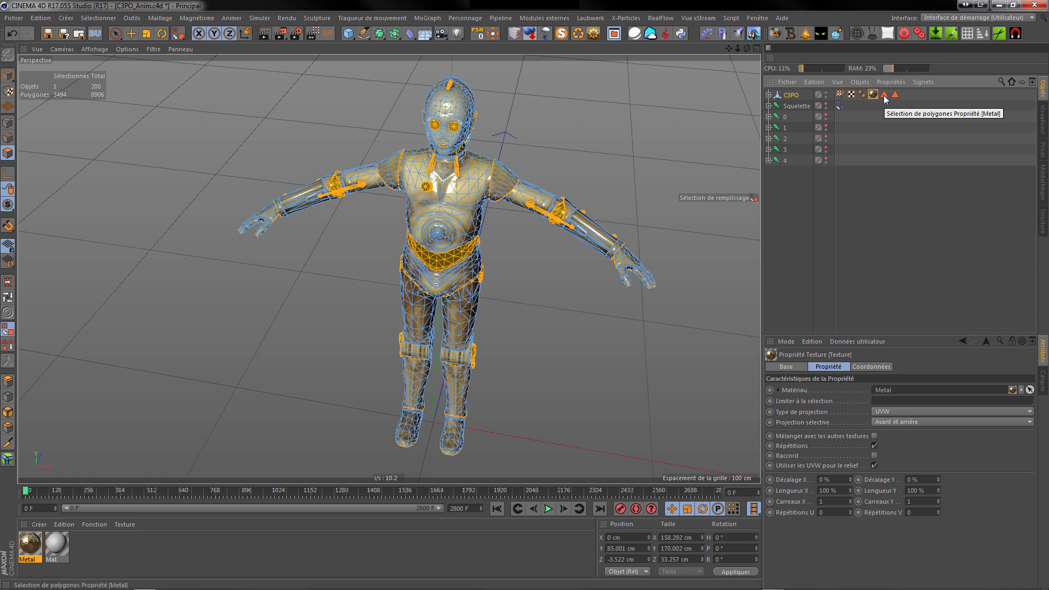
Restrict the Metal texture on C3PO to the Metal polygon selection, then deselect the object and inspect the model up close
left_click(885, 95)
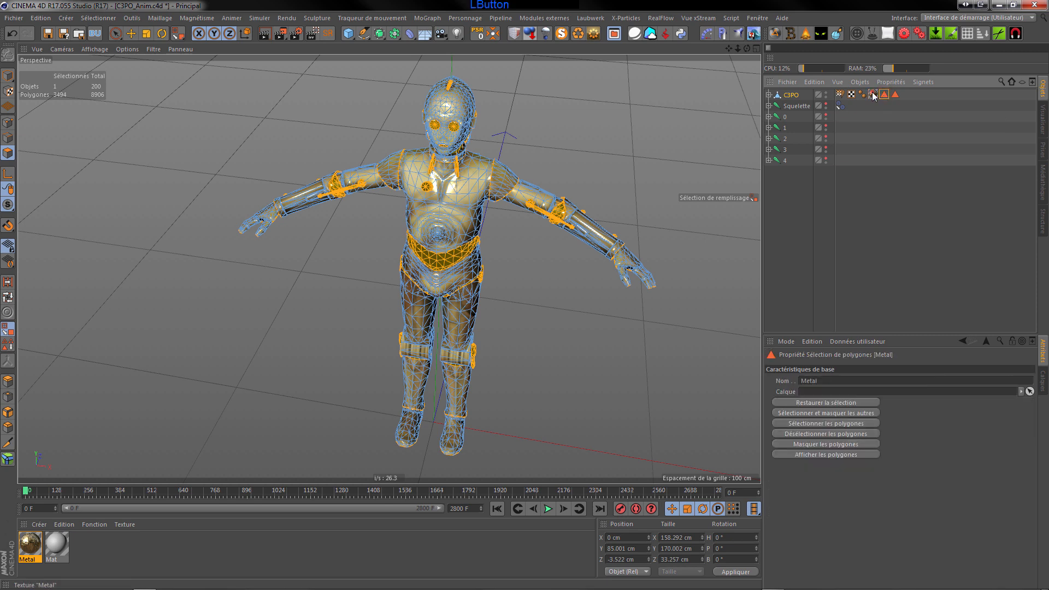
left_click(873, 94)
left_click_drag(886, 95, 869, 326)
left_click_drag(874, 407, 885, 403)
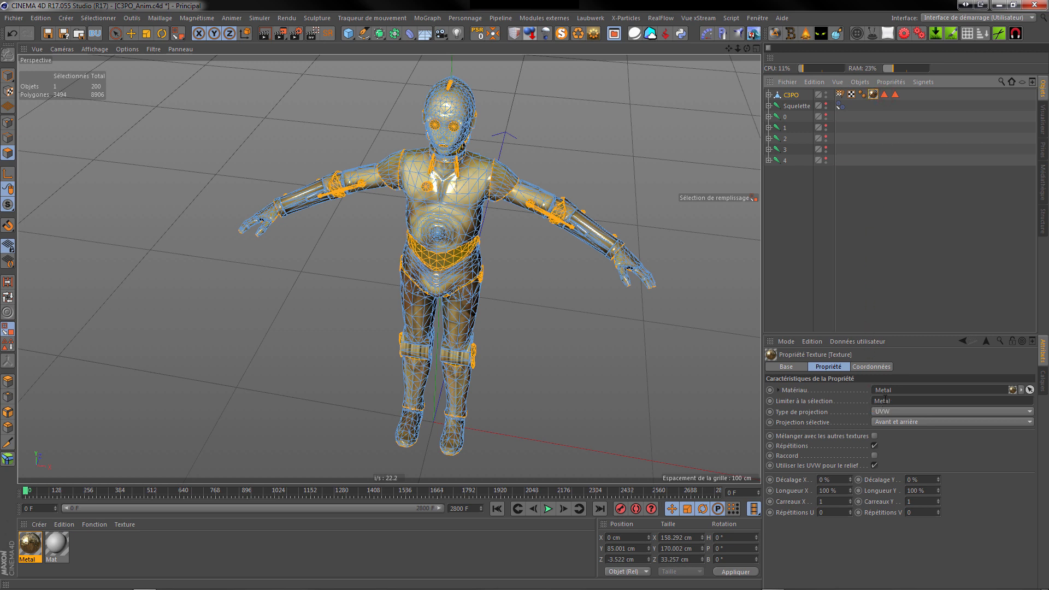
left_click(785, 231)
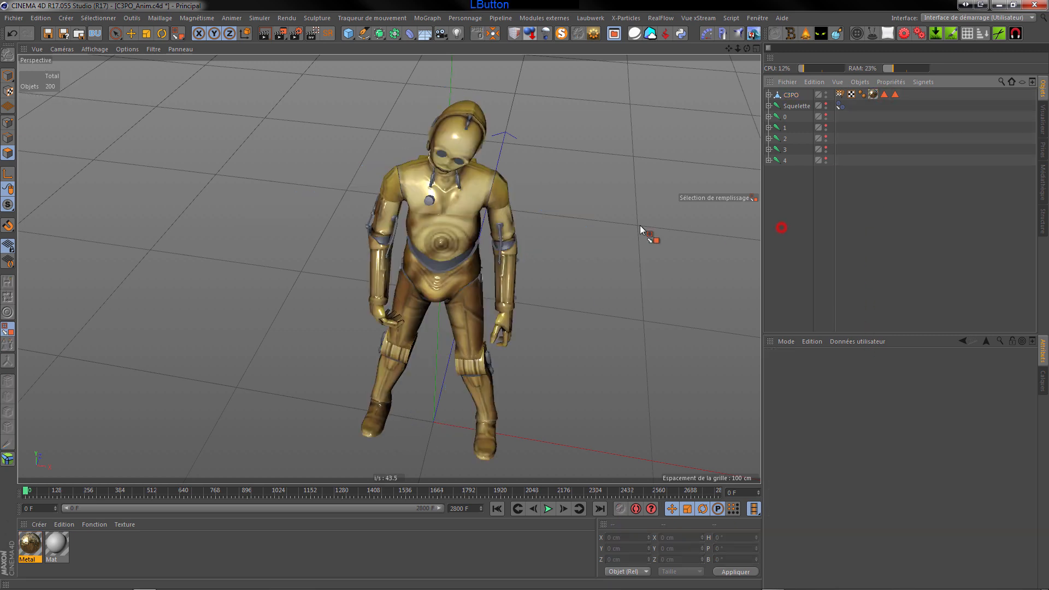
scroll(440, 287, "up", 3)
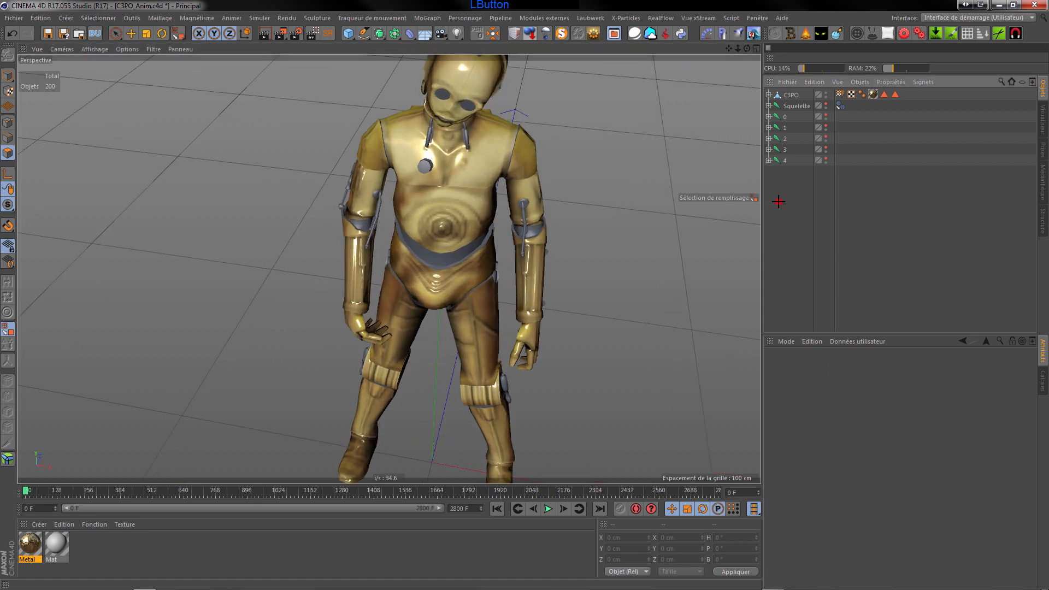
Rename the second material as Interieur and load Diff.png as the texture of its Couleur channel
double_click(57, 545)
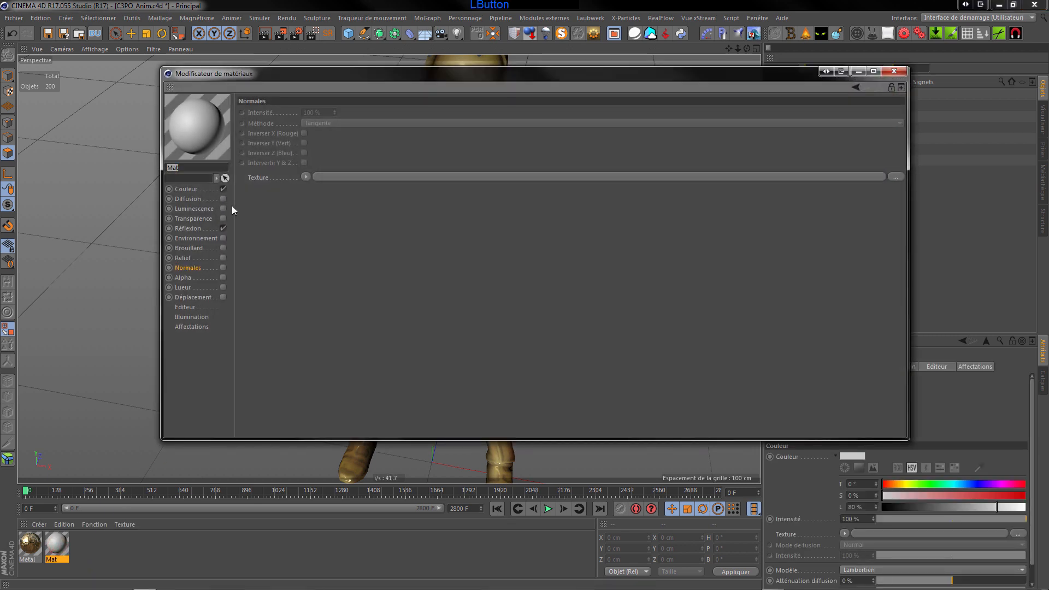
left_click_drag(190, 170, 156, 175)
type("Interieur")
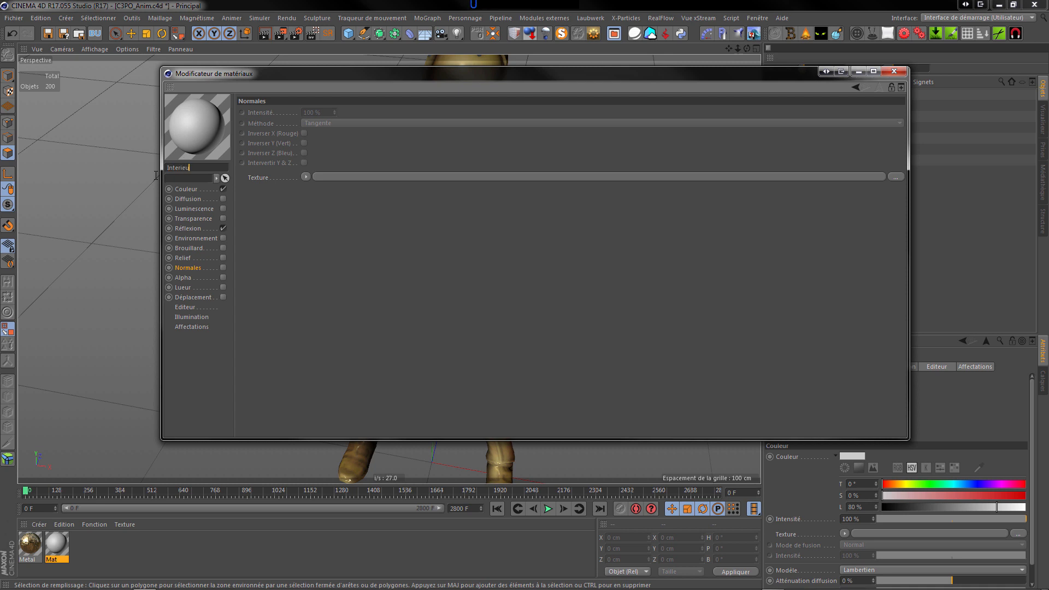
left_click(194, 190)
left_click(895, 189)
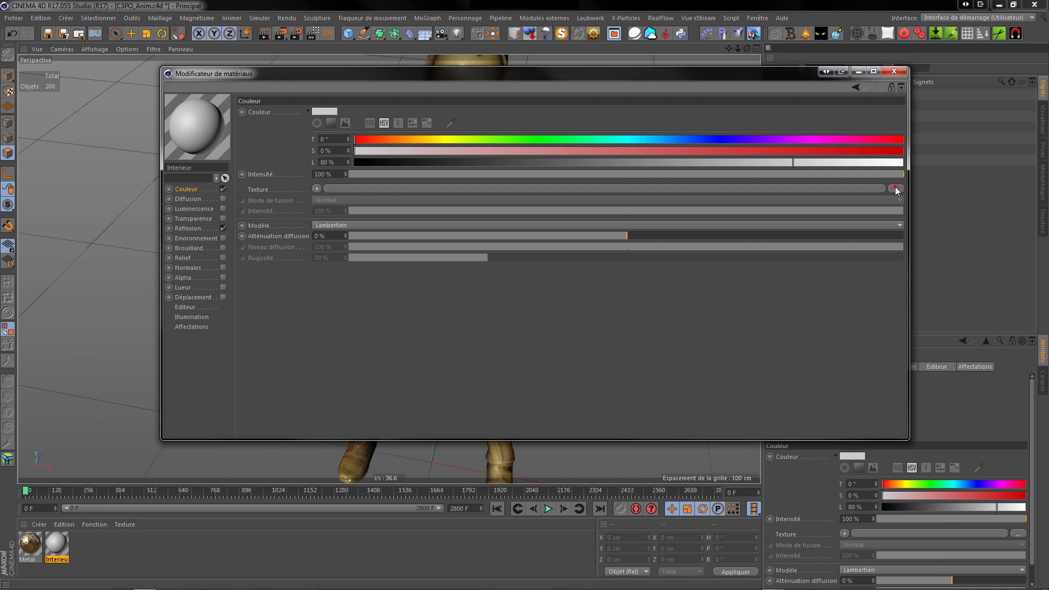
left_click(373, 161)
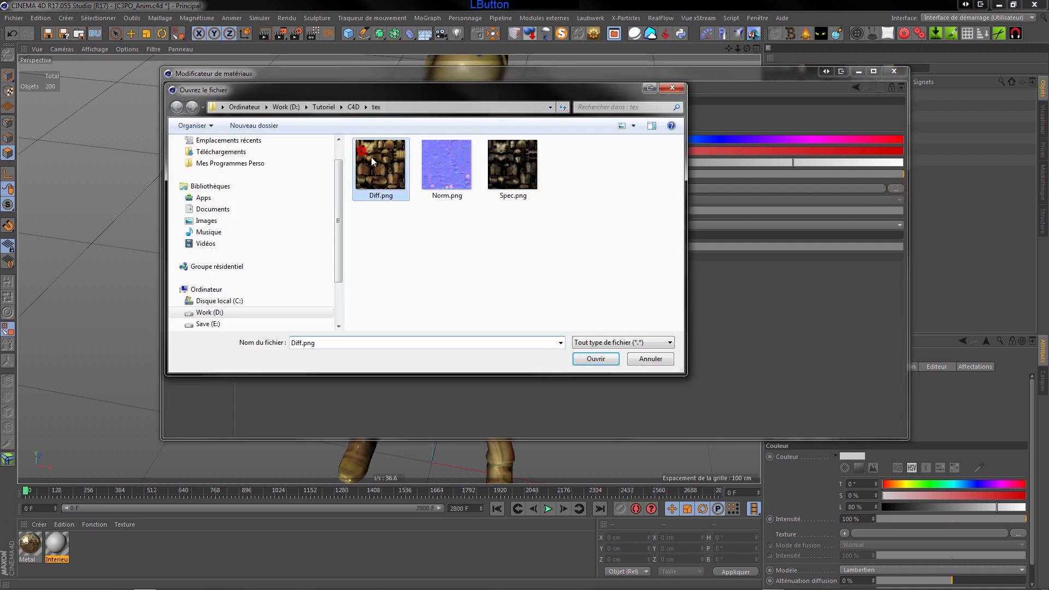
left_click(596, 359)
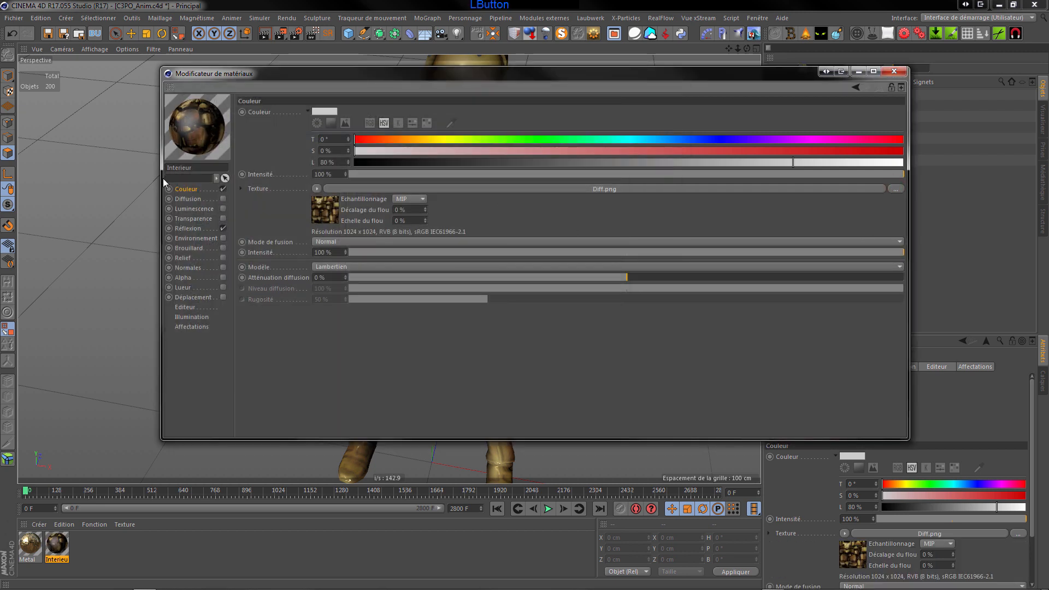
Load Spec.png as the layer color texture of the Interieur material's default specular layer (Spécularité par défaut)
left_click(190, 229)
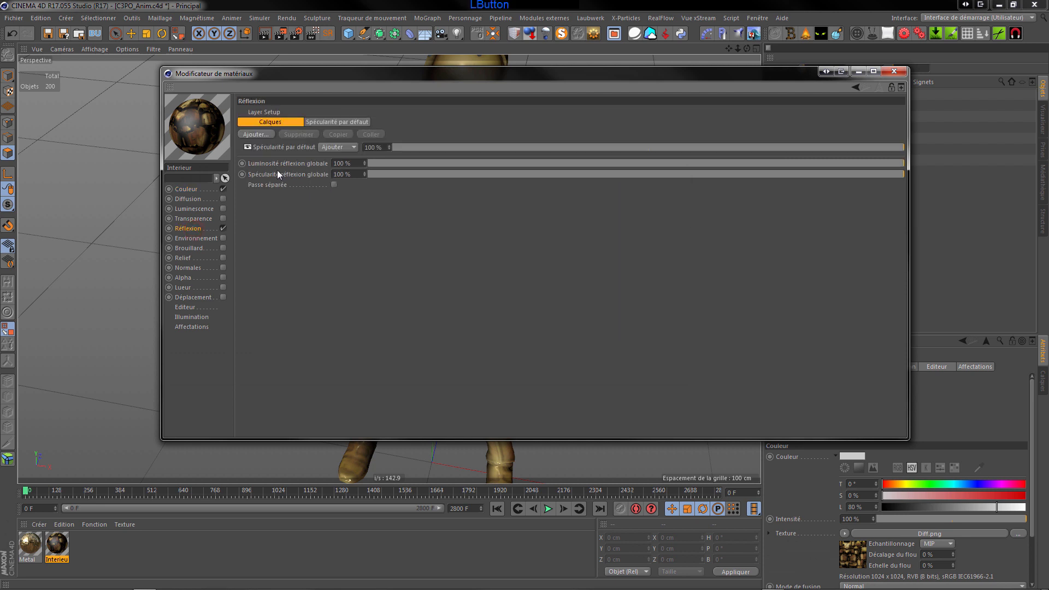
left_click(276, 147)
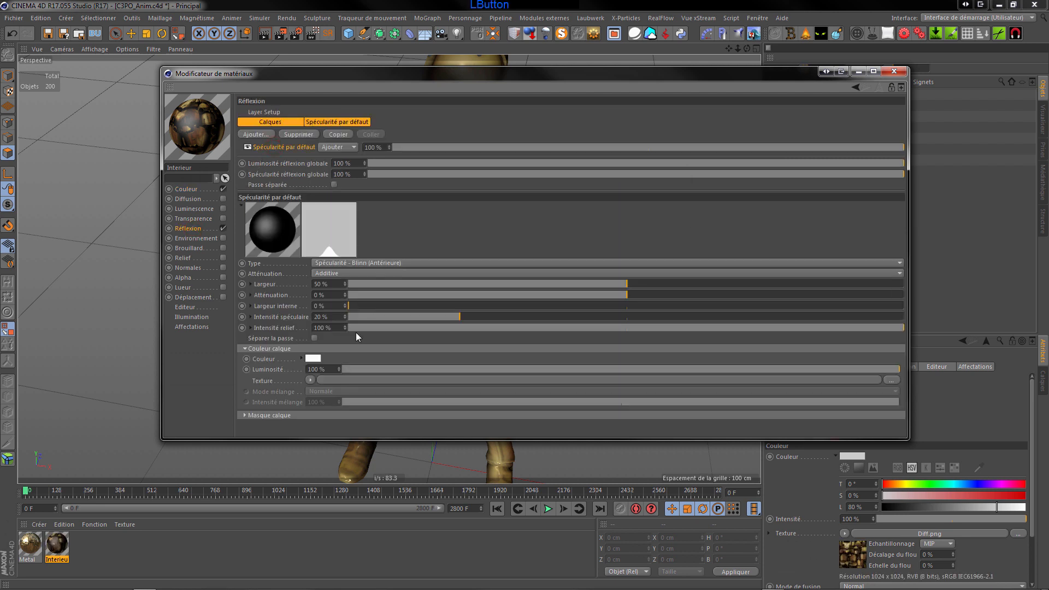
left_click(893, 381)
left_click(518, 166)
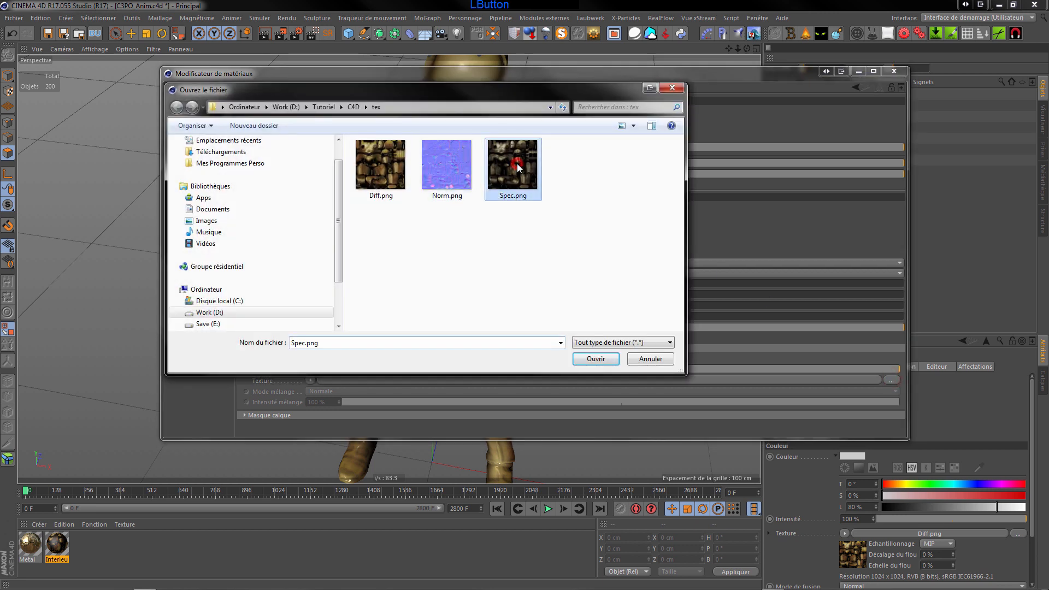
left_click(595, 359)
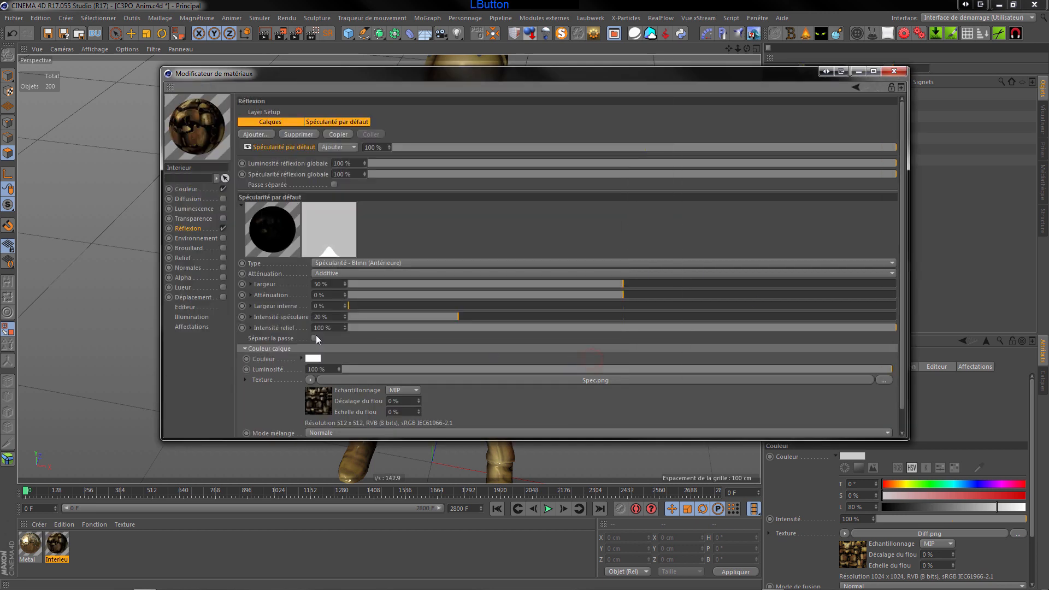
Load Norm.png as the Interieur material's Normales texture and close the material editor
left_click(193, 268)
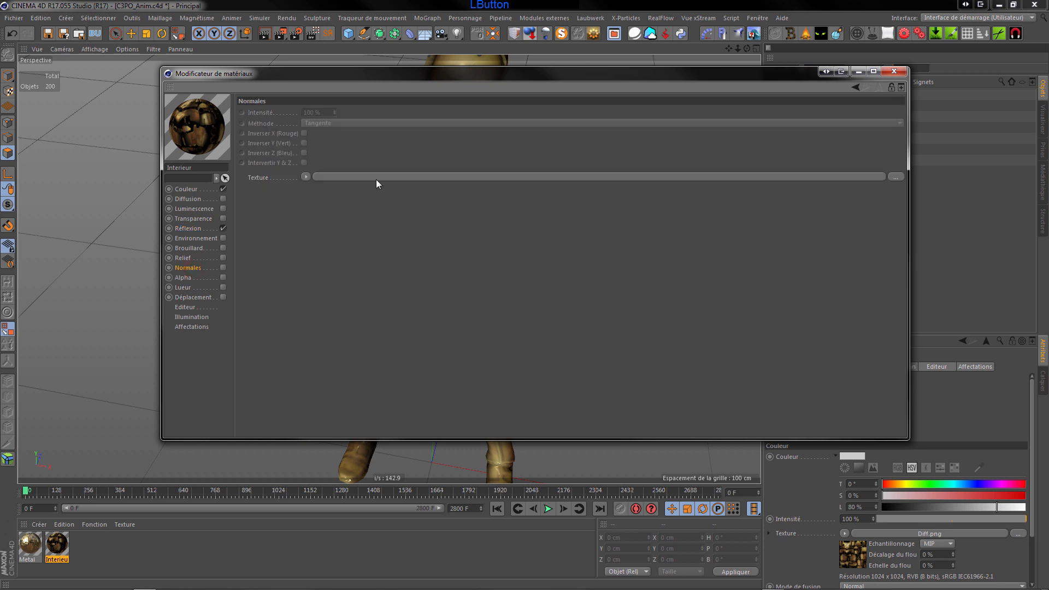
left_click(895, 177)
left_click(435, 173)
left_click(603, 360)
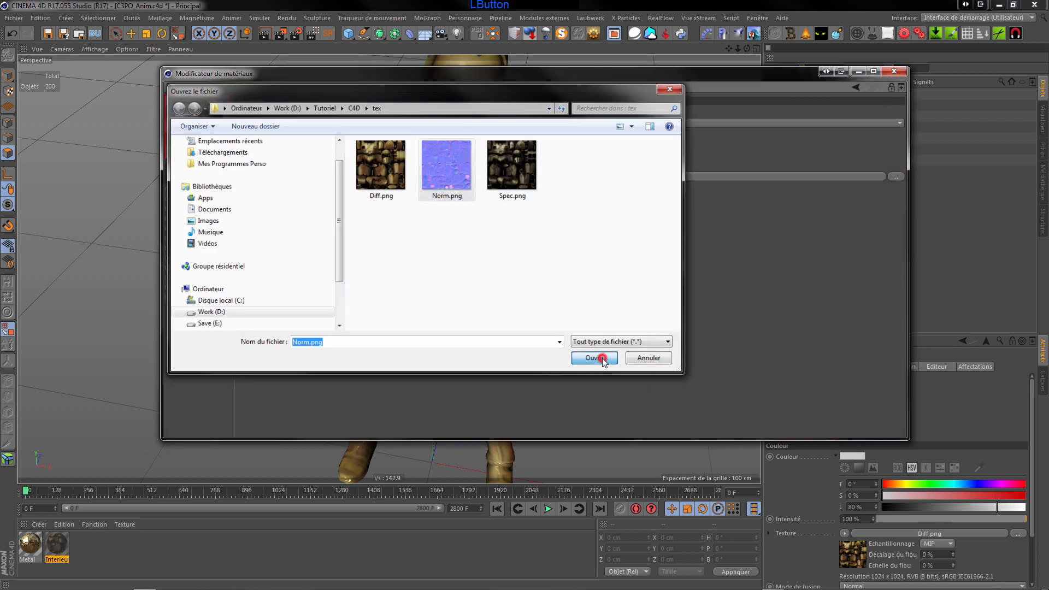
left_click(894, 72)
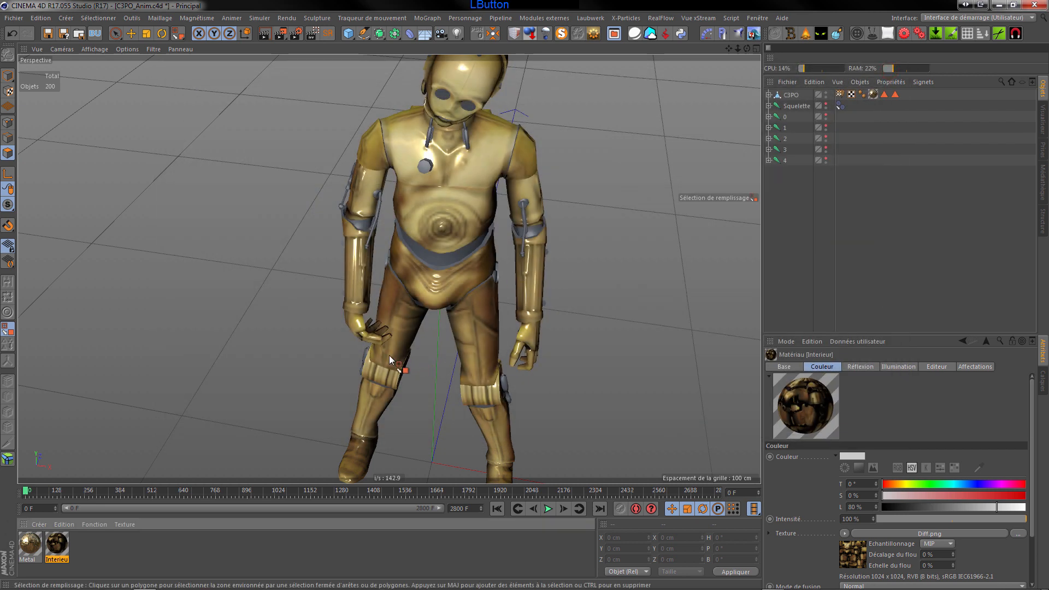
Apply the Interieur material to C3PO, place its tag ahead of the Interieur selection tag and restrict it to that polygon selection
left_click_drag(55, 551, 796, 99)
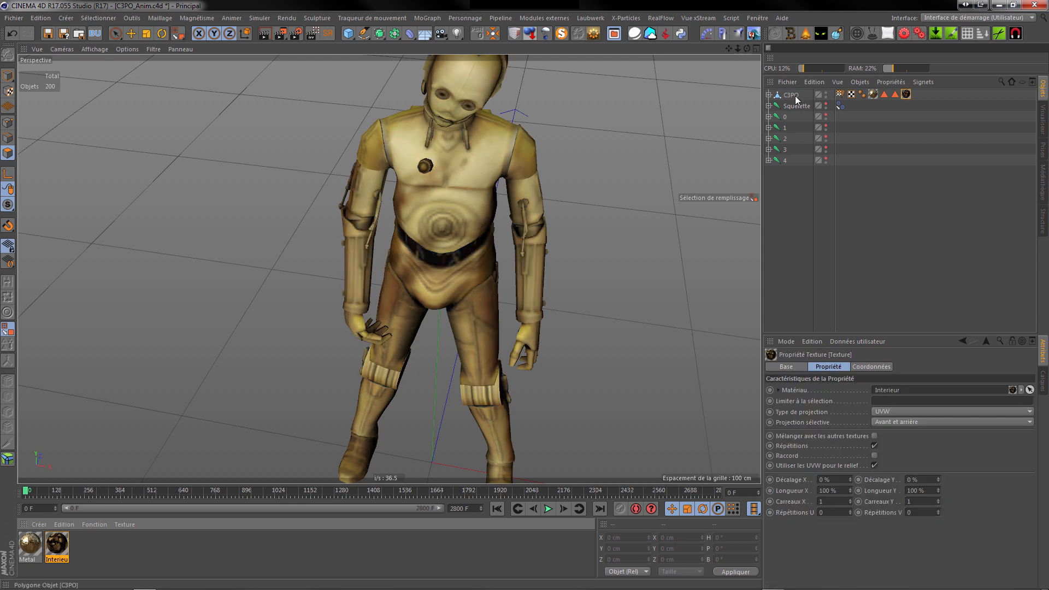
left_click_drag(906, 95, 894, 98)
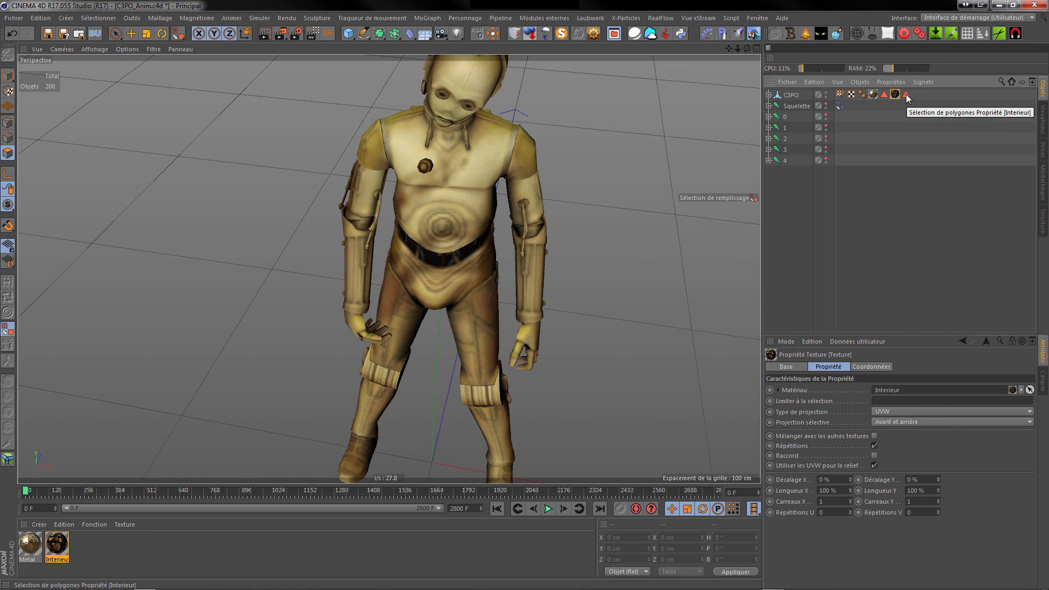
left_click_drag(906, 96, 879, 406)
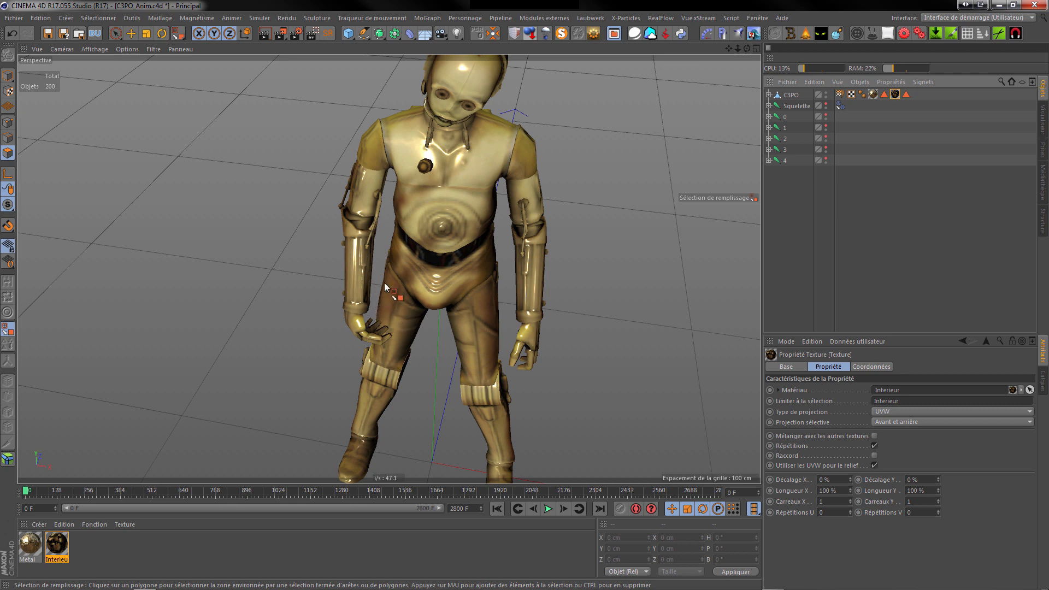
scroll(451, 273, "up", 3)
scroll(235, 415, "down", 2)
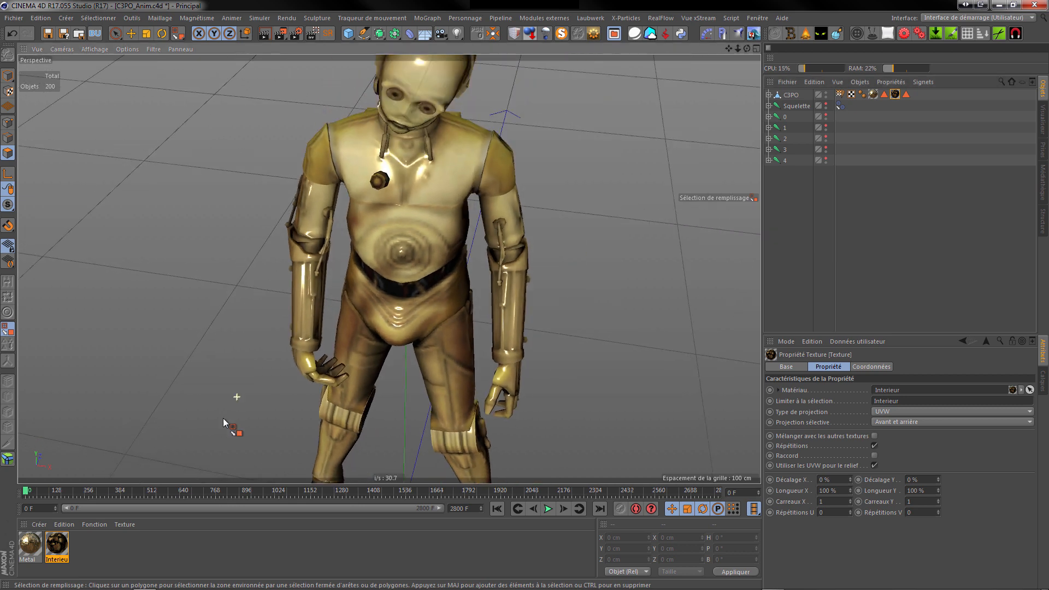
Disable the Metal material's Couleur channel, close the material editor and inspect C3PO in the viewport
double_click(36, 546)
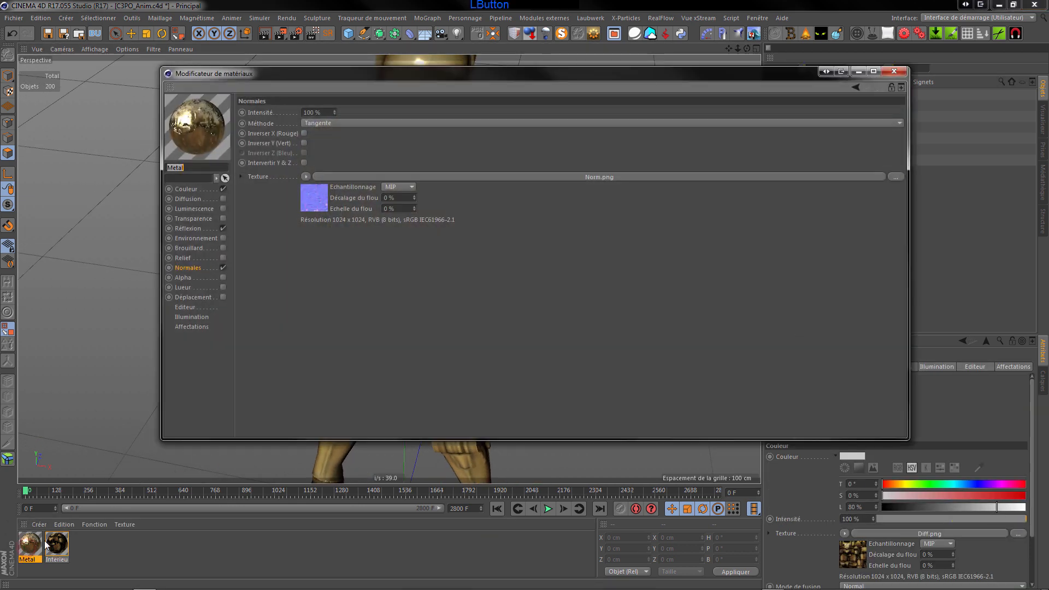
left_click(208, 190)
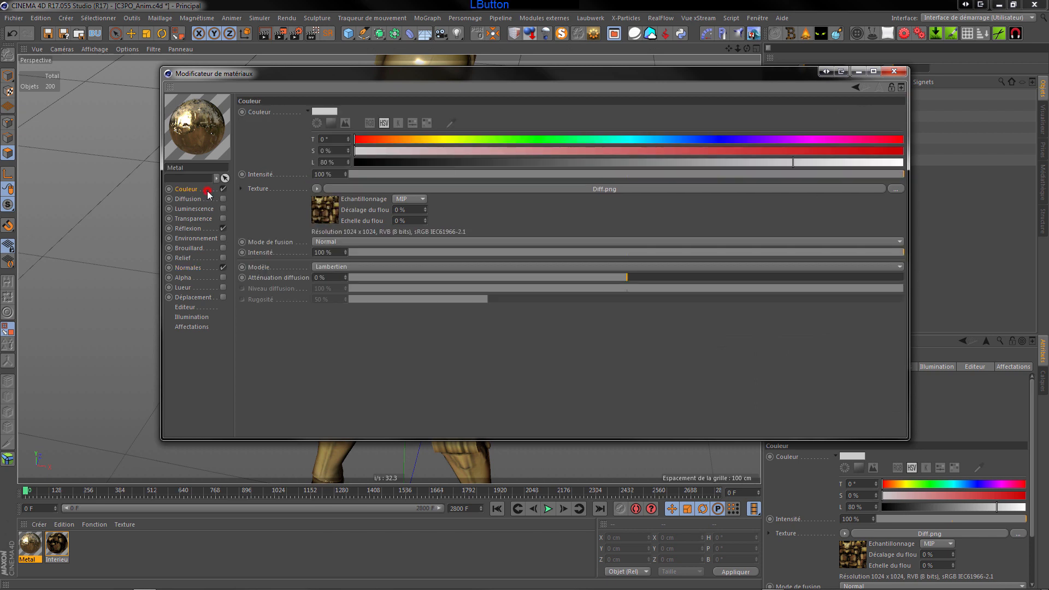
left_click(224, 189)
left_click(894, 71)
scroll(365, 323, "down", 1)
scroll(365, 324, "up", 4)
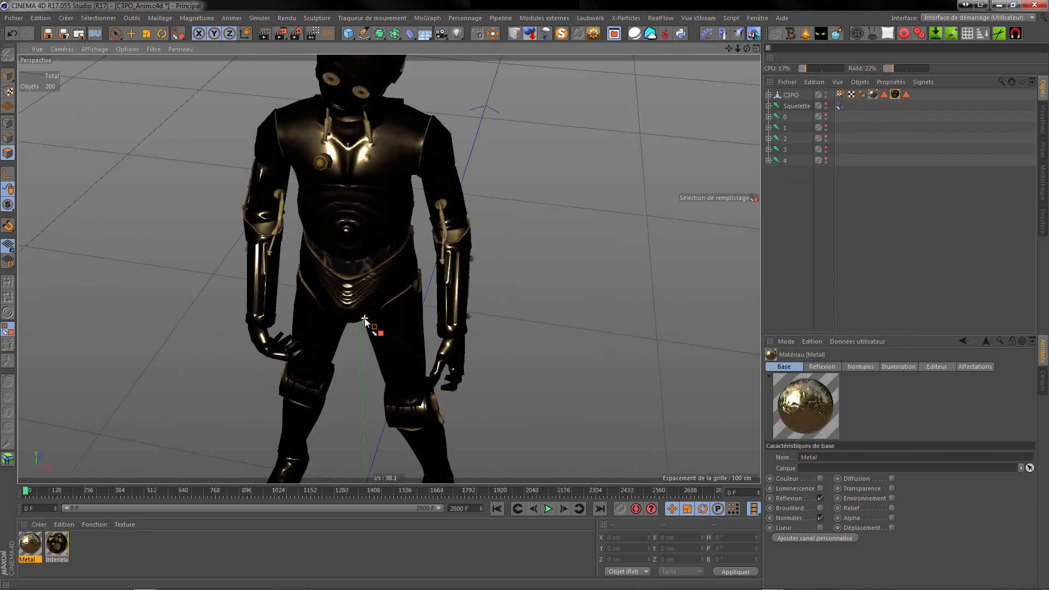
scroll(366, 323, "down", 3)
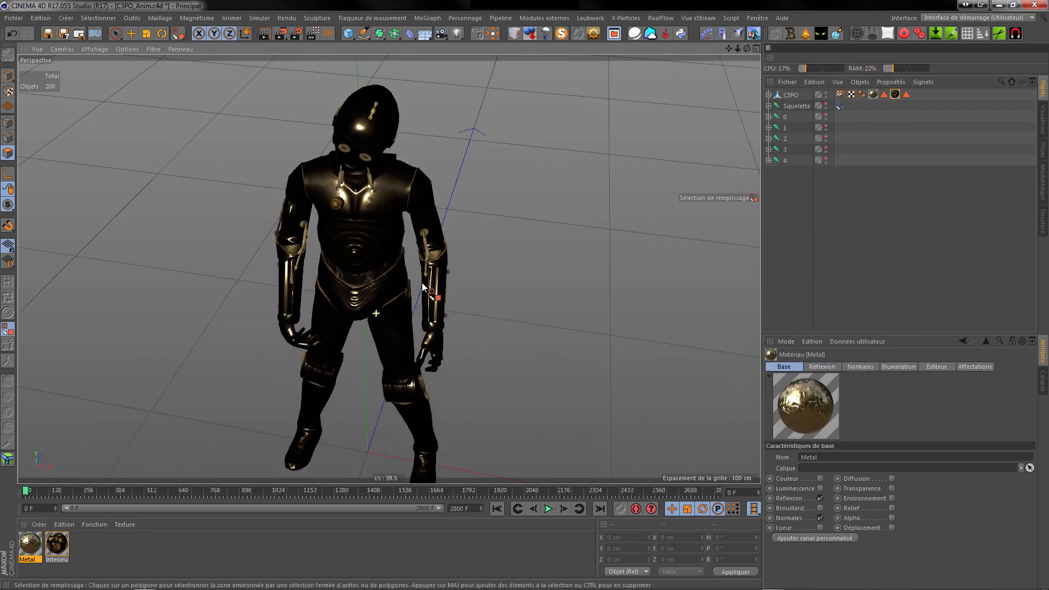
Add an HDR Studio Rig and test-render C3PO in the perspective view from a lower camera angle
left_click(634, 33)
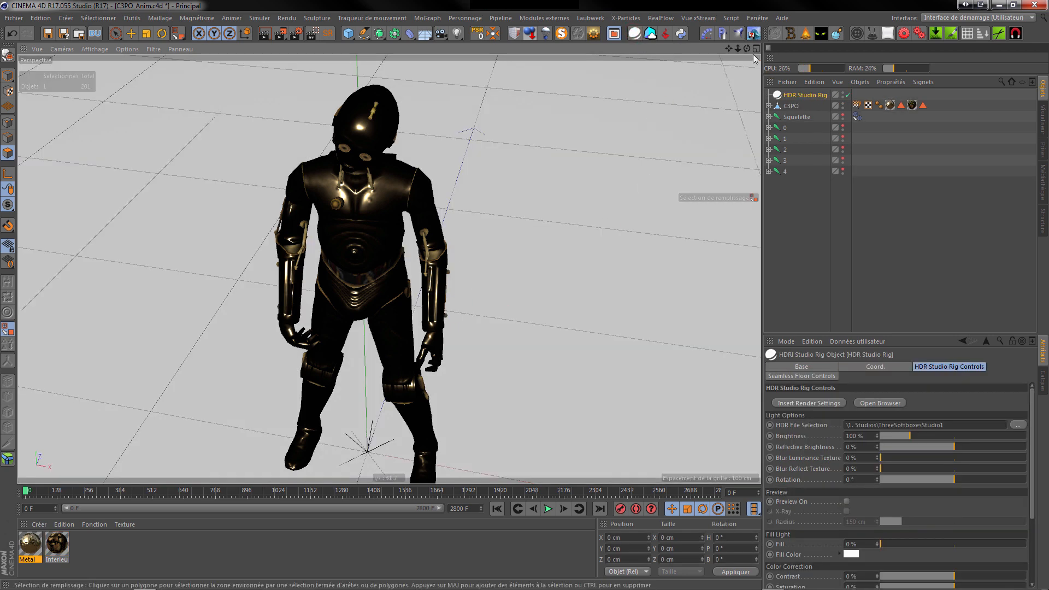
left_click_drag(746, 50, 726, 24)
left_click(311, 34)
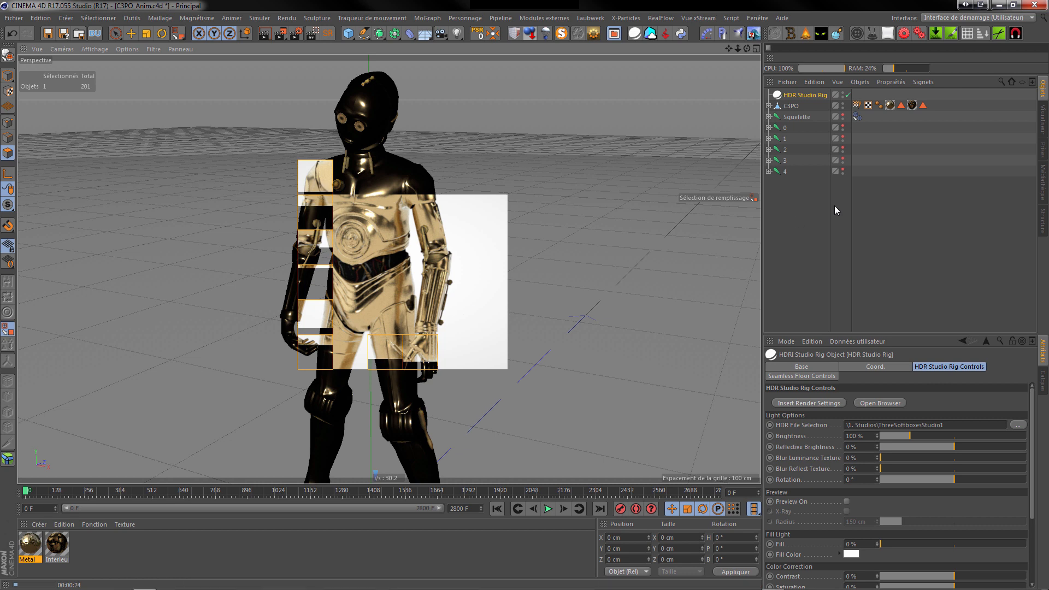
Delete the HDR Studio Rig from the scene and save the project
left_click(797, 222)
left_click(800, 97)
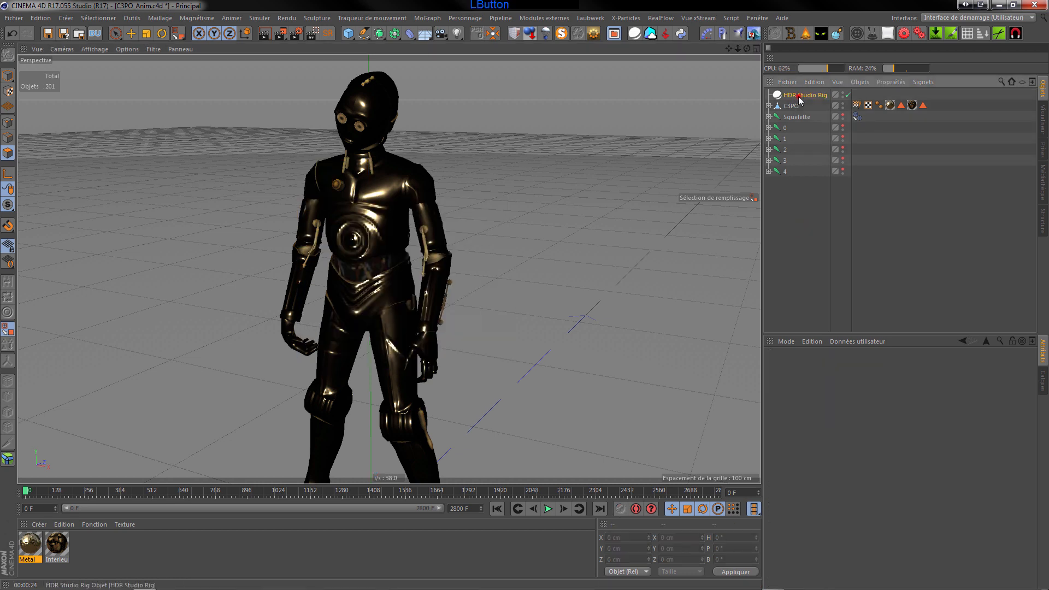
key("Delete")
left_click(787, 214)
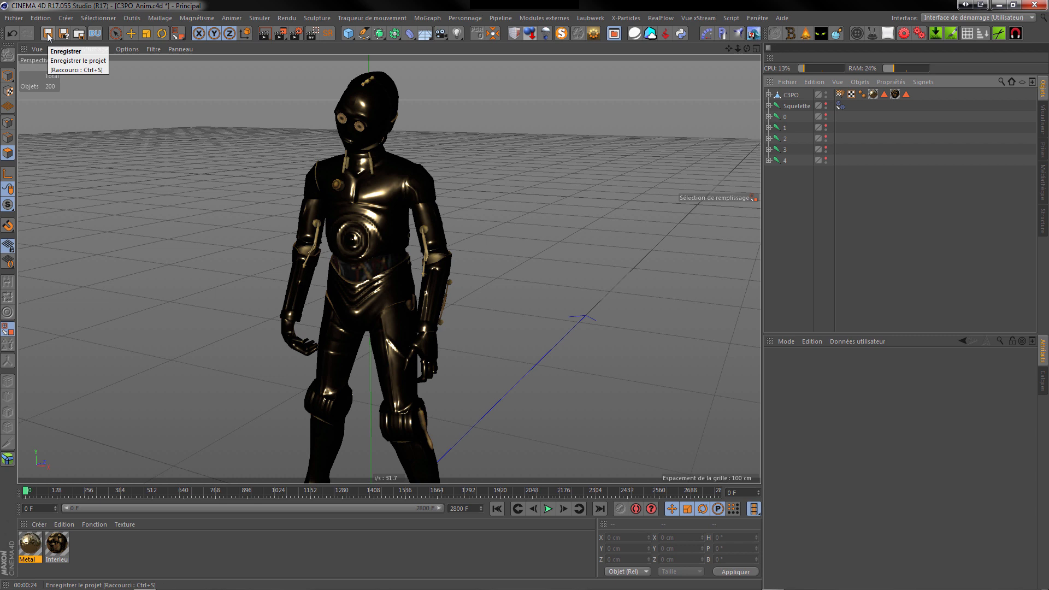
left_click(49, 36)
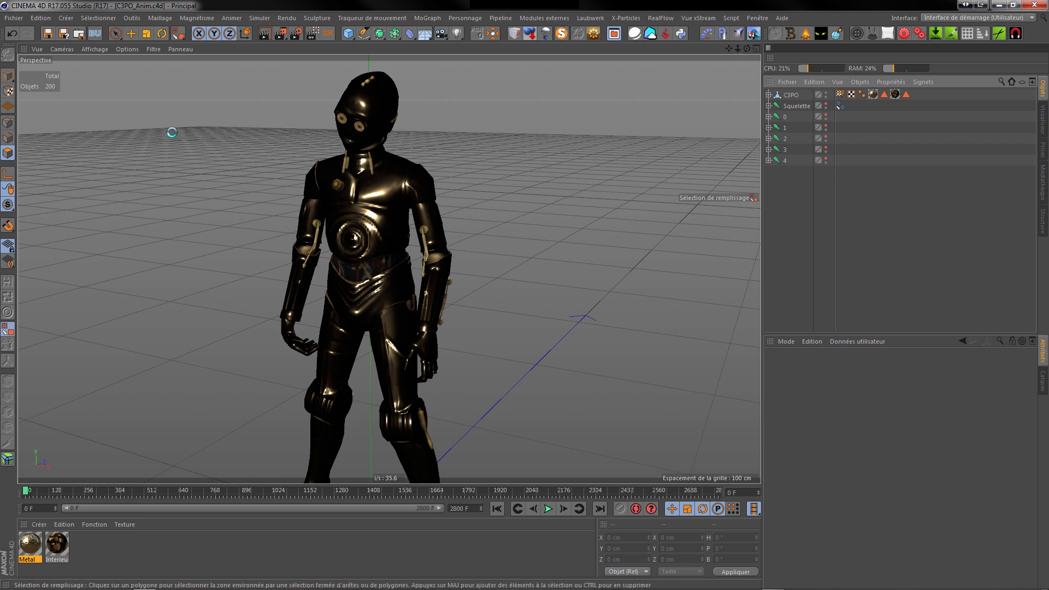
left_click(782, 235)
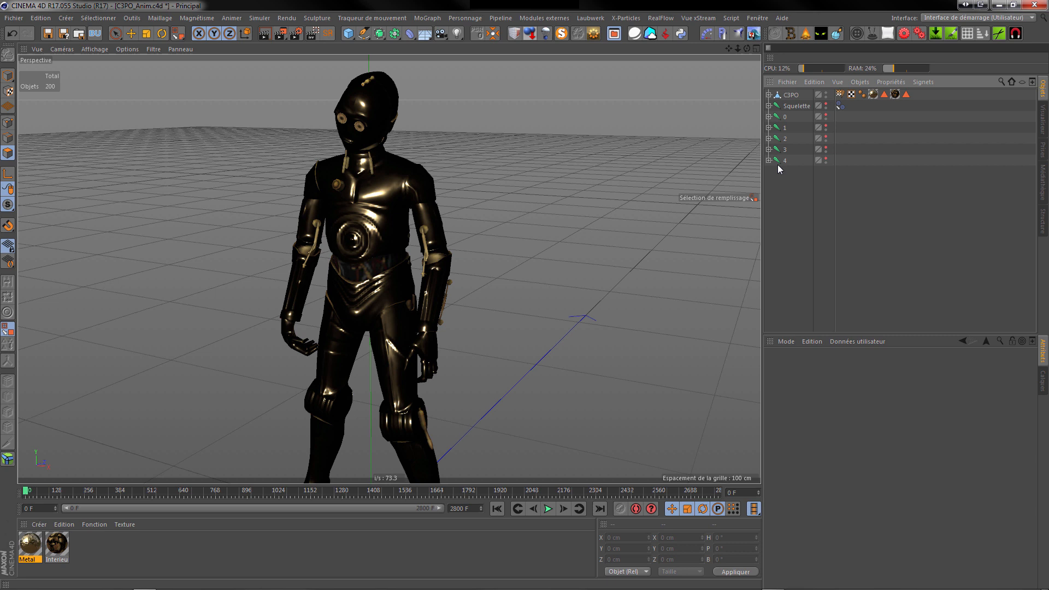
Set the smoothing limit (Lissage jusqu'à) of C3PO's Lissage tag to 80°, then deselect the tag
left_click(863, 95)
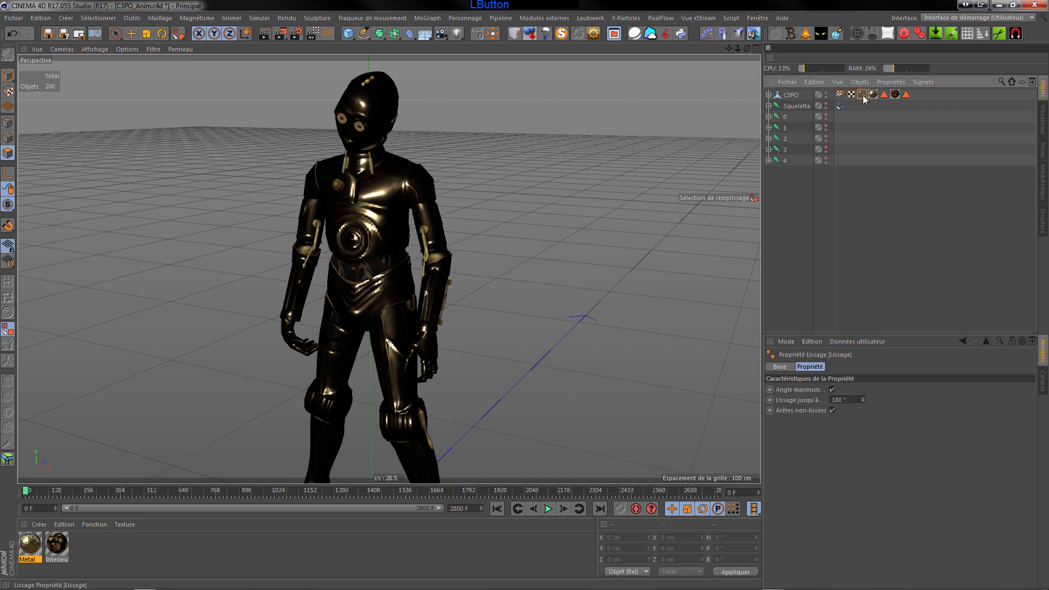
left_click(850, 399)
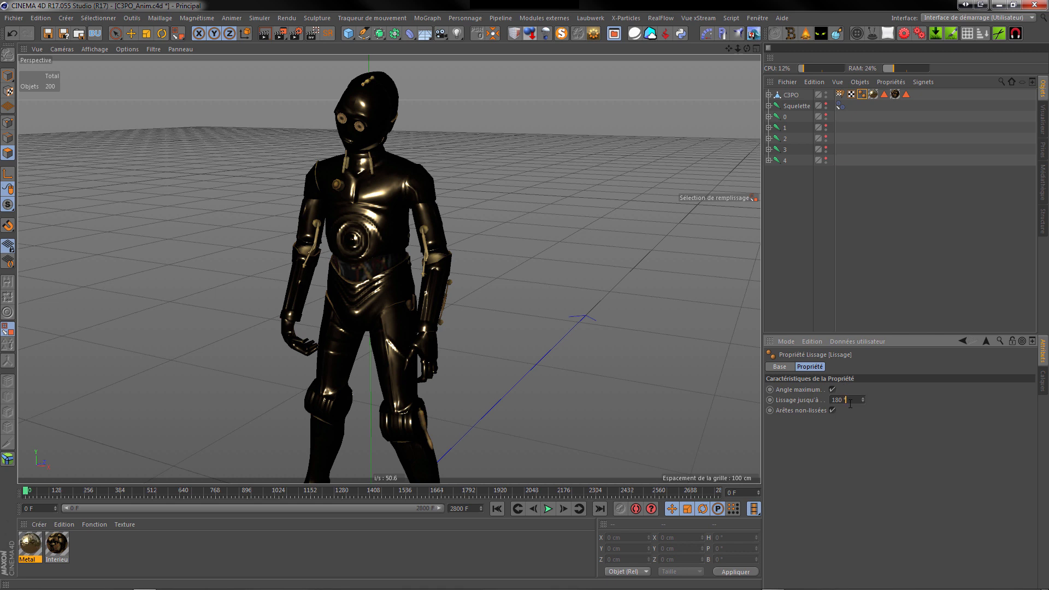
left_click_drag(848, 400, 830, 404)
type("80")
key("Return")
left_click(792, 239)
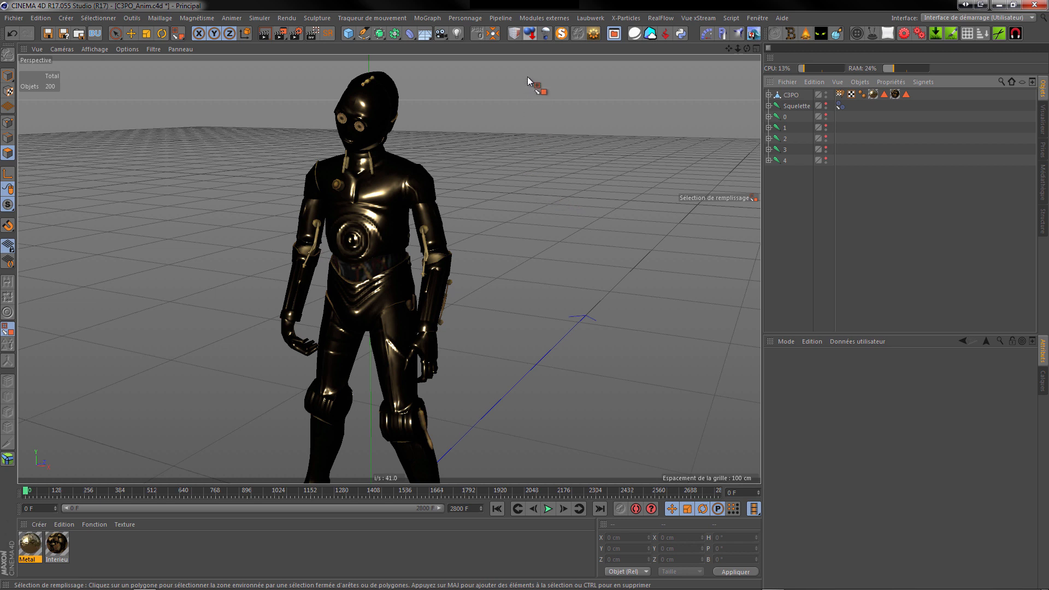
Switch to the Firefox web browser and open the Google home page
mouse_move(249, 582)
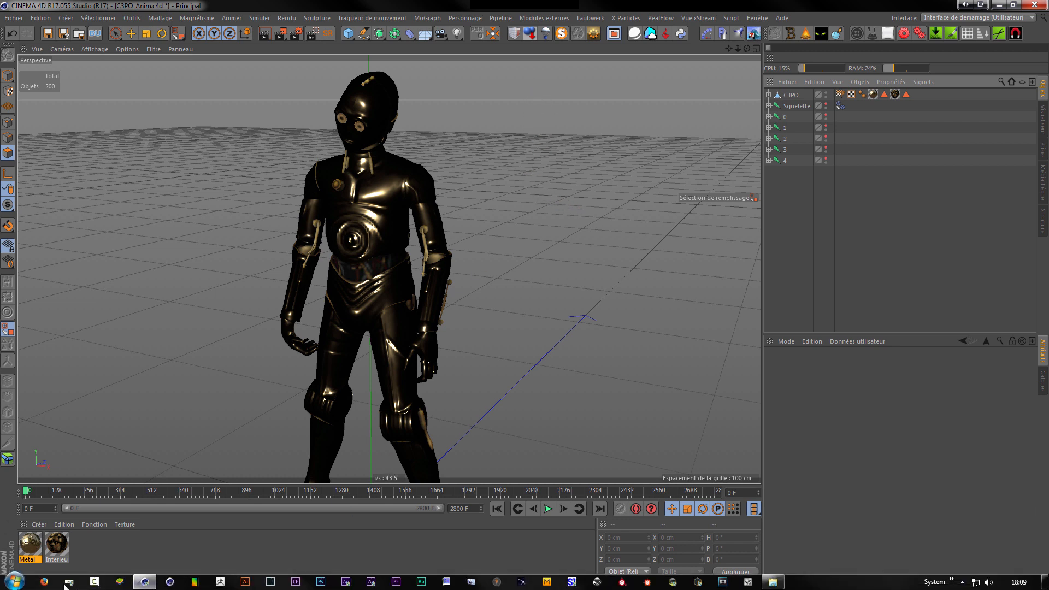
left_click(44, 583)
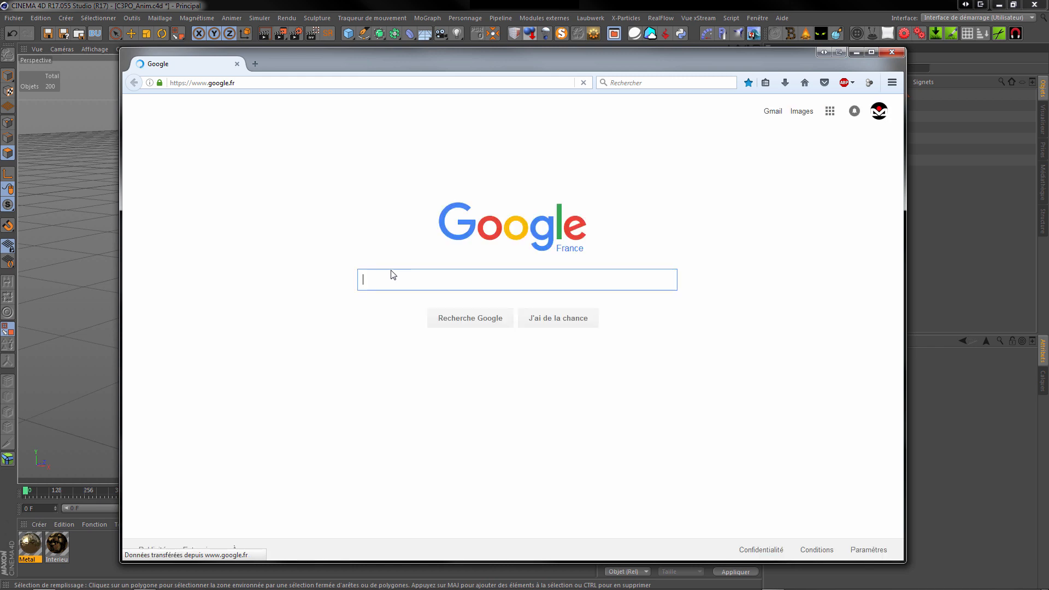
Search Google for steadybake, open the tcastudios SteadyBAKE page and follow its link to the xfiles download page
left_click(375, 281)
type("Ste")
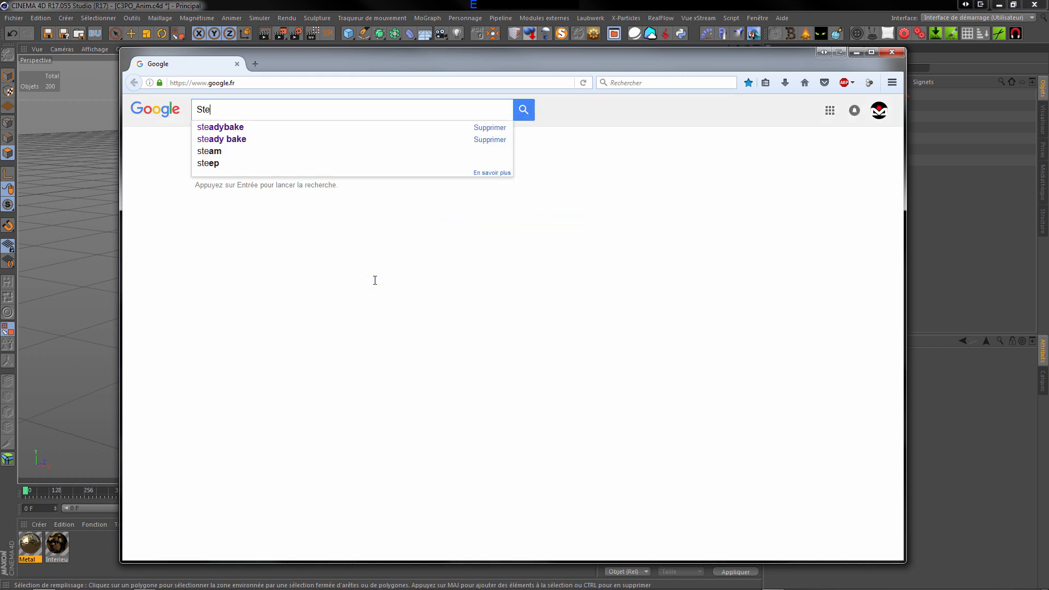
left_click(234, 128)
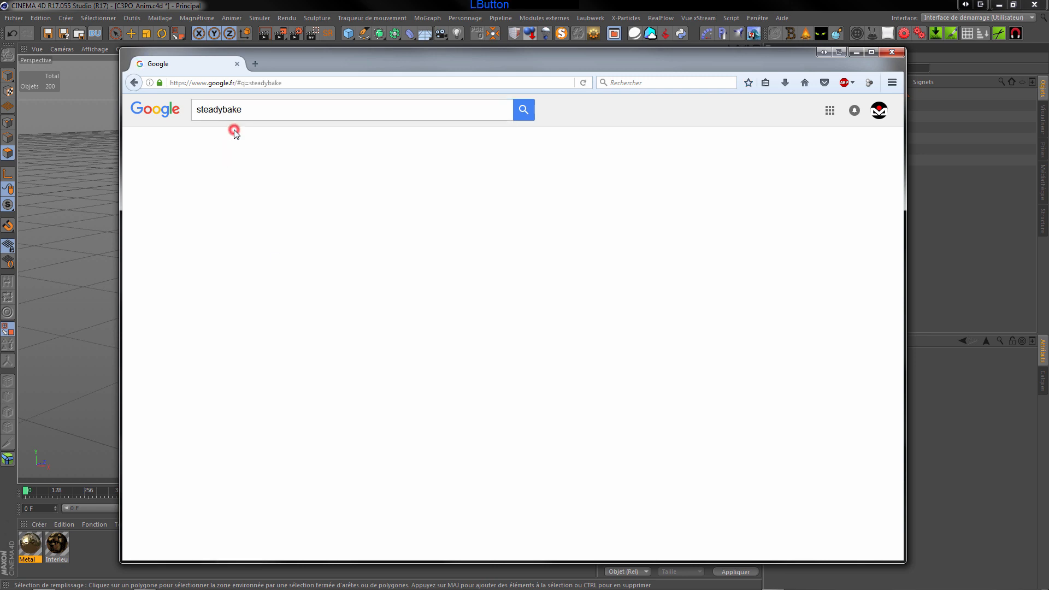
left_click(265, 194)
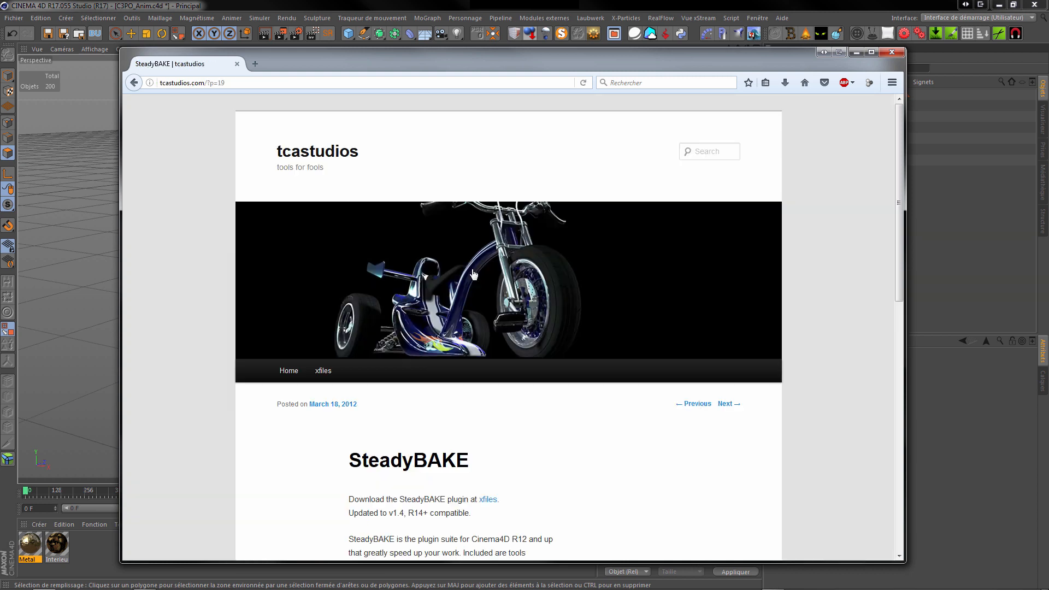
scroll(437, 368, "down", 5)
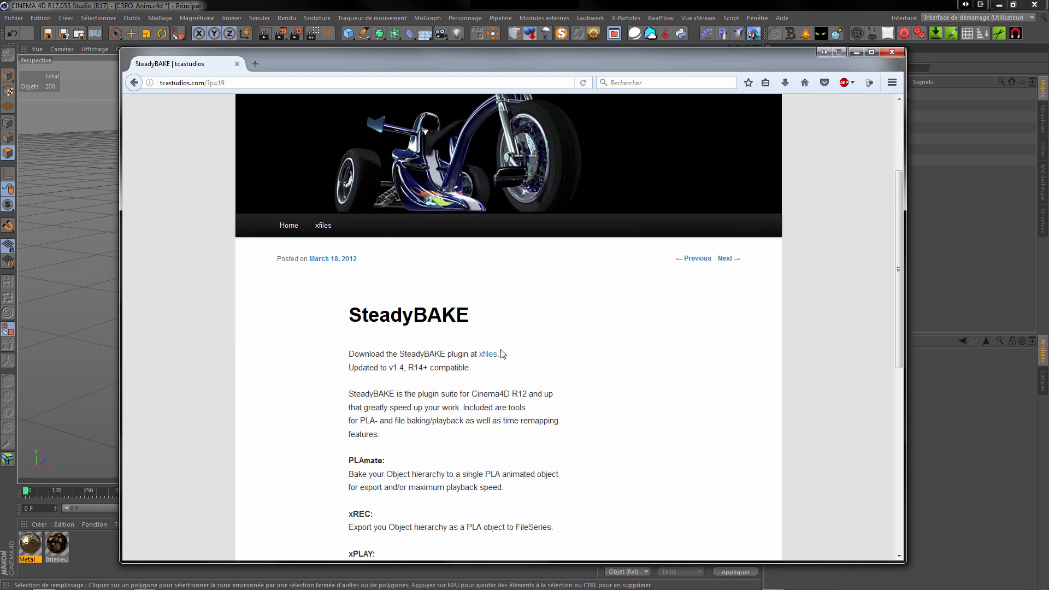
left_click(492, 357)
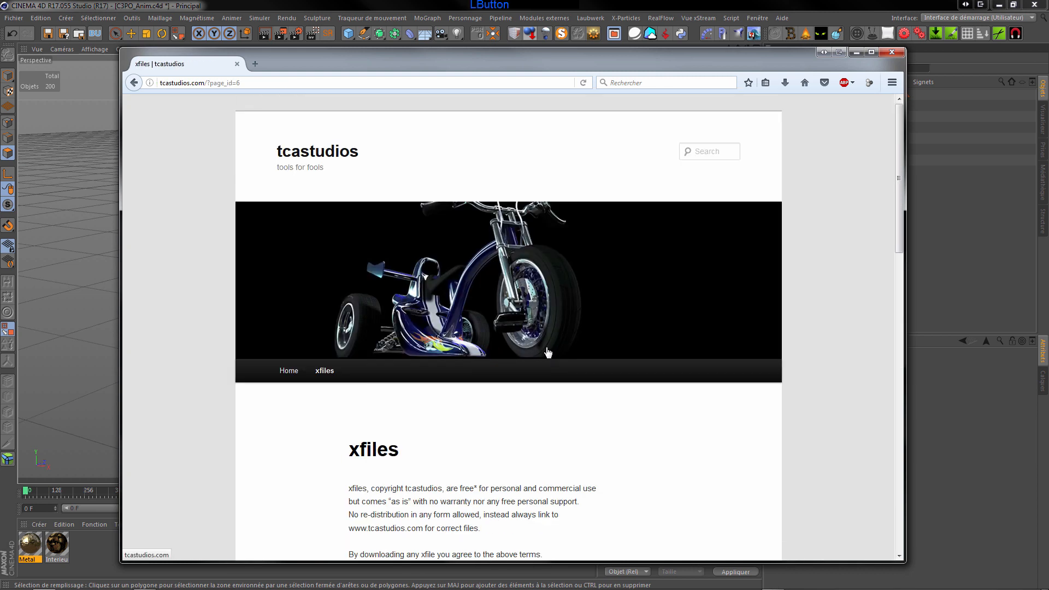
Find the Cinema4d R15+ plugin downloads, open the SteadyCAMPROv34 download prompt without saving the file, and close the browser
scroll(431, 382, "down", 2)
scroll(431, 382, "down", 10)
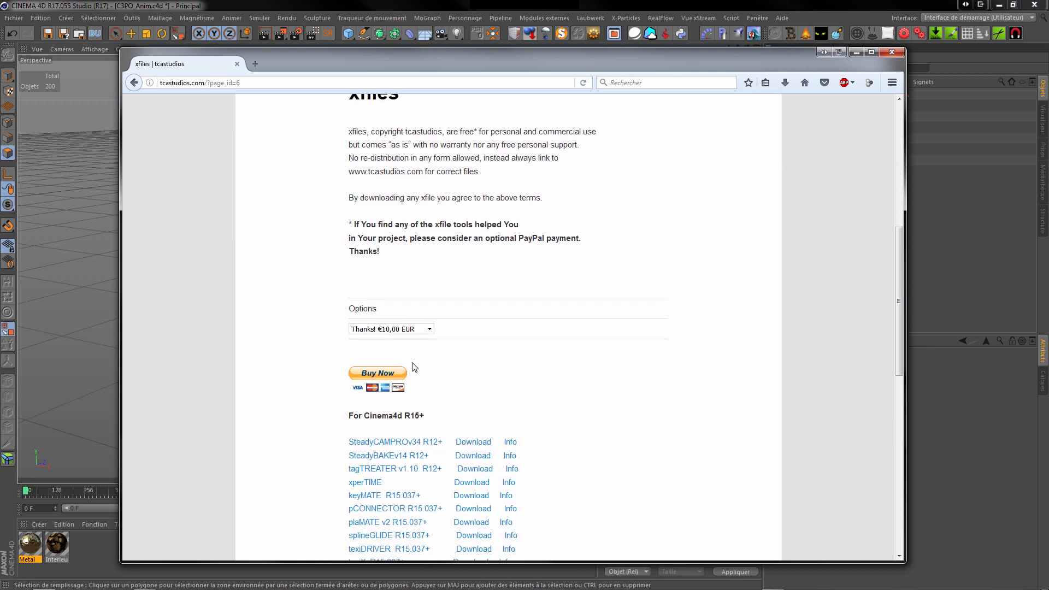
scroll(411, 376, "down", 5)
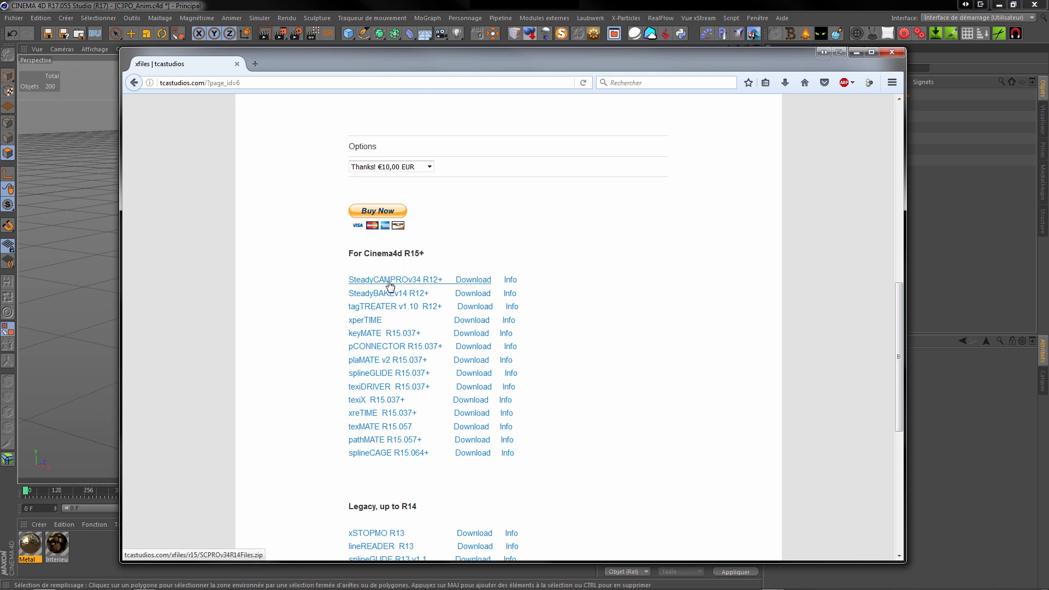
left_click(448, 281)
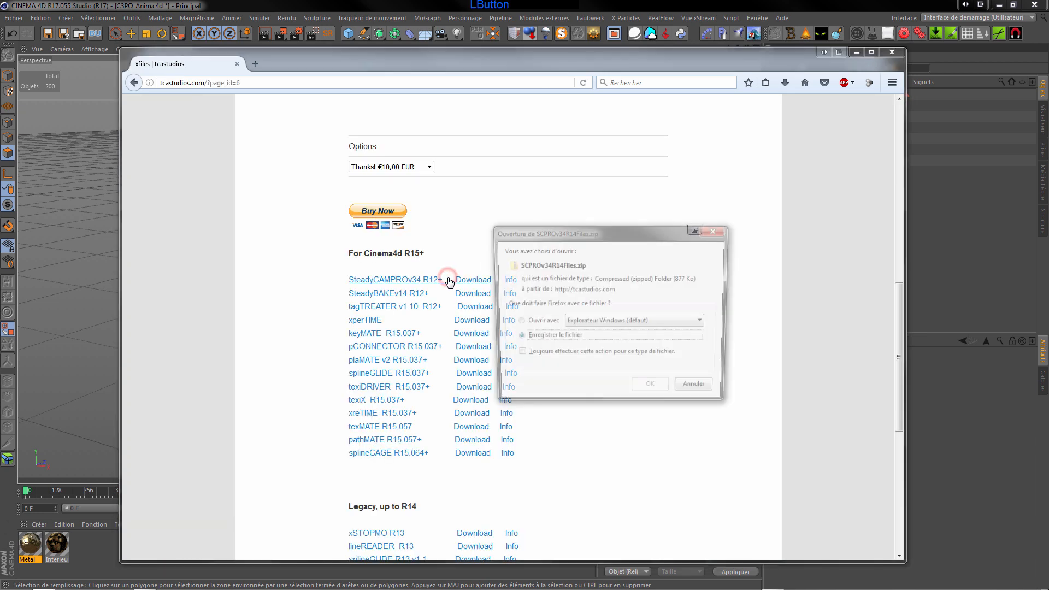
left_click(695, 391)
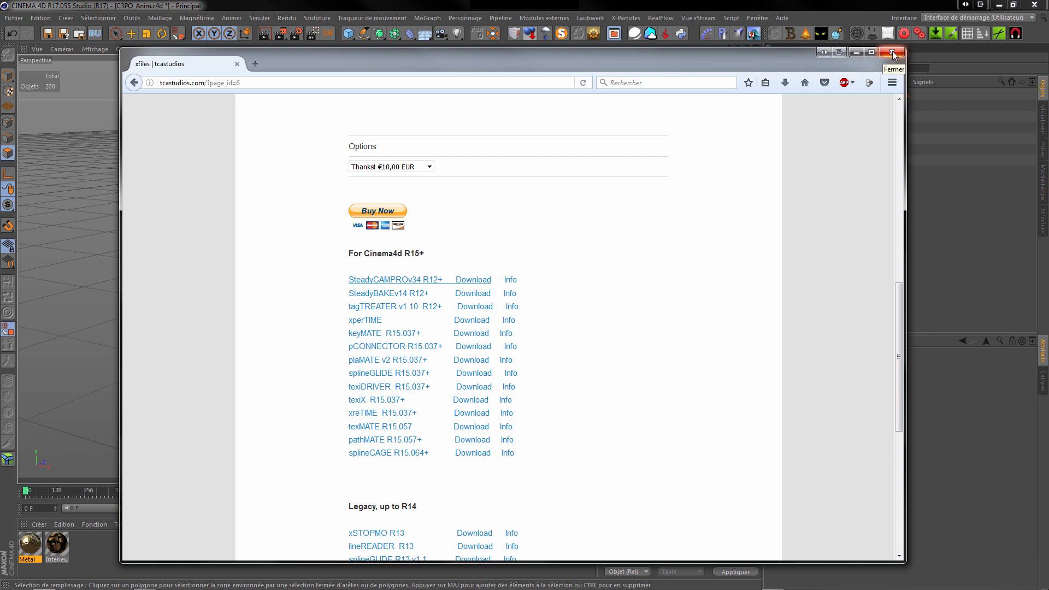
left_click(893, 52)
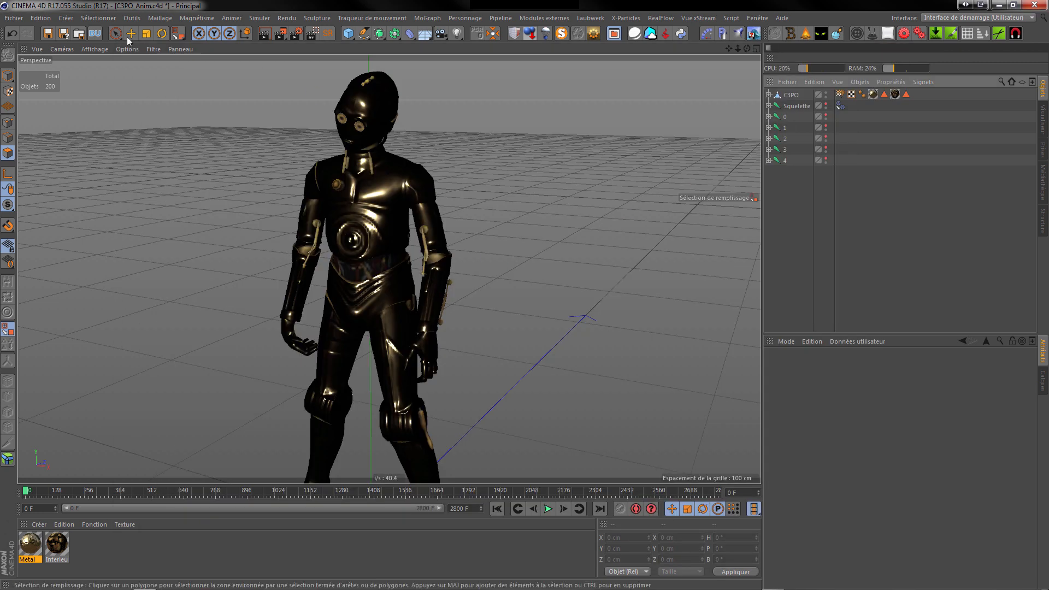
Save the C3PO_Anim scene and switch to model mode with the Move tool
left_click(48, 33)
left_click(8, 76)
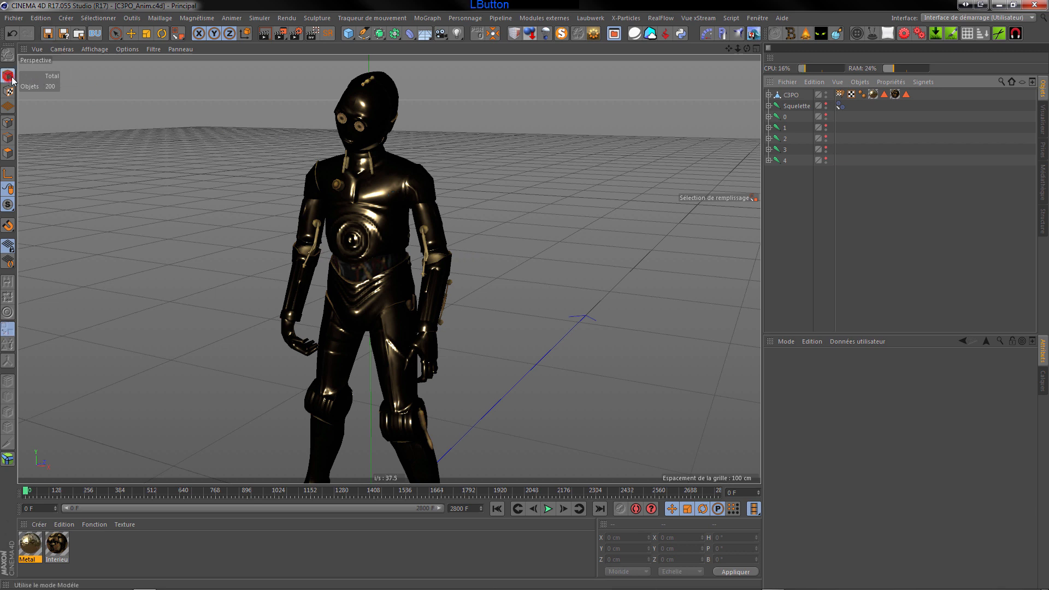
left_click(131, 33)
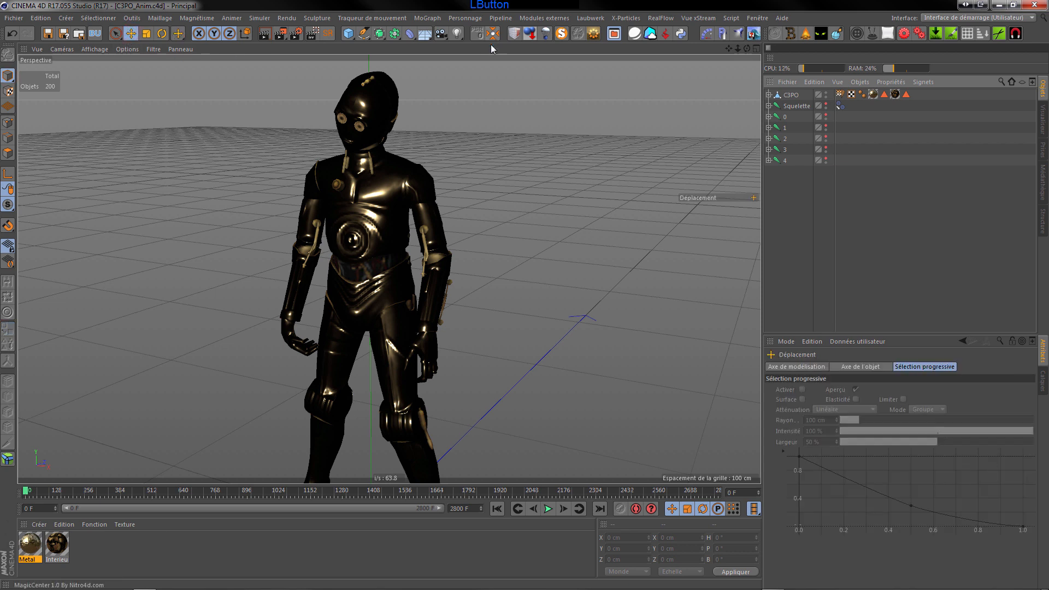
Launch SteadyBAKE's xREC v1.4_F exporter on the C3PO polygon object
left_click(791, 96)
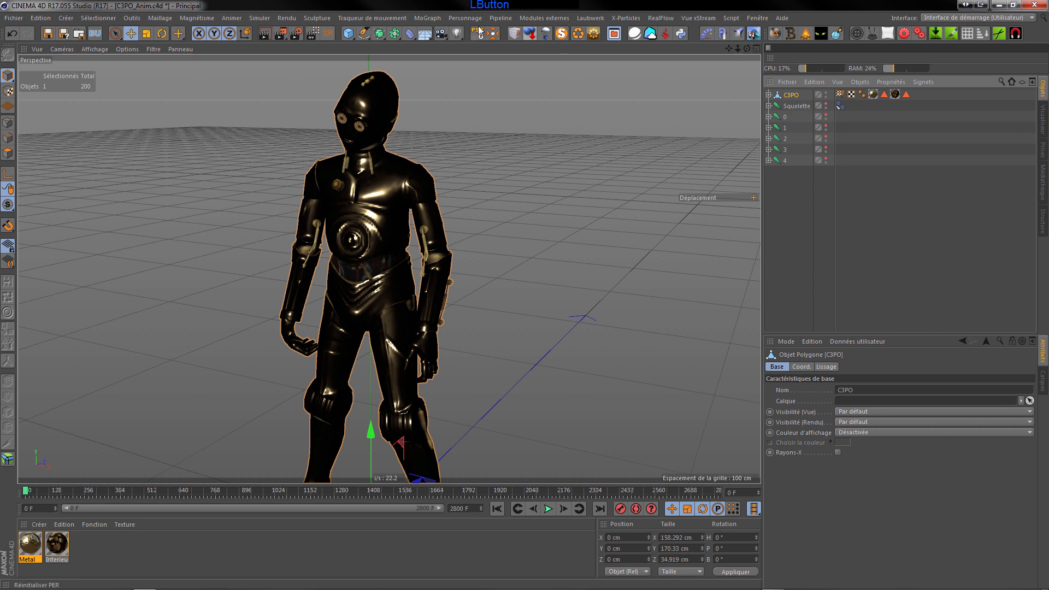
left_click(543, 19)
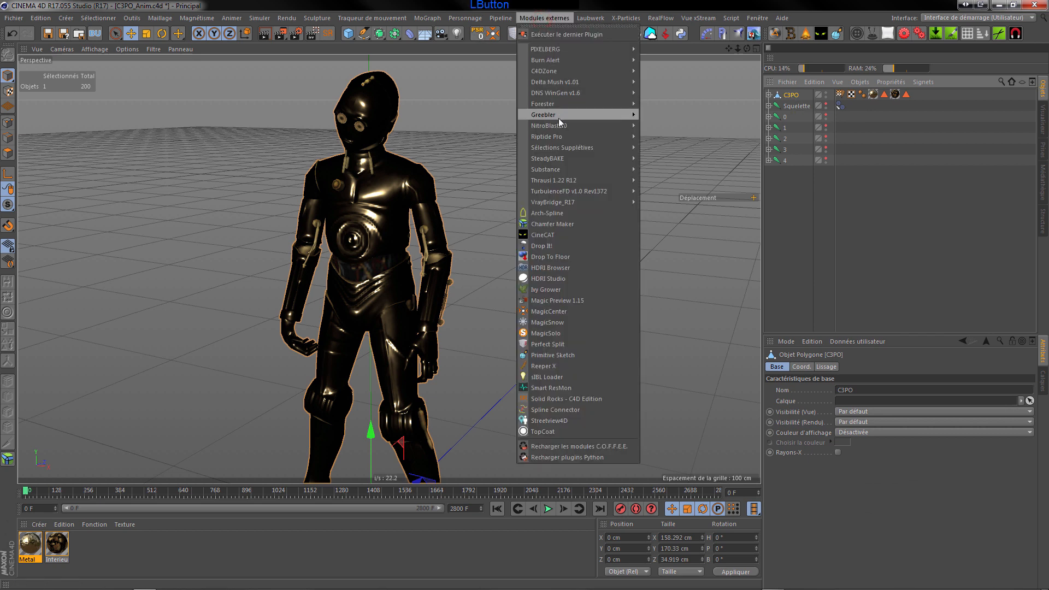
mouse_move(558, 160)
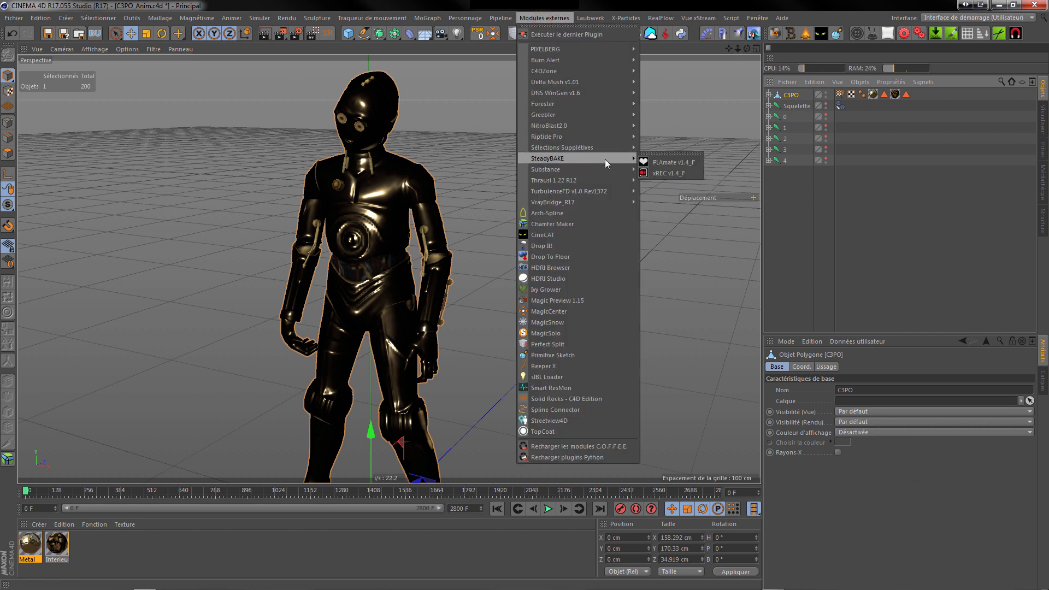
left_click(661, 174)
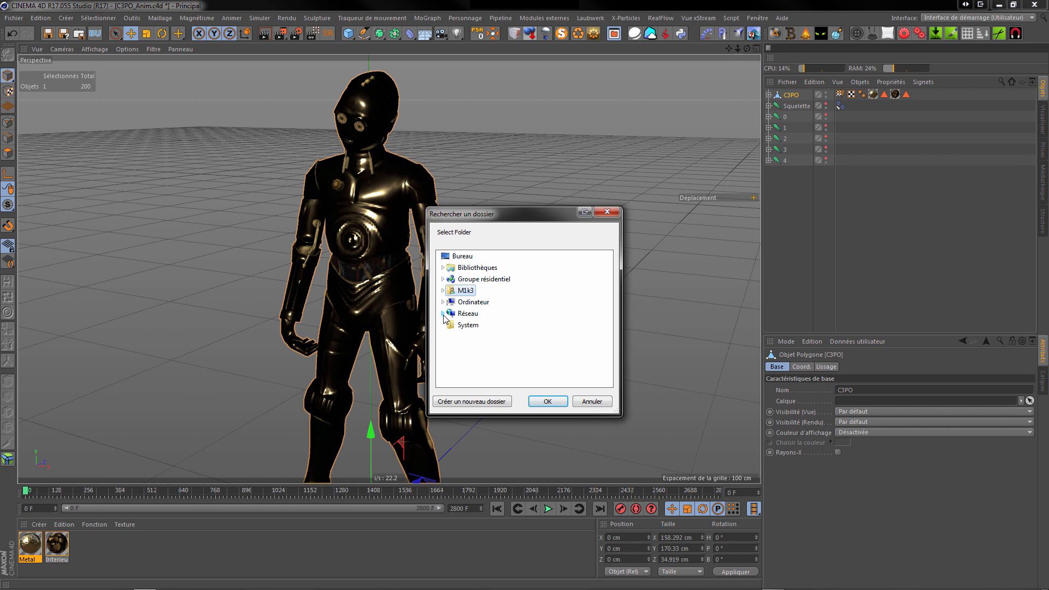
Create a folder named Sequence inside Work (D:), Tutoriel, C4D for the exported files
left_click(443, 302)
left_click(448, 324)
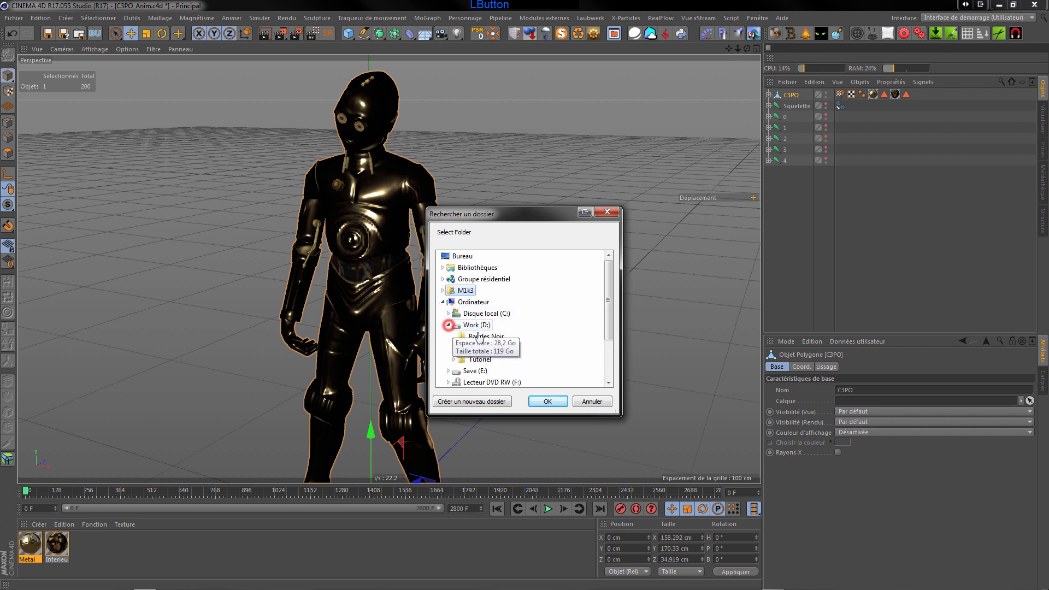
left_click(454, 359)
left_click(470, 370)
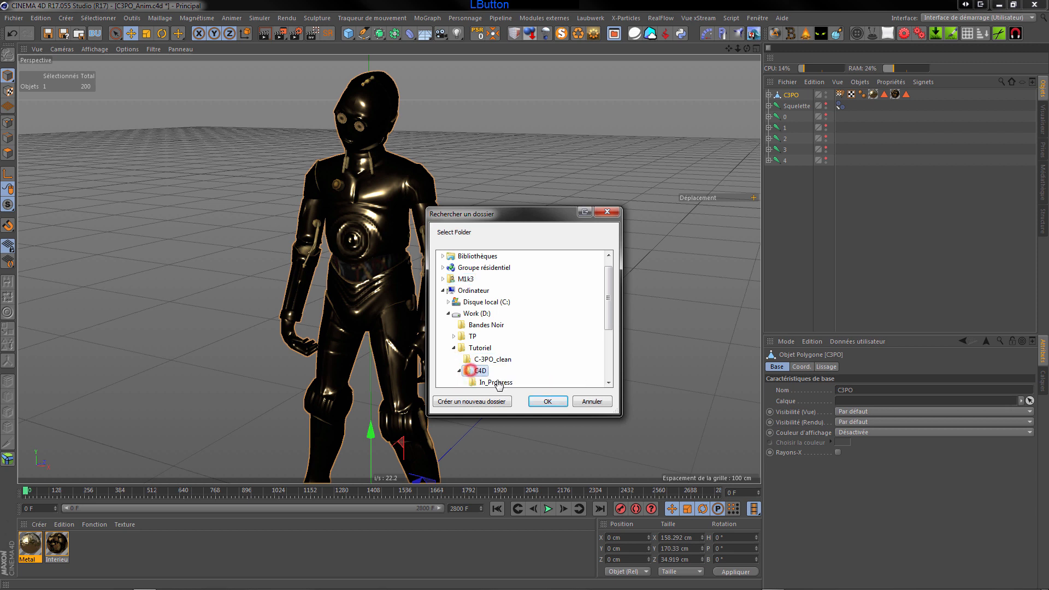
left_click(480, 403)
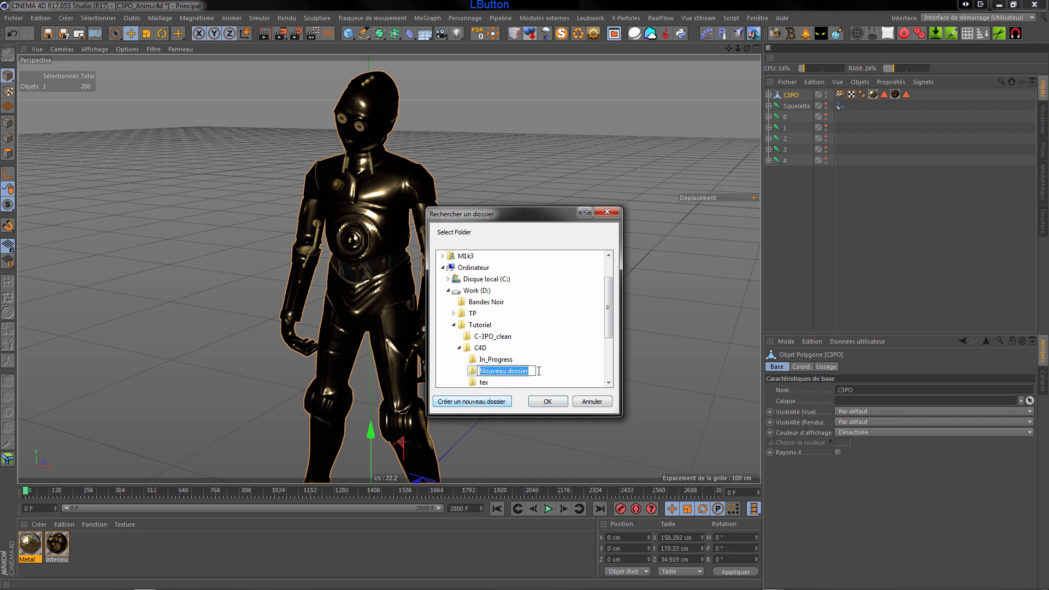
type("Sequence")
left_click(538, 365)
Choose the Sequence folder as the destination and run the xREC export as a File Series with Draw, PreRoll and Use Texture enabled
left_click(493, 371)
left_click(548, 402)
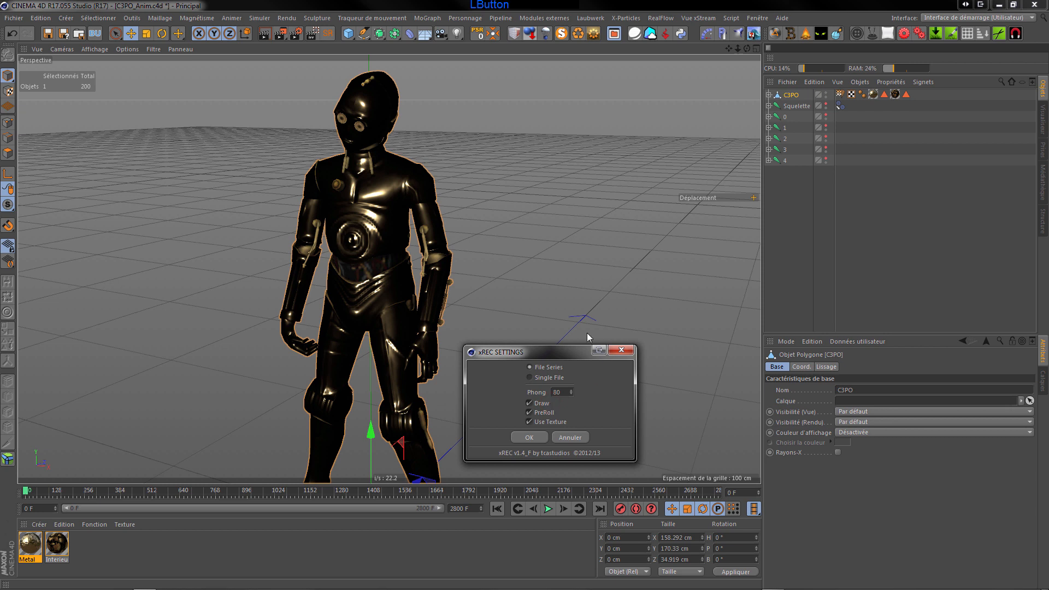
left_click_drag(566, 352, 532, 181)
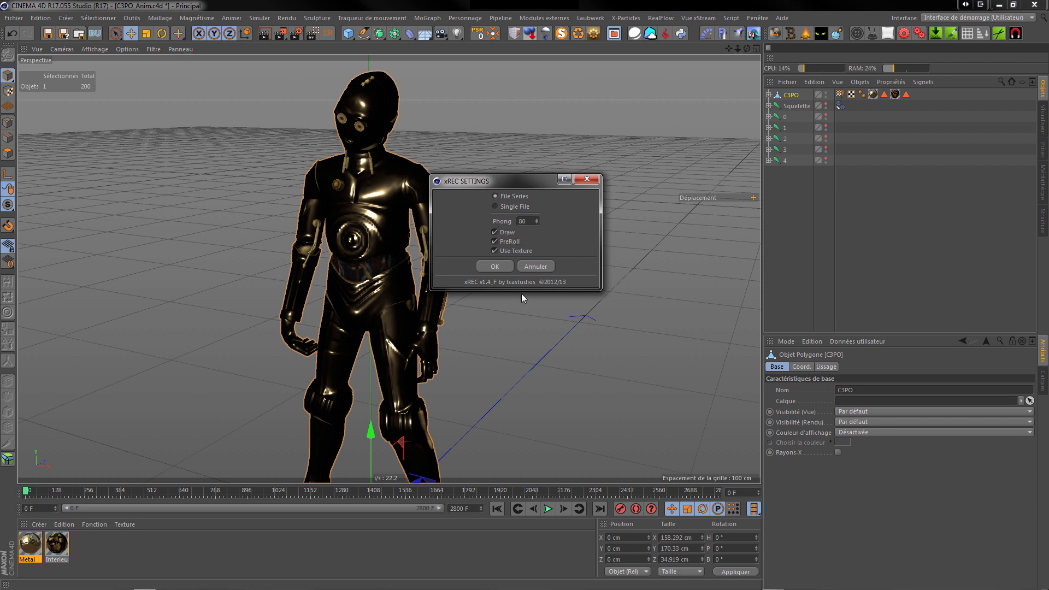
left_click(495, 267)
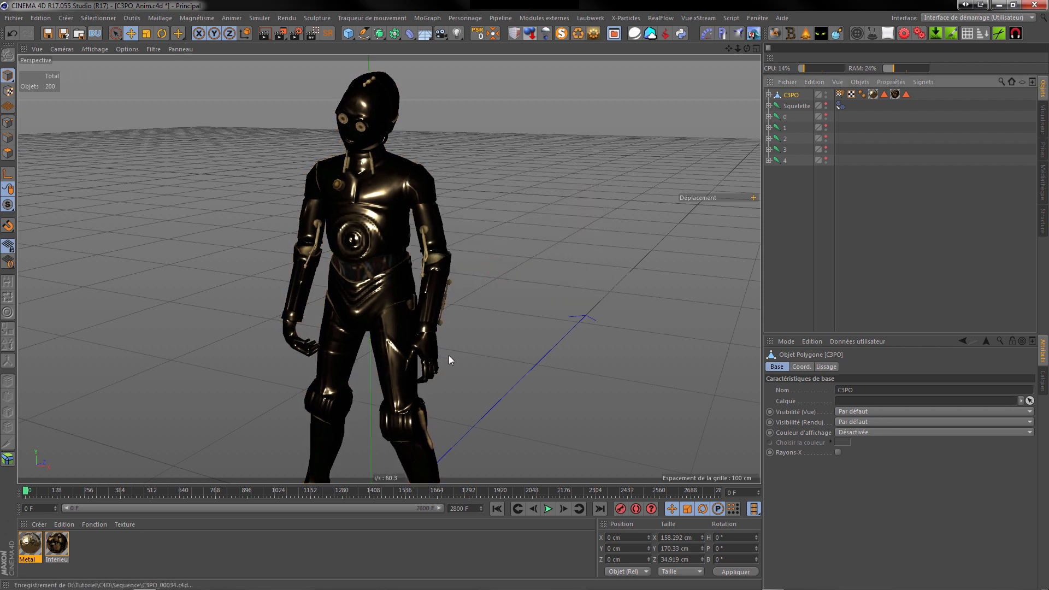
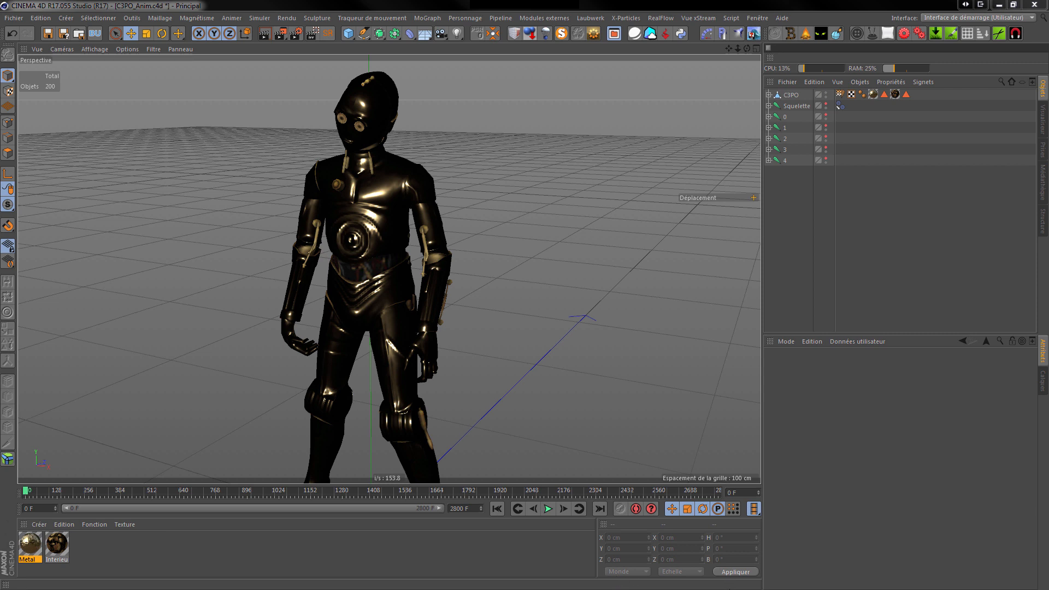
Switch to Windows Explorer and inspect the exported C4D files in the Sequence folder
left_click(825, 507)
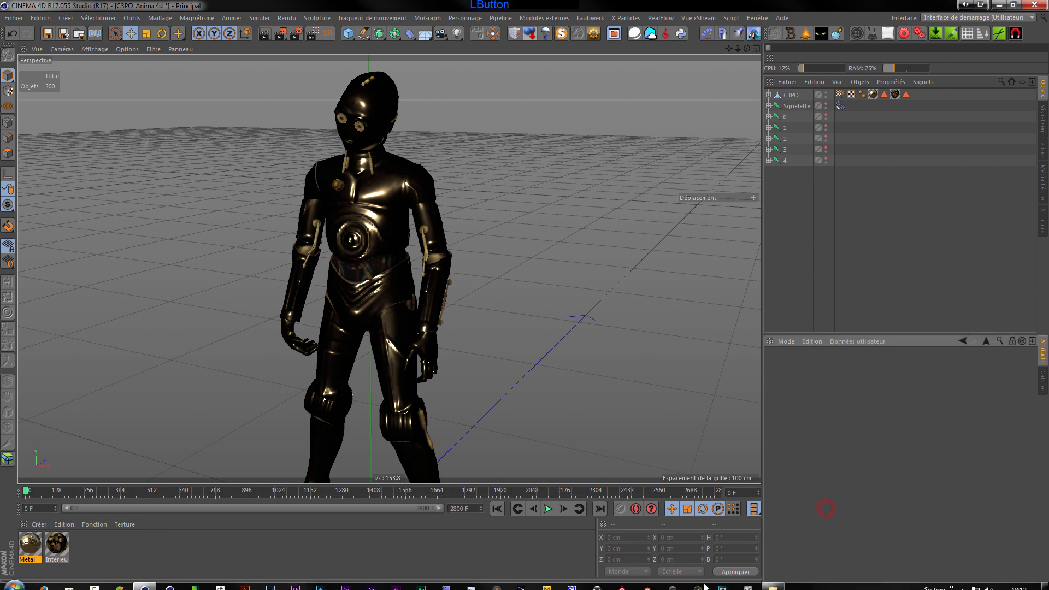
left_click(773, 584)
left_click(285, 190)
double_click(284, 190)
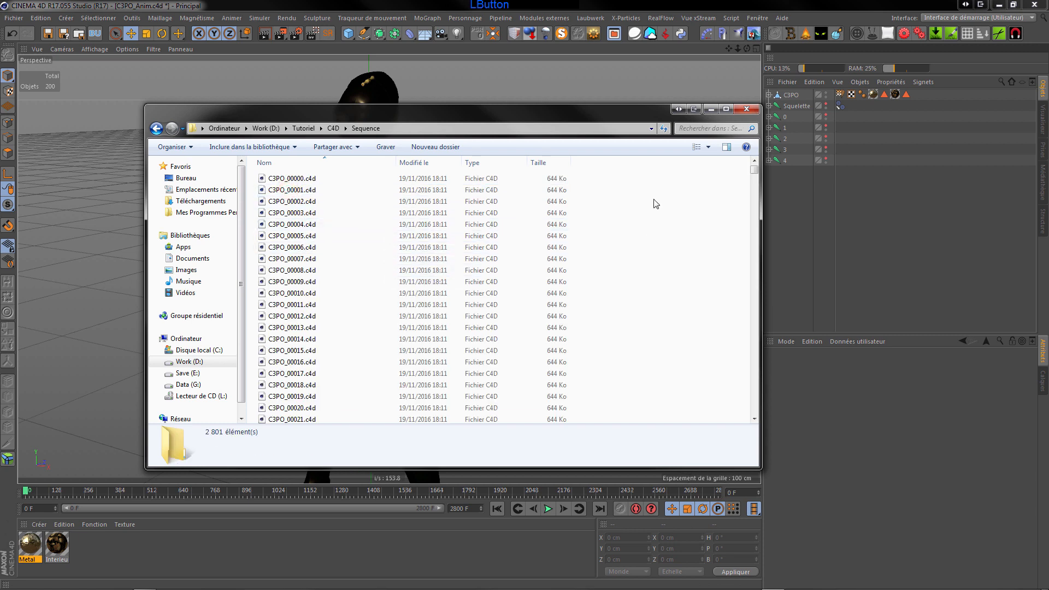
mouse_move(754, 171)
left_mouse_down()
mouse_move(759, 413)
mouse_move(754, 170)
left_mouse_up()
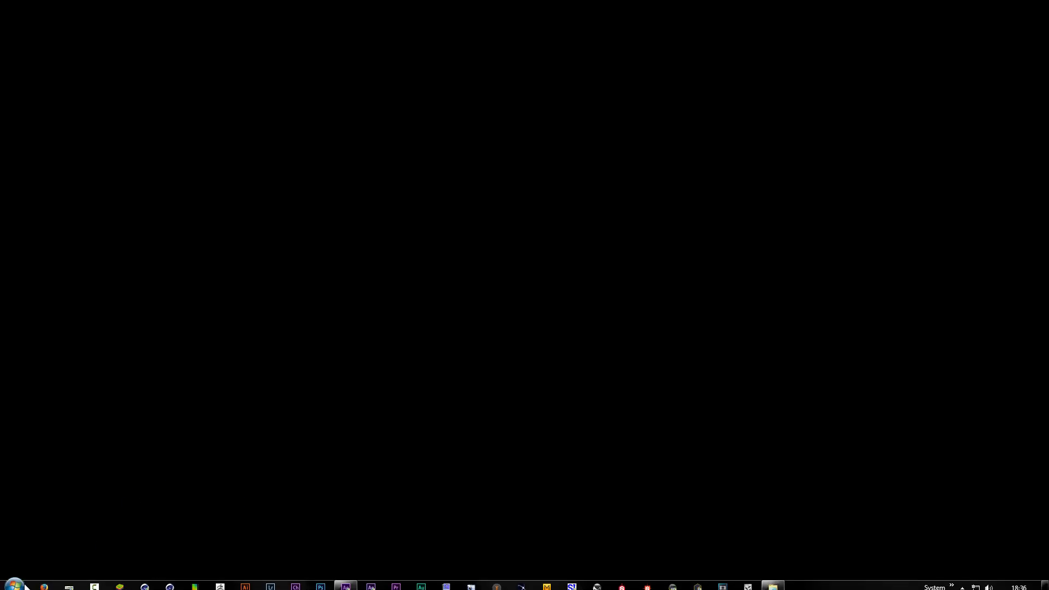
Open Firefox, search Google for "pack star wars video copilot" and open Video Copilot's Free Star Wars Model Pack page
left_click(44, 582)
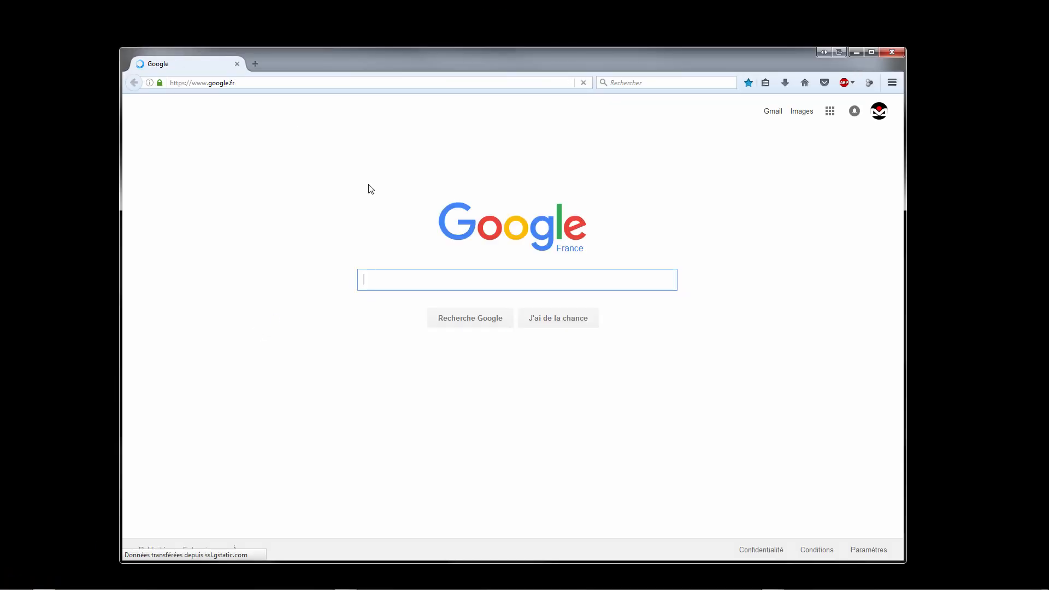
left_click(369, 285)
type("pack")
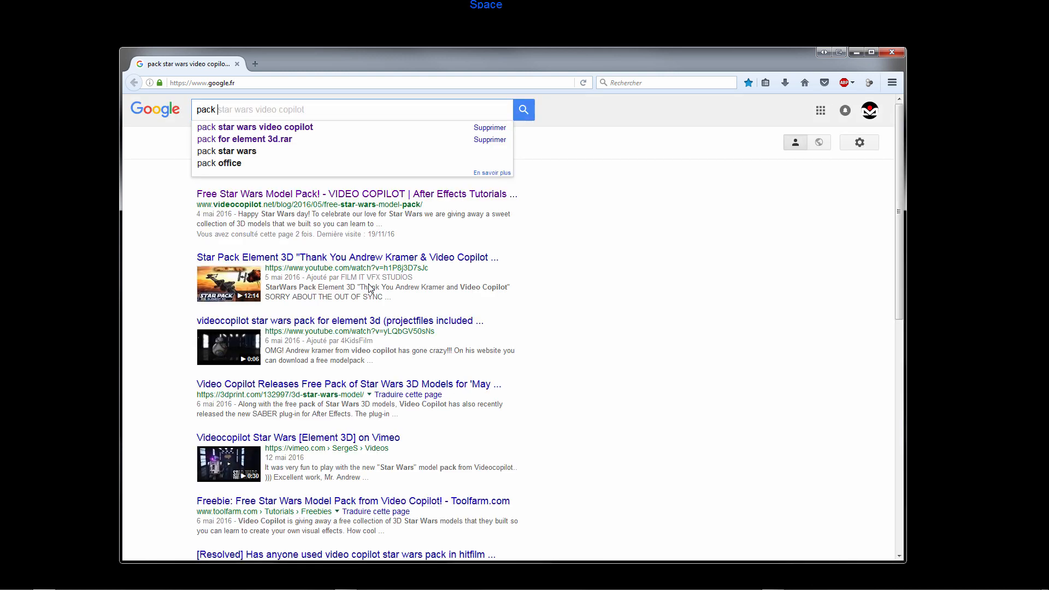
left_click(296, 130)
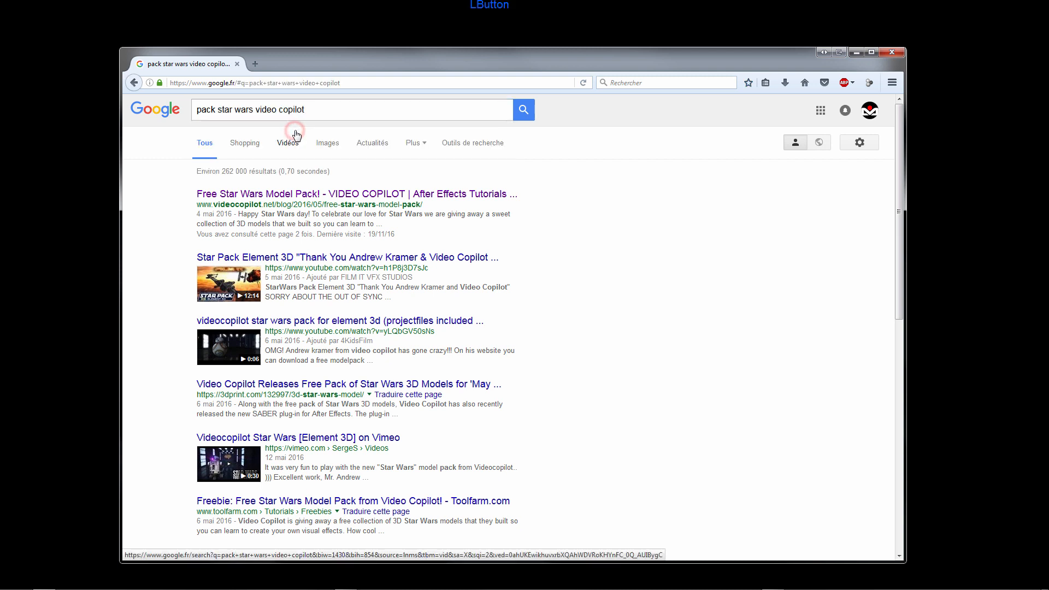
left_click(329, 196)
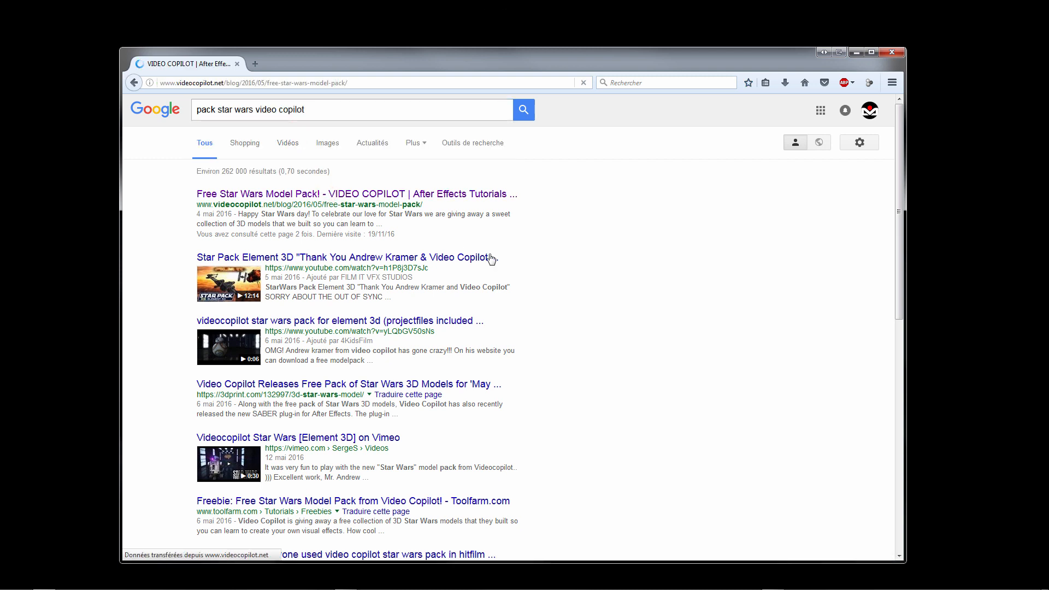
Review the Star Wars model pack's contents, download section and preview images, and close the browser
scroll(416, 327, "down", 3)
scroll(416, 330, "down", 8)
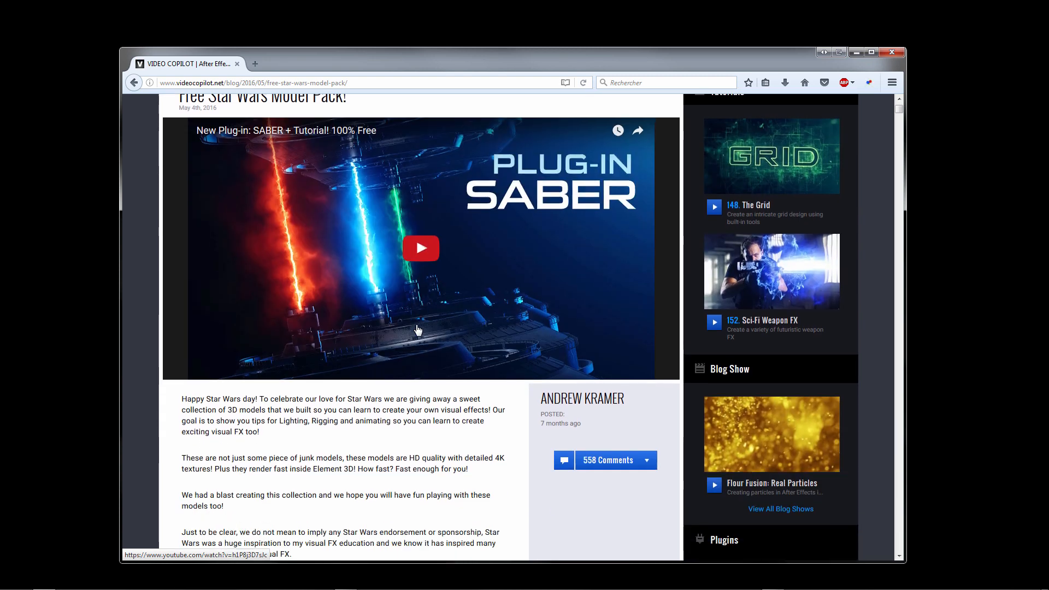
scroll(381, 415, "down", 4)
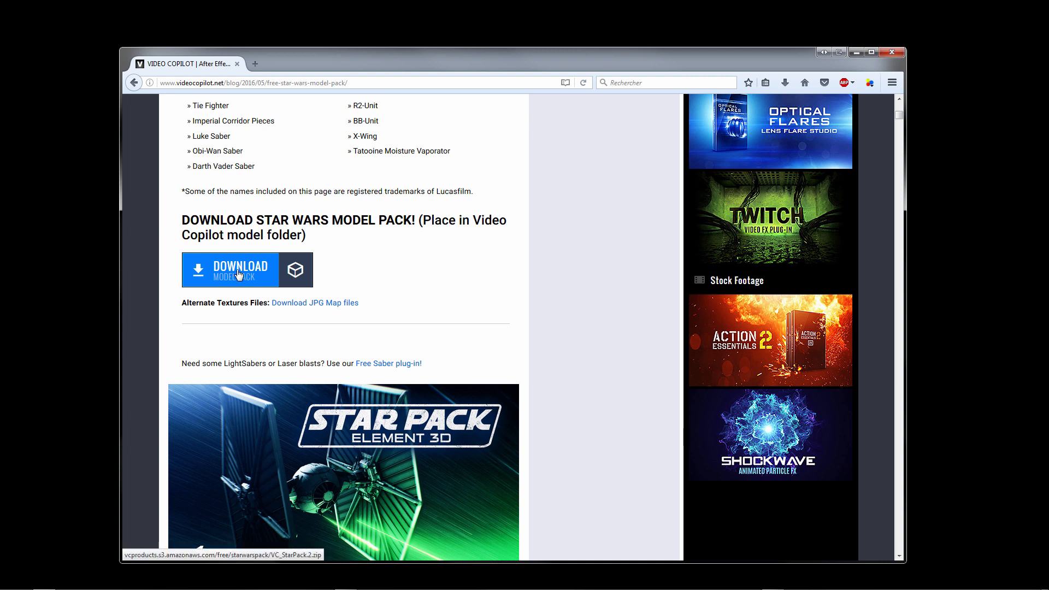
scroll(354, 280, "down", 5)
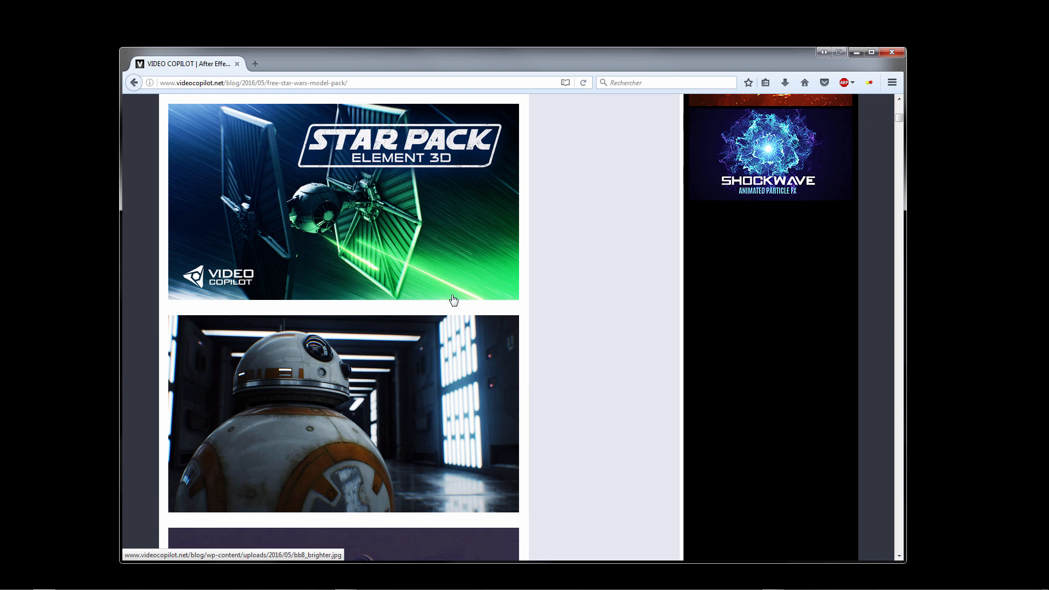
scroll(439, 355, "up", 5)
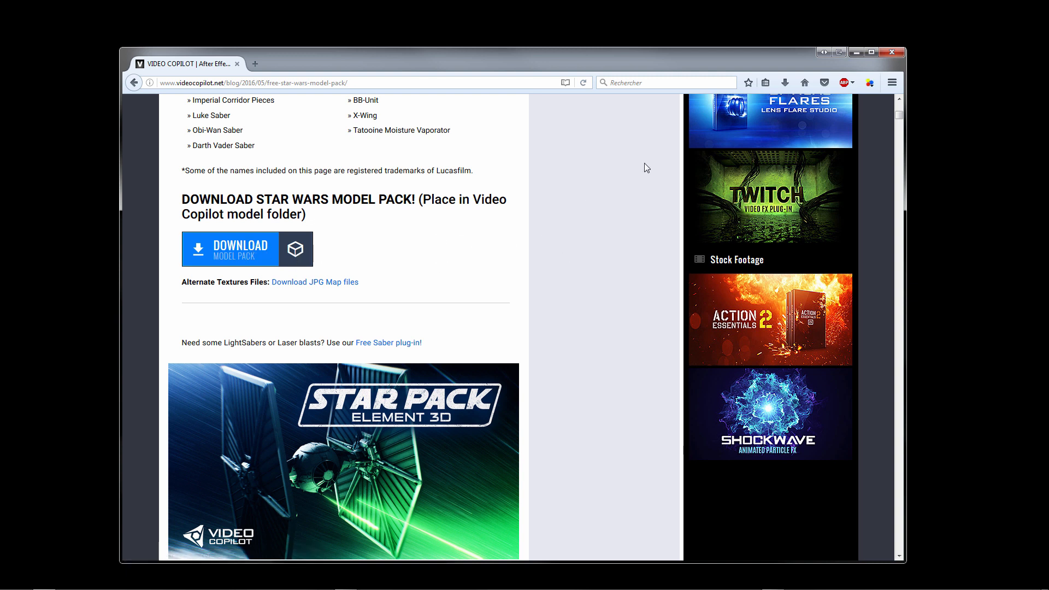
left_click(885, 50)
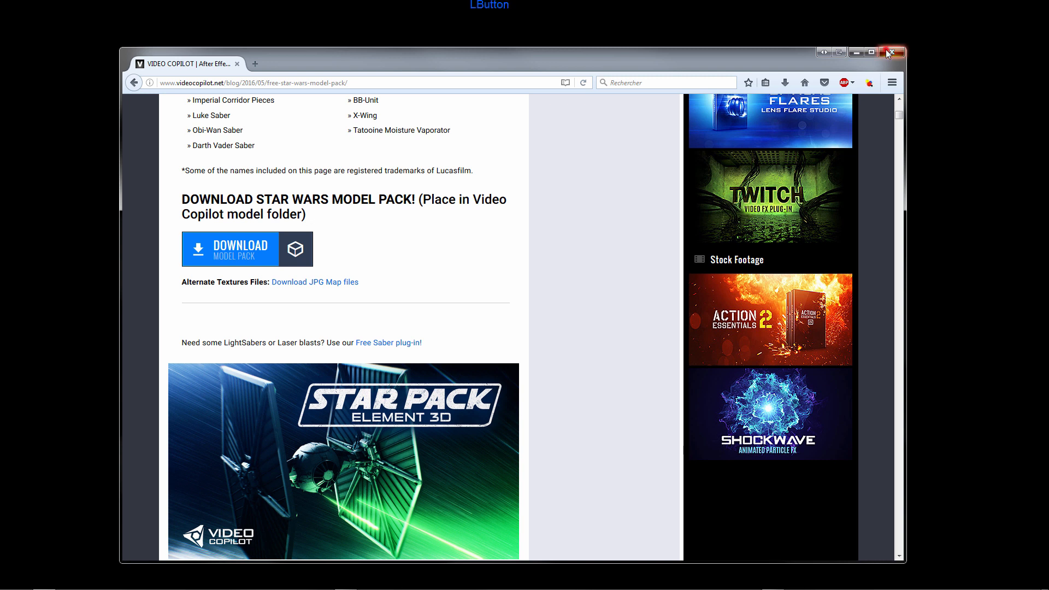
Switch to After Effects and create a new composition named C3PO
left_click(346, 583)
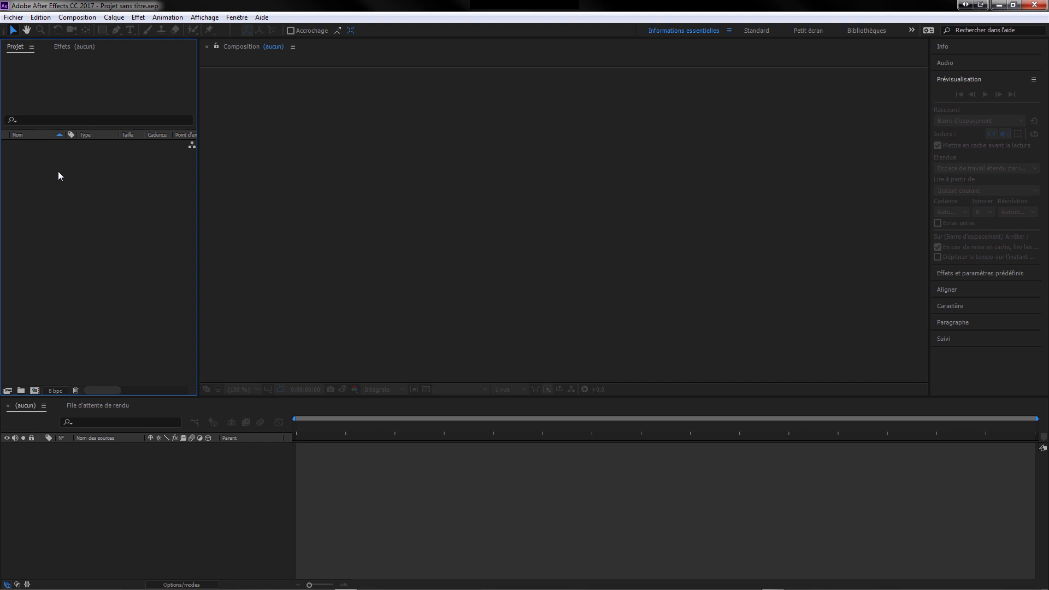
left_click(82, 17)
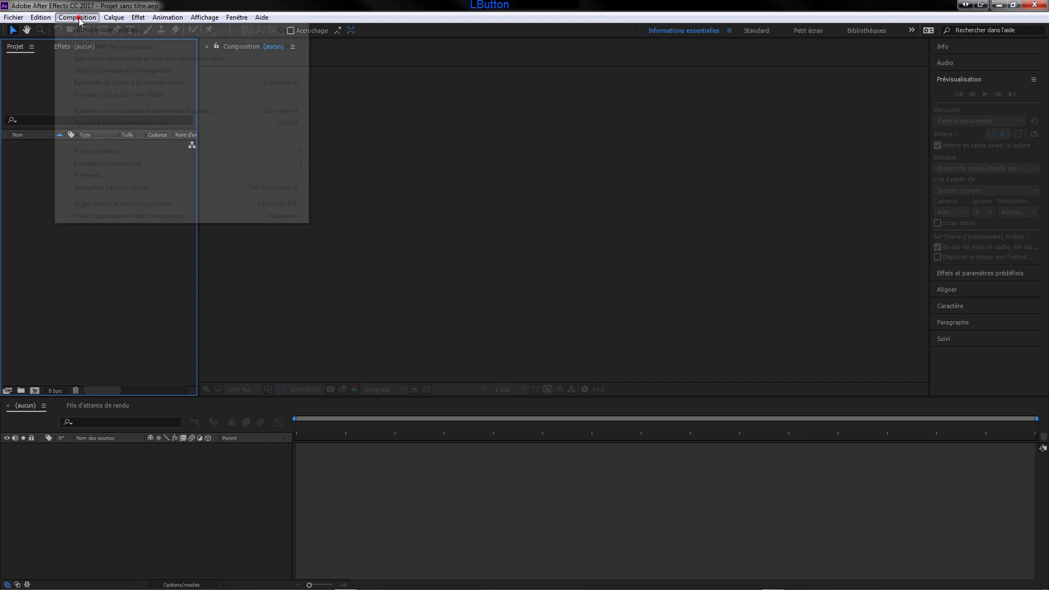
left_click(100, 30)
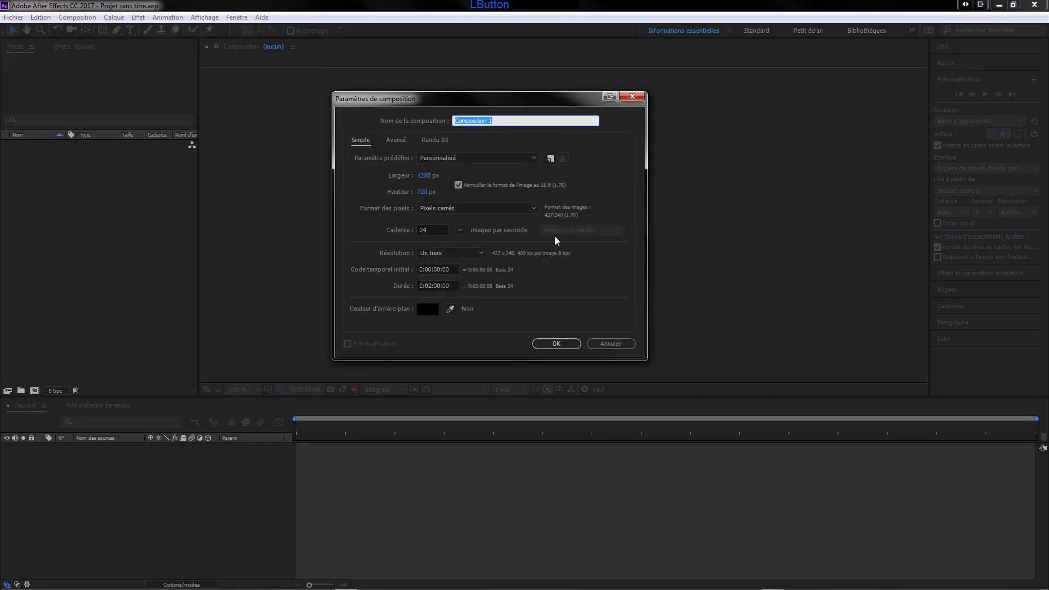
double_click(499, 120)
type("C3PO")
left_click(561, 344)
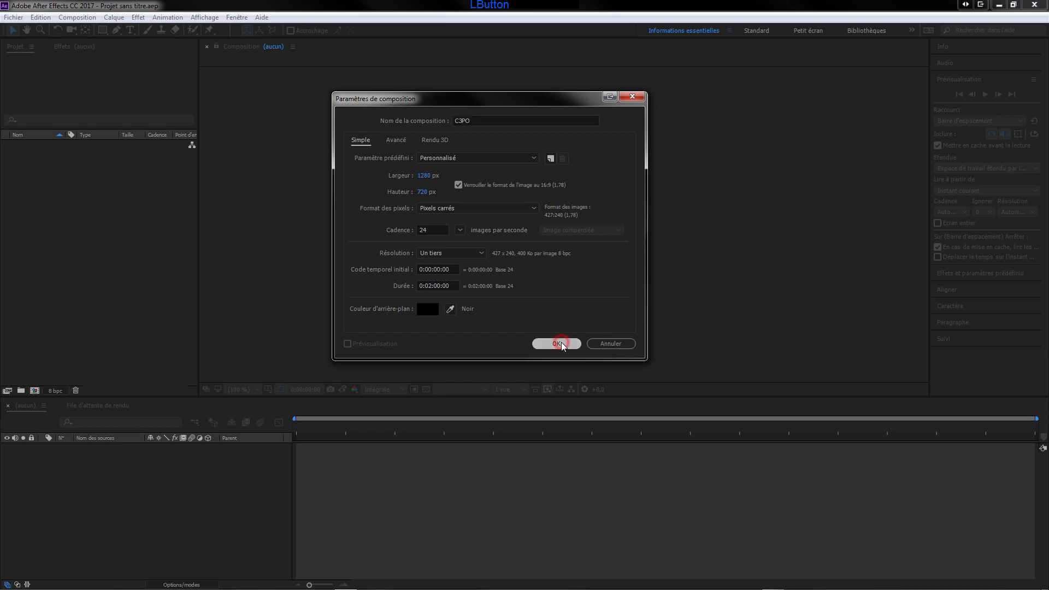
Create a composition-sized solid layer named Element in the C3PO composition
left_click(57, 494)
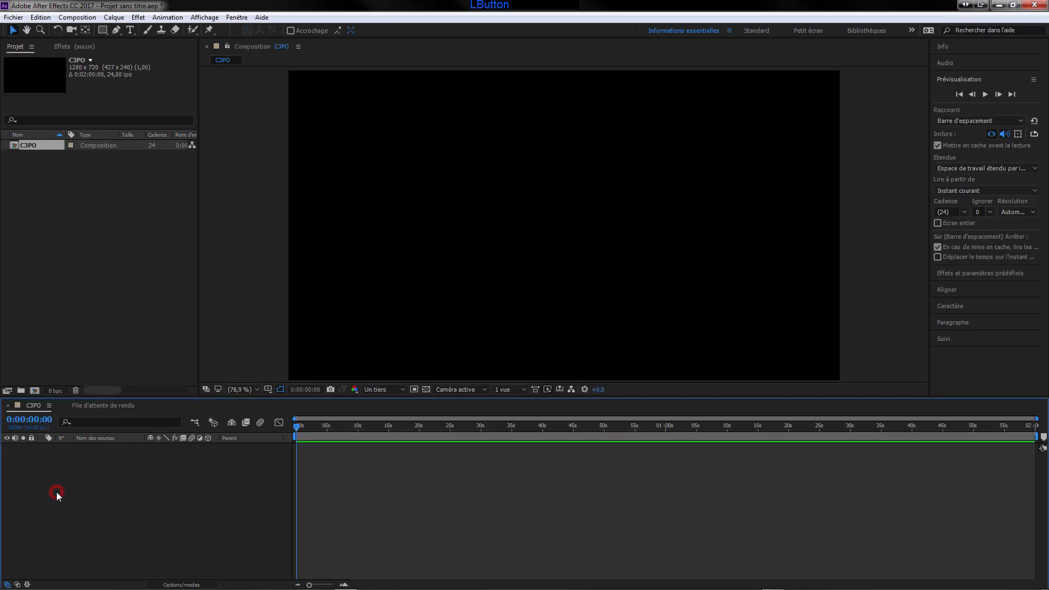
key("ctrl+y")
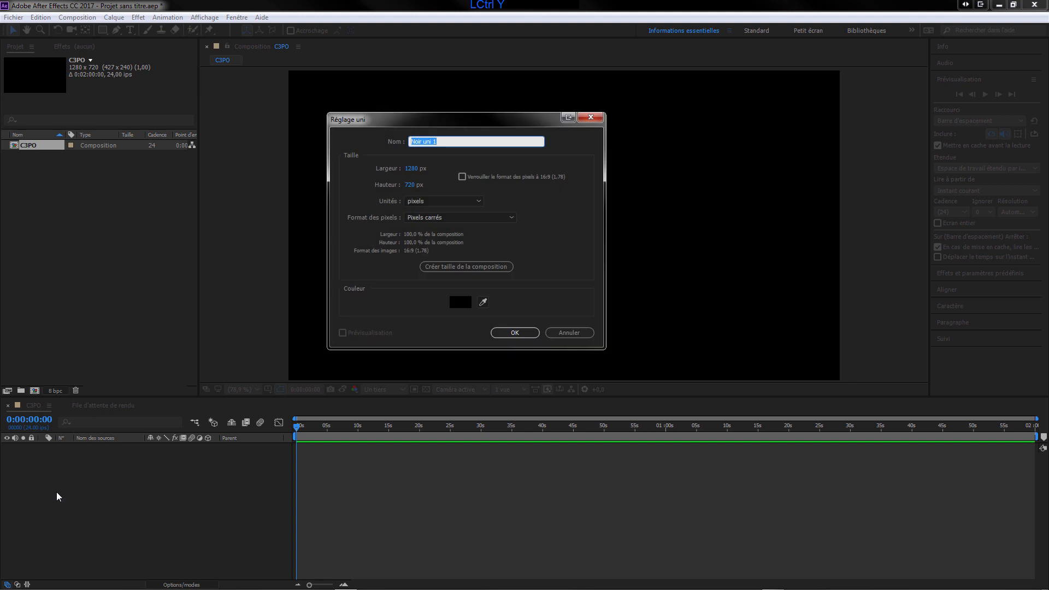
left_click(442, 141)
left_click_drag(417, 141, 397, 146)
type("Element")
left_click(469, 270)
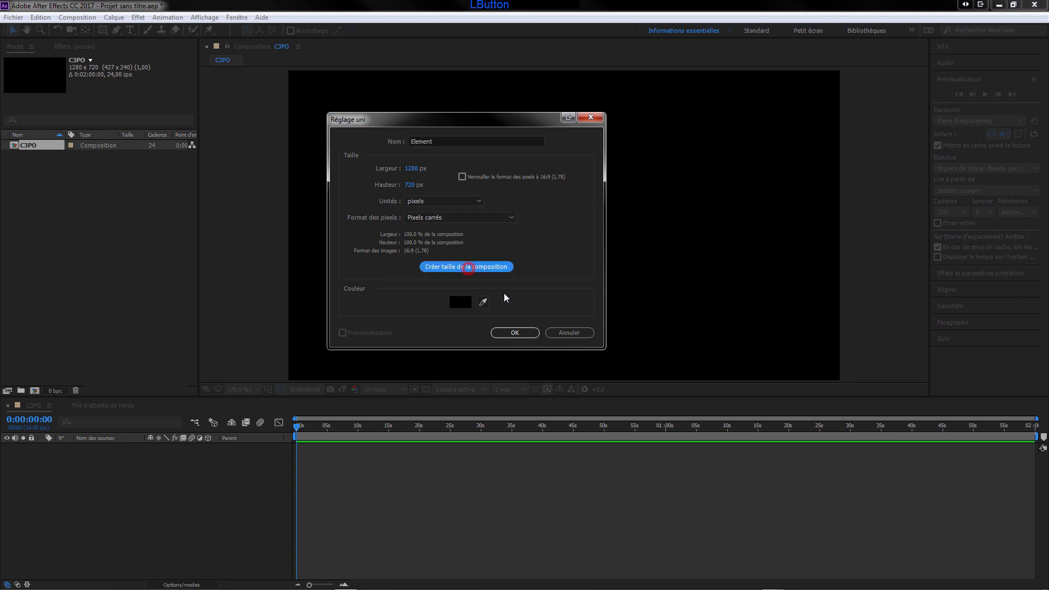
left_click(512, 332)
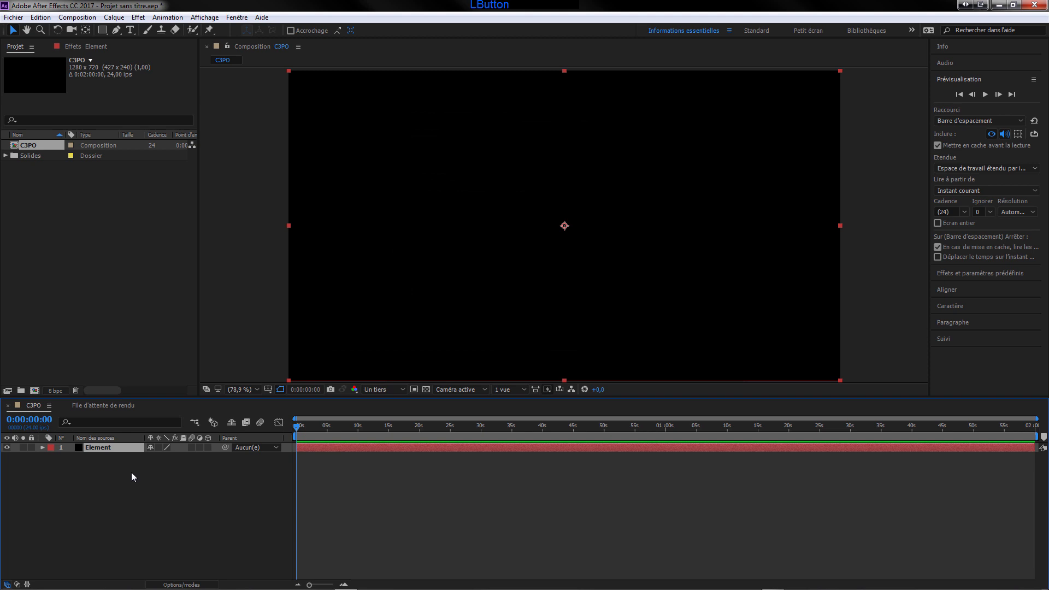
Apply the Video Copilot Element effect to the Element layer and open its Scene Setup
left_click(105, 487)
left_click(99, 448)
right_click(99, 448)
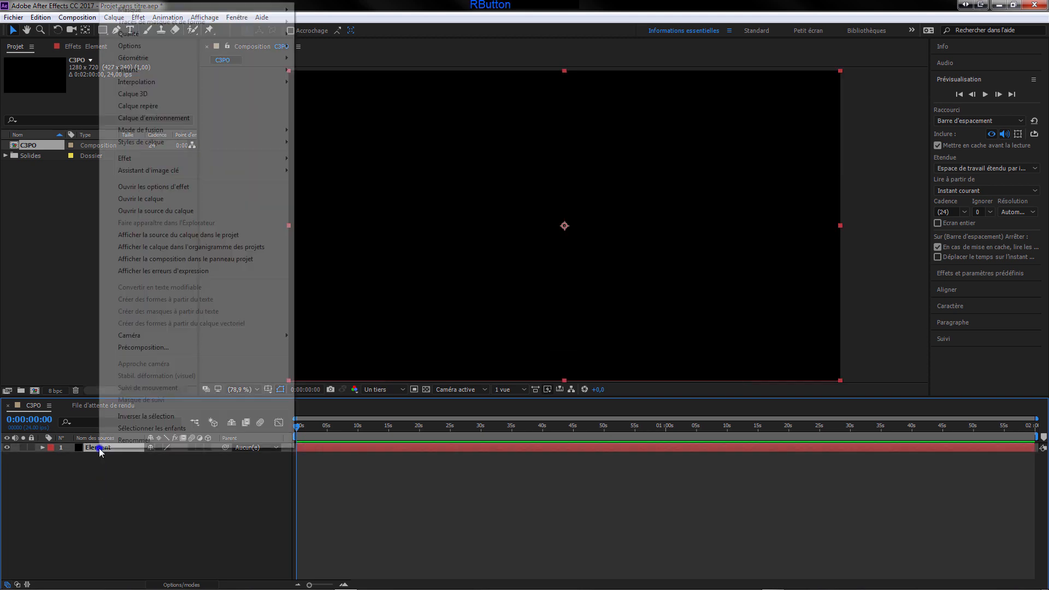
mouse_move(216, 161)
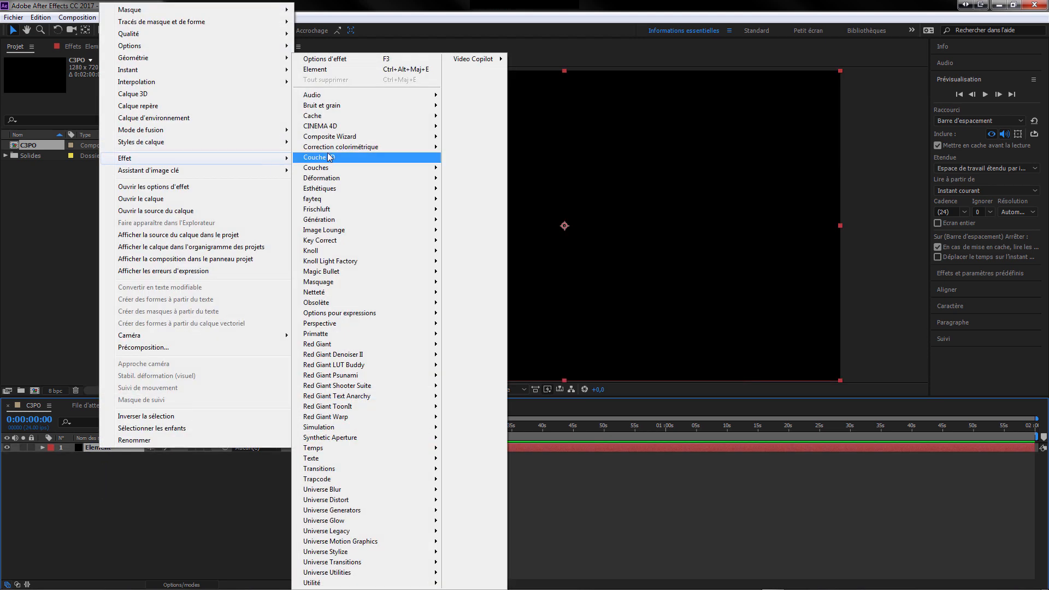
mouse_move(485, 64)
left_click(533, 60)
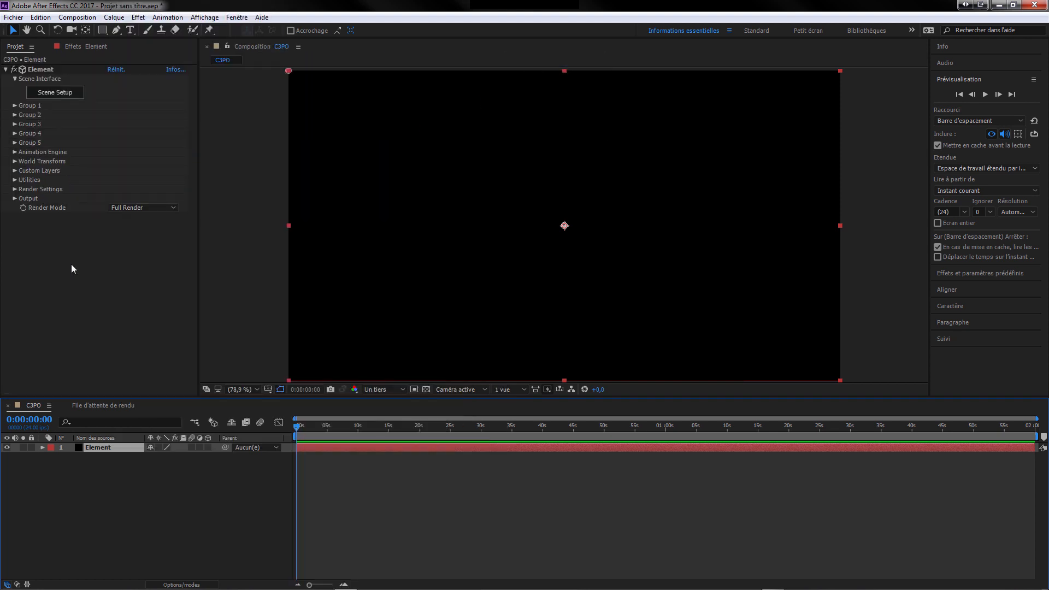
left_click(61, 94)
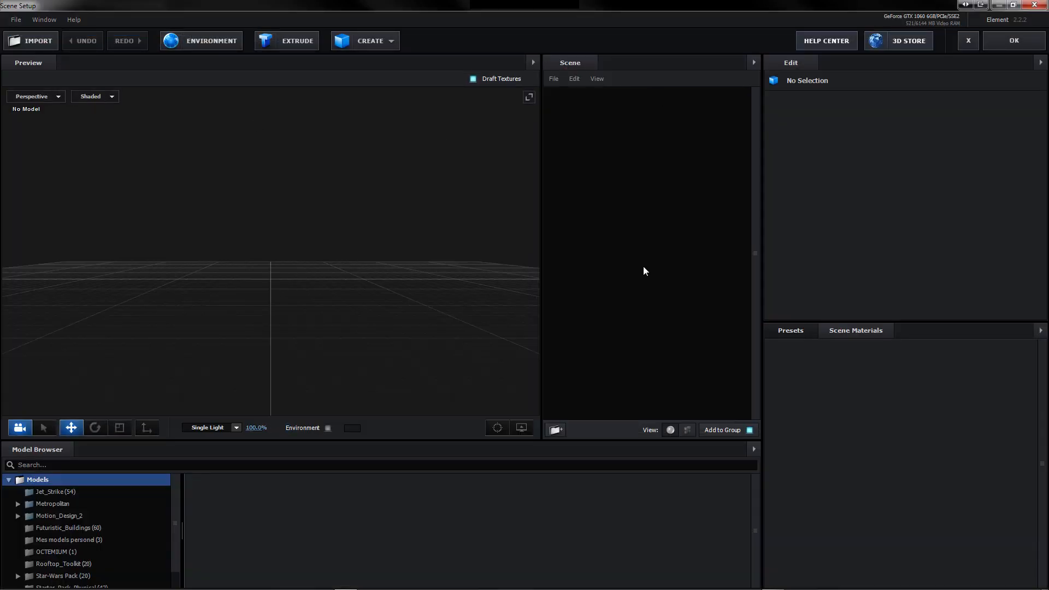
Turn off Add to Group and open C3PO_00000.c4d from the Sequence folder for import as a 3D sequence
left_click(750, 430)
left_click(16, 19)
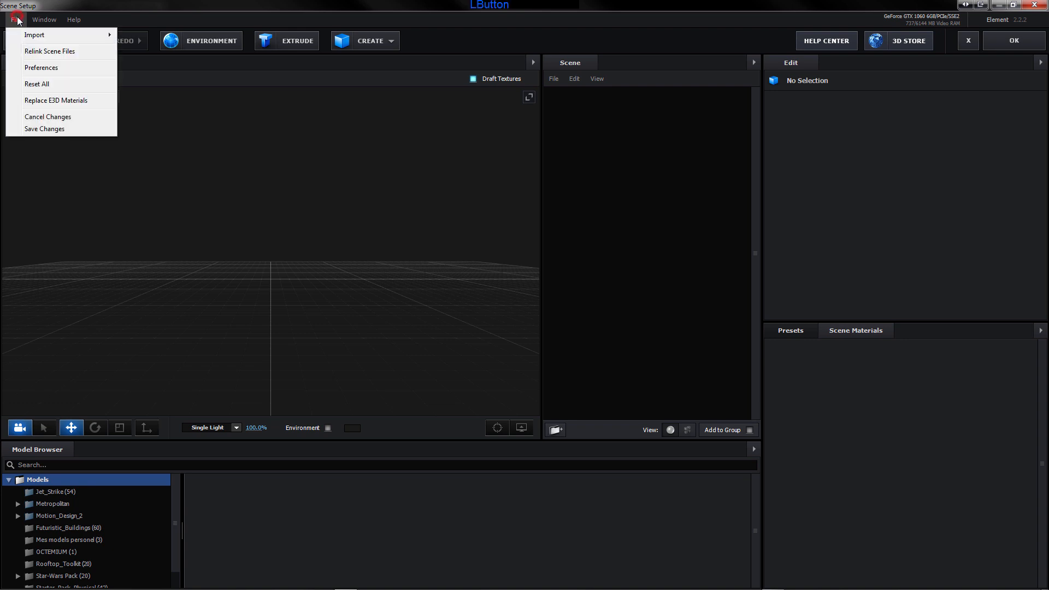
mouse_move(34, 35)
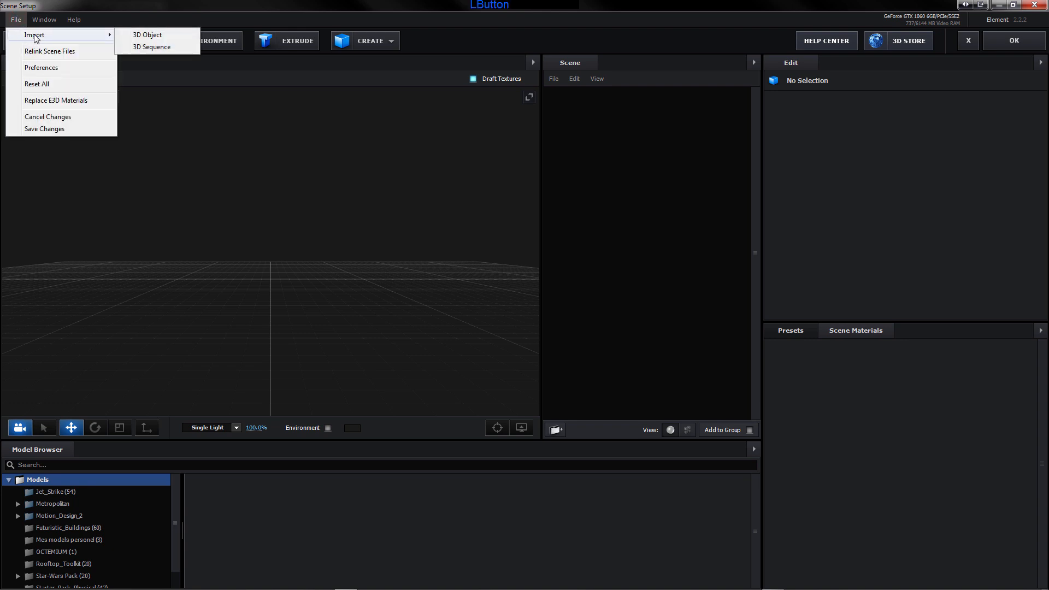
left_click(149, 48)
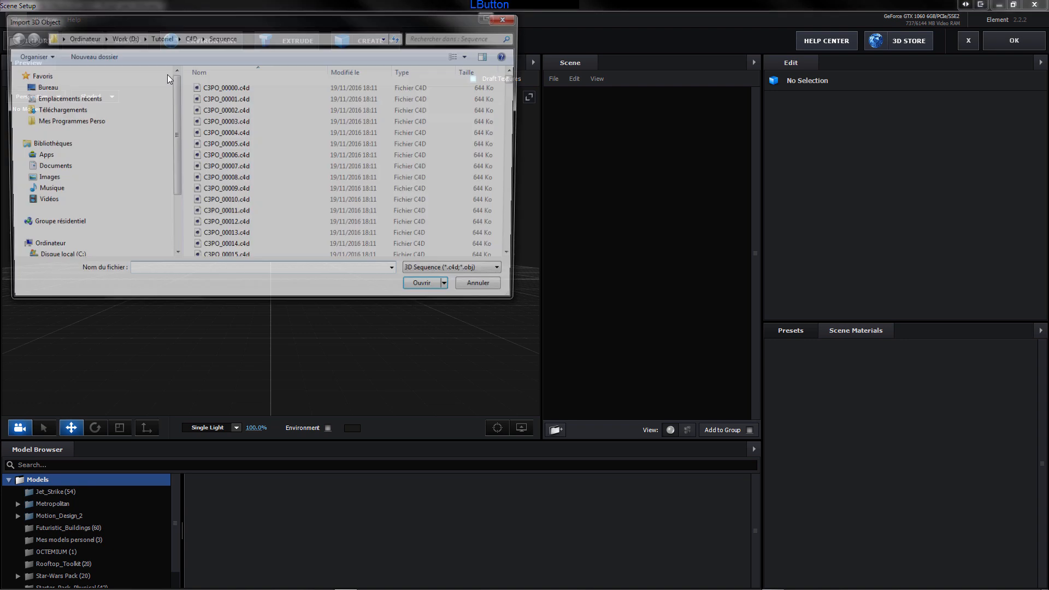
left_click(225, 89)
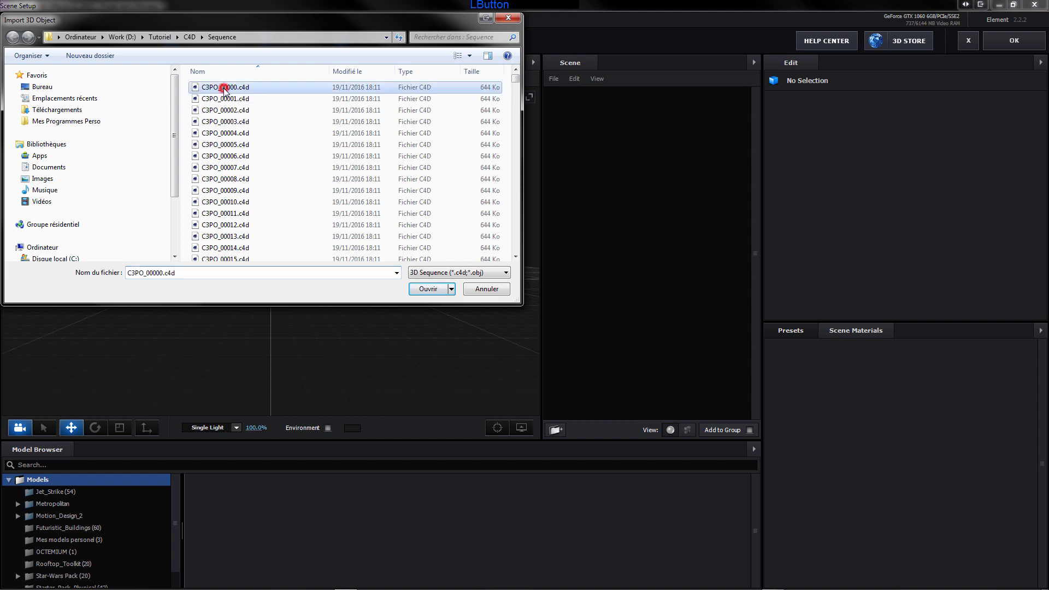
left_click(429, 290)
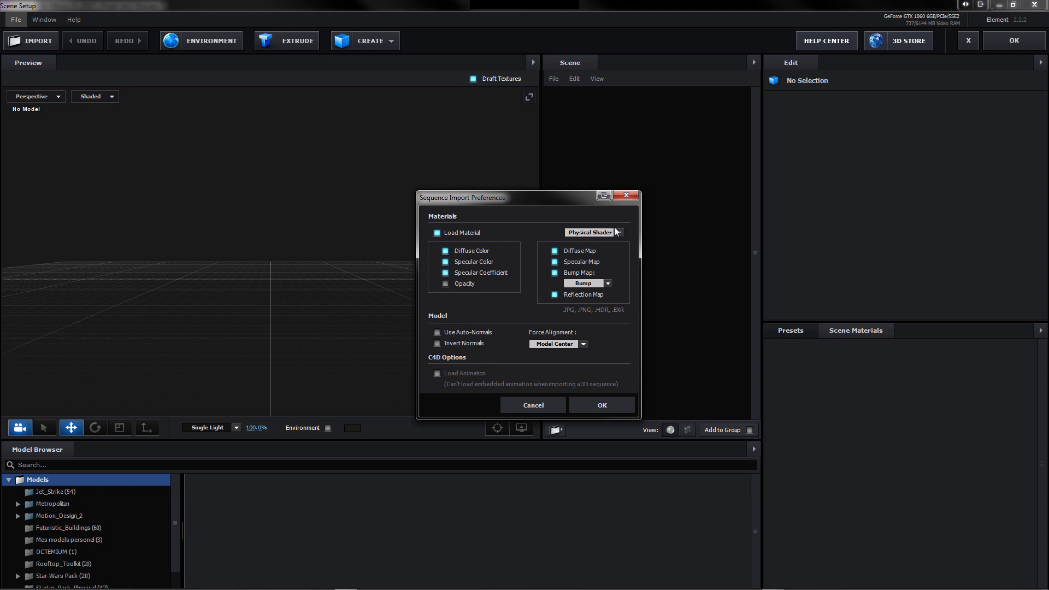
Import the sequence with the bump map type set to Normal, Force Alignment set to Bottom and Use Auto-Normals enabled
left_click(608, 283)
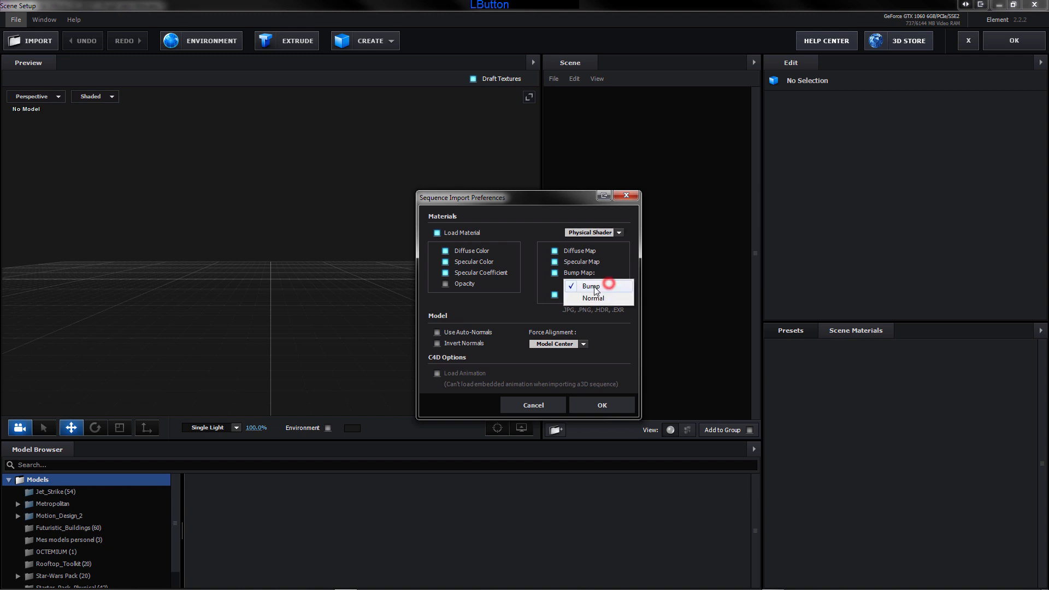
left_click(593, 300)
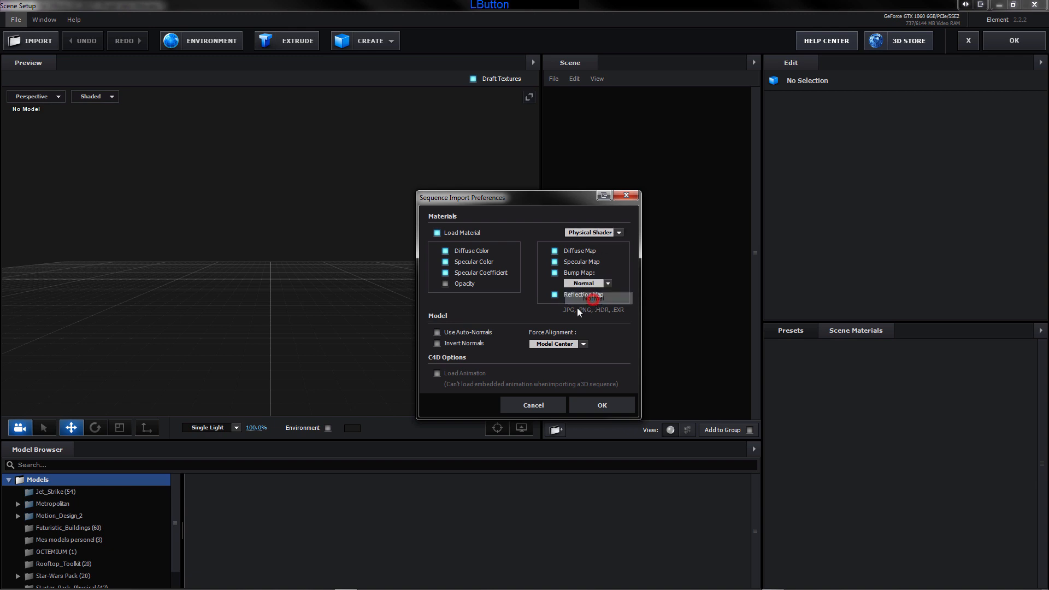
left_click(583, 345)
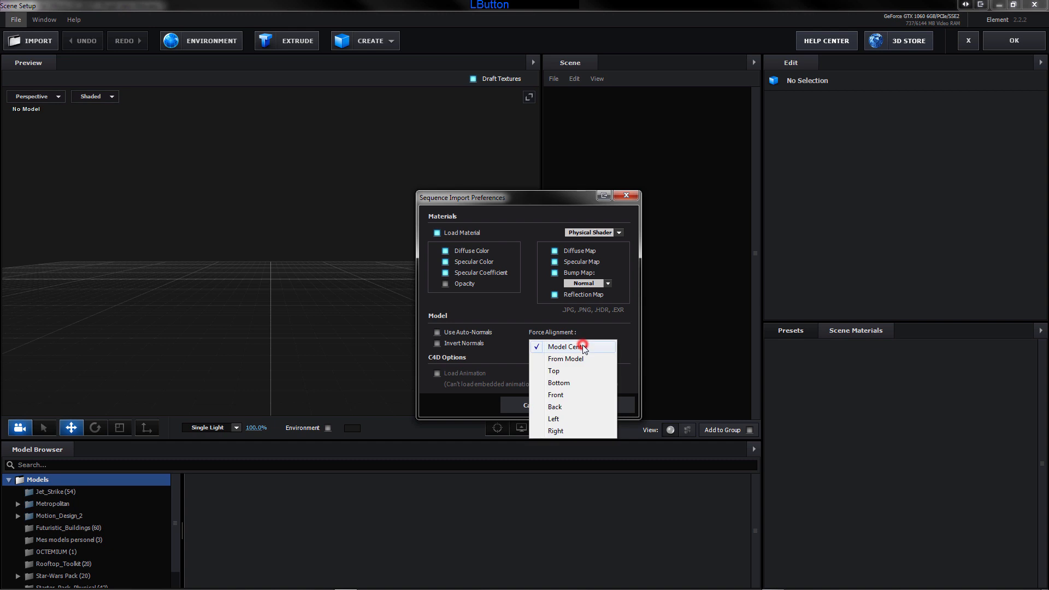
left_click(563, 383)
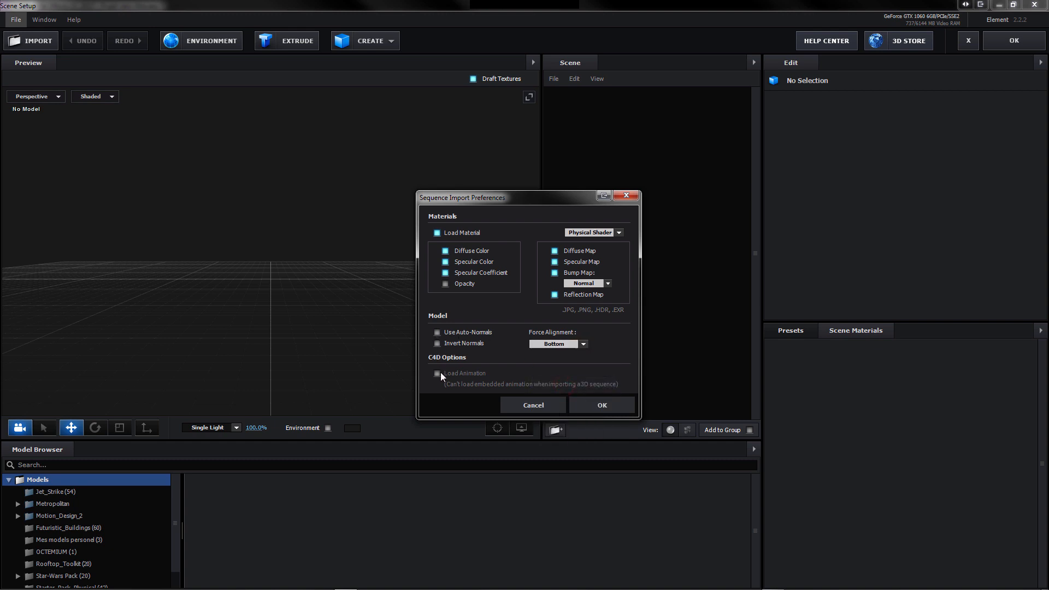
left_click(437, 332)
left_click(593, 404)
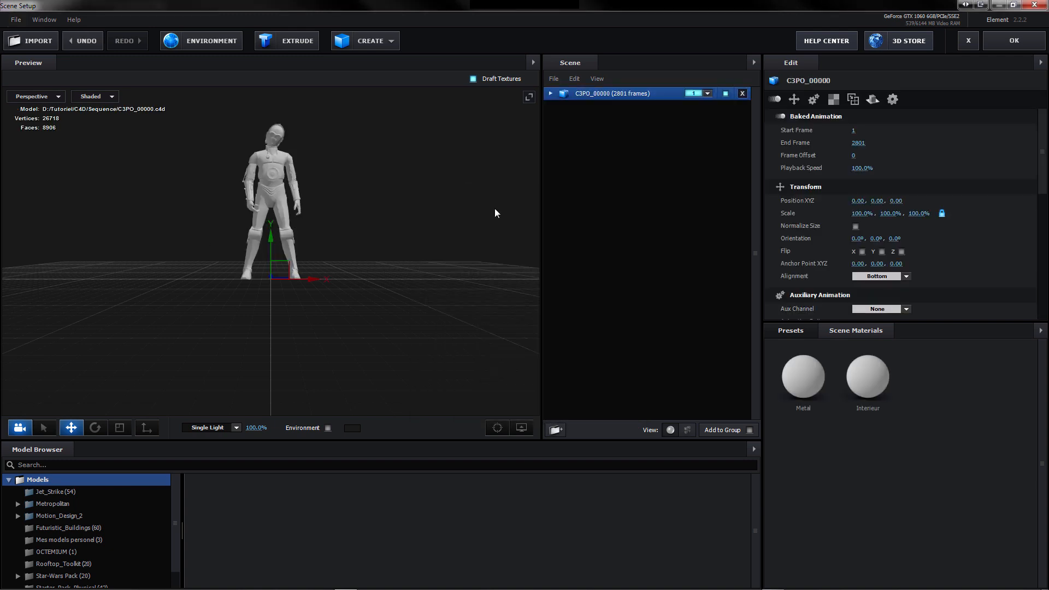
Relink the Interieur material's Diffuse texture to Diff.png in the C4D project's tex folder
left_click(551, 93)
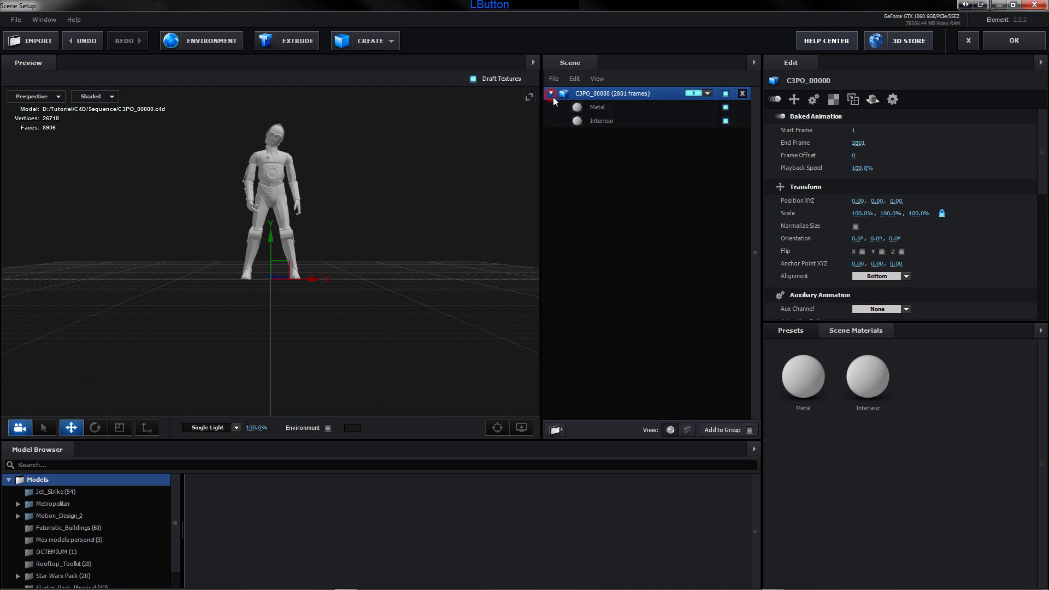
left_click(598, 122)
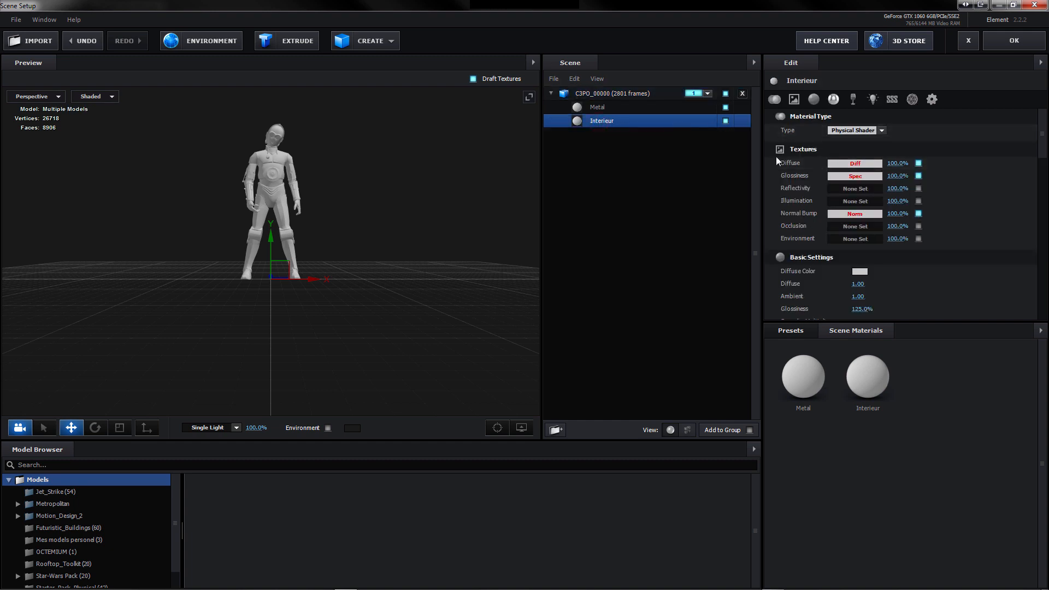
left_click(845, 169)
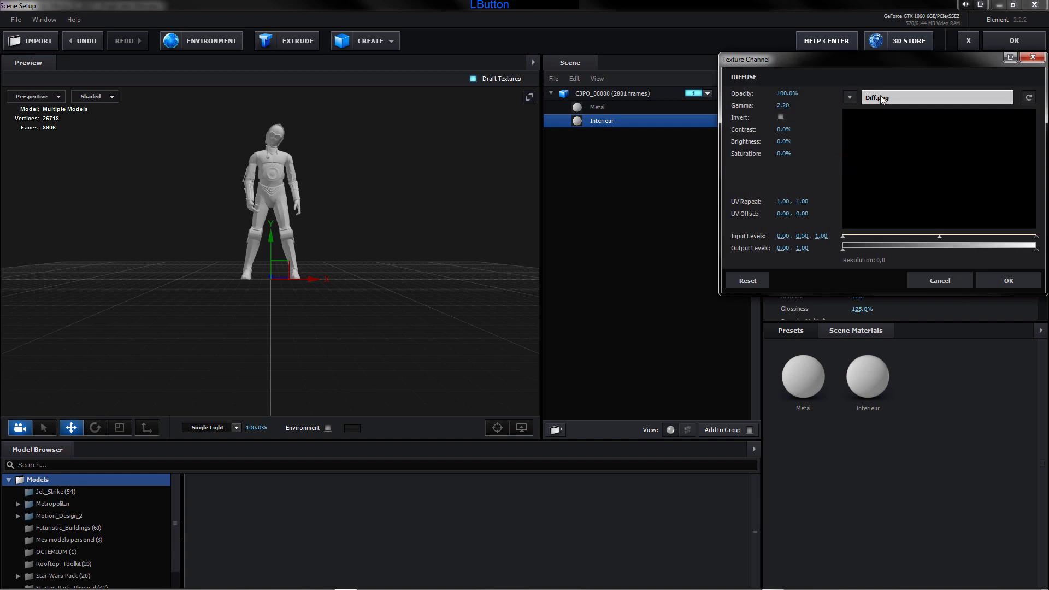
left_click(866, 96)
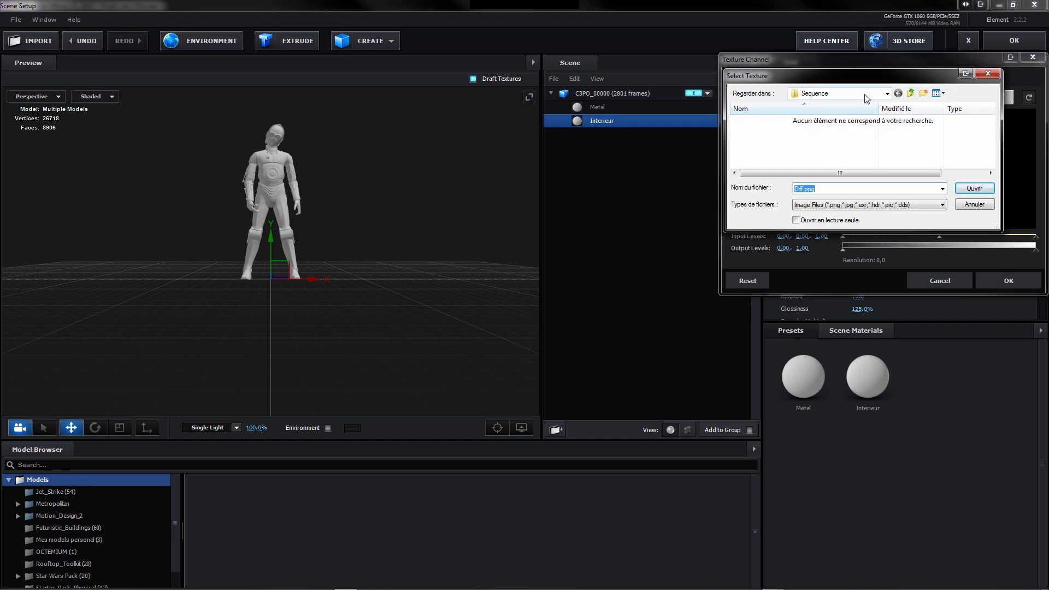
left_click(887, 93)
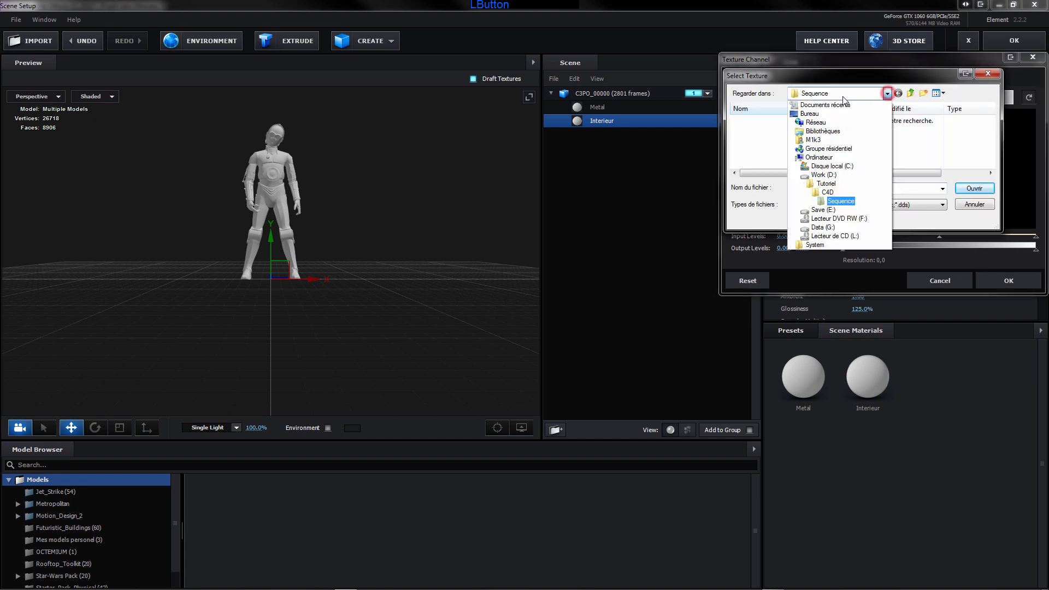
left_click(827, 191)
double_click(753, 142)
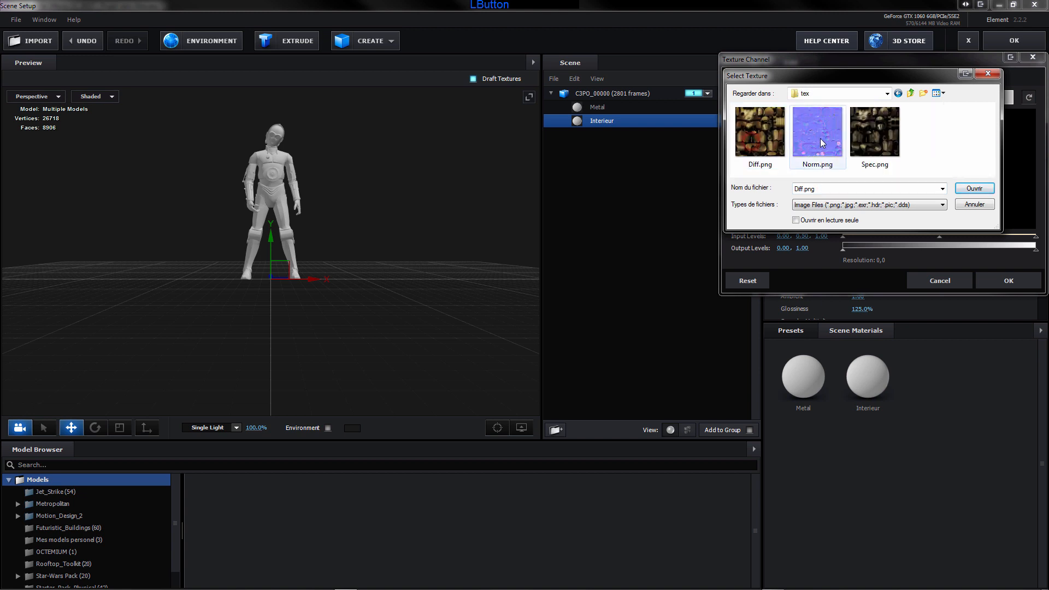
left_click(972, 188)
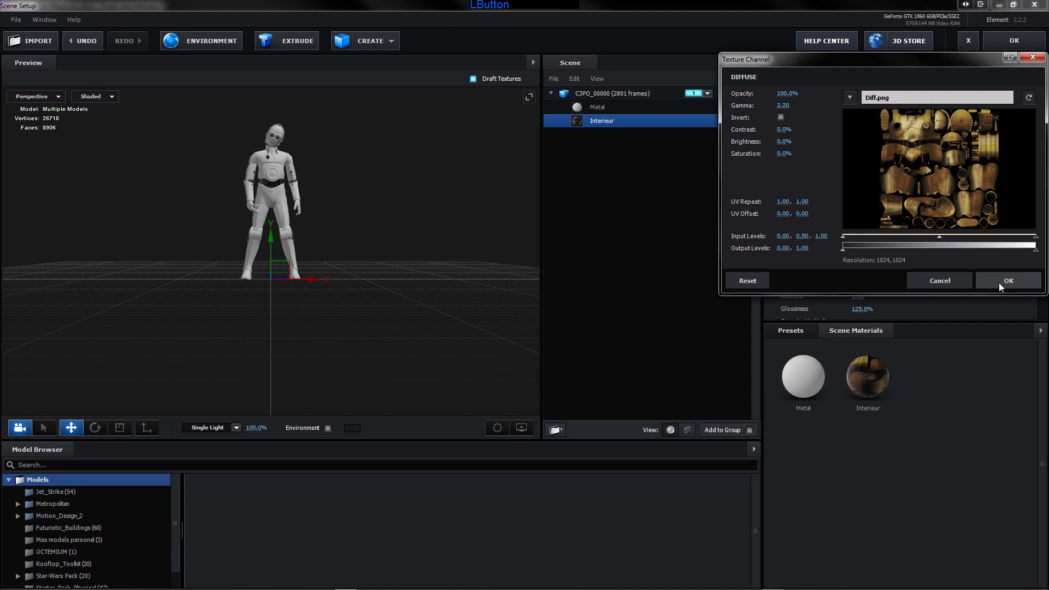
left_click(998, 283)
Relink the Interieur material's Glossiness texture to Spec.png in the tex folder
left_click(847, 177)
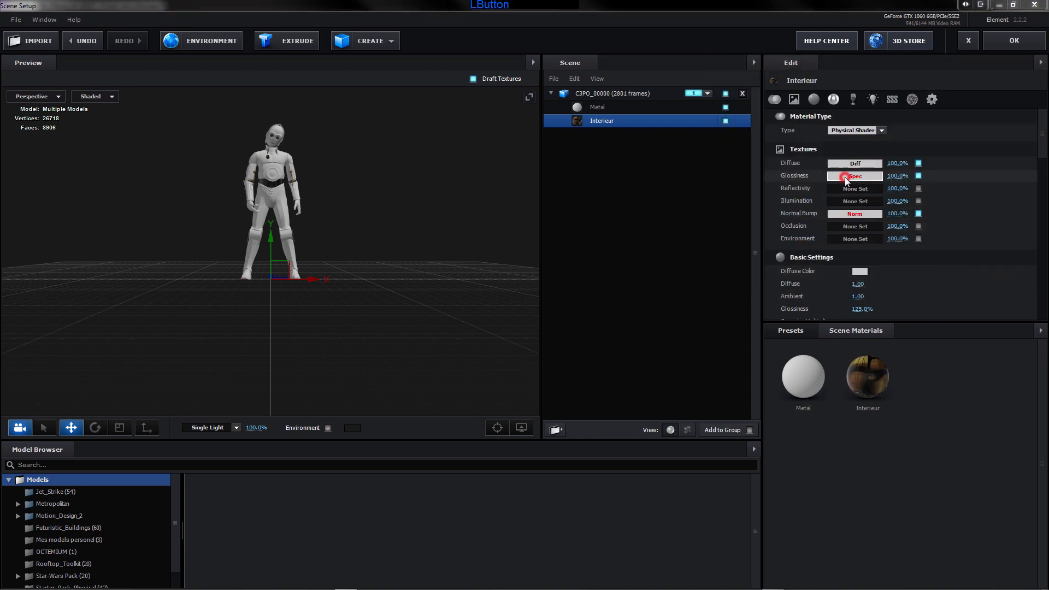
left_click(891, 115)
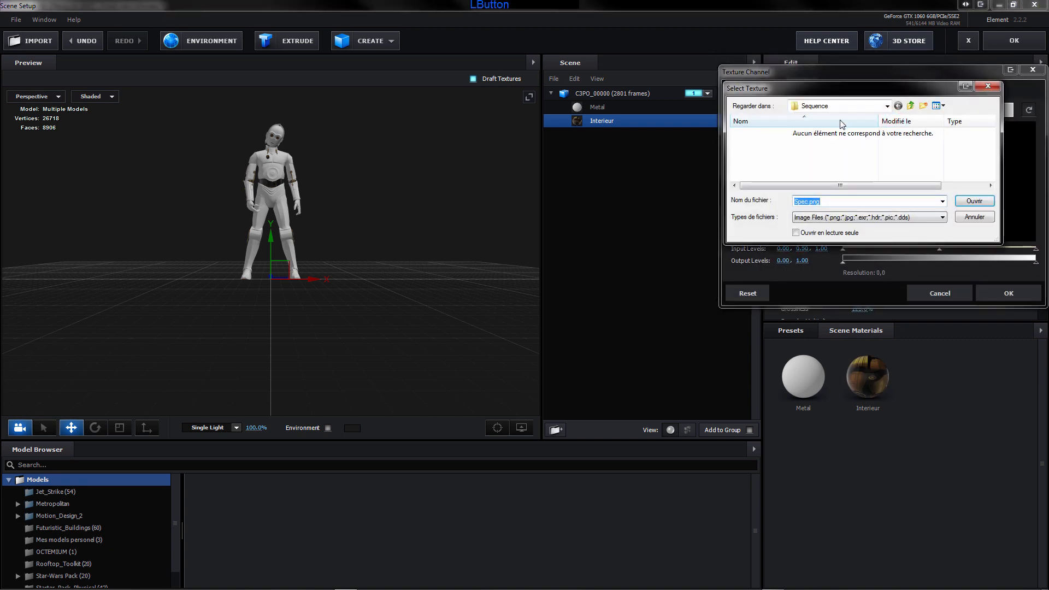
left_click(887, 106)
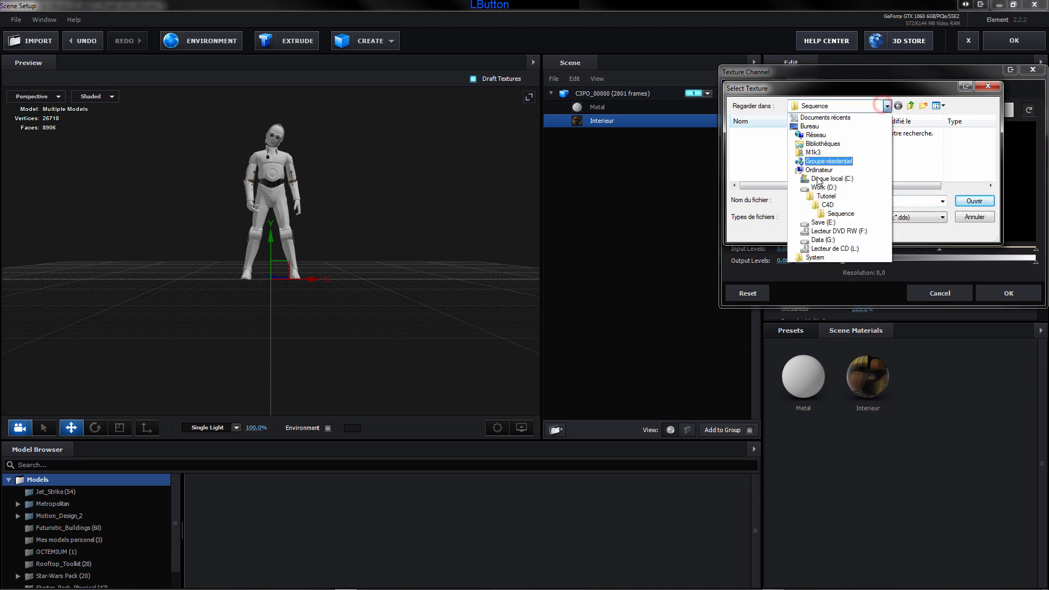
left_click(826, 204)
double_click(745, 157)
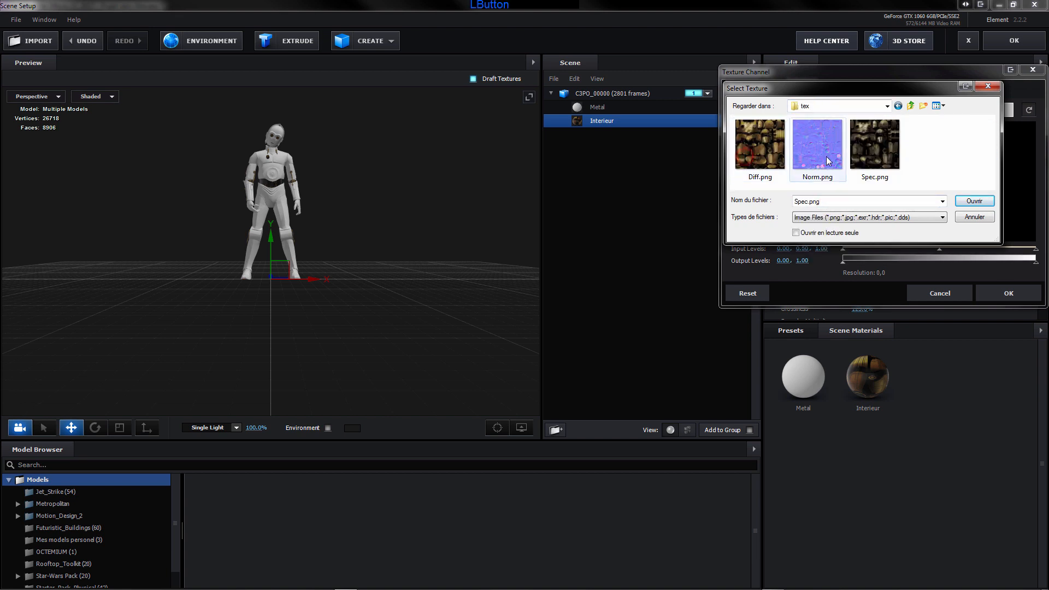
left_click(873, 151)
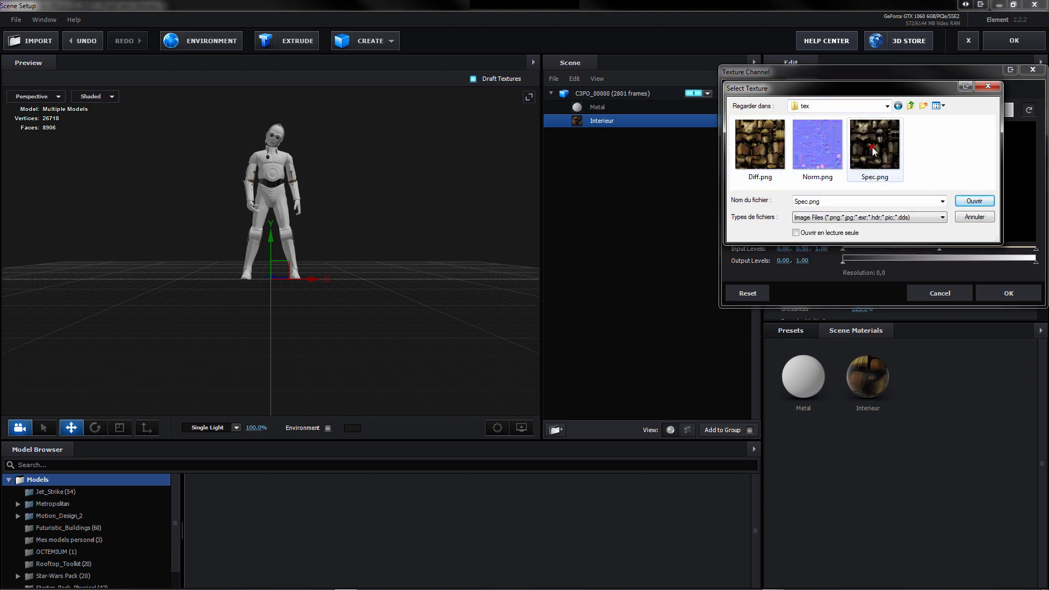
left_click(975, 201)
left_click(1007, 292)
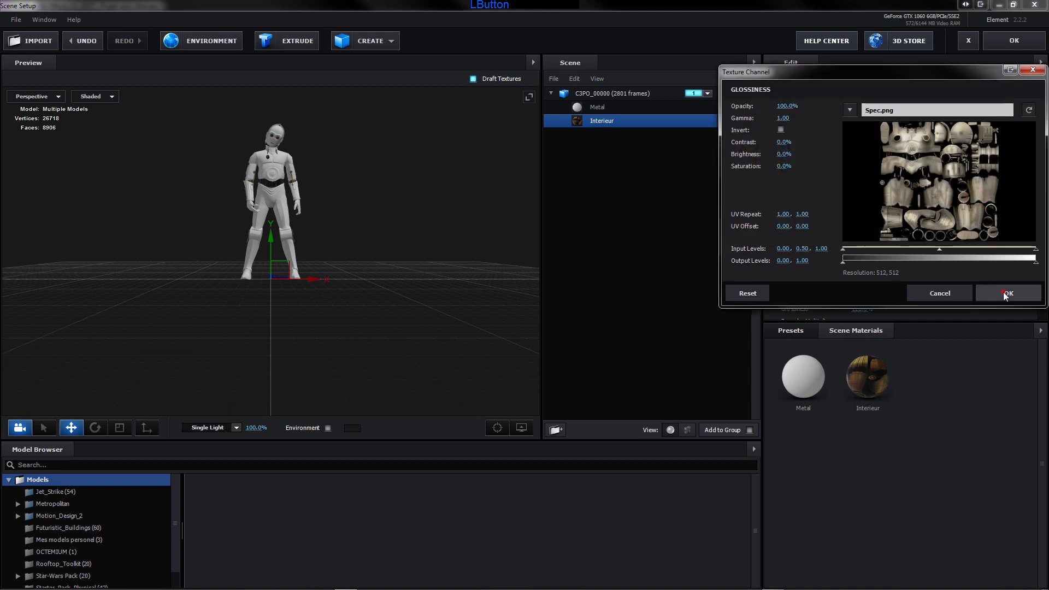
Relink the Interieur material's Normal Bump texture to Norm.png in the C4D project's tex folder
left_click(854, 214)
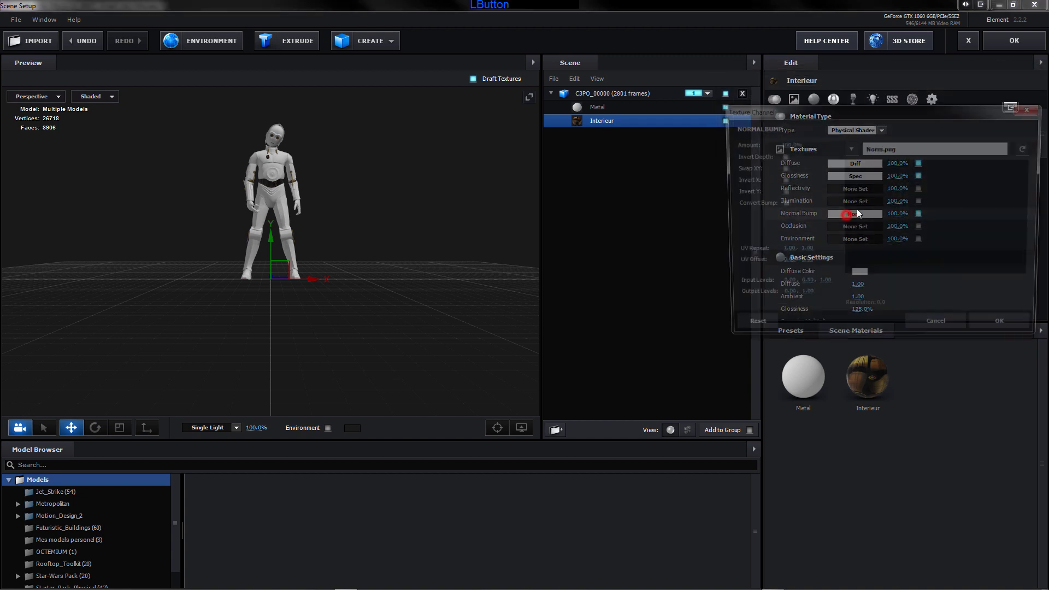
left_click(896, 148)
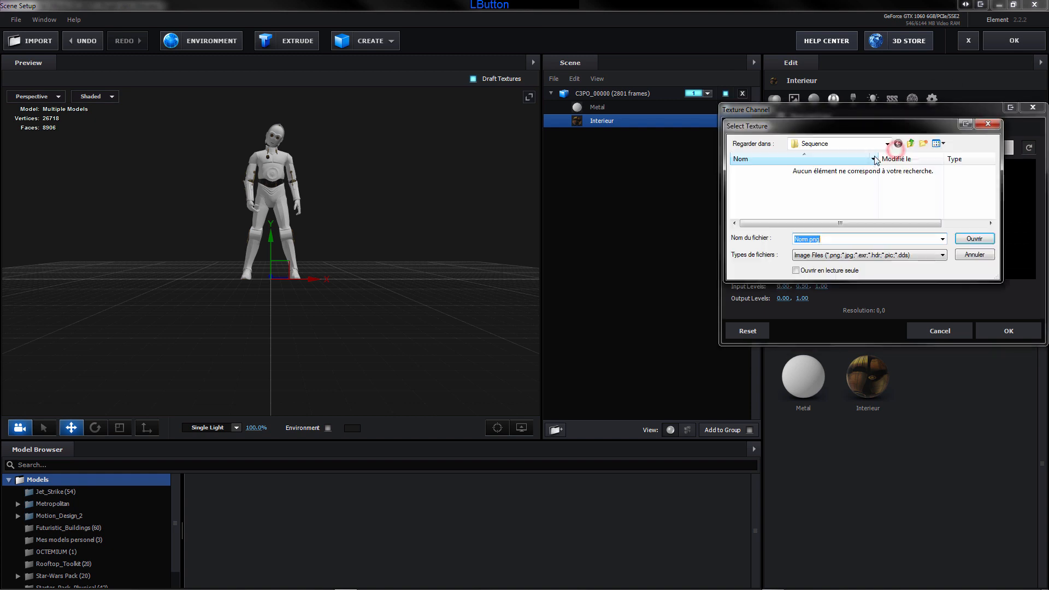
left_click(829, 143)
left_click(829, 243)
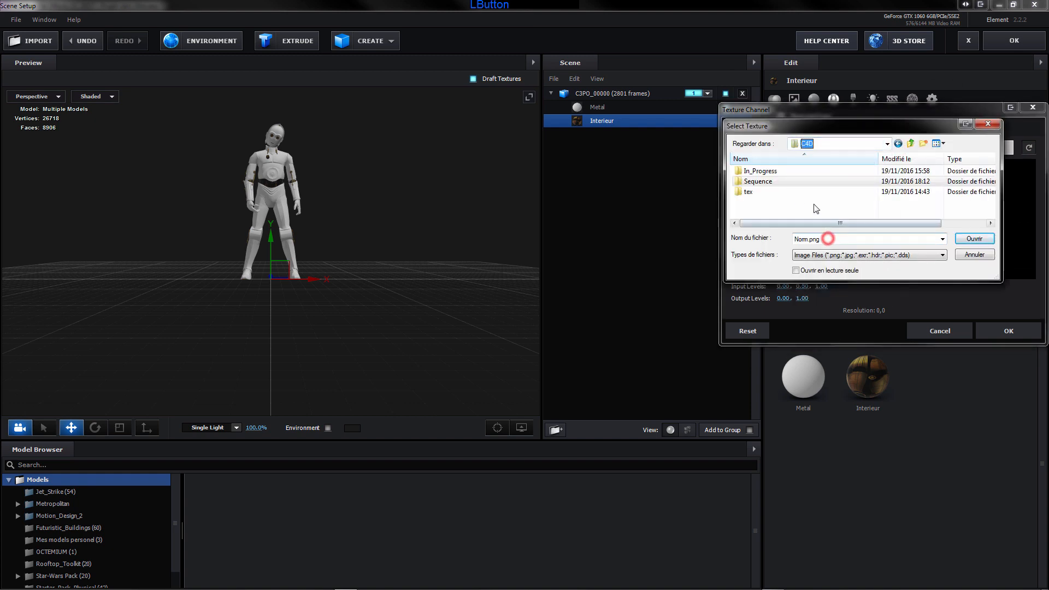
double_click(759, 197)
left_click(812, 184)
left_click(973, 238)
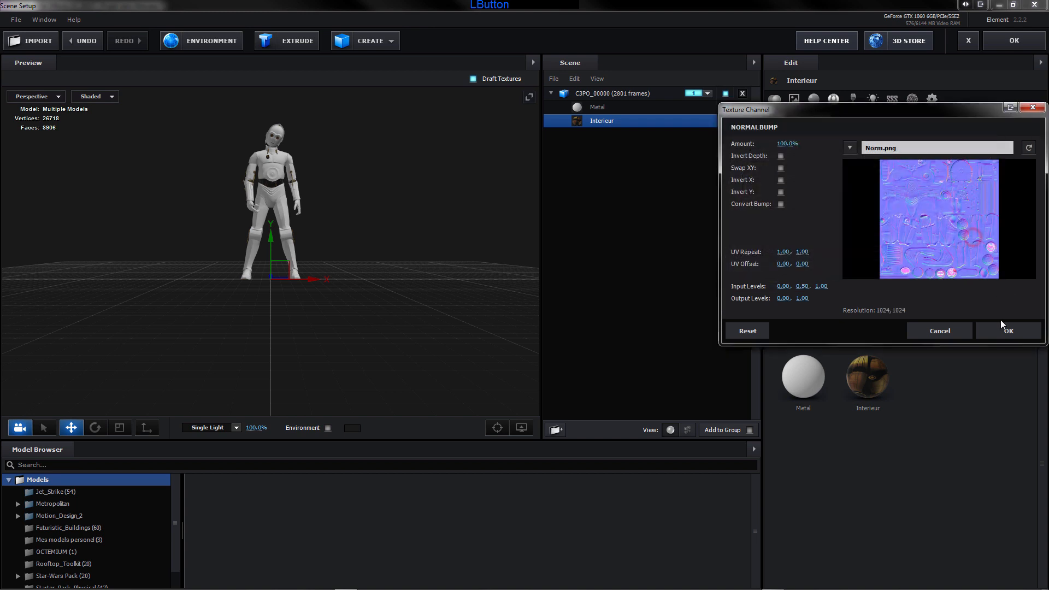
left_click(1004, 330)
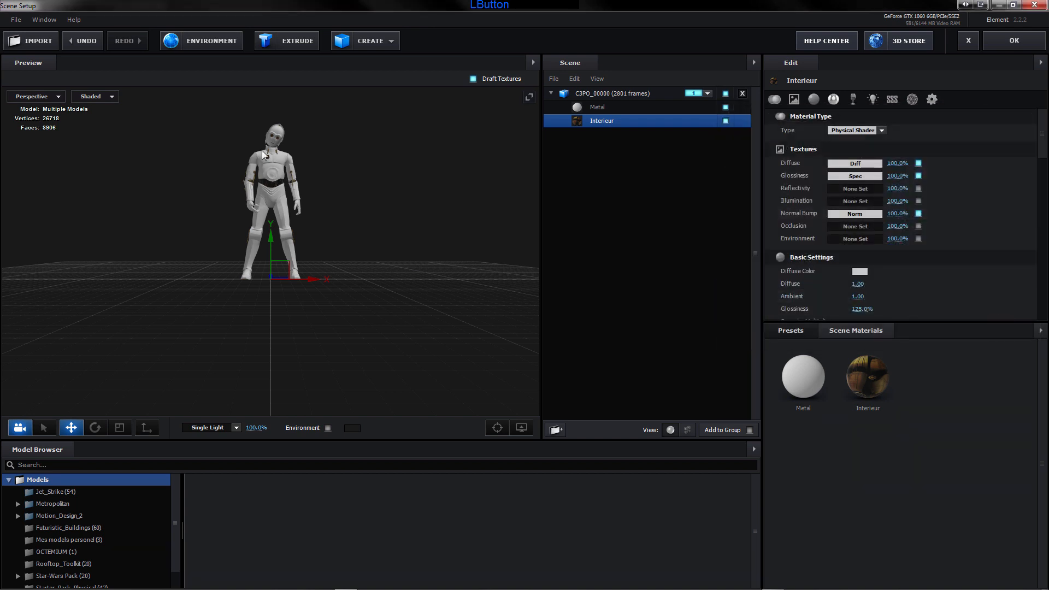
Replace the model's Metal material with the Gold preset from the Physical materials folder
scroll(265, 148, "up", 3)
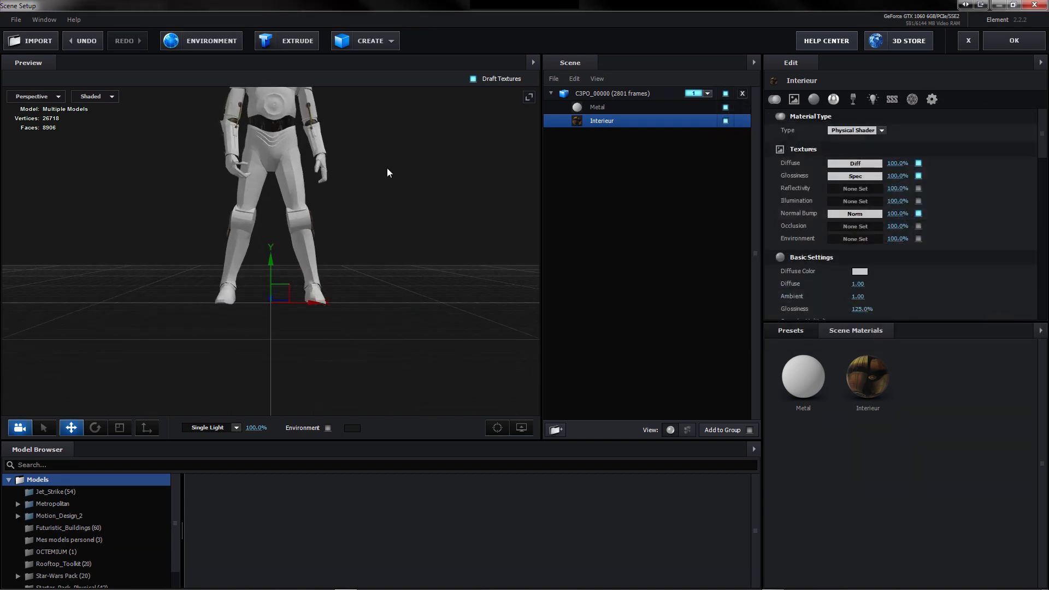
middle_click_drag(387, 173, 413, 282)
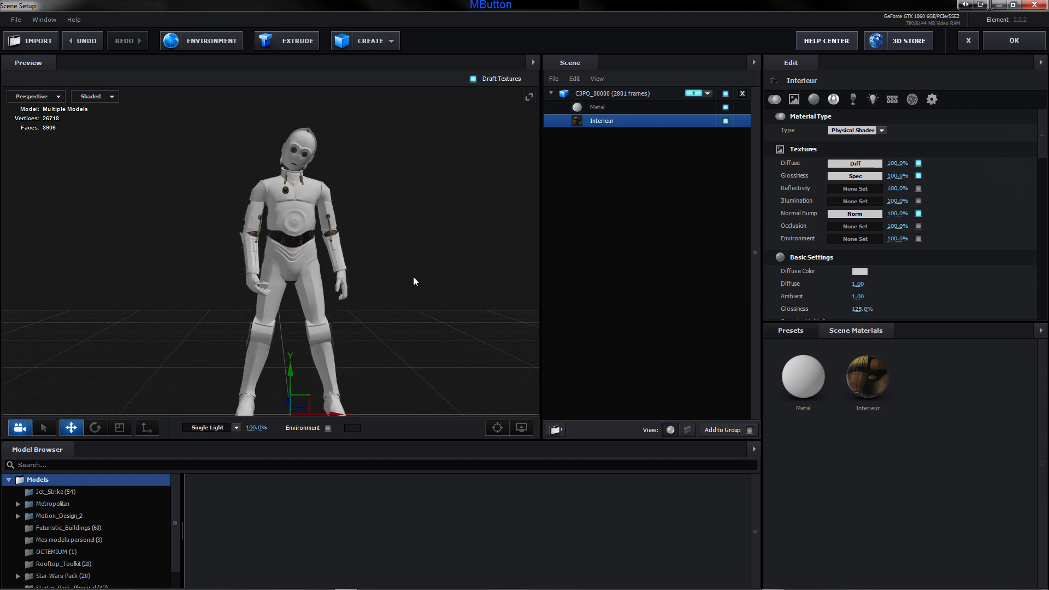
scroll(310, 232, "up", 5)
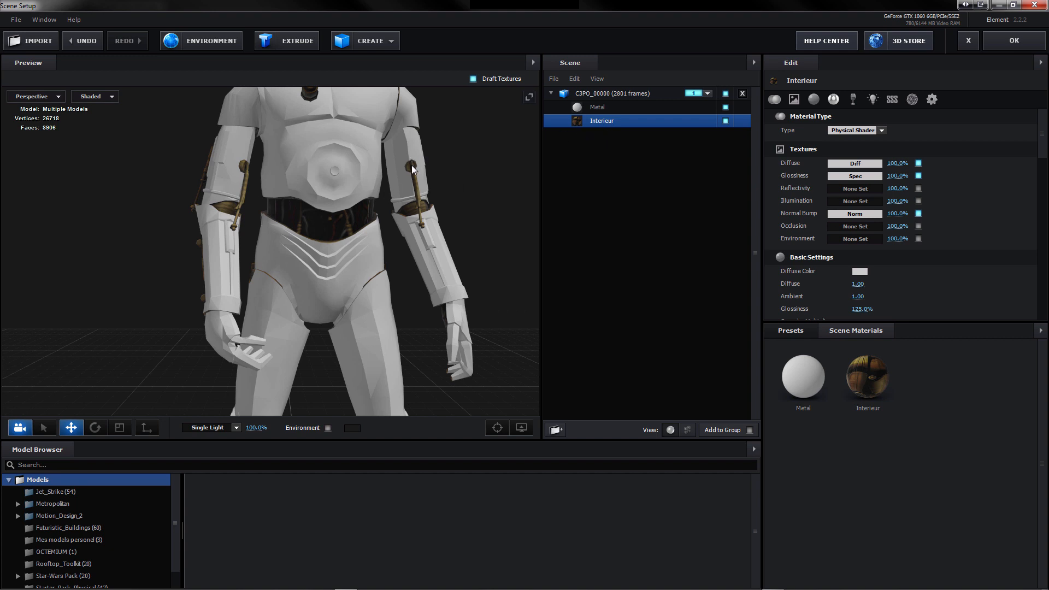
left_click(594, 108)
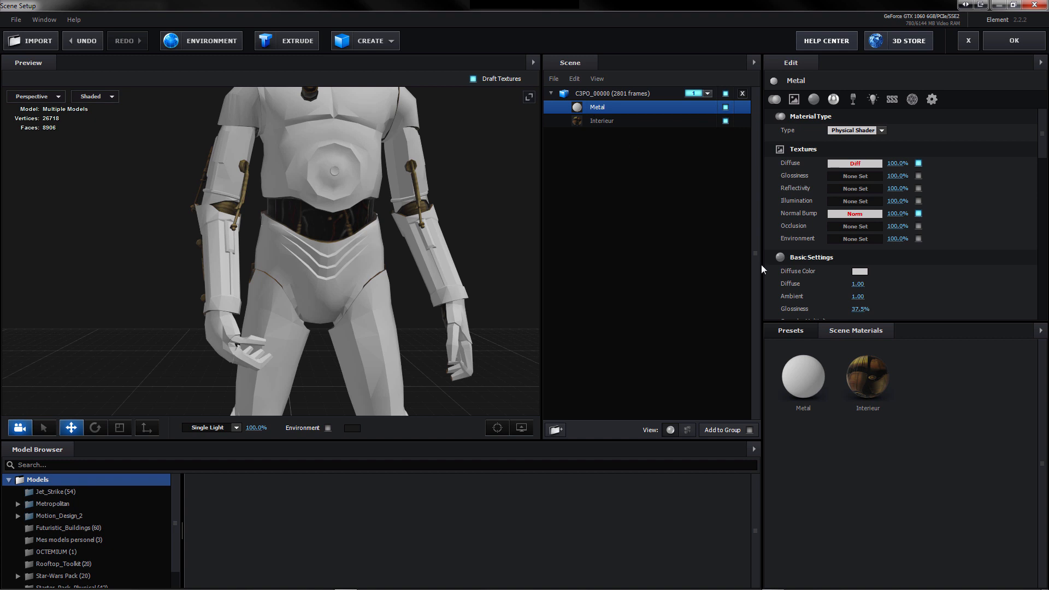
left_click(795, 329)
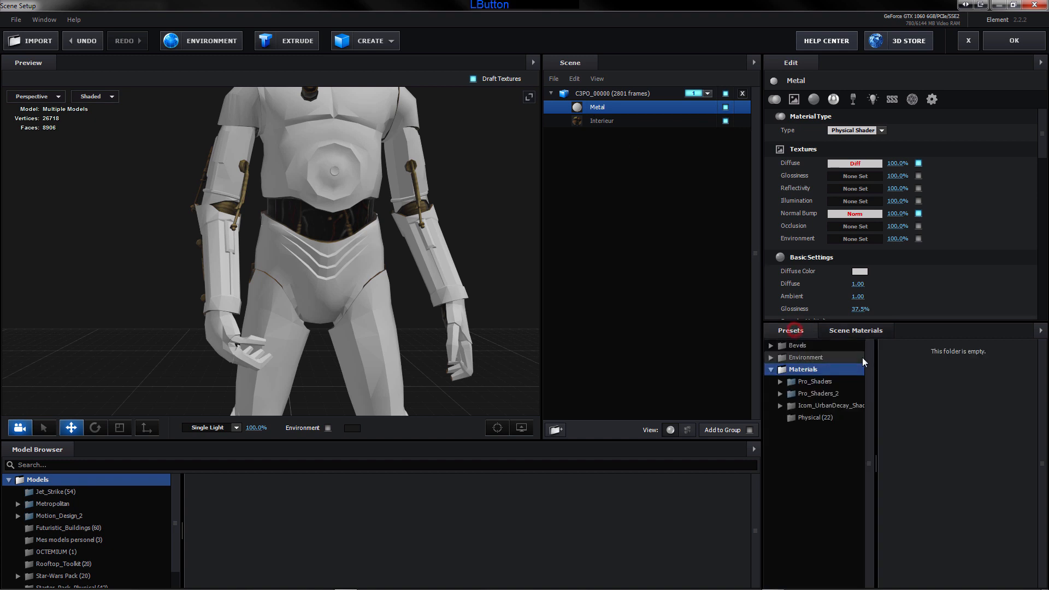
left_click(814, 418)
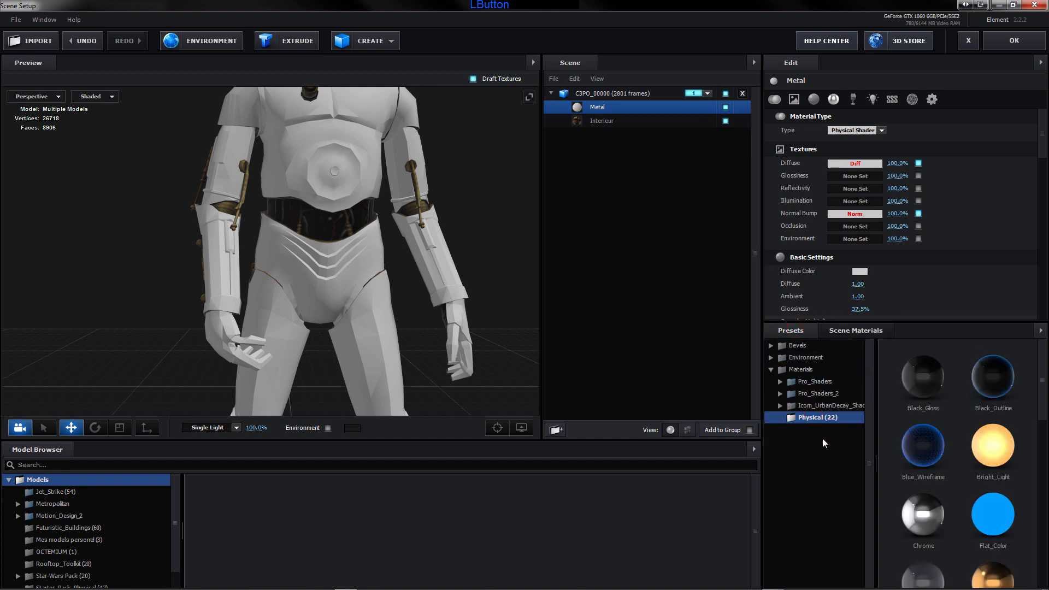
left_click_drag(1043, 370, 598, 110)
Rename the applied Gold material as Metal
right_click(599, 108)
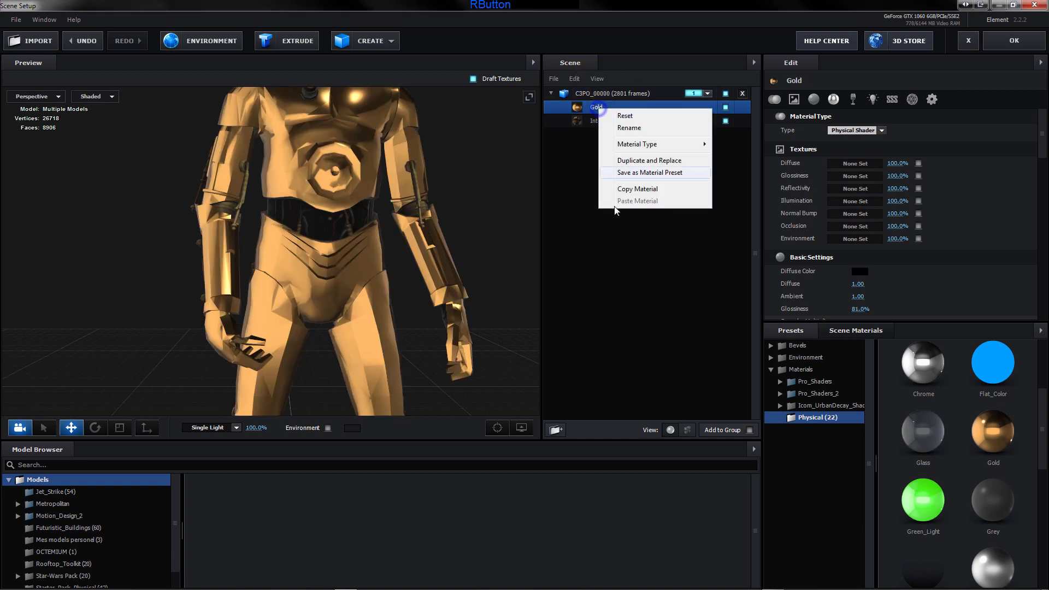
left_click(629, 127)
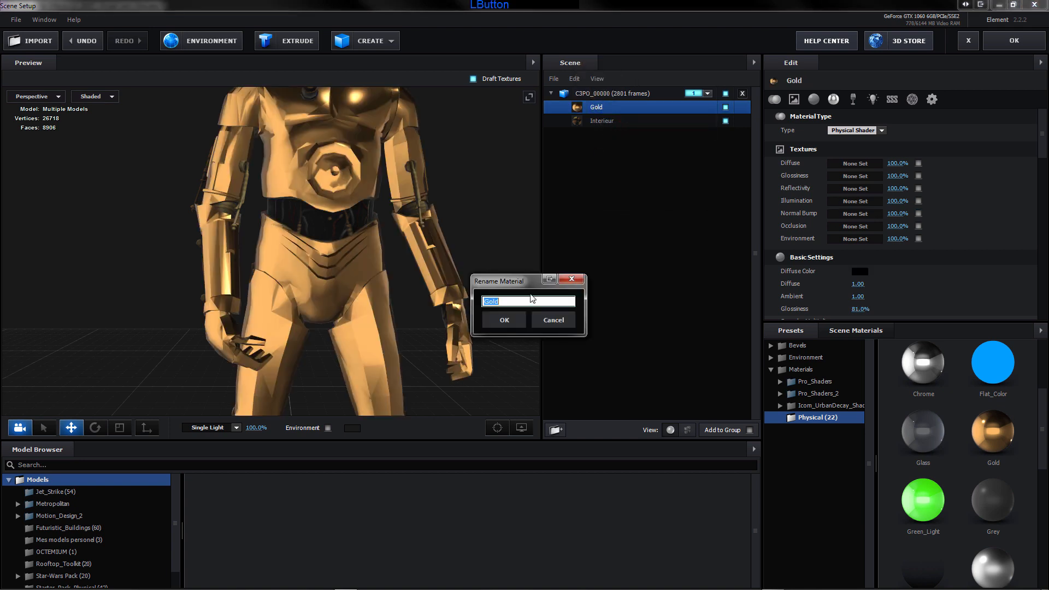
left_click(518, 300)
double_click(515, 299)
type("Metal")
key("Return")
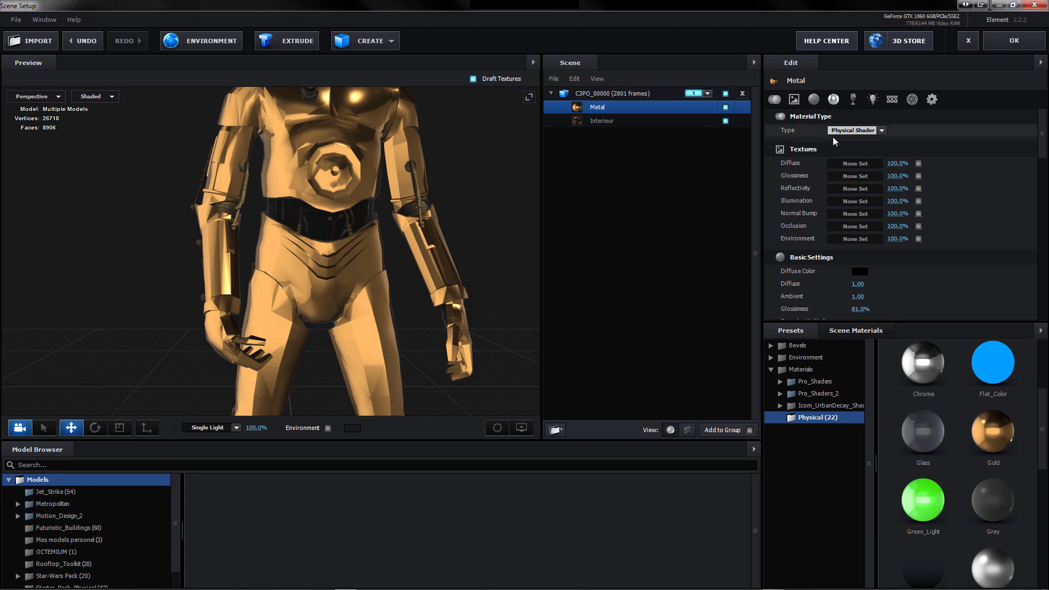
Load Norm.png as the Metal material's Normal Bump texture and accept the scene setup to return to the composition
left_click(848, 216)
left_click(900, 153)
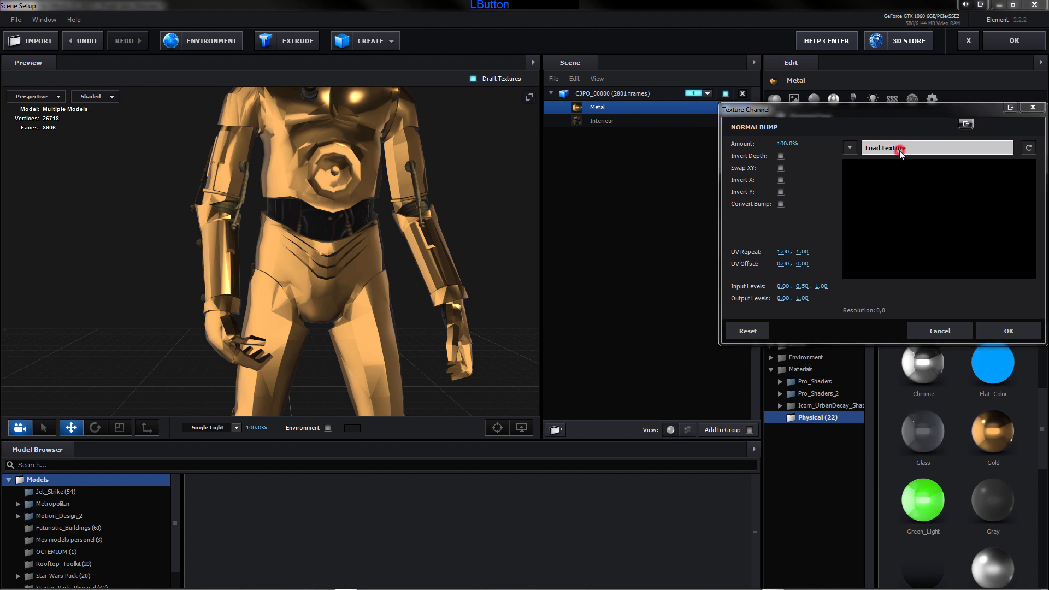
left_click(817, 183)
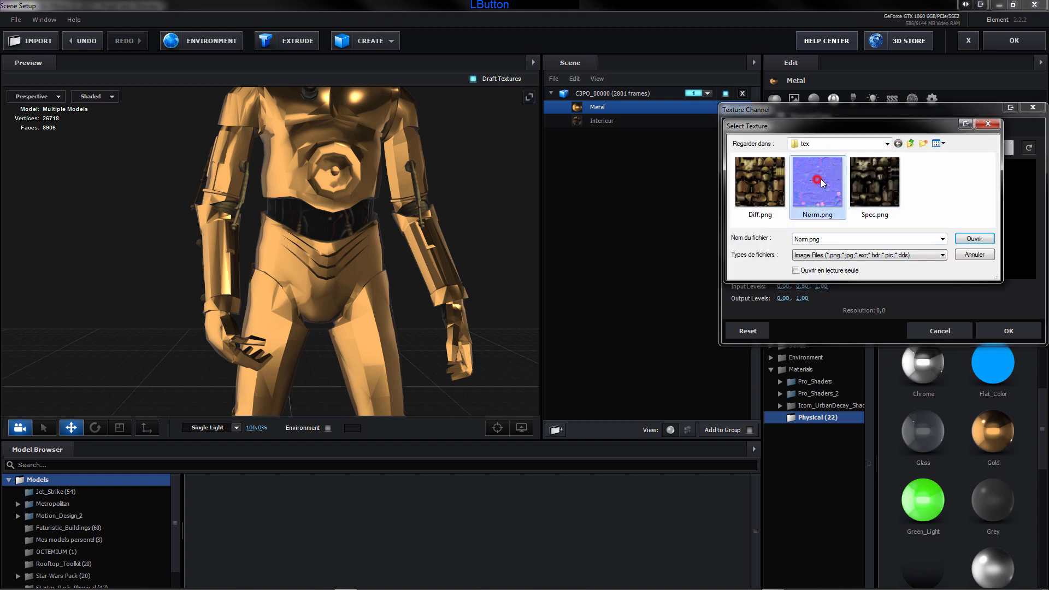
left_click(981, 244)
left_click(1009, 333)
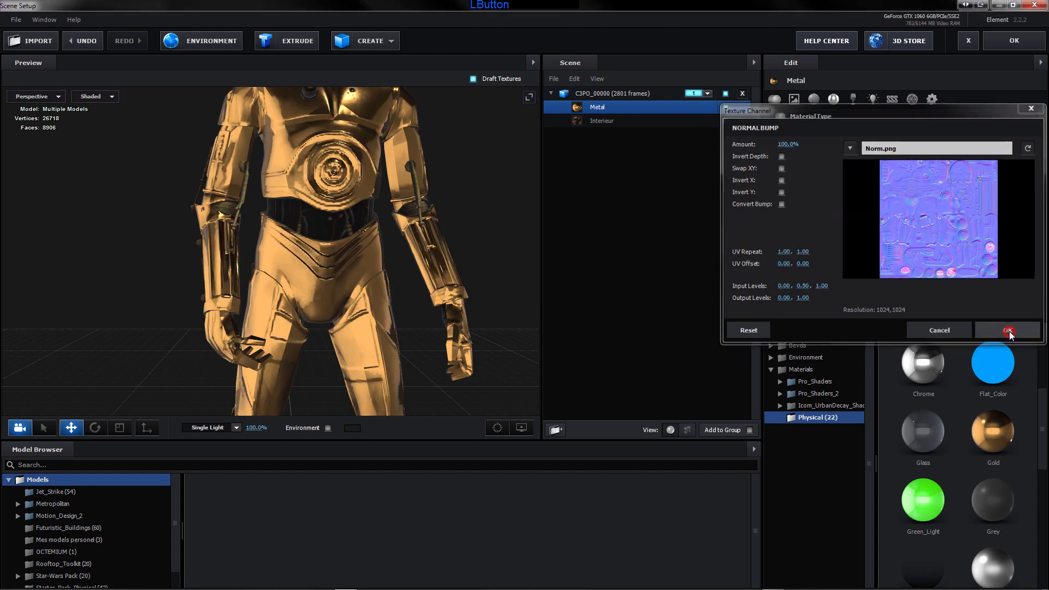
scroll(416, 244, "down", 5)
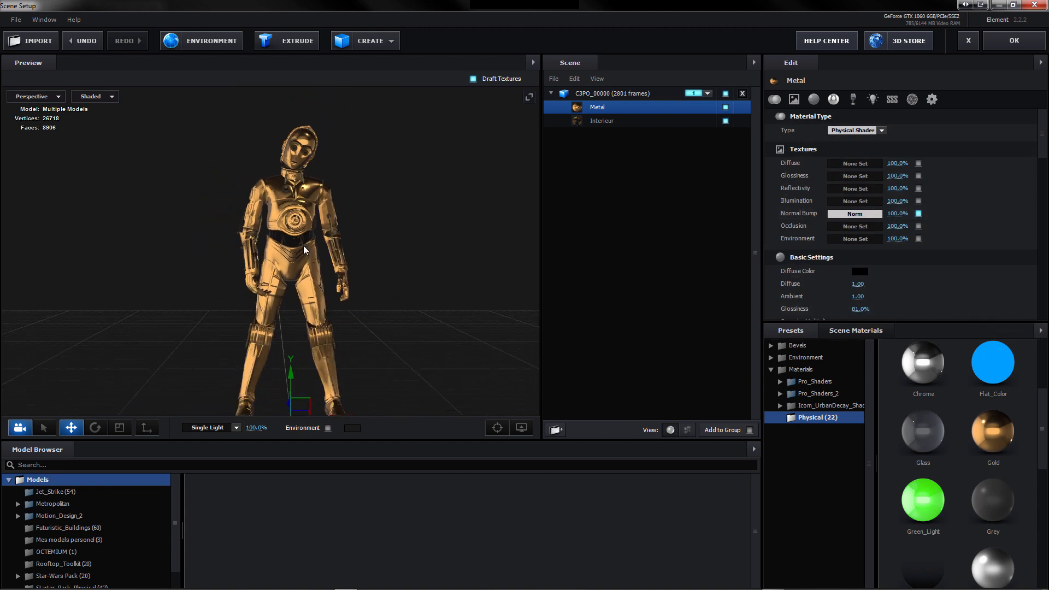
scroll(285, 195, "down", 3)
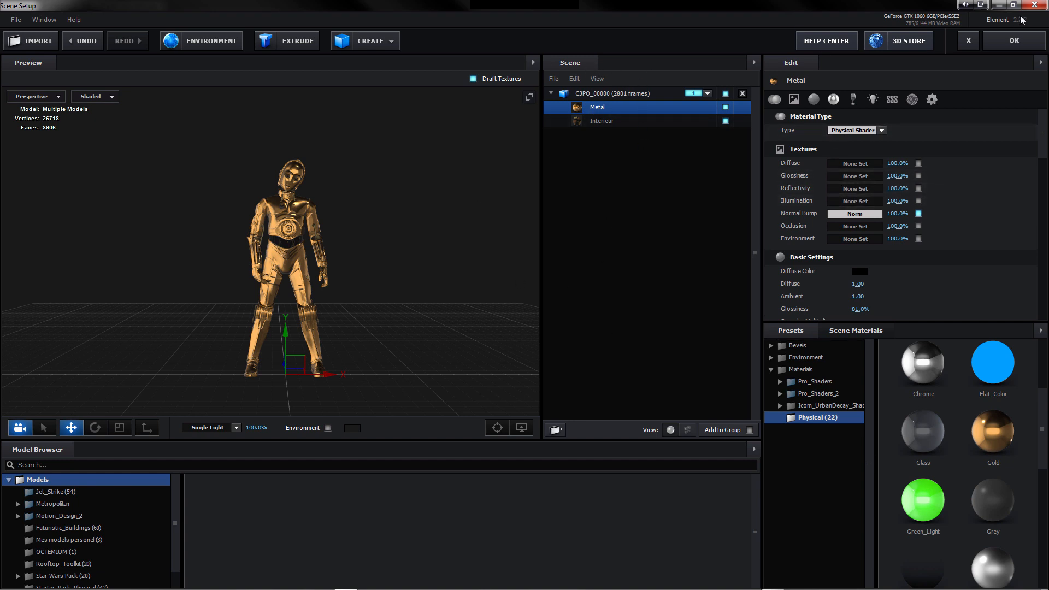
left_click(1012, 41)
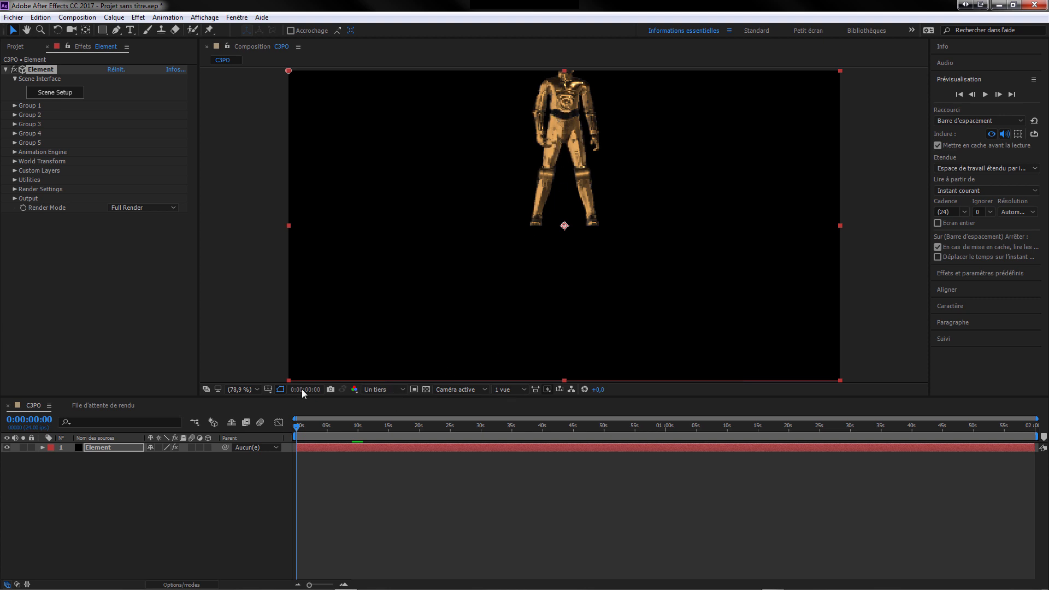
Add a two-node camera layer with its default settings to the C3PO composition
left_click(97, 474)
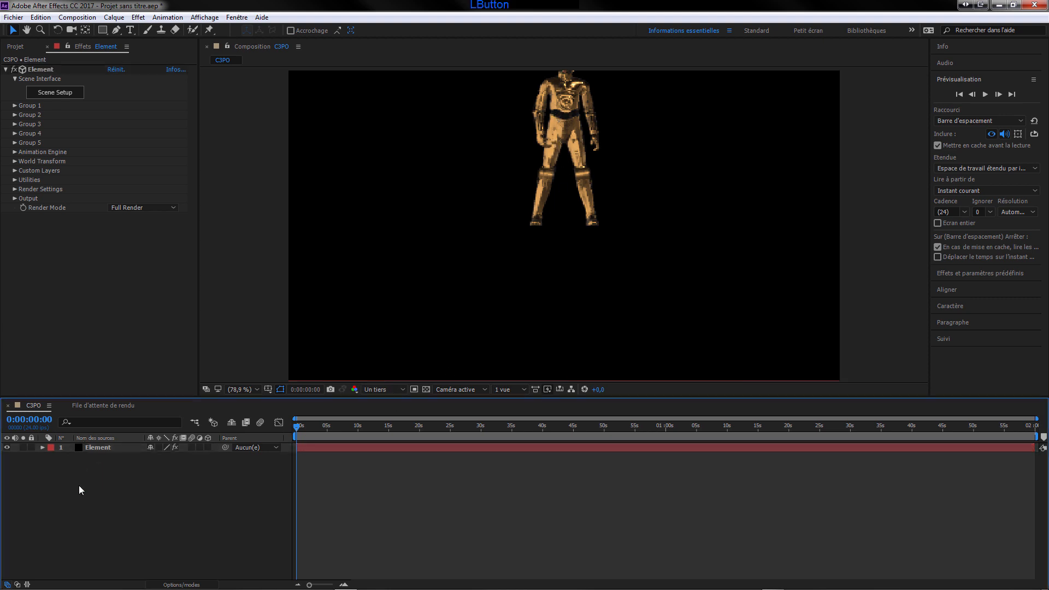
right_click(79, 485)
mouse_move(222, 381)
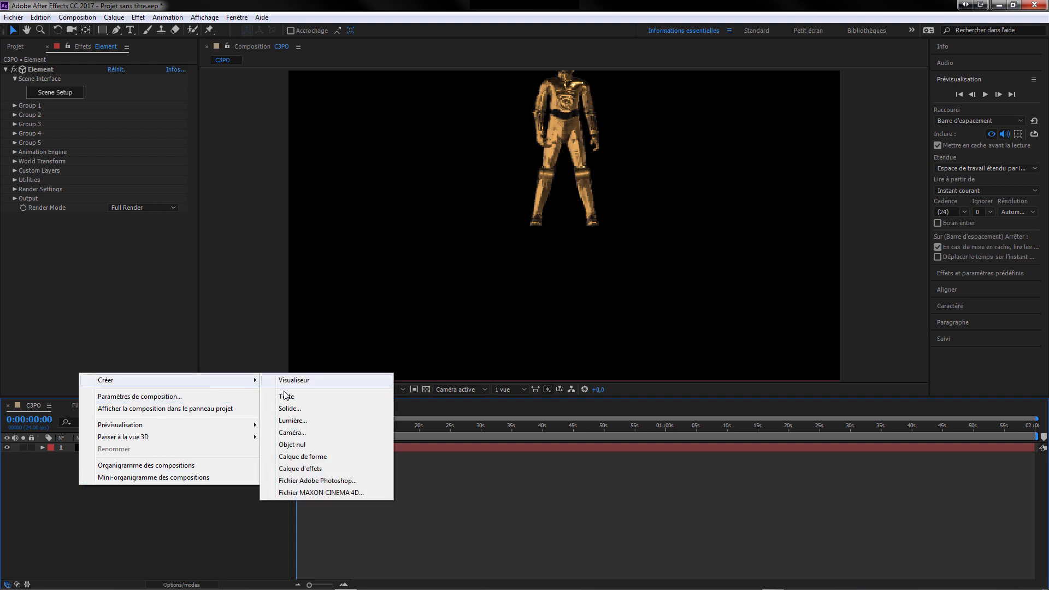
left_click(303, 435)
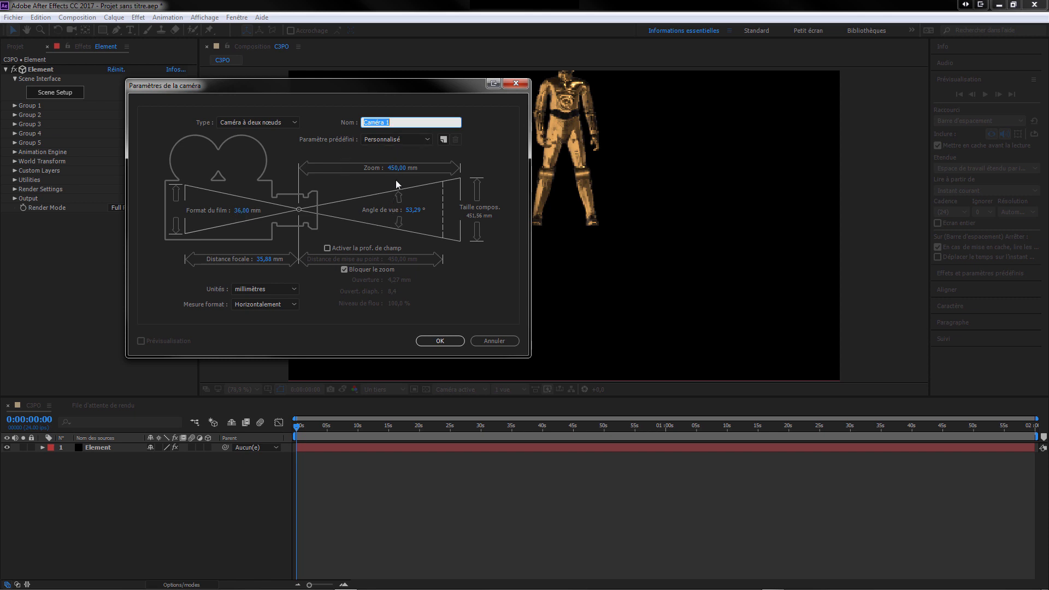
left_click(439, 341)
left_click(139, 519)
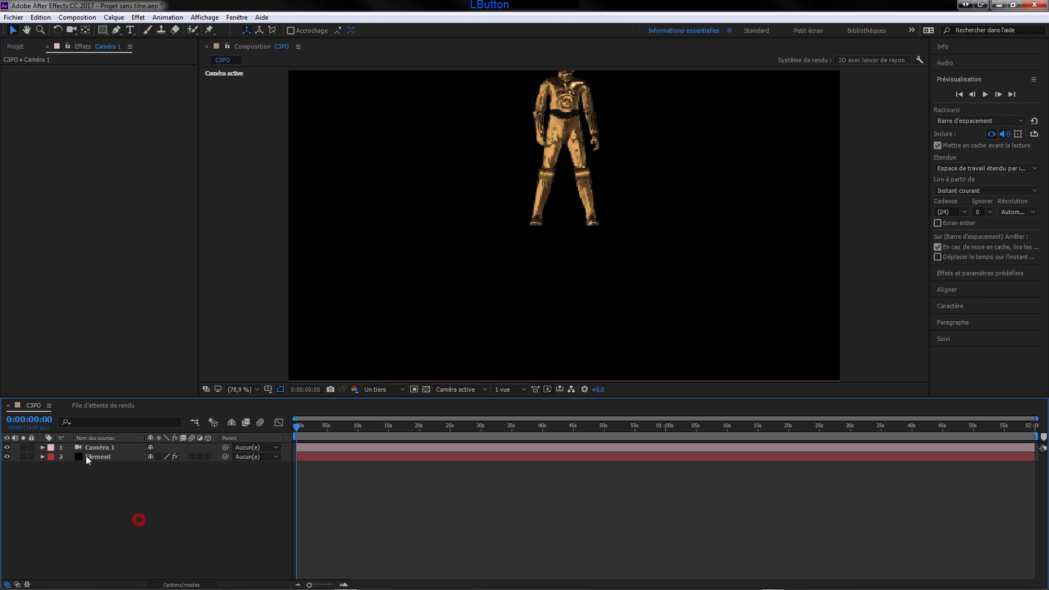
Track the new camera vertically so the whole C3PO figure, including its head, fits in the frame
left_click(94, 448)
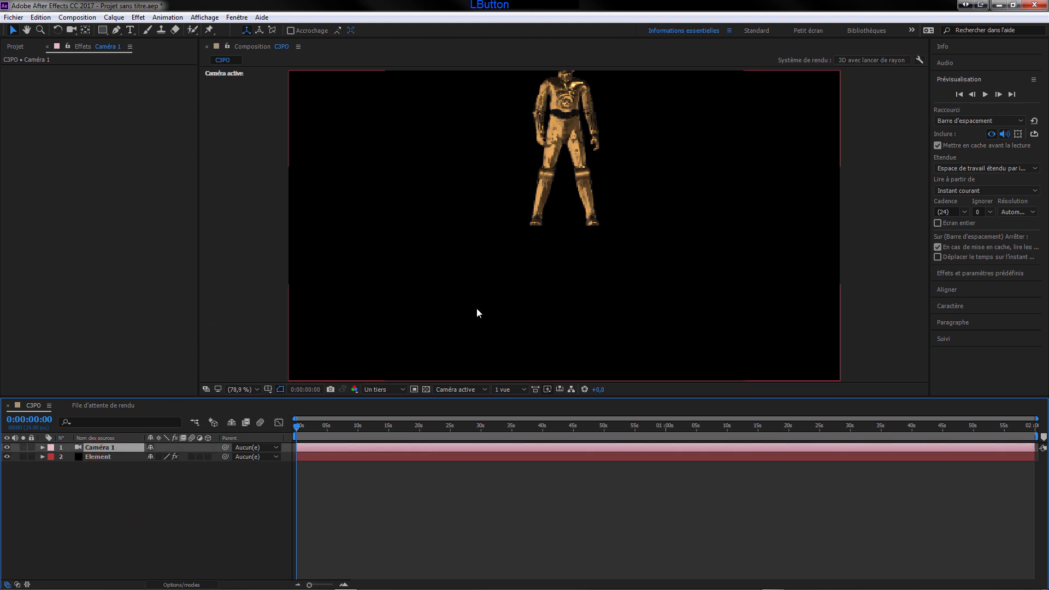
key("c")
key("c")
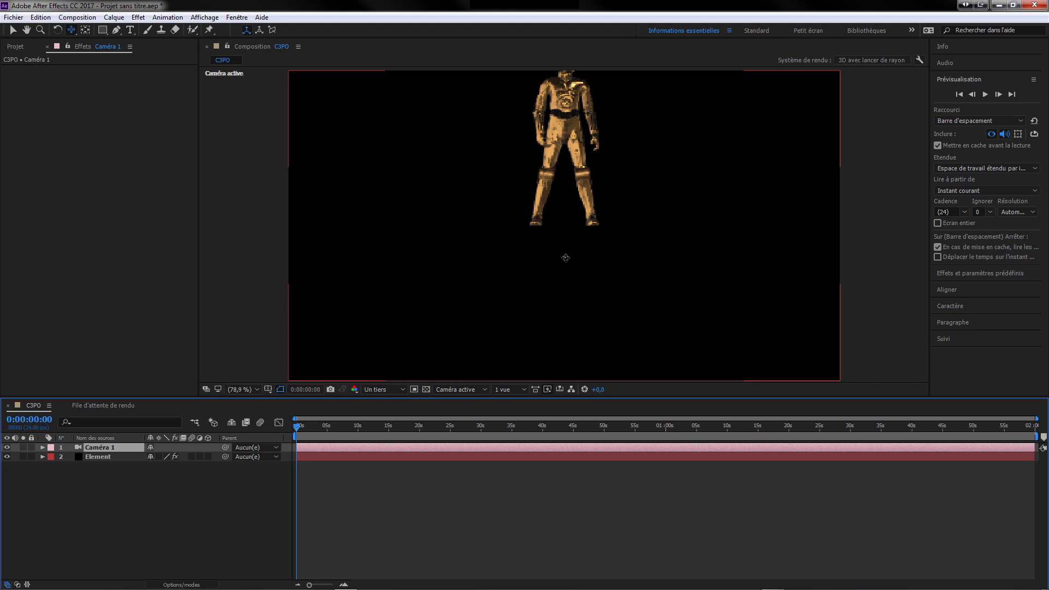
left_click(566, 234)
left_click_drag(566, 234, 564, 289)
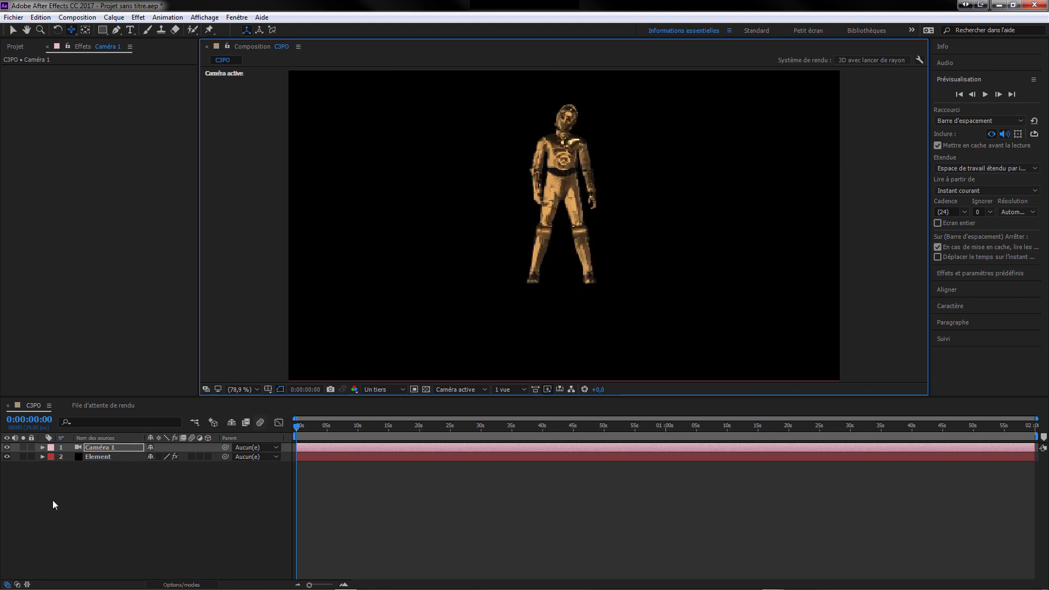
Create a group null for Group 1 from the Element layer's Group Utilities
left_click(68, 493)
left_click(102, 459)
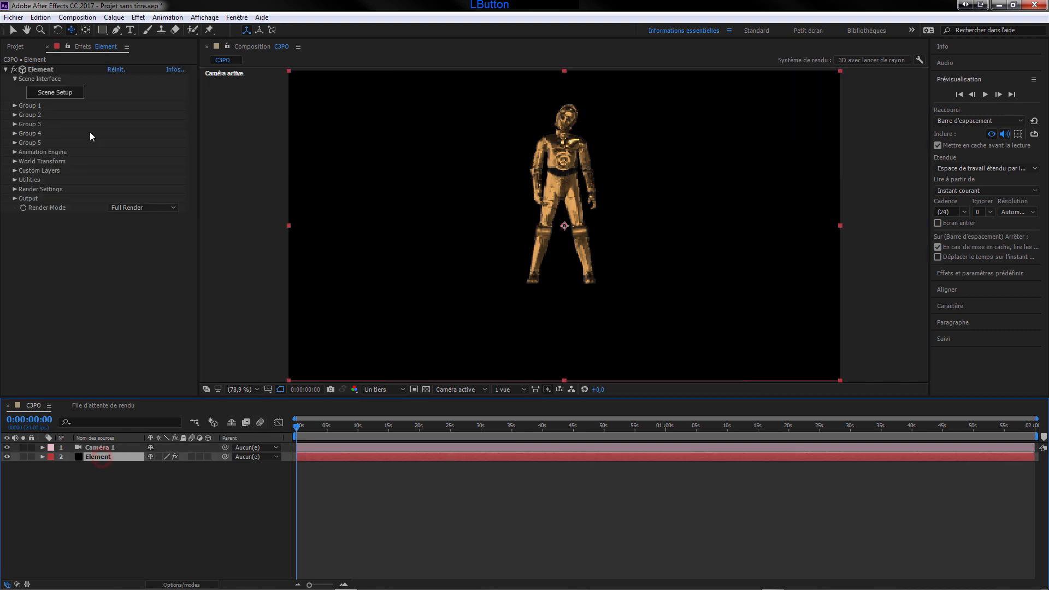
left_click(14, 106)
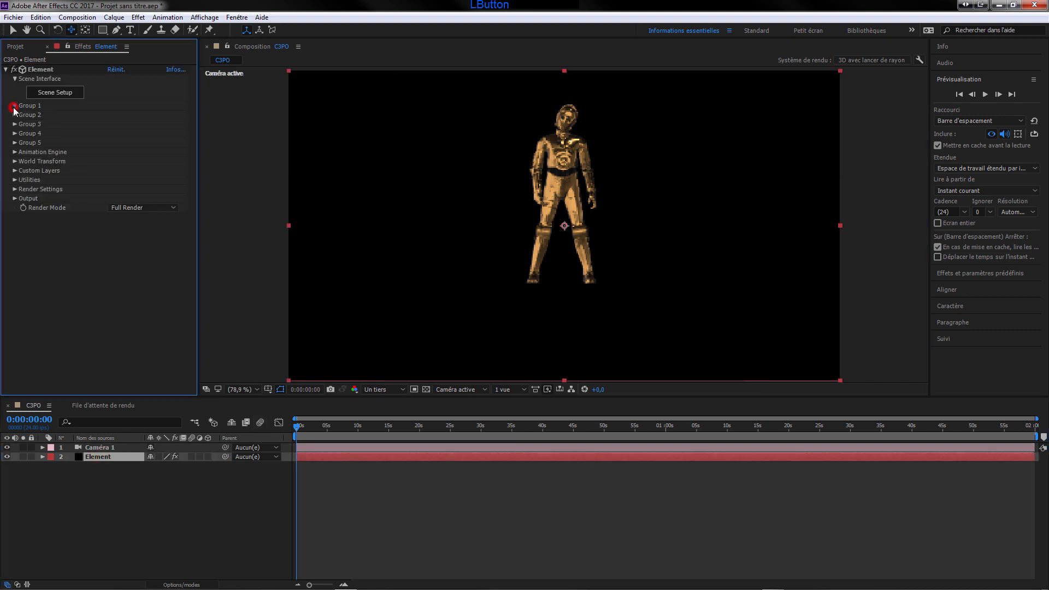
left_click(40, 171)
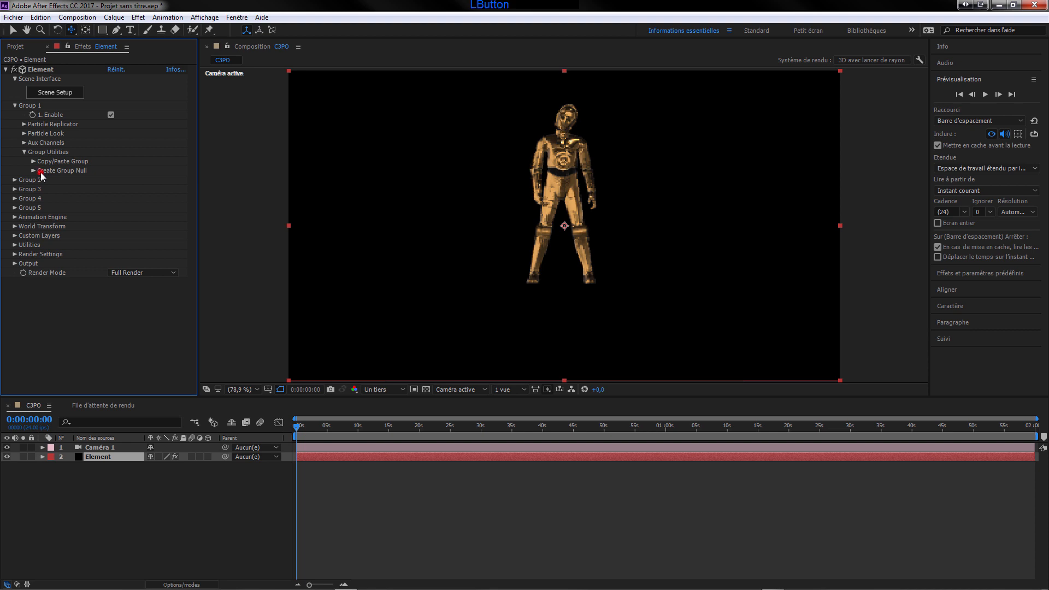
left_click(34, 170)
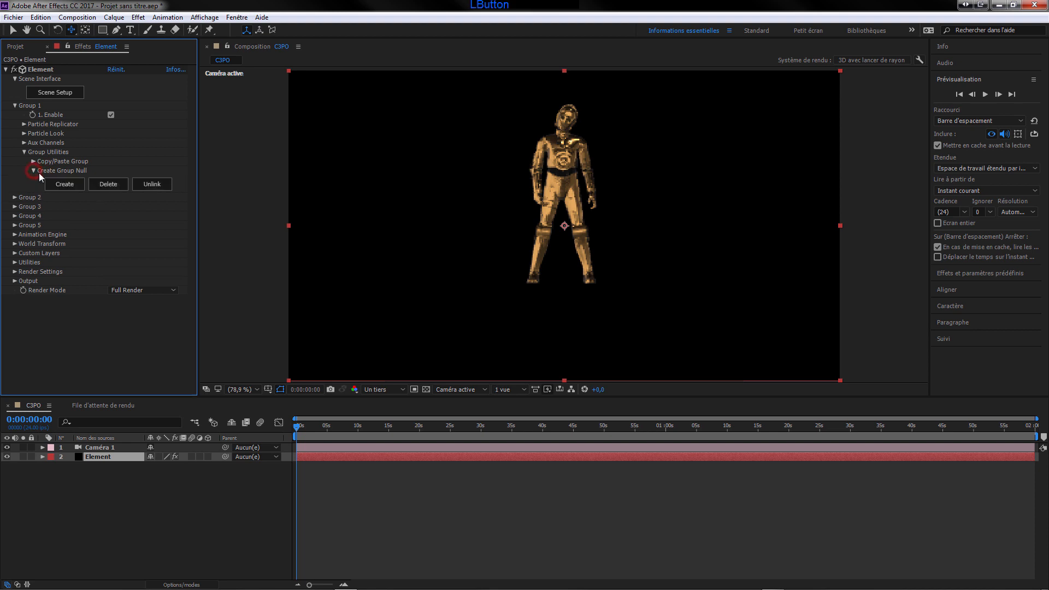
left_click(63, 185)
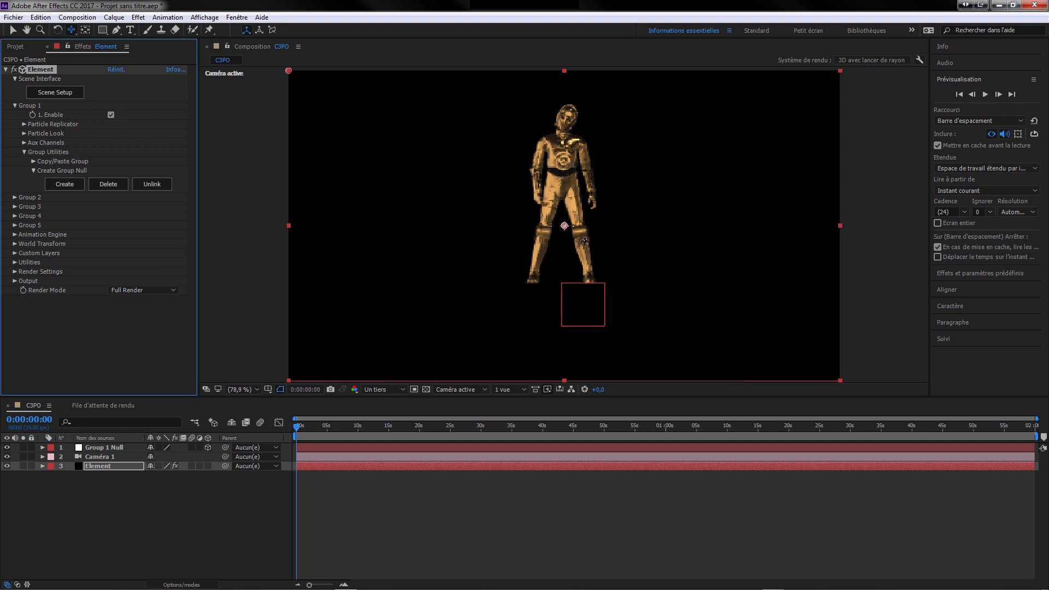
Rename the Group 1 Null layer as C3PO_null
left_click(102, 448)
right_click(104, 447)
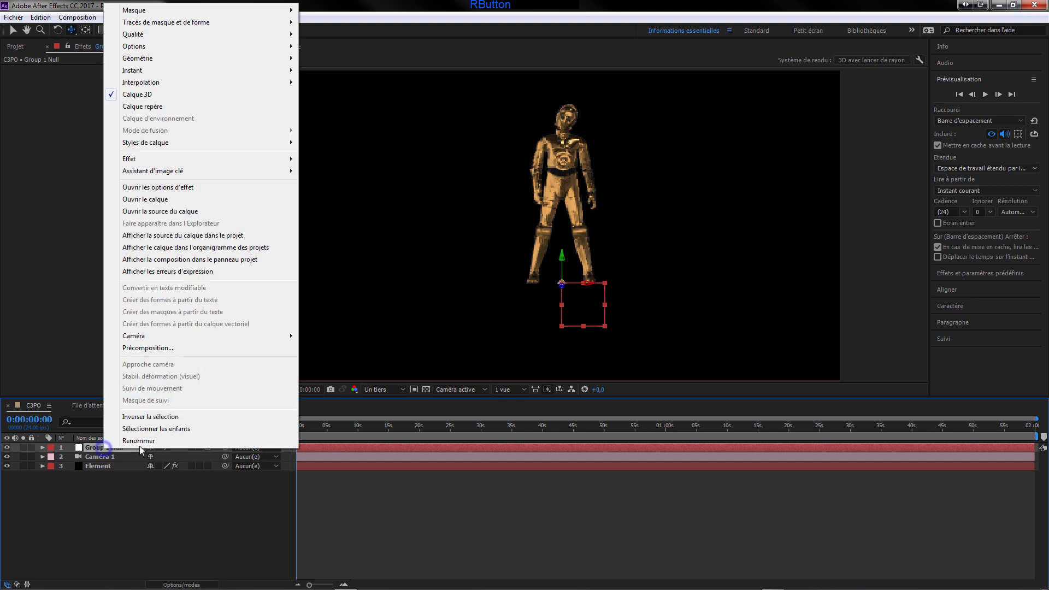
left_click(142, 442)
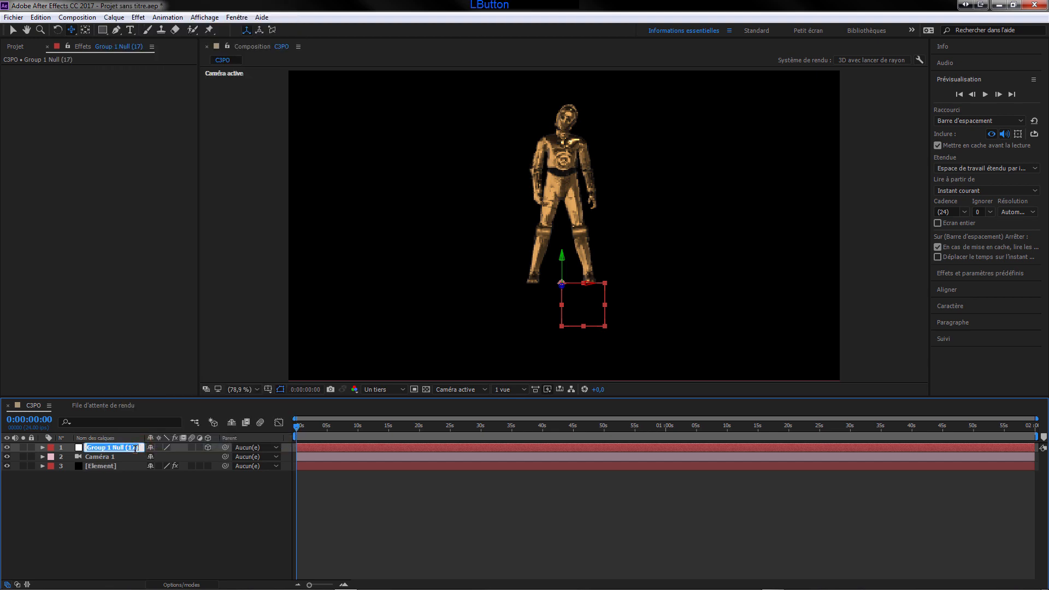
type("C3PO")
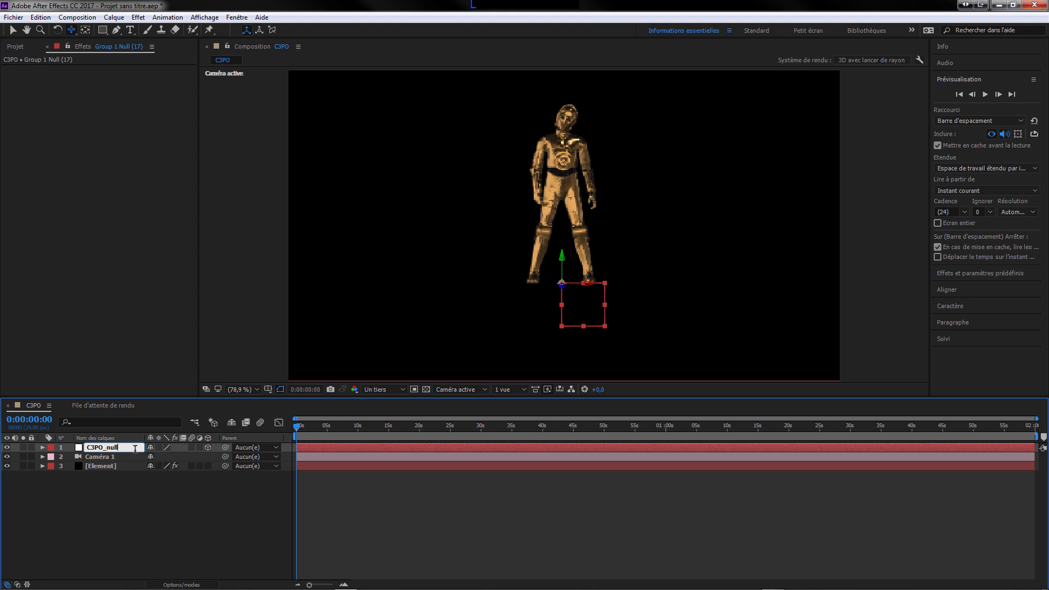
type("_null")
key("Return")
left_click(105, 487)
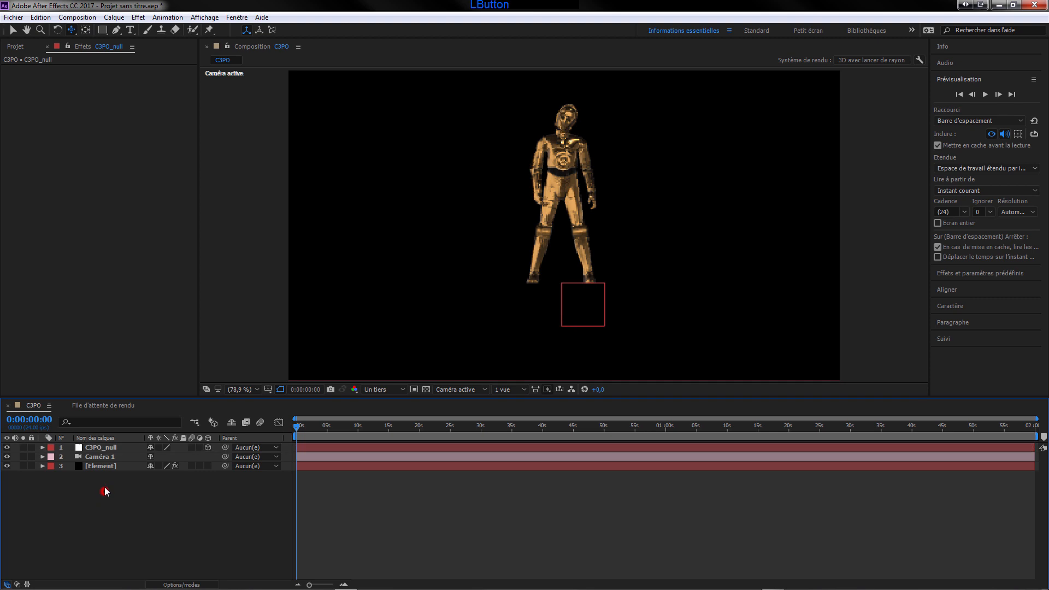
Reopen the Element layer's scene setup and add the Corridor model from the Star-Wars Pack to the scene
left_click(101, 467)
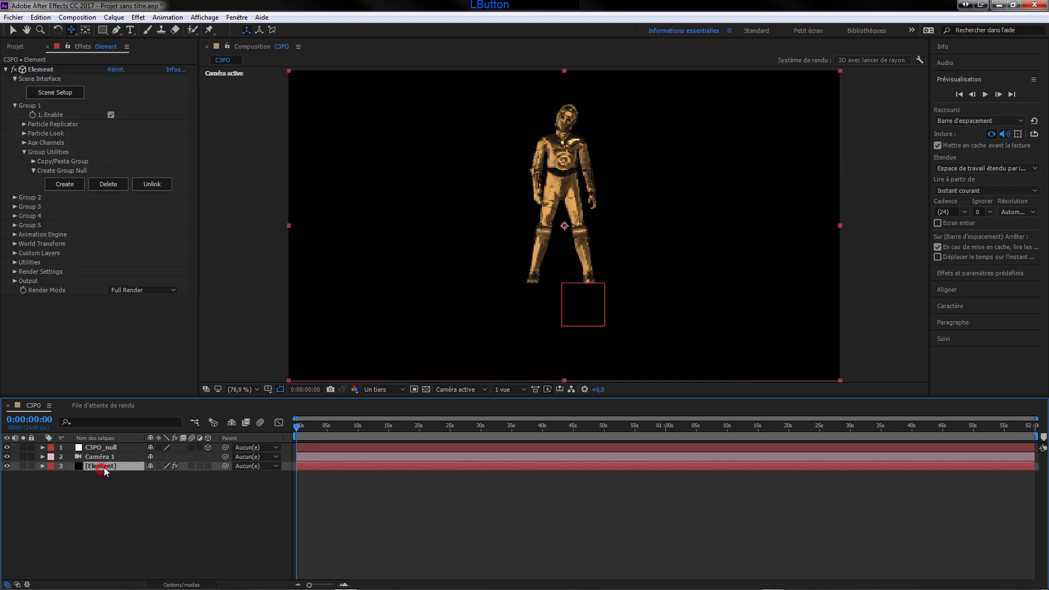
left_click(69, 96)
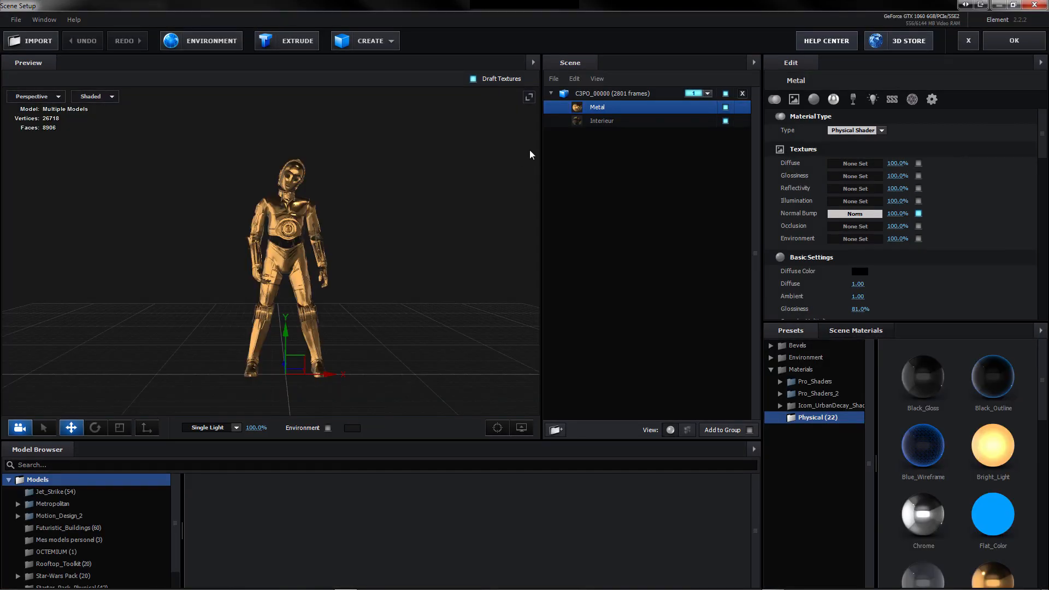
left_click(550, 93)
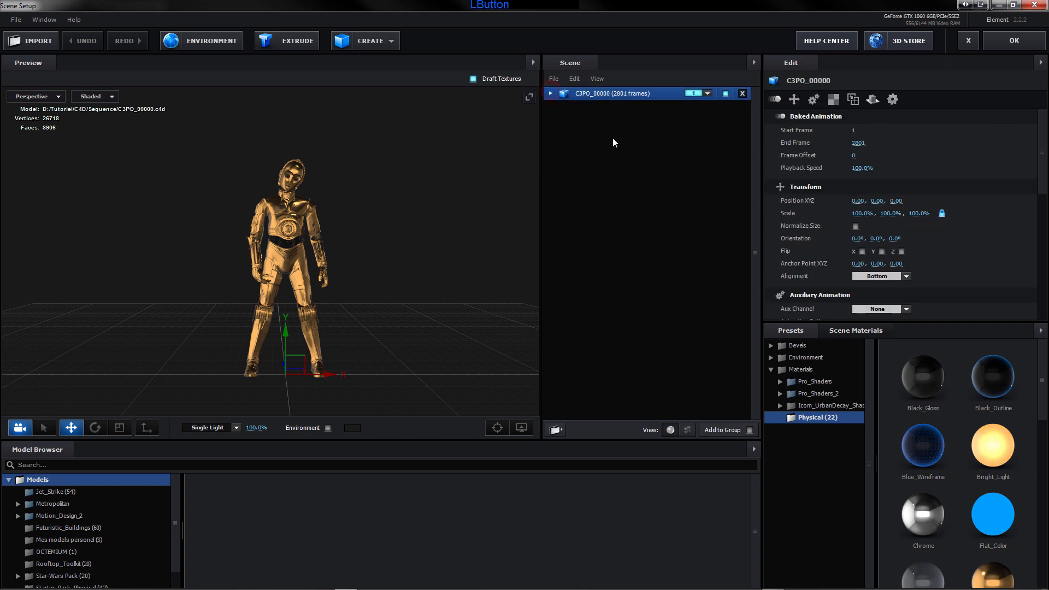
left_click(590, 126)
left_click(47, 576)
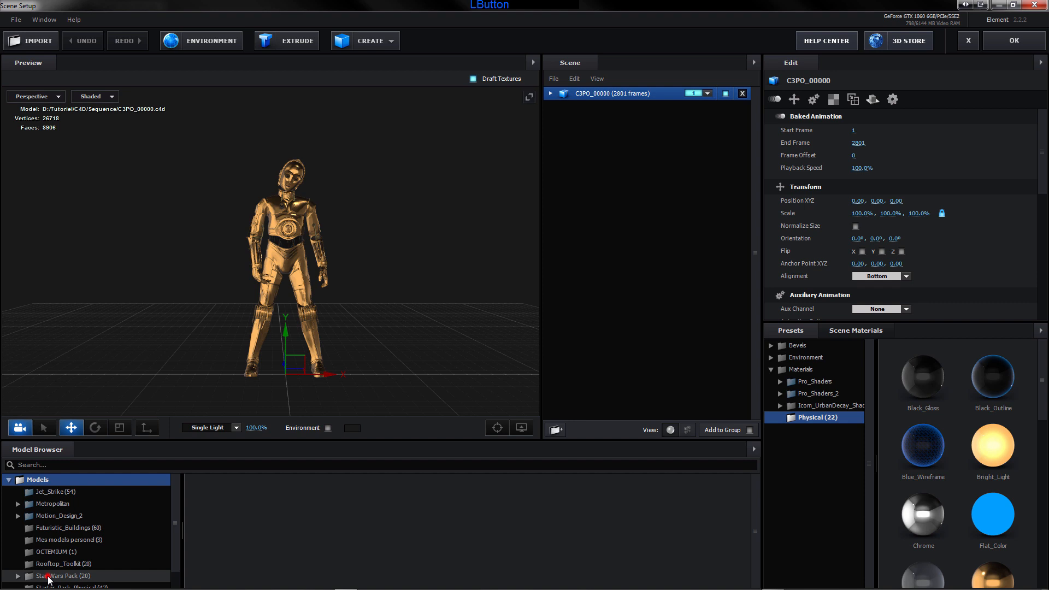
double_click(339, 502)
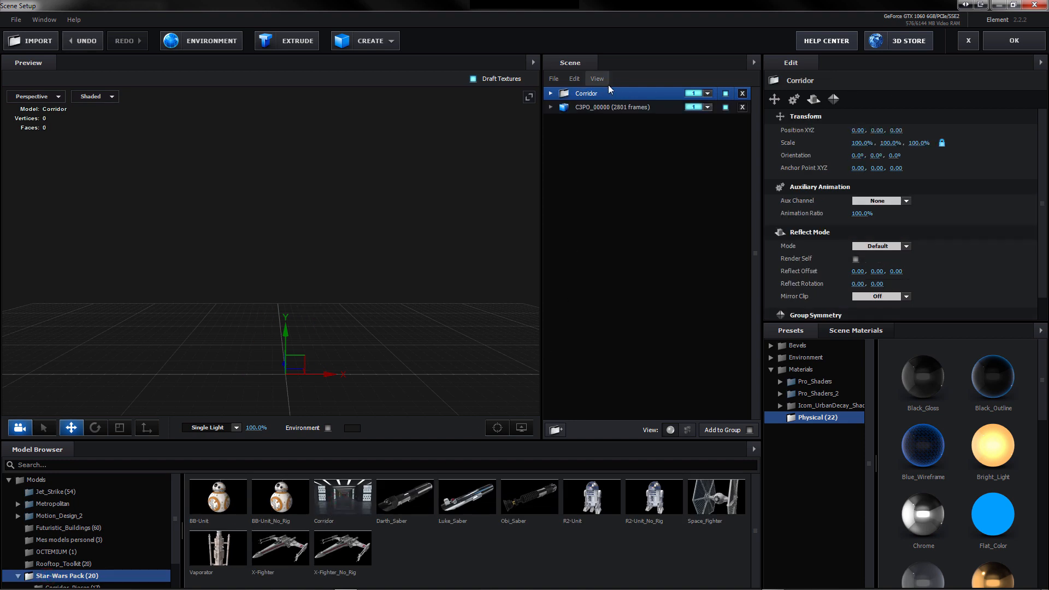
Expand the Corridor's Floor_Mirror_Reflect folder and relink the scene's missing model and texture files
left_click(551, 93)
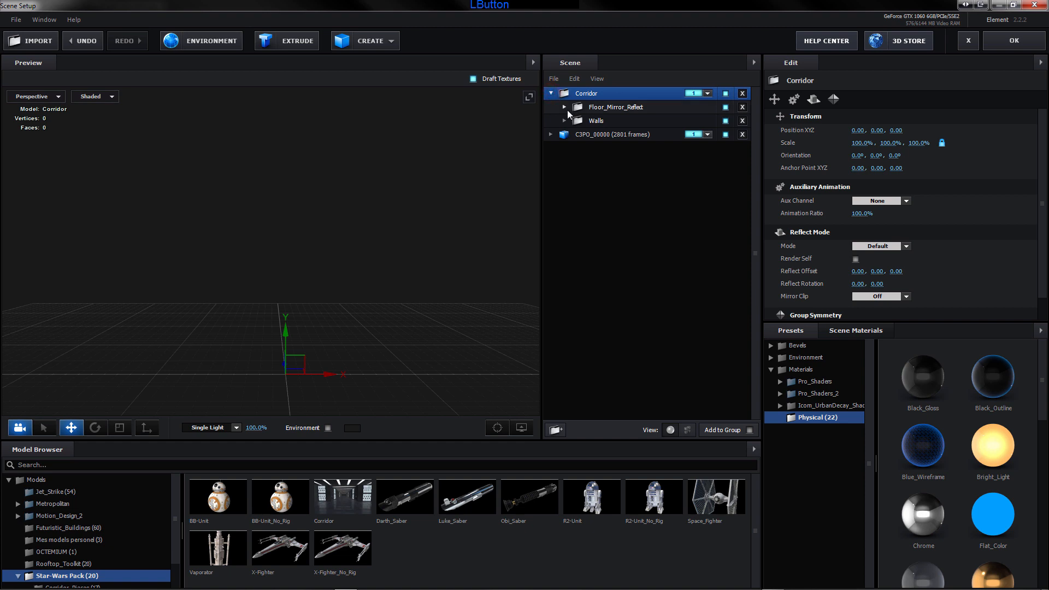
left_click(565, 108)
left_click(572, 109)
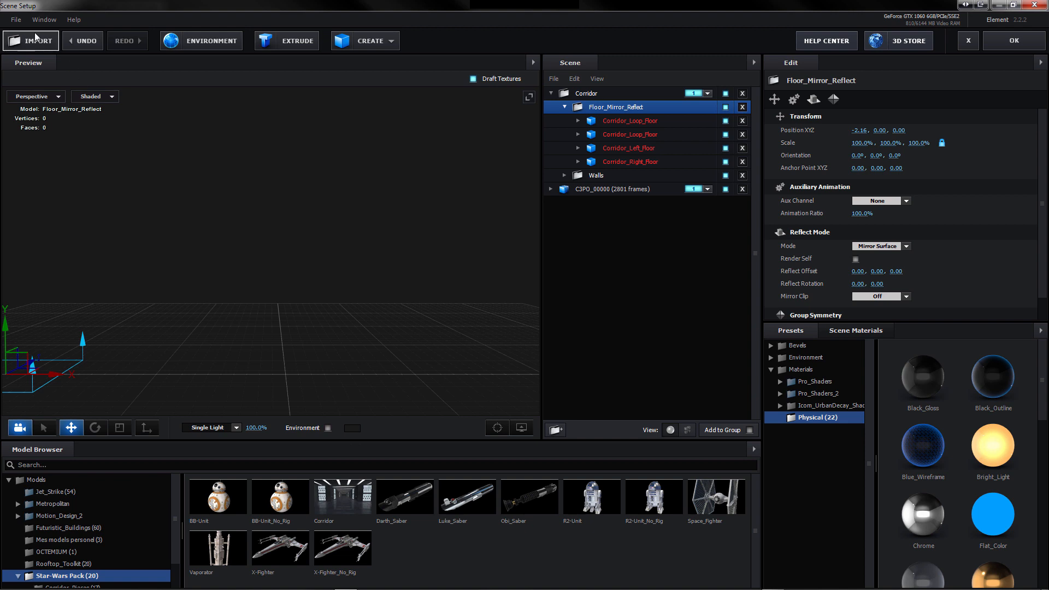
left_click(16, 20)
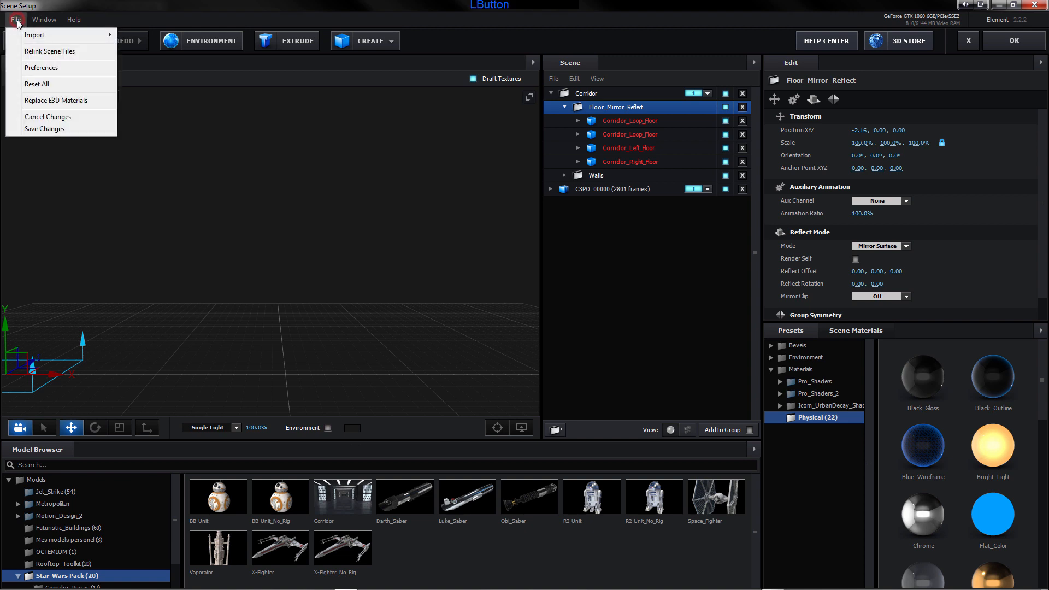
left_click(57, 52)
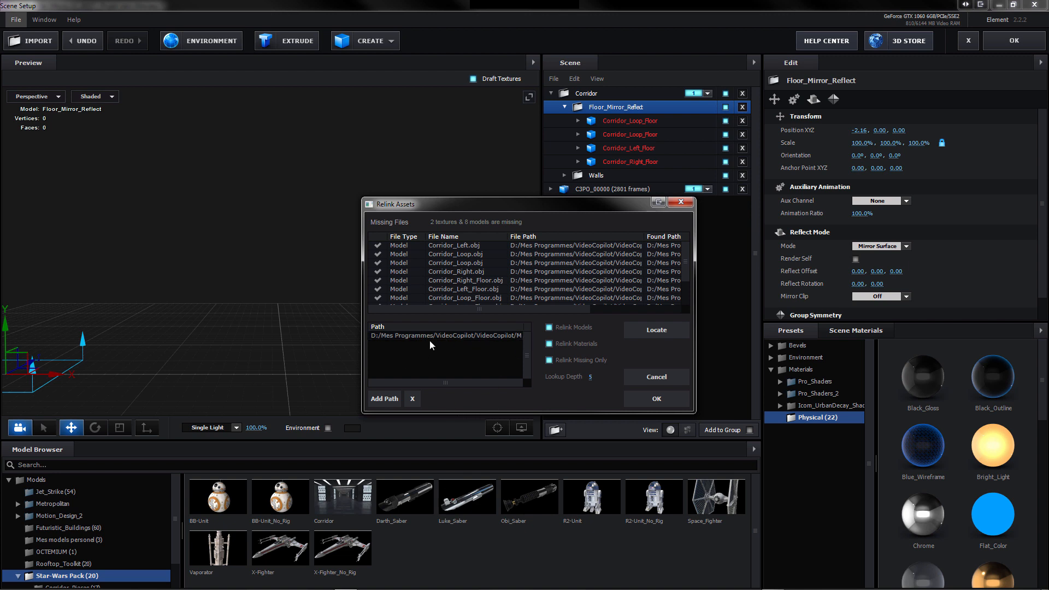
left_click(657, 399)
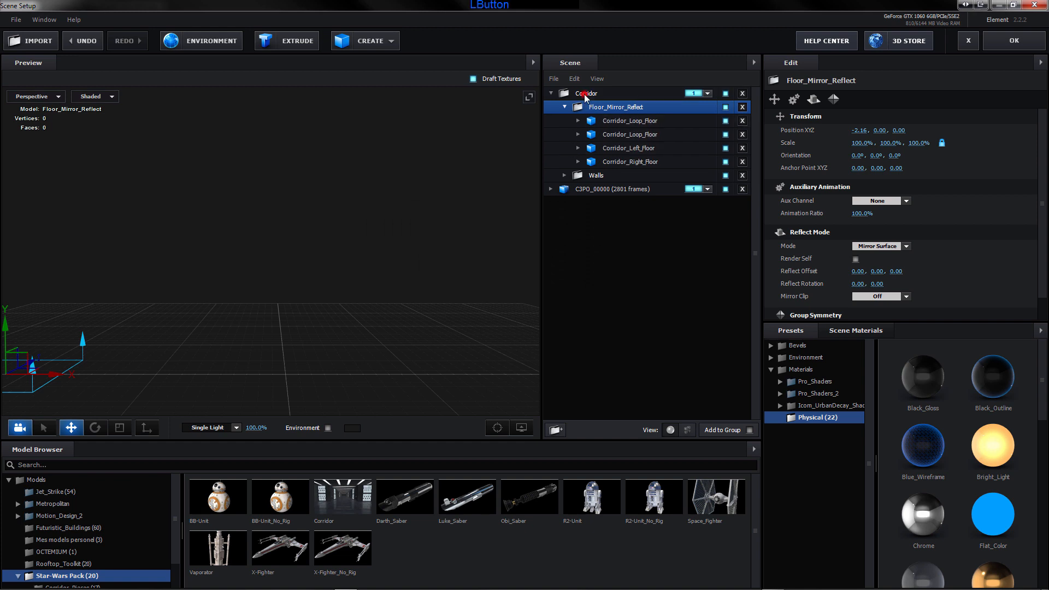
Set the Corridor folder's Y orientation to 90°
left_click(586, 94)
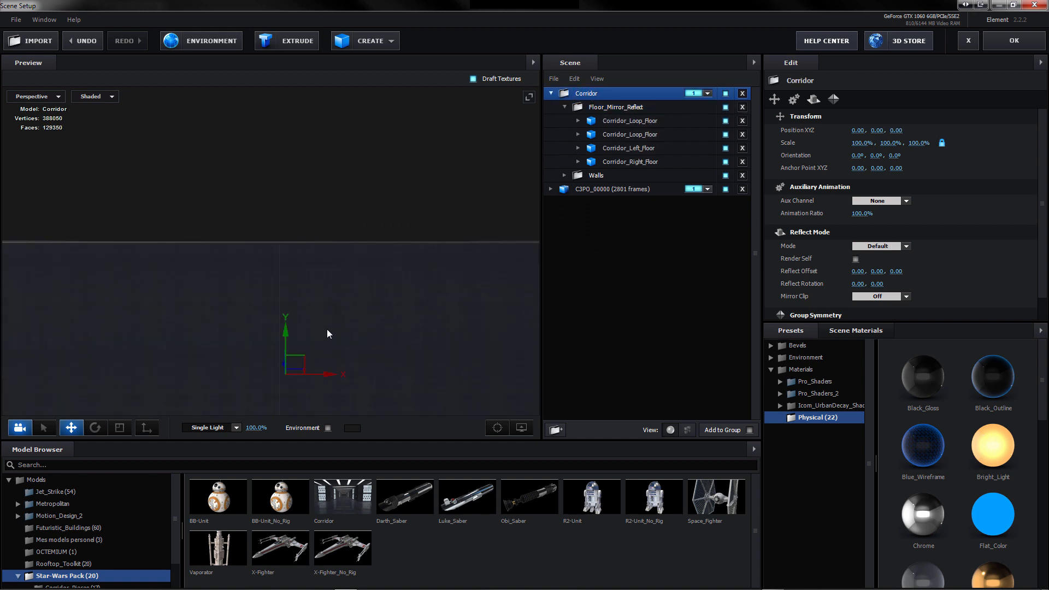
left_click_drag(470, 152, 289, 309)
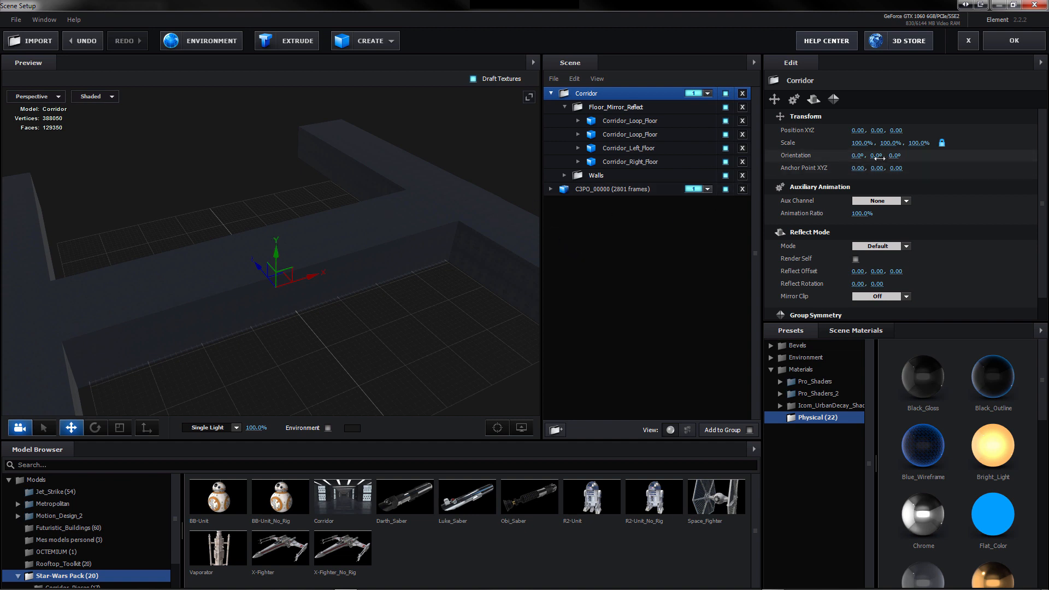
left_click_drag(877, 157, 974, 155)
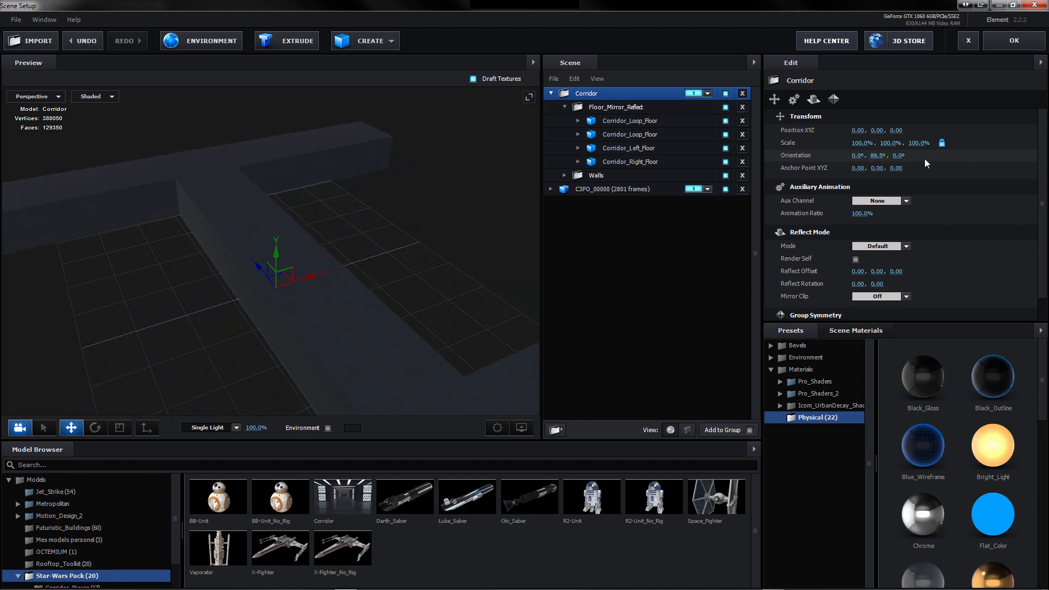
left_click(880, 156)
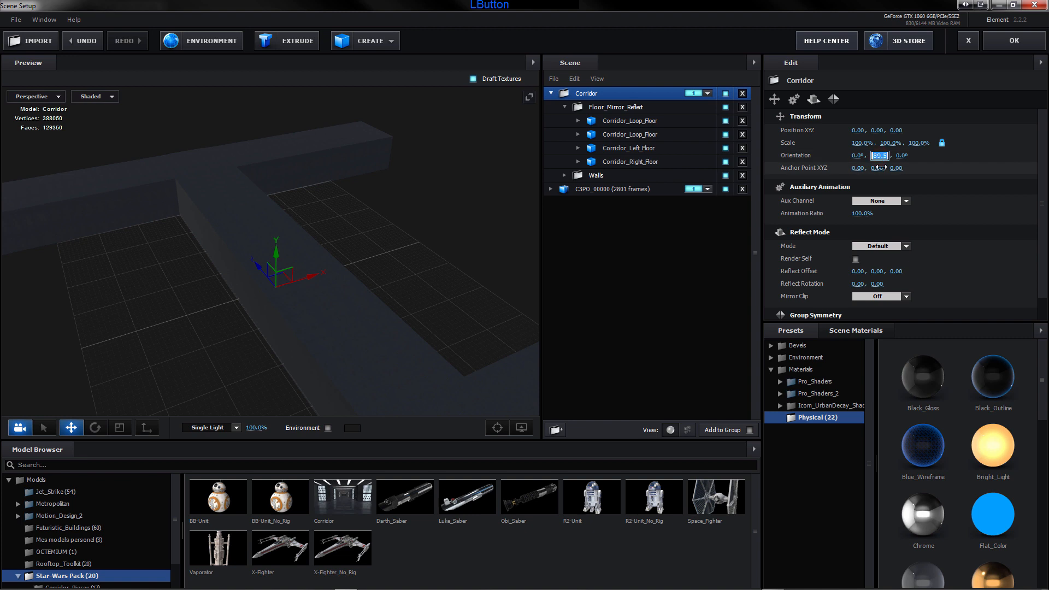
type("90")
key("Return")
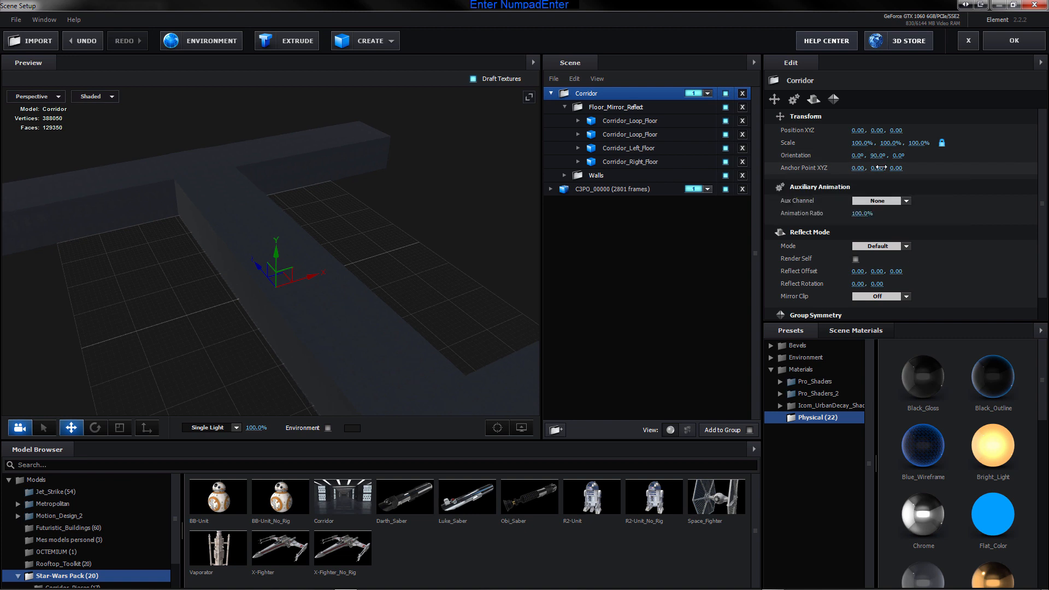
Assign the Corridor folder to group 2 and collapse it in the scene list
left_click(607, 254)
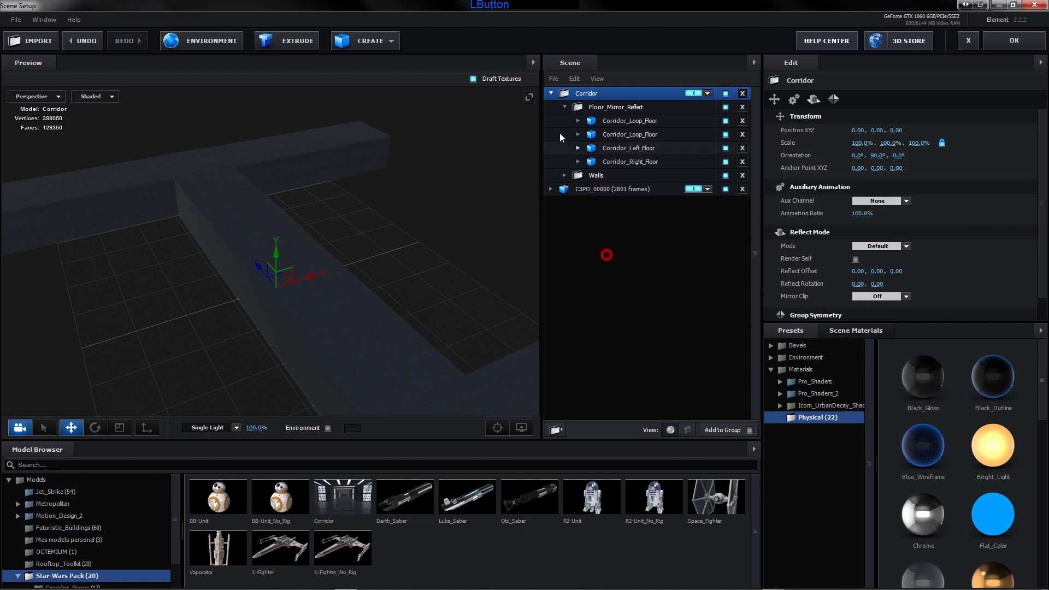
left_click(708, 94)
left_click(712, 111)
left_click(657, 241)
left_click(551, 93)
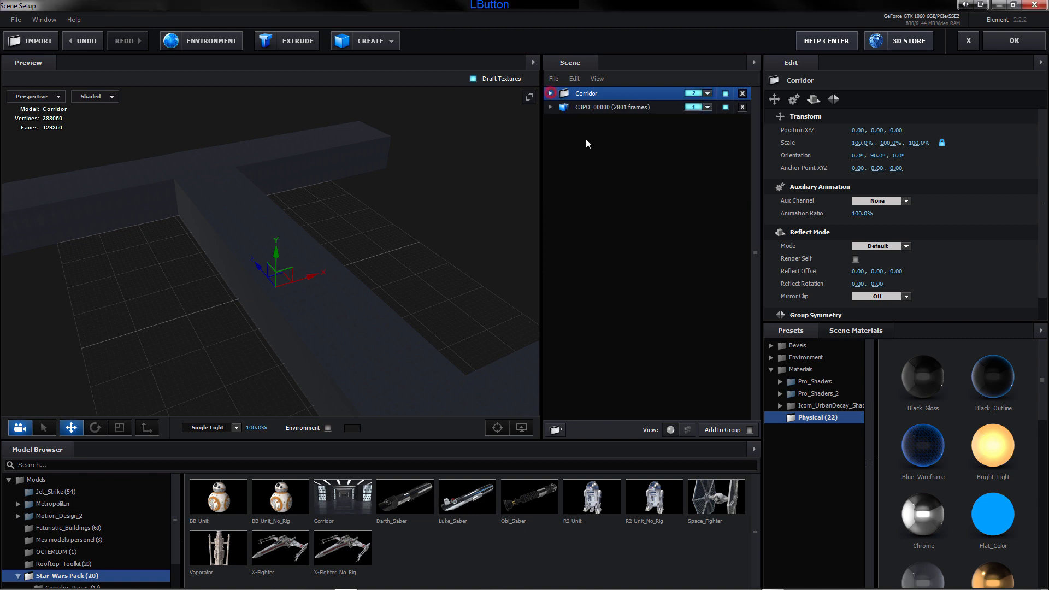
Scale the C3PO_00000 model uniformly to 40% and accept the scene setup to return to the composition
left_click(613, 107)
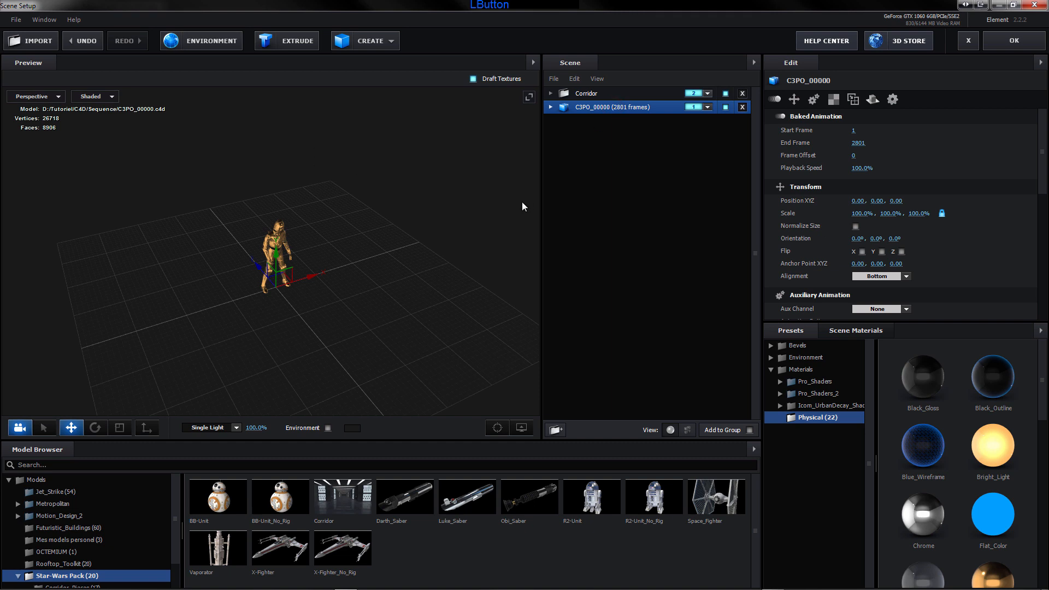
left_click_drag(463, 222, 427, 202)
scroll(278, 254, "up", 5)
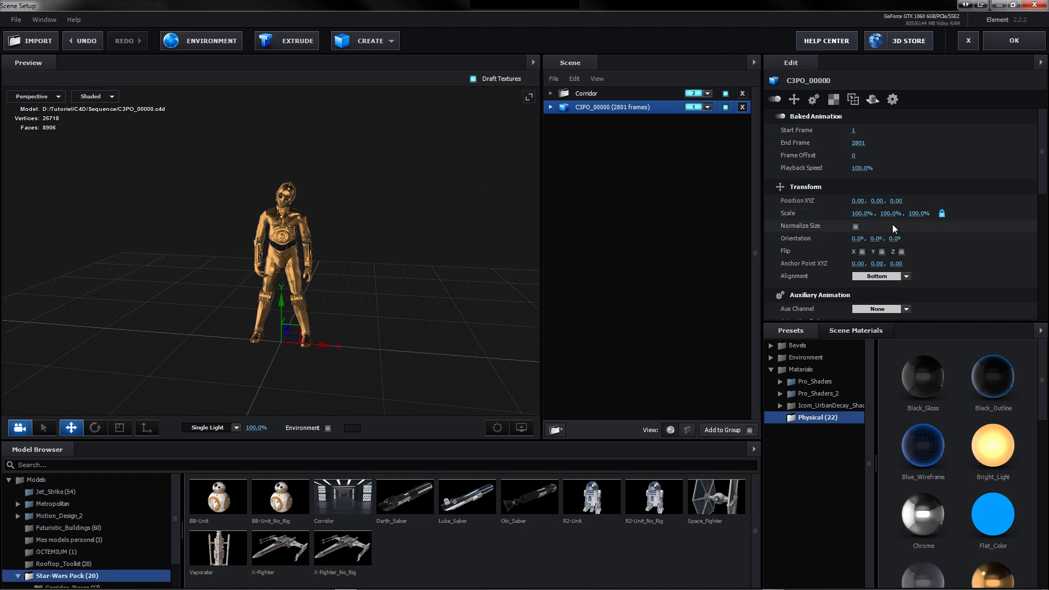
left_click_drag(889, 213, 828, 220)
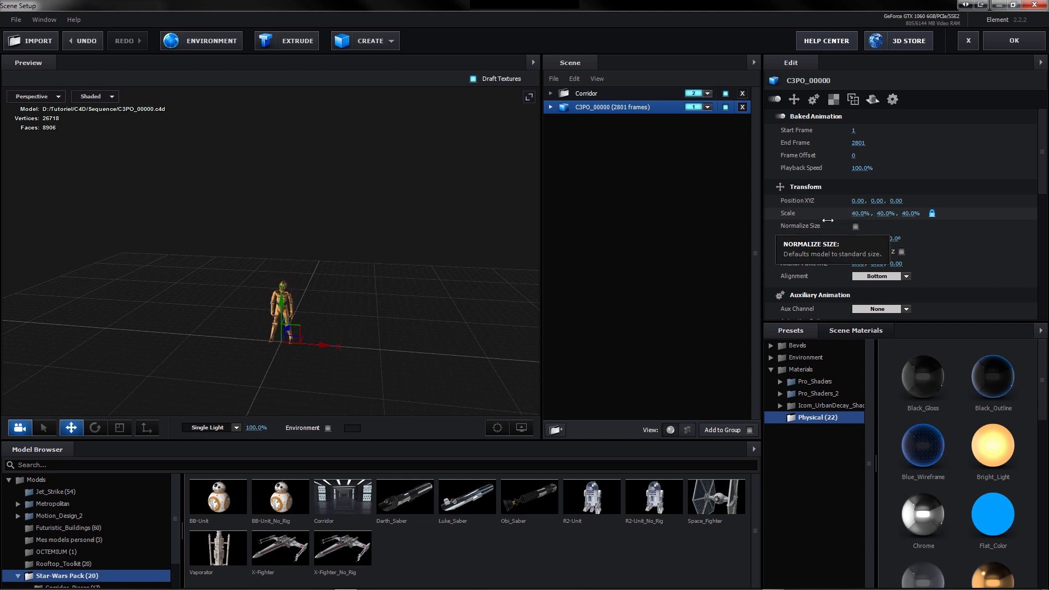
left_click(1011, 42)
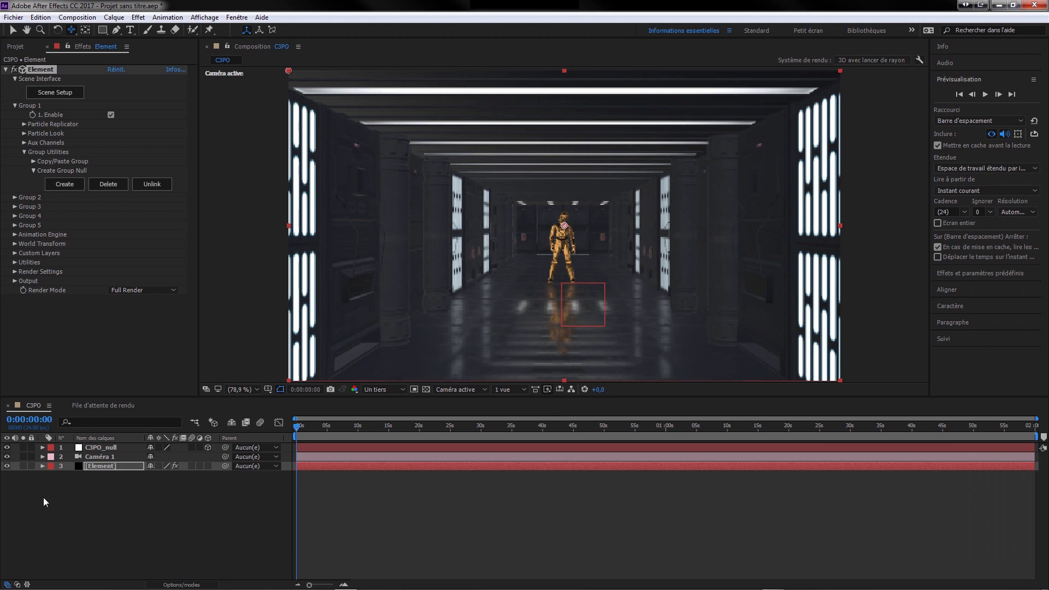
Go to 0:01:09:01 and move C3PO_null along its depth axis, farther back into the corridor
left_click(83, 490)
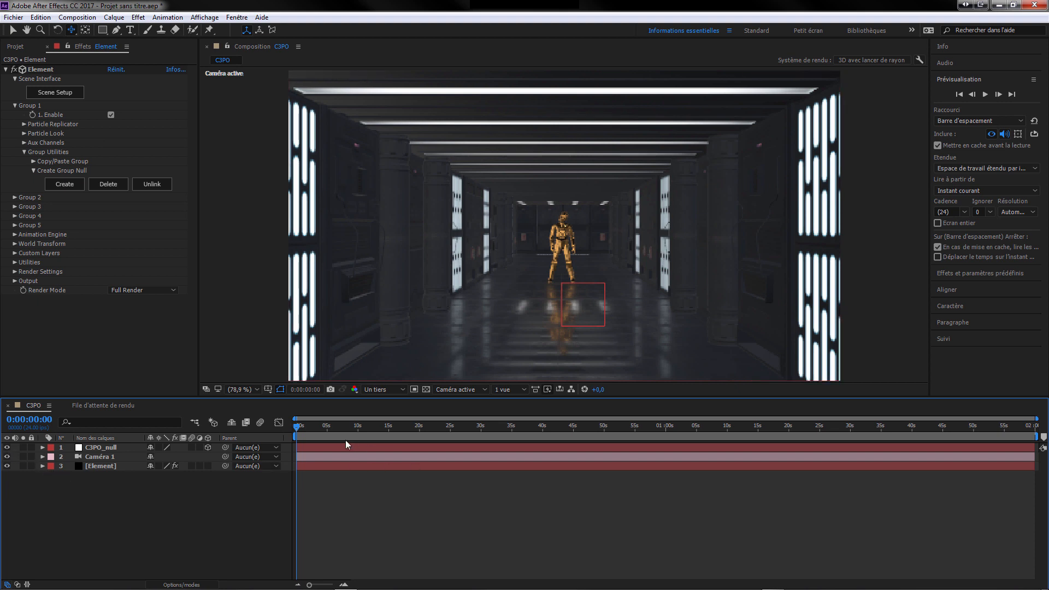
left_click_drag(297, 427, 723, 431)
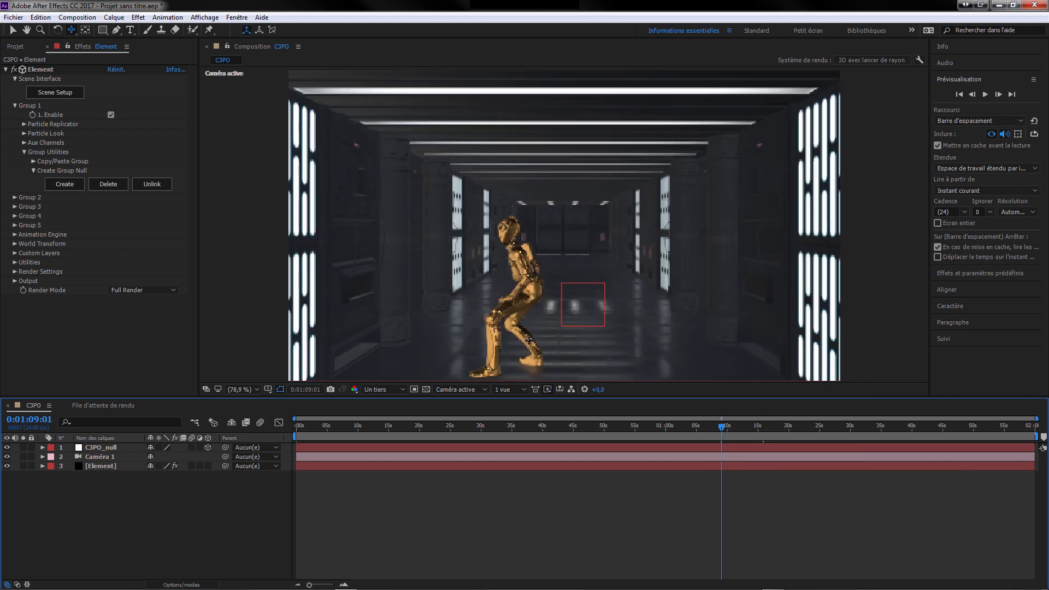
left_click(91, 449)
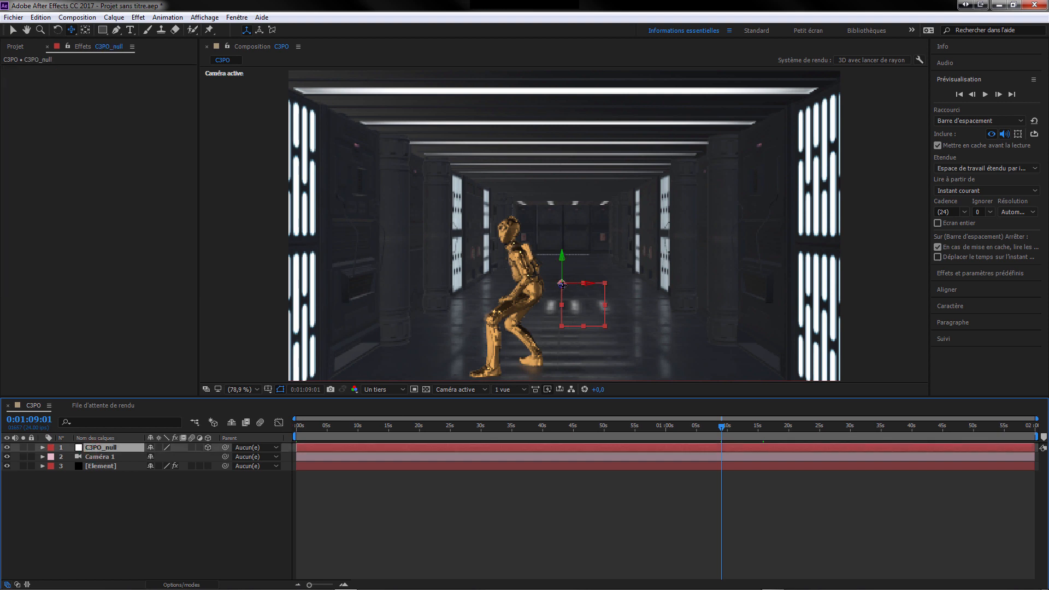
left_click(13, 30)
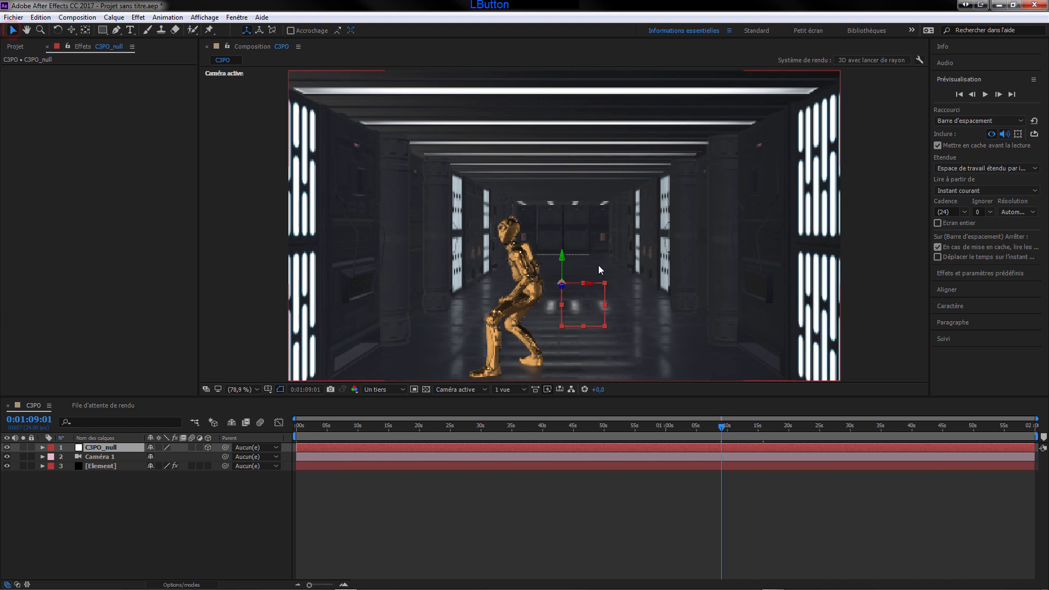
left_click_drag(563, 284, 592, 188)
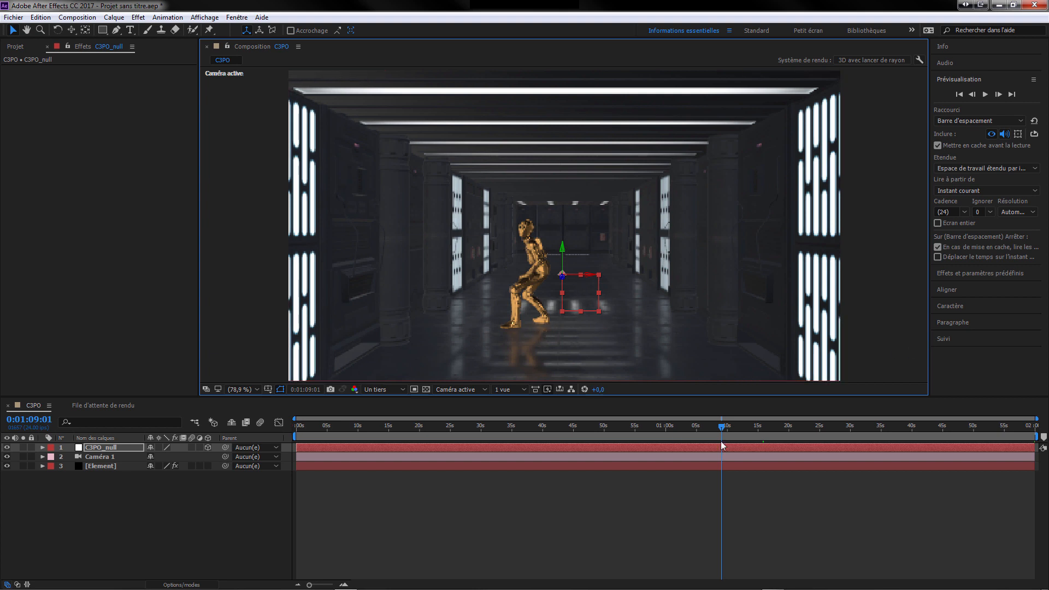
Step frame by frame near the end of the timeline and park the playhead on C3PO's last animated frame, 0:01:56:16
left_click_drag(722, 427, 988, 433)
left_click_drag(988, 428, 1012, 429)
left_click(999, 95)
left_click(998, 94)
left_click(999, 95)
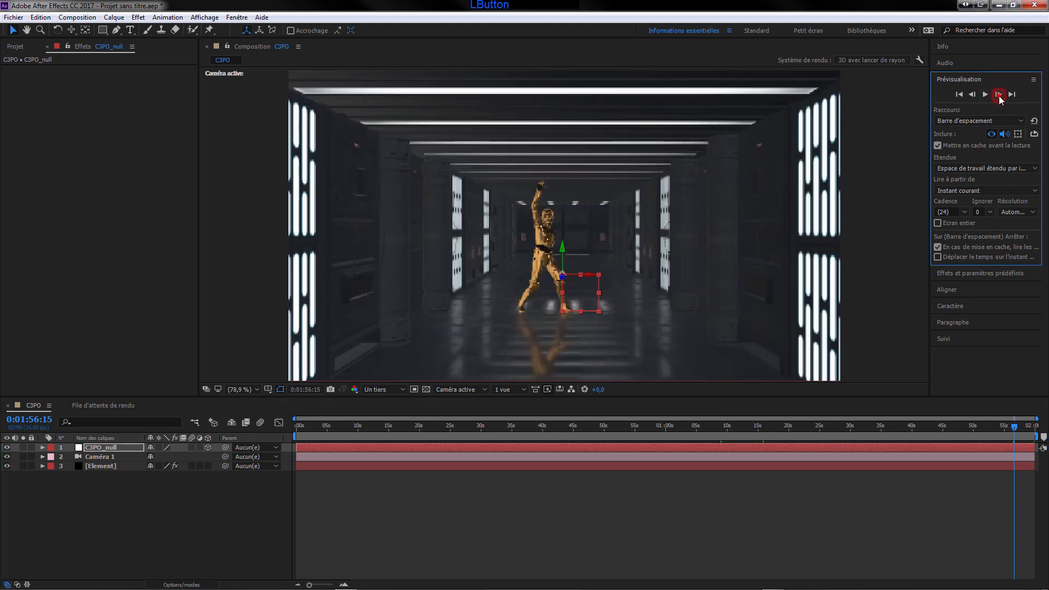
left_click(999, 95)
left_click(999, 95)
left_click(998, 95)
left_click(973, 94)
left_click(972, 94)
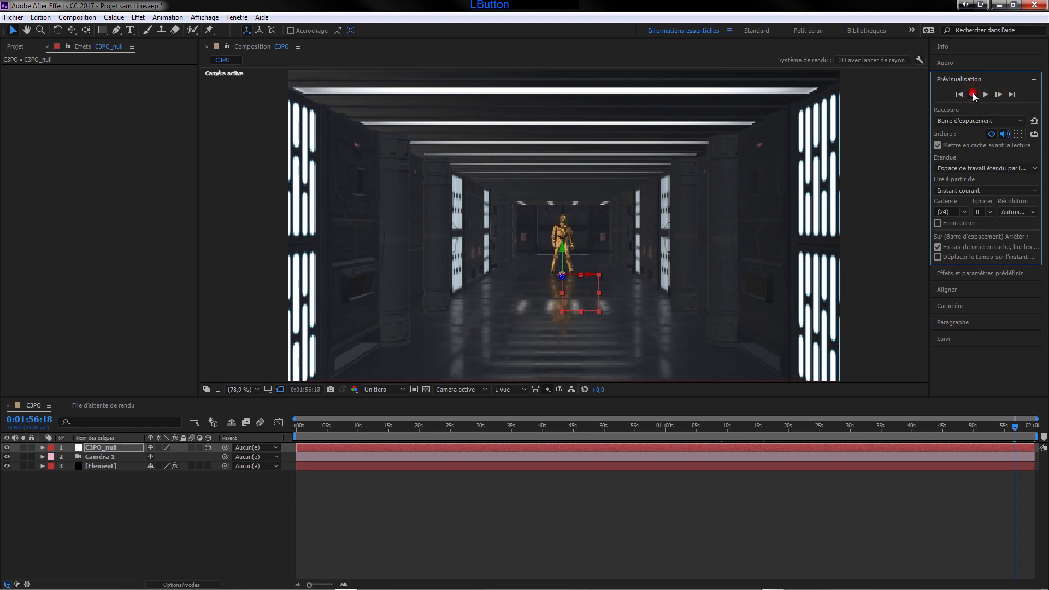
left_click(973, 95)
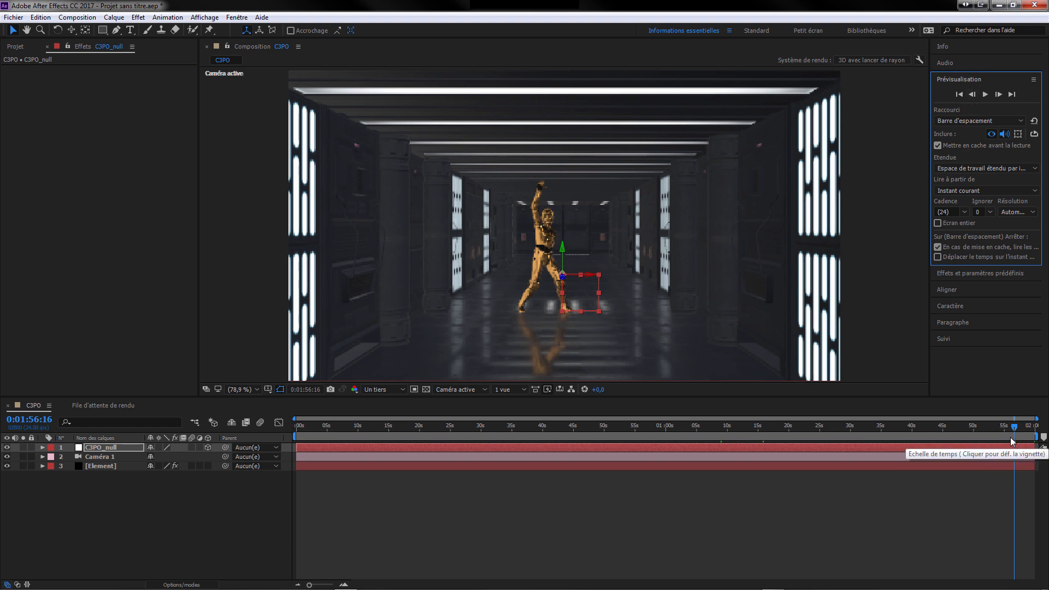
End the work area at 0:01:56:16 and trim the C3PO composition to the work area
left_click_drag(1036, 436, 1016, 436)
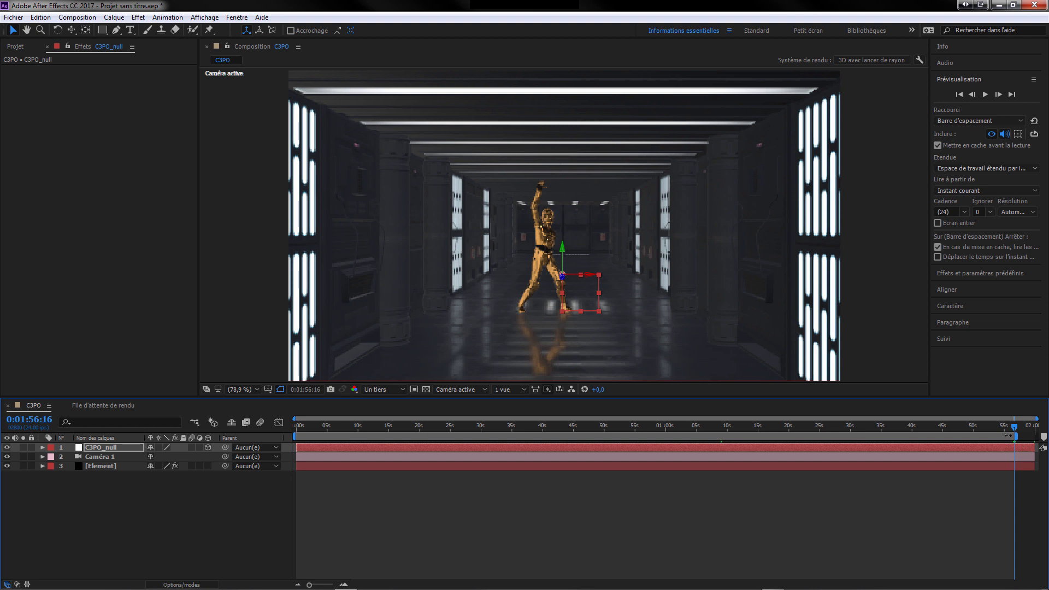
right_click(964, 437)
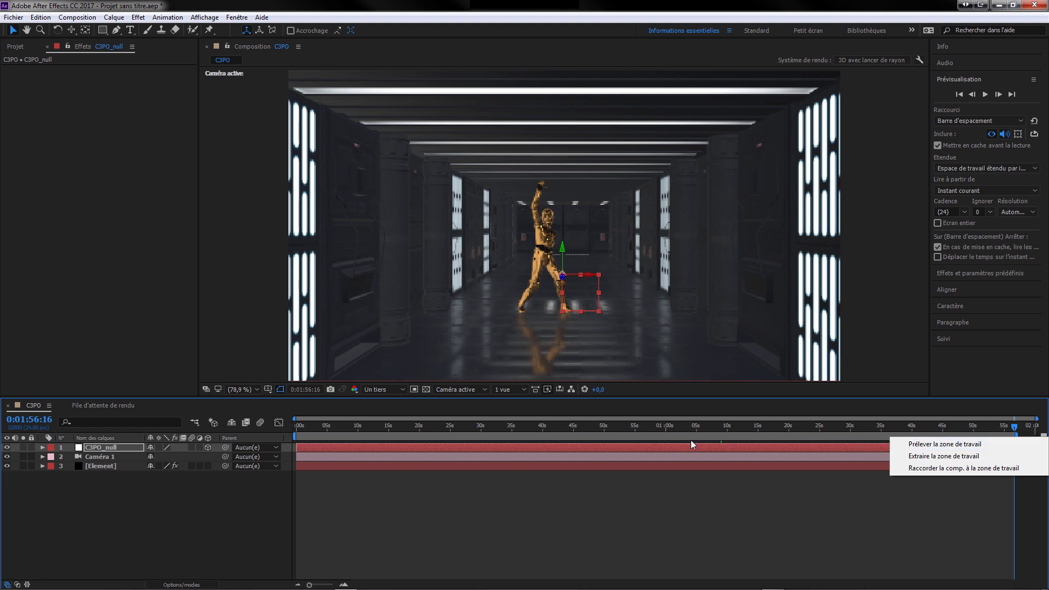
left_click(932, 468)
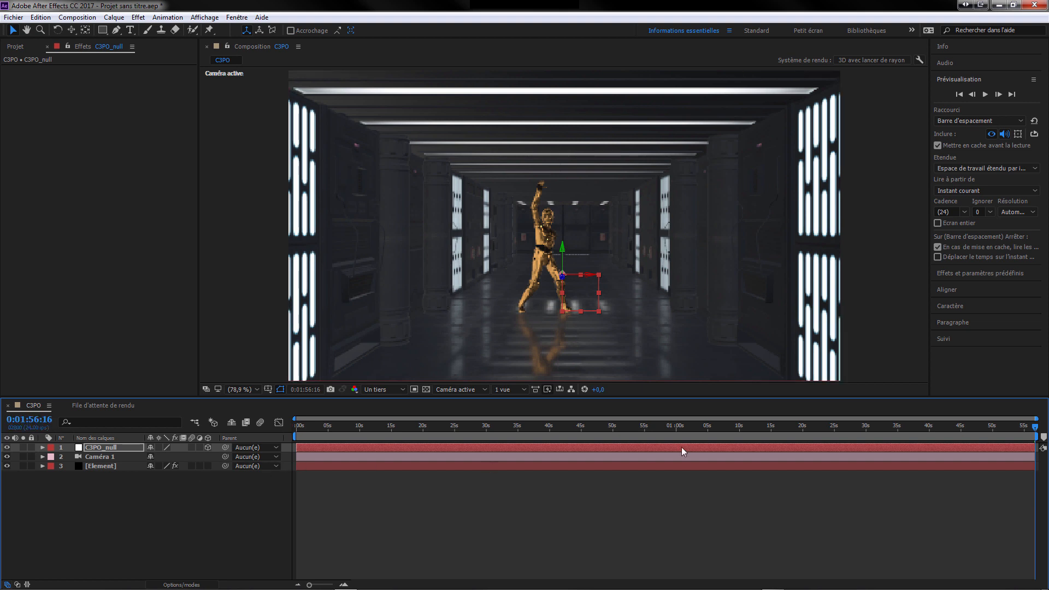
Return to the first frame and hide the C3PO_null layer, with Caméra 1 selected
left_click(959, 95)
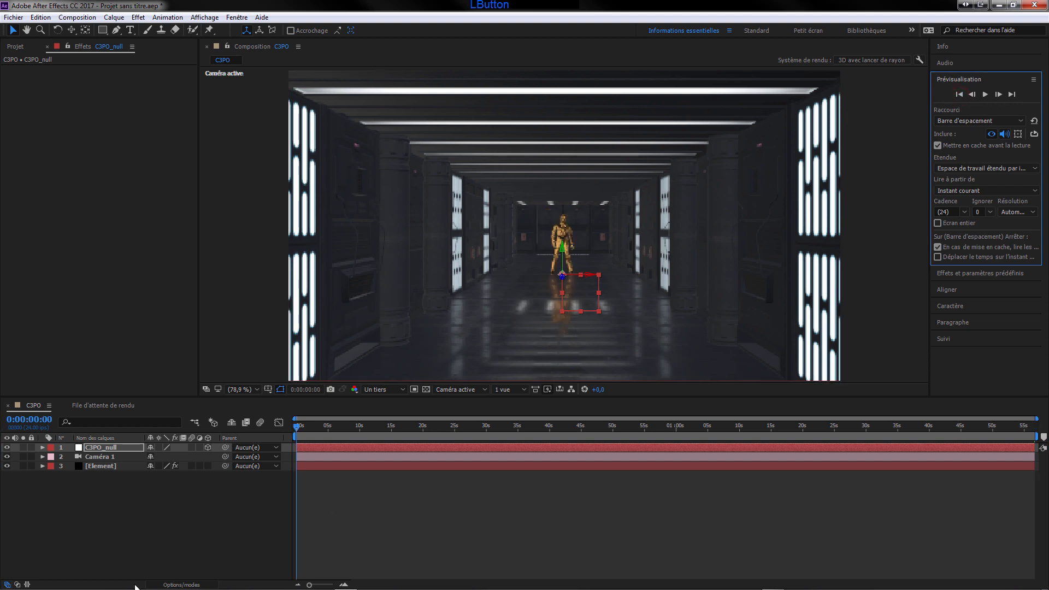
left_click(100, 457)
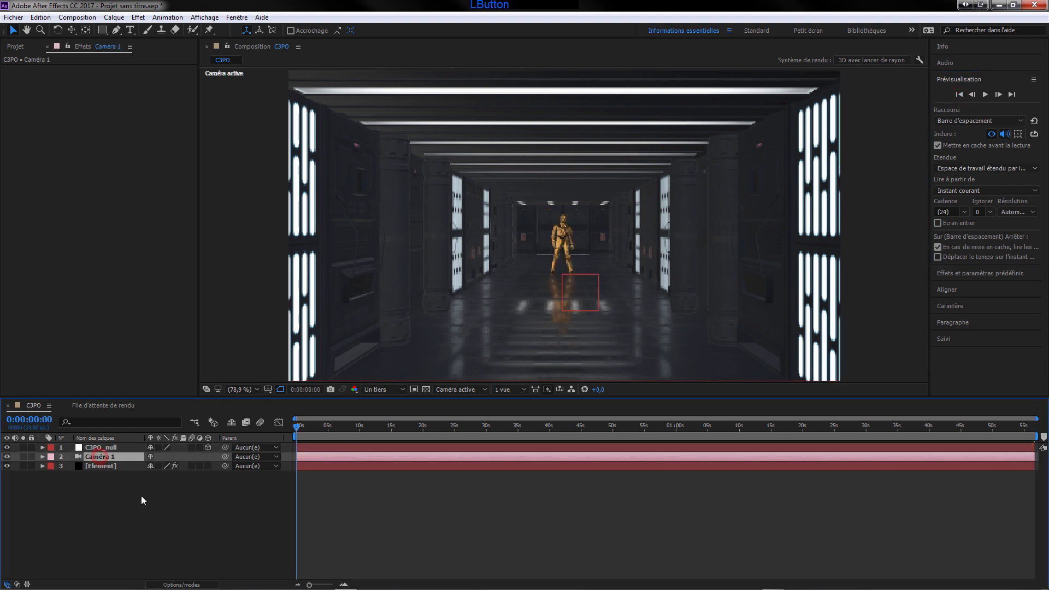
left_click(7, 448)
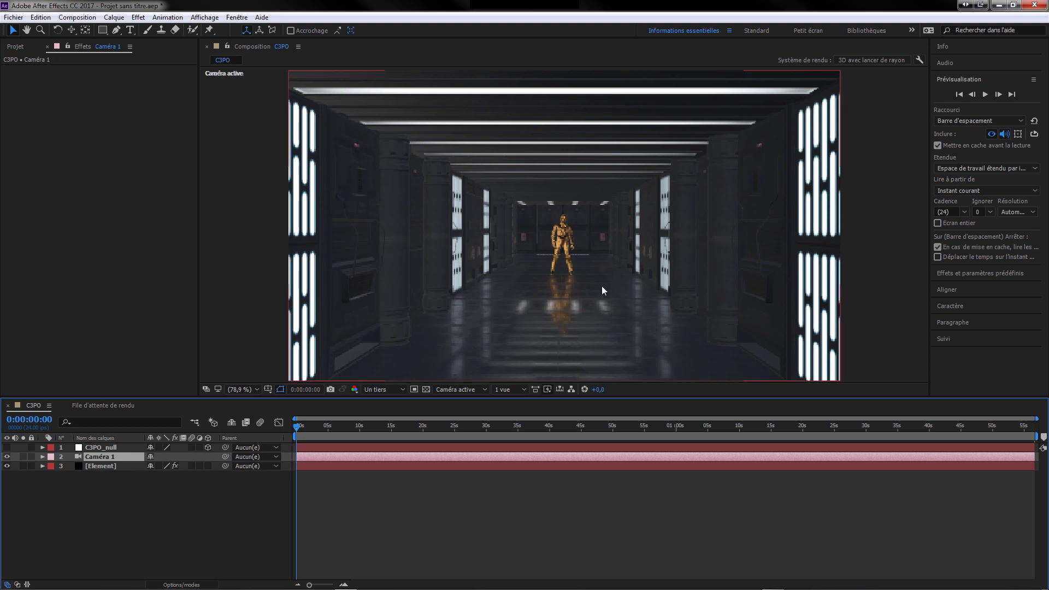
Orbit Caméra 1 sideways to an angled corridor view and dolly it slightly, to a position of about 774, 220, -1213
key("c")
key("c")
key("c")
left_click(604, 279)
left_click_drag(603, 279, 593, 279)
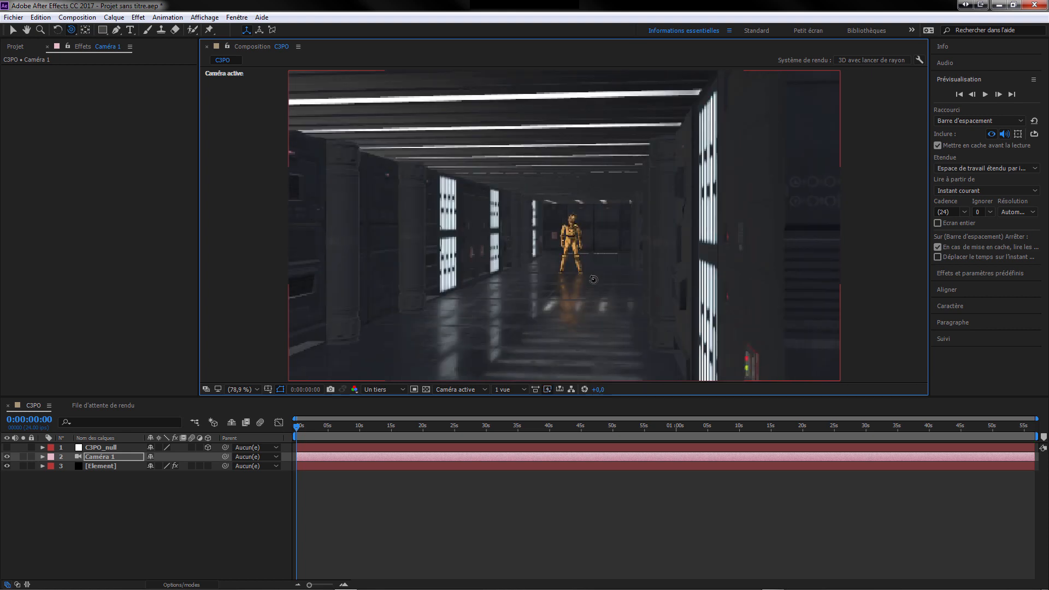
key("c")
left_click_drag(594, 279, 595, 275)
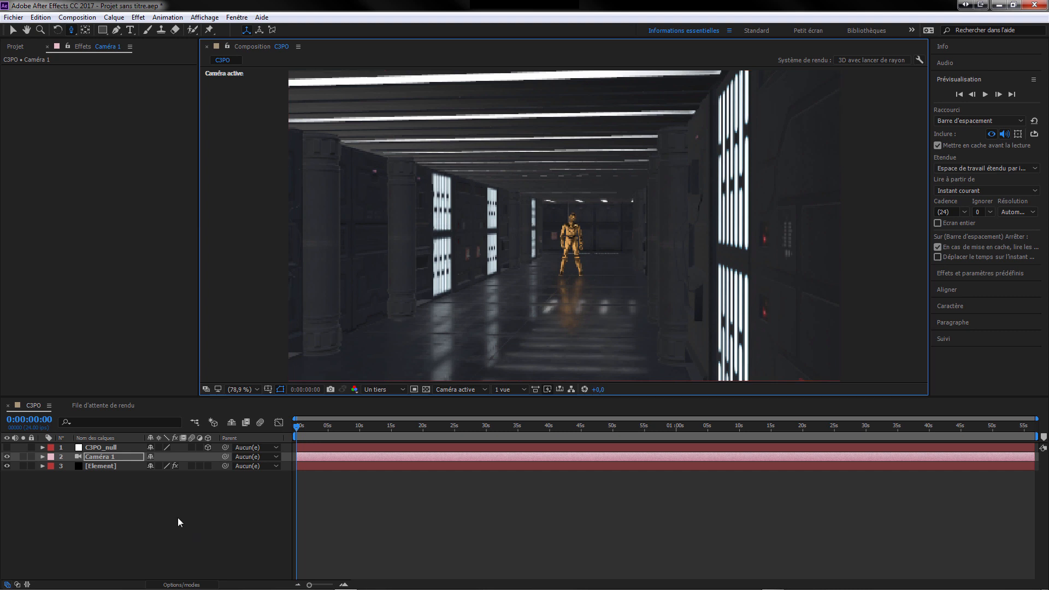
Reveal the Position property of Caméra 1 and set its starting keyframe at 0:00:00:00
left_click(94, 458)
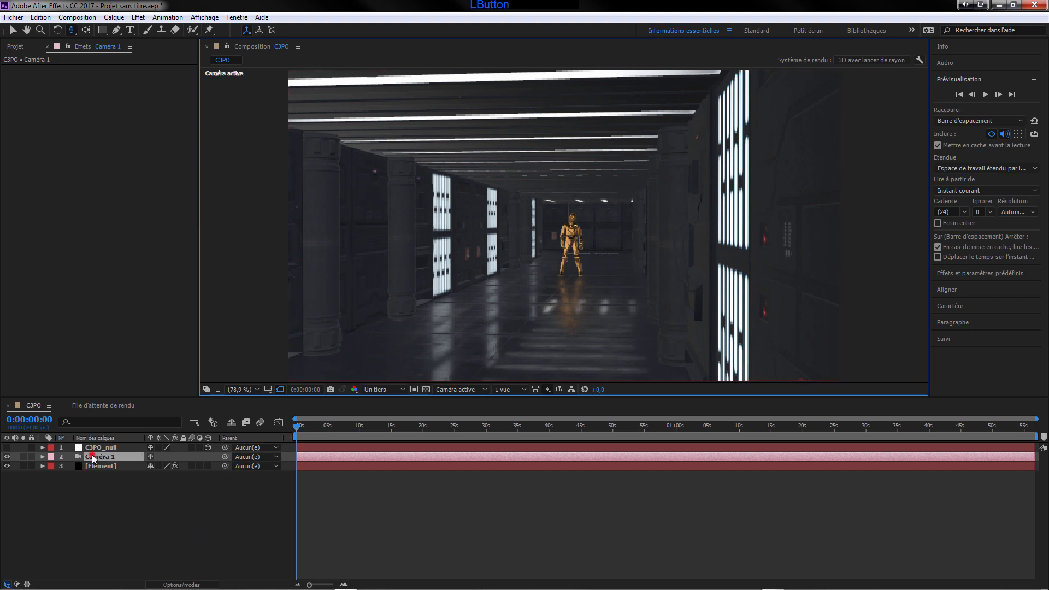
key("p")
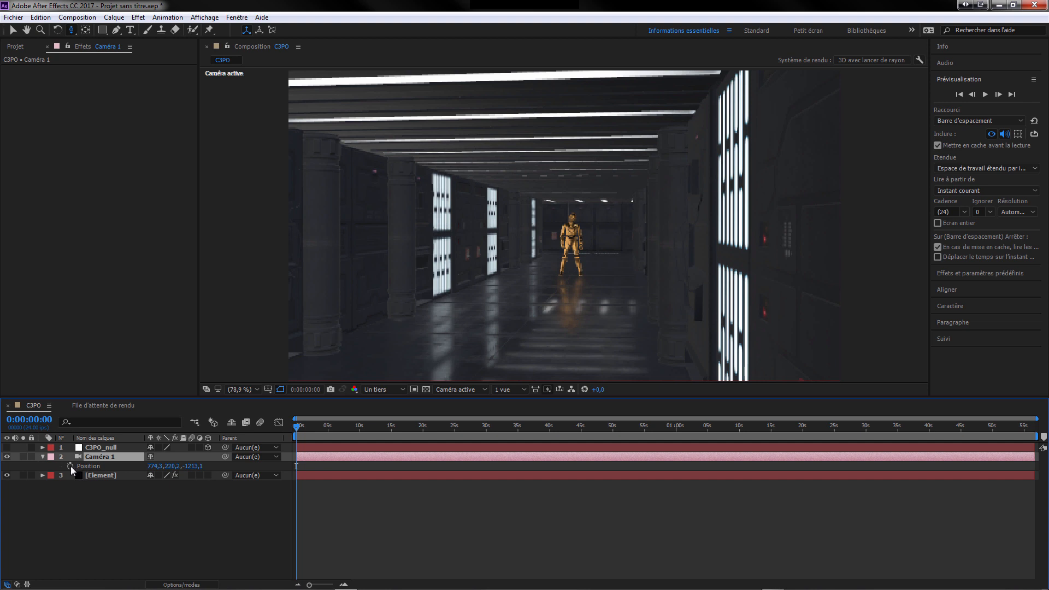
left_click(71, 466)
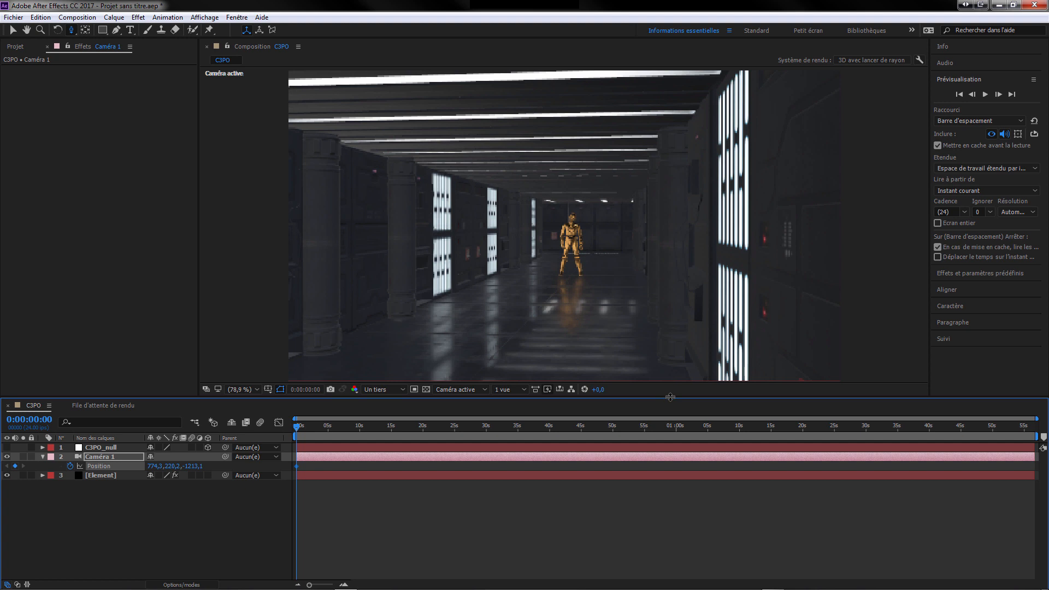
At the last frame, orbit Caméra 1 around C3PO to the opposite side, keyframing its position at about 525, 234, -1214
left_click(1012, 94)
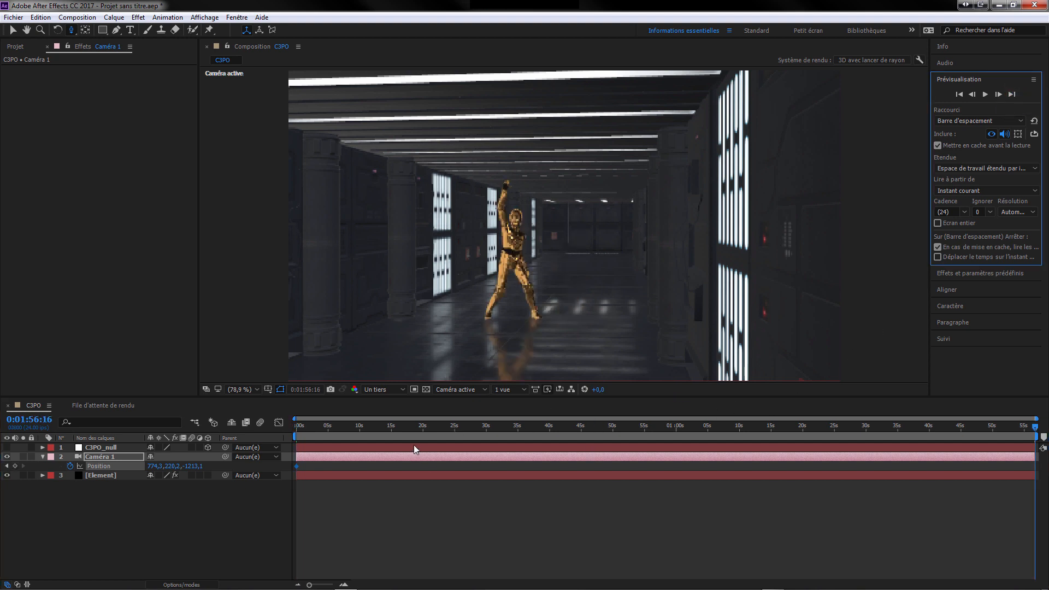
key("c")
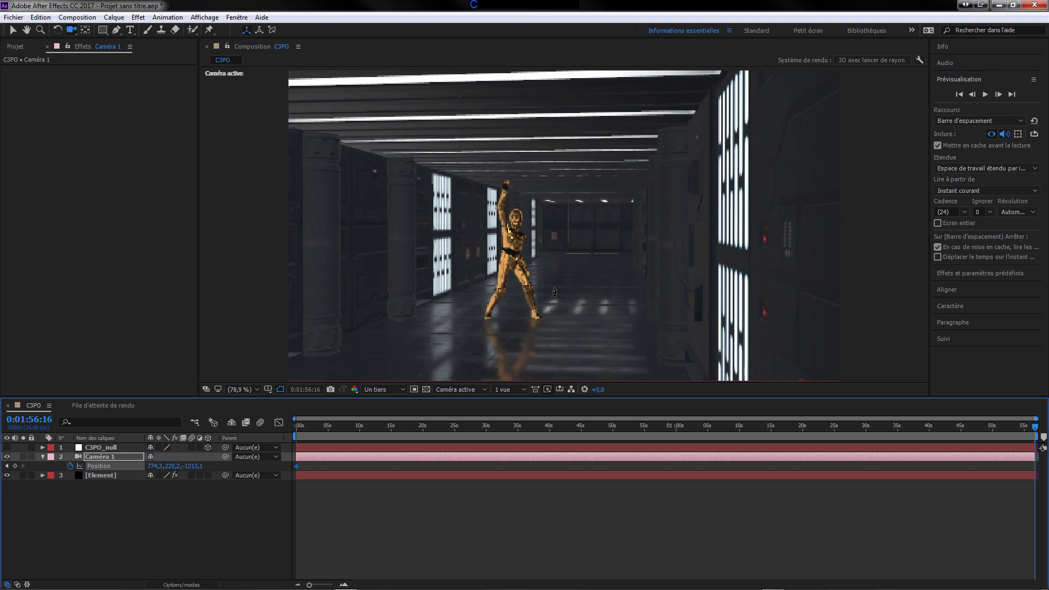
left_click_drag(573, 254, 592, 254)
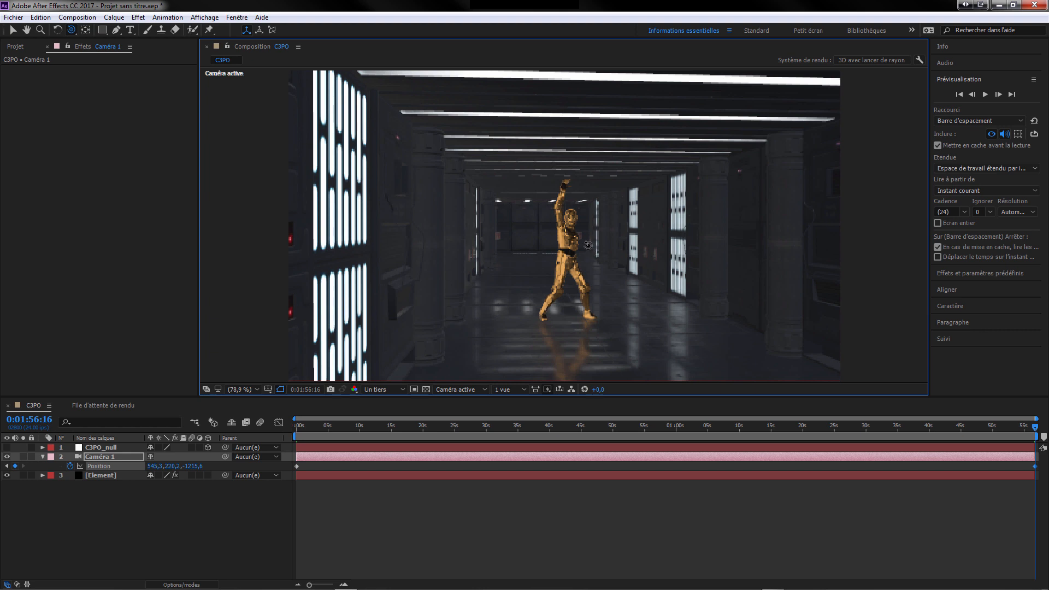
left_click_drag(588, 241, 589, 240)
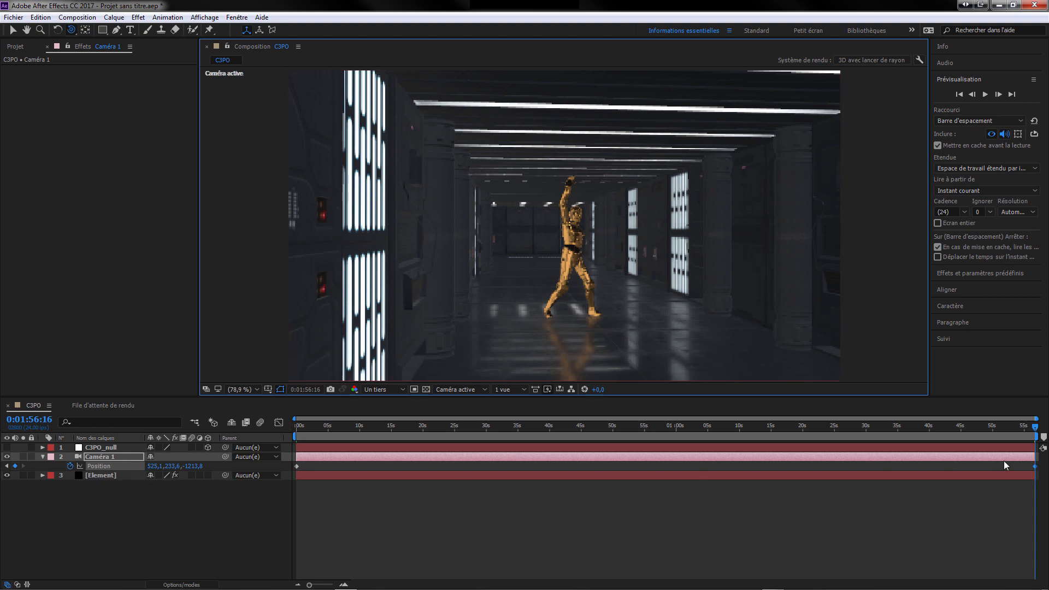
Compare the camera views on the first and last frames, return to the first frame and collapse the Caméra 1 properties
left_click(958, 97)
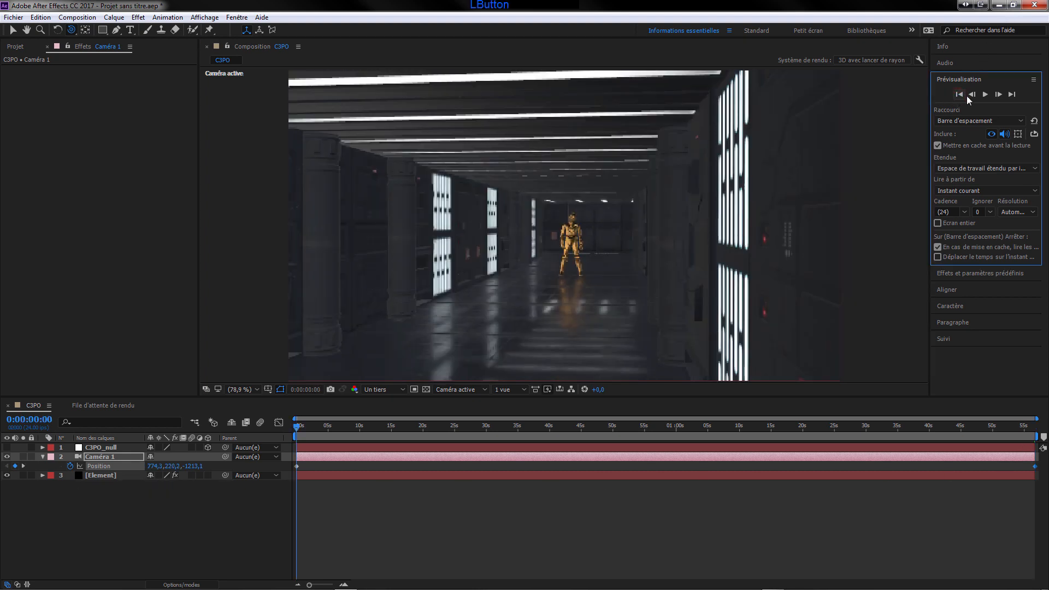
left_click(1012, 95)
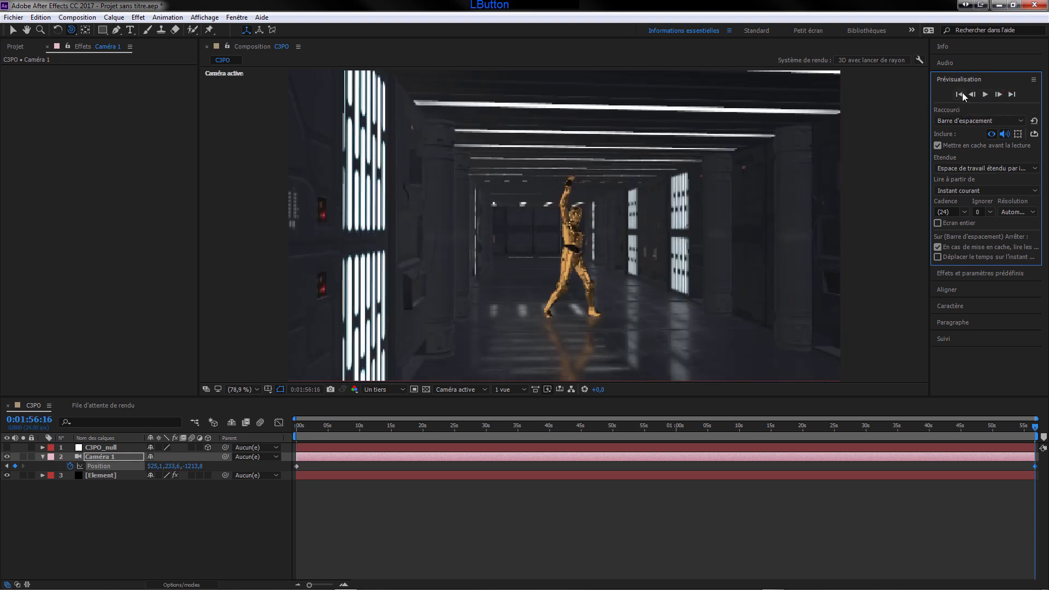
left_click(960, 93)
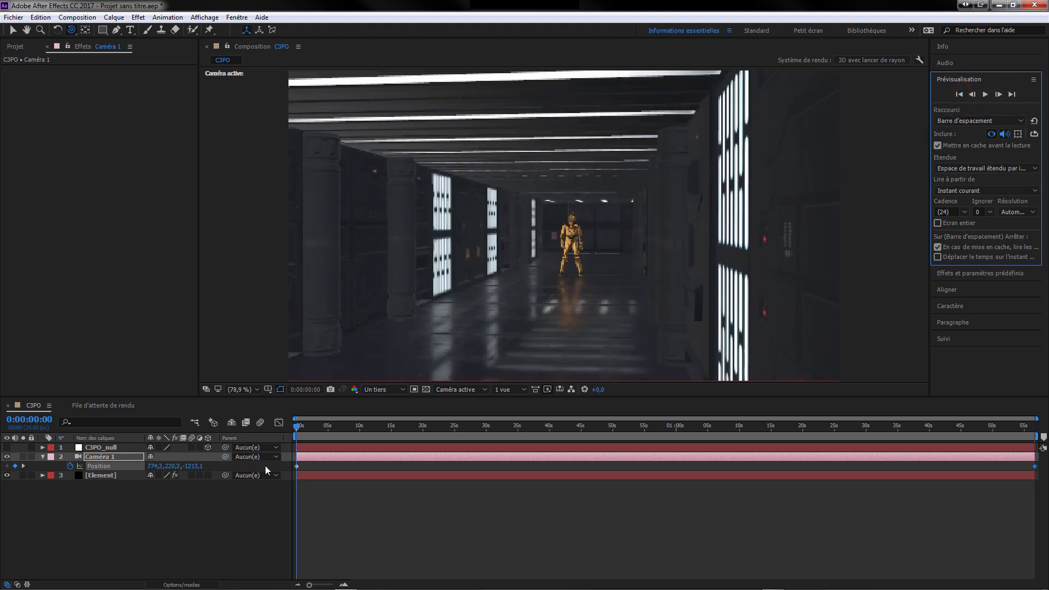
left_click(93, 516)
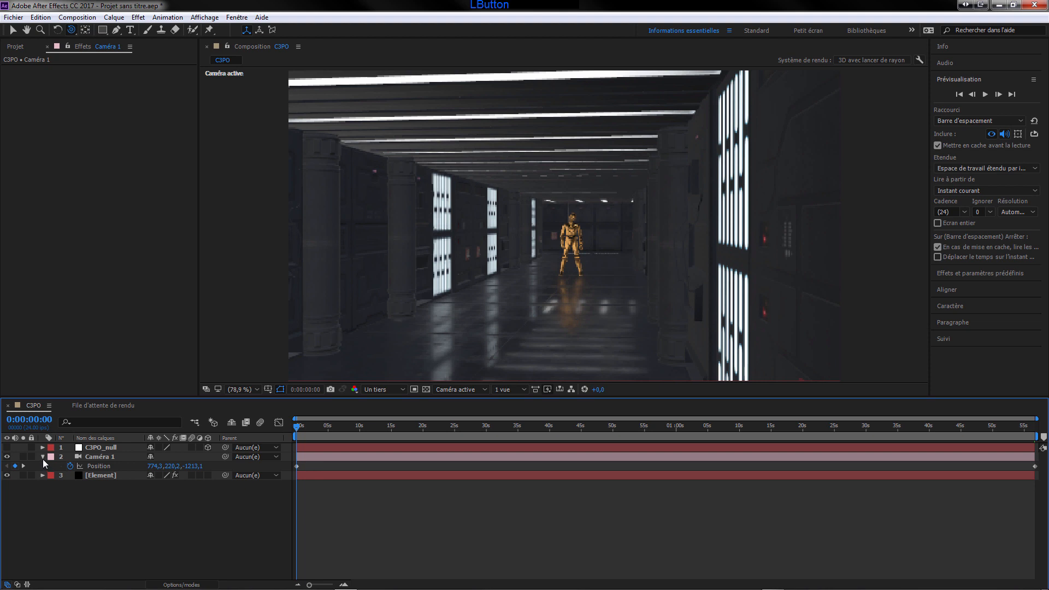
left_click(43, 457)
Enable ambient occlusion in the Element layer's render settings, with SSAO Intensity 3.0 and SSAO Multisampling 2
left_click(92, 467)
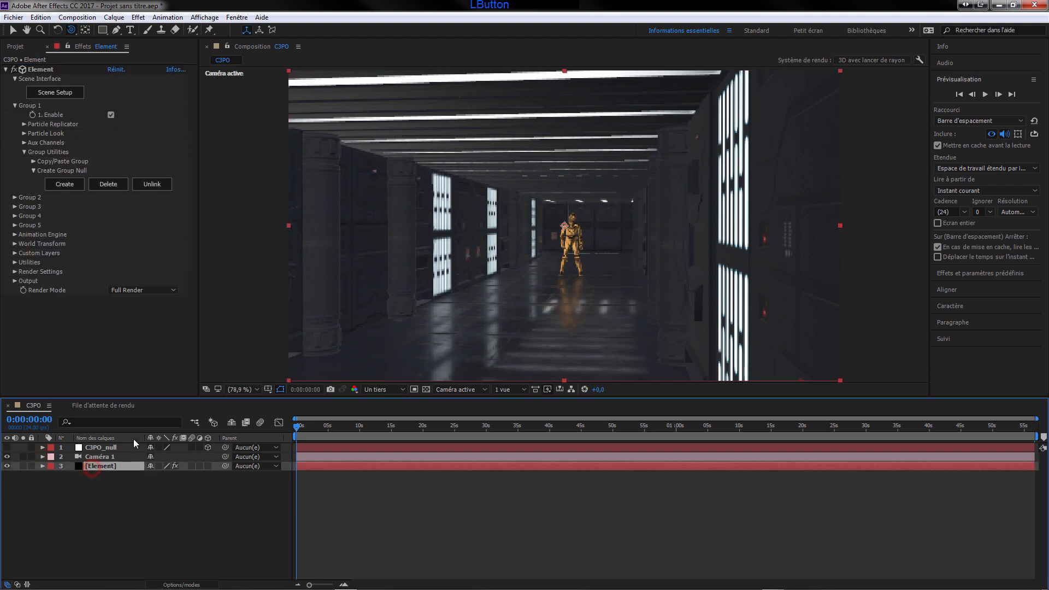
left_click(14, 105)
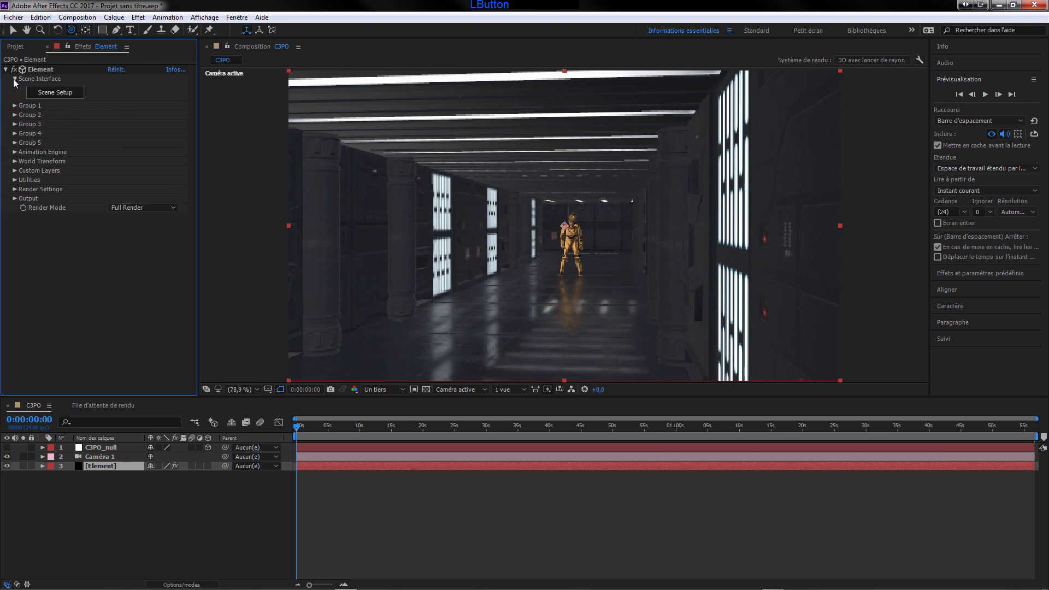
left_click(14, 189)
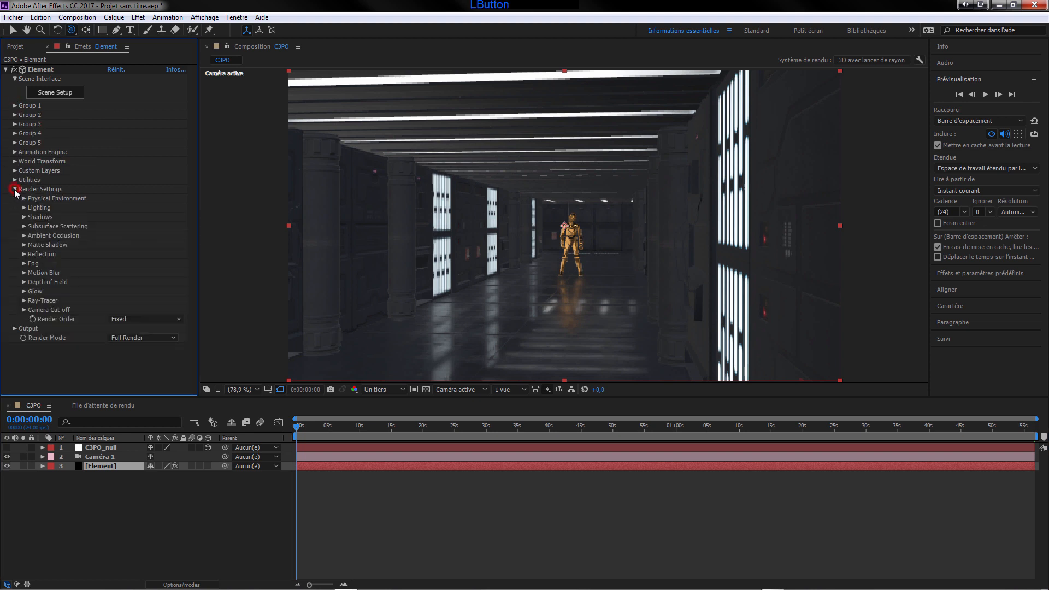
left_click(24, 235)
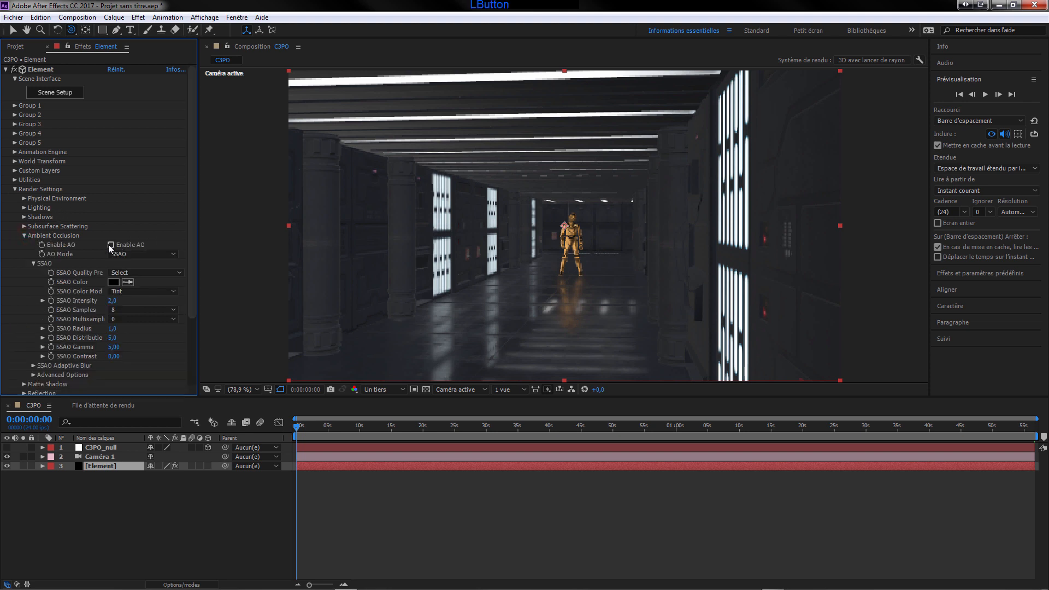
left_click(110, 245)
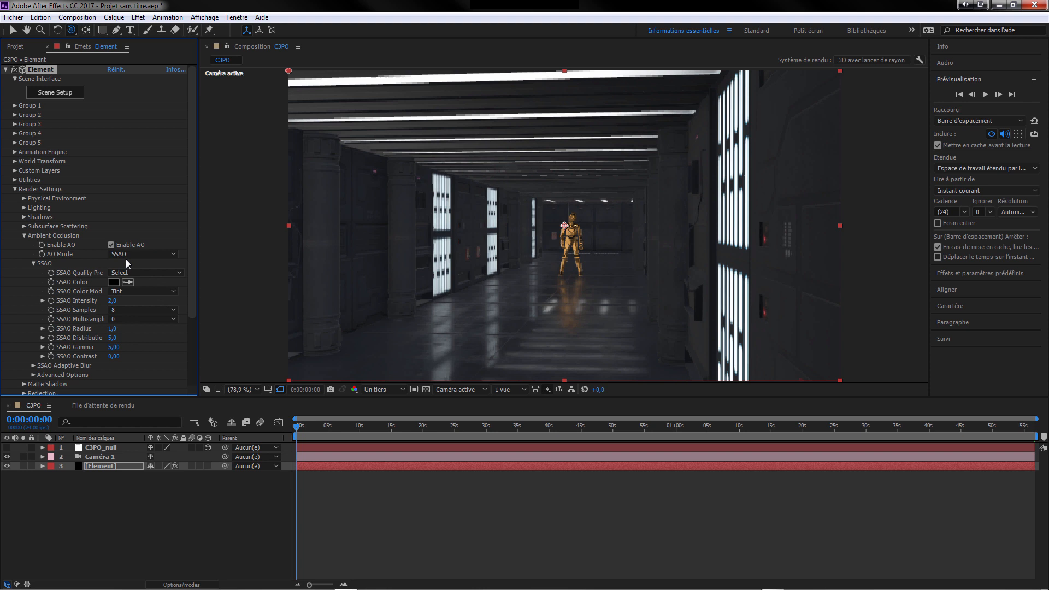
left_click_drag(113, 303, 121, 300)
left_click(165, 318)
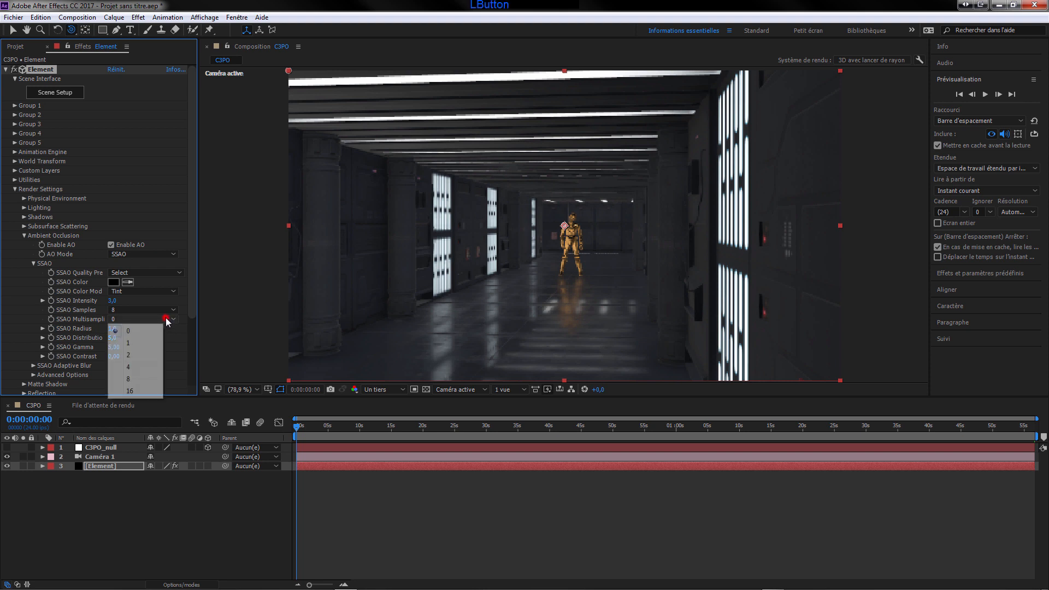
left_click(137, 355)
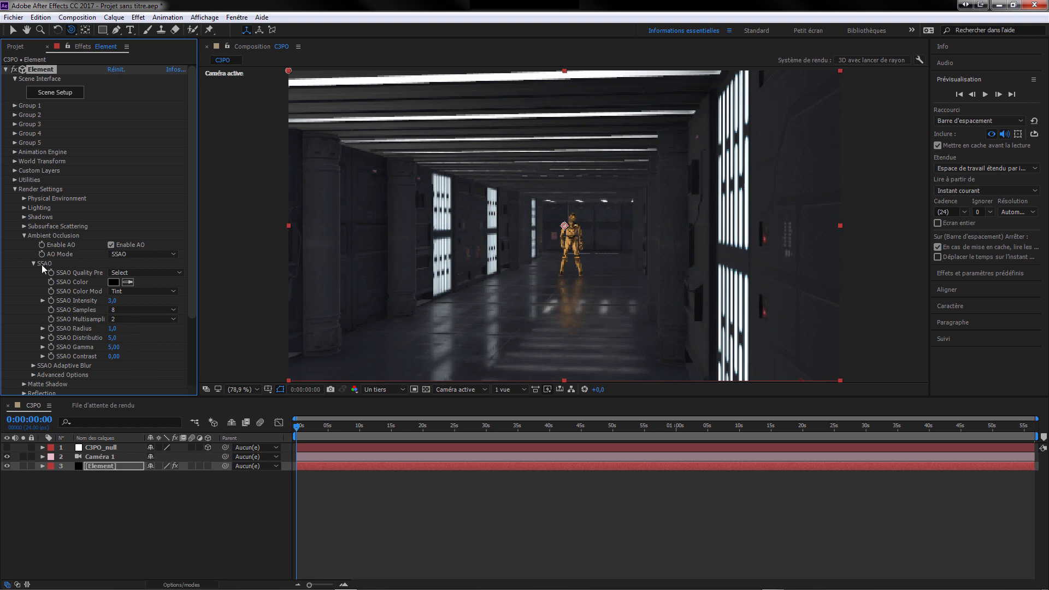
left_click(24, 235)
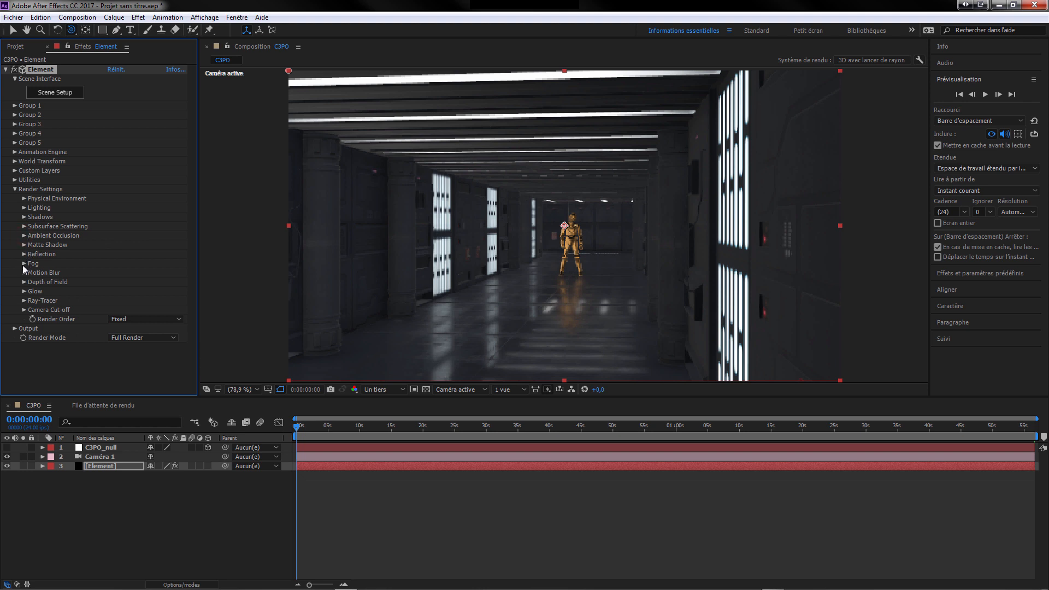
Enable fog in the Element render settings and set its color to dark blue 1D1F34
left_click(24, 264)
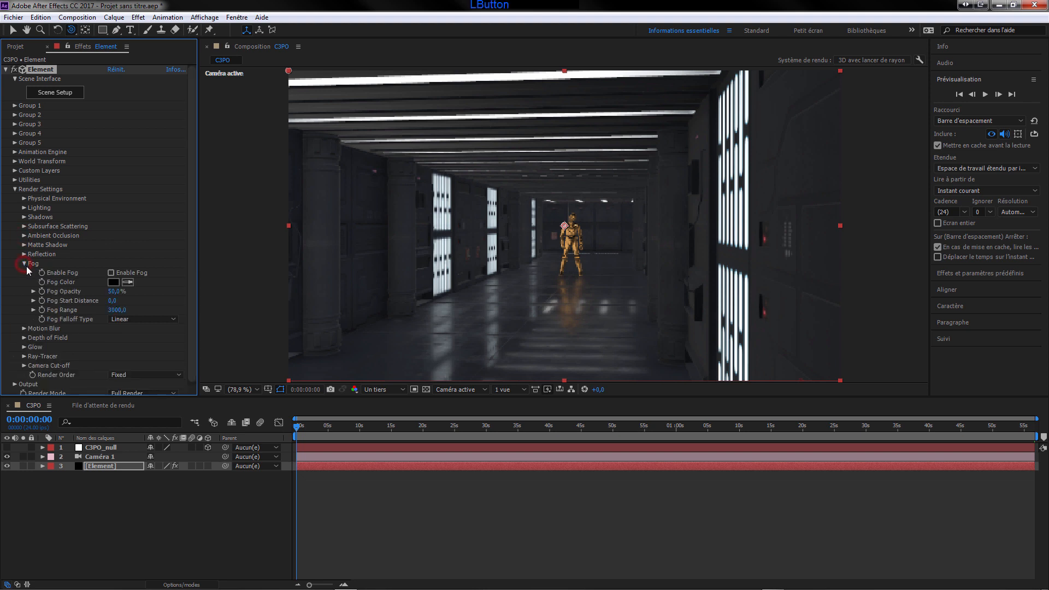
left_click(111, 273)
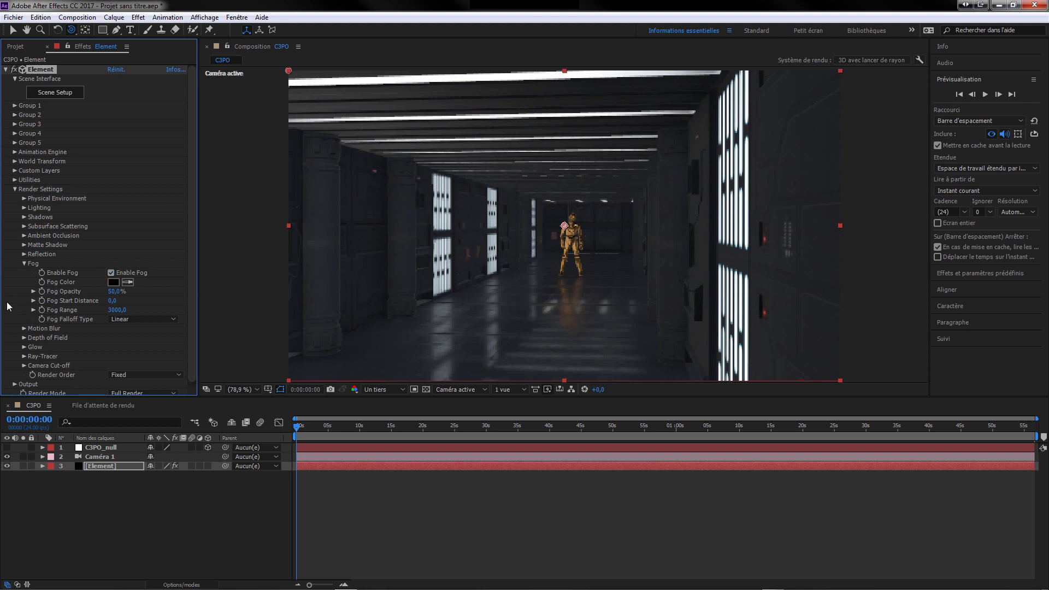
left_click(114, 282)
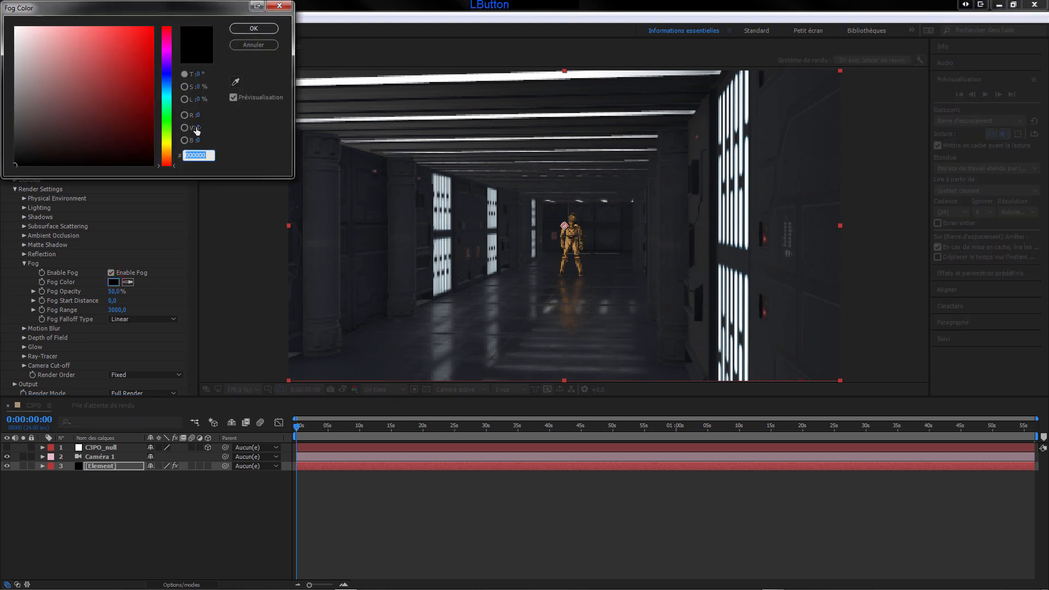
left_click(163, 74)
left_click(96, 104)
left_click(73, 134)
left_click_drag(73, 133, 77, 137)
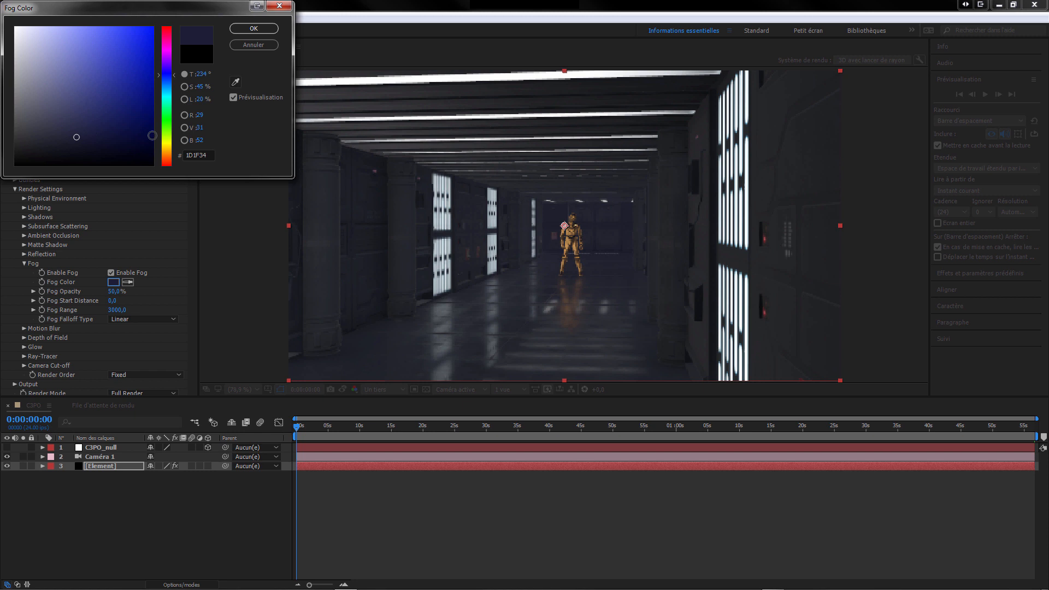
left_click(253, 29)
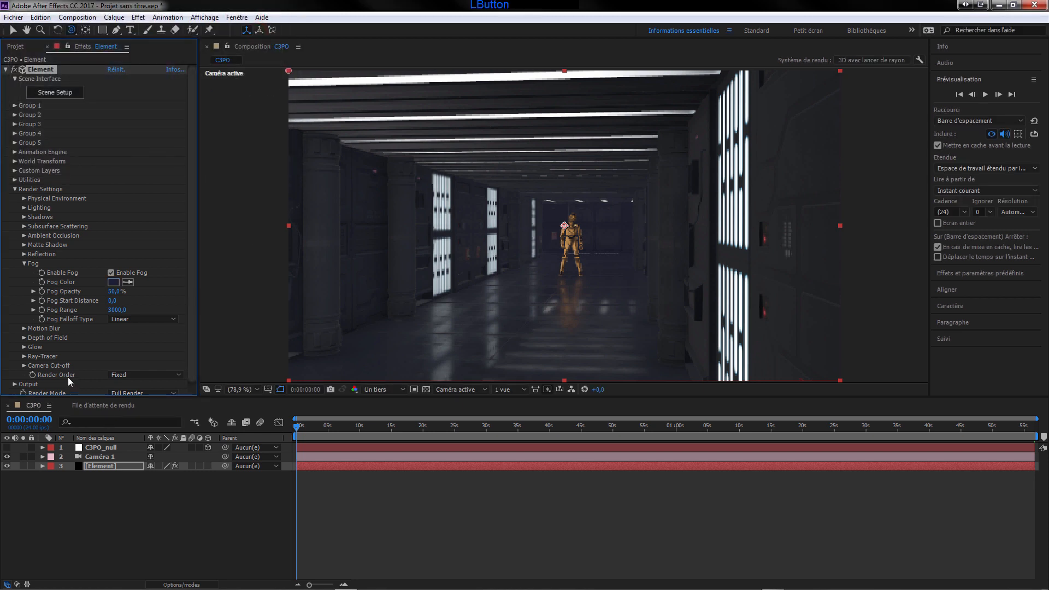
Lower the Fog Opacity, increase the Fog Range and collapse the fog settings
left_click(113, 291)
left_click_drag(104, 294, 107, 294)
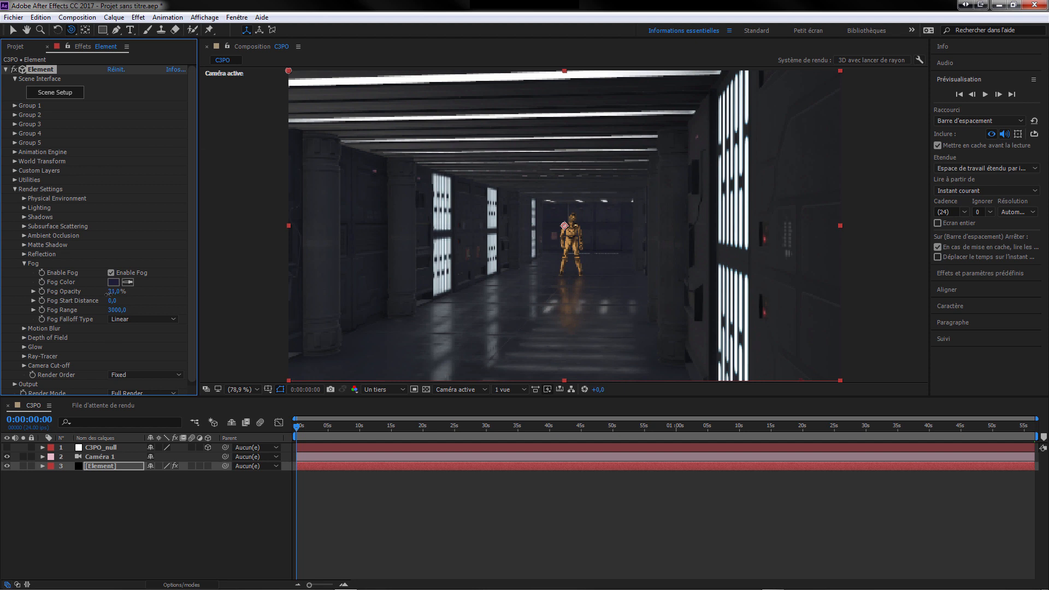
left_click_drag(122, 309, 156, 312)
left_click(24, 263)
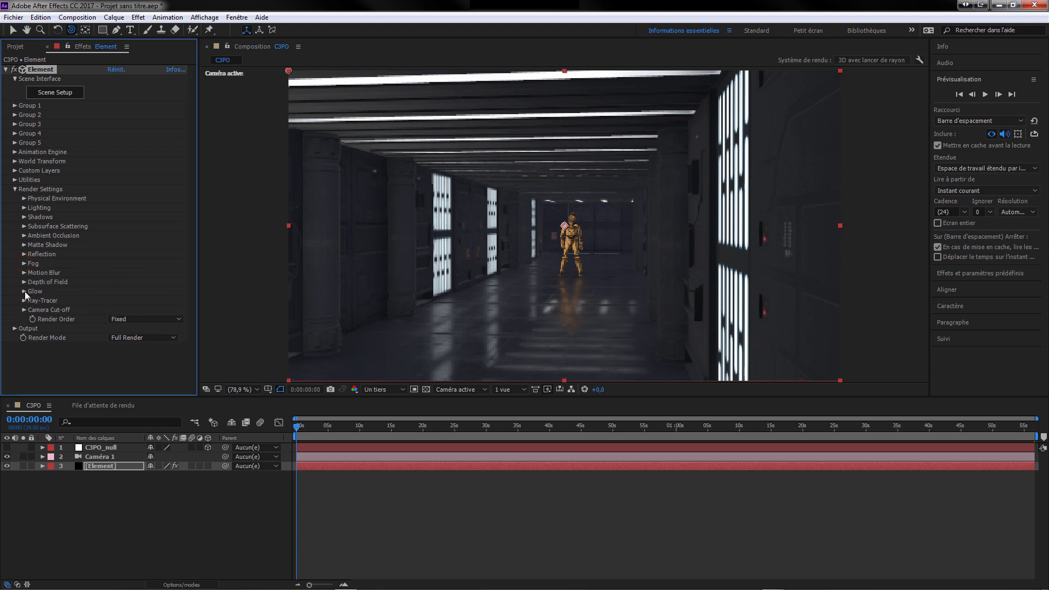
Enable glow in the Element render settings, with Glow Intensity 1.0 and Glow Radius 1.40
left_click(24, 291)
left_click(112, 251)
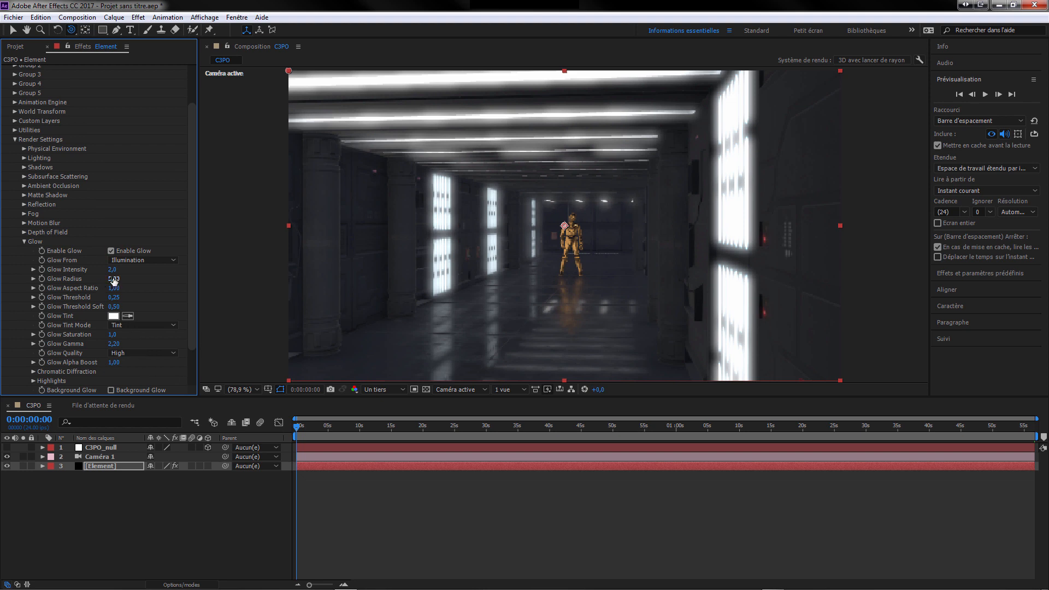
left_click_drag(112, 270, 108, 271)
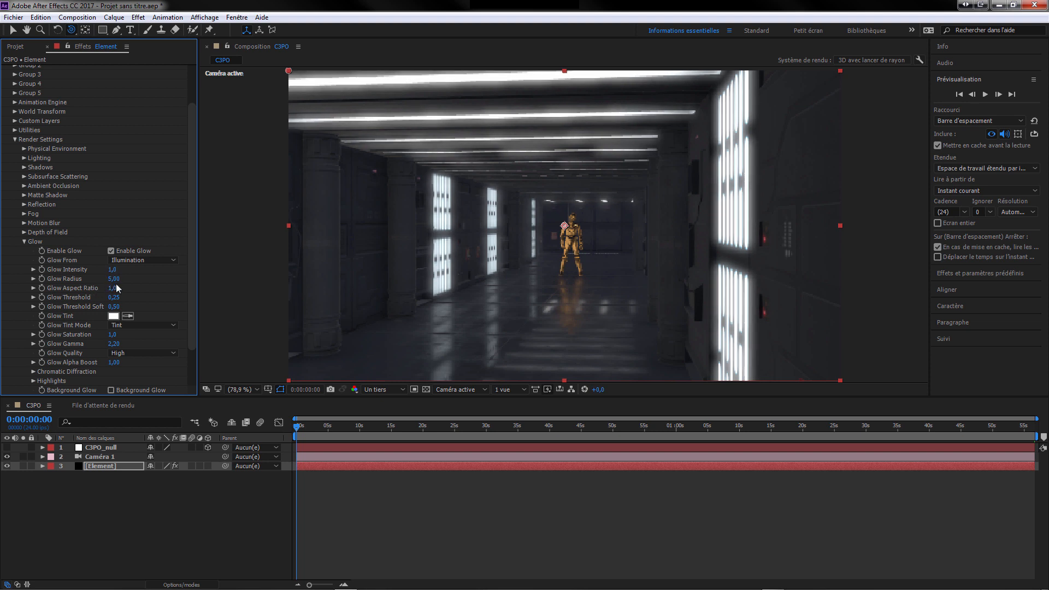
left_click(114, 278)
left_click_drag(114, 279, 94, 282)
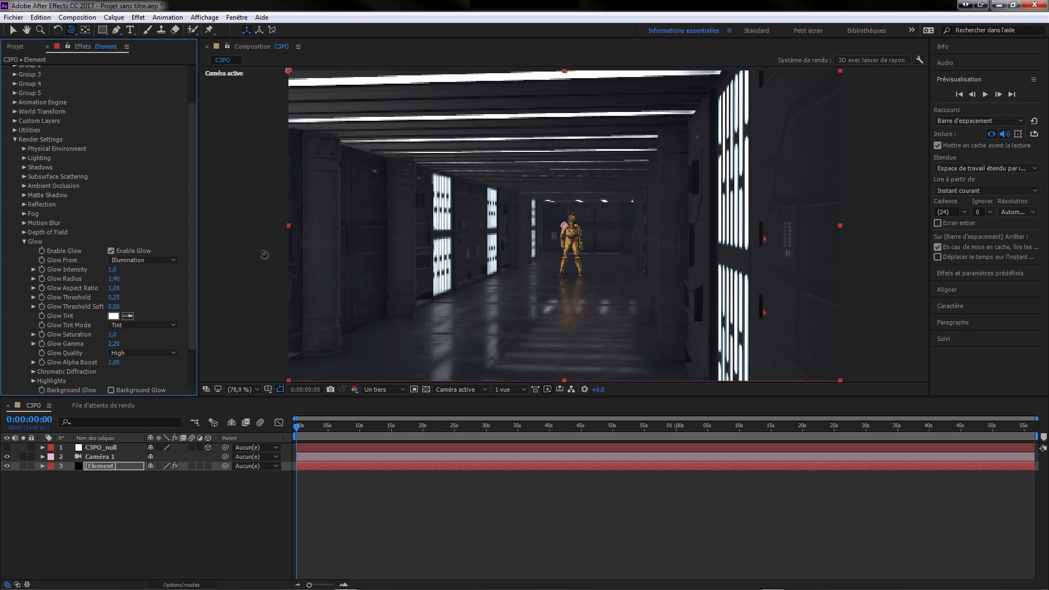
left_click_drag(189, 175, 189, 237)
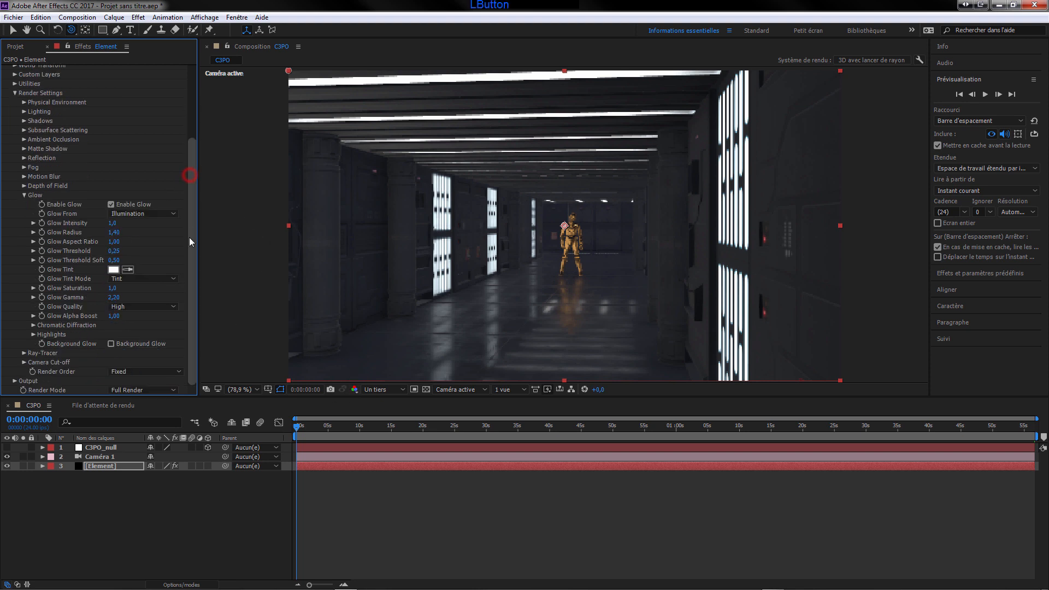
Check the glow at full preview resolution, collapse the glow settings and return the preview to one-third resolution (Un tiers)
left_click(401, 388)
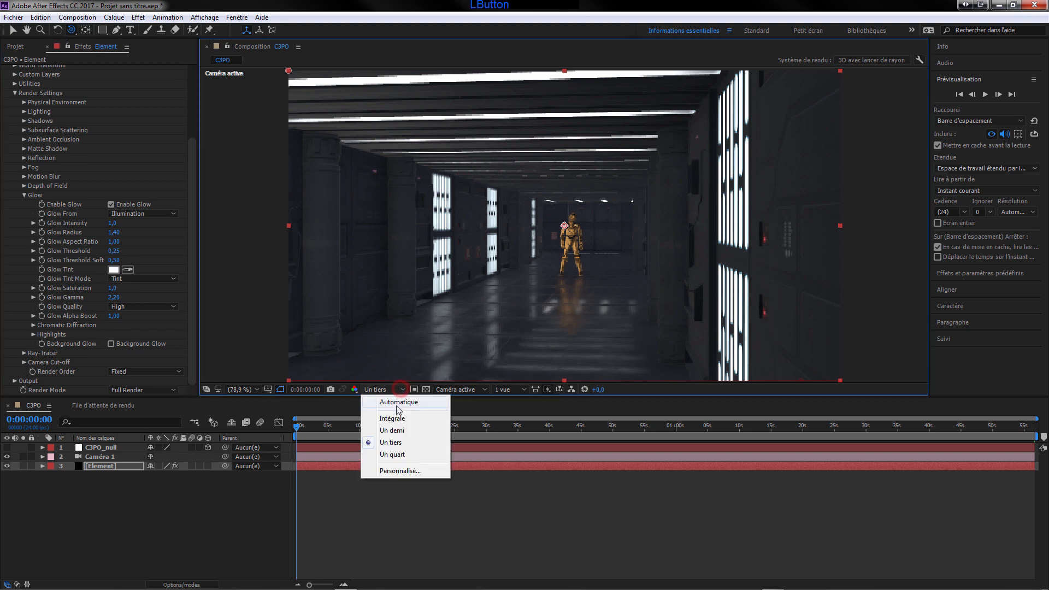
left_click(394, 419)
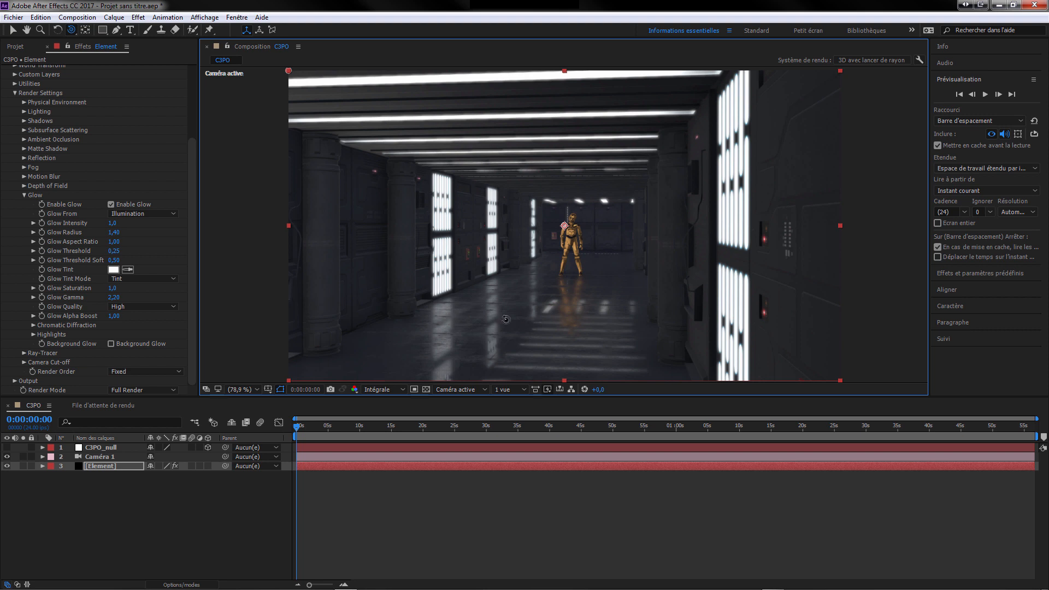
left_click(24, 195)
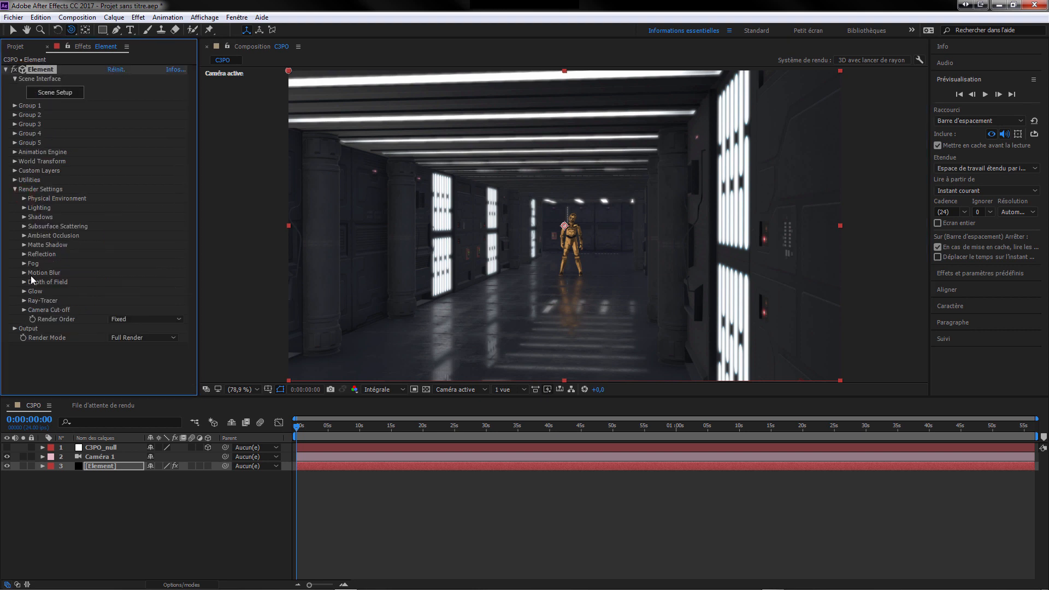
left_click(403, 390)
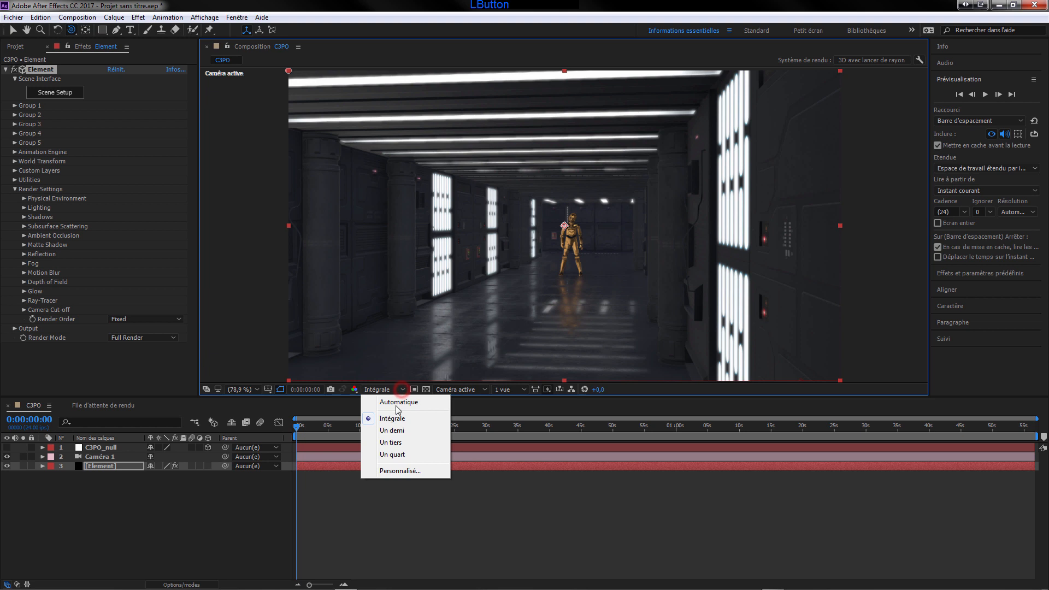
left_click(391, 442)
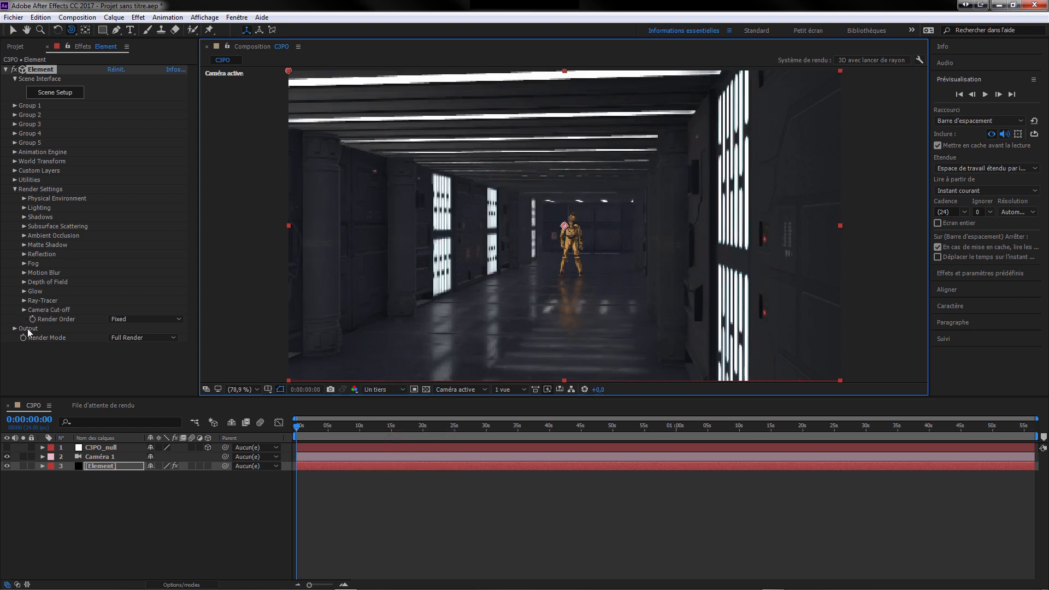
In Element's output settings, use Multisampling 8, set Supersampling to 2 and collapse the Multi-Pass Mixer
left_click(14, 329)
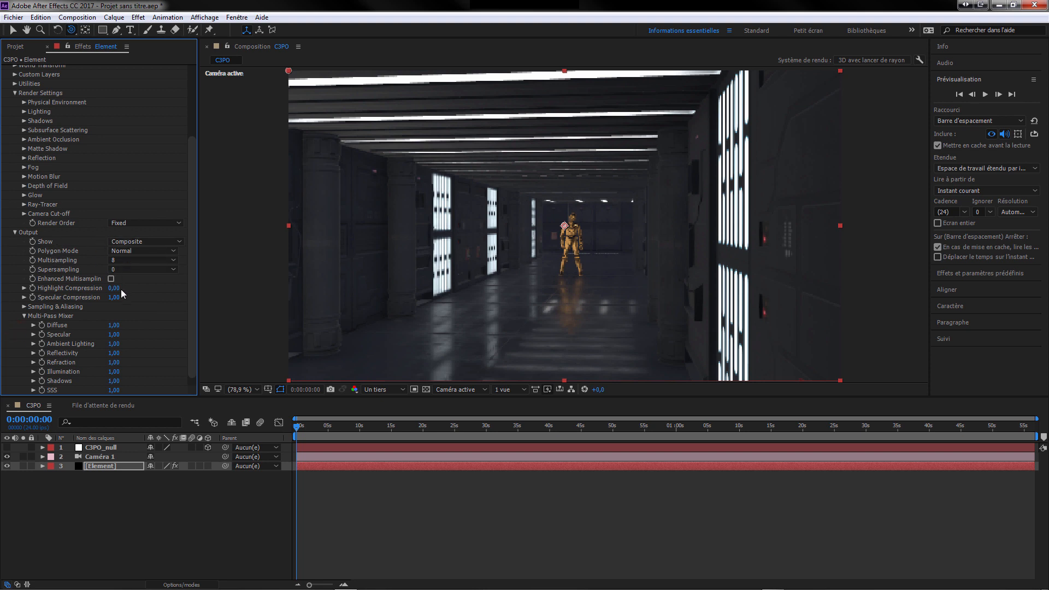
left_click(23, 307)
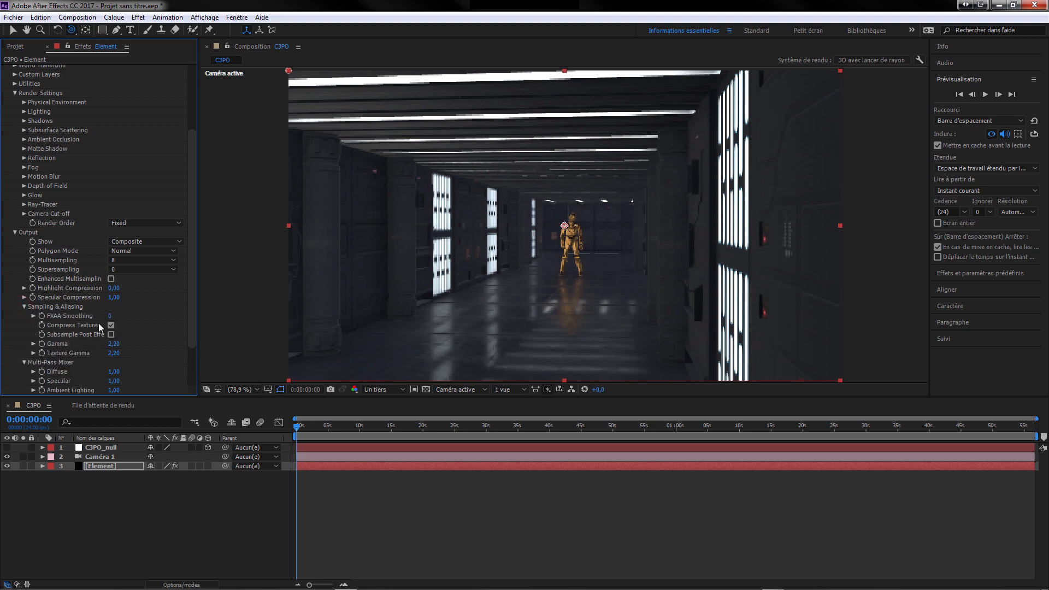
left_click(24, 307)
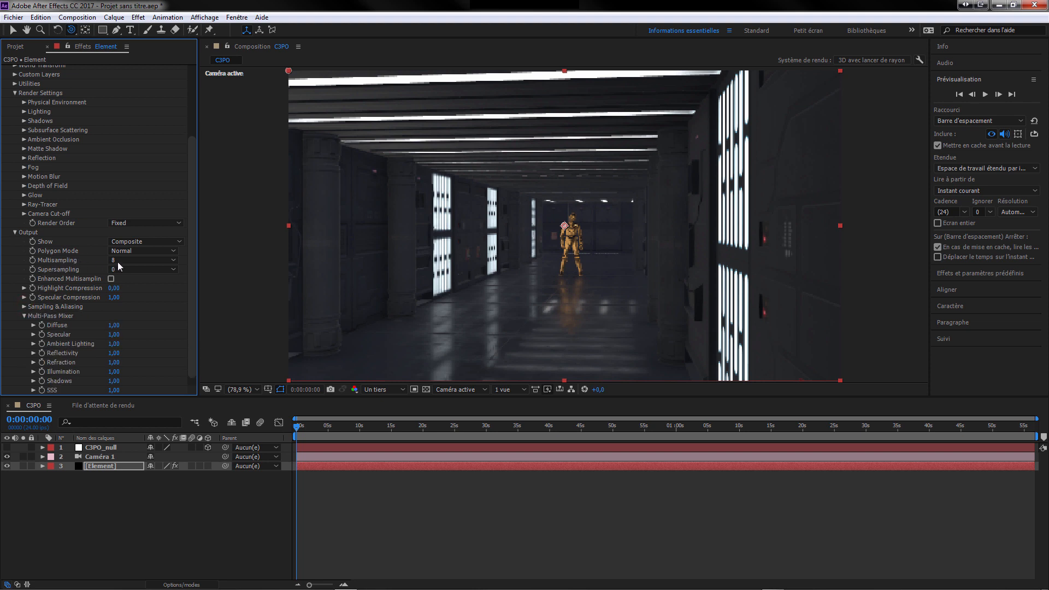
left_click(132, 261)
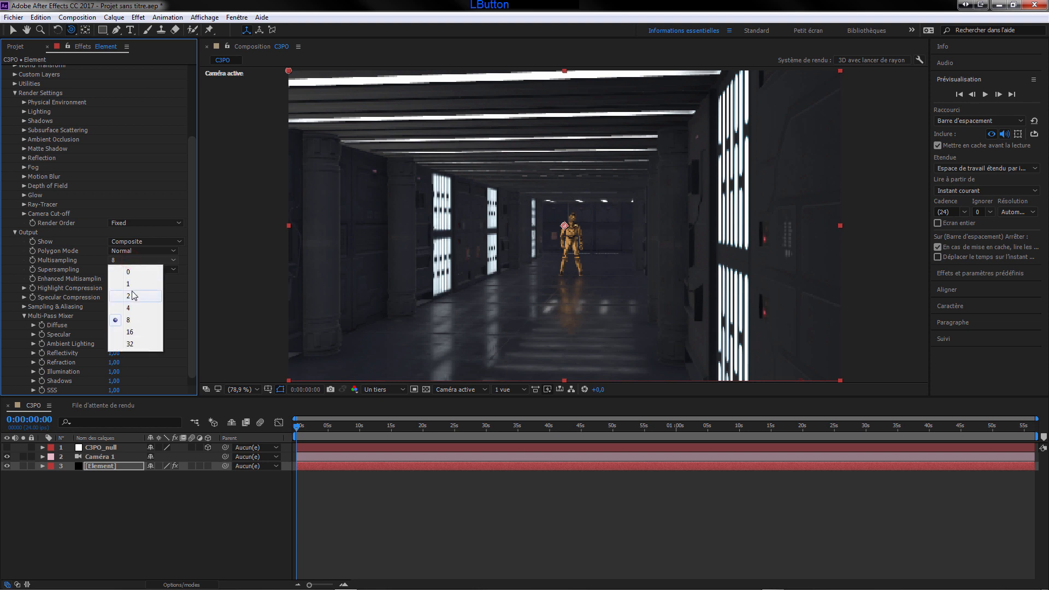
left_click(132, 321)
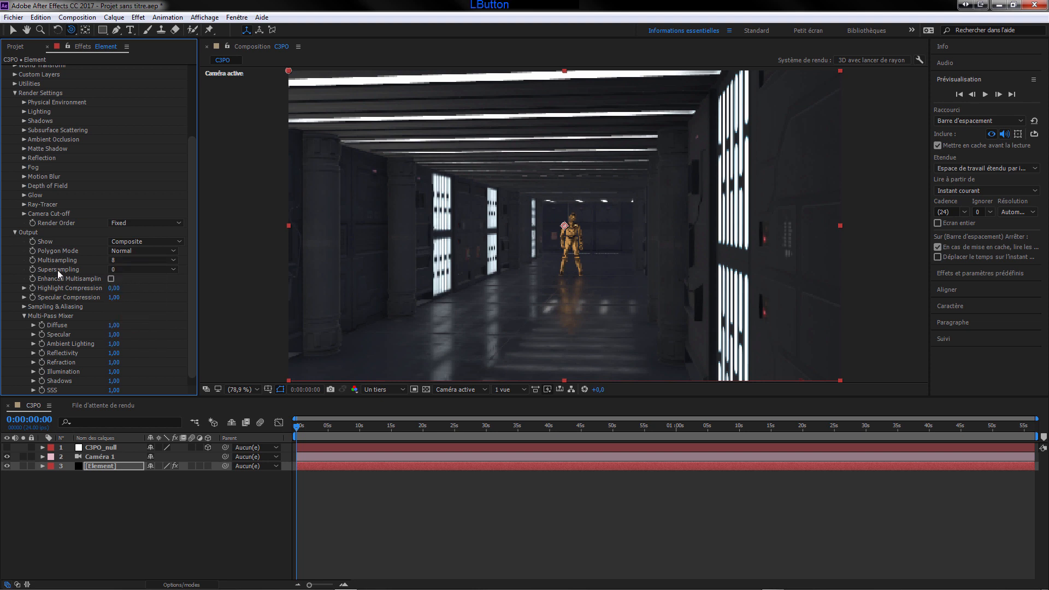
left_click(176, 270)
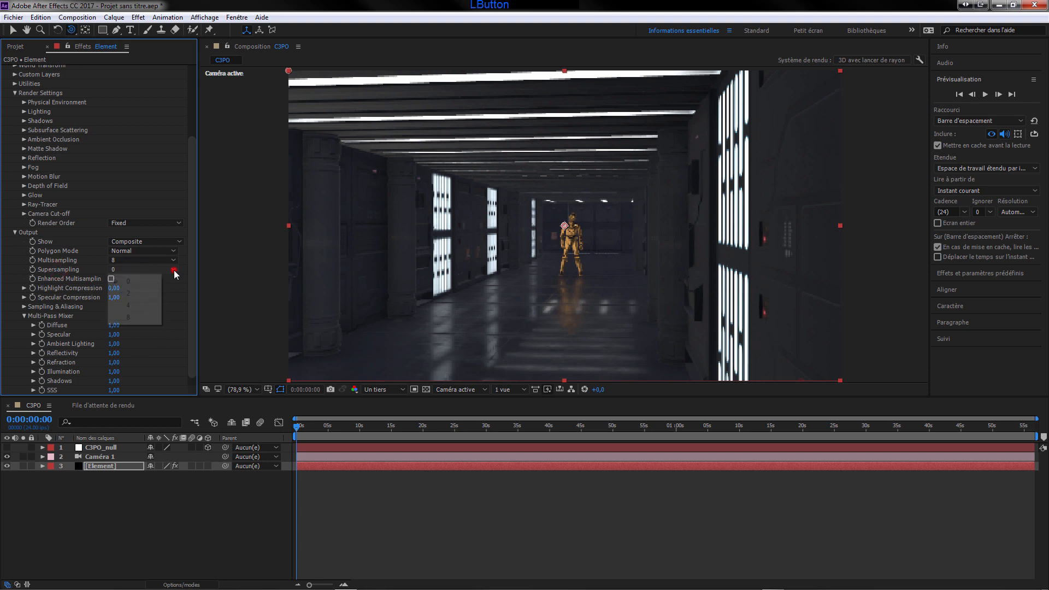
left_click(137, 295)
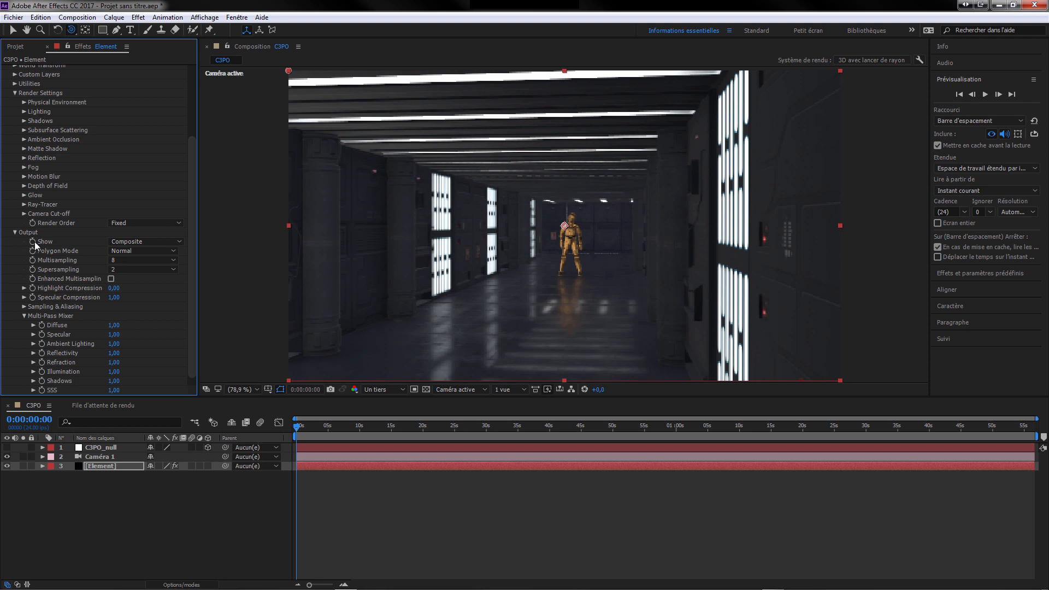
left_click(15, 232)
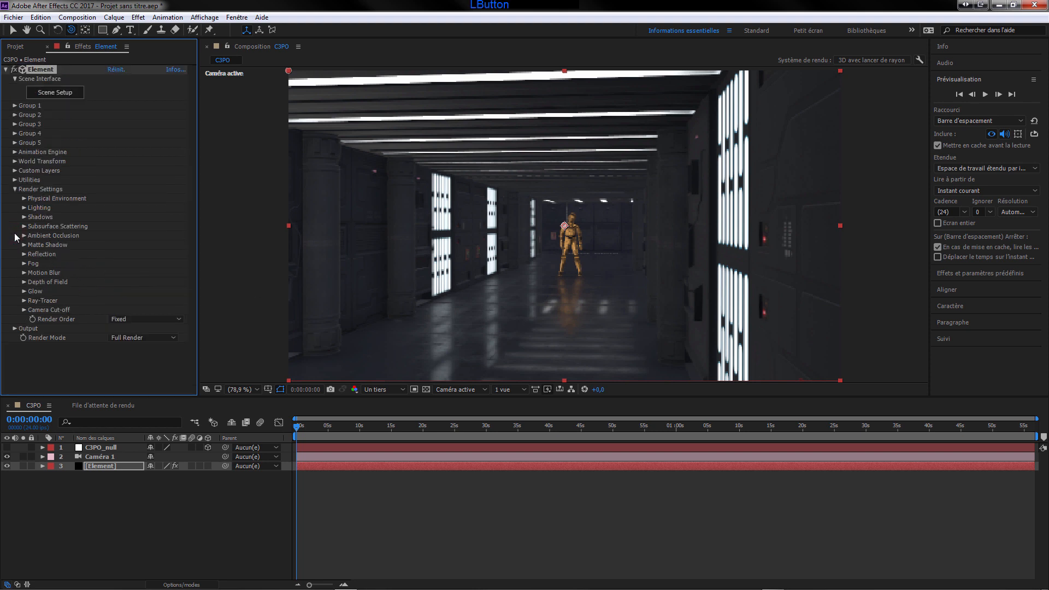
left_click(15, 329)
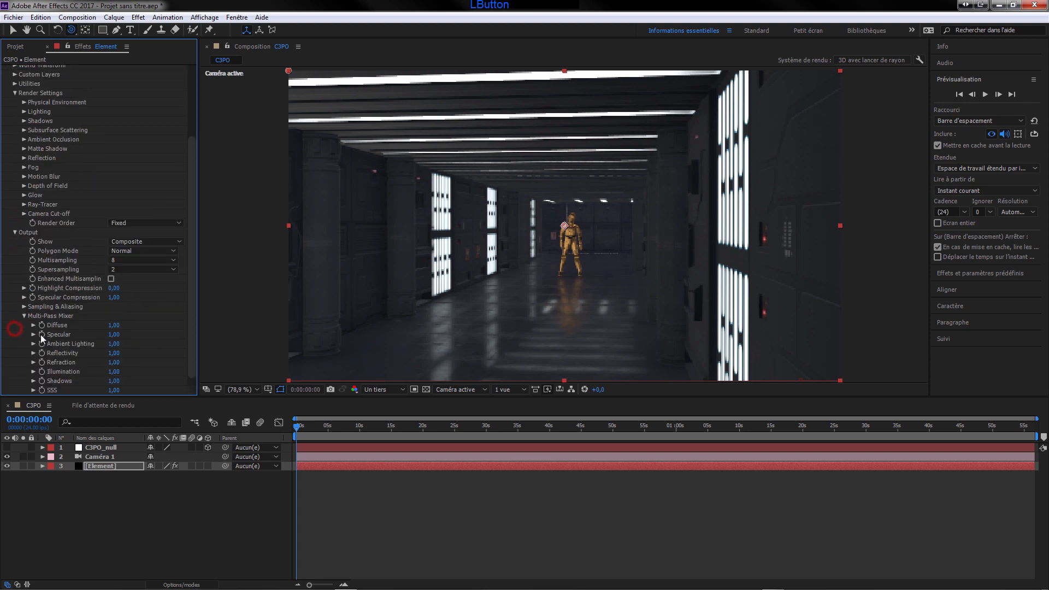
scroll(70, 320, "down", 1)
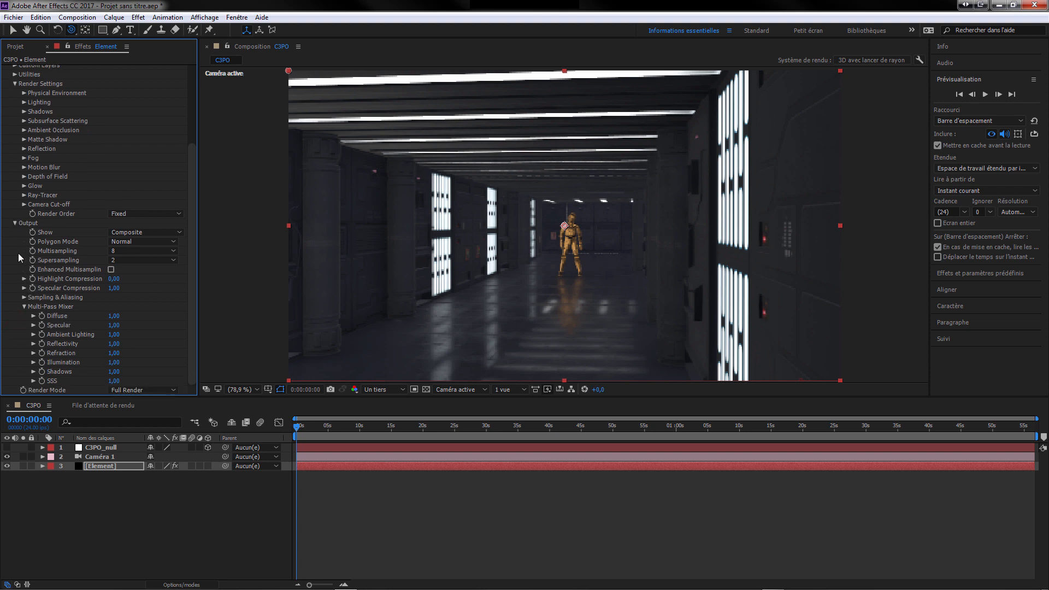
left_click(25, 307)
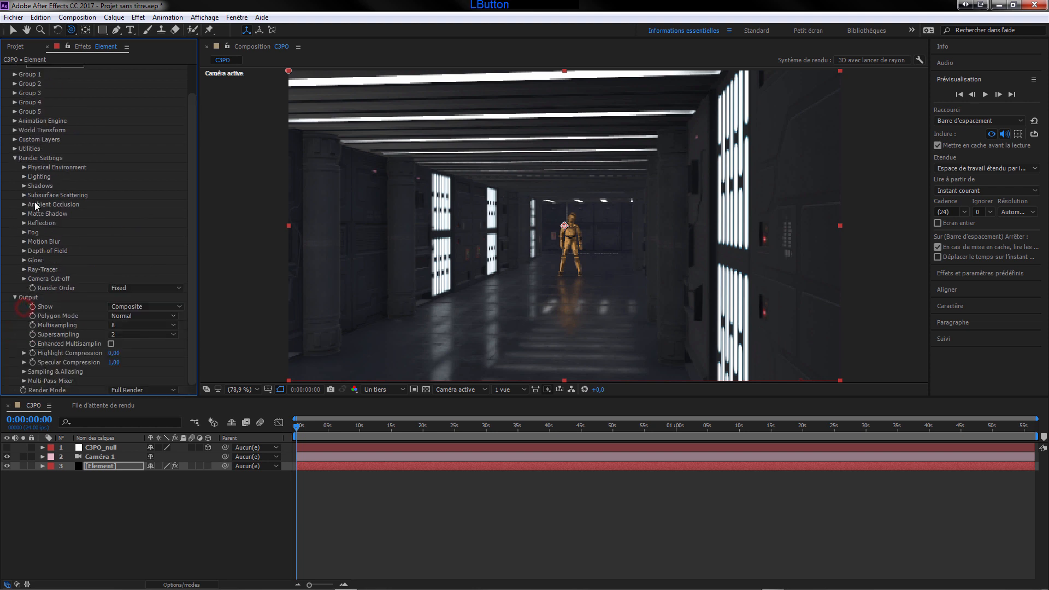
Enable shadows in the Element render settings with a shadow Map Size of 2048, and collapse the shadow settings
left_click(24, 185)
left_click(111, 195)
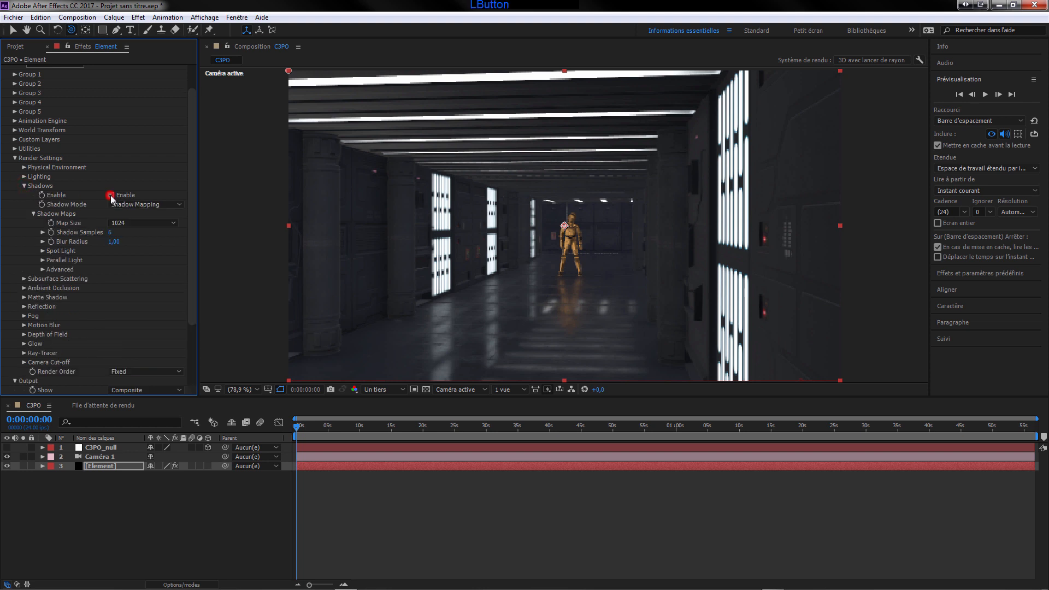
left_click(171, 224)
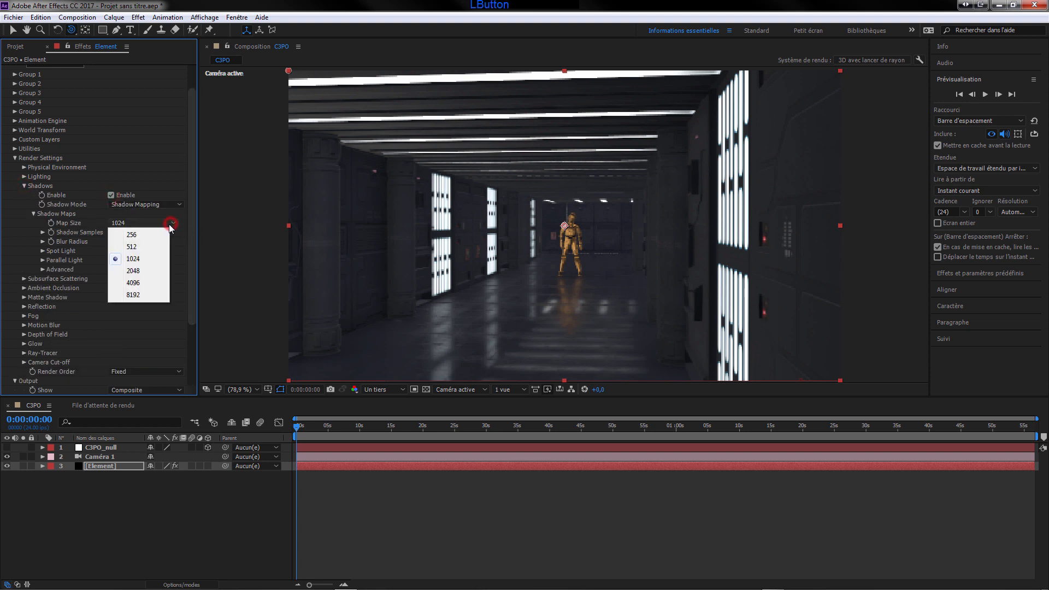
left_click(133, 271)
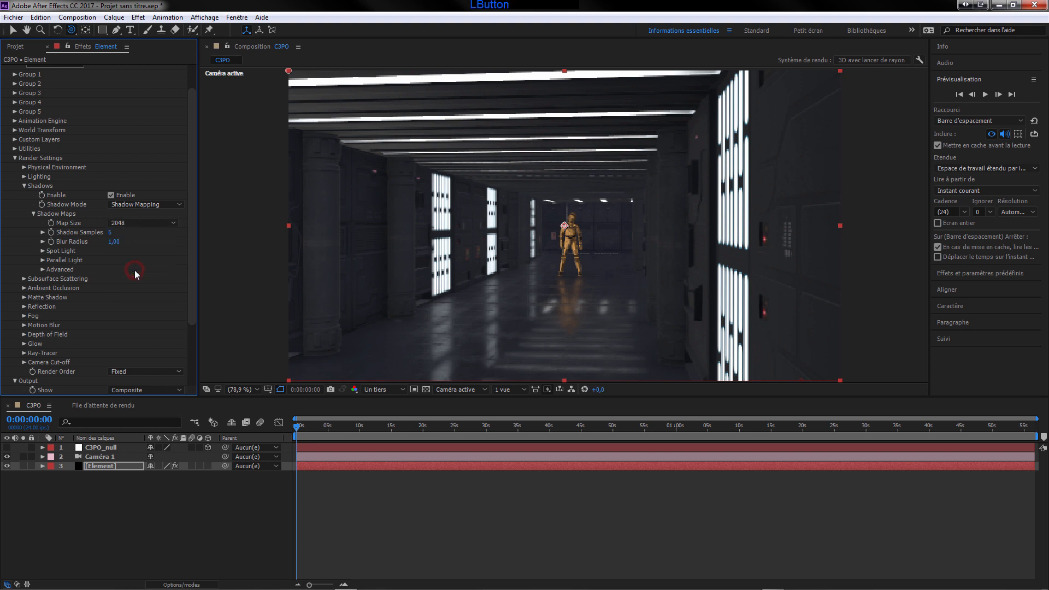
left_click(24, 186)
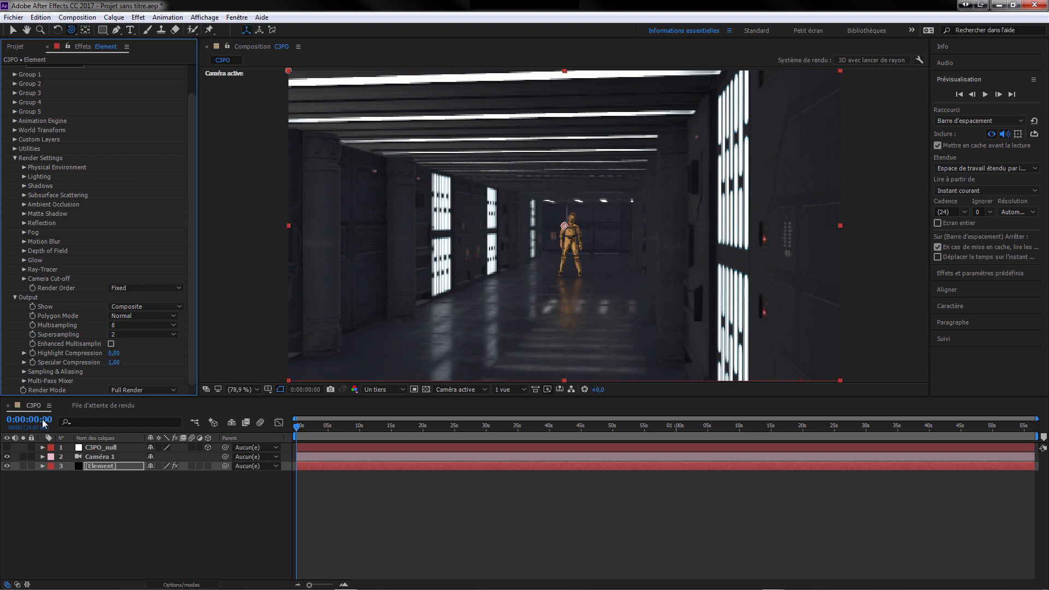
Add a white ambient light (Ambiante) with 50 % intensity to the C3PO composition
left_click(41, 484)
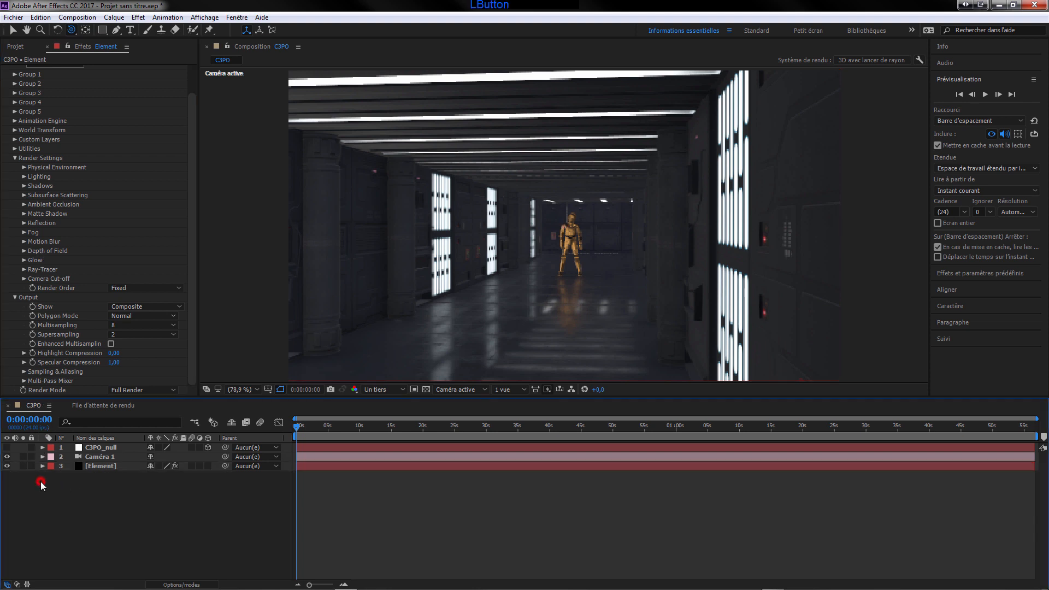
right_click(70, 494)
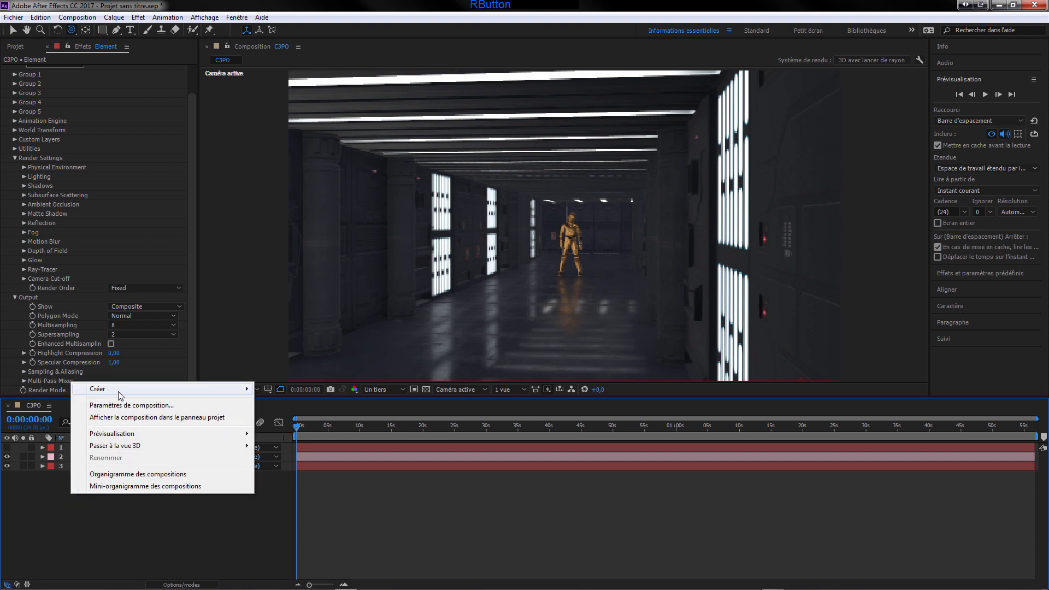
mouse_move(136, 389)
left_click(282, 430)
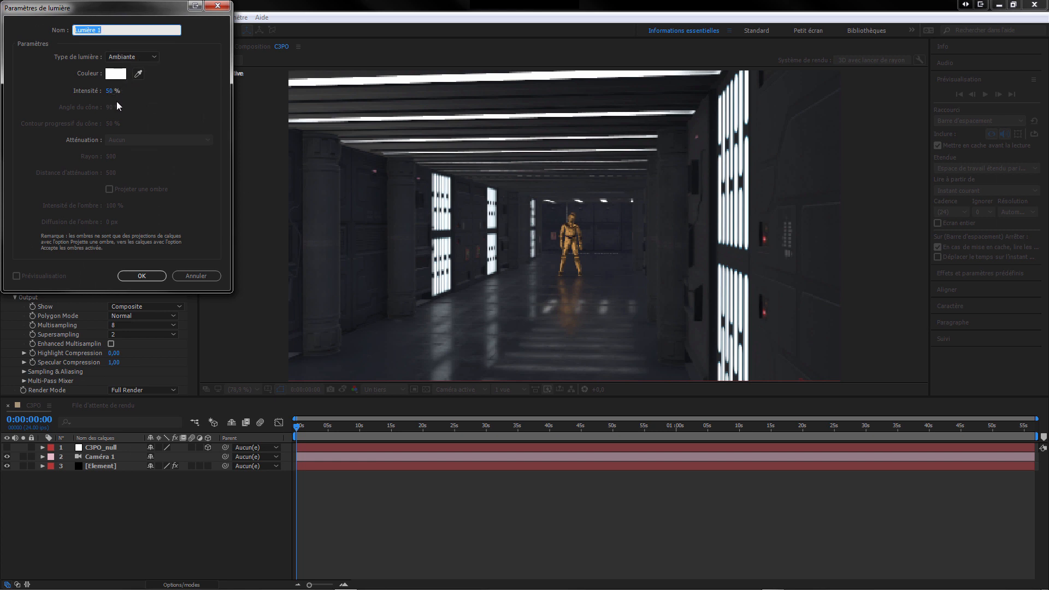
left_click(141, 276)
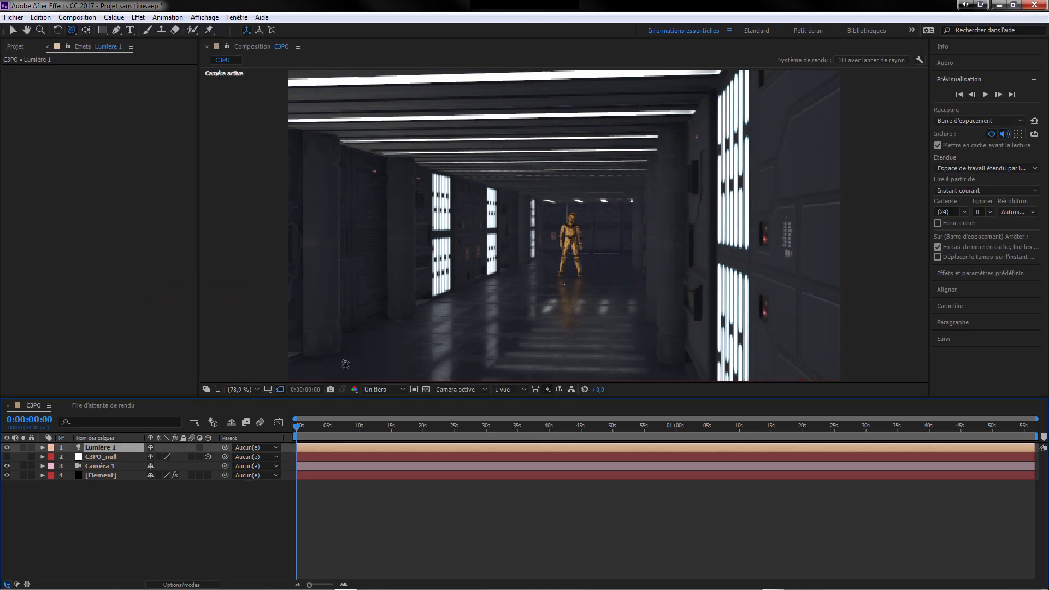
Add a second light of type Concentrée with about 329 % intensity to the composition
right_click(81, 496)
mouse_move(172, 392)
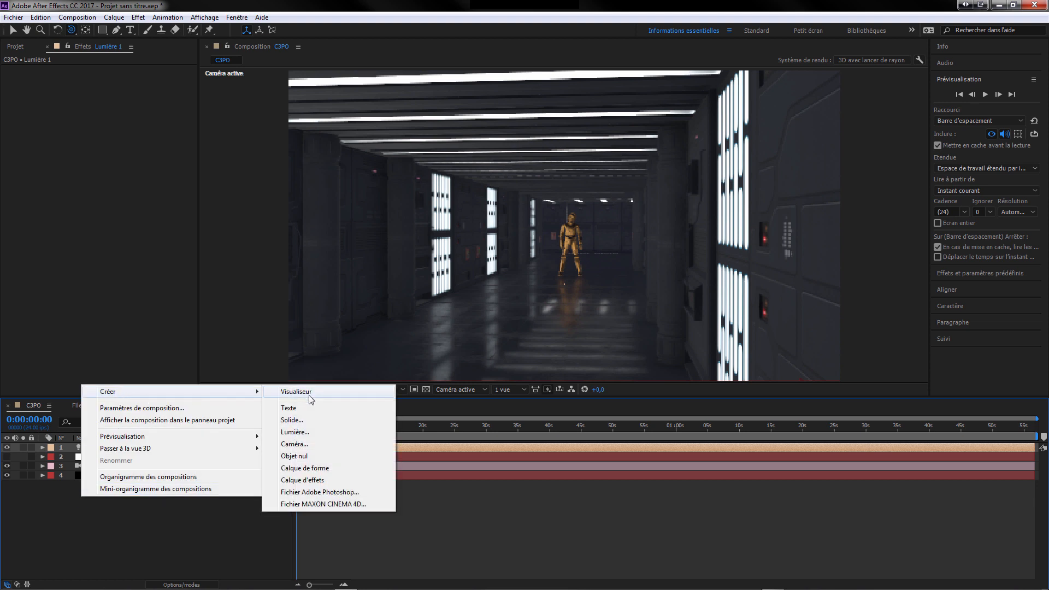
left_click(295, 432)
left_click(150, 57)
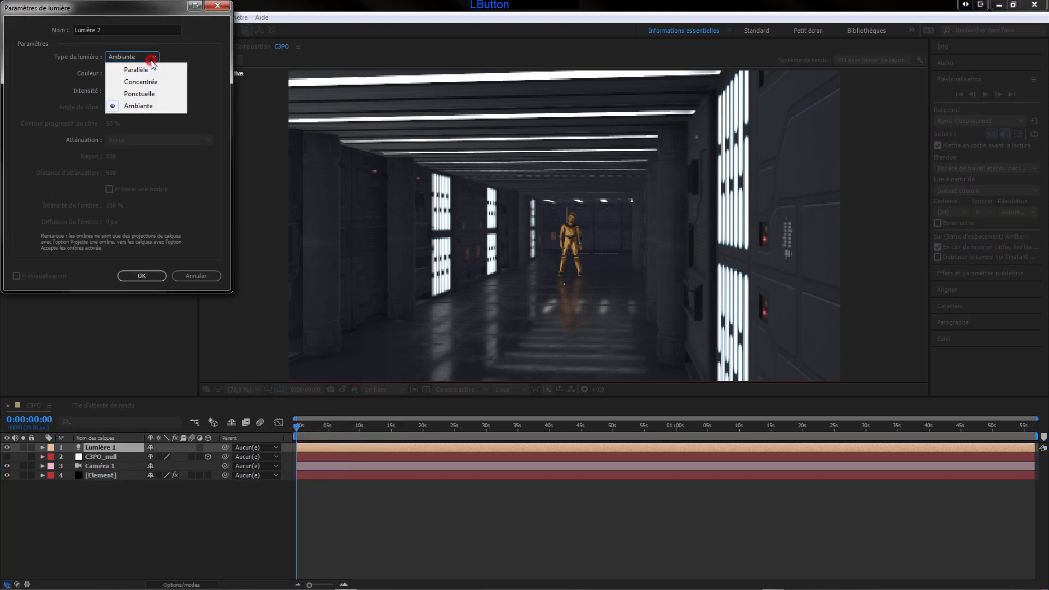
left_click(149, 82)
left_click_drag(112, 92, 266, 97)
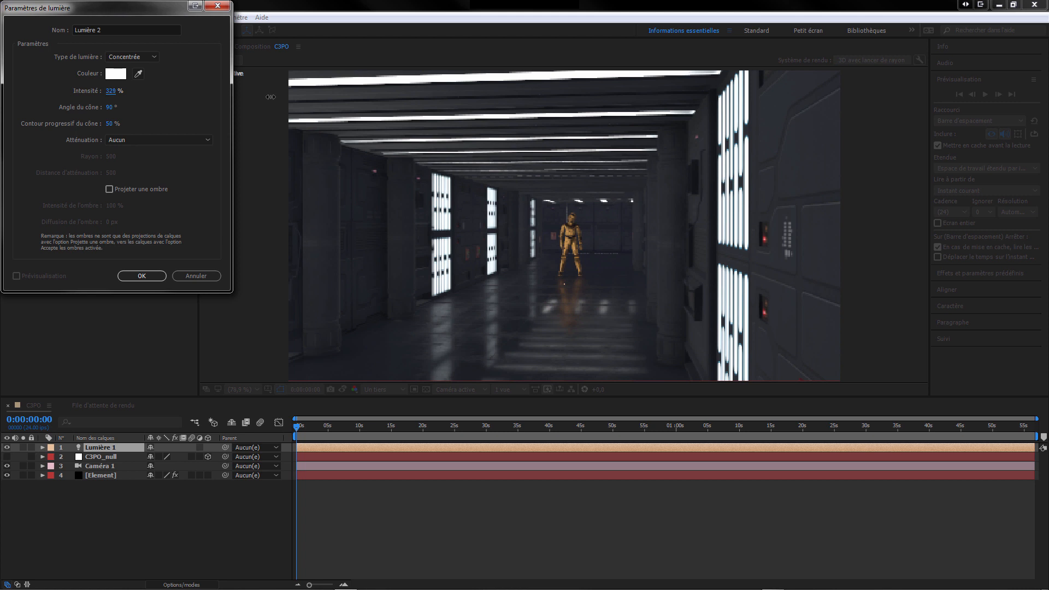
left_click(143, 274)
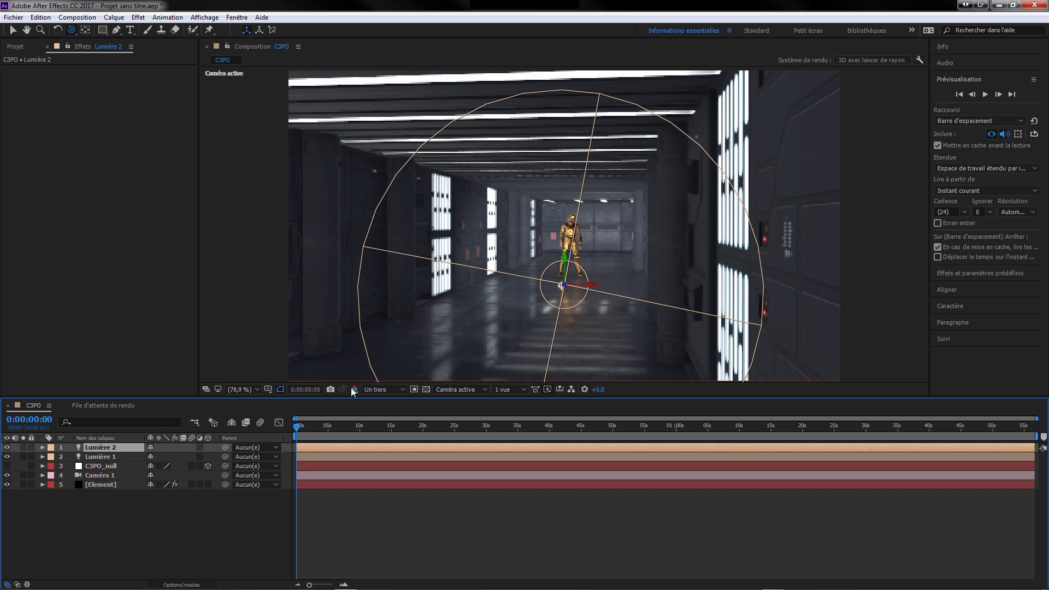
Raise the Lumière 2 spot light high above C3PO, to a vertical position of about -613
left_click(97, 448)
key("p")
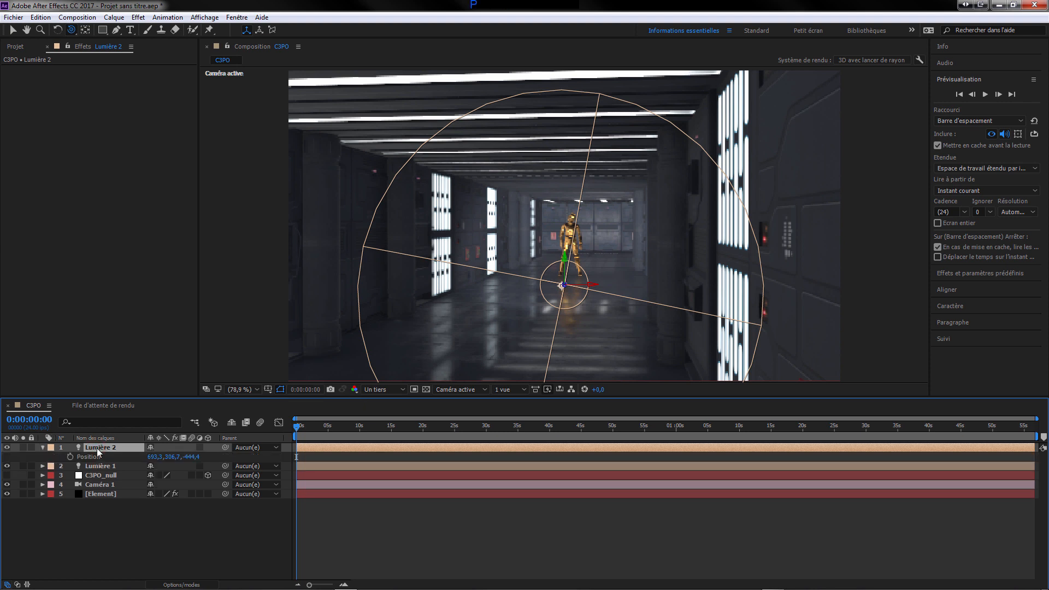
left_click_drag(171, 457, 5, 456)
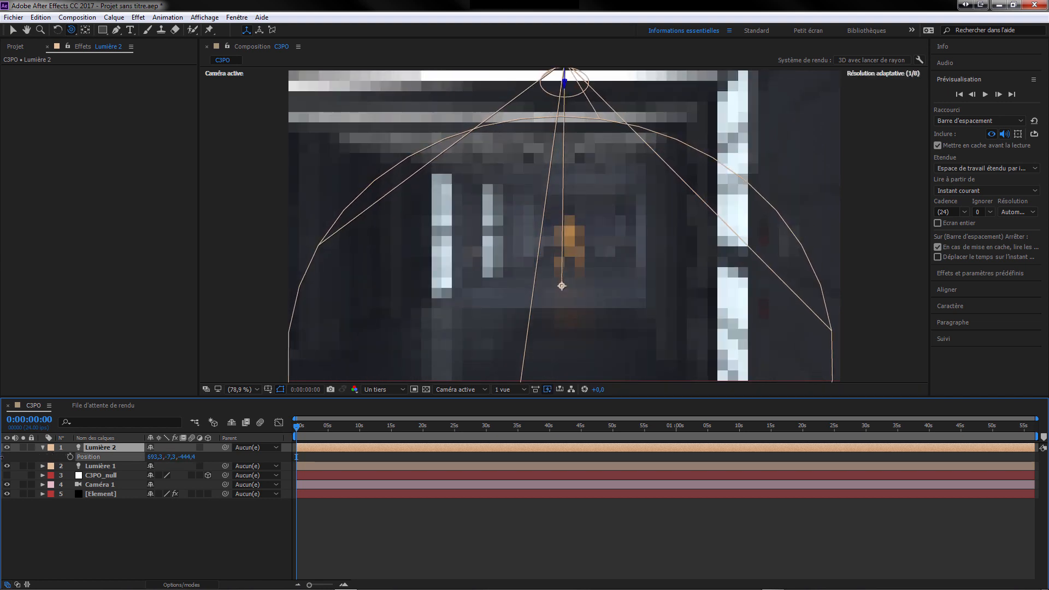
left_click_drag(171, 457, 6, 466)
left_click_drag(175, 456, 132, 506)
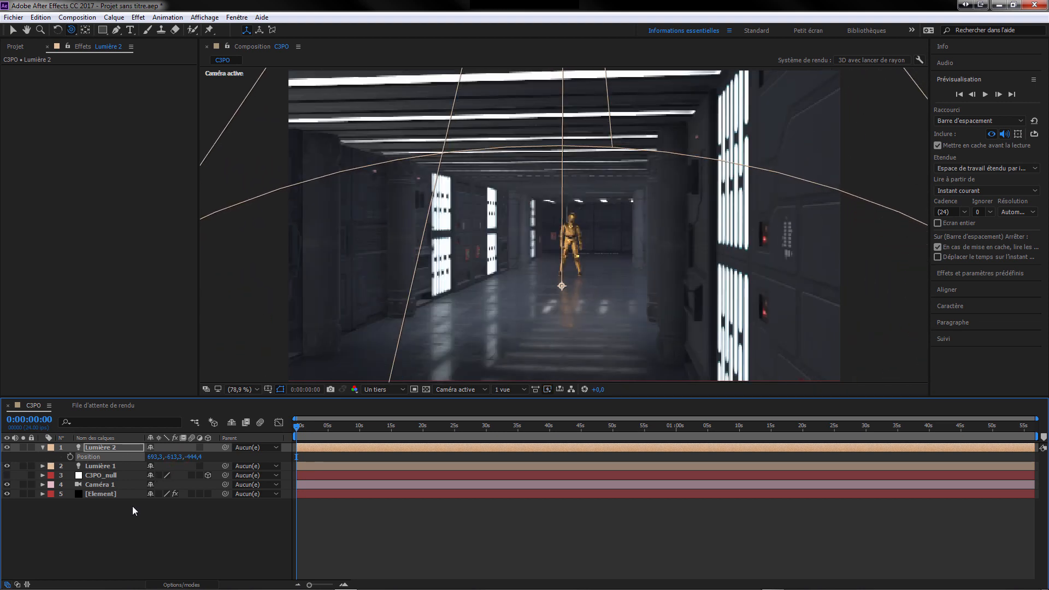
Raise the Lumière 2 spot light further above C3PO, to a vertical position of about -1905
left_click_drag(171, 457, 43, 456)
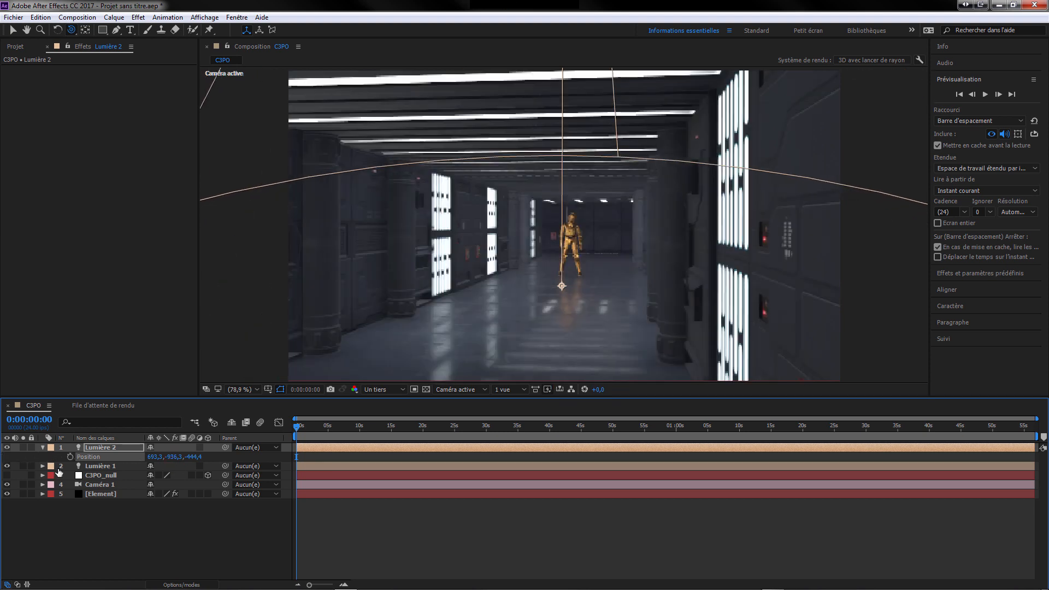
left_click_drag(172, 460, 1, 458)
left_click_drag(177, 459, 2, 459)
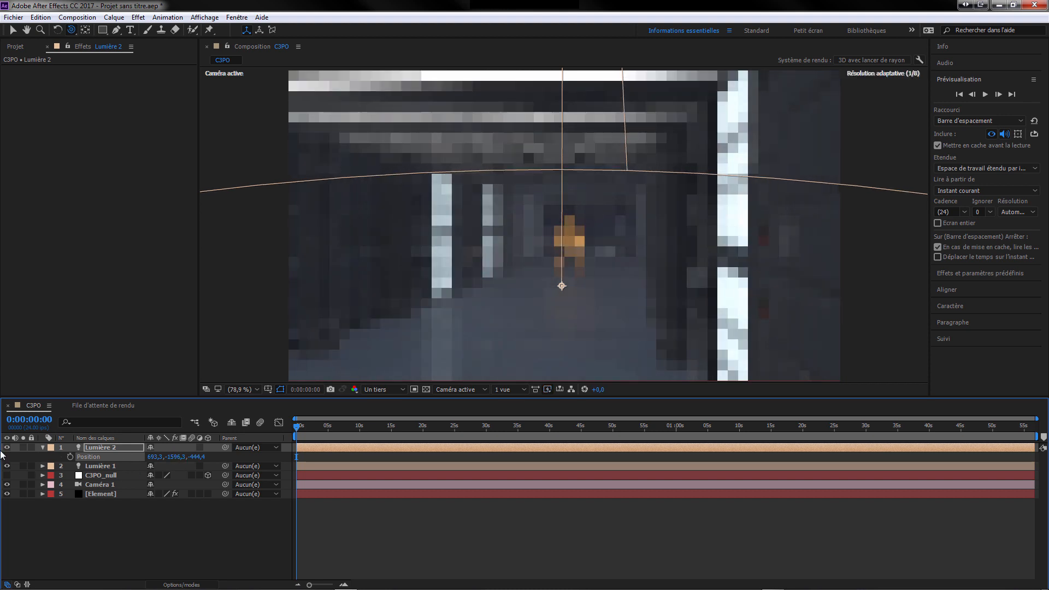
left_click_drag(183, 460, 14, 451)
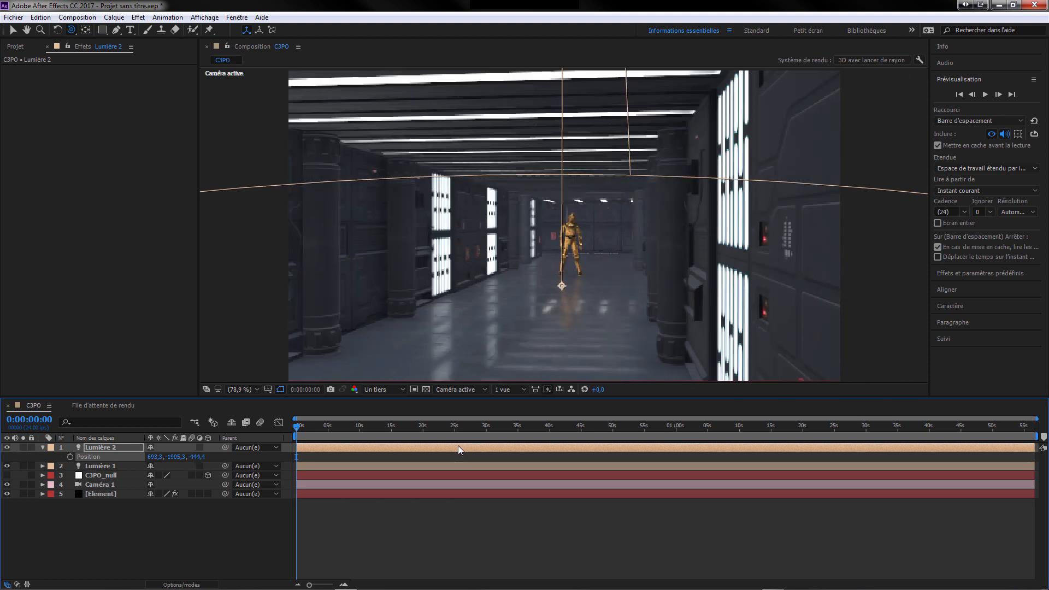
Show two views side by side and move Lumière 2 directly over C3PO, to a vertical position of about -1866 and a depth of about -16
left_click(525, 389)
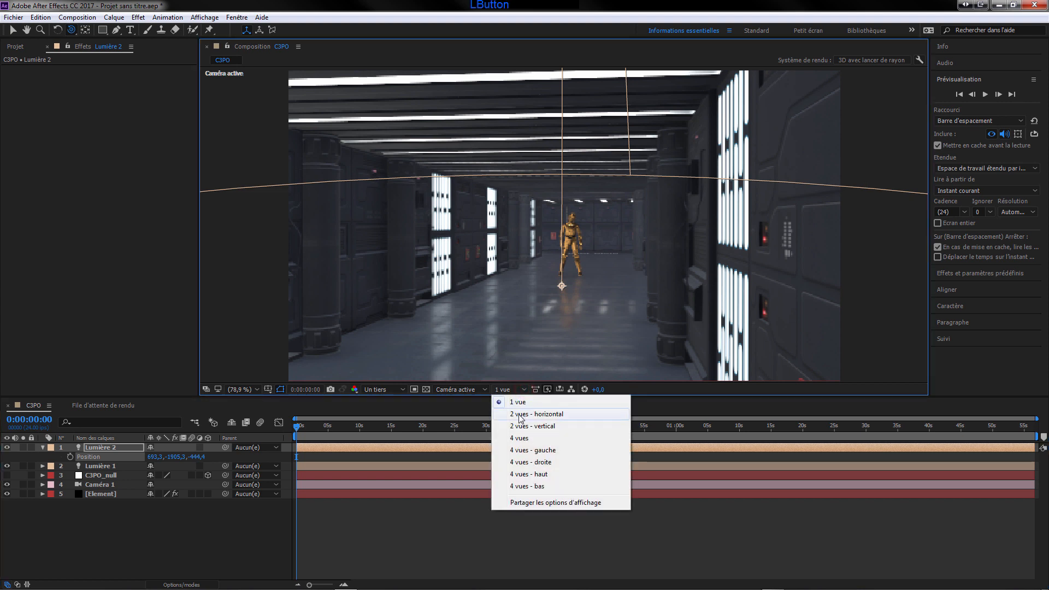
left_click(520, 414)
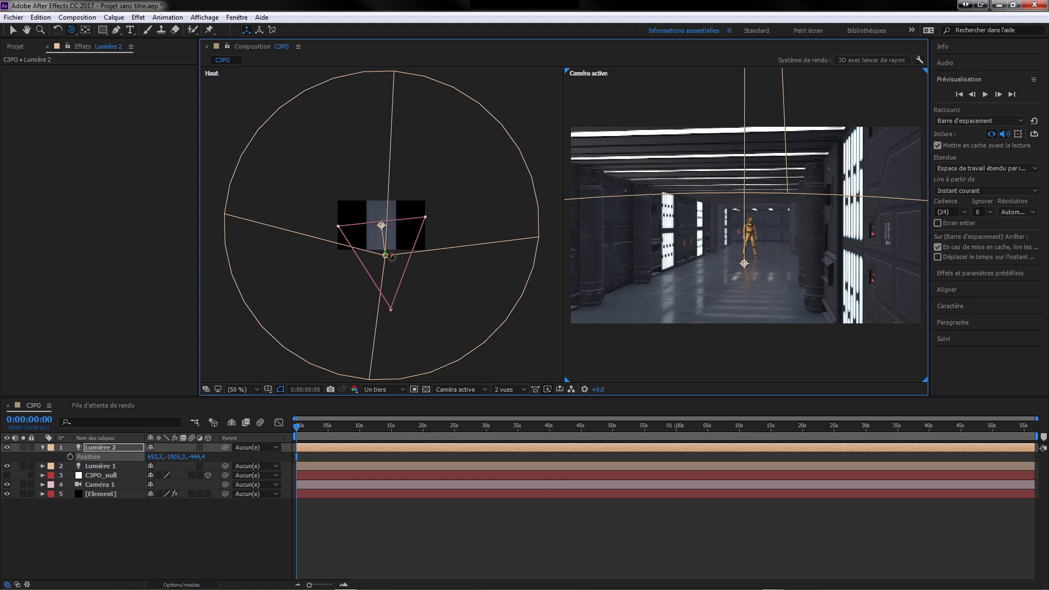
left_click(177, 457)
left_click_drag(177, 457, 415, 438)
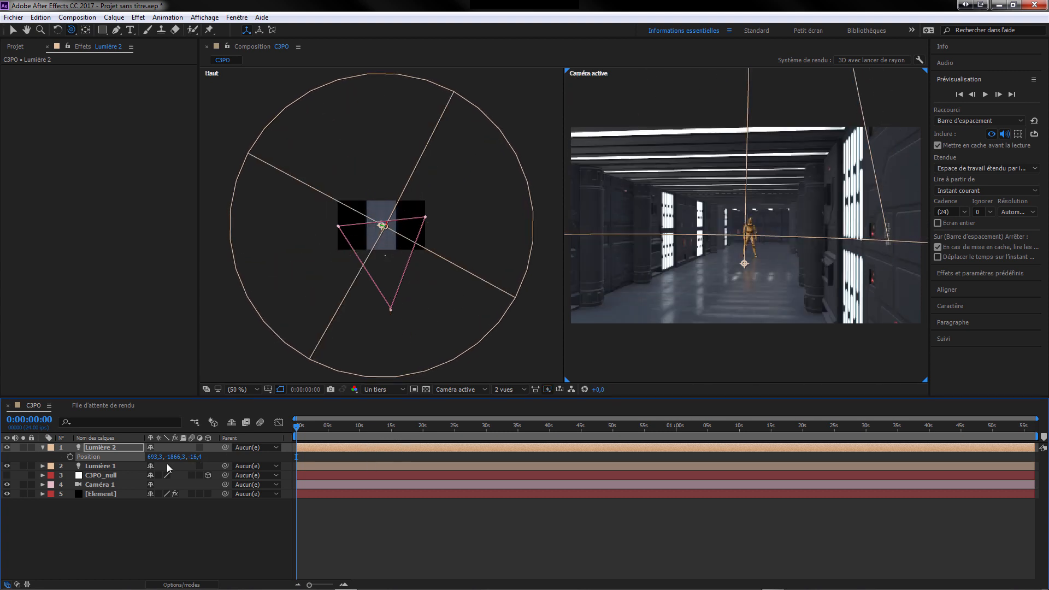
Make Lumière 2 cast shadows with about 80 % shadow intensity and 15 pixels of shadow diffusion, and collapse its properties
left_click(43, 447)
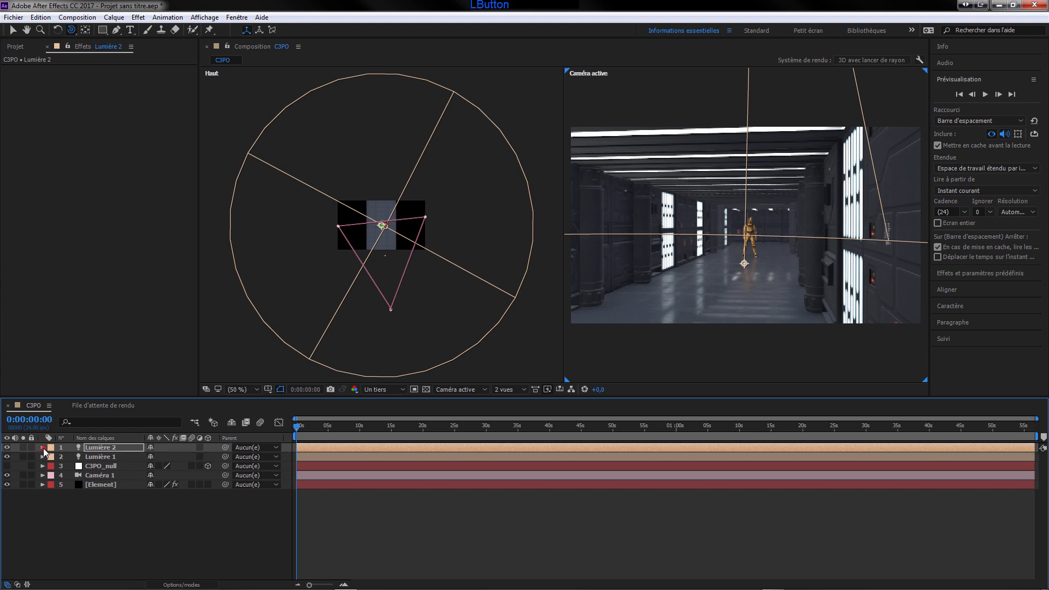
left_click(43, 448)
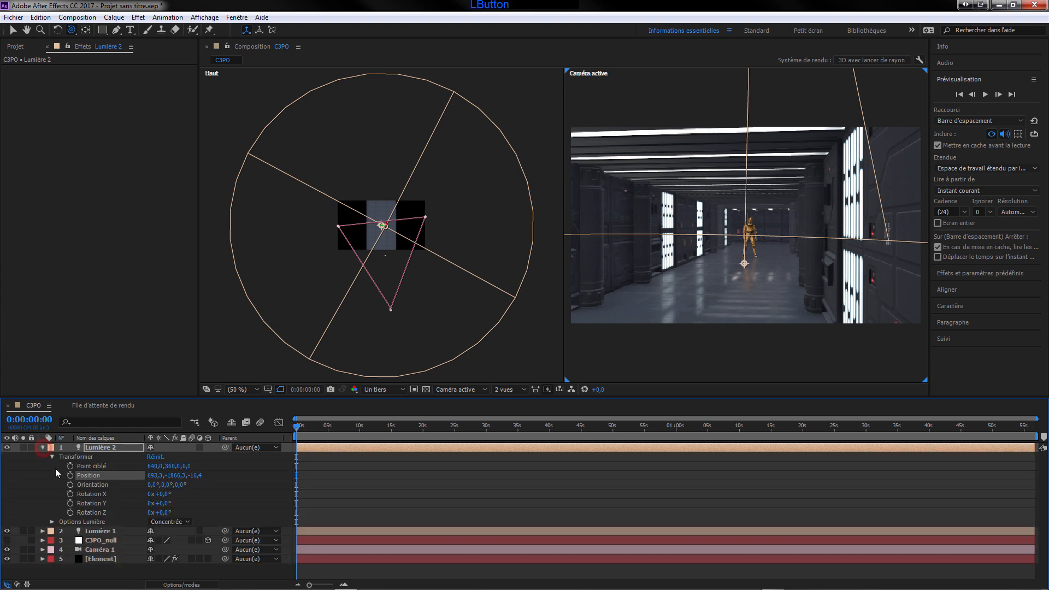
left_click(52, 522)
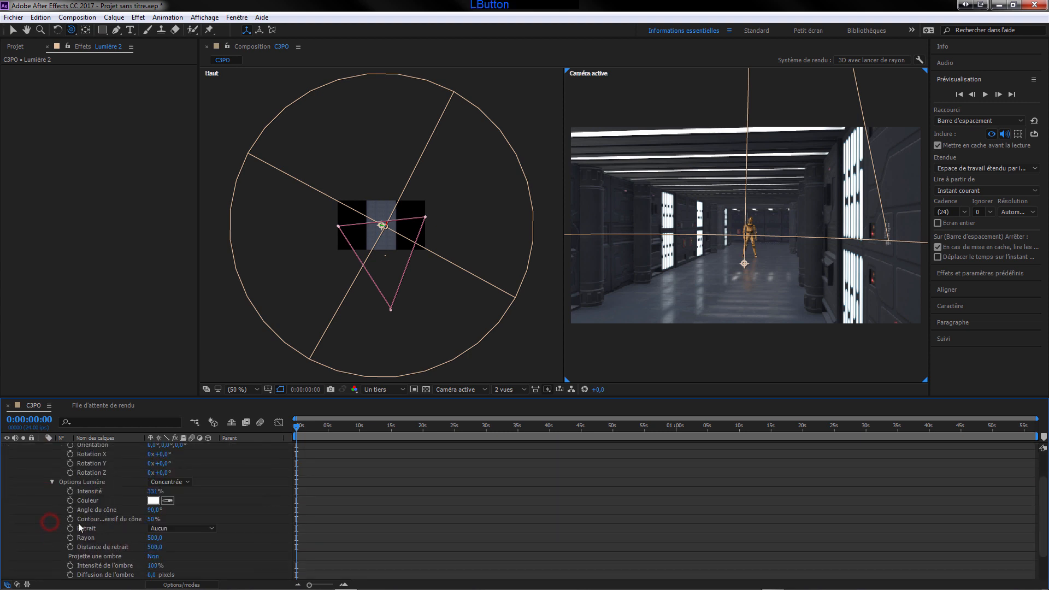
left_click(153, 556)
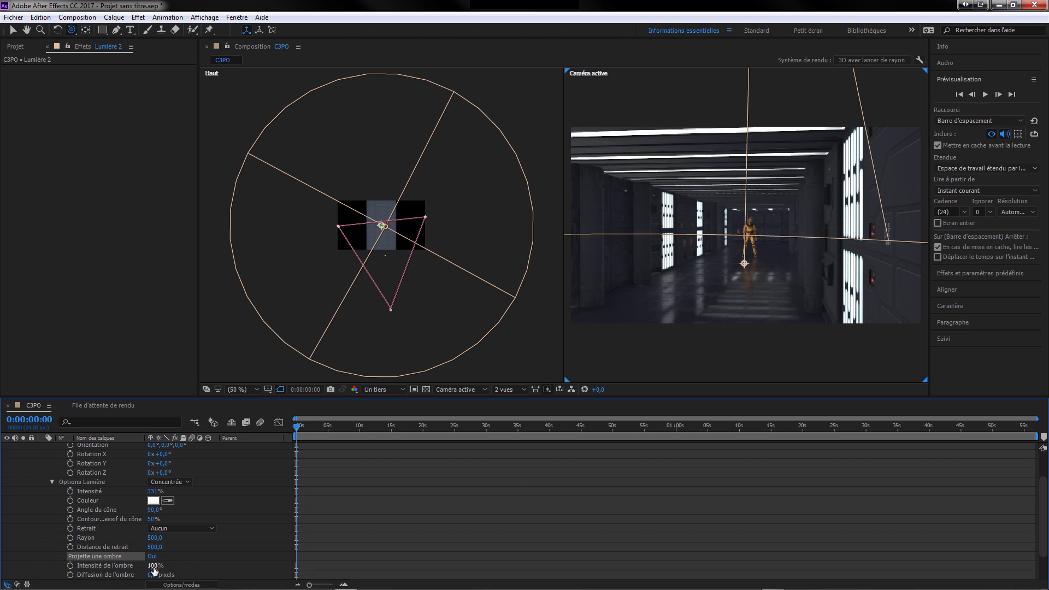
left_click_drag(156, 570, 150, 572)
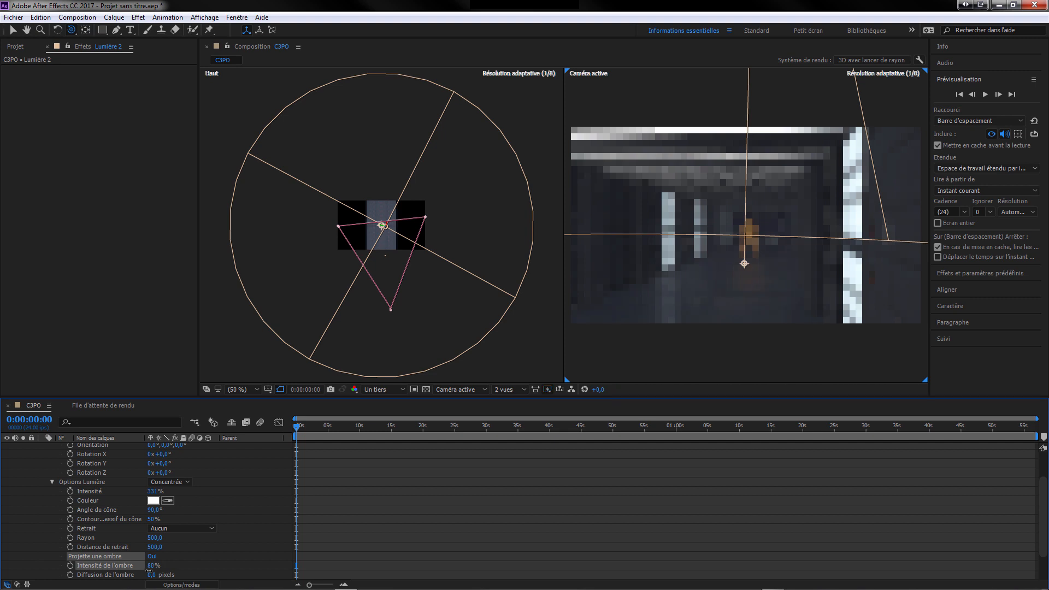
left_click_drag(150, 575, 161, 576)
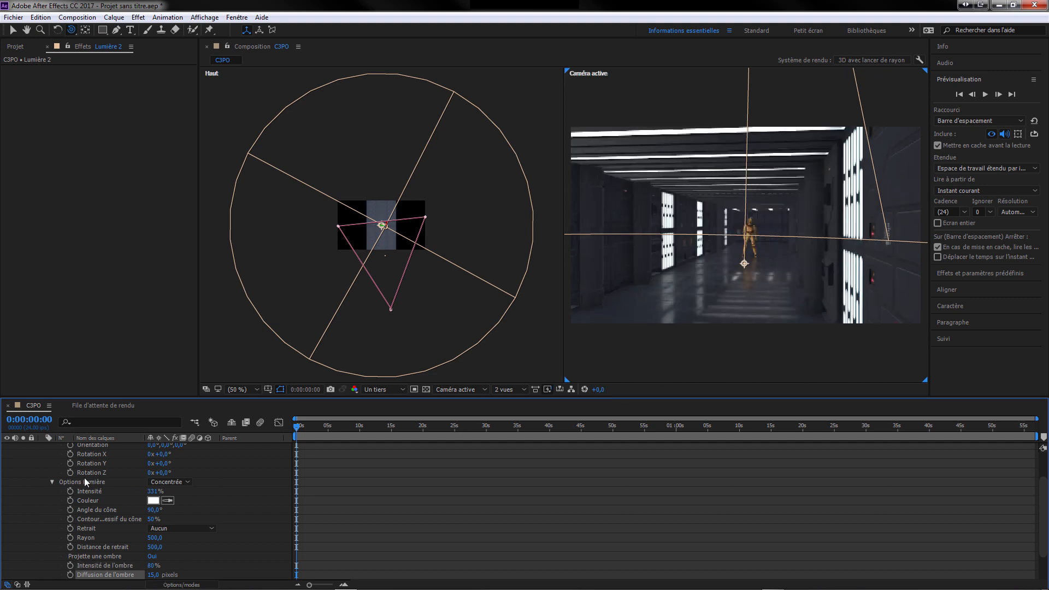
left_click(51, 483)
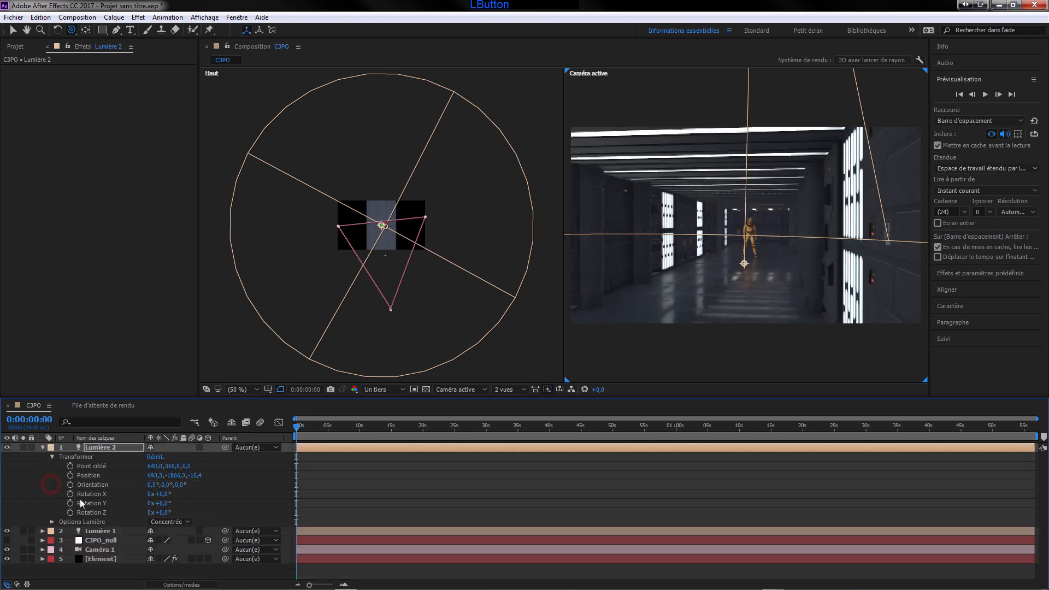
left_click(41, 447)
left_click(109, 527)
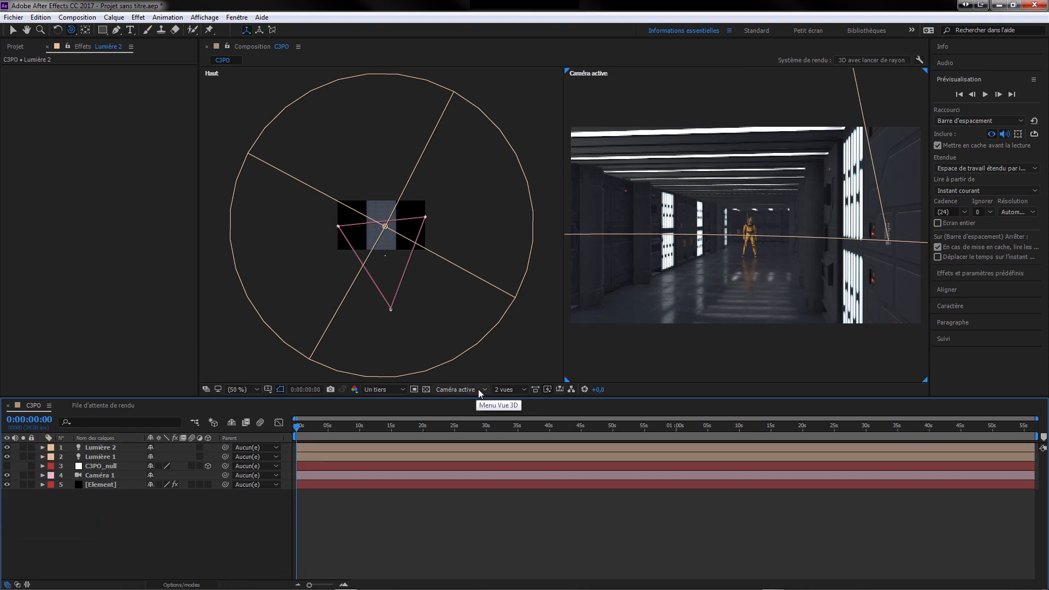
Return the composition preview to a single view, fitted up to 100 %
left_click(514, 389)
left_click(517, 403)
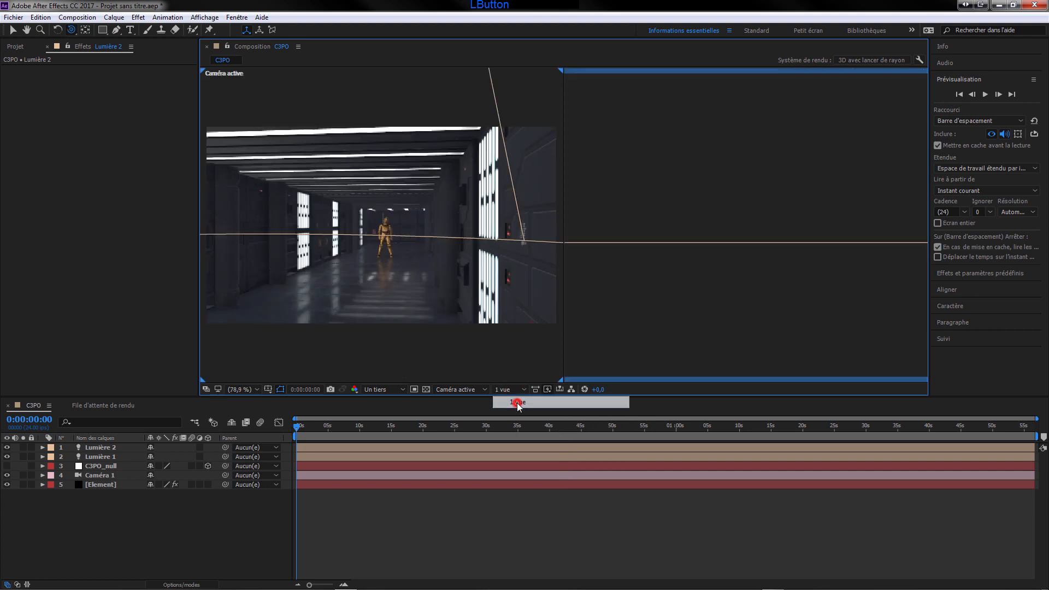
left_click(257, 389)
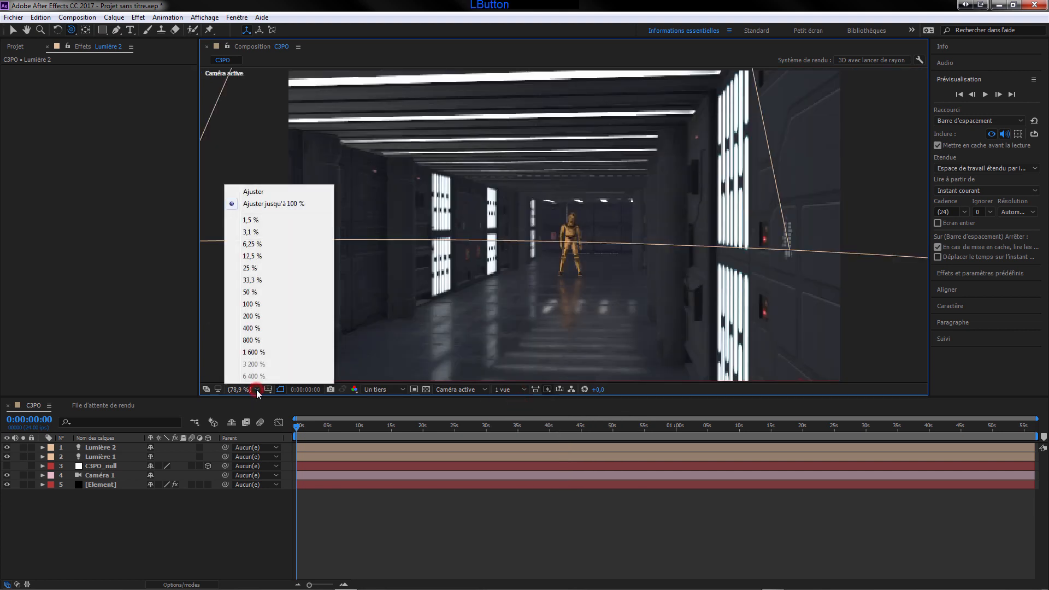
left_click(265, 205)
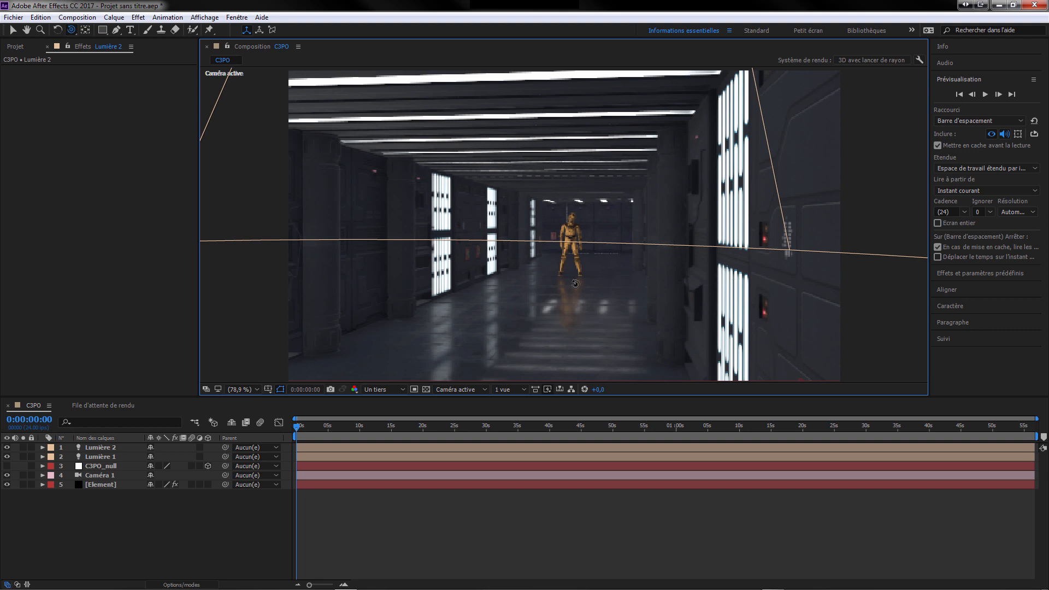
Check the shadows on C3PO at about 0:01:01:19 and return to the start of the composition
left_click(679, 421)
left_click_drag(296, 427, 687, 426)
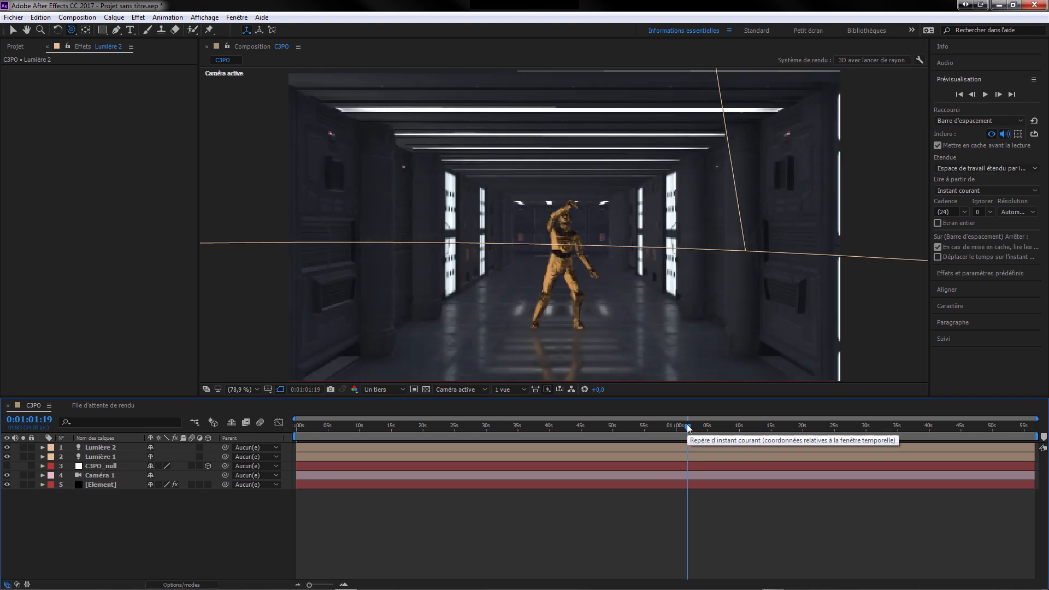
left_click_drag(687, 426, 268, 457)
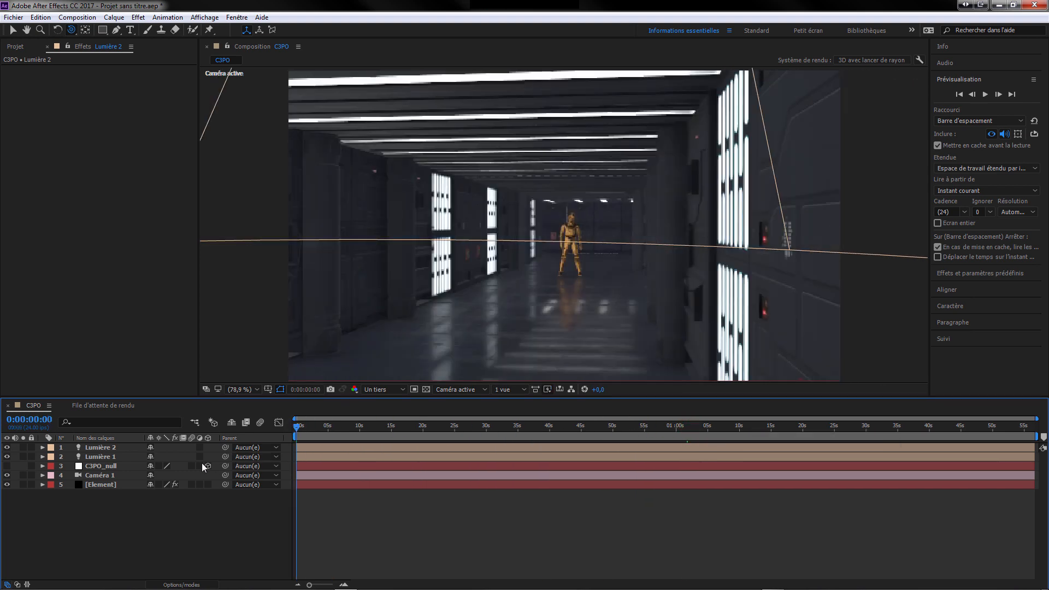
Create an adjustment layer in the C3PO composition and rename it CC
left_click(72, 516)
right_click(79, 510)
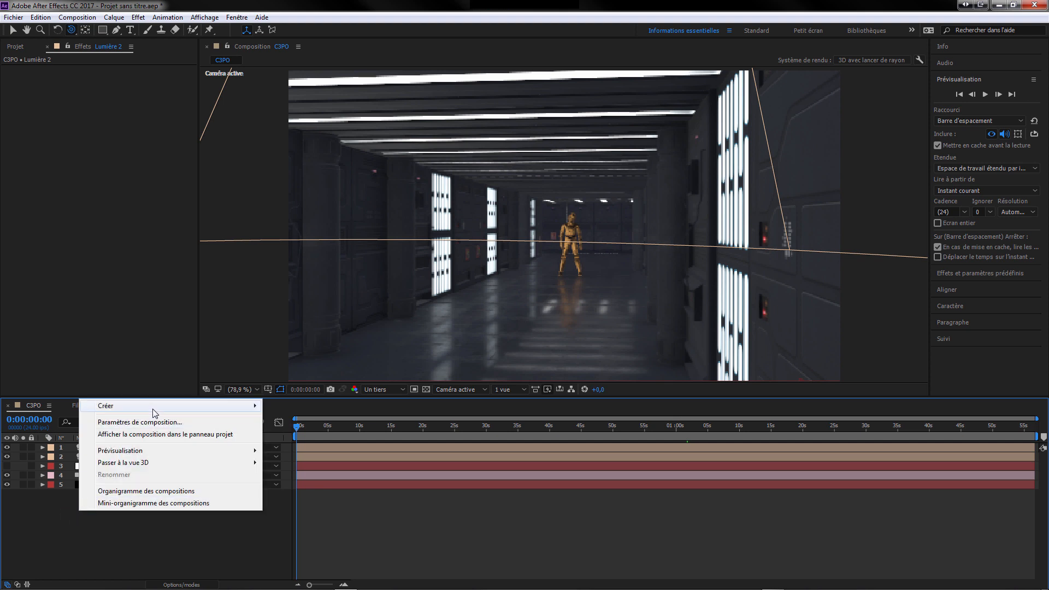
mouse_move(155, 414)
left_click(320, 496)
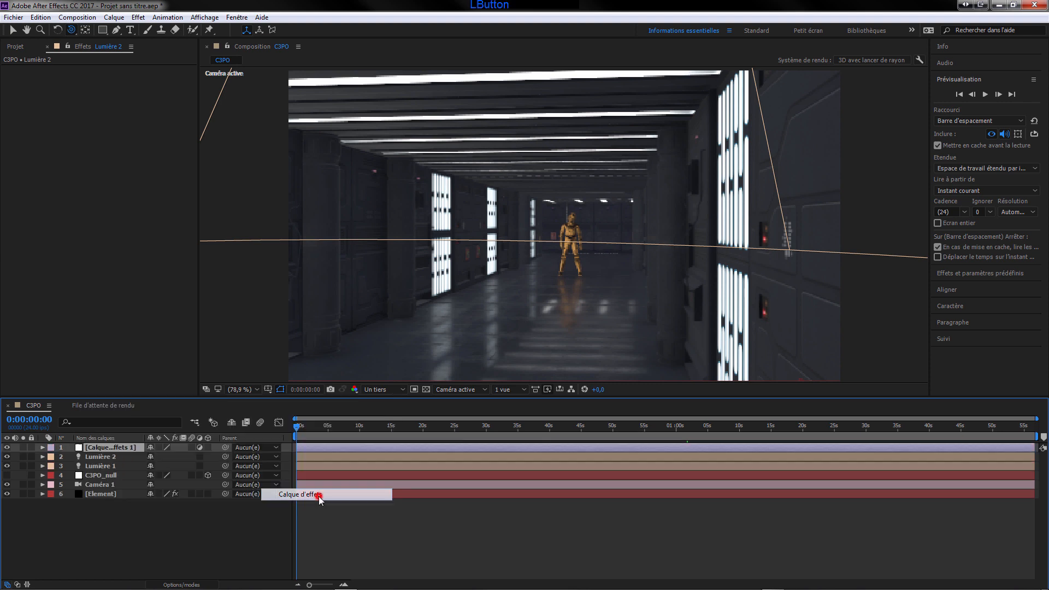
right_click(123, 449)
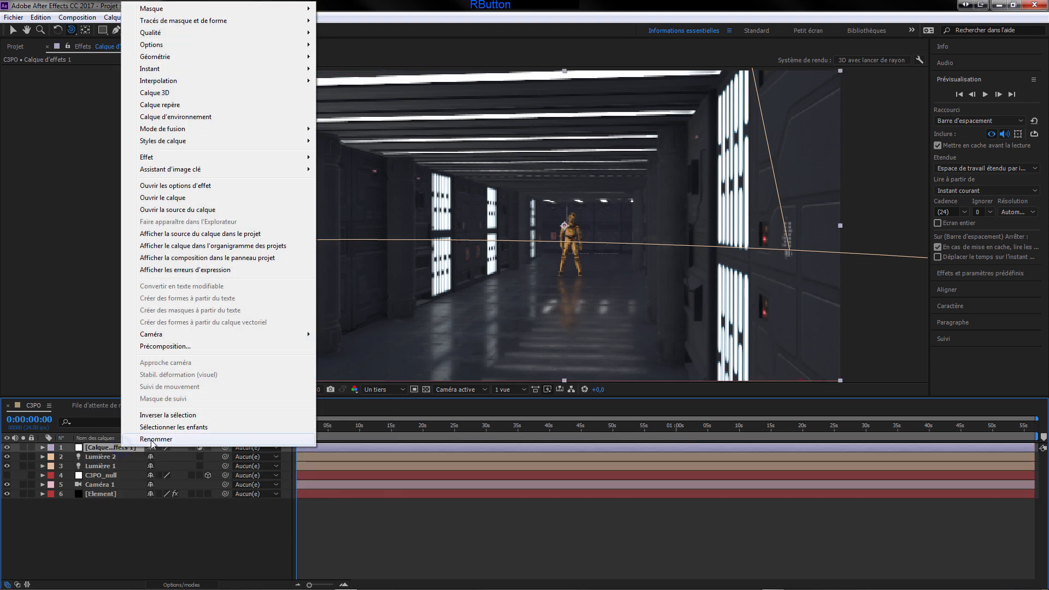
left_click(153, 440)
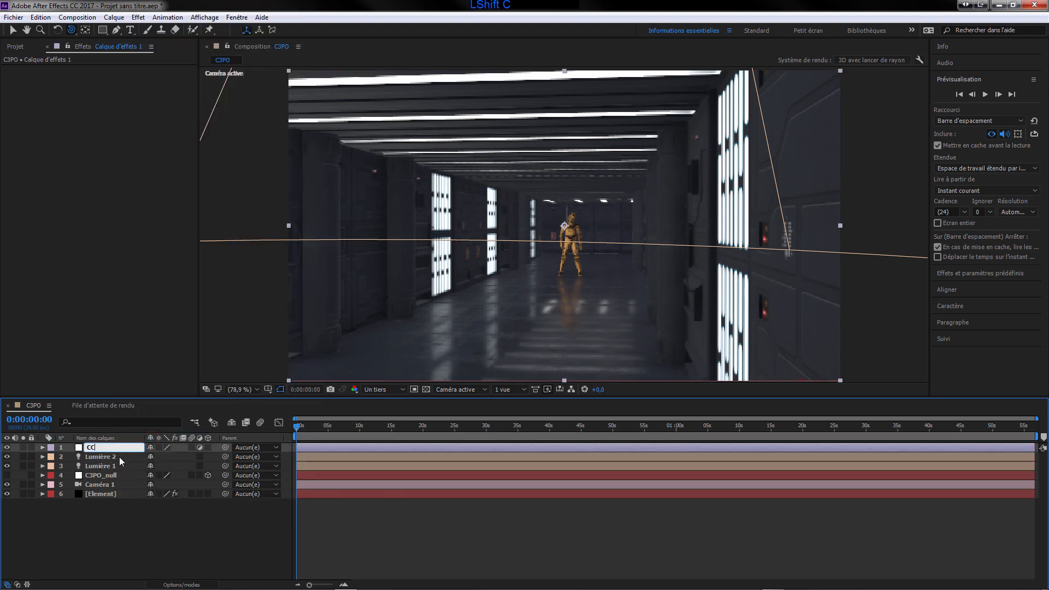
left_click(86, 533)
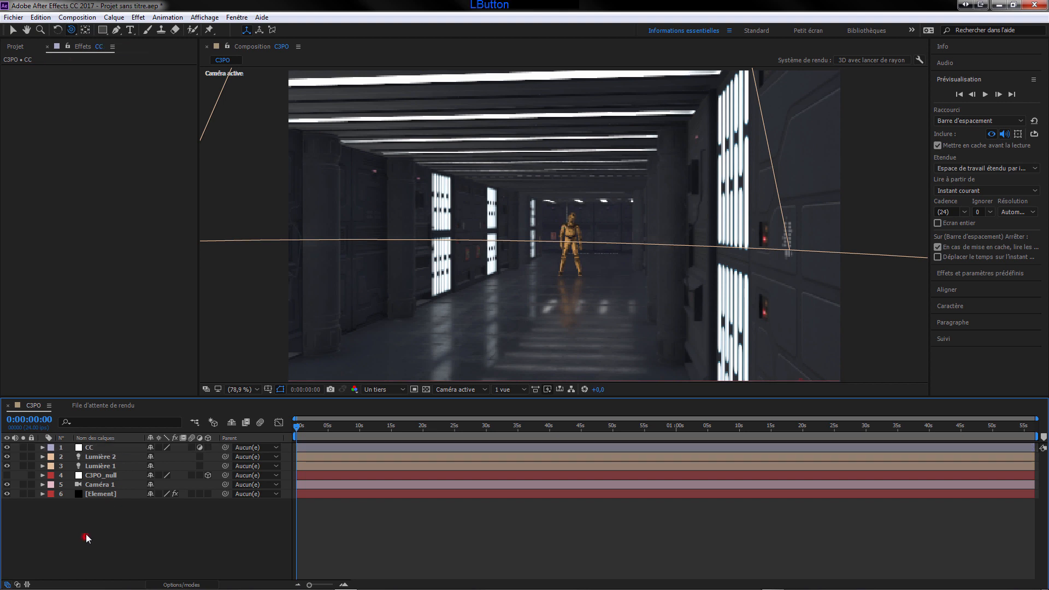
Apply the Teinte and Courbes color correction effects to the CC adjustment layer
left_click(90, 448)
right_click(39, 167)
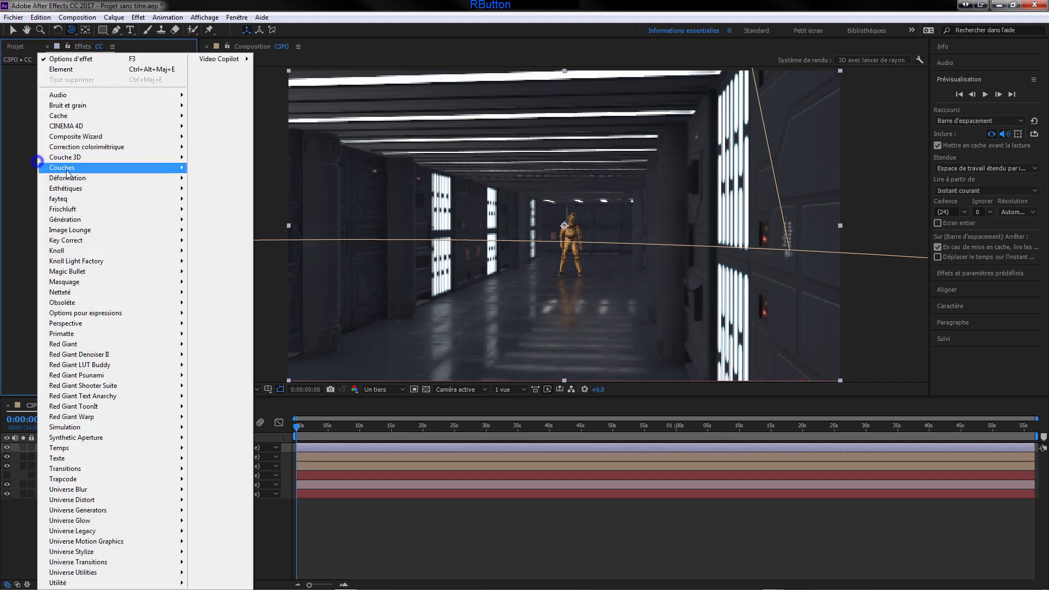
mouse_move(120, 147)
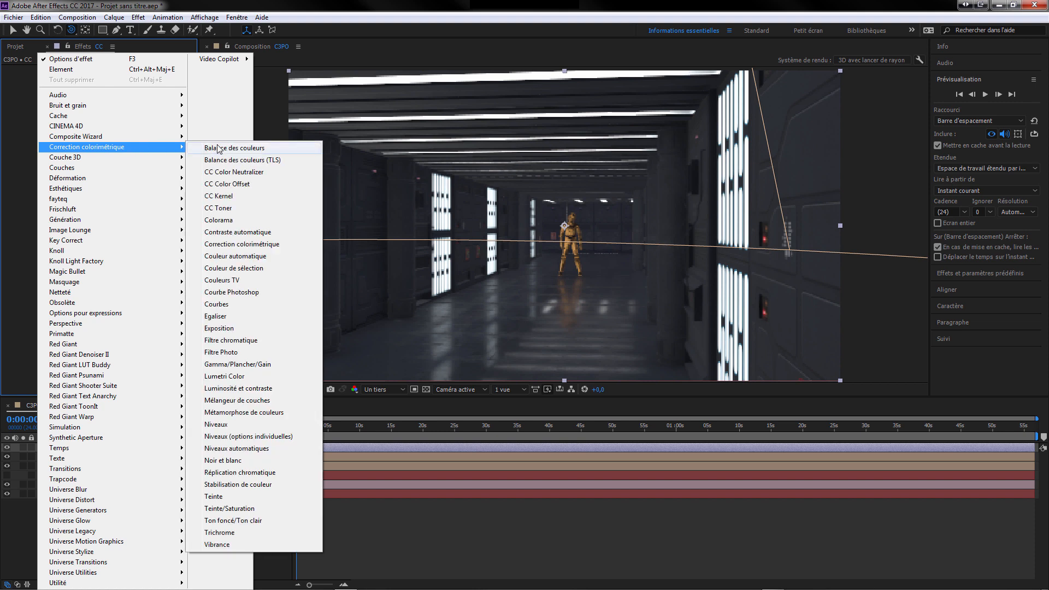
left_click(225, 497)
right_click(68, 191)
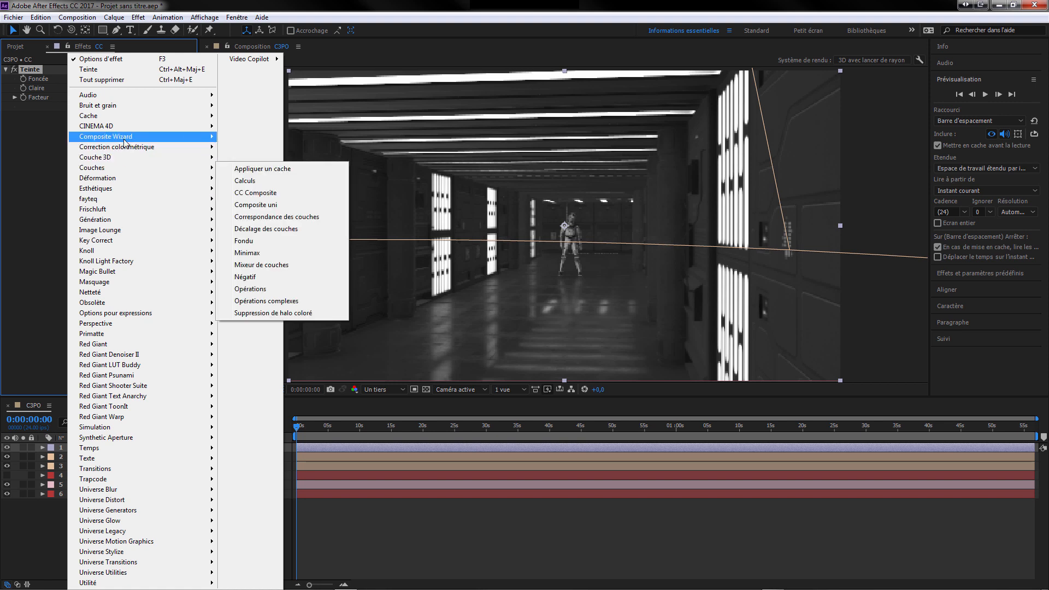
mouse_move(133, 140)
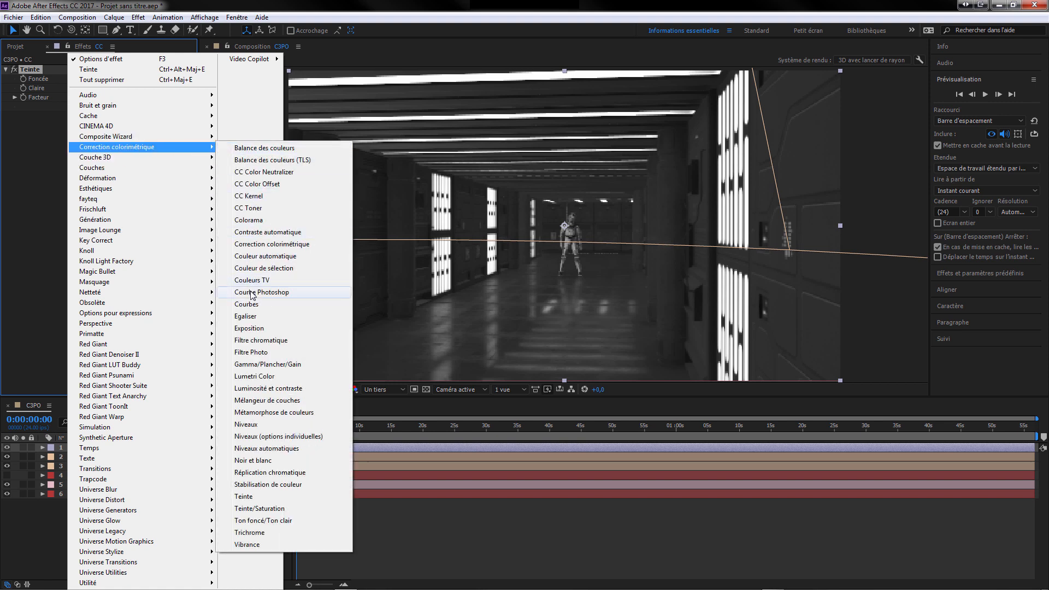
left_click(247, 305)
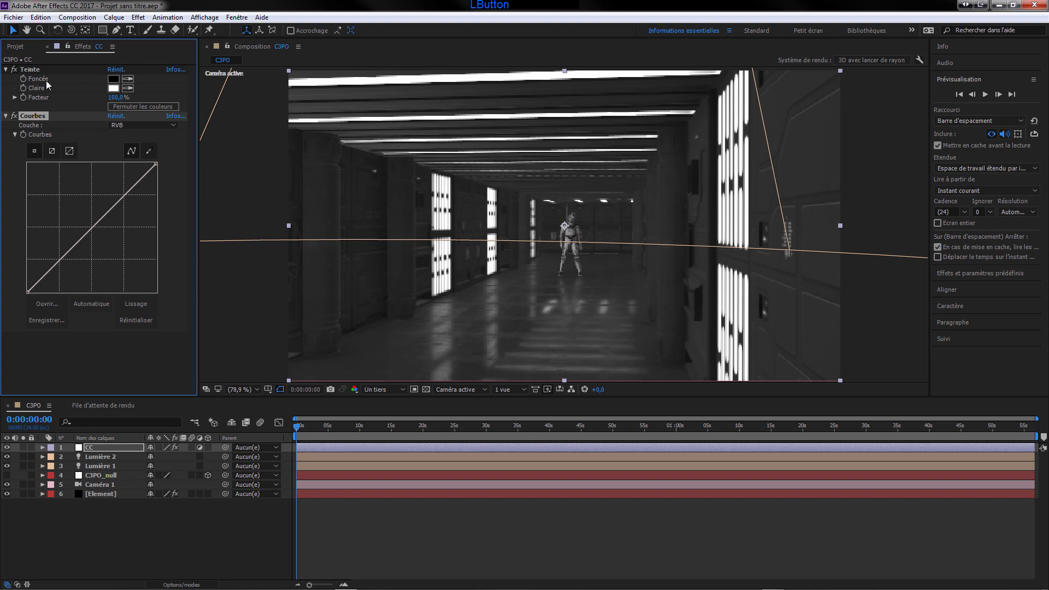
Set the Teinte factor to 20 %, shape the RVB curve into a slight S for more contrast, and collapse both effects
left_click(116, 98)
left_click_drag(118, 101, 76, 102)
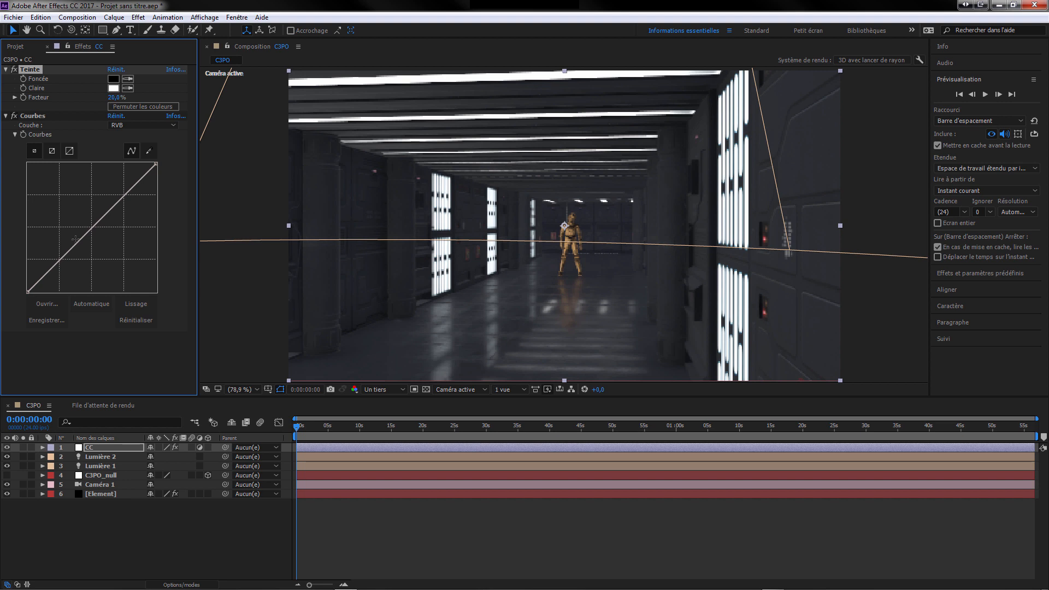
left_click_drag(59, 262, 60, 266)
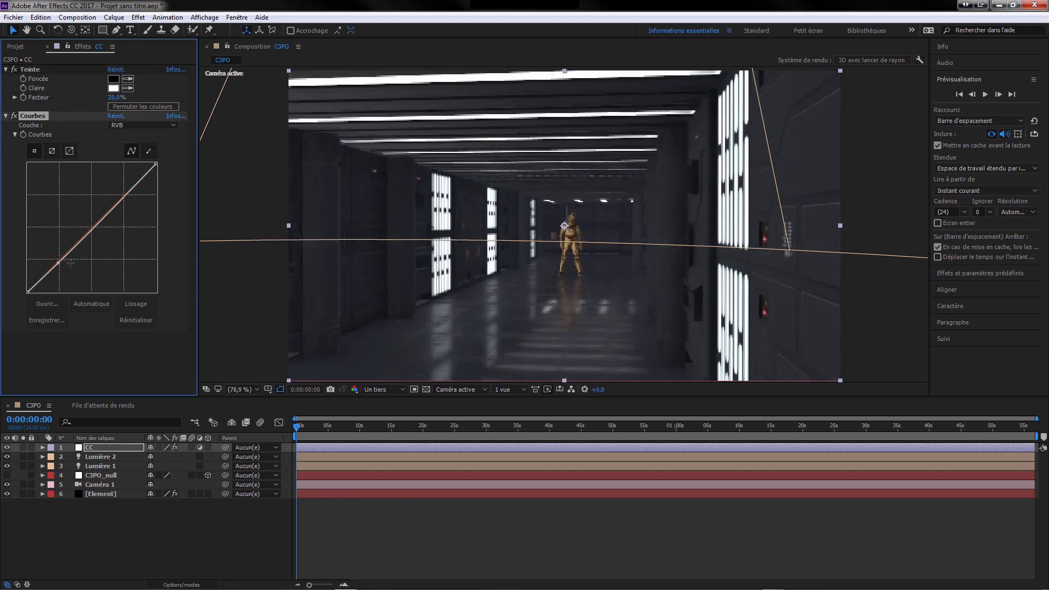
left_click_drag(125, 194, 120, 190)
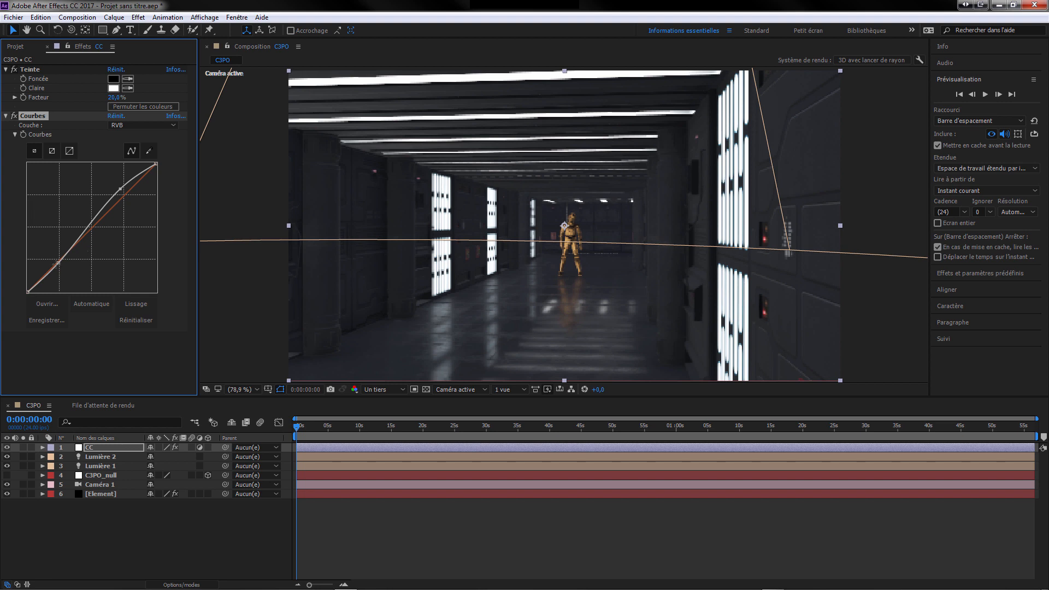
left_click(6, 116)
left_click(6, 70)
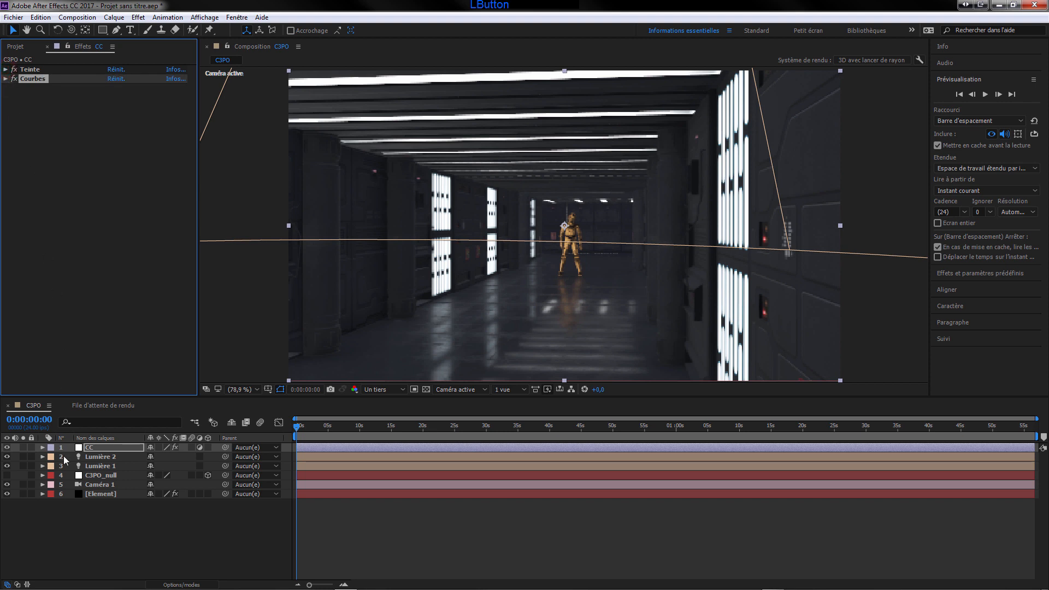
left_click(78, 524)
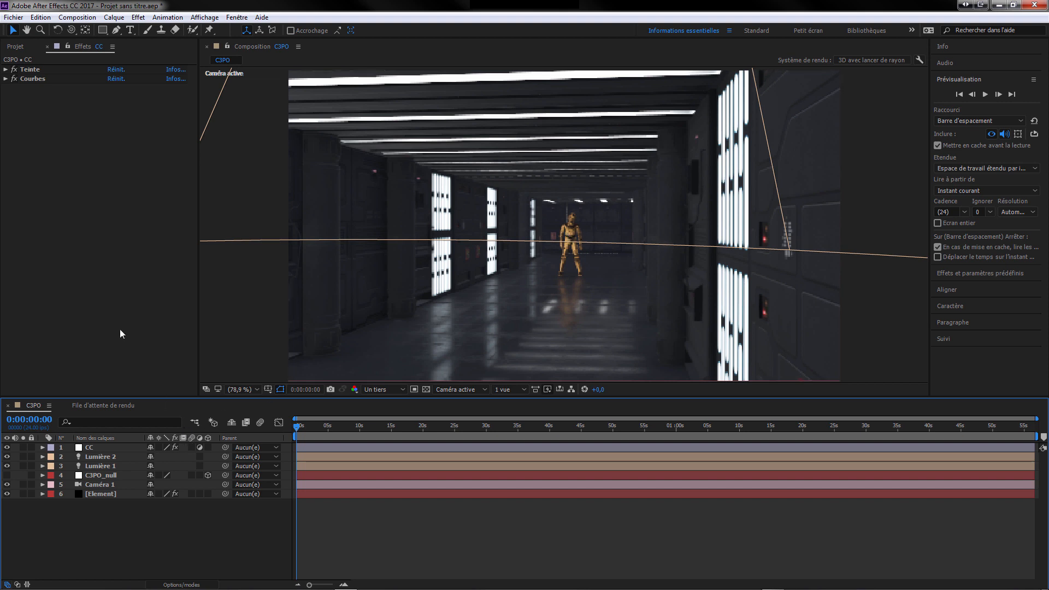
Load Basic_2K_03.jpg as the environment texture in the Element layer's scene setup
left_click(99, 495)
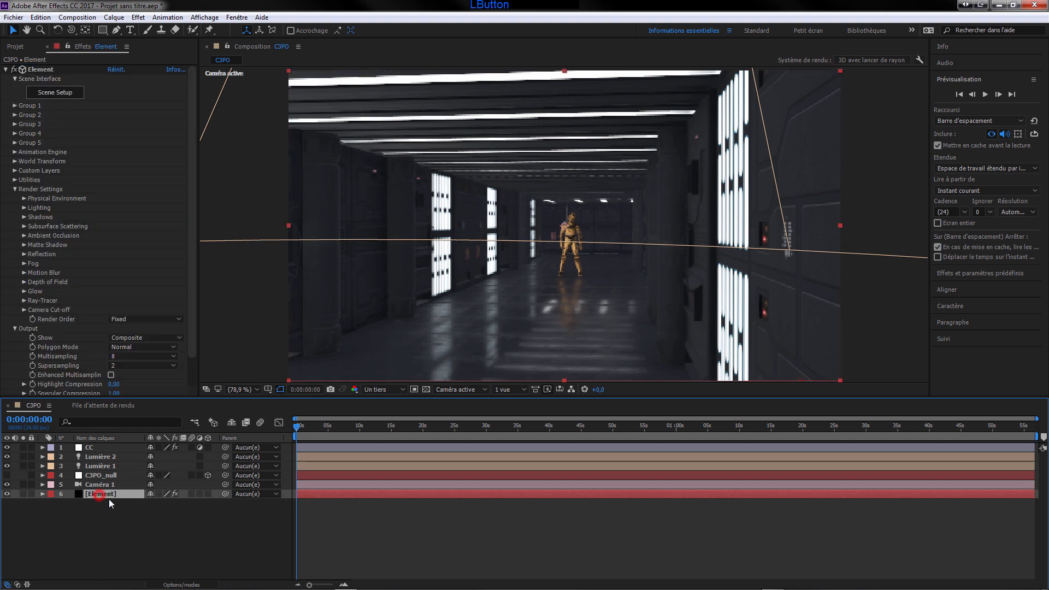
left_click(55, 92)
left_click(189, 41)
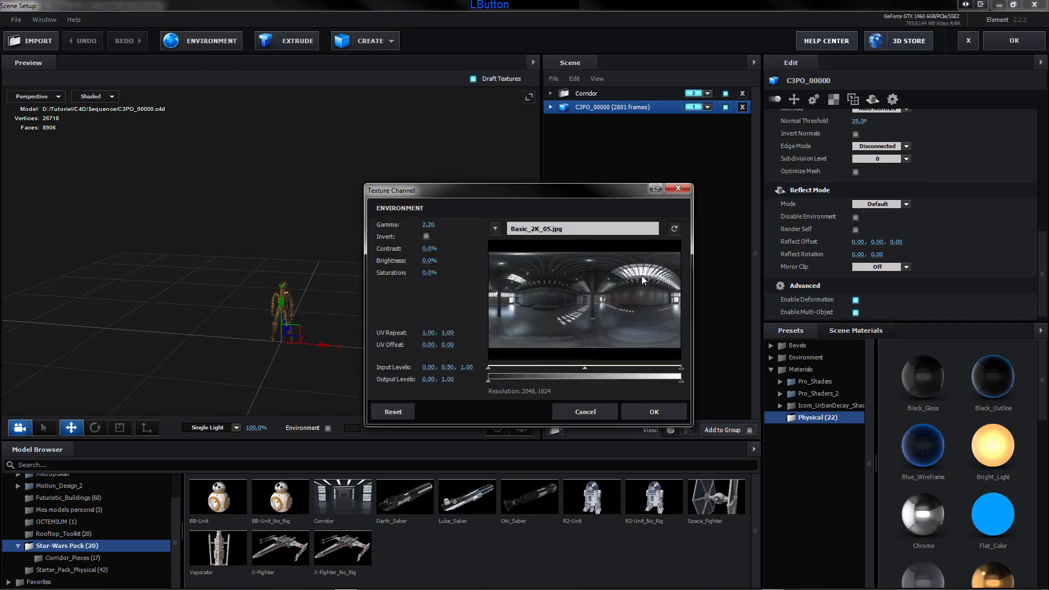
left_click(642, 229)
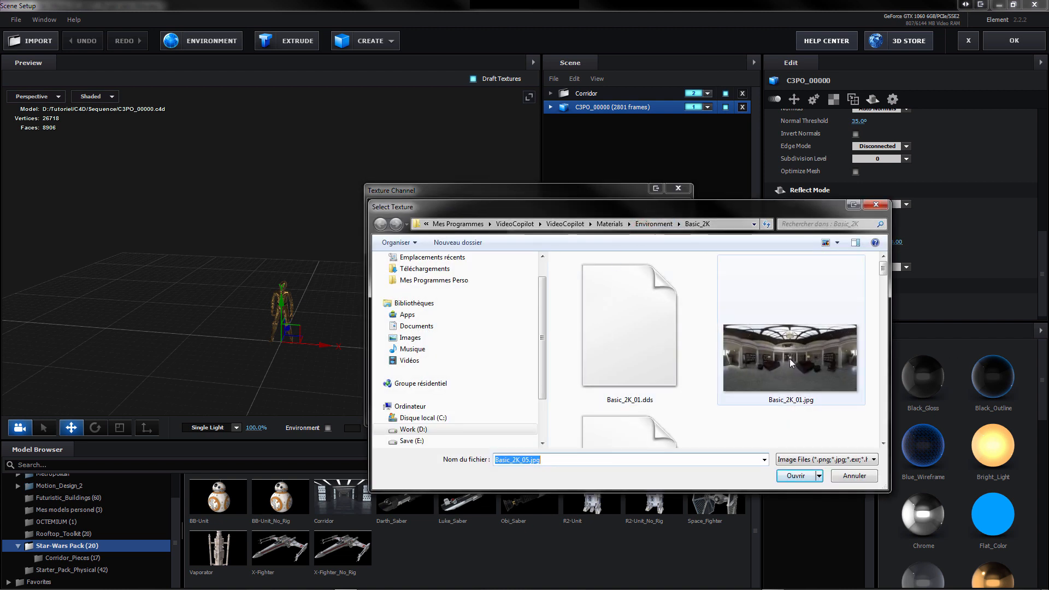
left_click_drag(883, 267, 893, 294)
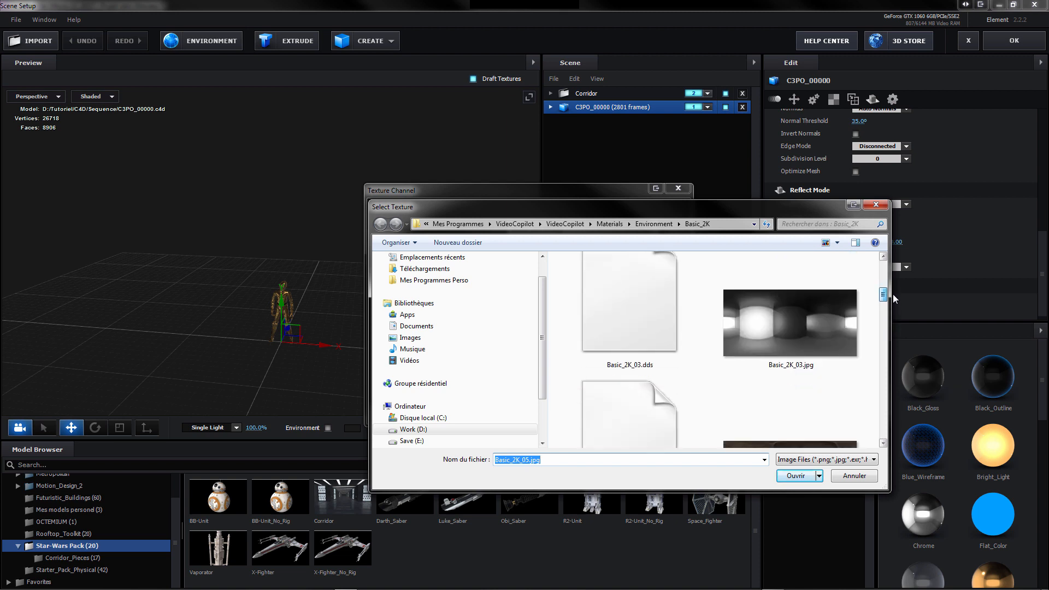
left_click(801, 317)
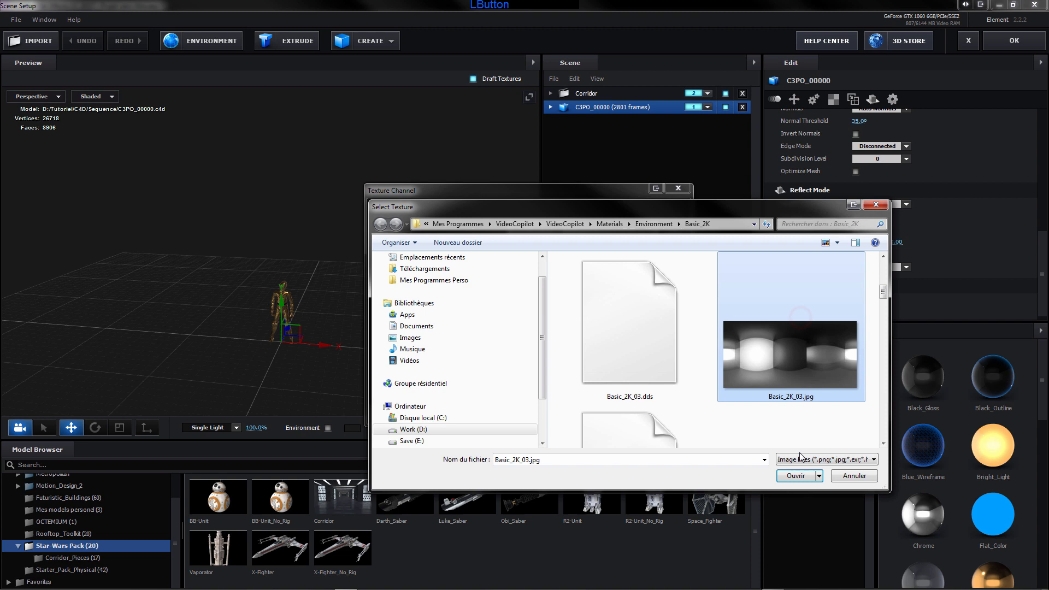
left_click(792, 476)
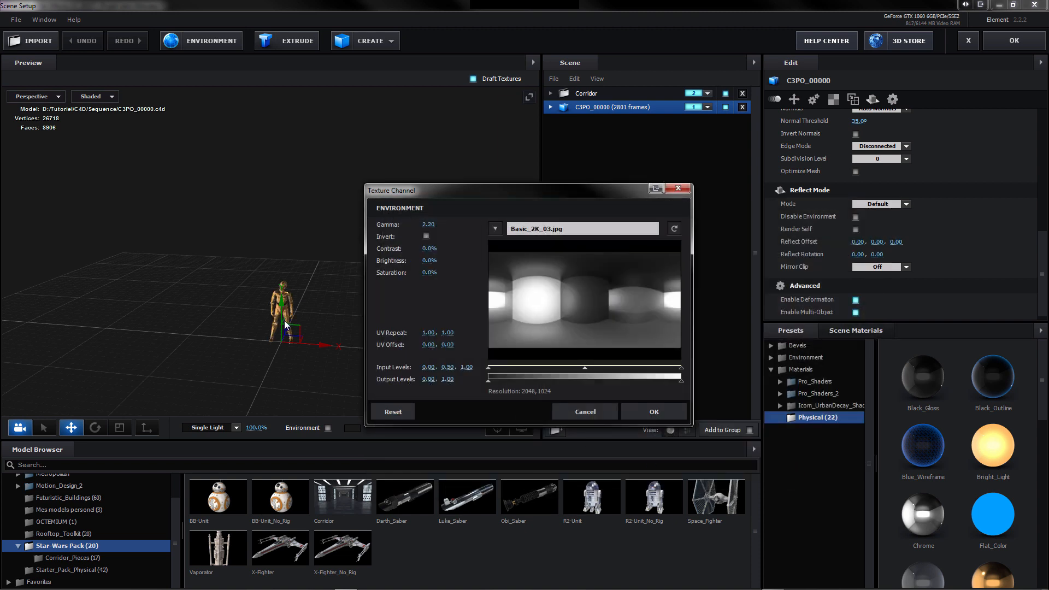
Set the environment texture's gamma to 2.60 and brightness to -9.0 %, and apply the scene setup
left_click_drag(431, 227, 455, 229)
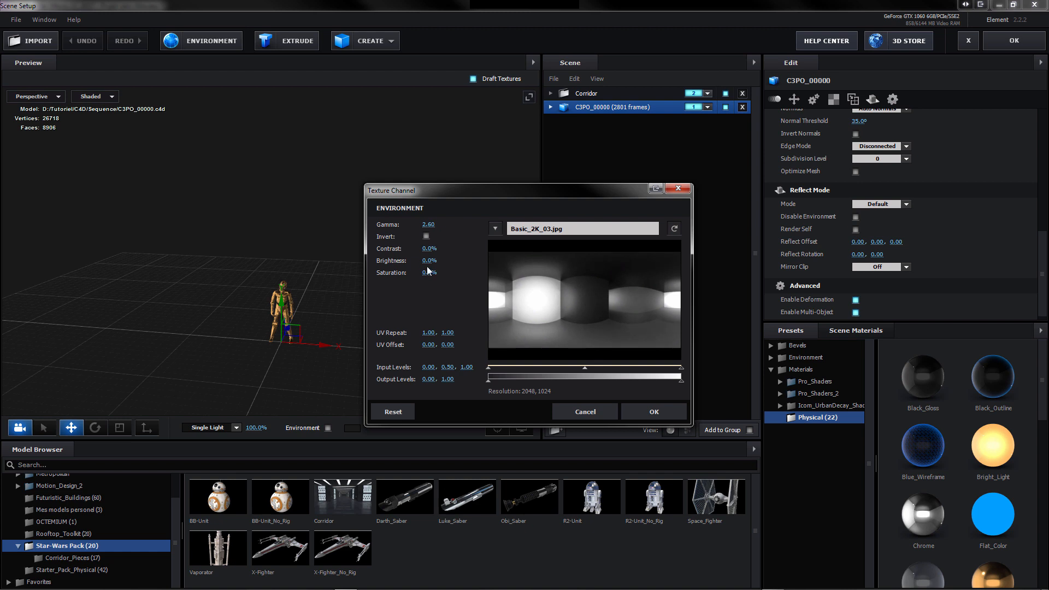
left_click_drag(430, 261, 422, 262)
left_click(642, 409)
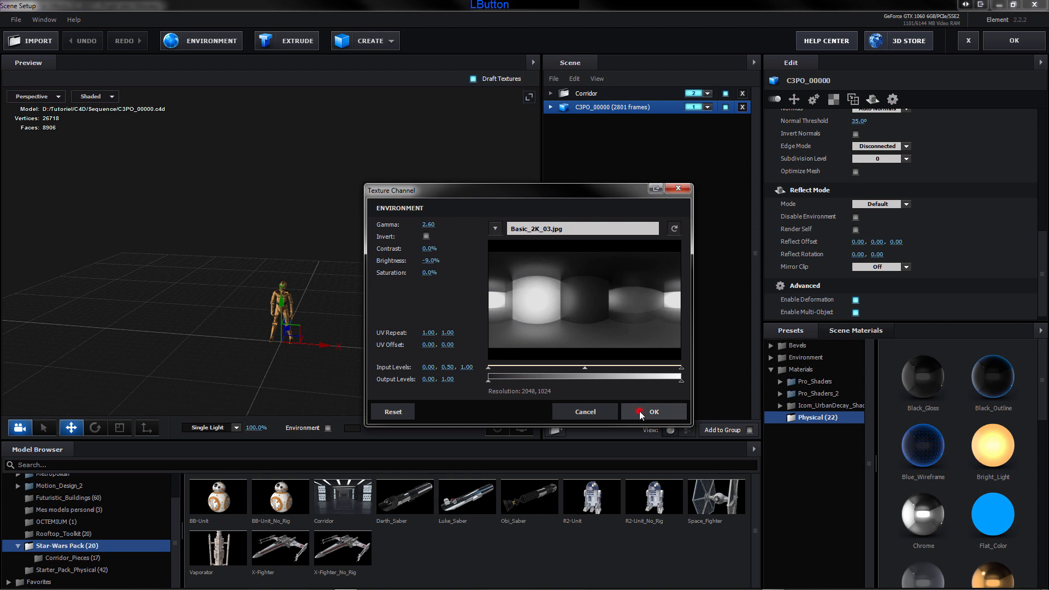
left_click(1013, 41)
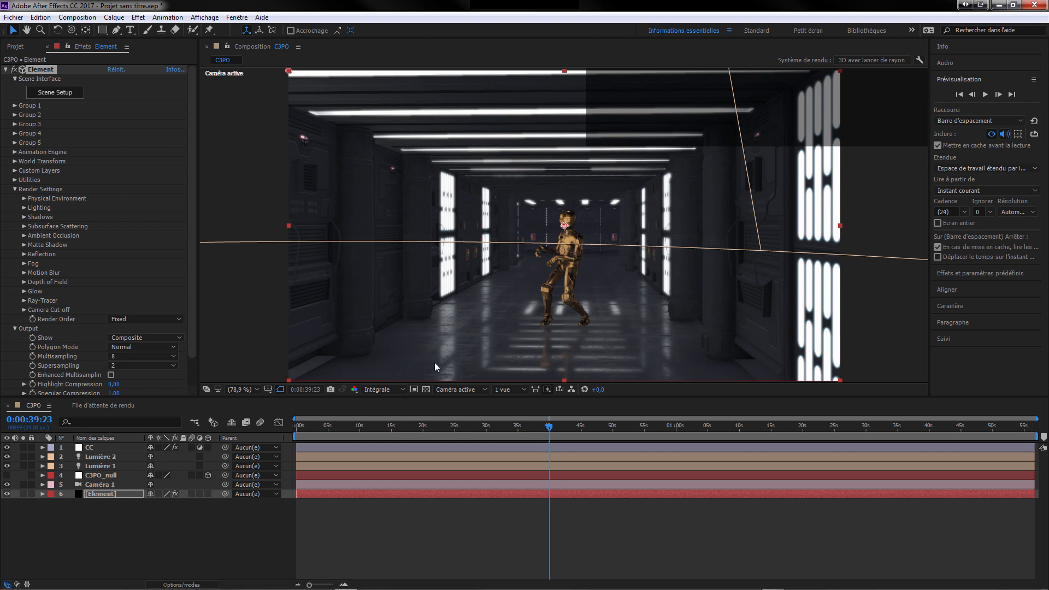
Turn on depth of field (Profondeur de champ) for Caméra 1 and set its Ouverture to 8 pixels
left_click(95, 524)
left_click(77, 526)
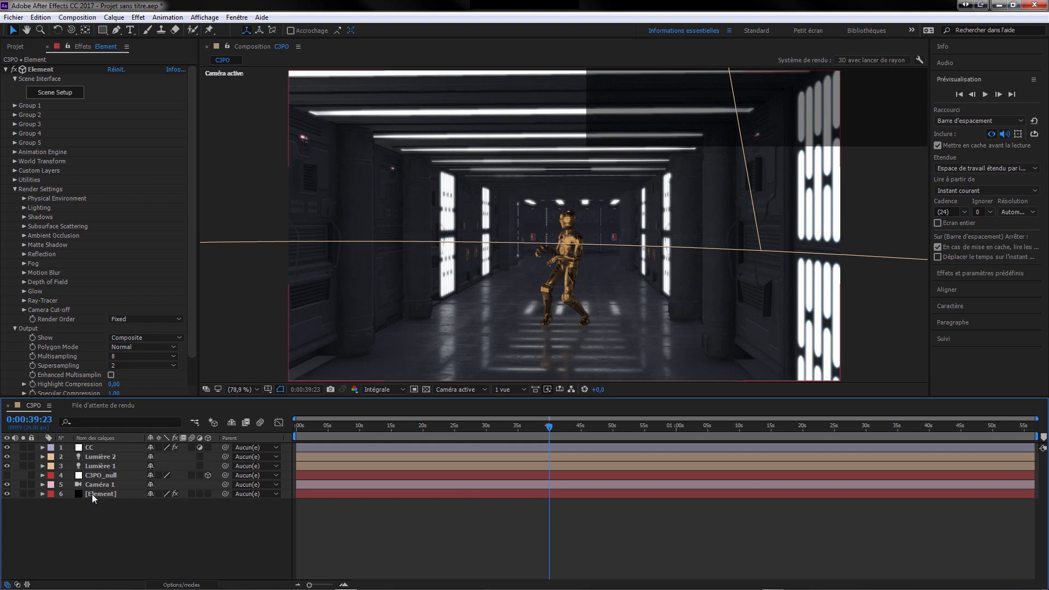
left_click(87, 486)
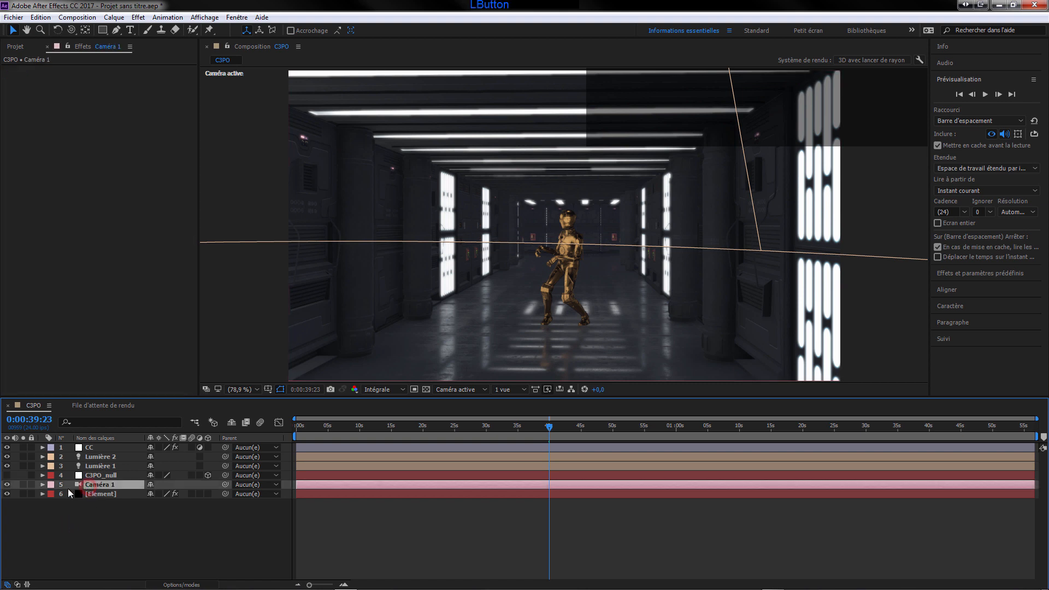
left_click(42, 484)
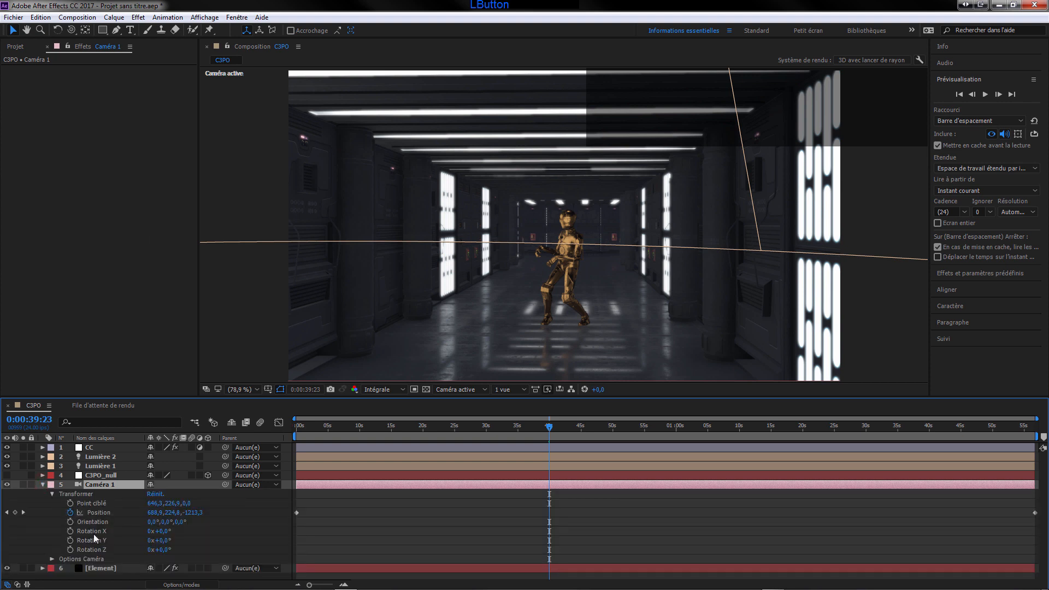
left_click(51, 559)
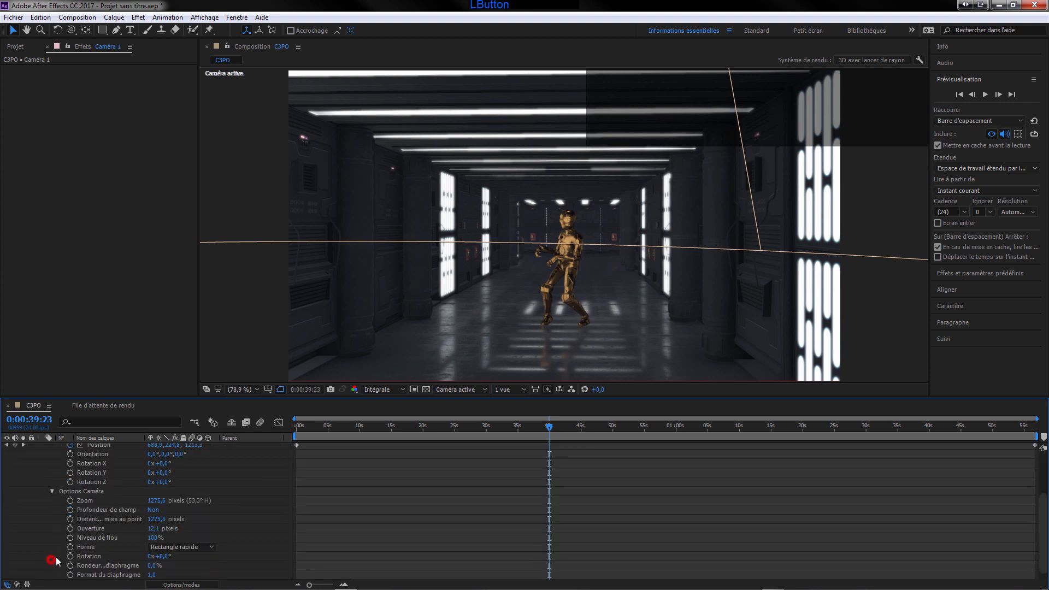
left_click(153, 510)
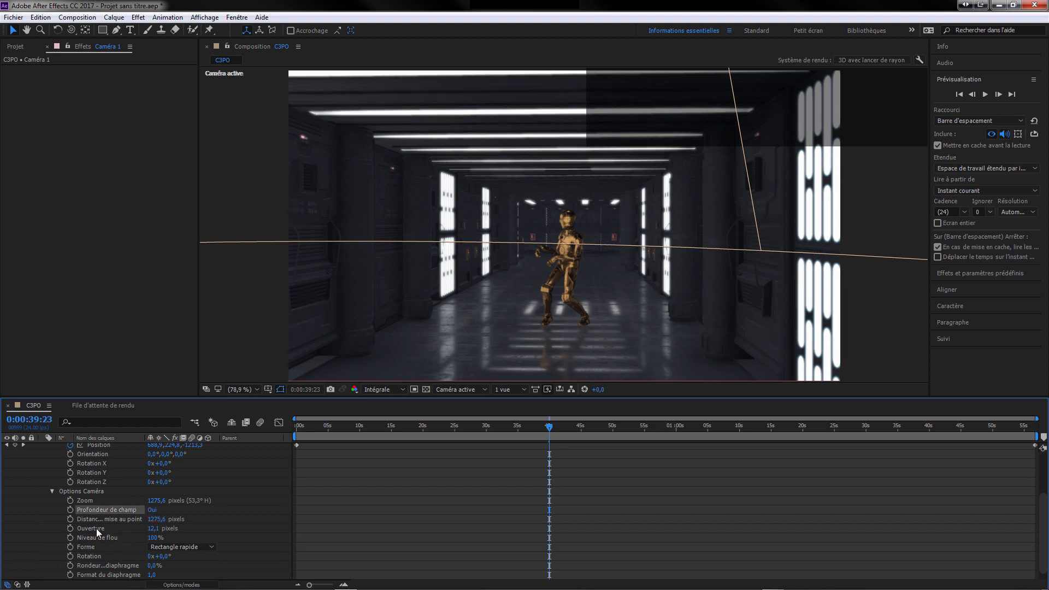
left_click(155, 528)
type("8")
key("KP_Enter")
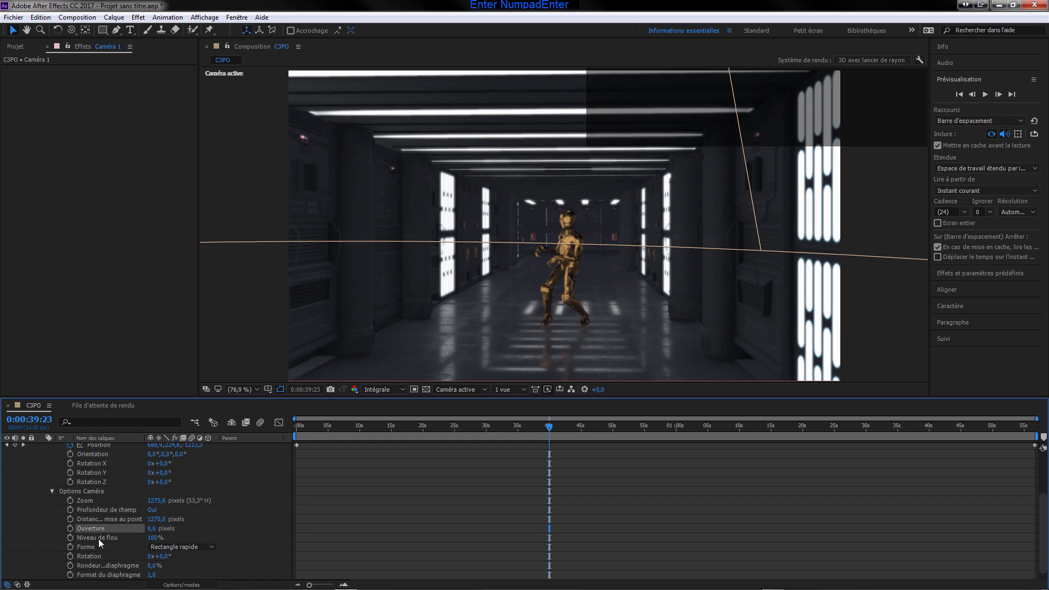
Try focus distances of 500 and 600 pixels on Caméra 1
left_click(155, 519)
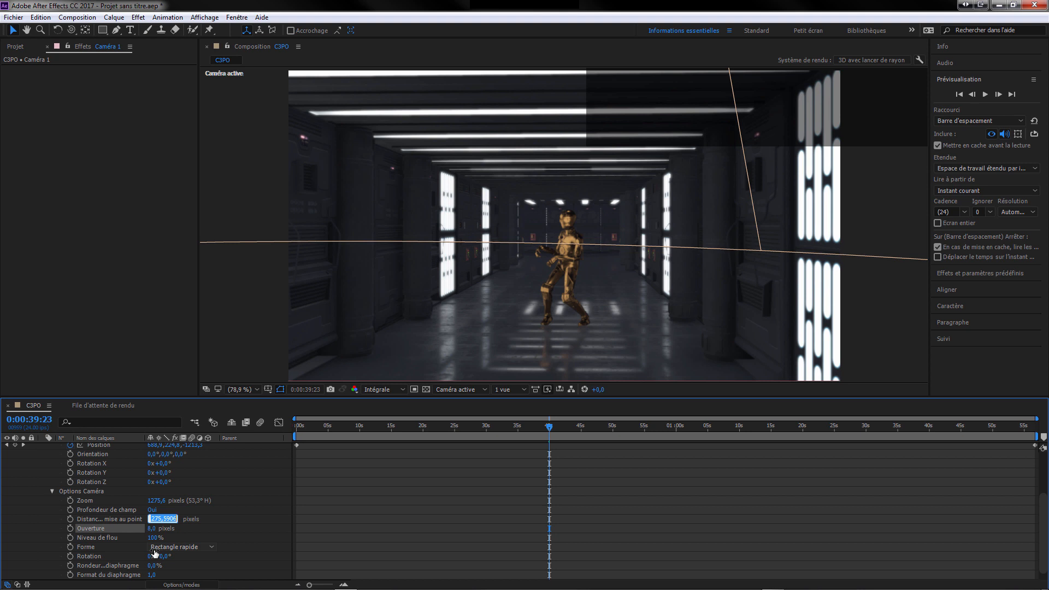
type("500")
key("KP_Enter")
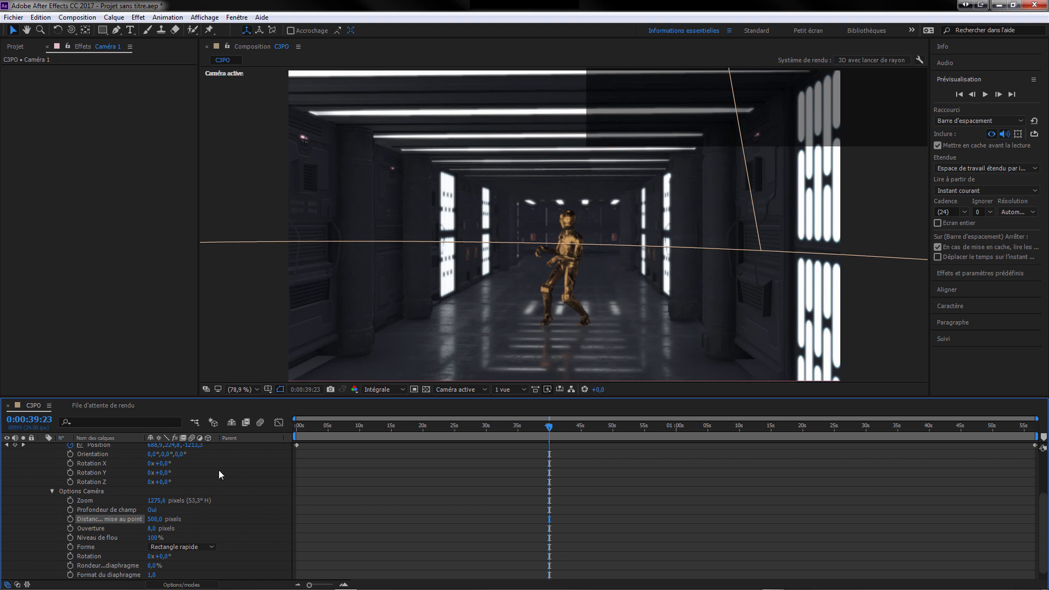
left_click(155, 519)
type("600")
key("KP_Enter")
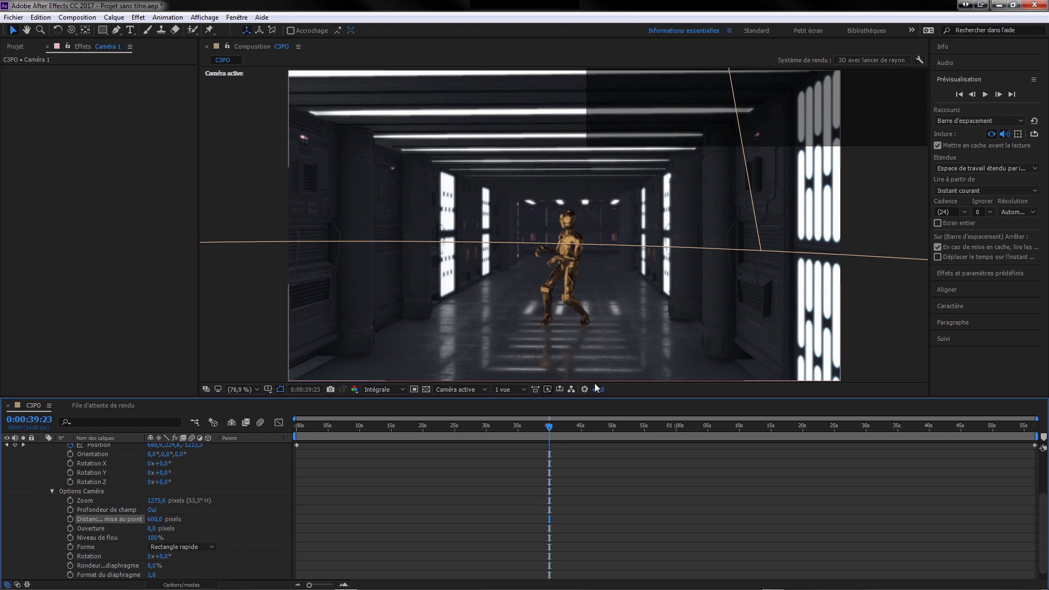
Return to the start of the composition, set Caméra 1's focus distance to 700 pixels and collapse the camera's properties
left_click_drag(546, 429, 278, 453)
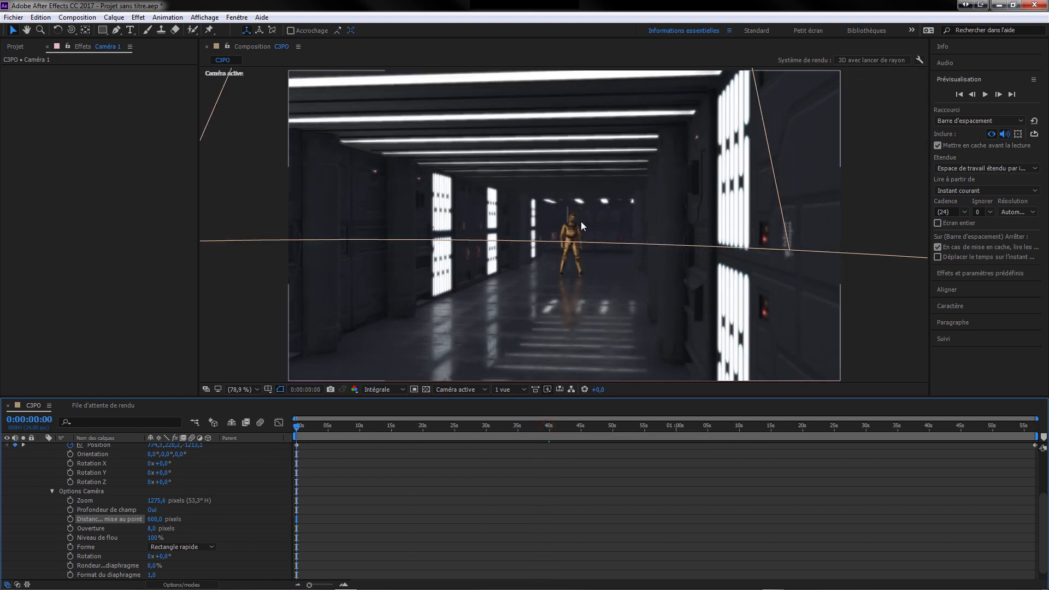
left_click(152, 519)
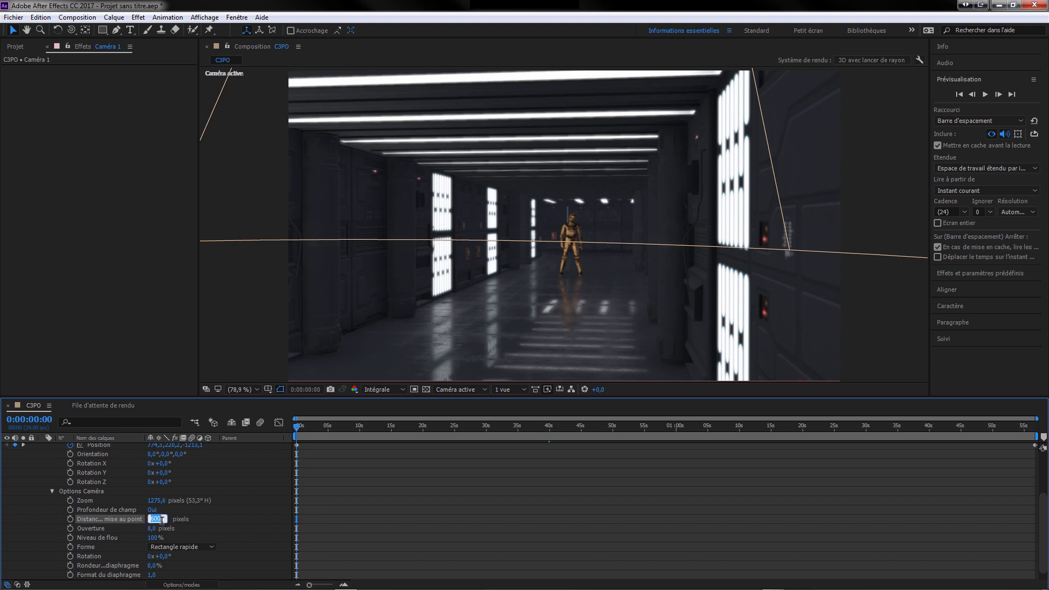
type("700")
key("KP_Enter")
left_click(52, 492)
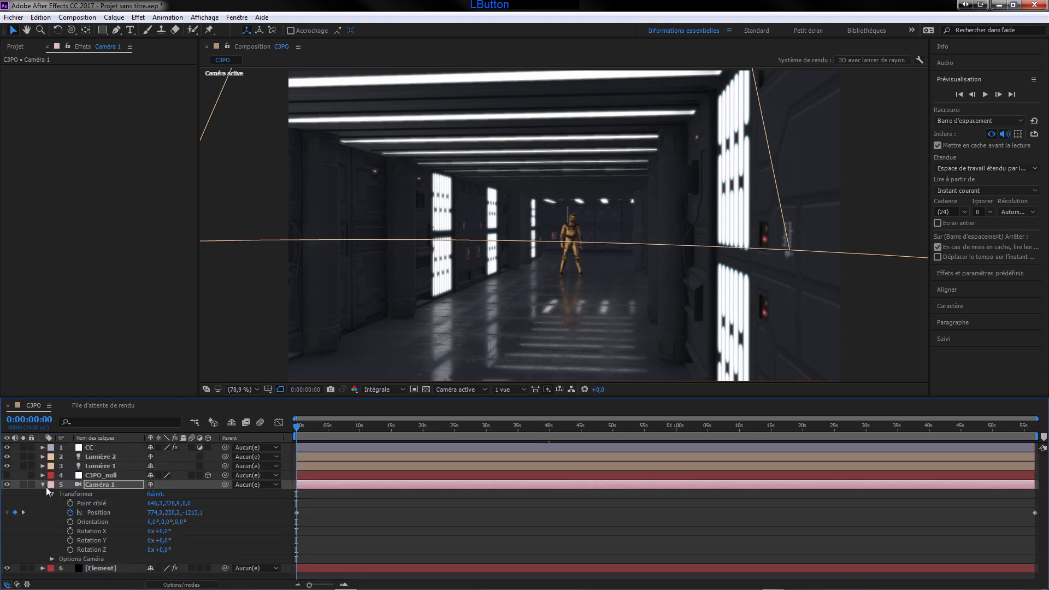
left_click(42, 484)
left_click(77, 523)
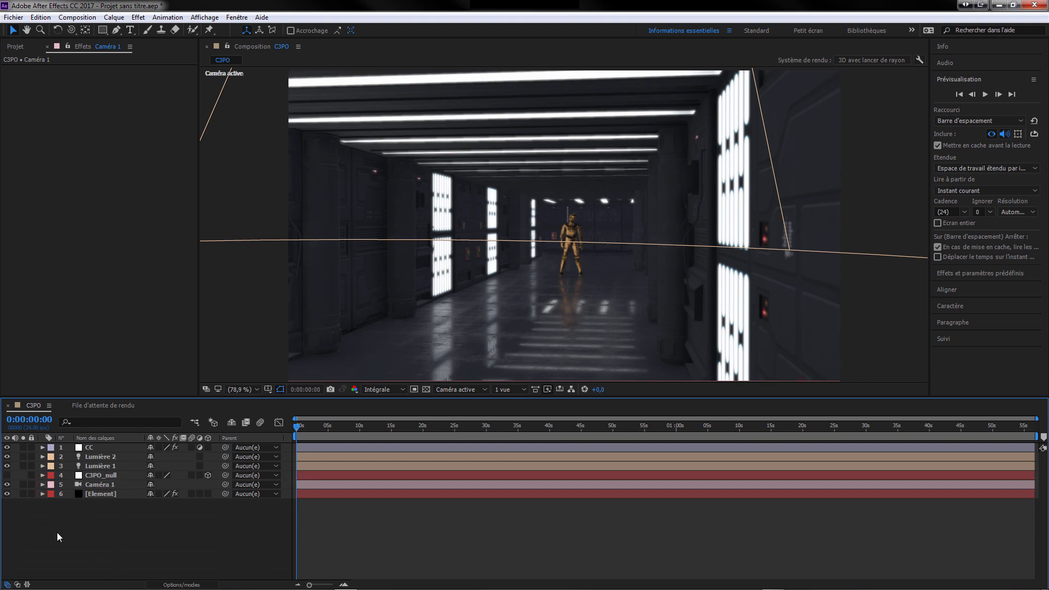
Create a black 1280 x 720 px solid named Vign in the C3PO composition
key("ctrl")
key("ctrl+y")
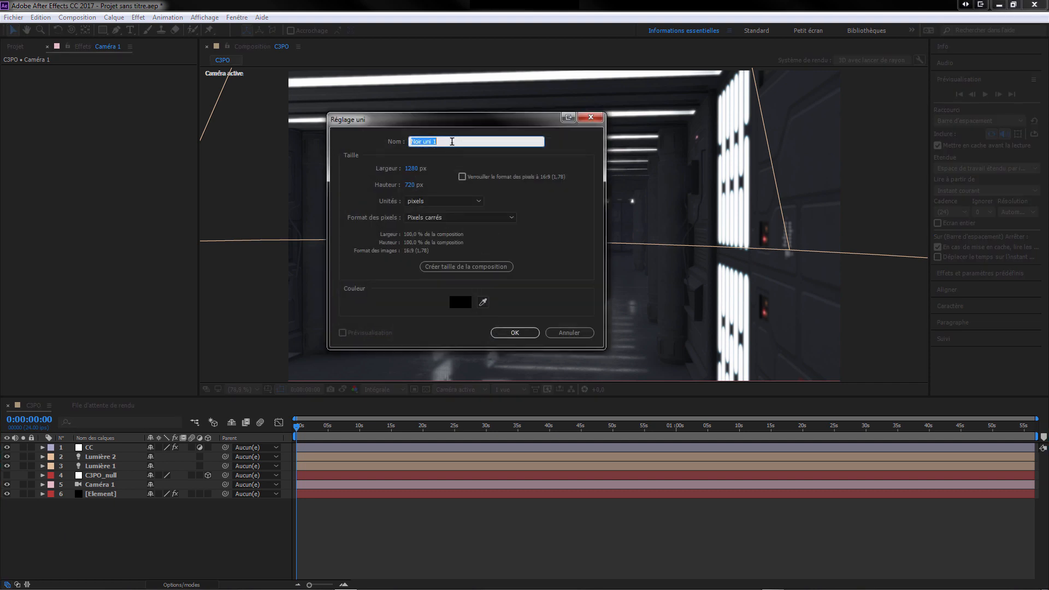
type("Vign")
left_click(517, 333)
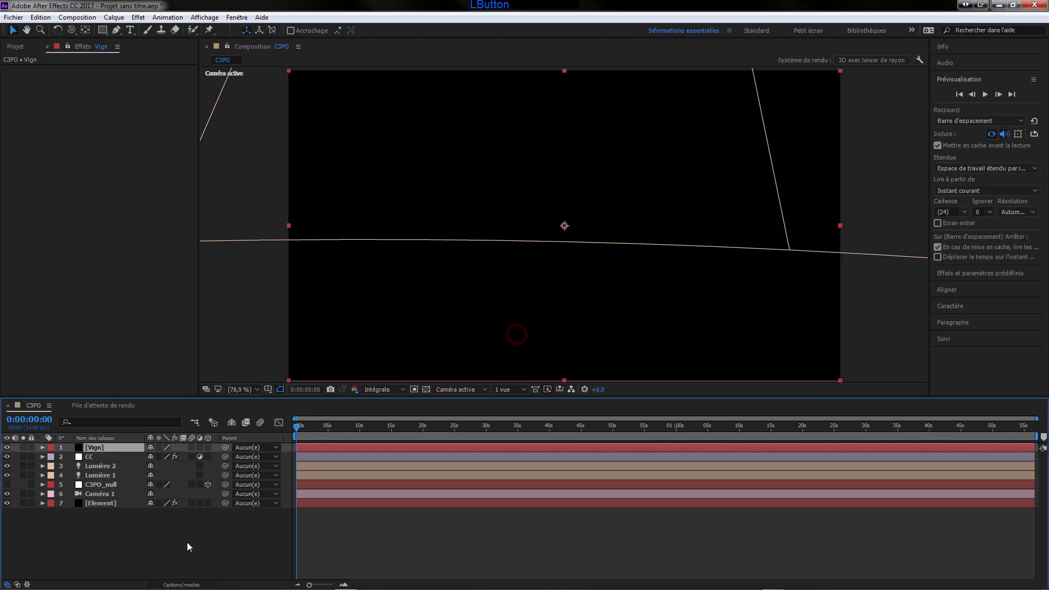
Add an inverted elliptical mask filling the Vign layer and set its feather to 250 pixels
left_click(101, 31)
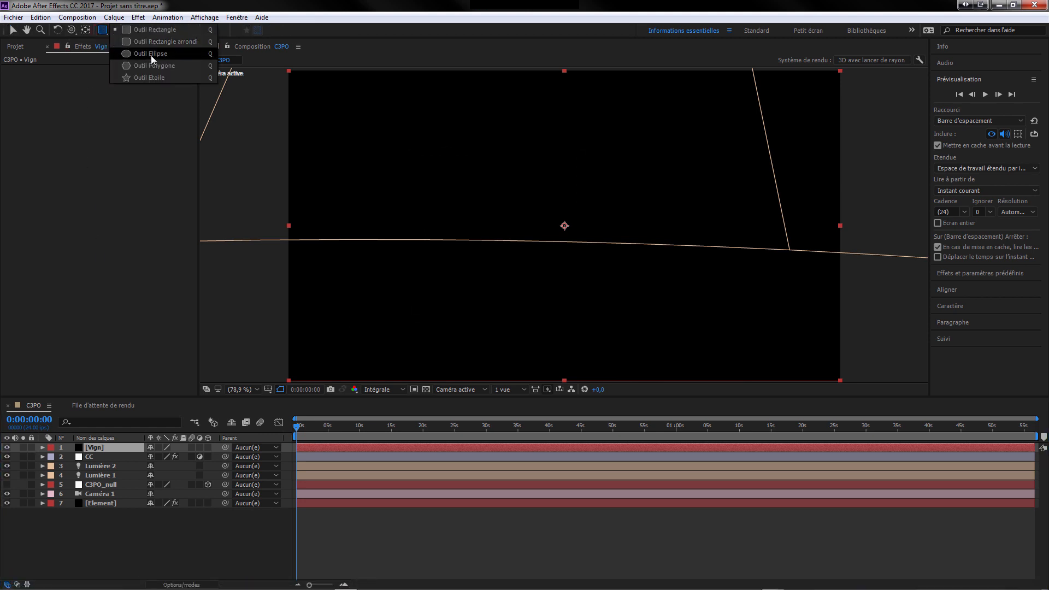
left_click(165, 54)
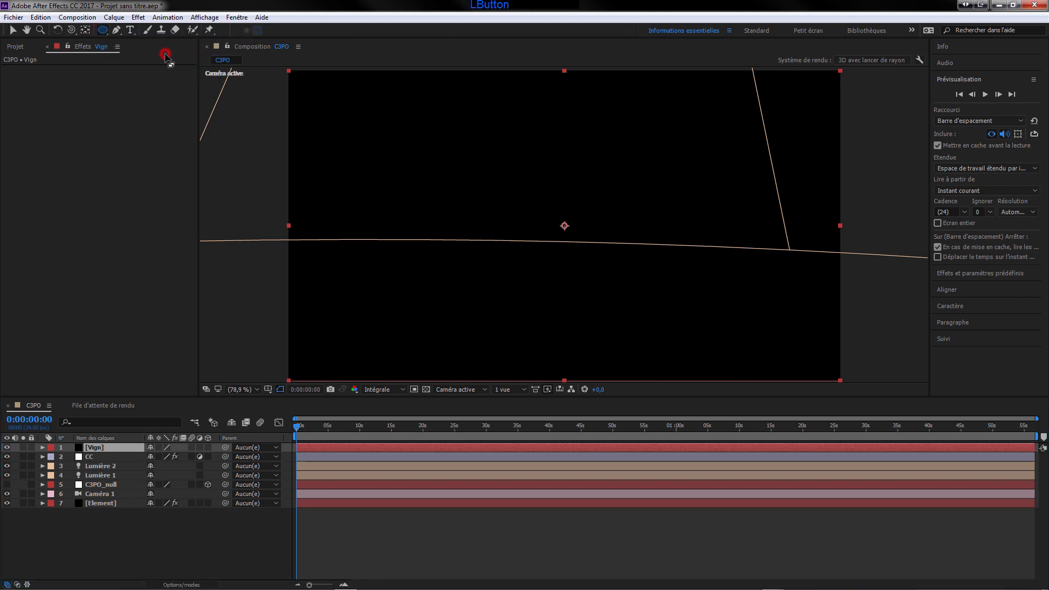
double_click(102, 31)
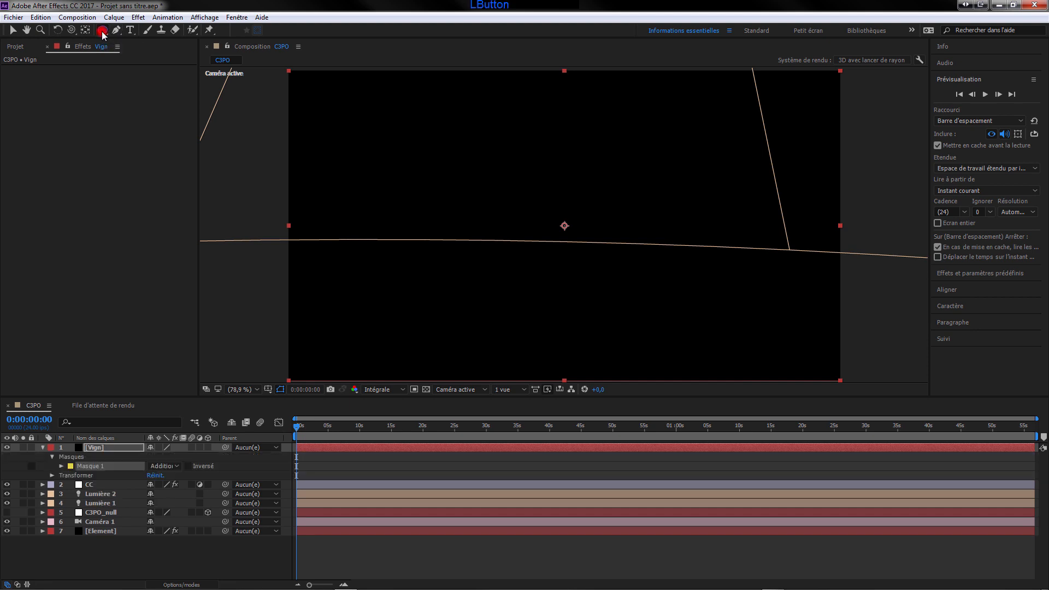
left_click(189, 466)
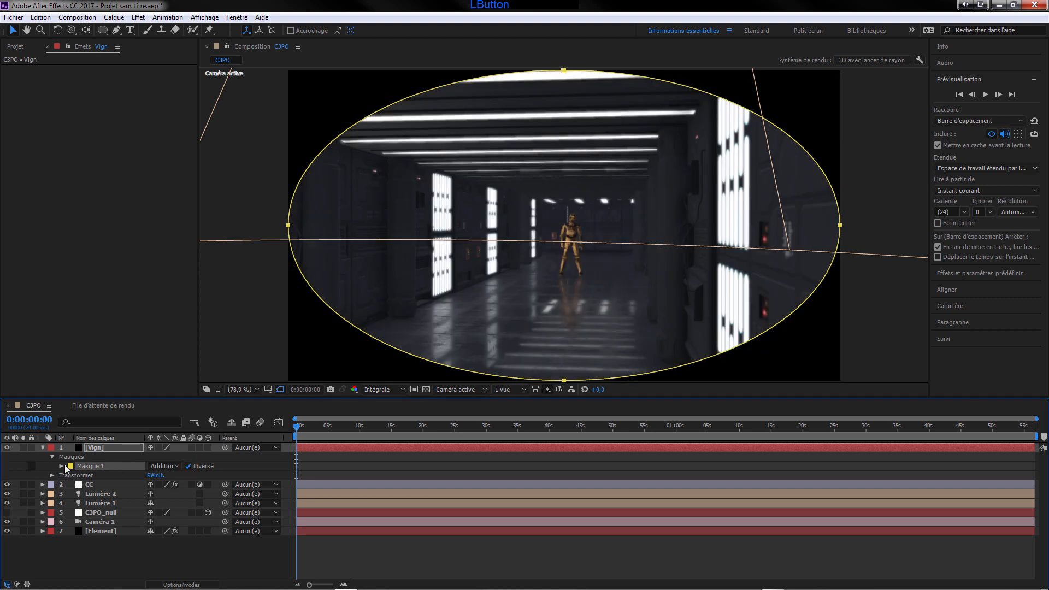
left_click(62, 466)
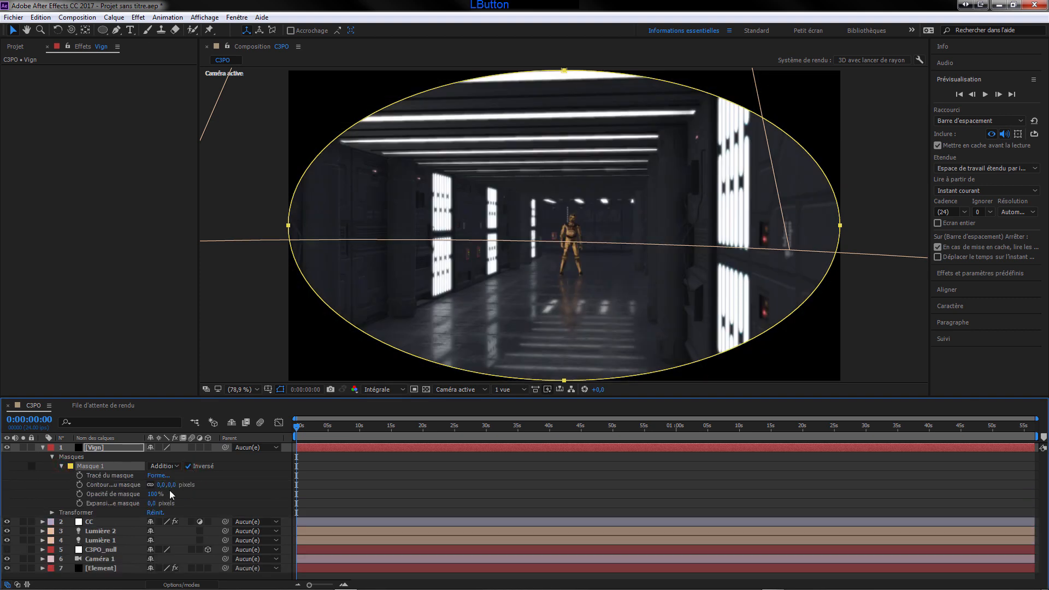
left_click_drag(162, 485, 305, 484)
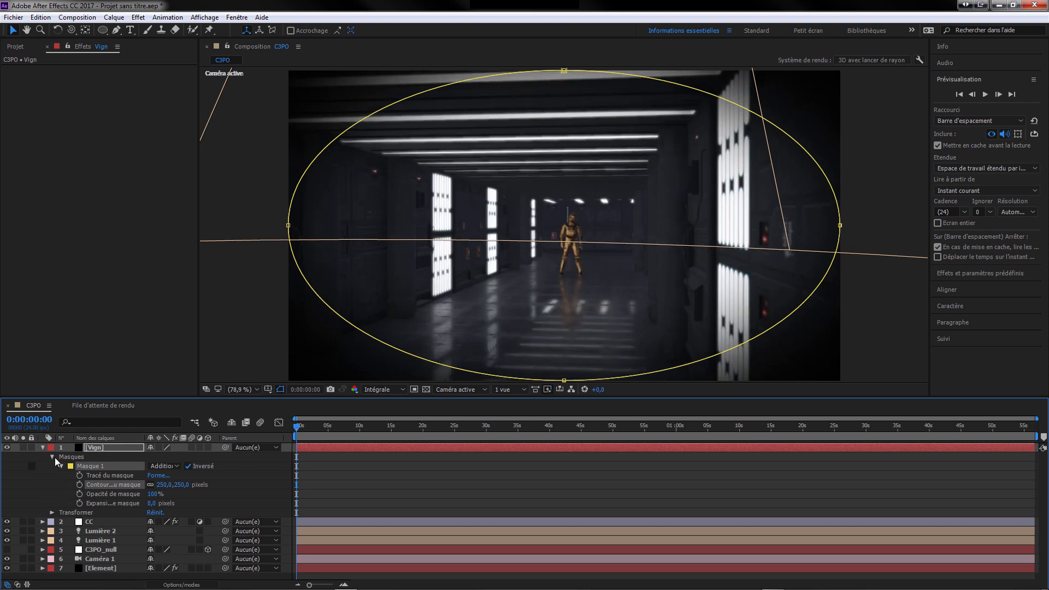
Lower the Vign layer's opacity to 60 %, collapse its properties and deselect it
left_click(52, 513)
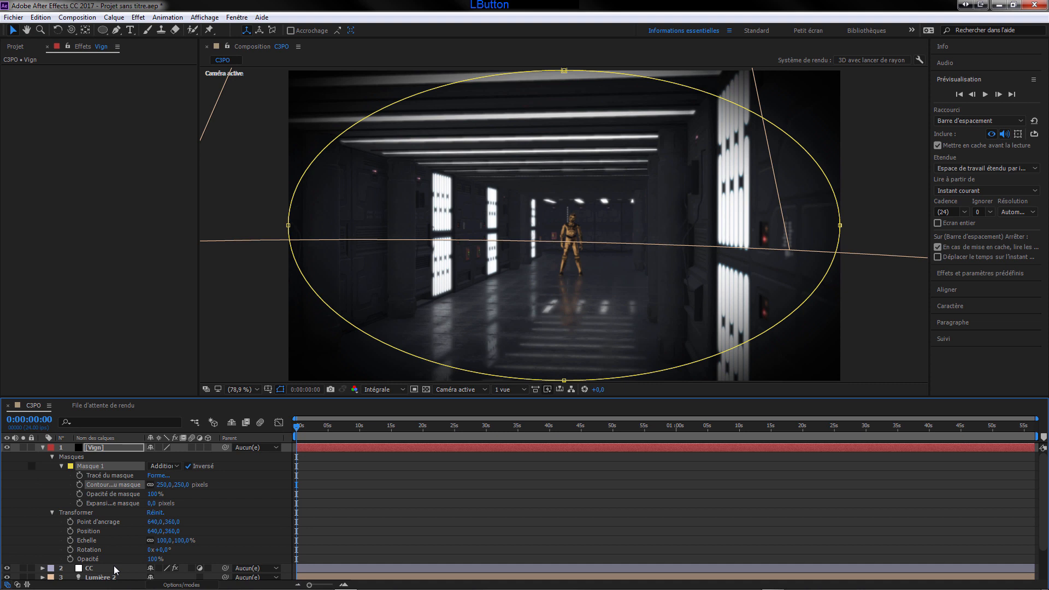
left_click_drag(154, 559, 136, 561)
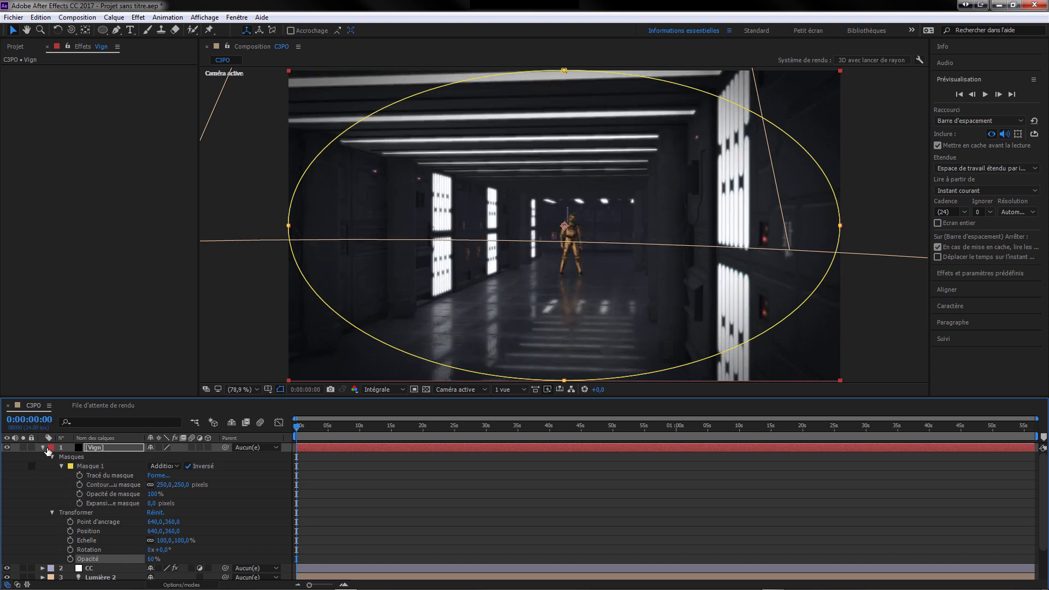
left_click(42, 447)
left_click(86, 530)
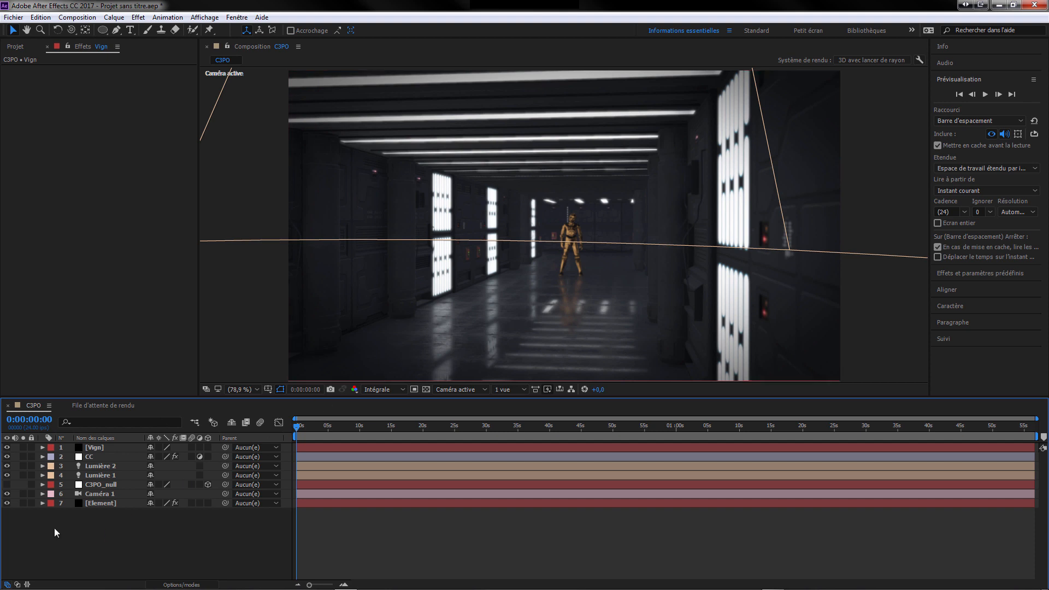
left_click(92, 536)
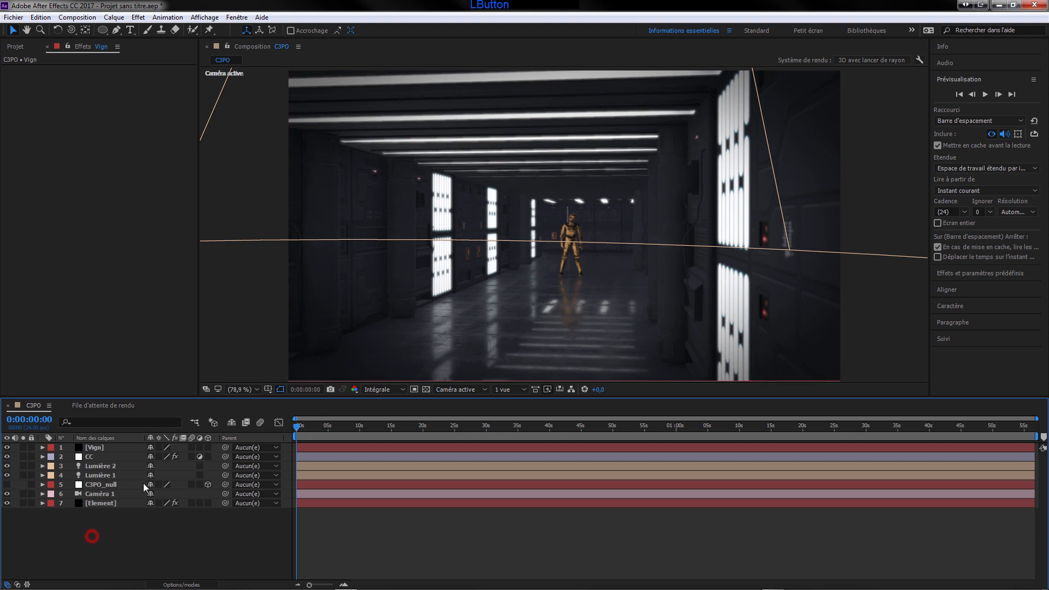
Import Bande noir 720p.psd from the Bandes Noir folder on Work (D:) as merged-layer footage and place it above the Vign layer
left_click(17, 48)
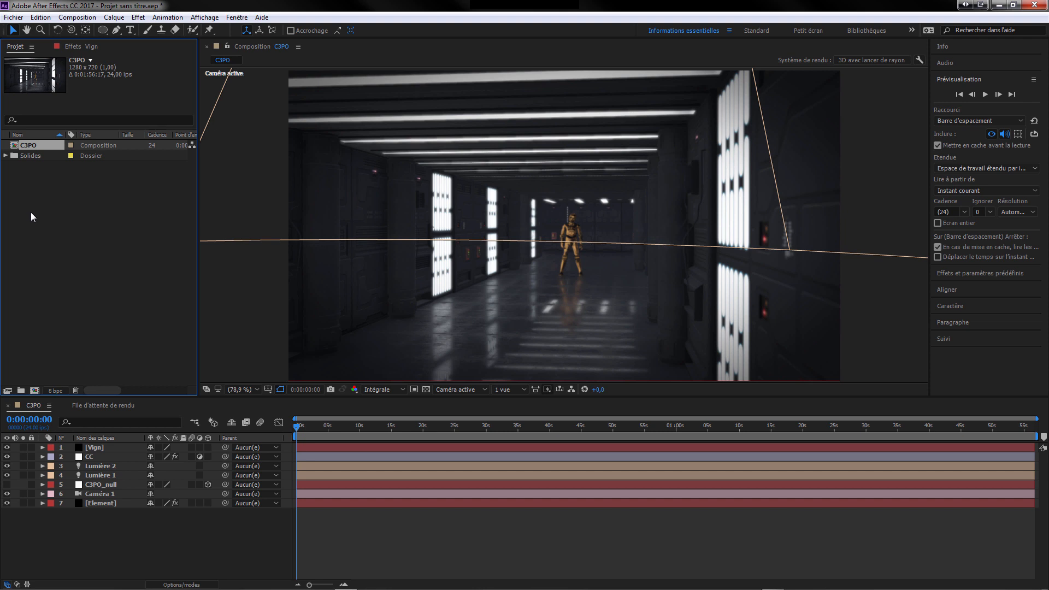
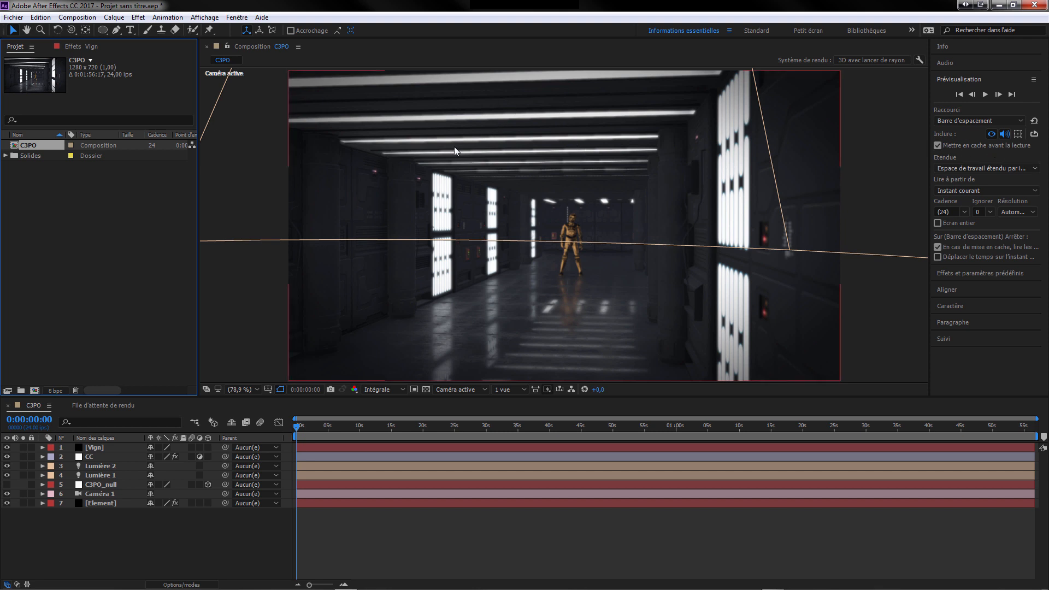
right_click(37, 198)
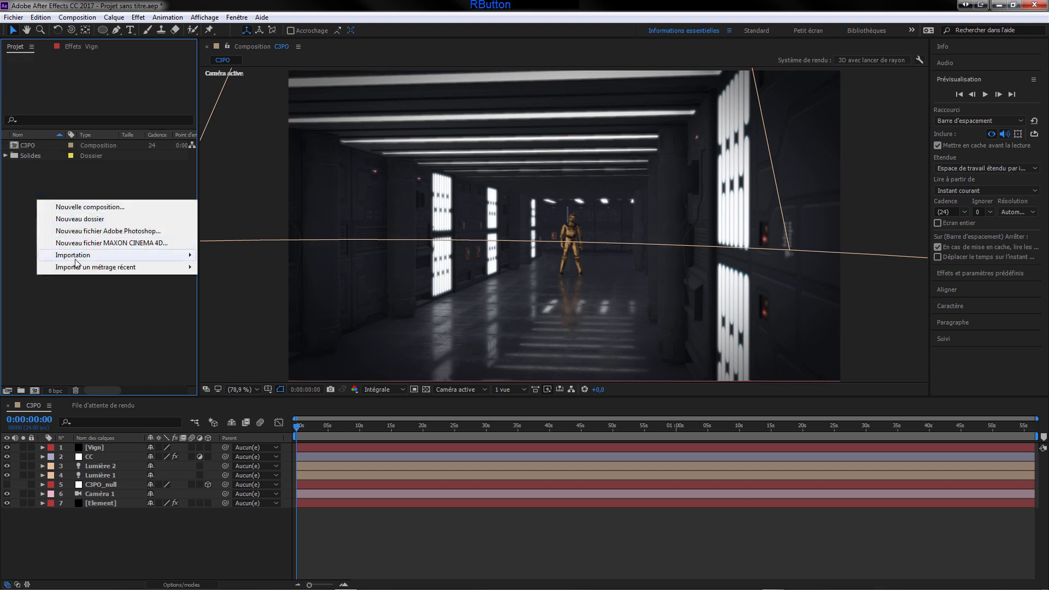
mouse_move(84, 258)
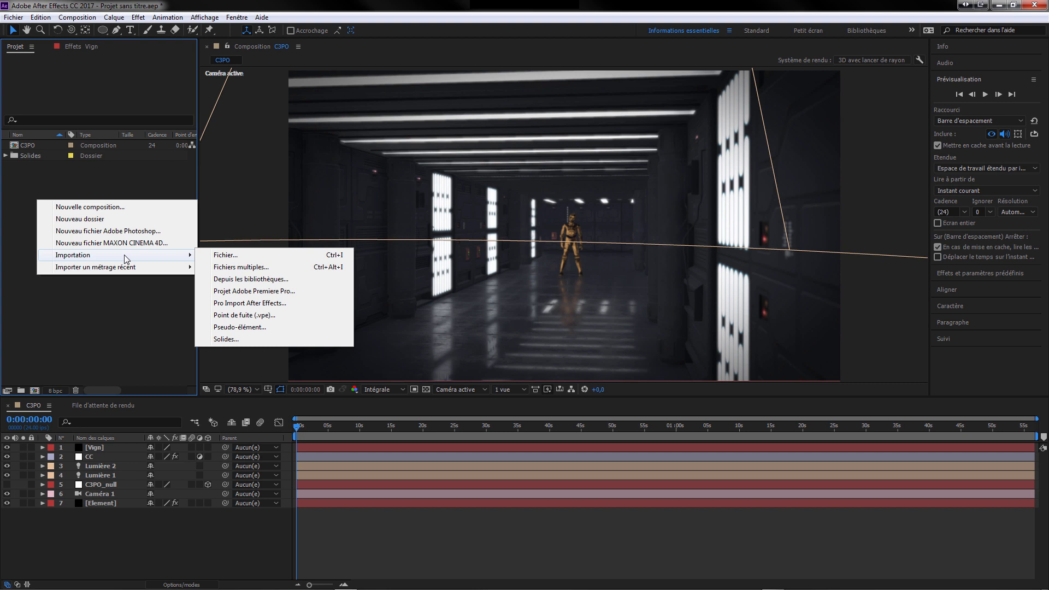
left_click(215, 255)
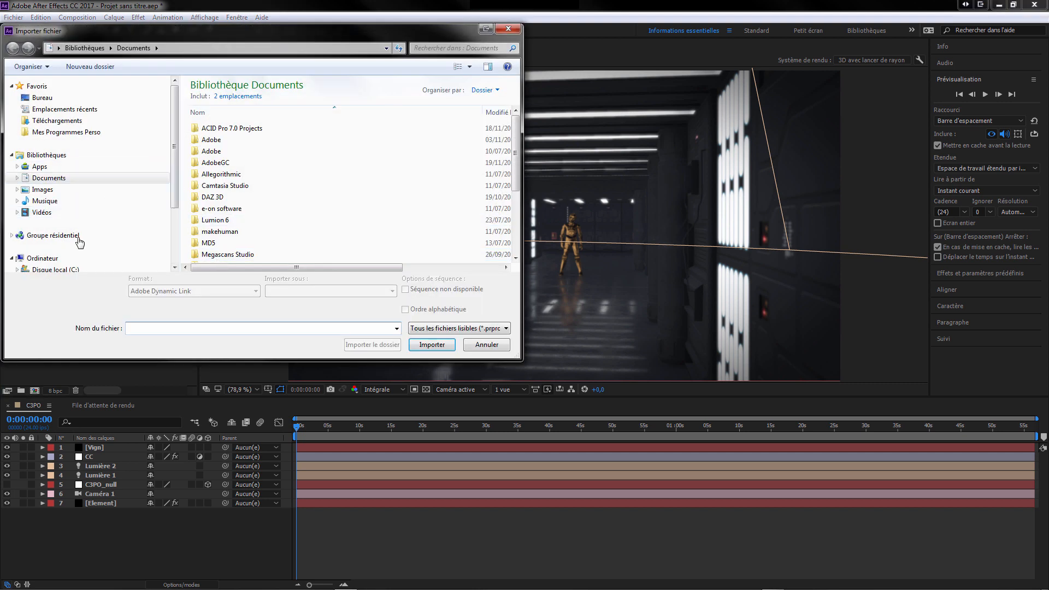
left_click_drag(172, 161, 175, 232)
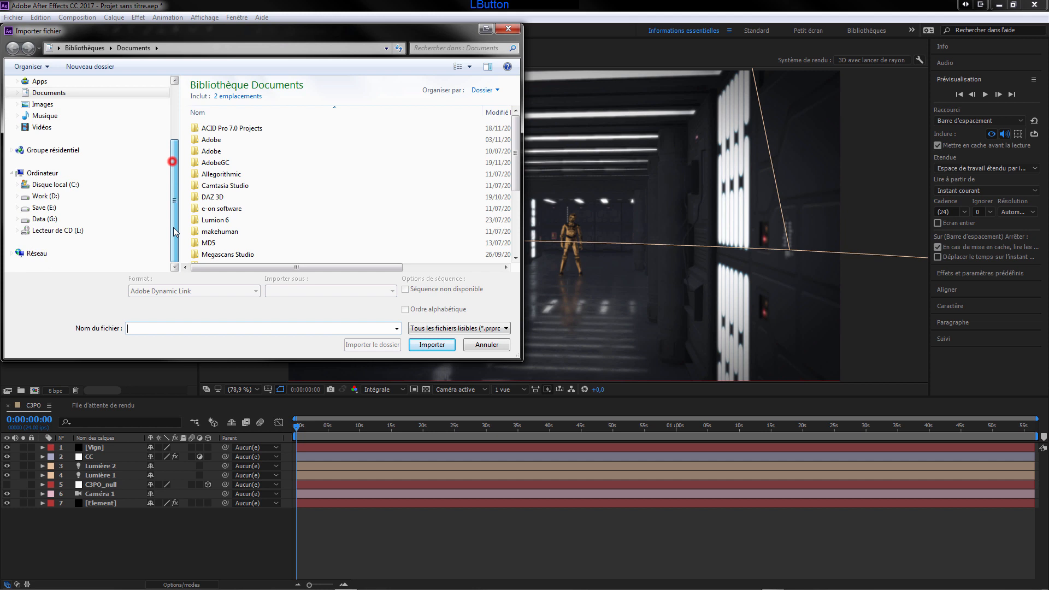
left_click(40, 197)
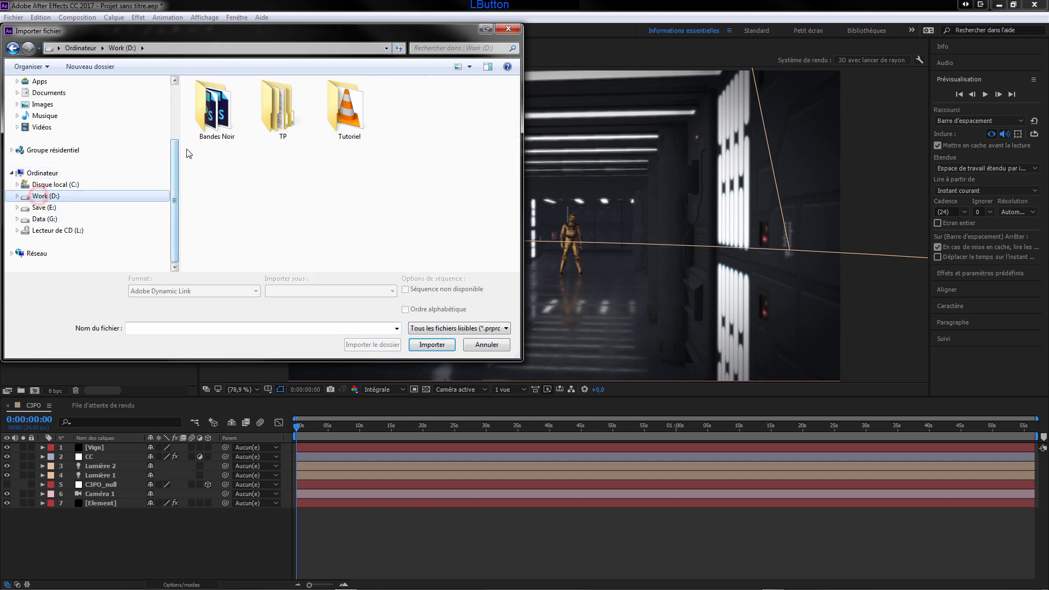
double_click(217, 109)
left_click(220, 109)
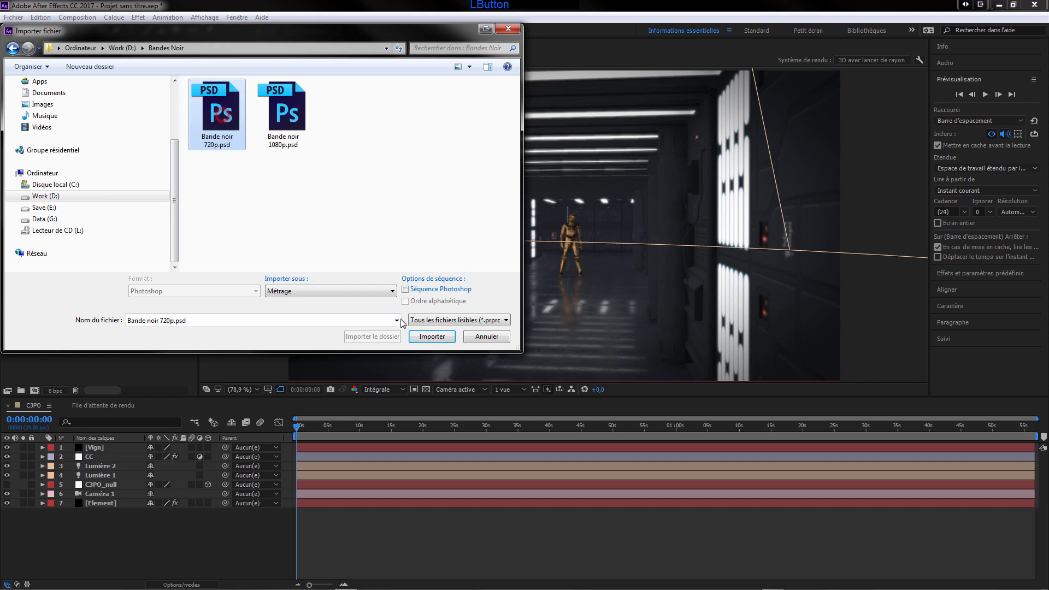
left_click(432, 337)
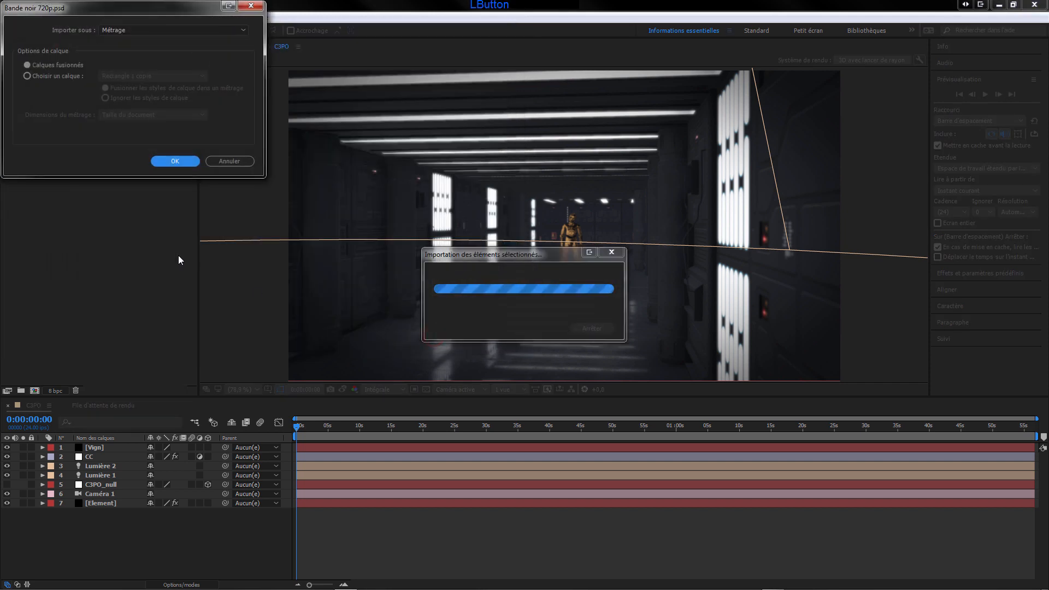
left_click(172, 161)
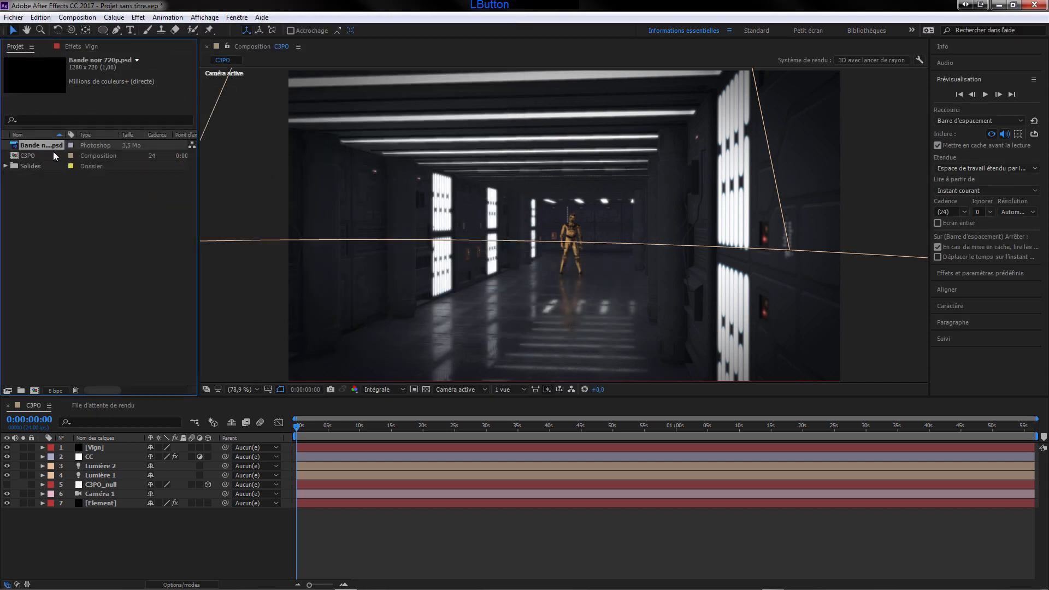
mouse_move(42, 146)
left_mouse_down()
mouse_move(57, 203)
mouse_move(77, 448)
left_mouse_up()
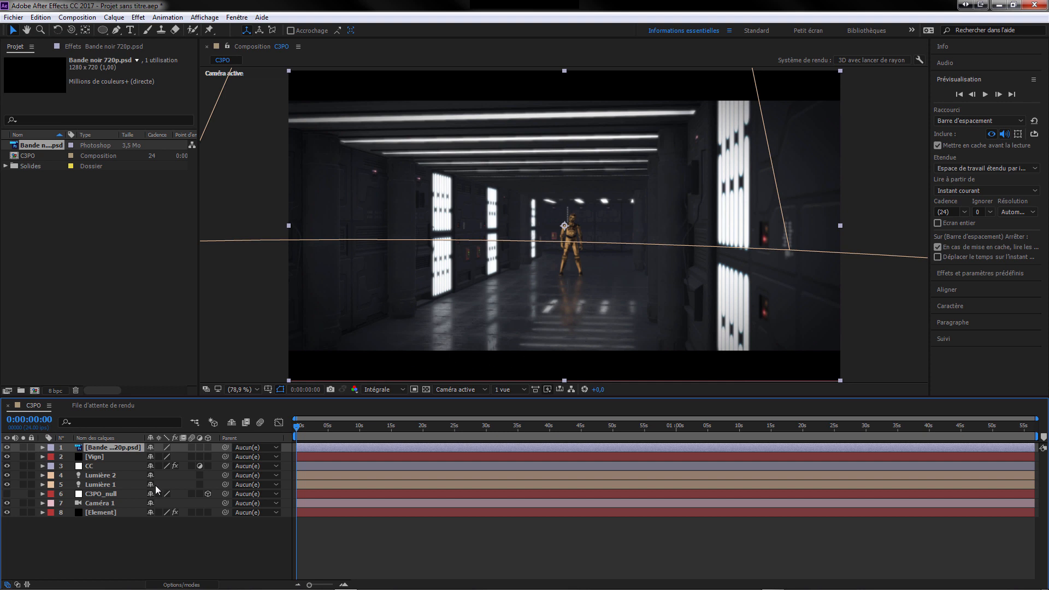
left_click(84, 530)
Set Motion Blur to On in the render settings of the Element layer's effect
left_click(97, 514)
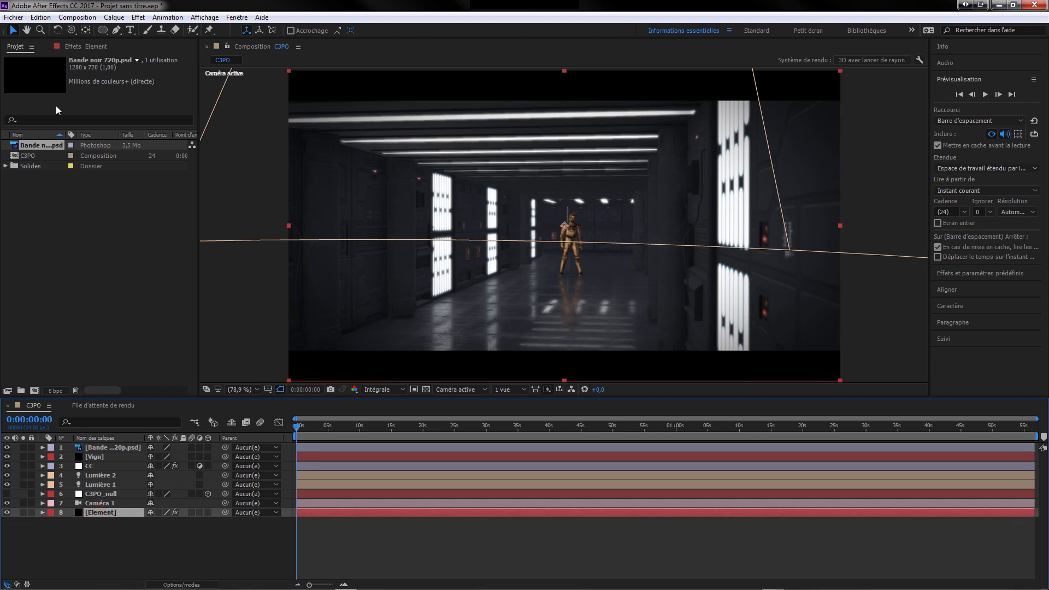
left_click(87, 46)
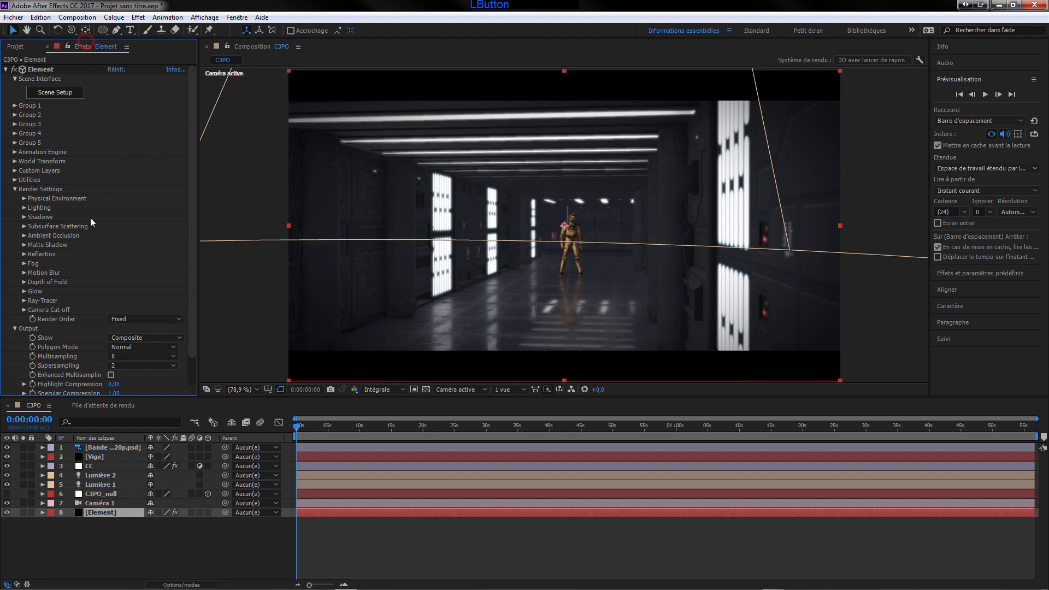
left_click(24, 309)
left_click(24, 310)
left_click(24, 272)
left_click(160, 283)
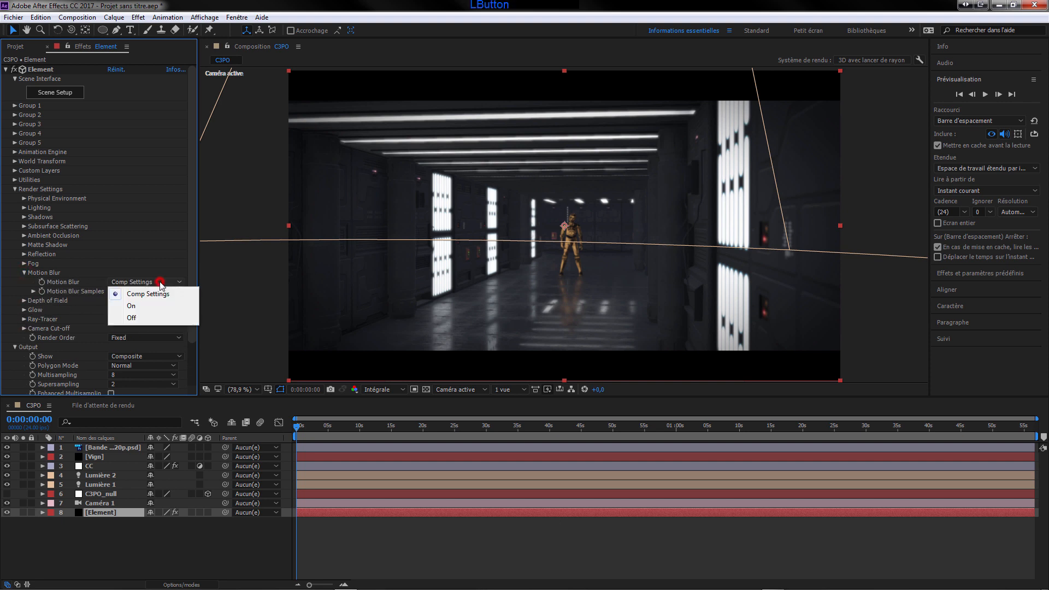
left_click(141, 306)
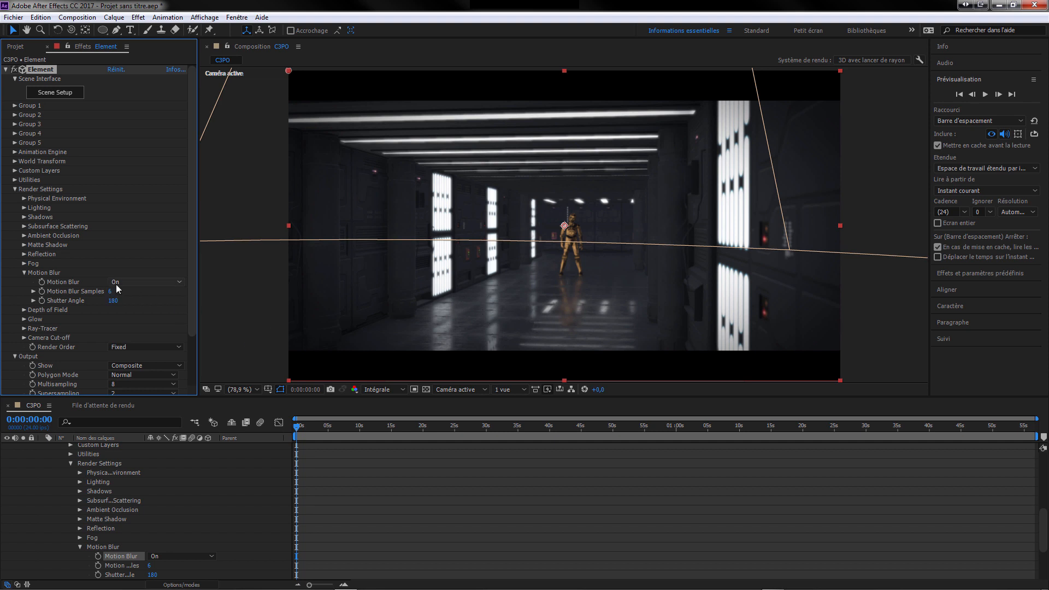
left_click(25, 273)
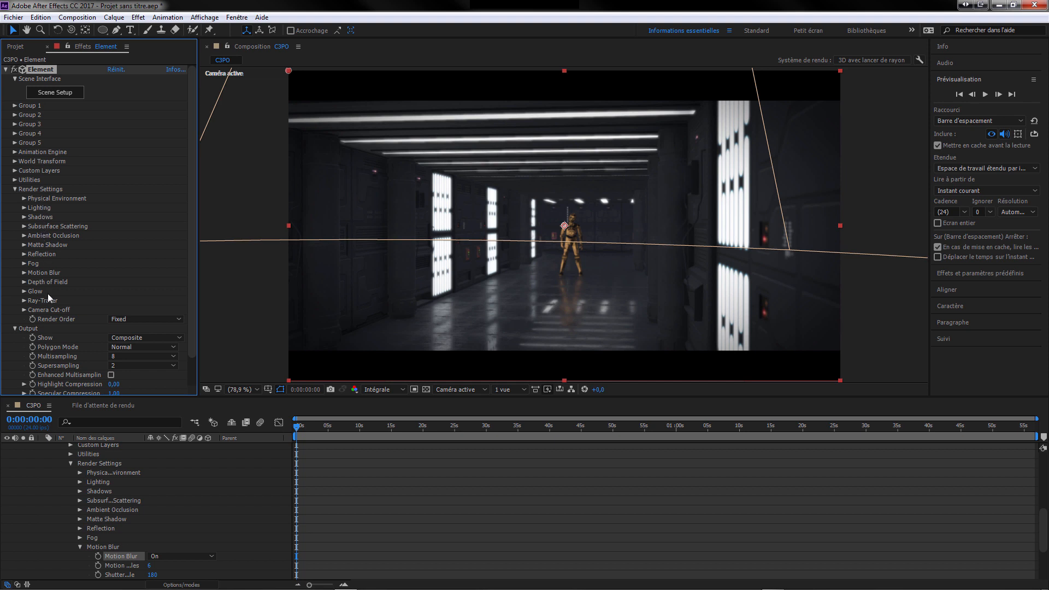
Enable enhanced multisampling in Element's output settings, collapse the effect and layer properties, and deselect the layer
left_click(111, 375)
left_click(14, 329)
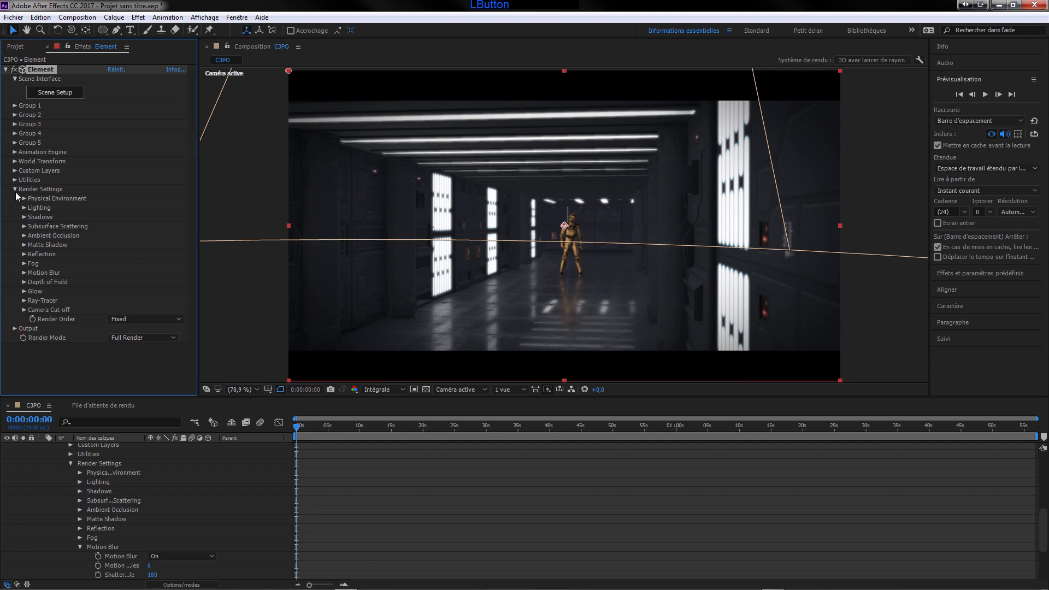
left_click(14, 189)
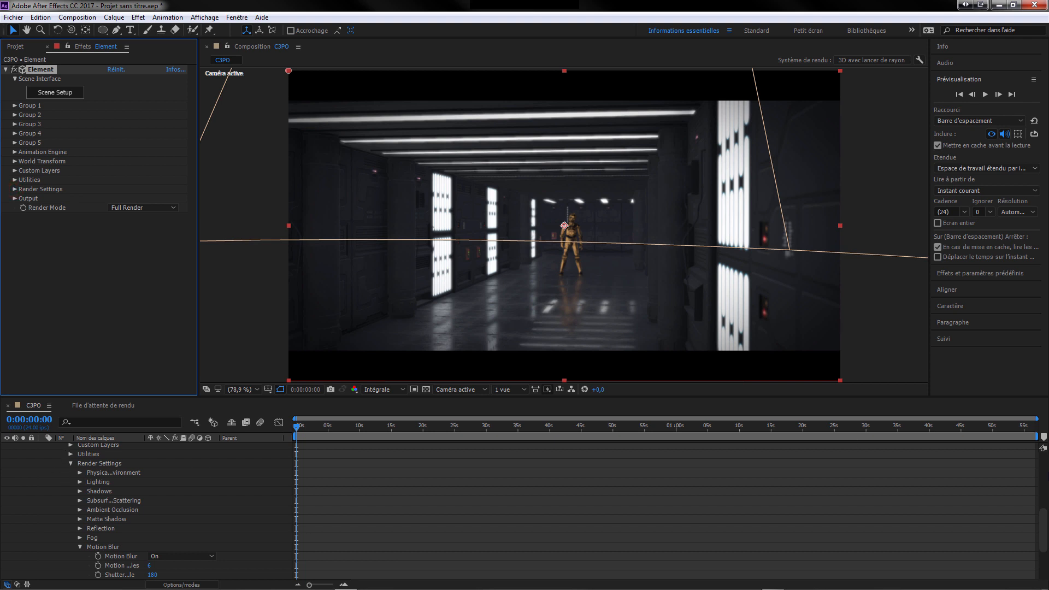
left_click_drag(1044, 536, 1044, 417)
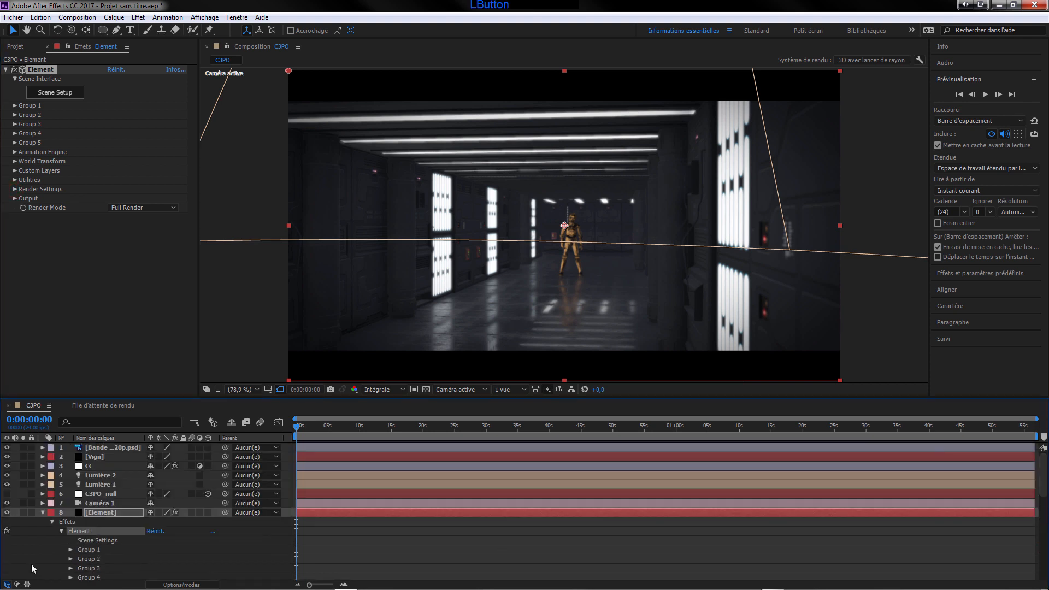
left_click(43, 513)
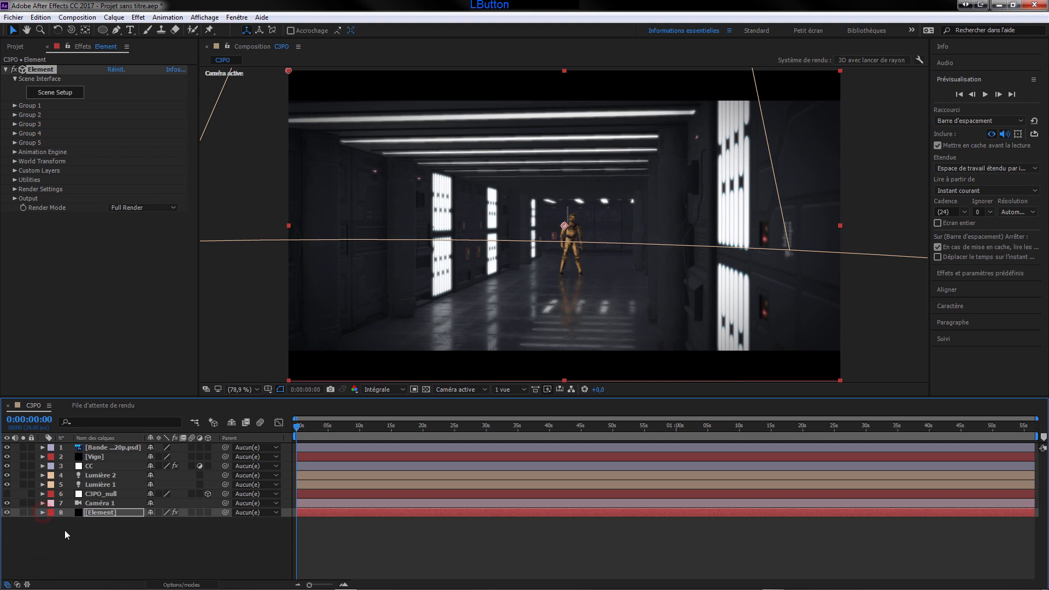
left_click(100, 546)
Add the Ajout de grain effect to the CC layer with display mode Résultat final and the Kodak Vision 500T (5279) preset
left_click(91, 466)
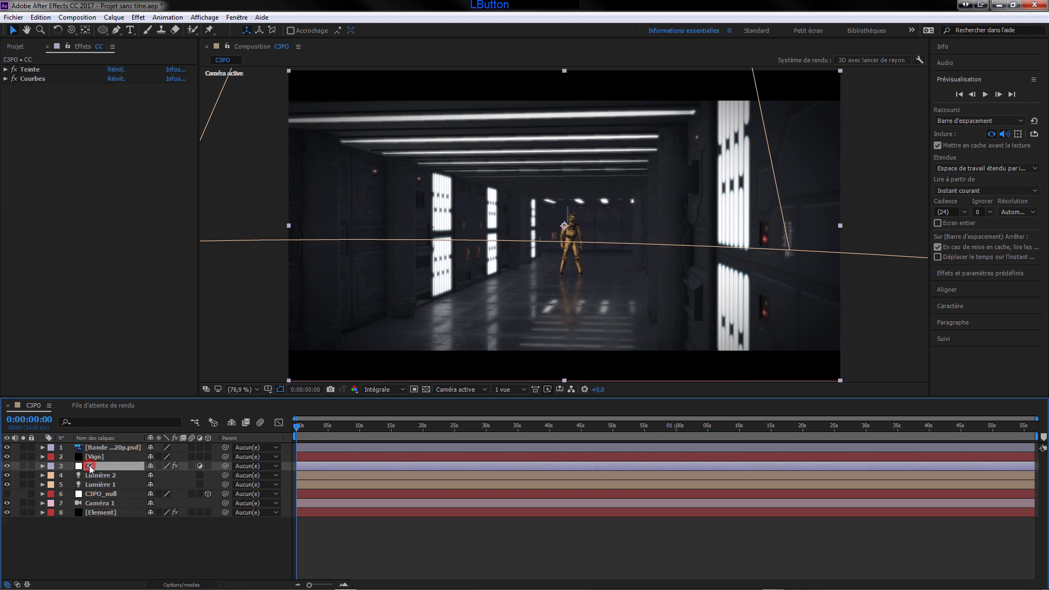
right_click(34, 155)
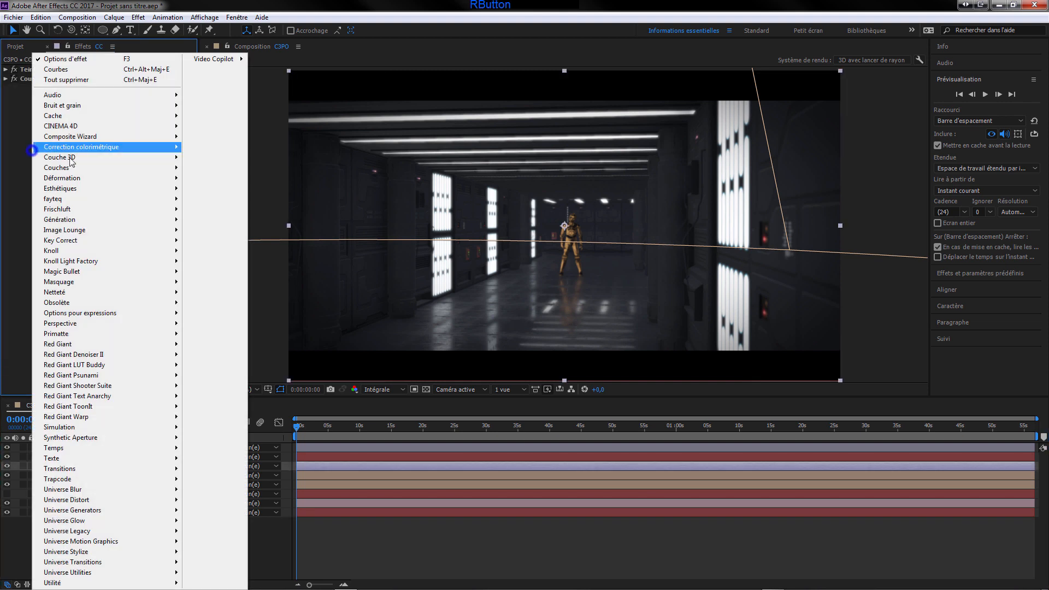
mouse_move(82, 105)
left_click(216, 108)
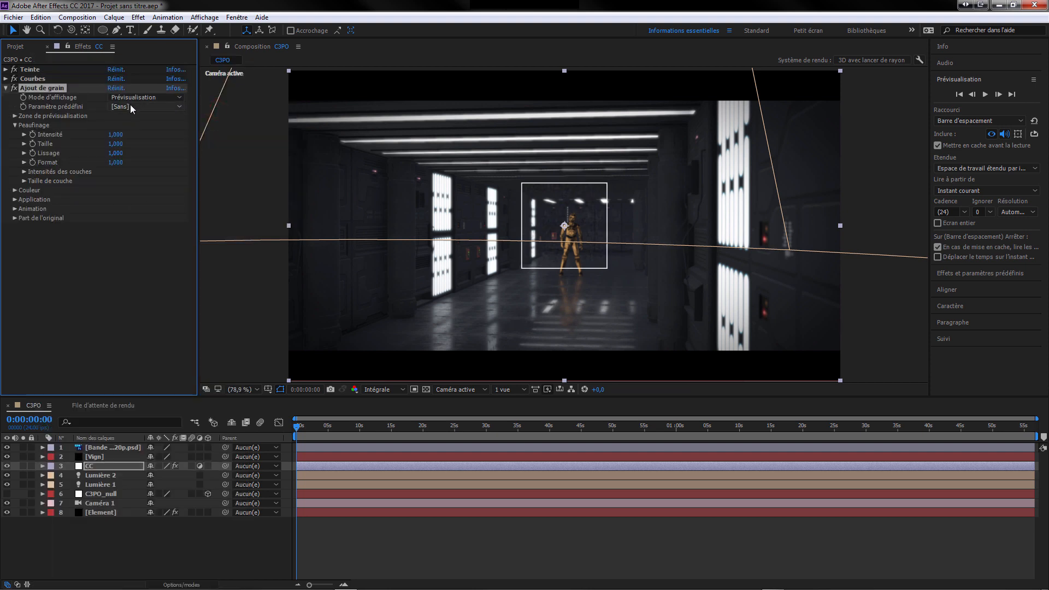
left_click(136, 98)
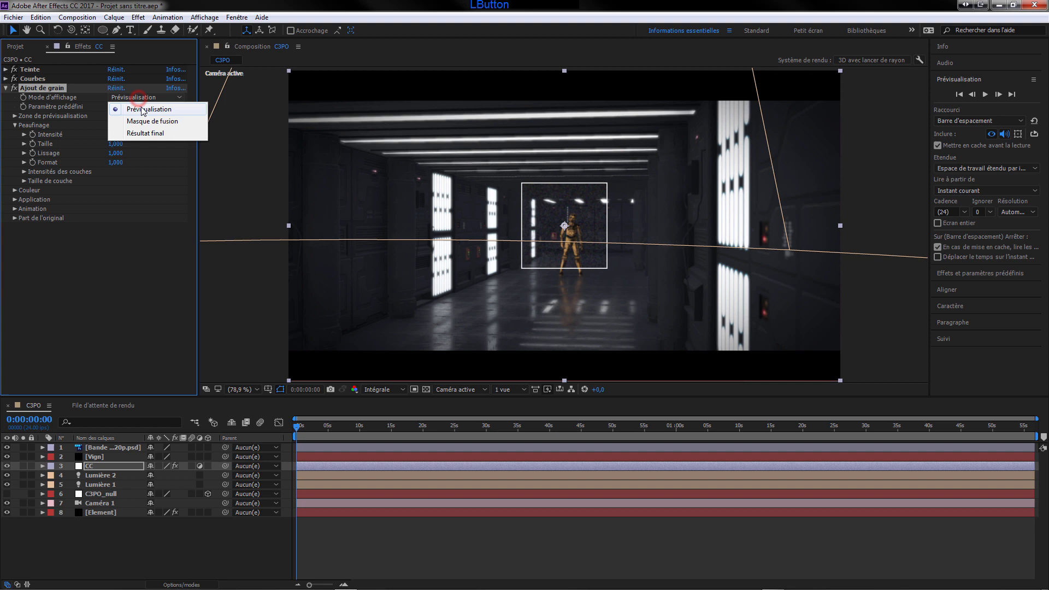
left_click(146, 133)
left_click(132, 106)
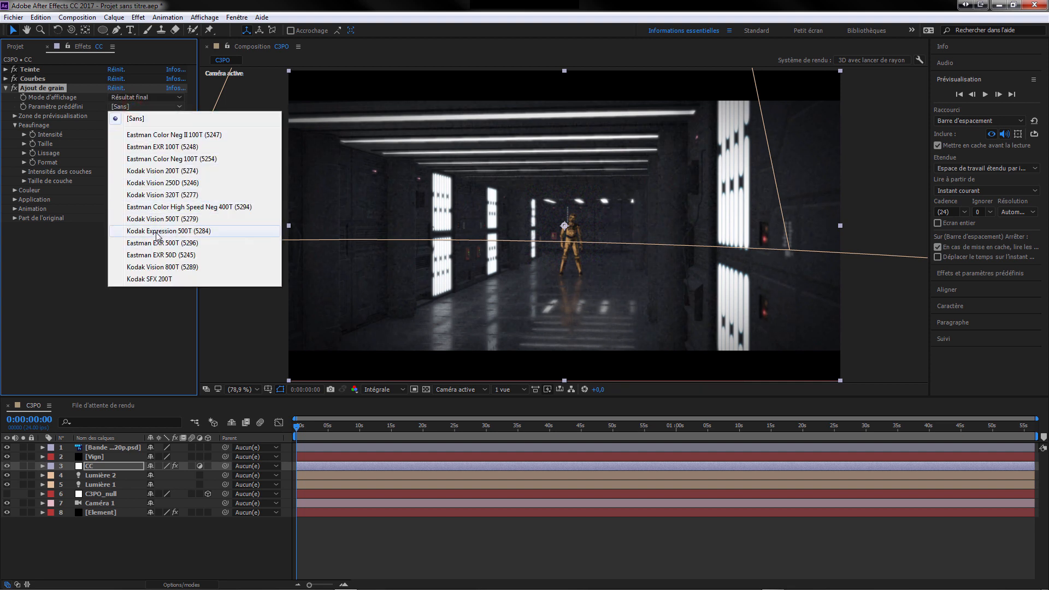
left_click(167, 221)
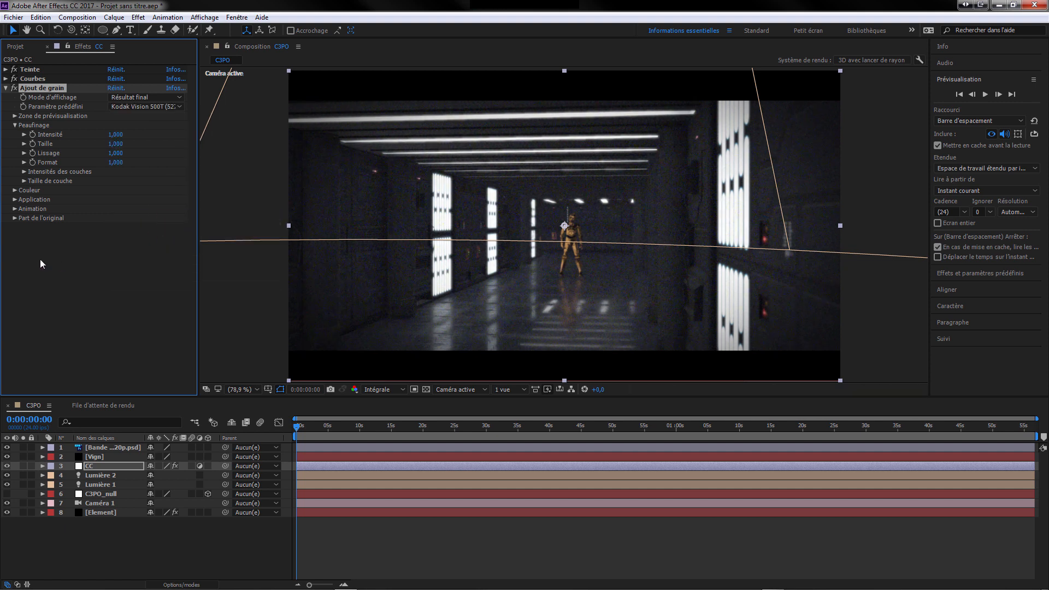
Set the grain's intensity and size to 0,3 and make it monochromatic
left_click(116, 135)
type("0,3")
left_click(115, 144)
type("0,3")
left_click(95, 257)
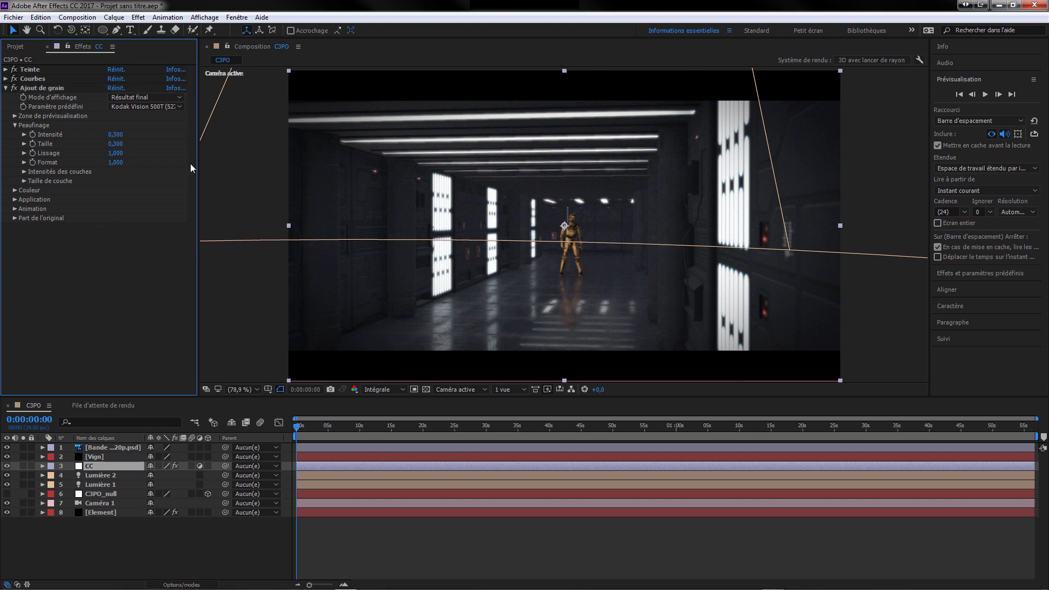
left_click(15, 190)
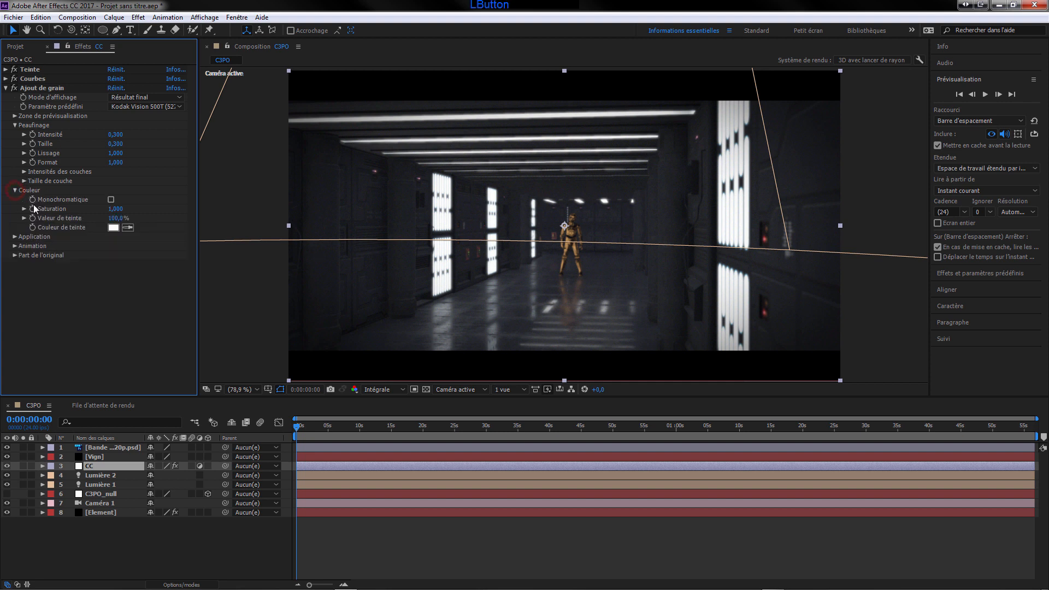
left_click(111, 200)
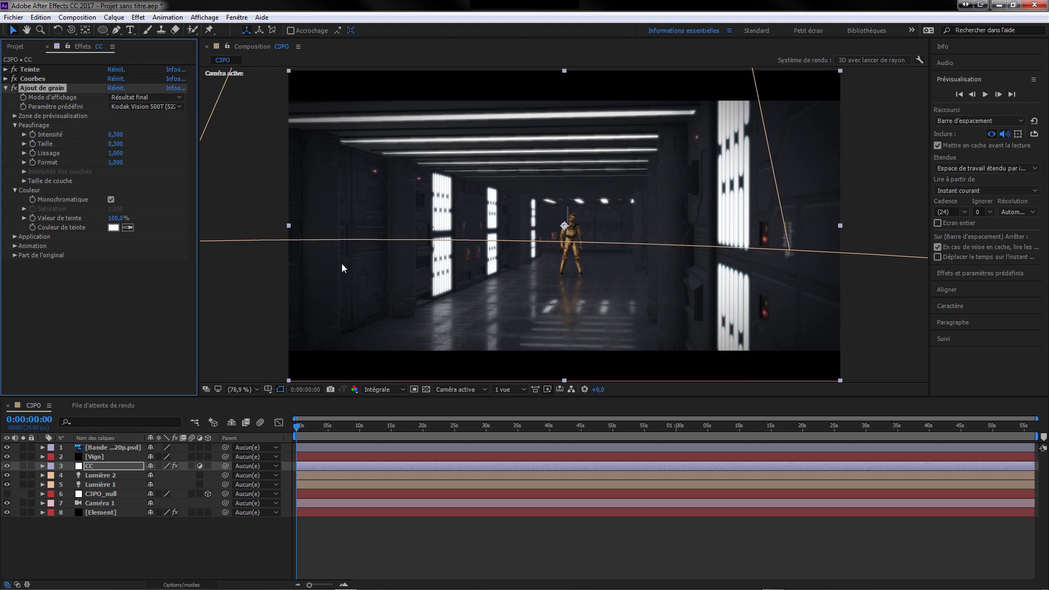
Remove the Ajout de grain effect from the CC layer and deselect the layer
left_click(7, 90)
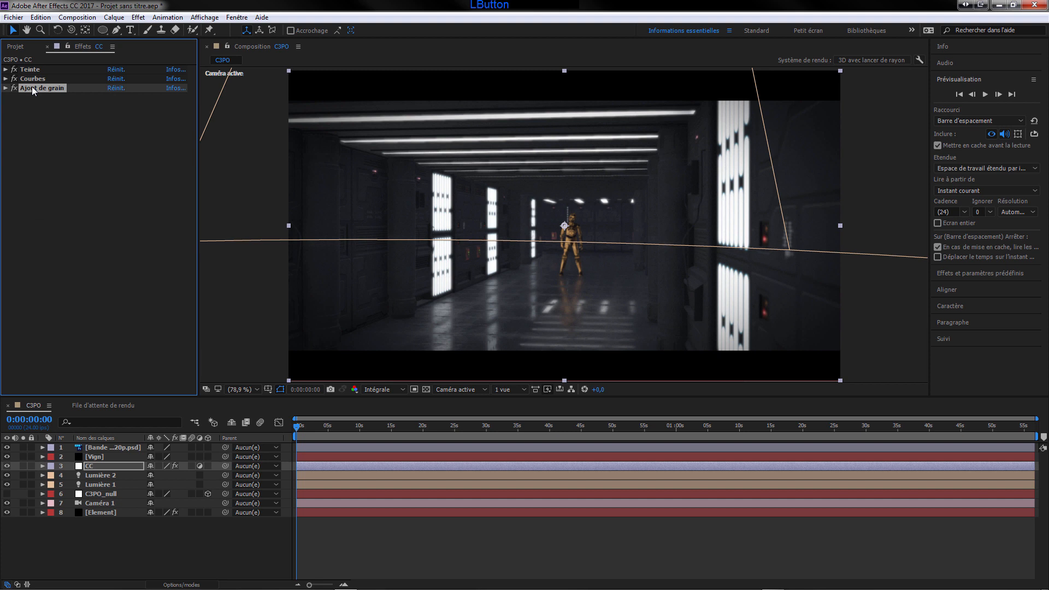
key("Delete")
left_click(42, 134)
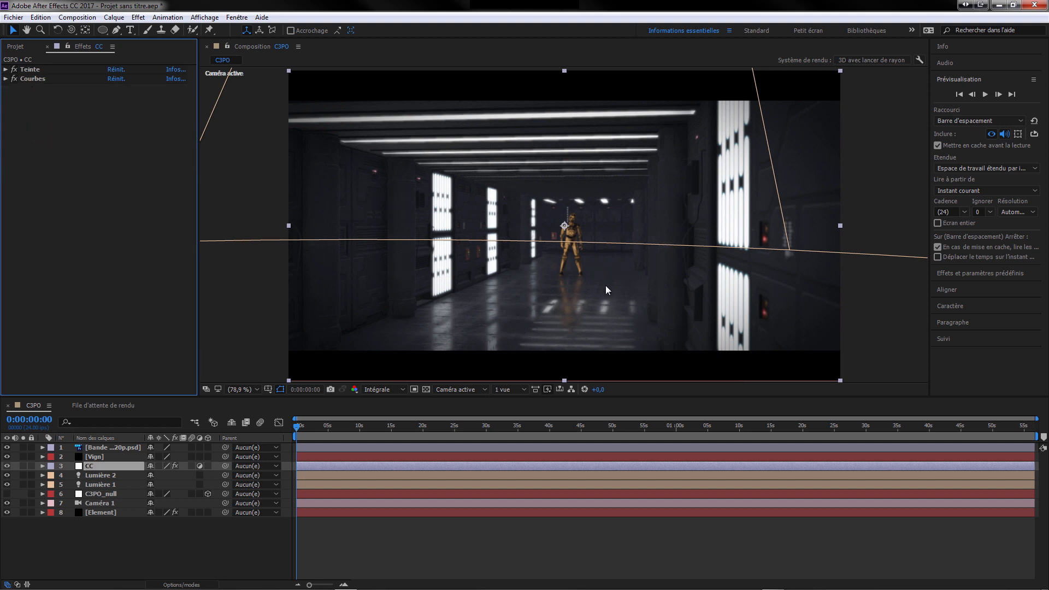
left_click(99, 522)
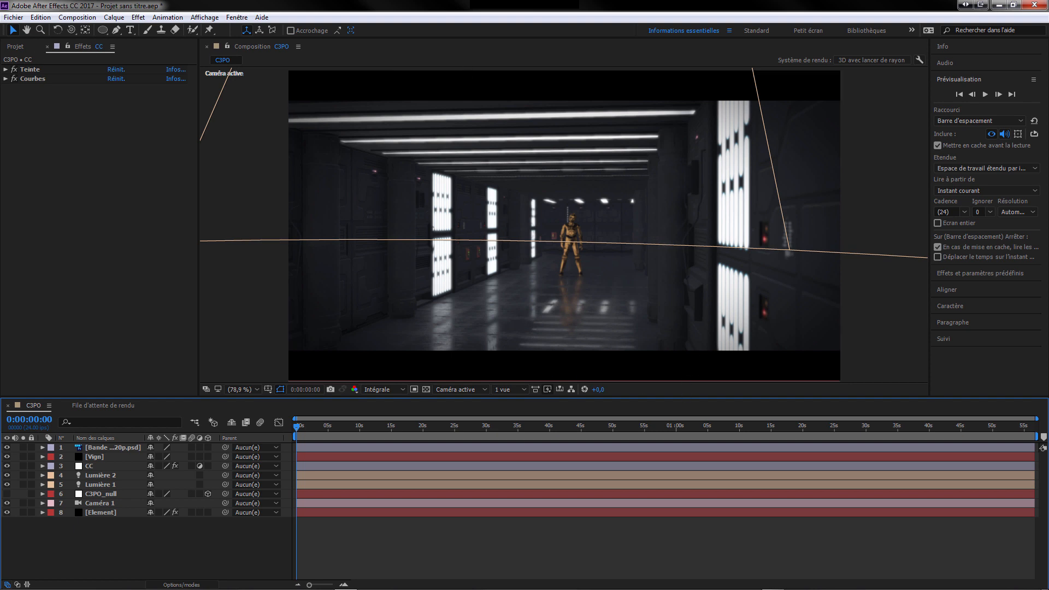
Start saving the project and browse to the Tutoriel folder on the Work (D:) drive
left_click(14, 18)
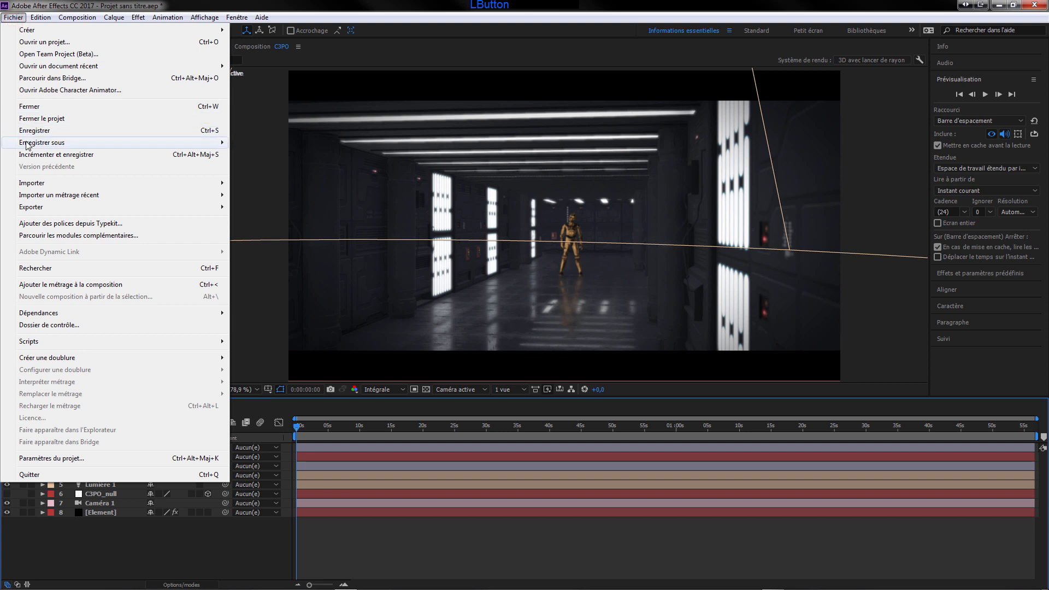
left_click(42, 133)
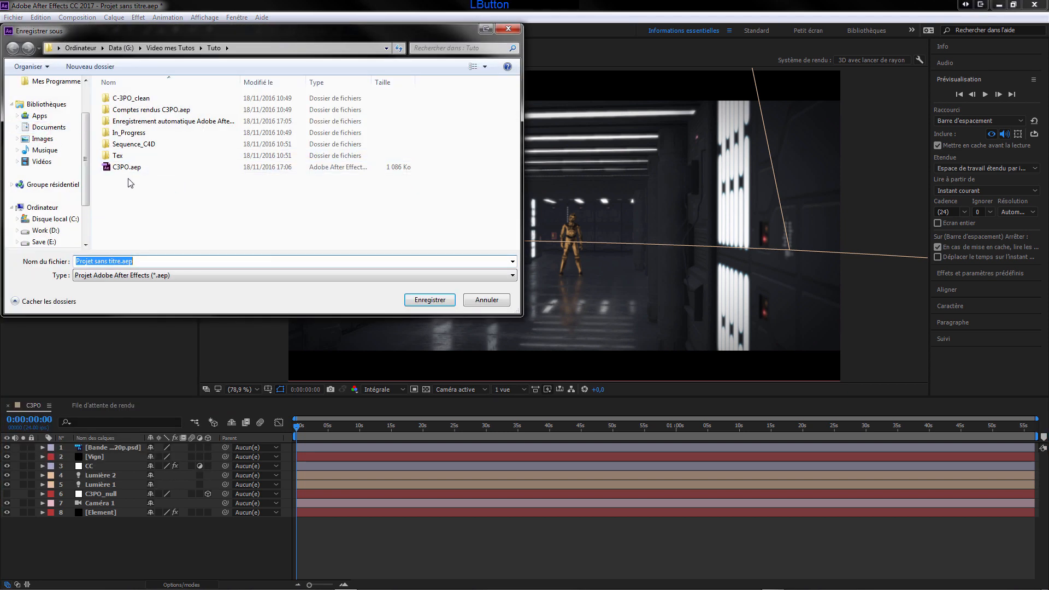
left_click(119, 48)
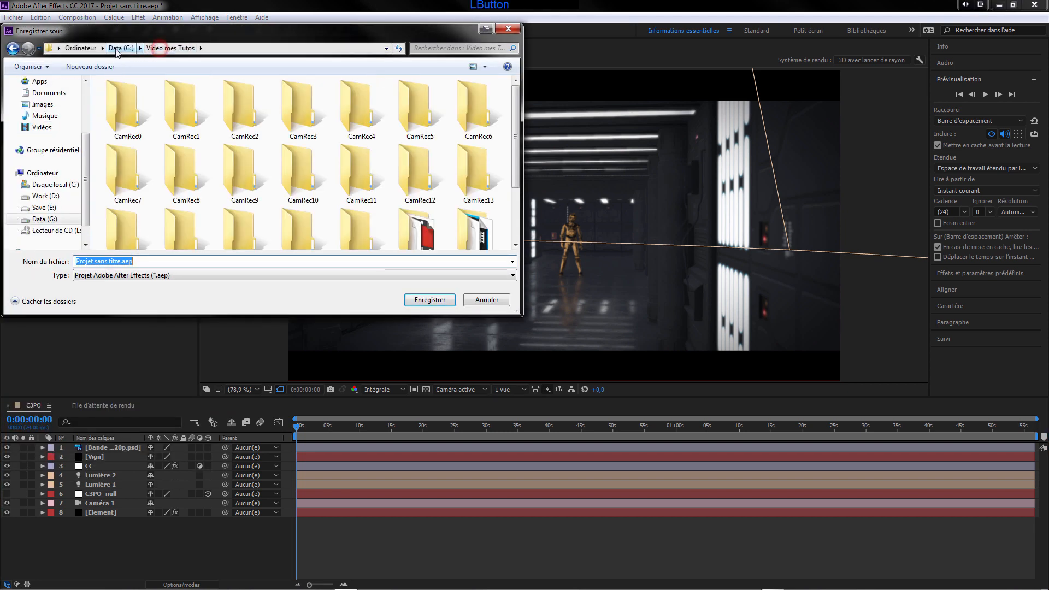
left_click(86, 49)
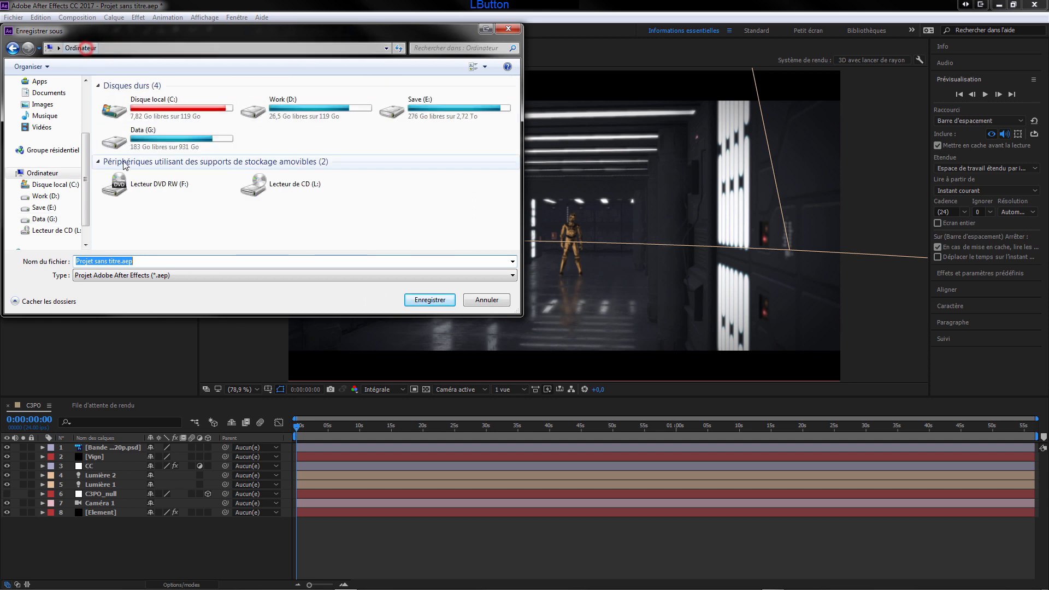
double_click(308, 110)
double_click(237, 106)
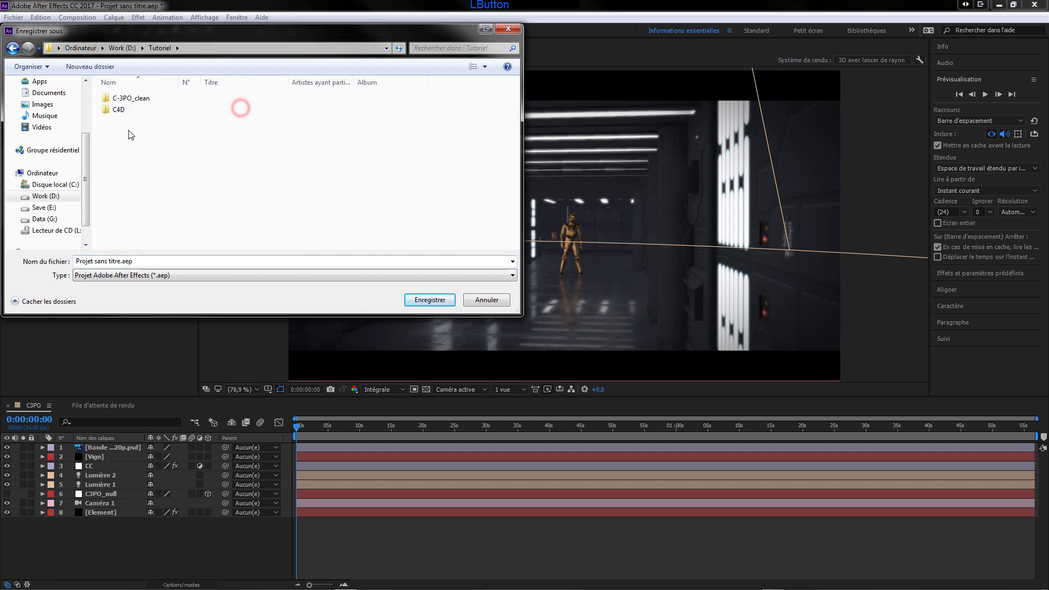
Name the project file C3PO and save it in the Tutoriel folder
left_click(120, 261)
double_click(120, 261)
key("BackSpace")
key("BackSpace")
key("BackSpace")
key("BackSpace")
key("BackSpace")
key("BackSpace")
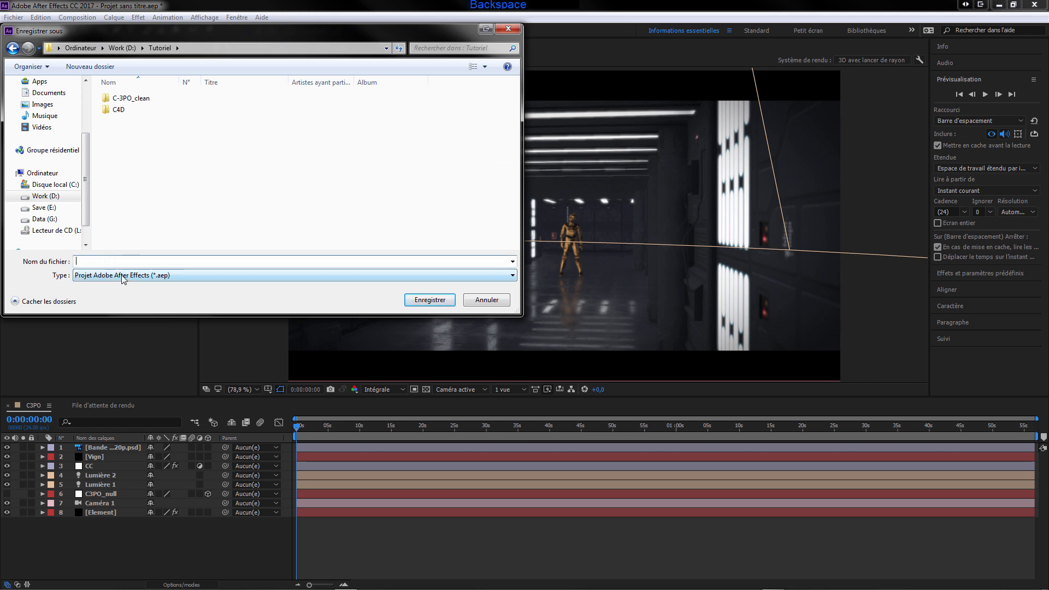
type("C3PO")
left_click(430, 299)
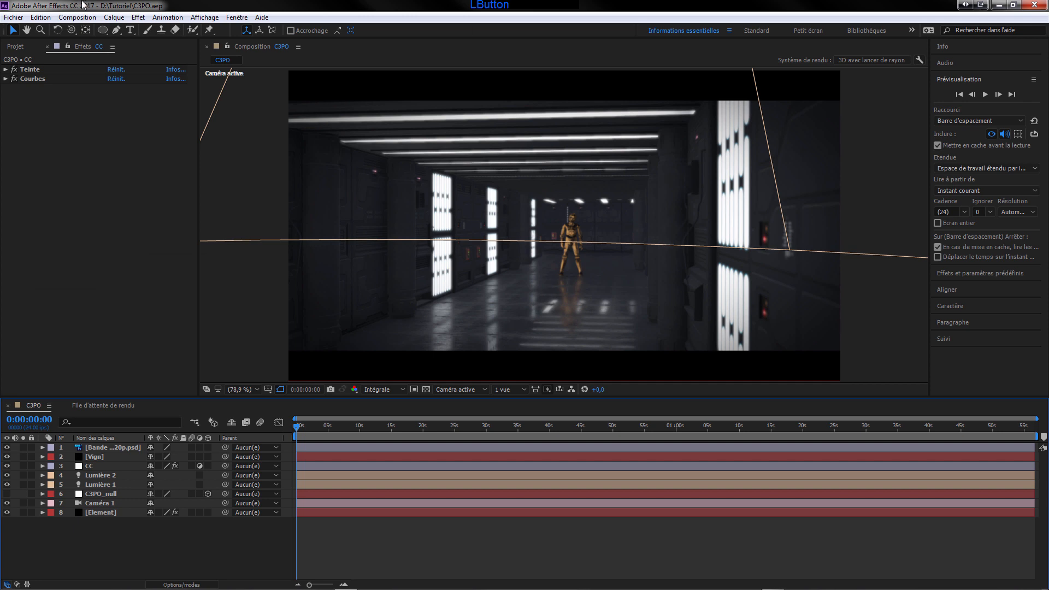
Add the C3PO composition to the render queue and accept its render settings with Optimale quality and Intégrale resolution
left_click(13, 17)
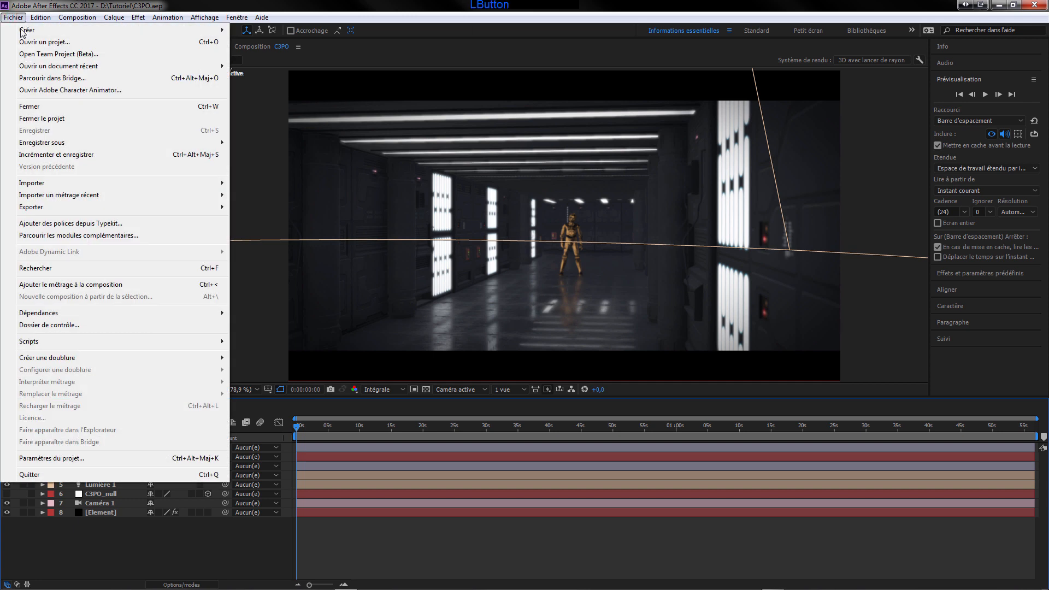
mouse_move(231, 200)
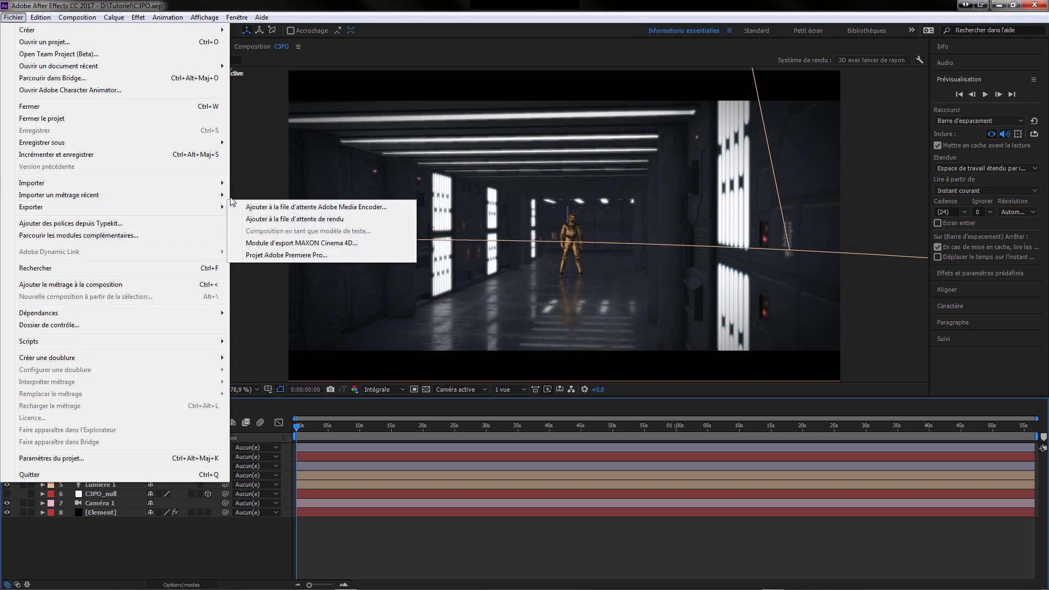
left_click(274, 221)
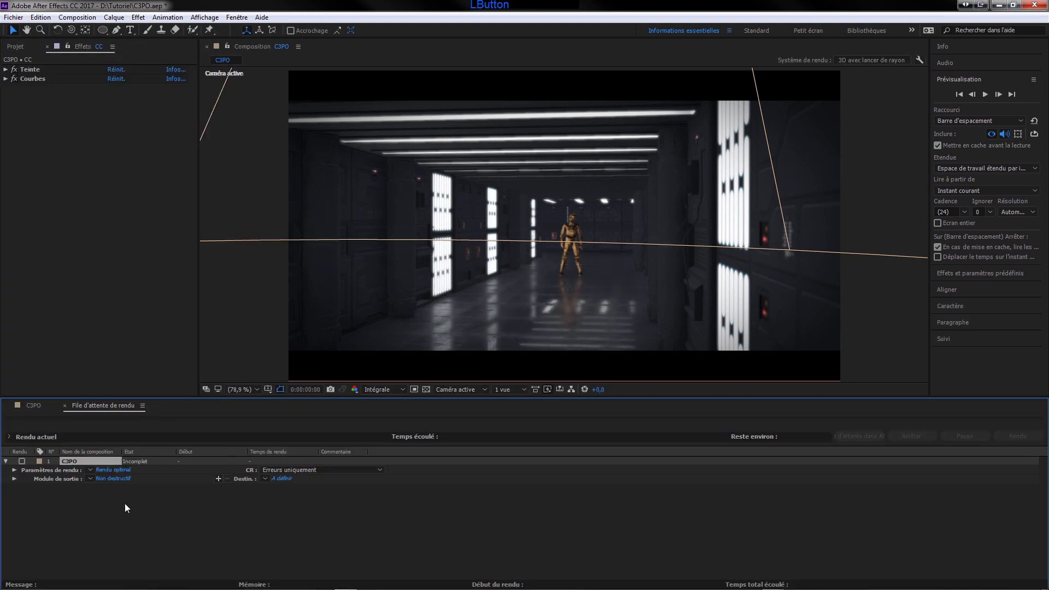
left_click(113, 470)
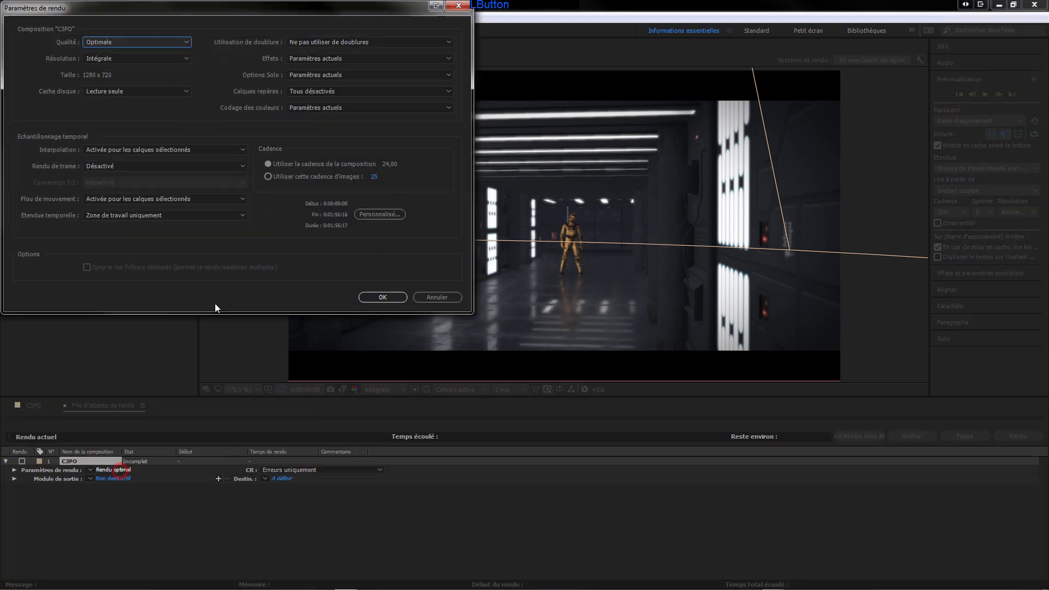
left_click(381, 298)
Set the output module format to QuickTime and the audio output to Sortie audio désactivée
left_click(118, 478)
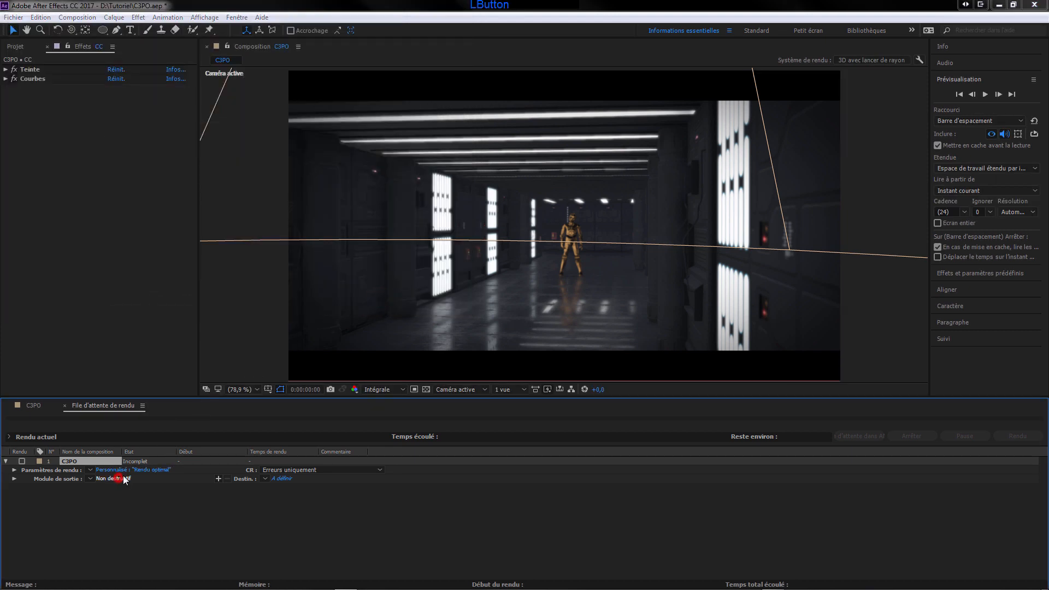
left_click(199, 61)
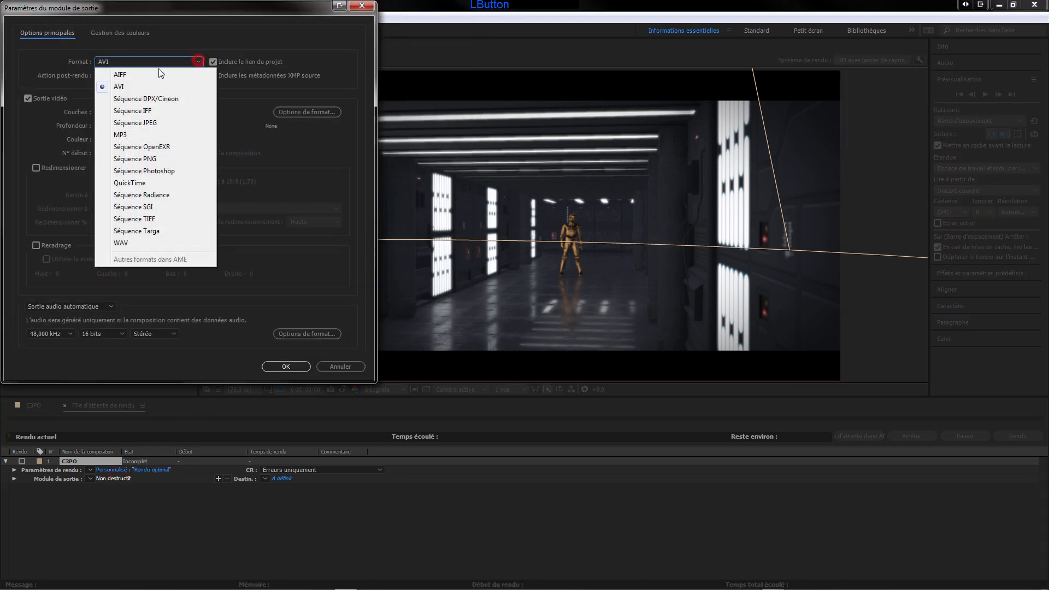
left_click(134, 184)
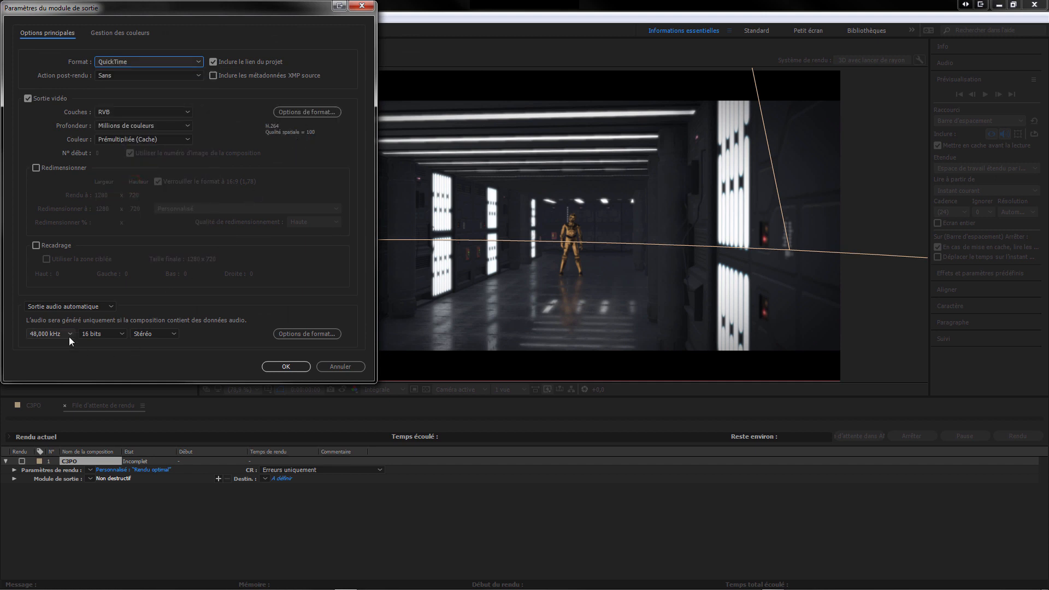
left_click(87, 307)
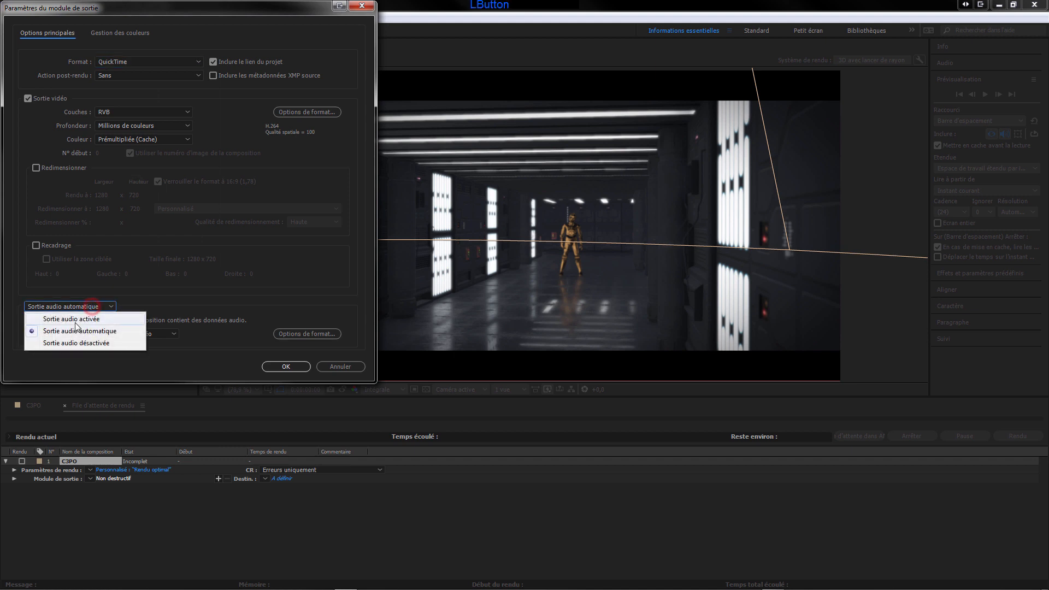
left_click(77, 344)
left_click(284, 366)
Set the render destination to C3PO.mov in the Tutoriel folder and show the project's items with none selected
left_click(282, 478)
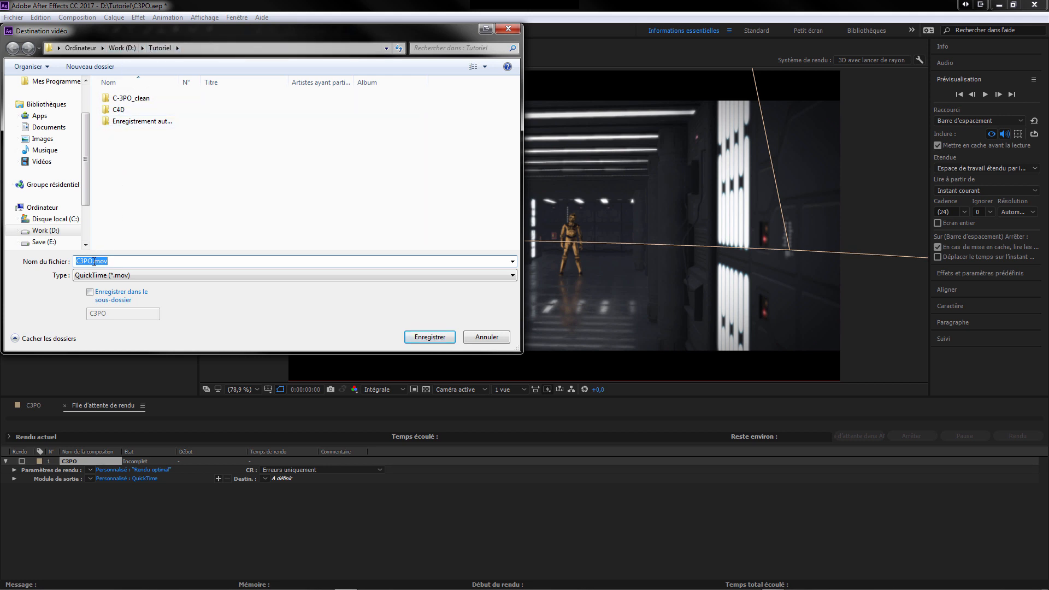
left_click(428, 337)
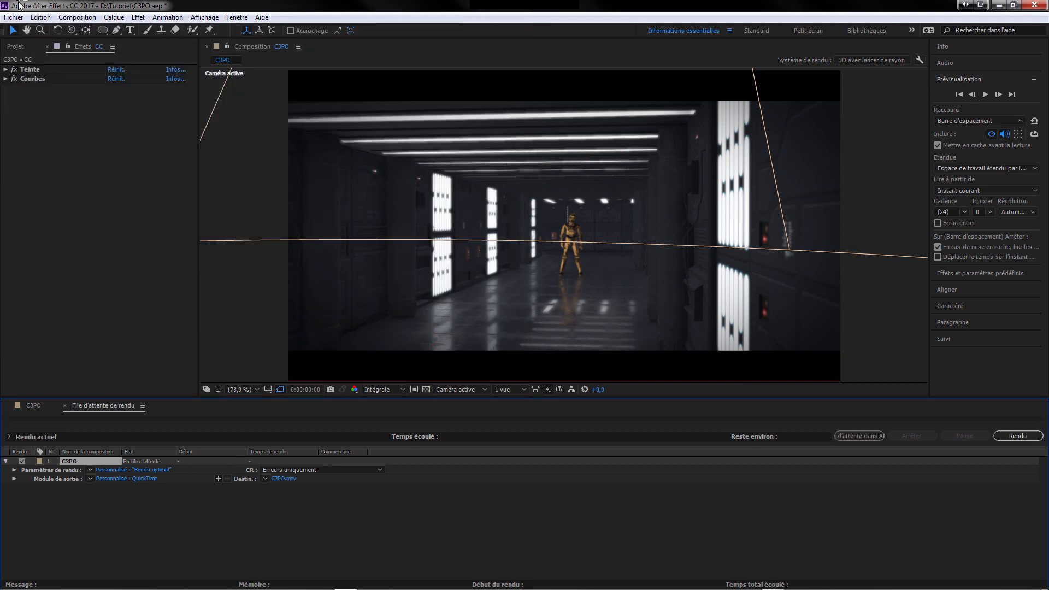
left_click(14, 47)
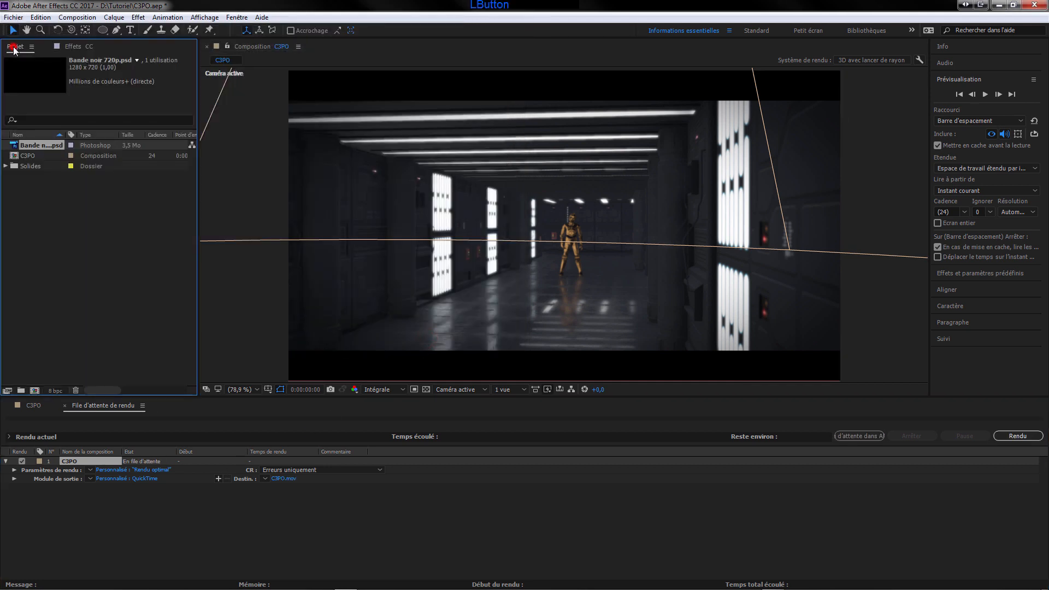
left_click(35, 212)
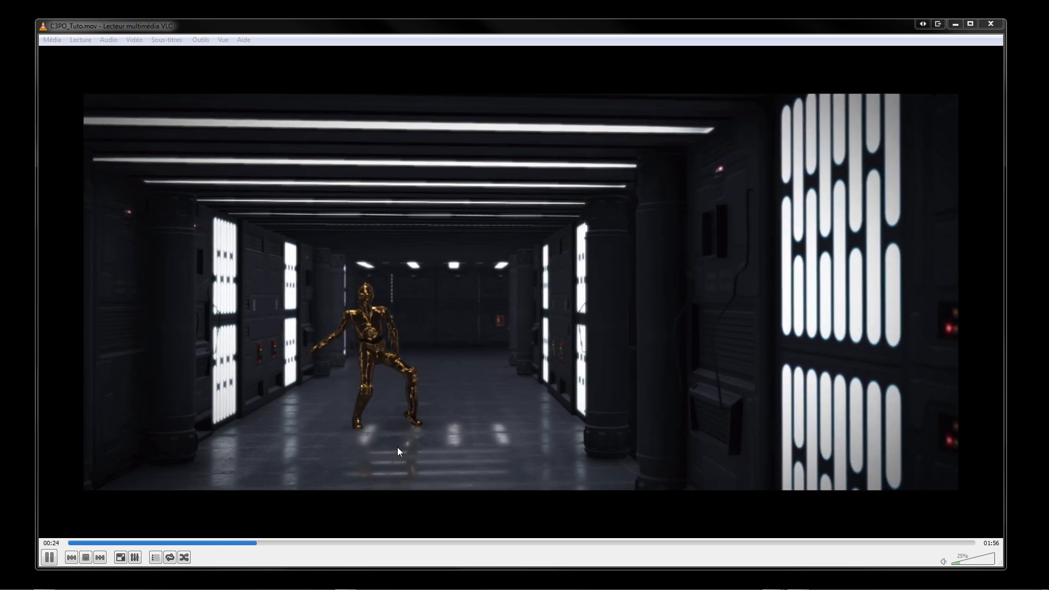
Switch to Firefox, look through the recent posts of the Motion Designers Community Facebook group, and minimise the browser window
left_click(46, 583)
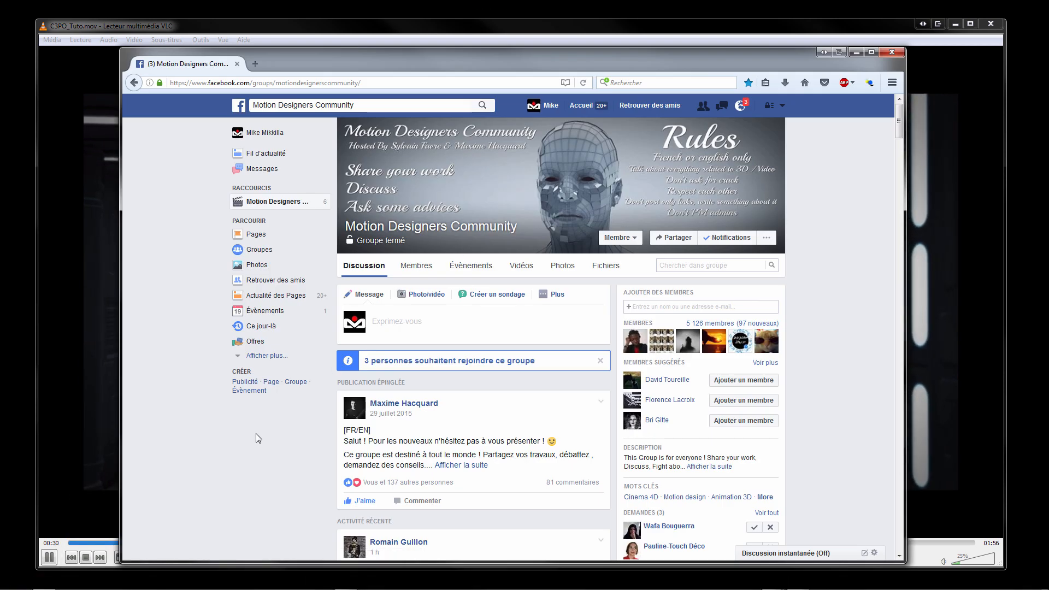
scroll(256, 434, "down", 3)
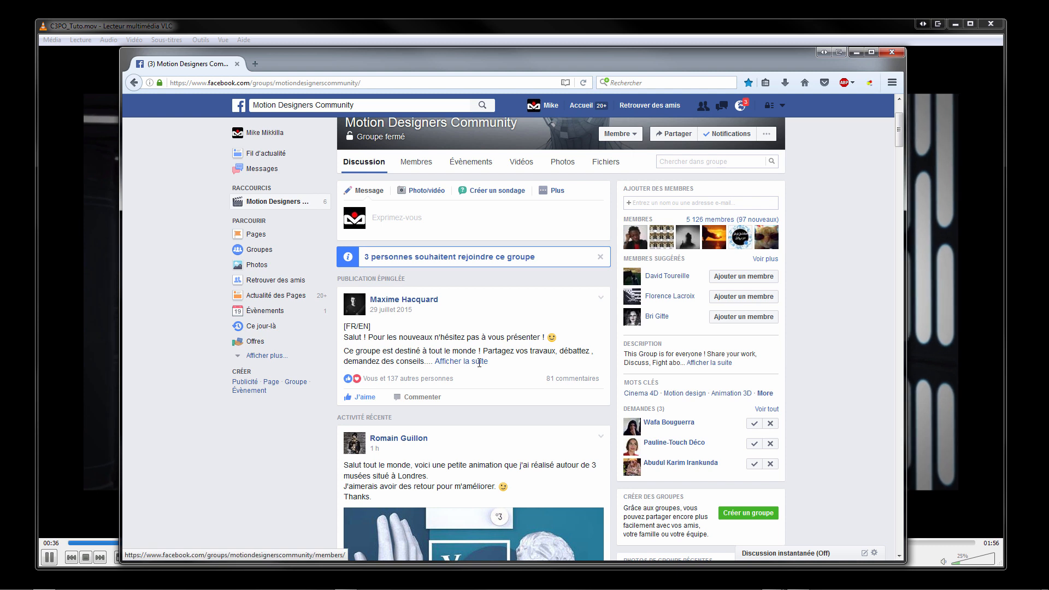
scroll(317, 456, "down", 4)
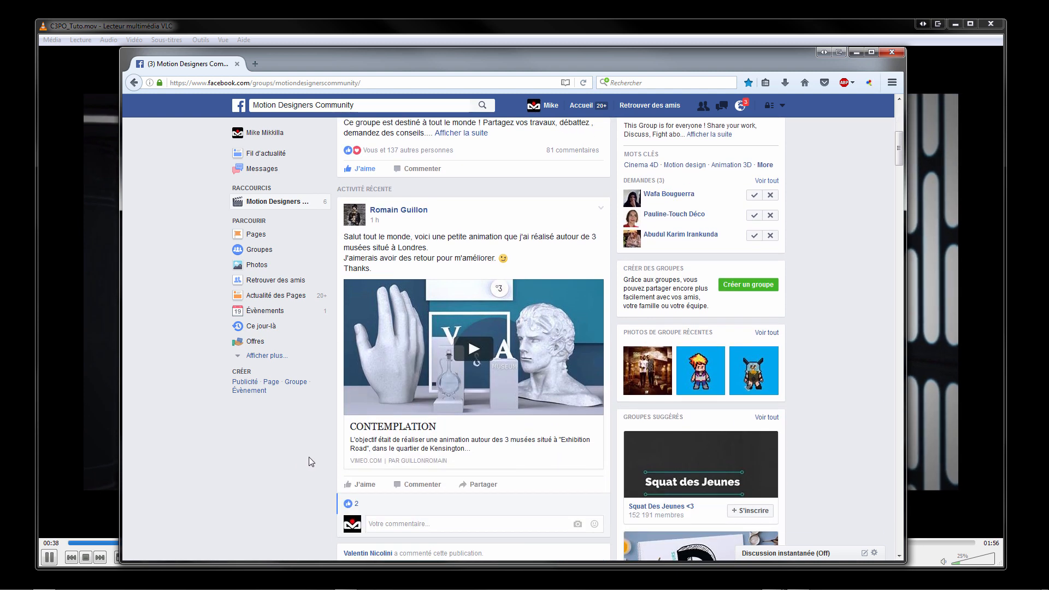
scroll(309, 458, "down", 1)
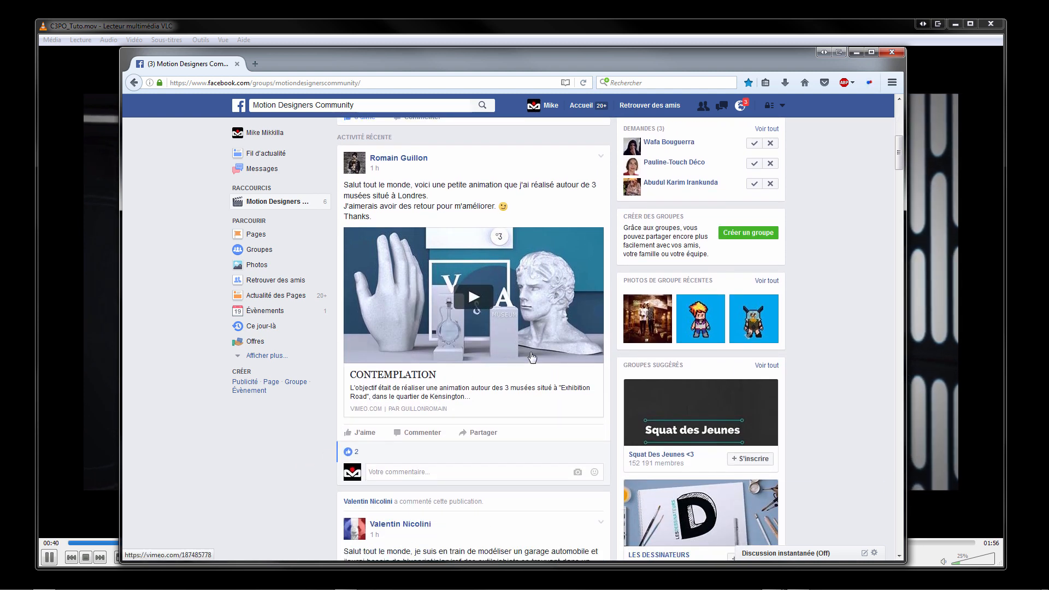
scroll(468, 414, "down", 1)
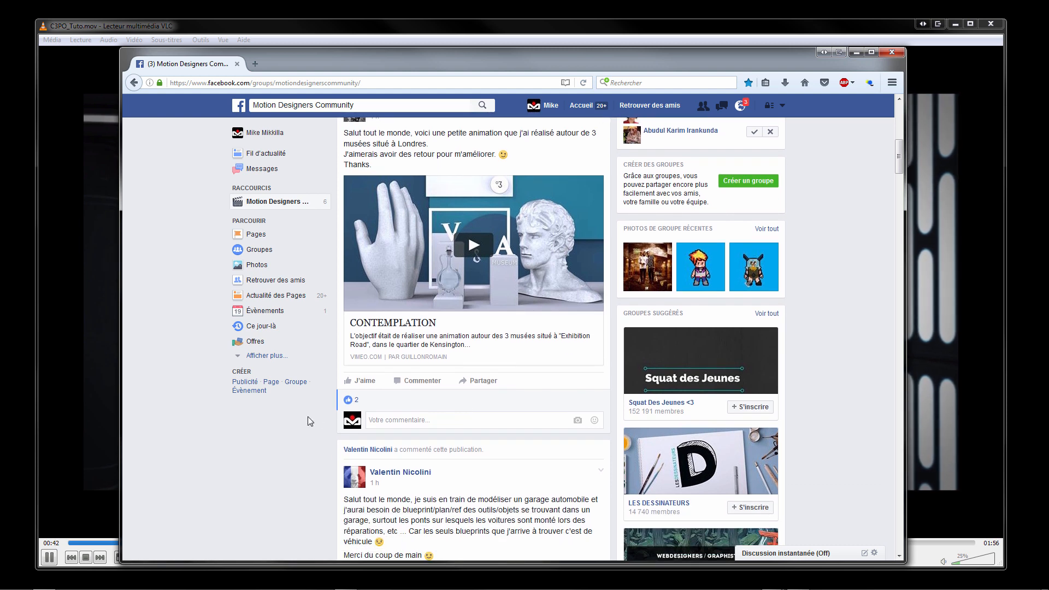
scroll(295, 431, "up", 1)
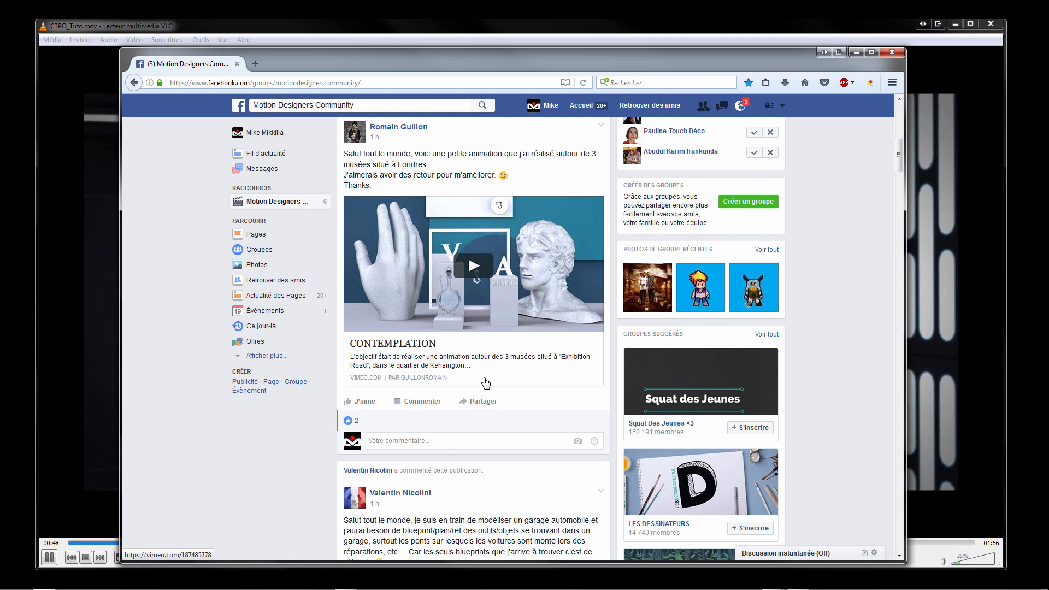
scroll(329, 435, "down", 2)
scroll(327, 436, "down", 5)
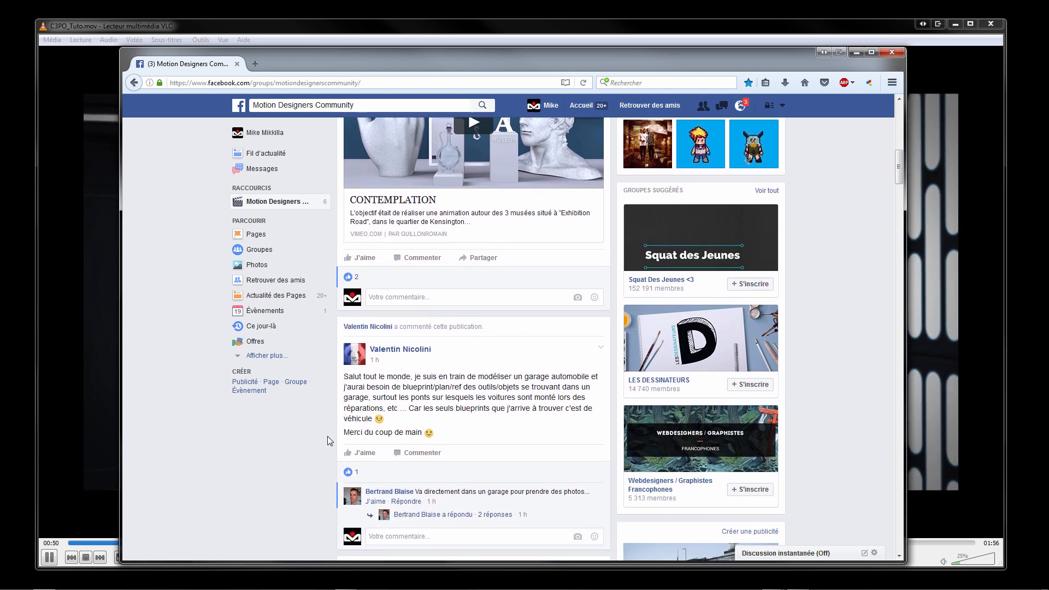
scroll(327, 436, "down", 3)
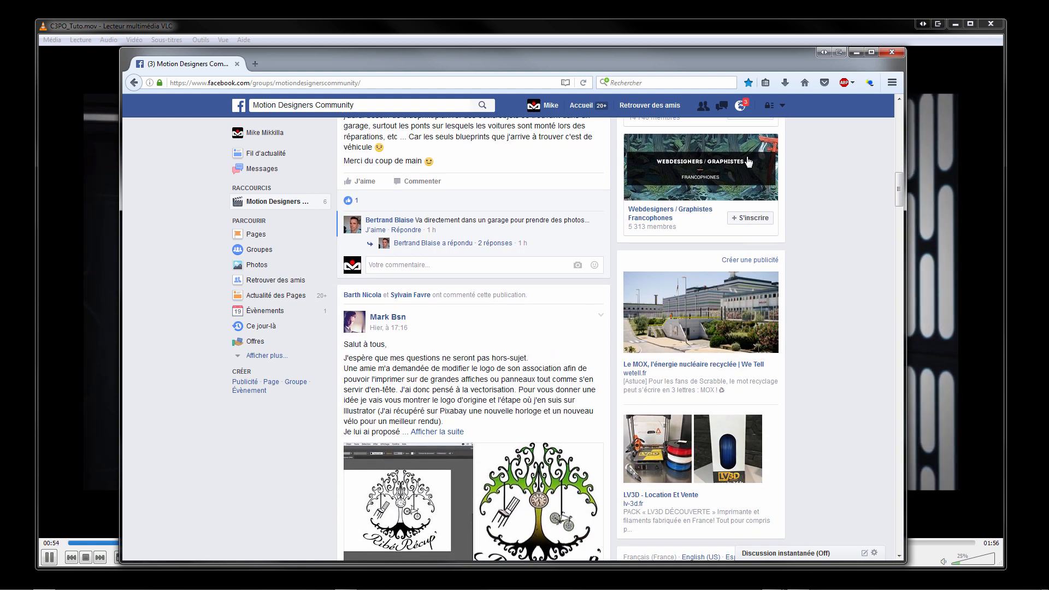
left_click(857, 52)
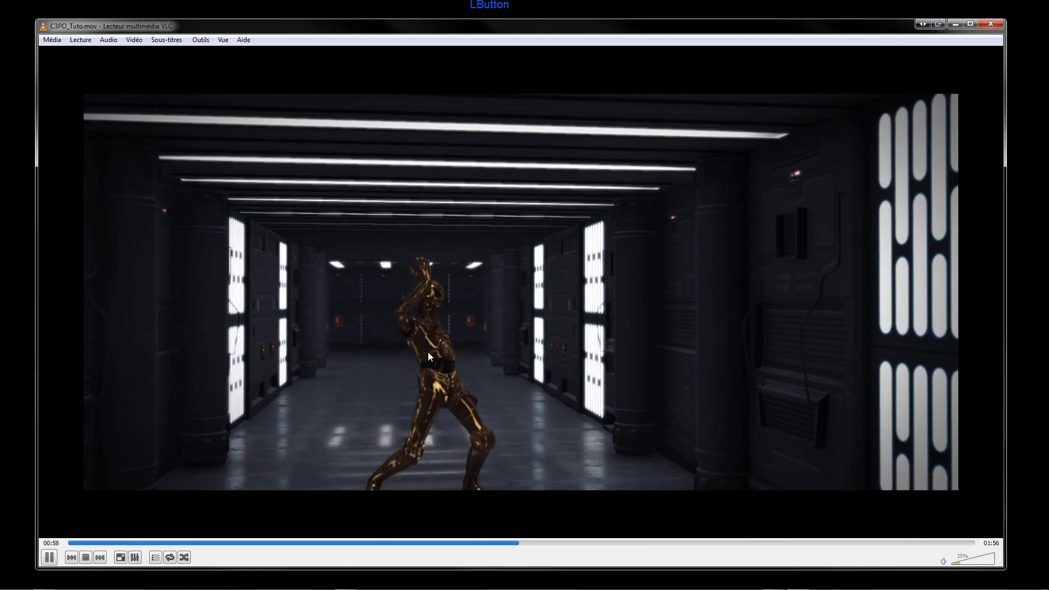